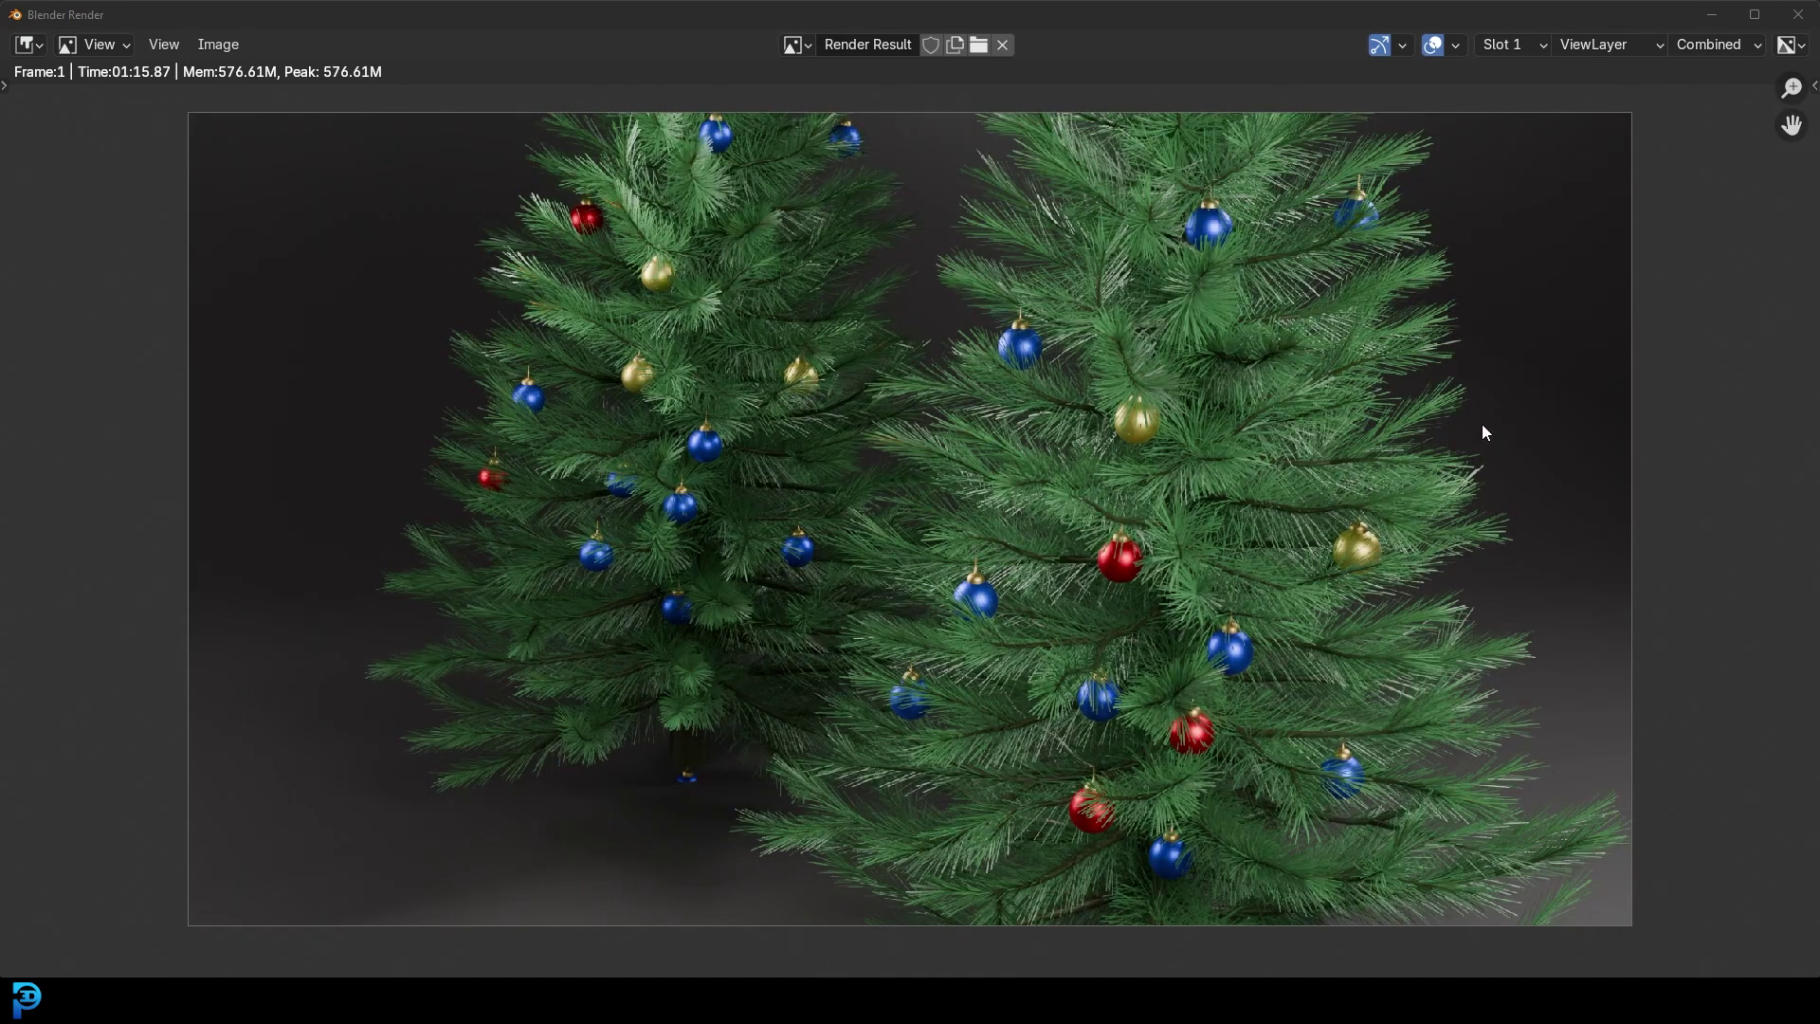
Examine the rendered Christmas trees and their ornaments up close, then the whole image
{"action": "middle_click_drag", "start_coordinate": [1481, 423], "coordinate": [1018, 571]}
{"action": "scroll", "coordinate": [1232, 422], "scroll_direction": "up", "scroll_amount": 4}
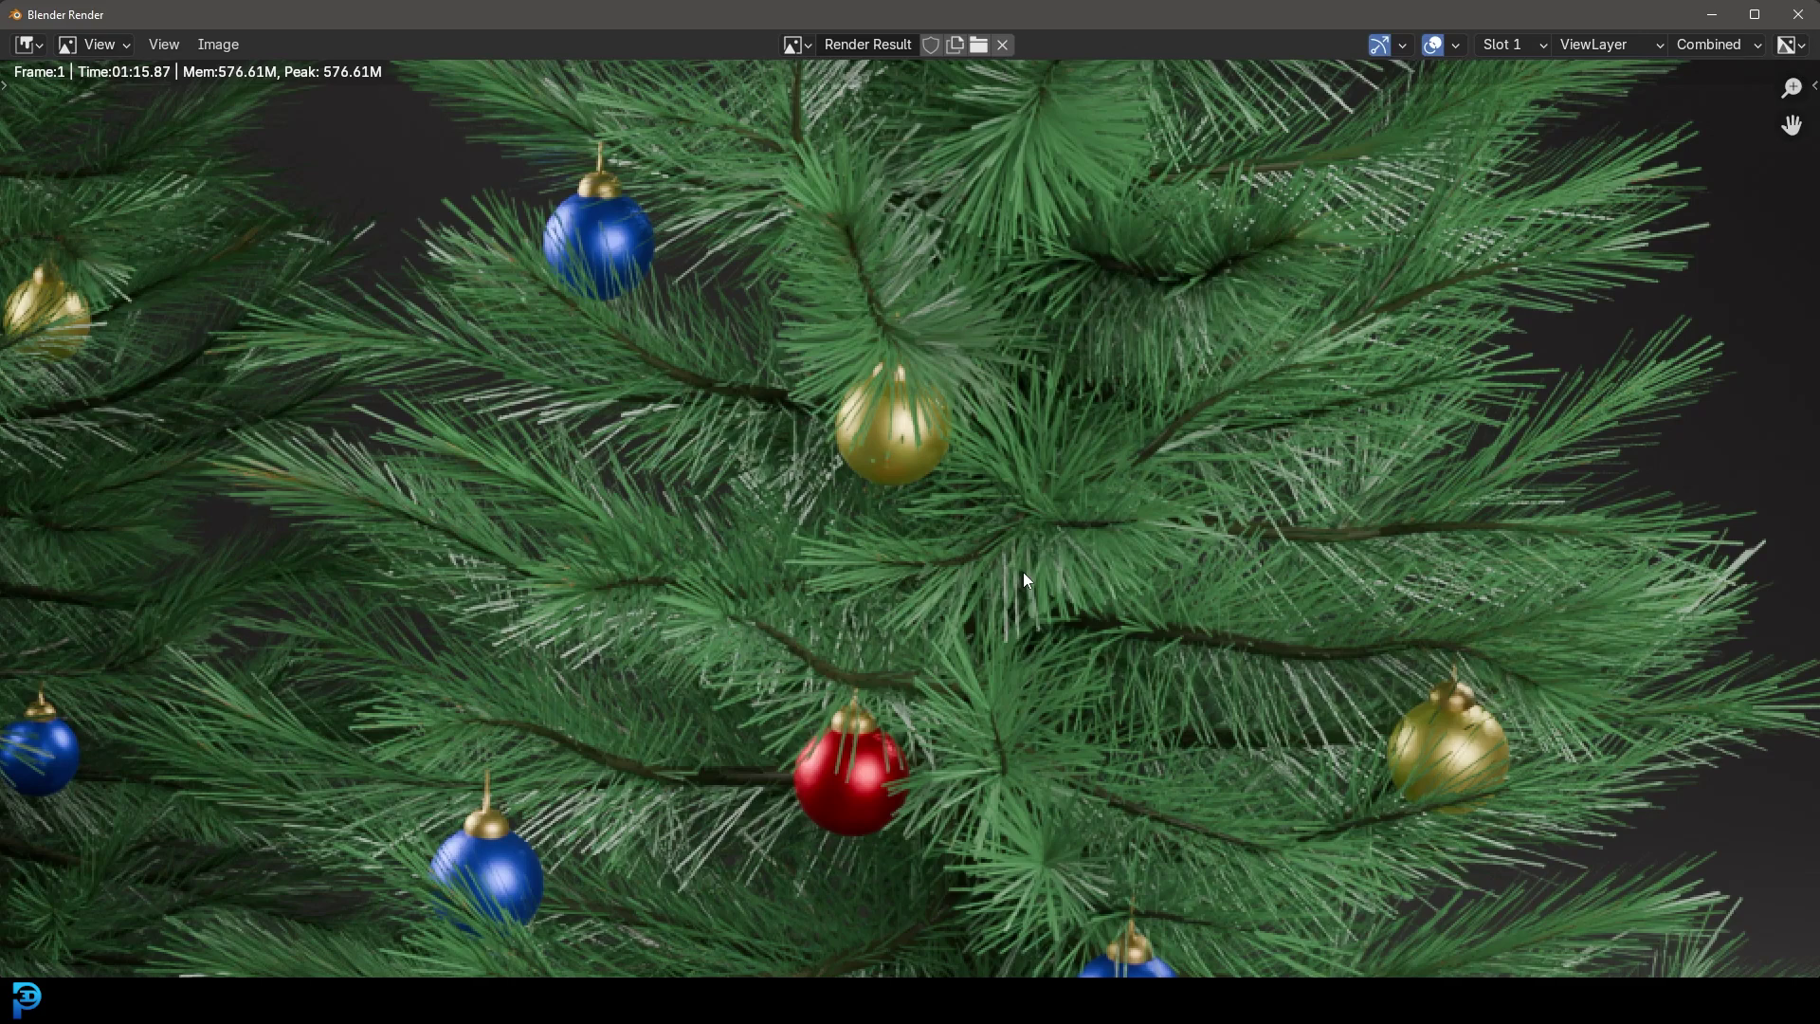
{"action": "scroll", "coordinate": [1021, 571], "scroll_direction": "down", "scroll_amount": 2}
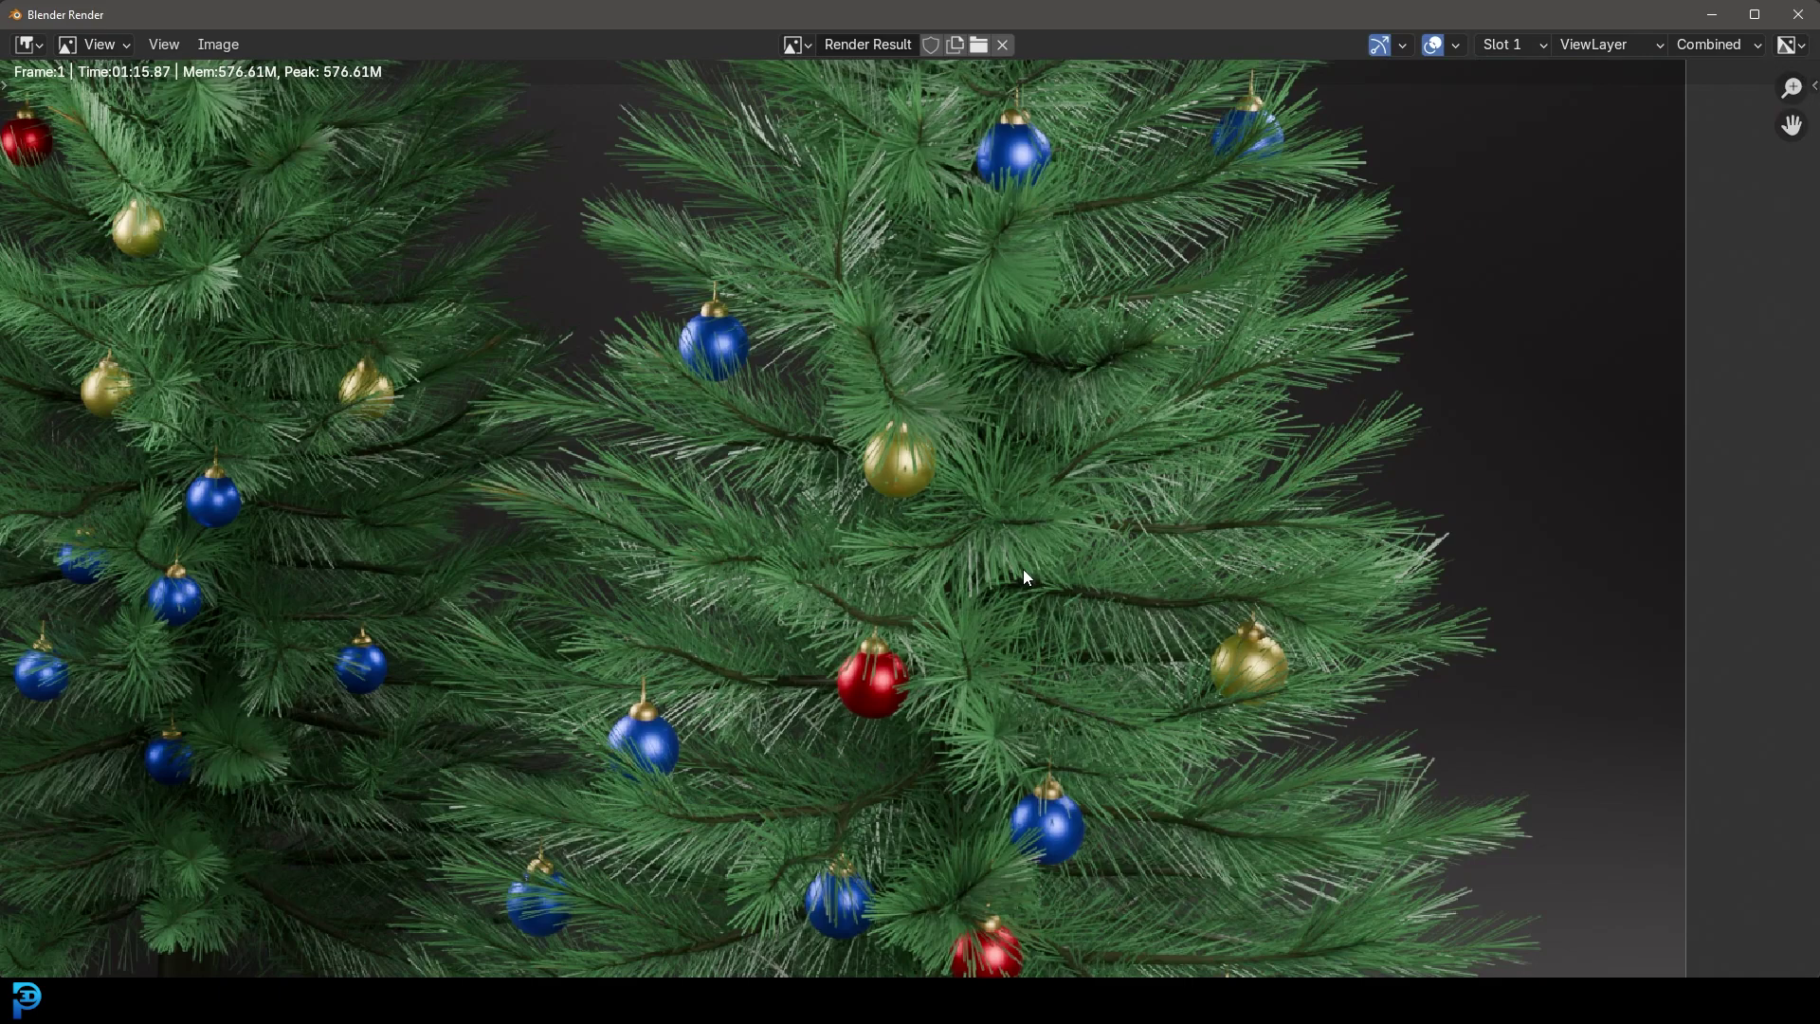
{"action": "scroll", "coordinate": [1203, 397], "scroll_direction": "up", "scroll_amount": 2}
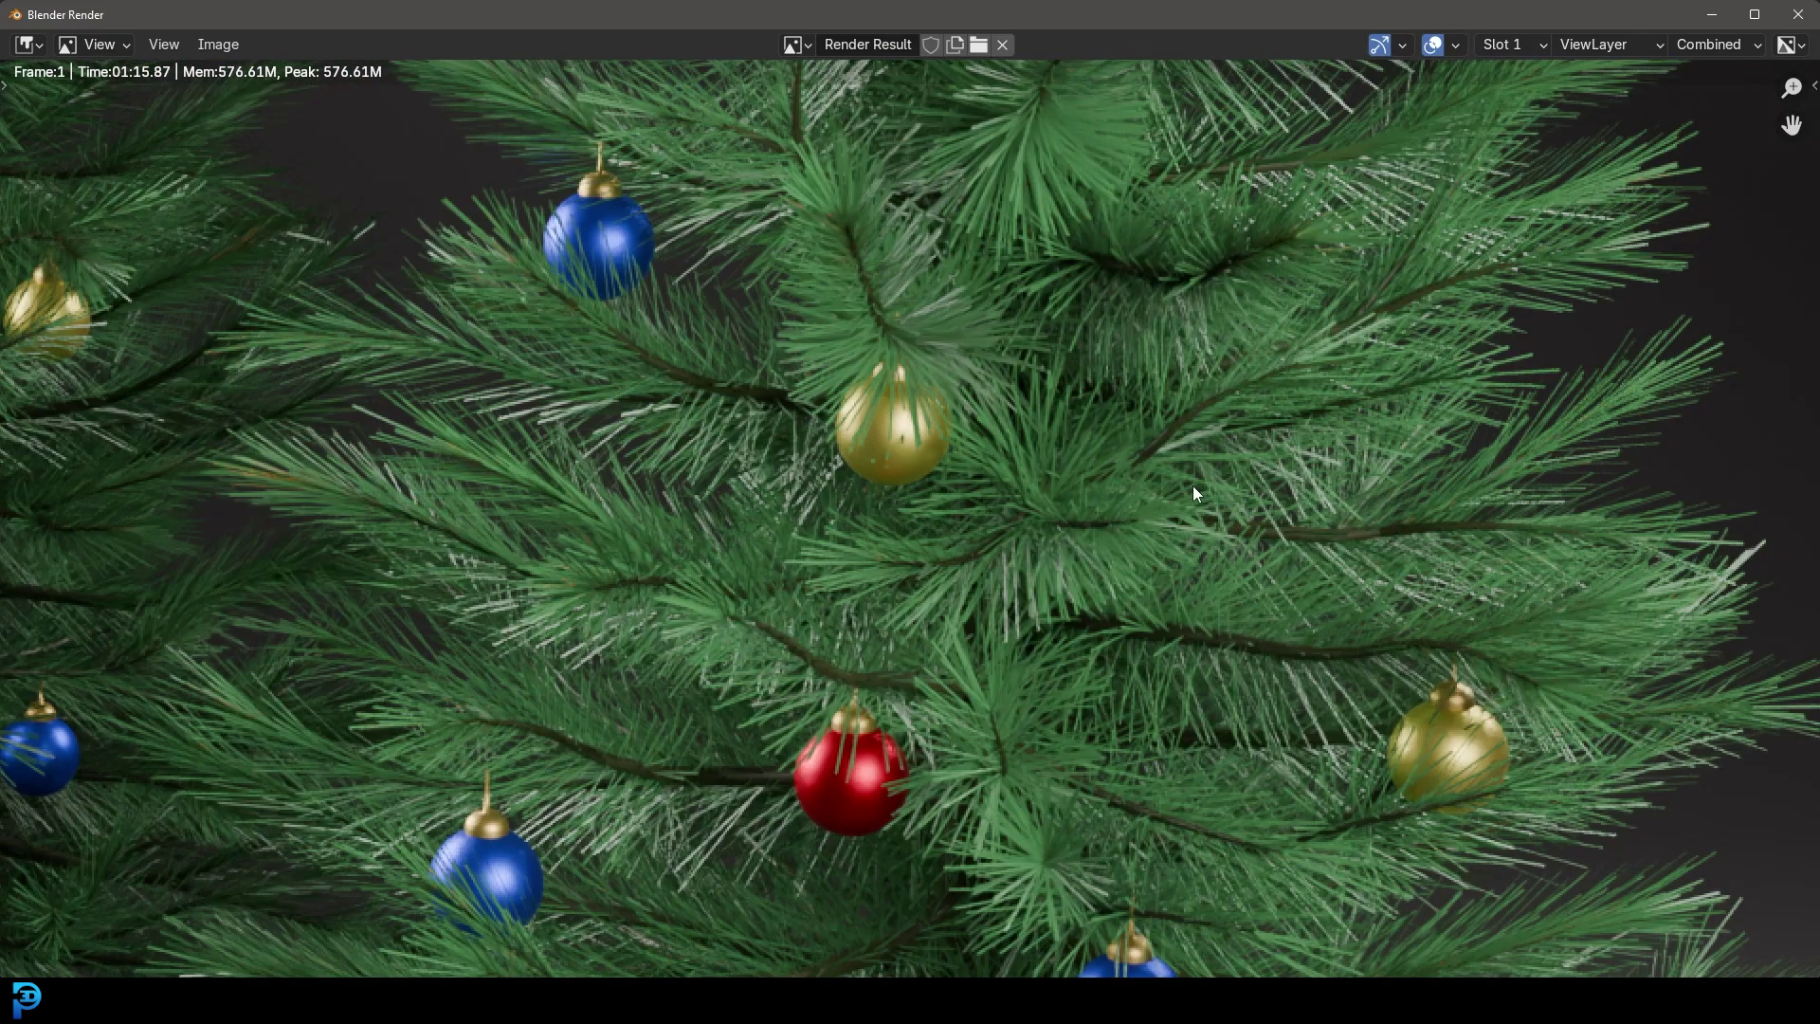
{"action": "scroll", "coordinate": [1193, 485], "scroll_direction": "down", "scroll_amount": 4}
{"action": "middle_click_drag", "start_coordinate": [997, 332], "coordinate": [907, 557]}
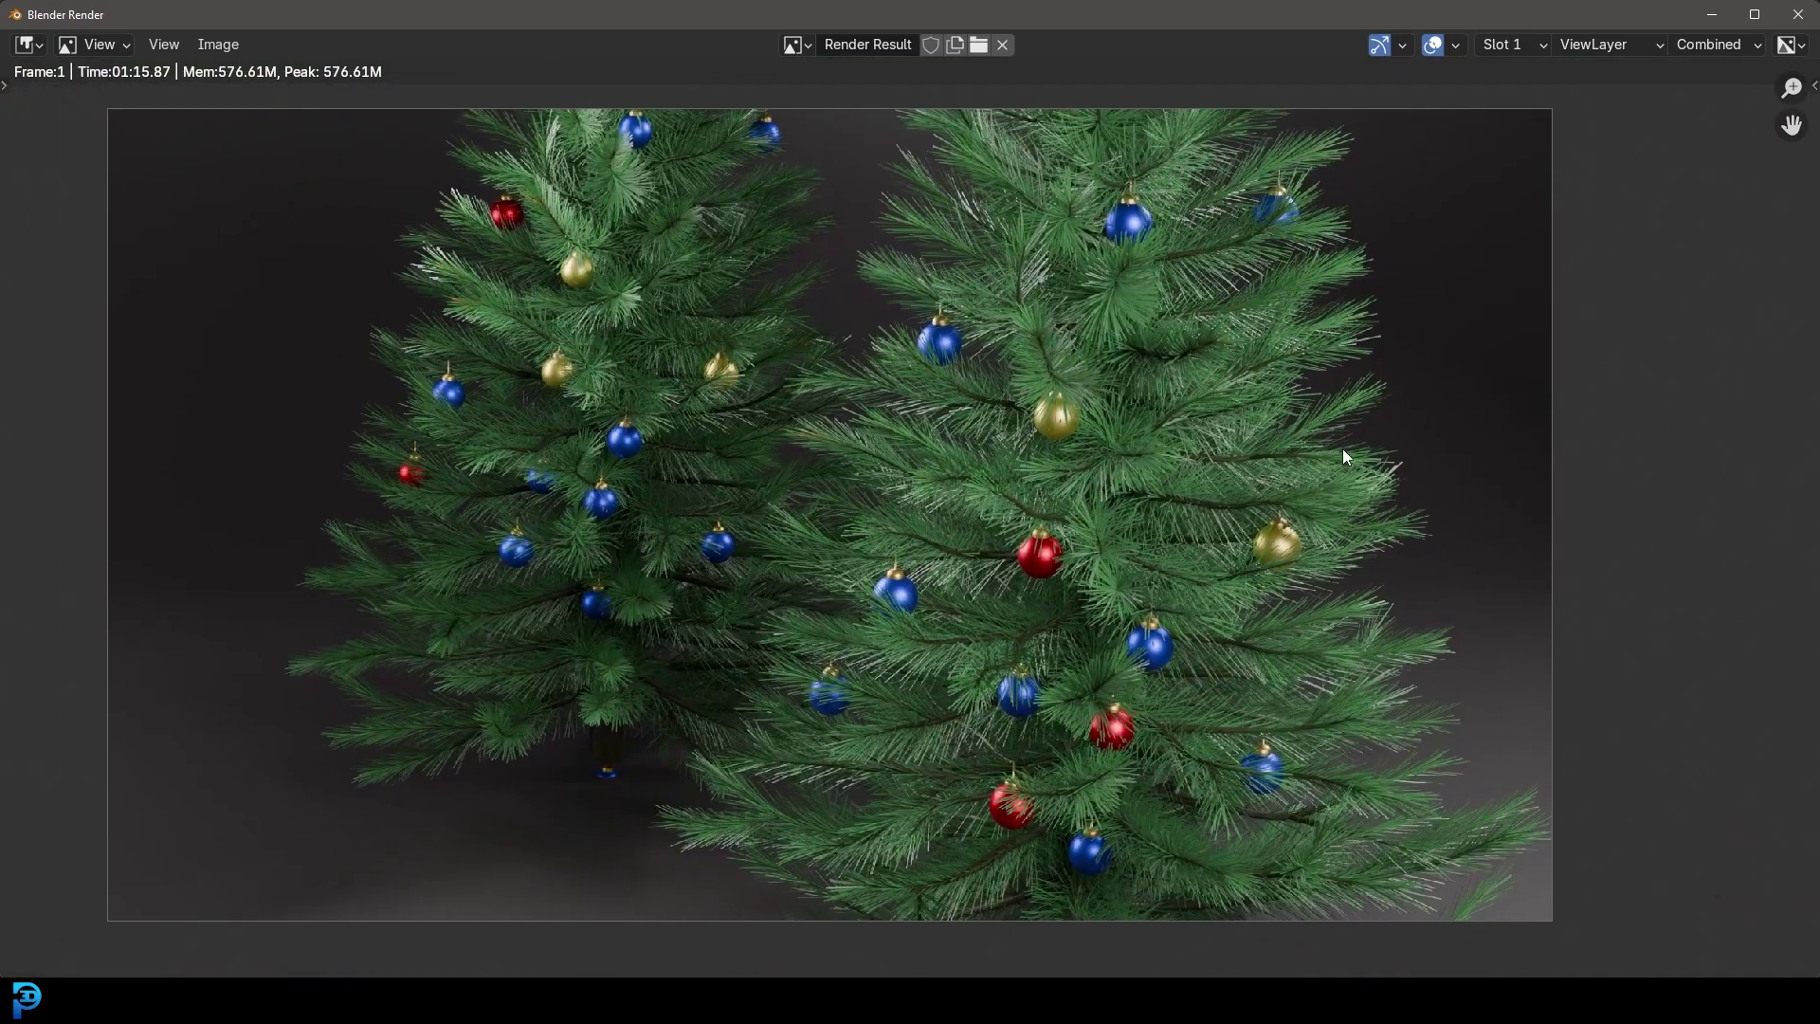
Minimize the render window and inspect the finished tree scene in the viewport and through the camera
{"action": "left_click", "coordinate": [1712, 14]}
{"action": "middle_click_drag", "start_coordinate": [908, 381], "coordinate": [806, 426]}
{"action": "scroll", "coordinate": [736, 396], "scroll_direction": "up", "scroll_amount": 5}
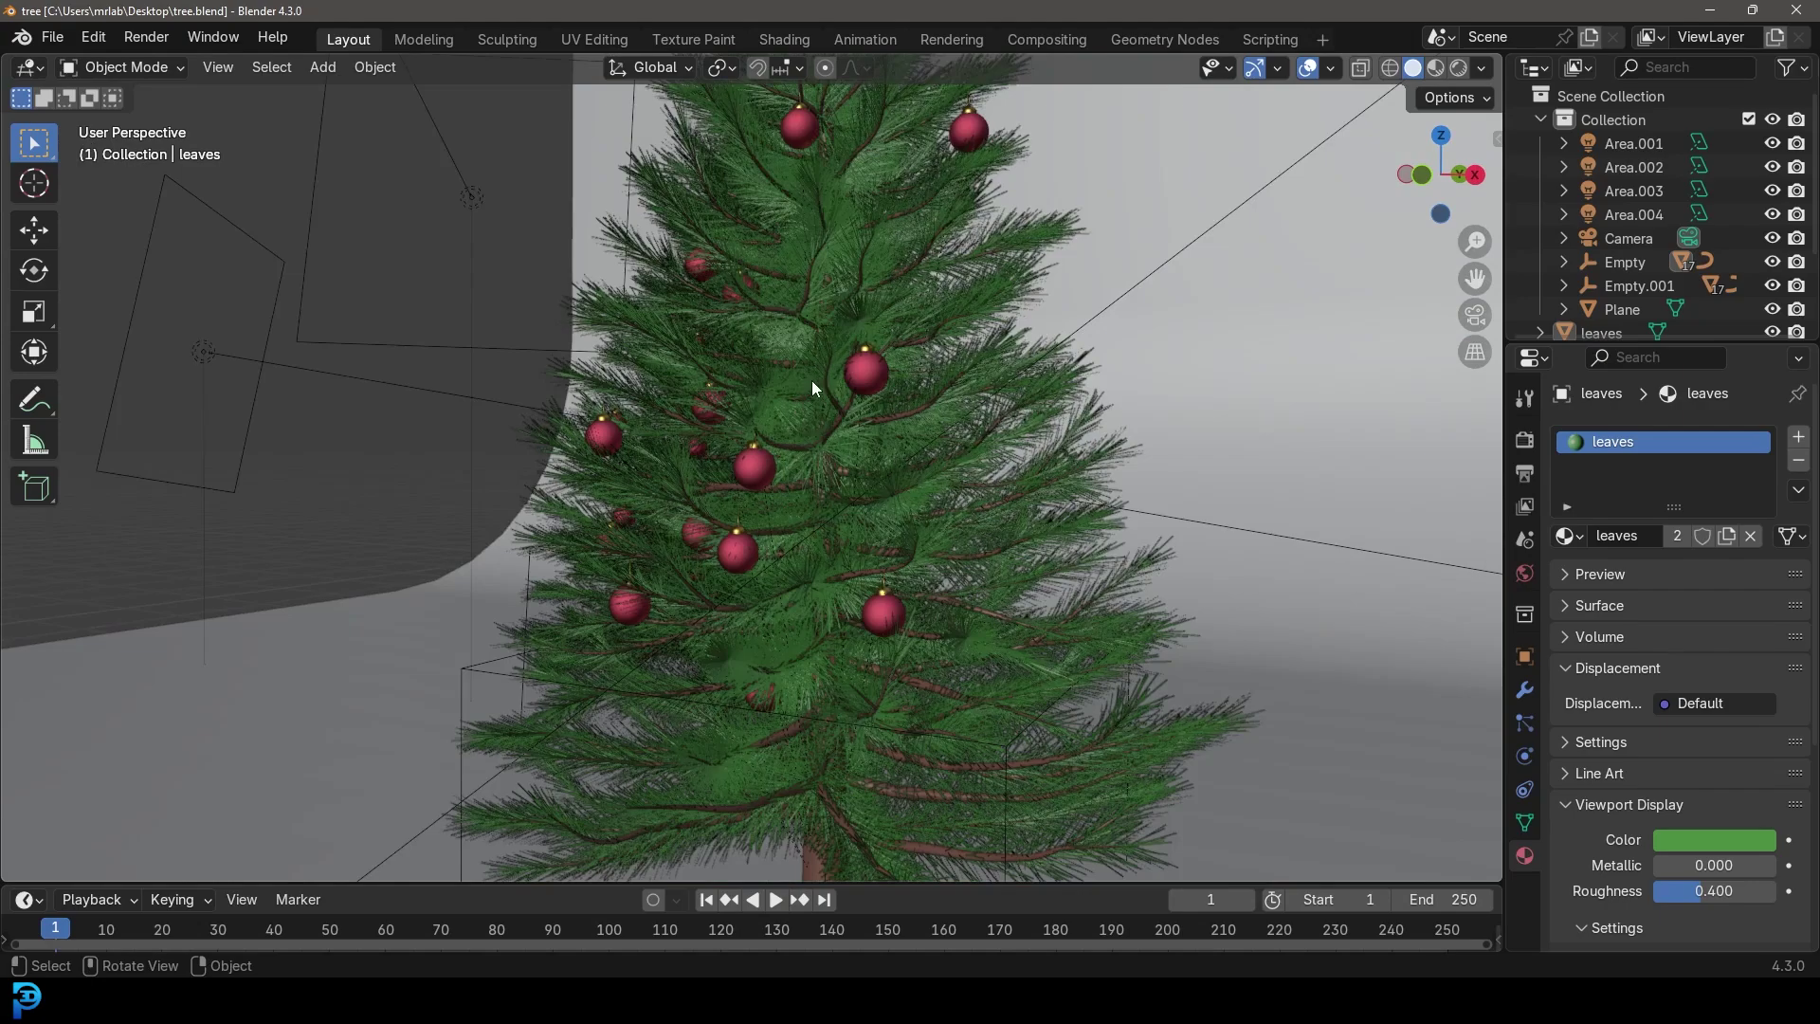
{"action": "key", "text": "KP_0"}
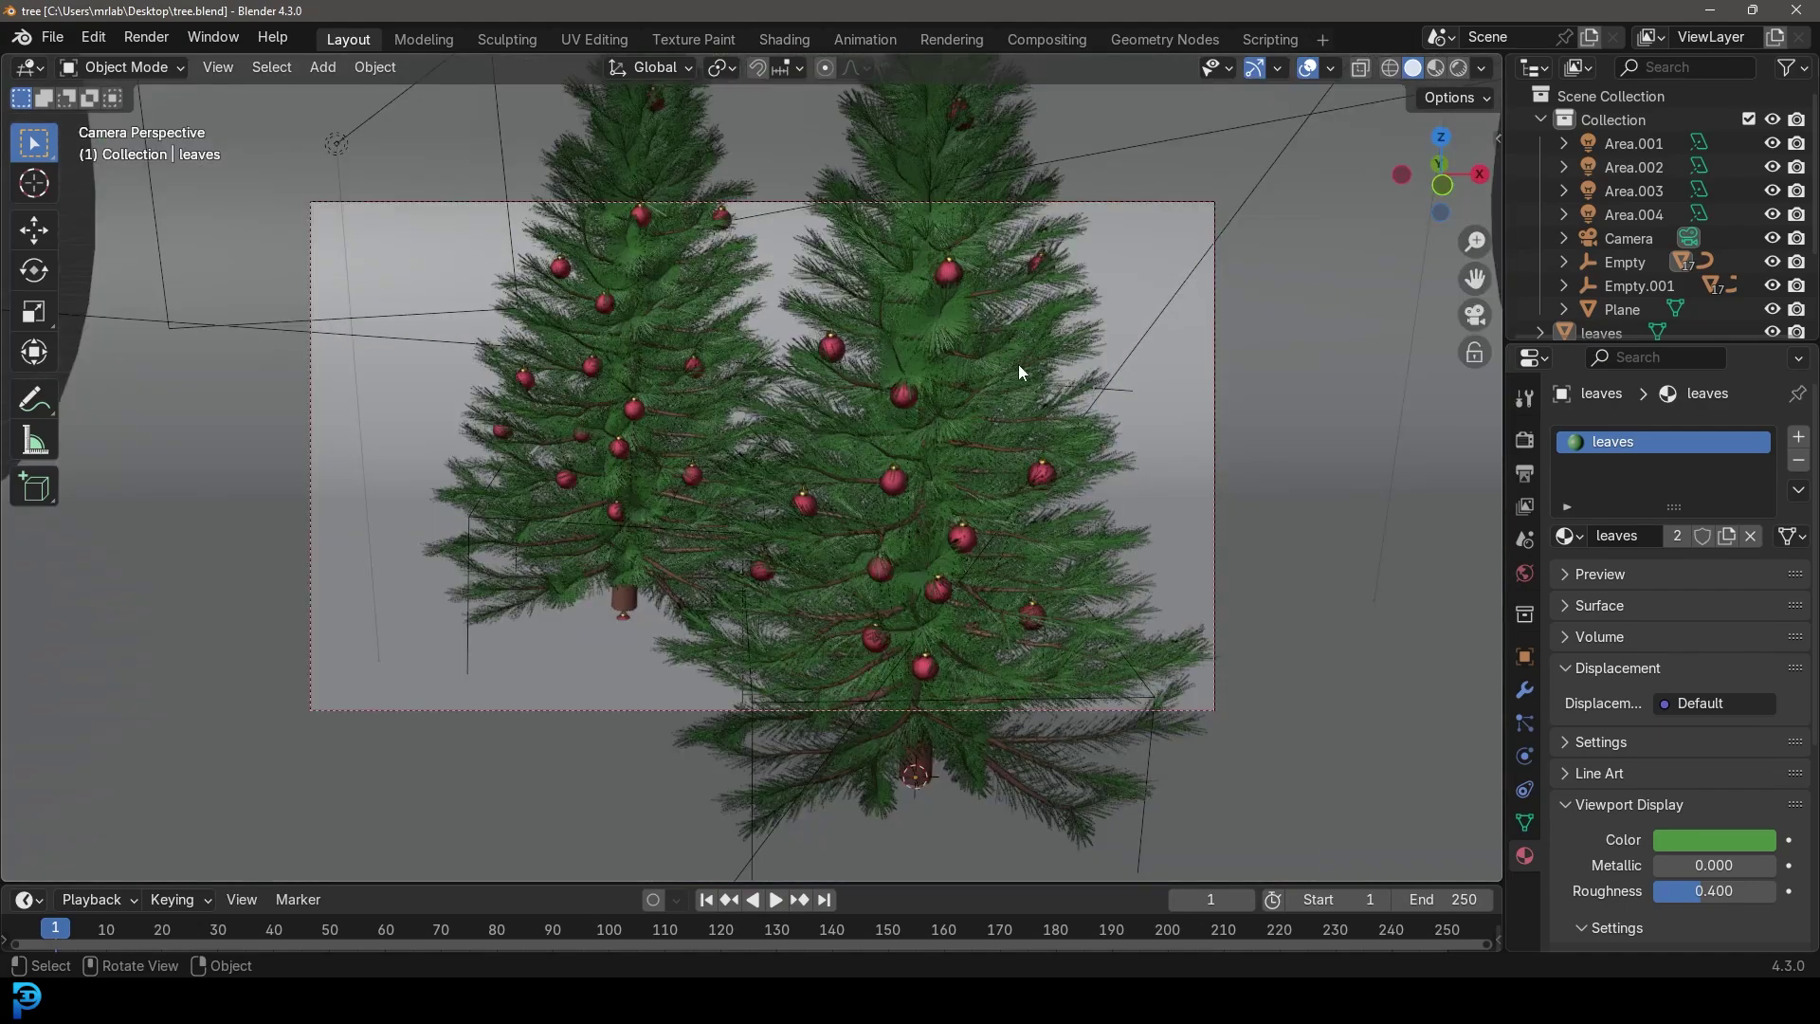
{"action": "key", "text": "KP_0"}
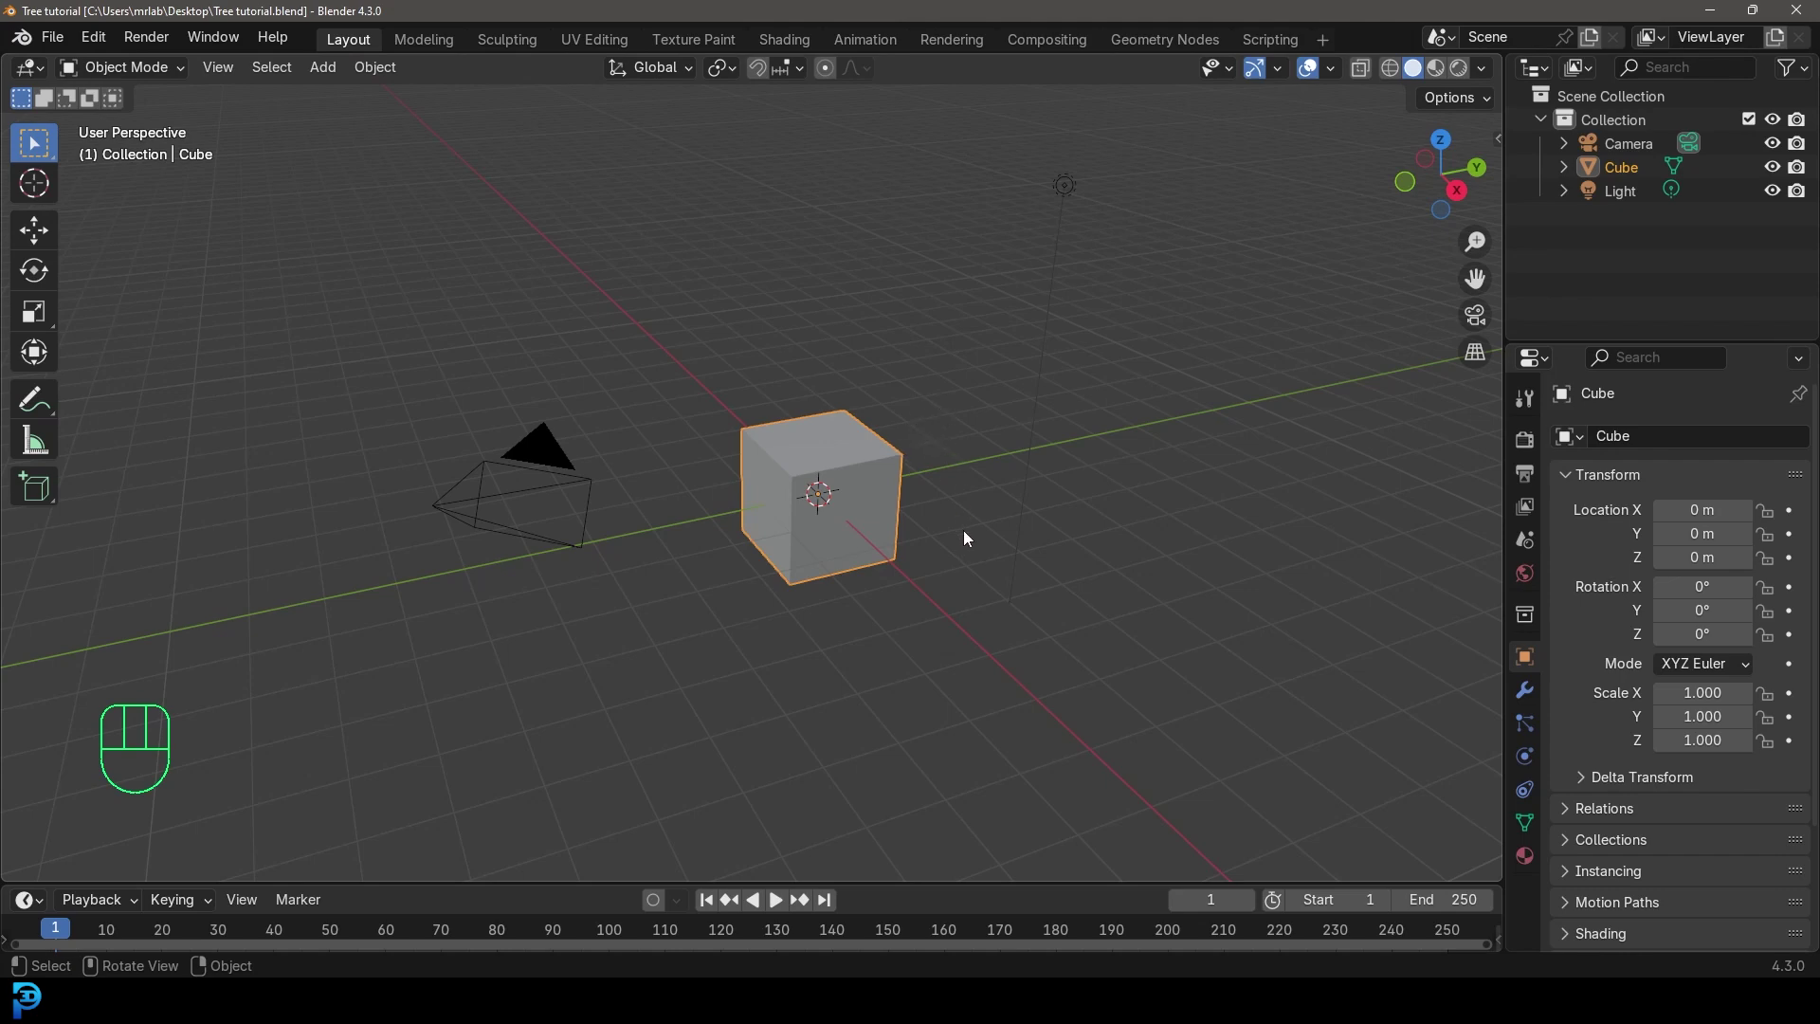
Open the add-on preferences and search the add-ons for "sap"
{"action": "left_click", "coordinate": [88, 38]}
{"action": "left_click", "coordinate": [149, 340]}
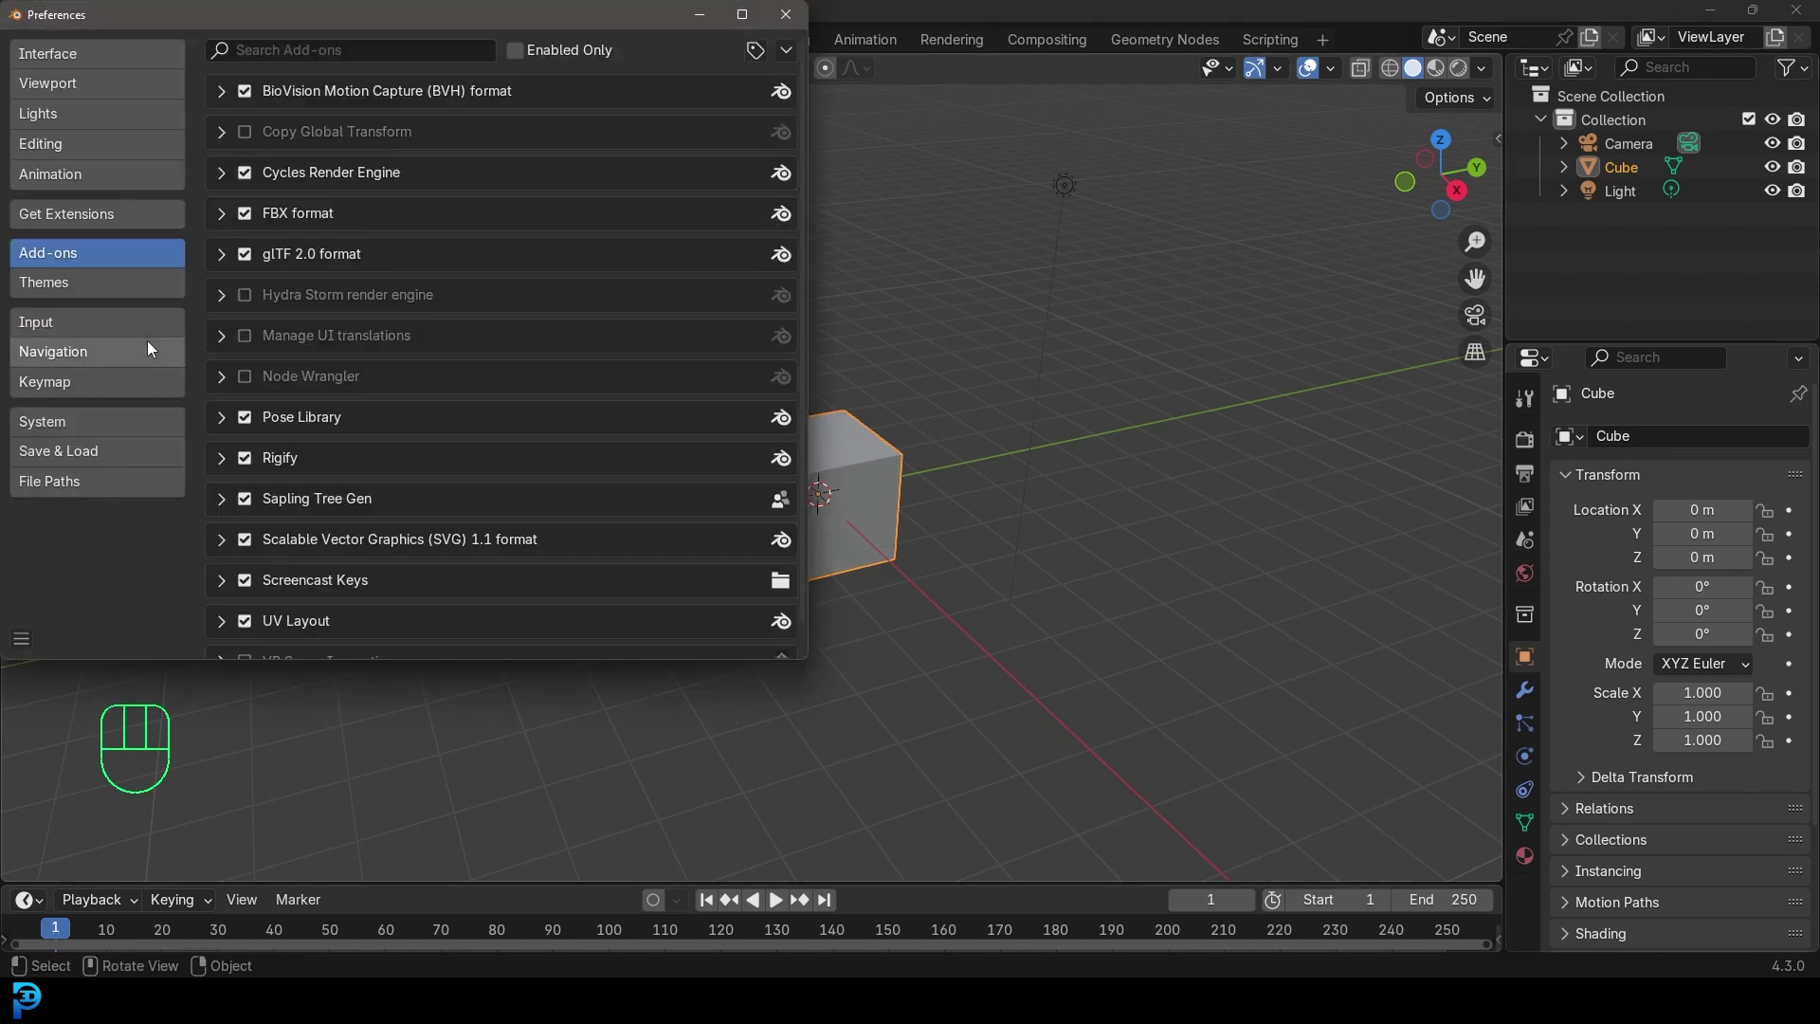
{"action": "left_click", "coordinate": [276, 53]}
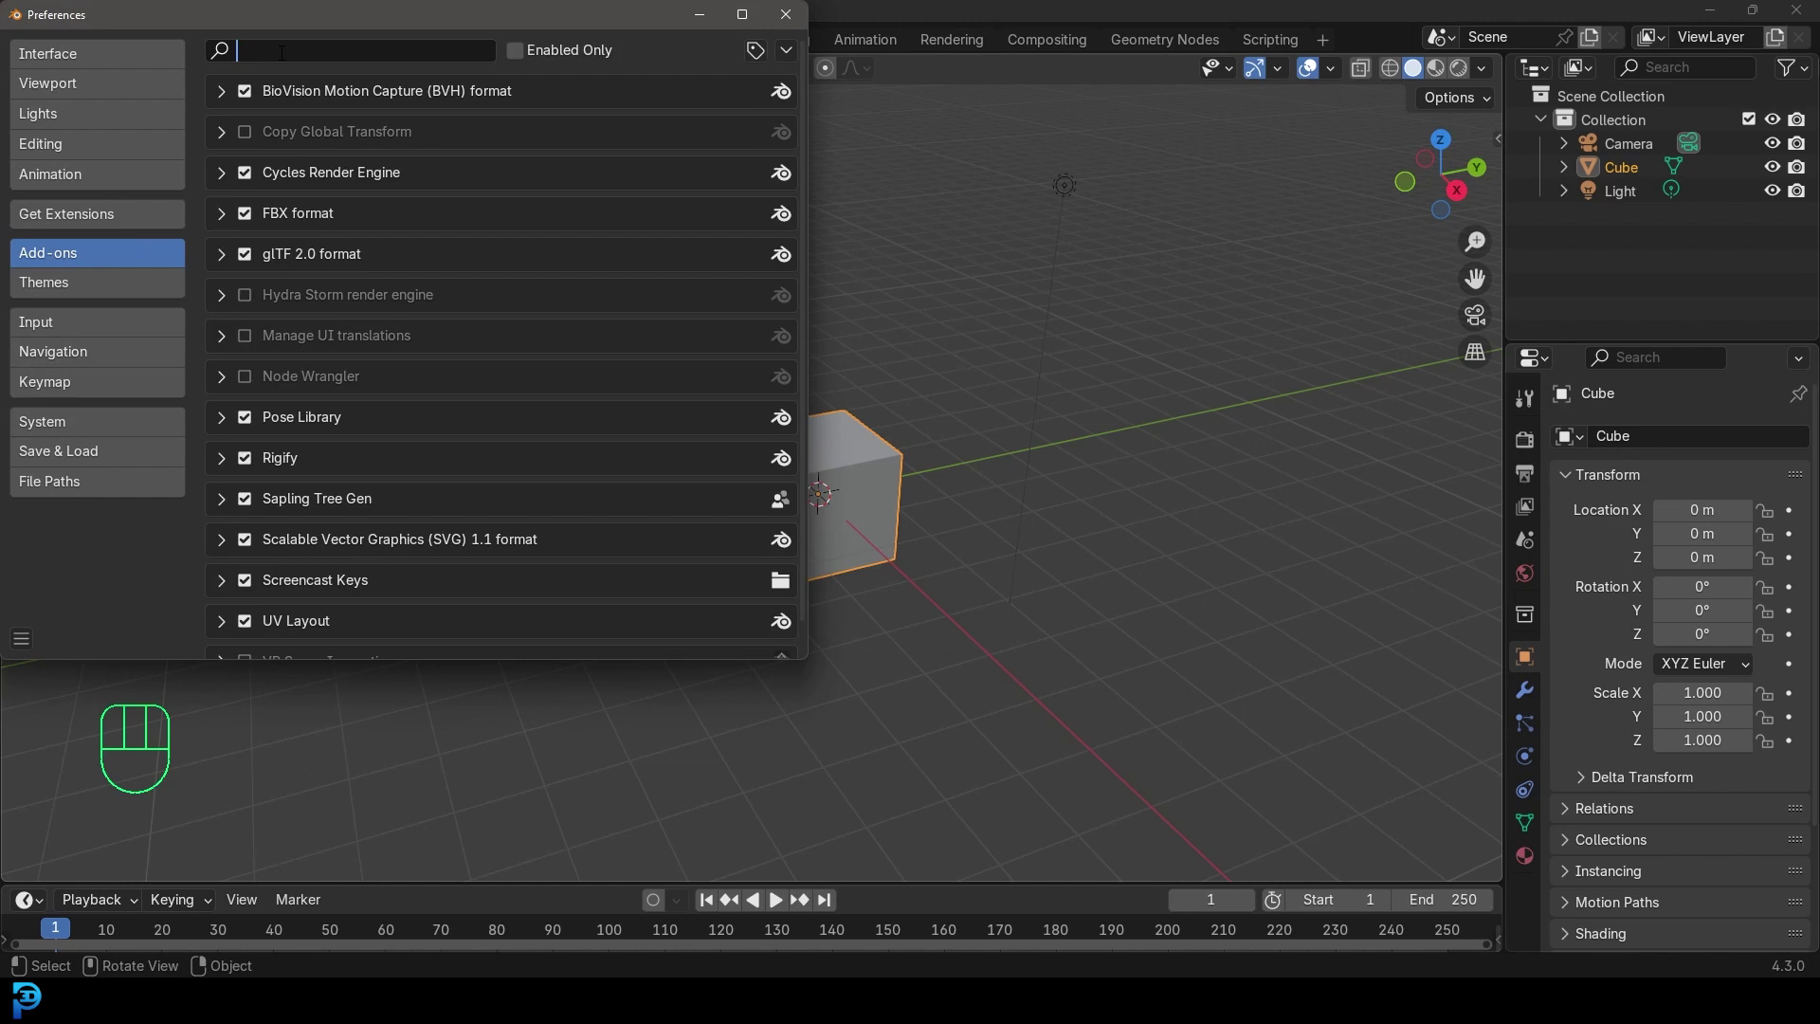
{"action": "type", "text": "sap"}
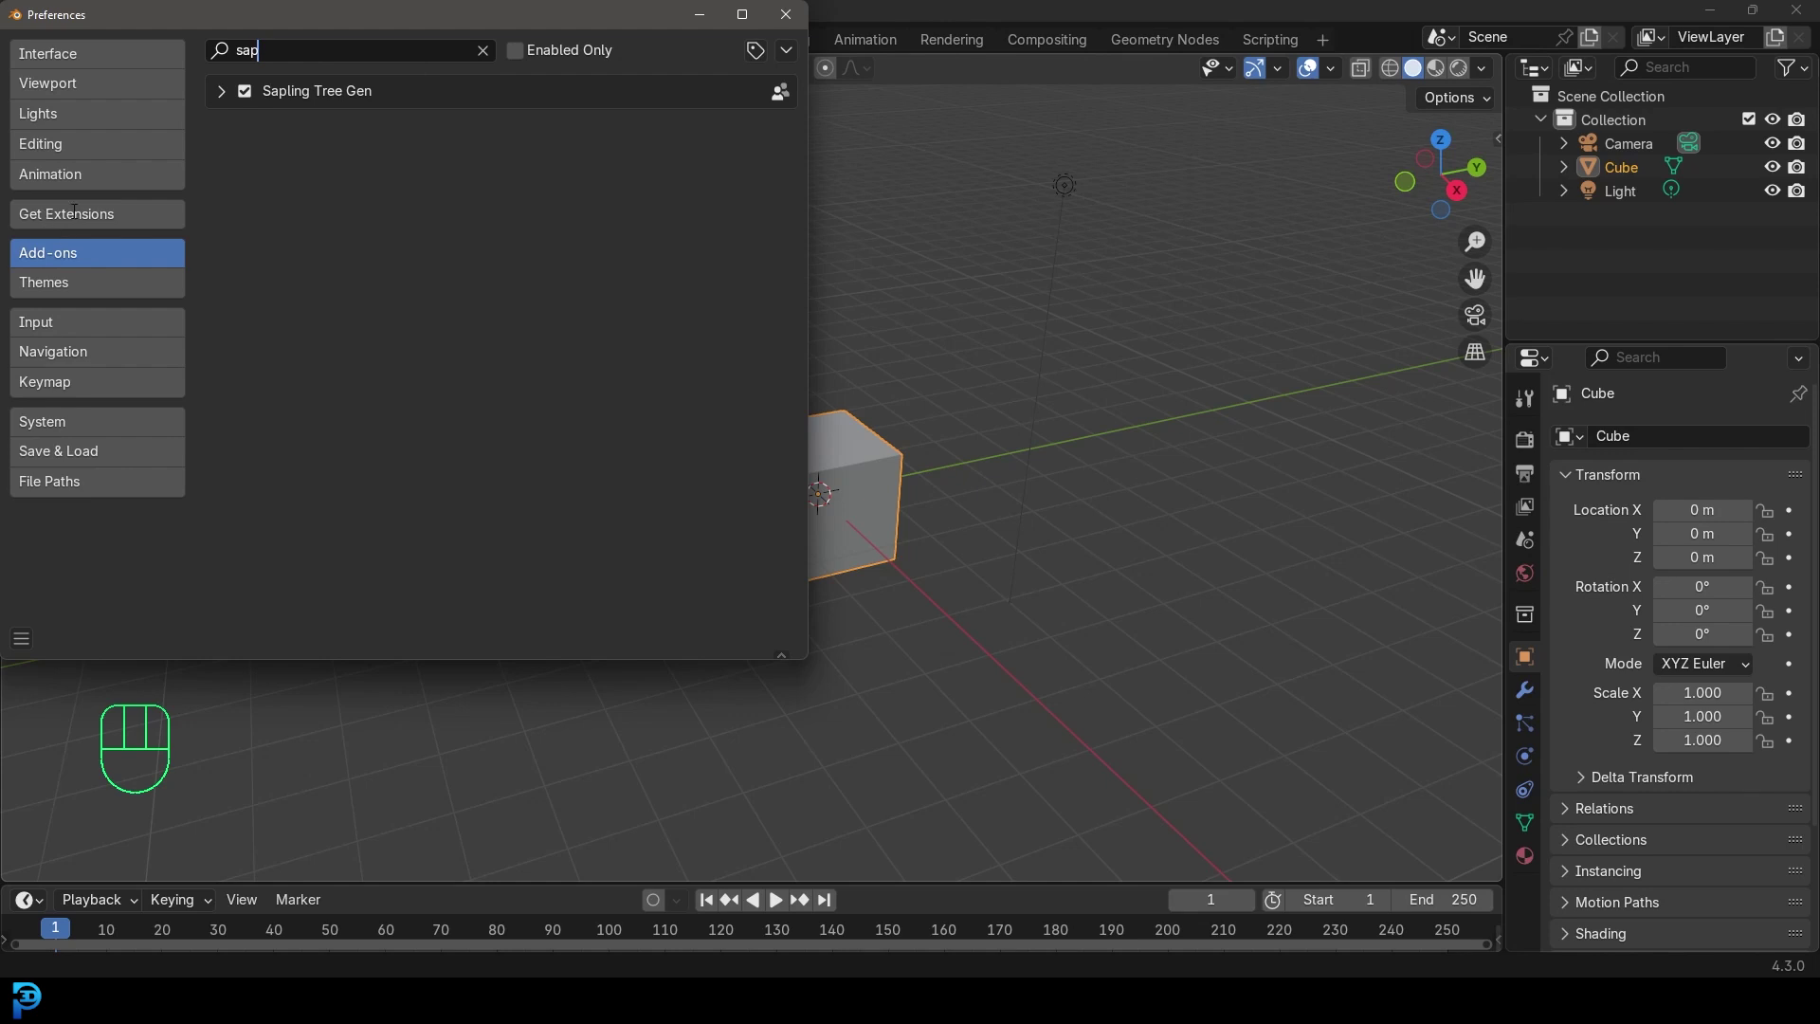
Search the downloadable extensions for "sa" to locate the Sapling Tree Gen add-on
{"action": "left_click", "coordinate": [110, 212]}
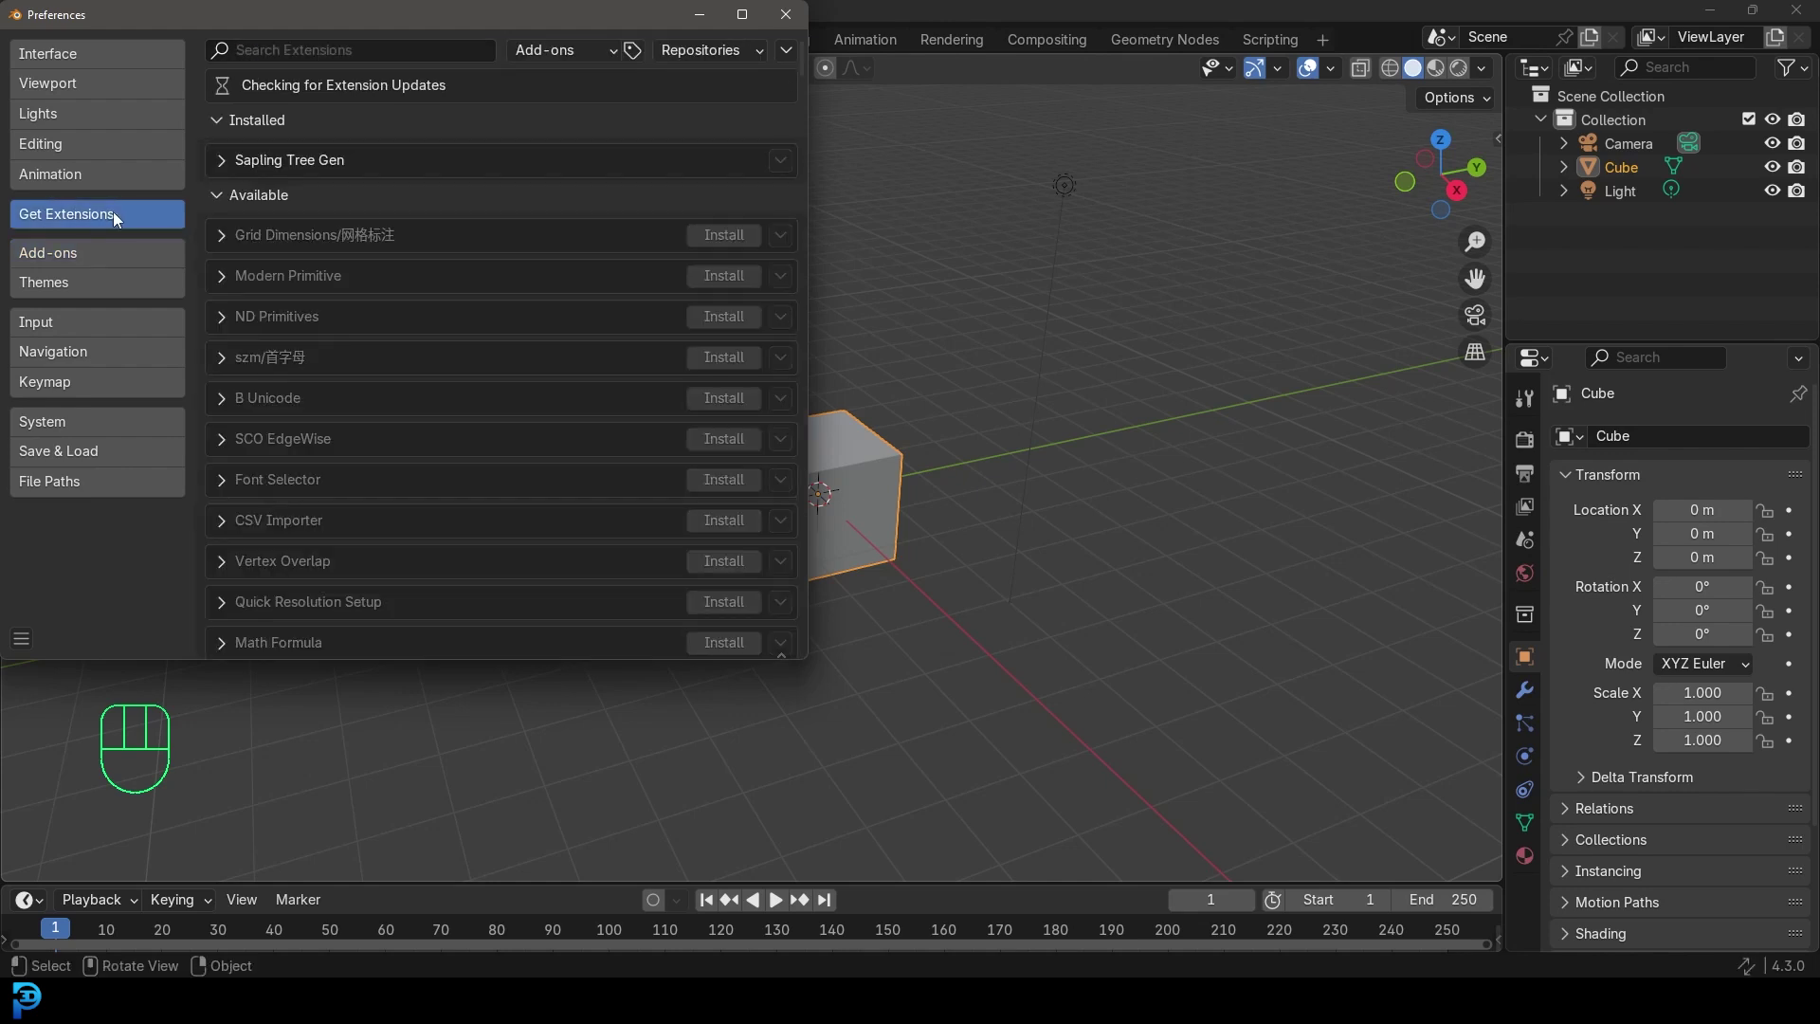
{"action": "left_click", "coordinate": [317, 48]}
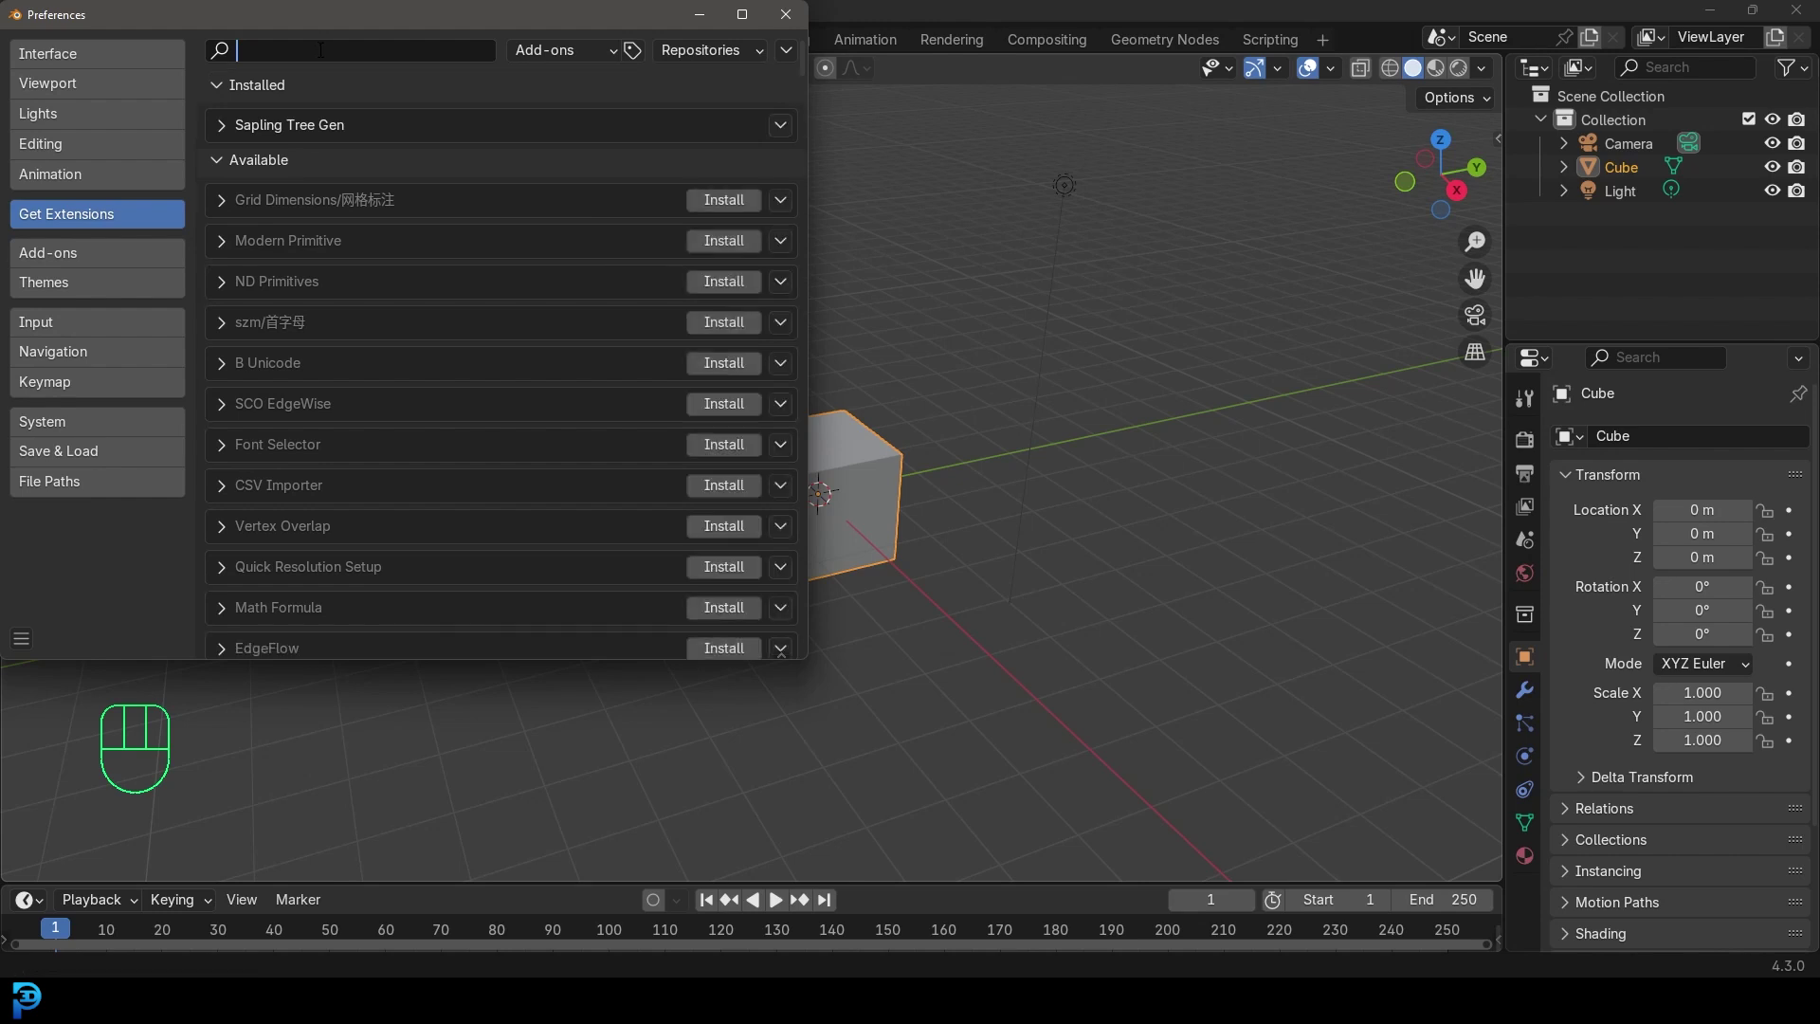
{"action": "type", "text": "sa"}
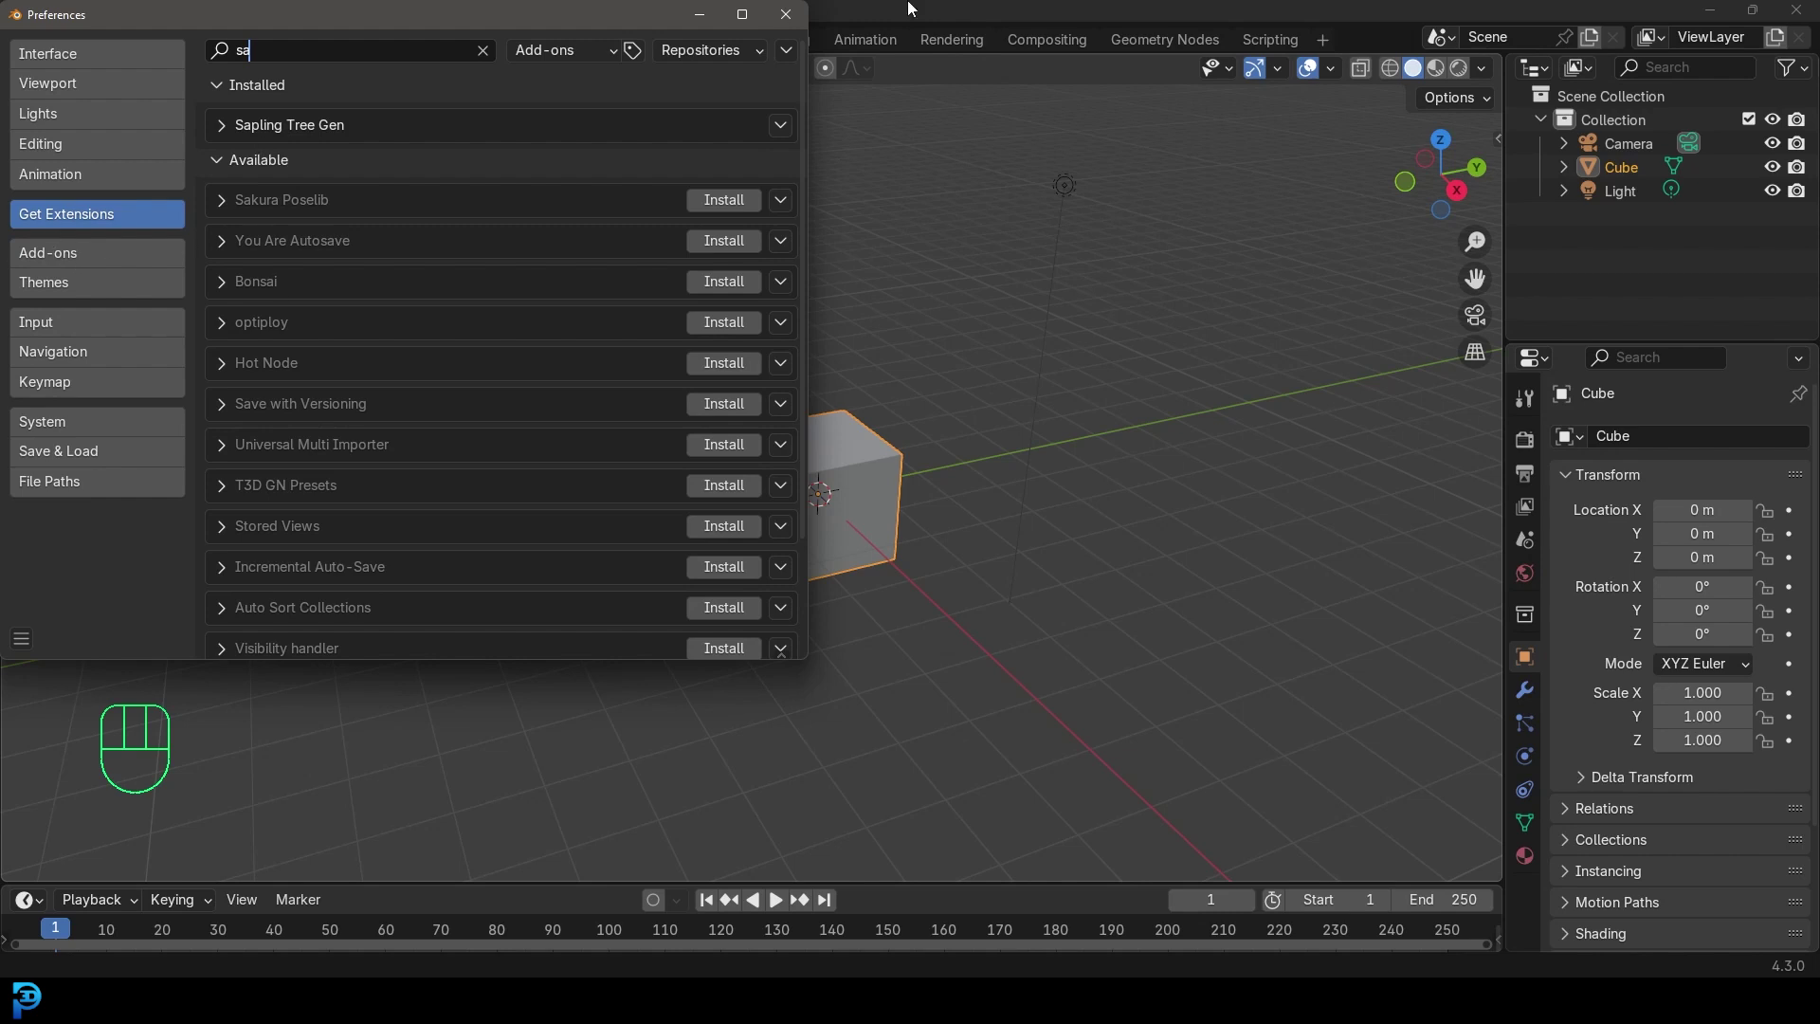
Make sure the Sapling Tree Gen add-on is enabled and close the preferences
{"action": "left_click", "coordinate": [90, 250]}
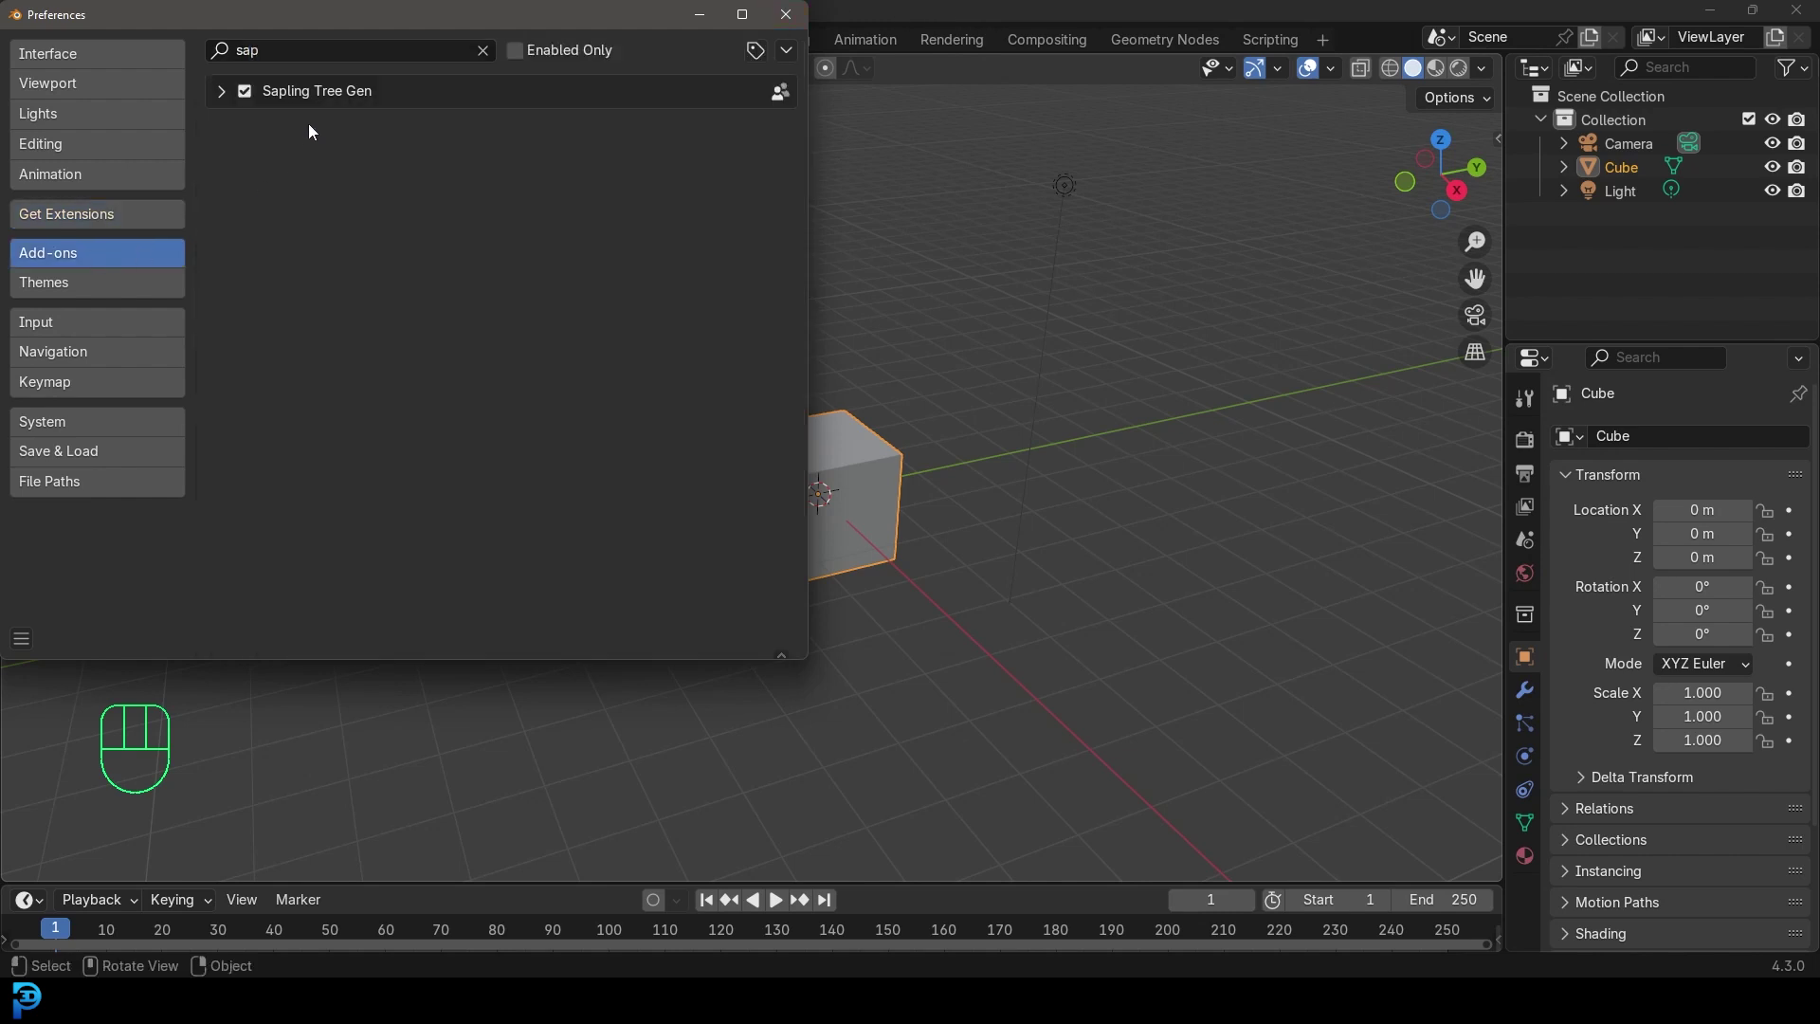
{"action": "left_click", "coordinate": [248, 92]}
{"action": "left_click", "coordinate": [799, 17]}
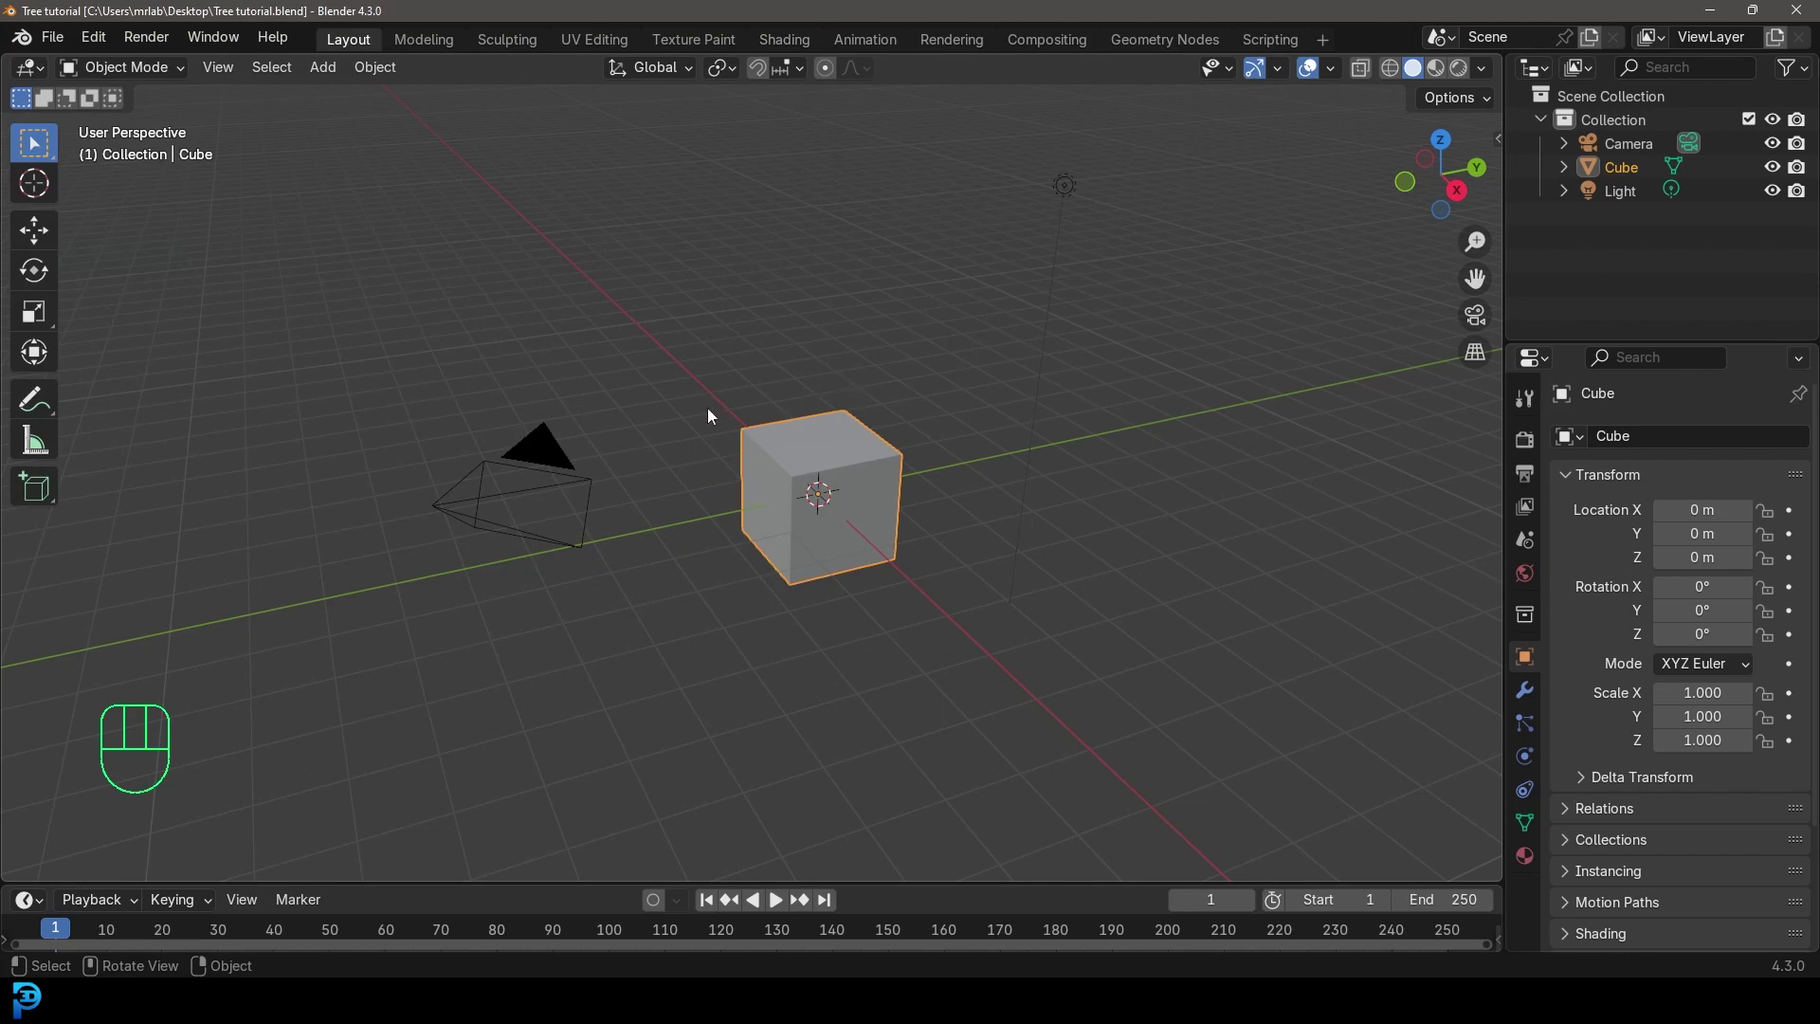
Delete the default camera, cube and light from the scene
{"action": "left_click_drag", "start_coordinate": [418, 606], "coordinate": [1122, 147]}
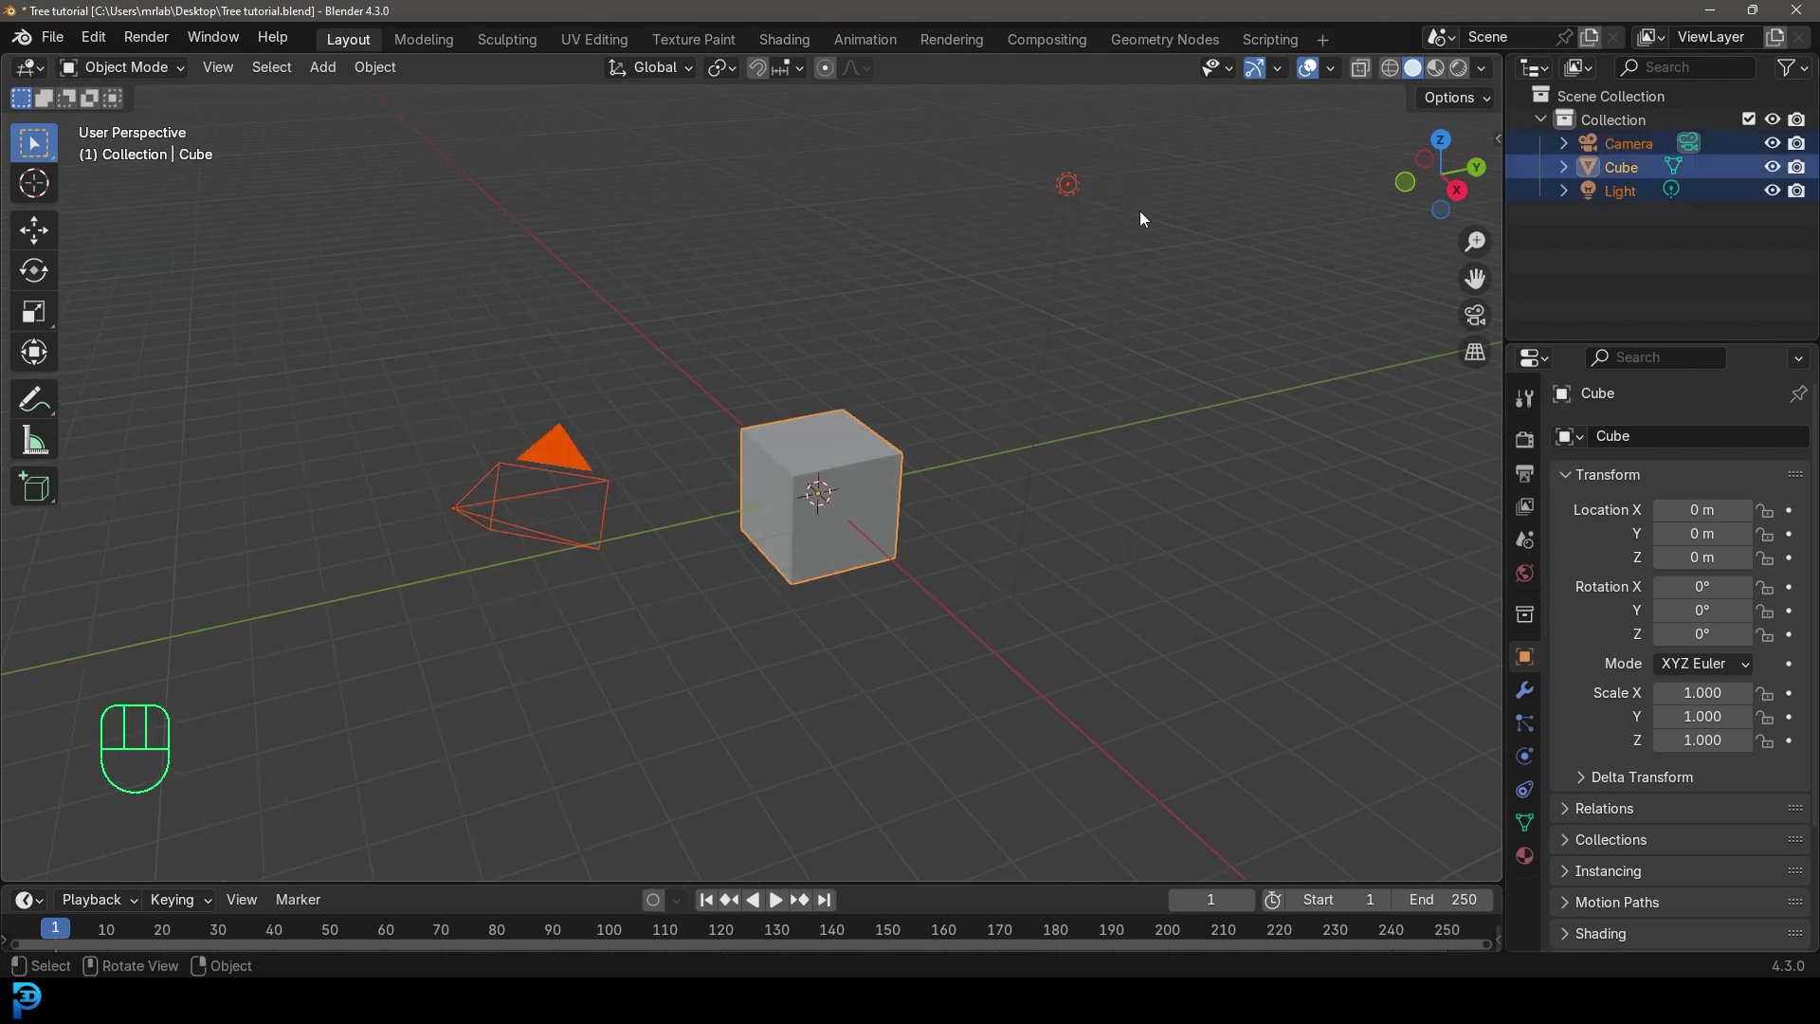
{"action": "key", "text": "Delete"}
{"action": "middle_click_drag", "start_coordinate": [823, 332], "coordinate": [712, 355]}
Add a Sapling Tree Gen curve object to the empty scene
{"action": "key", "text": "shift+a"}
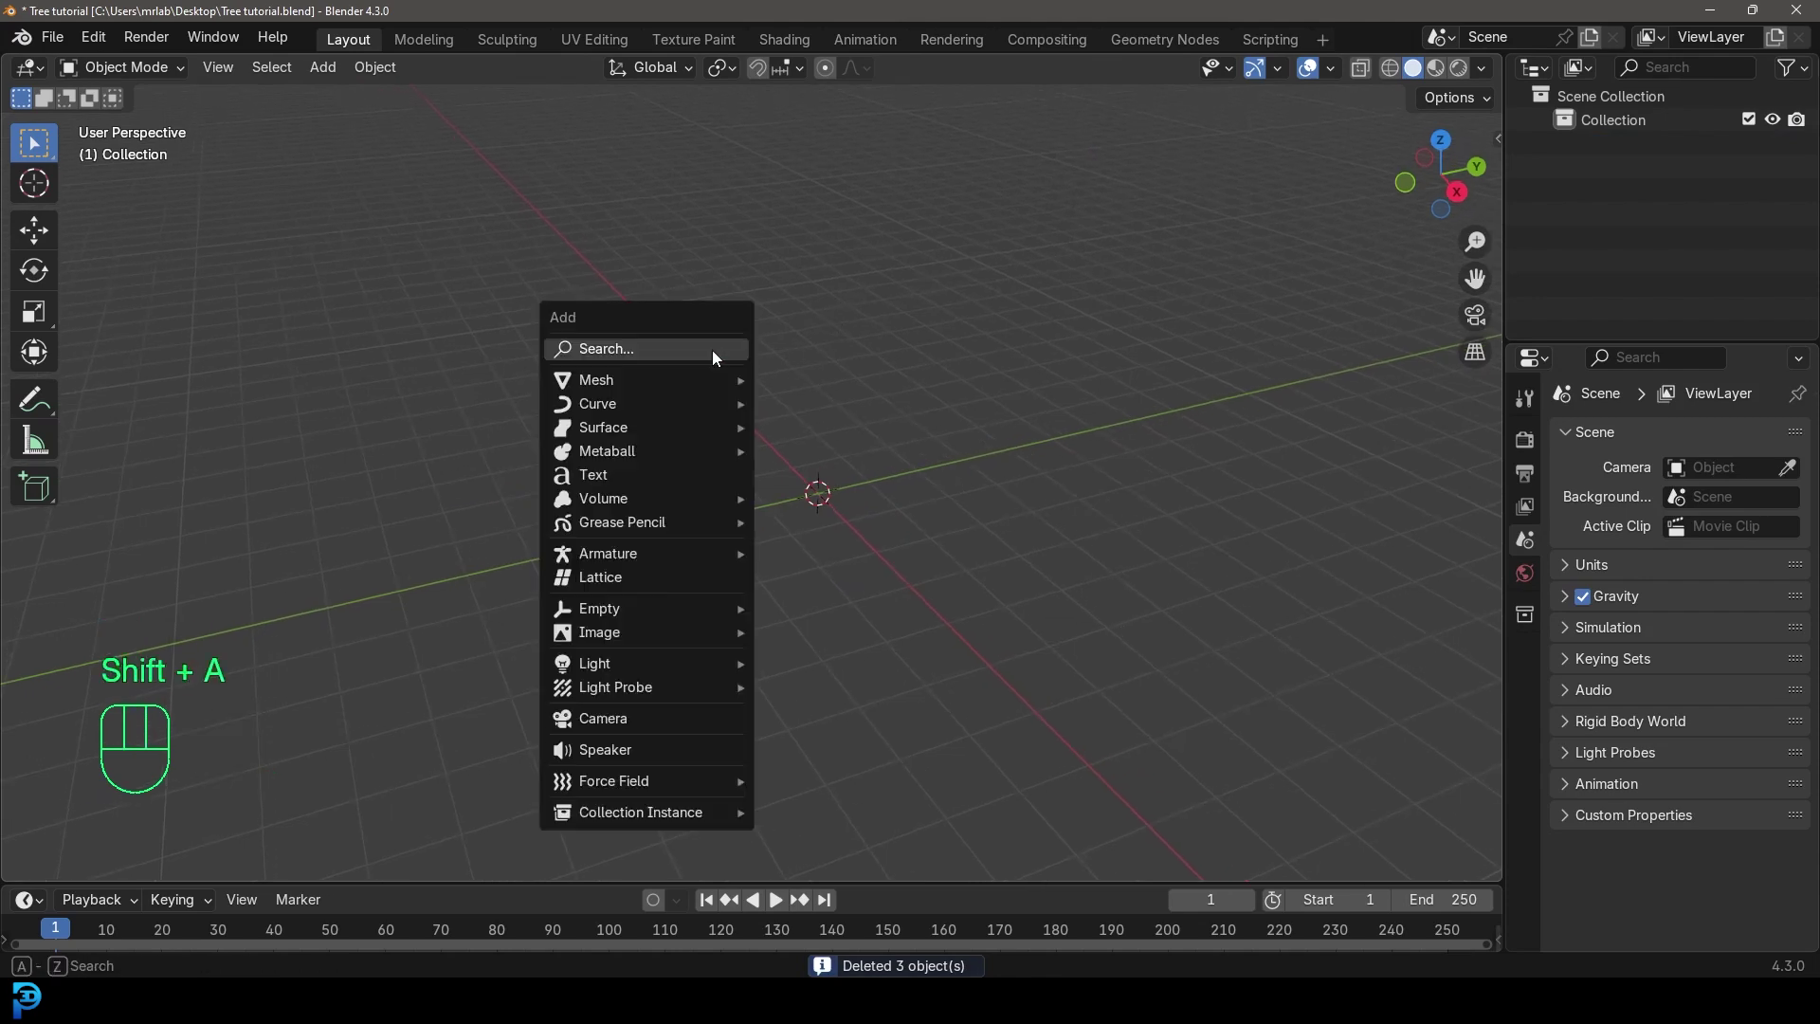
{"action": "mouse_move", "coordinate": [645, 403]}
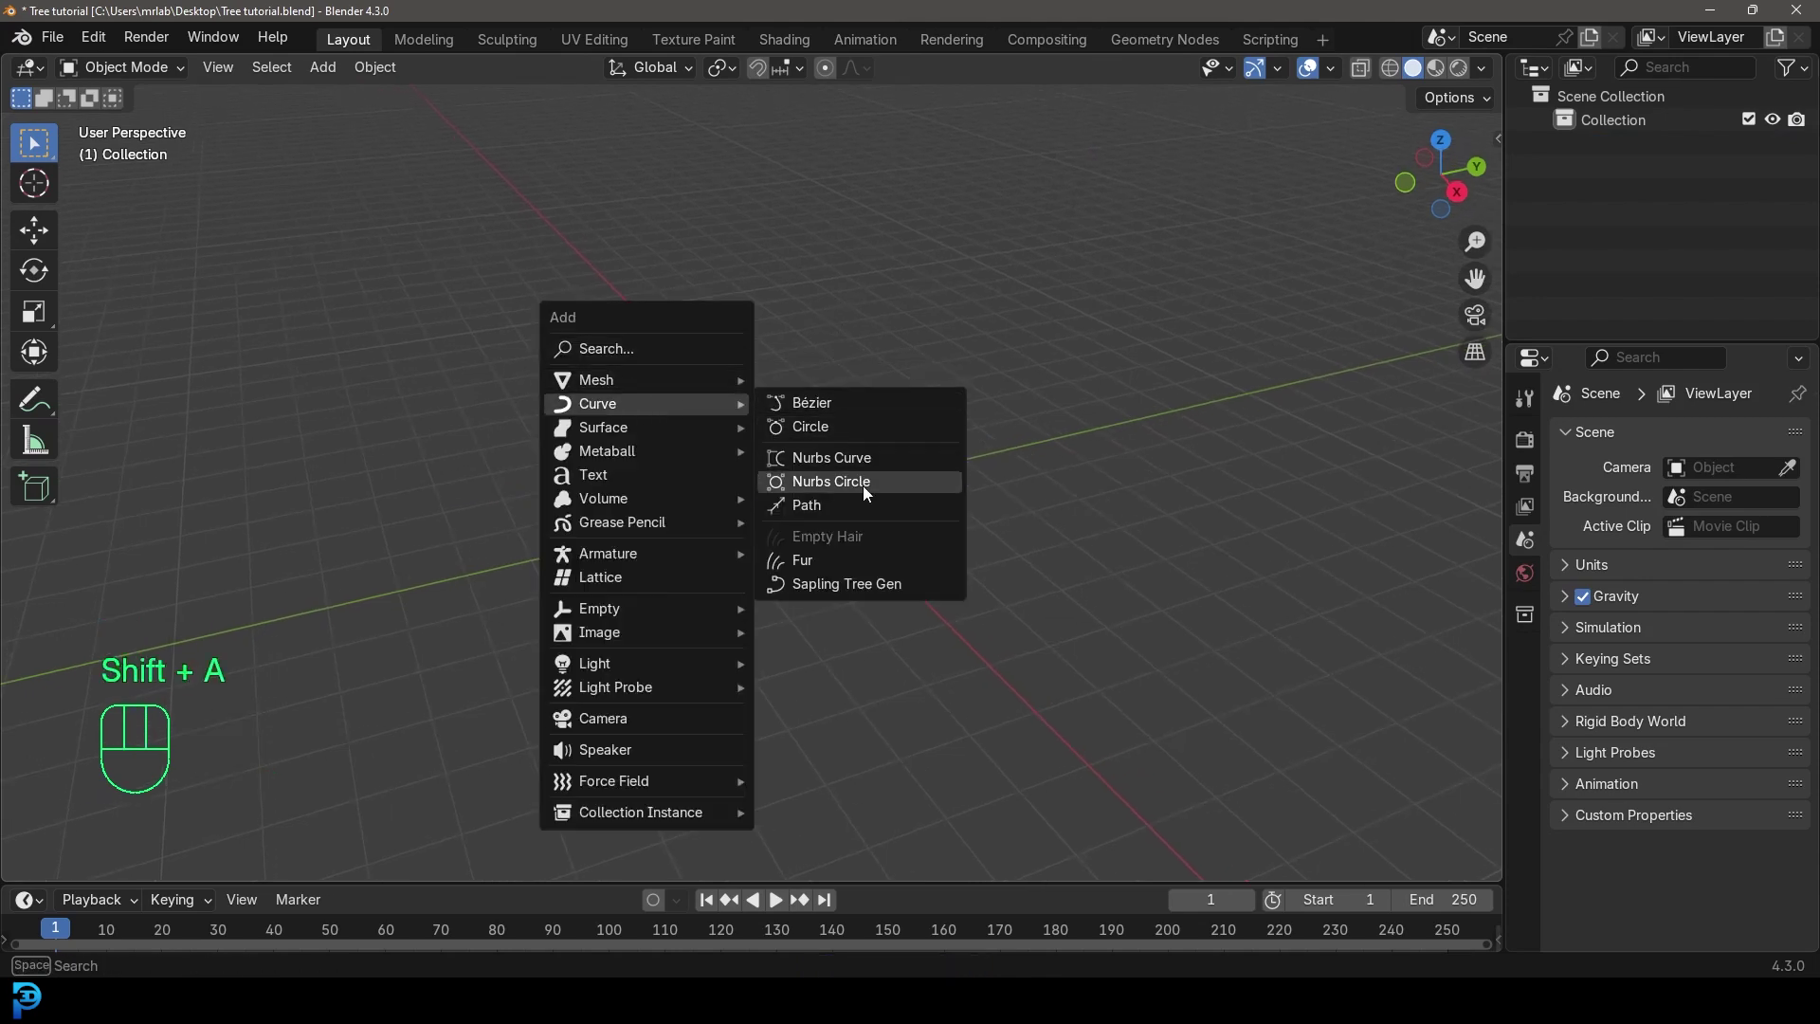
{"action": "left_click", "coordinate": [861, 586]}
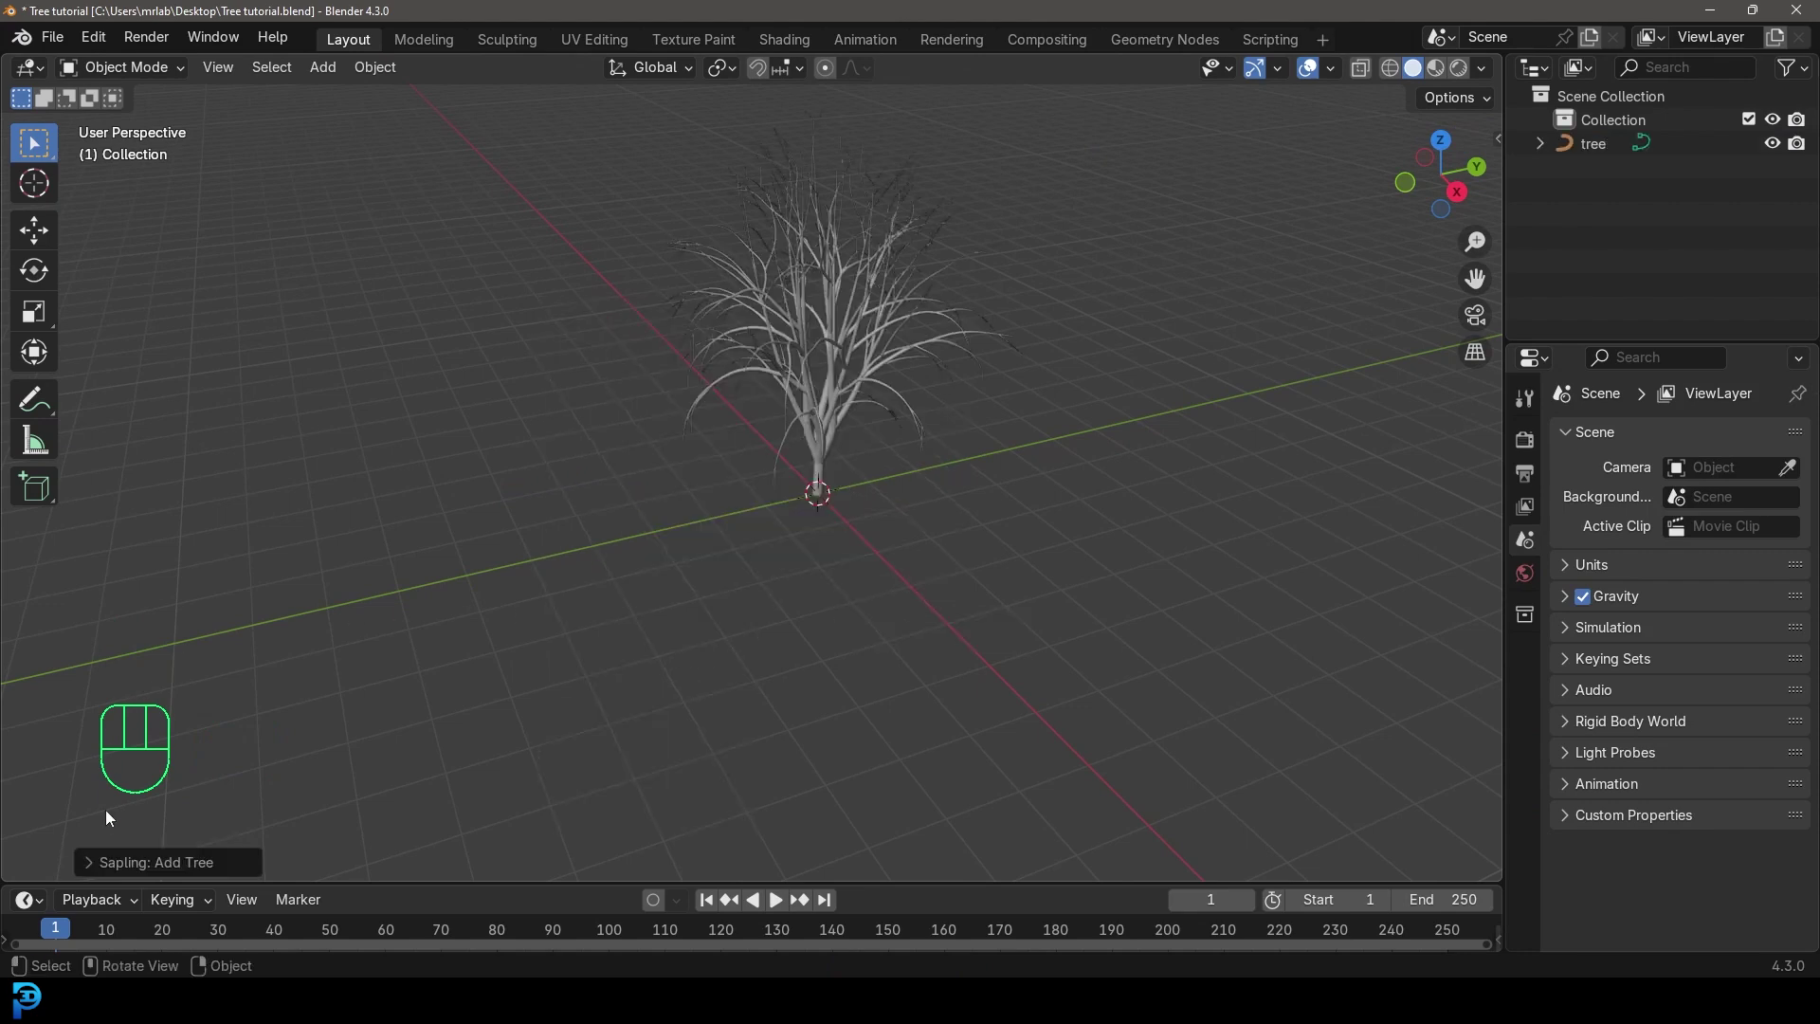
Expand the new tree's creation settings and load the small_pine preset from the Geometry category
{"action": "left_click", "coordinate": [93, 861]}
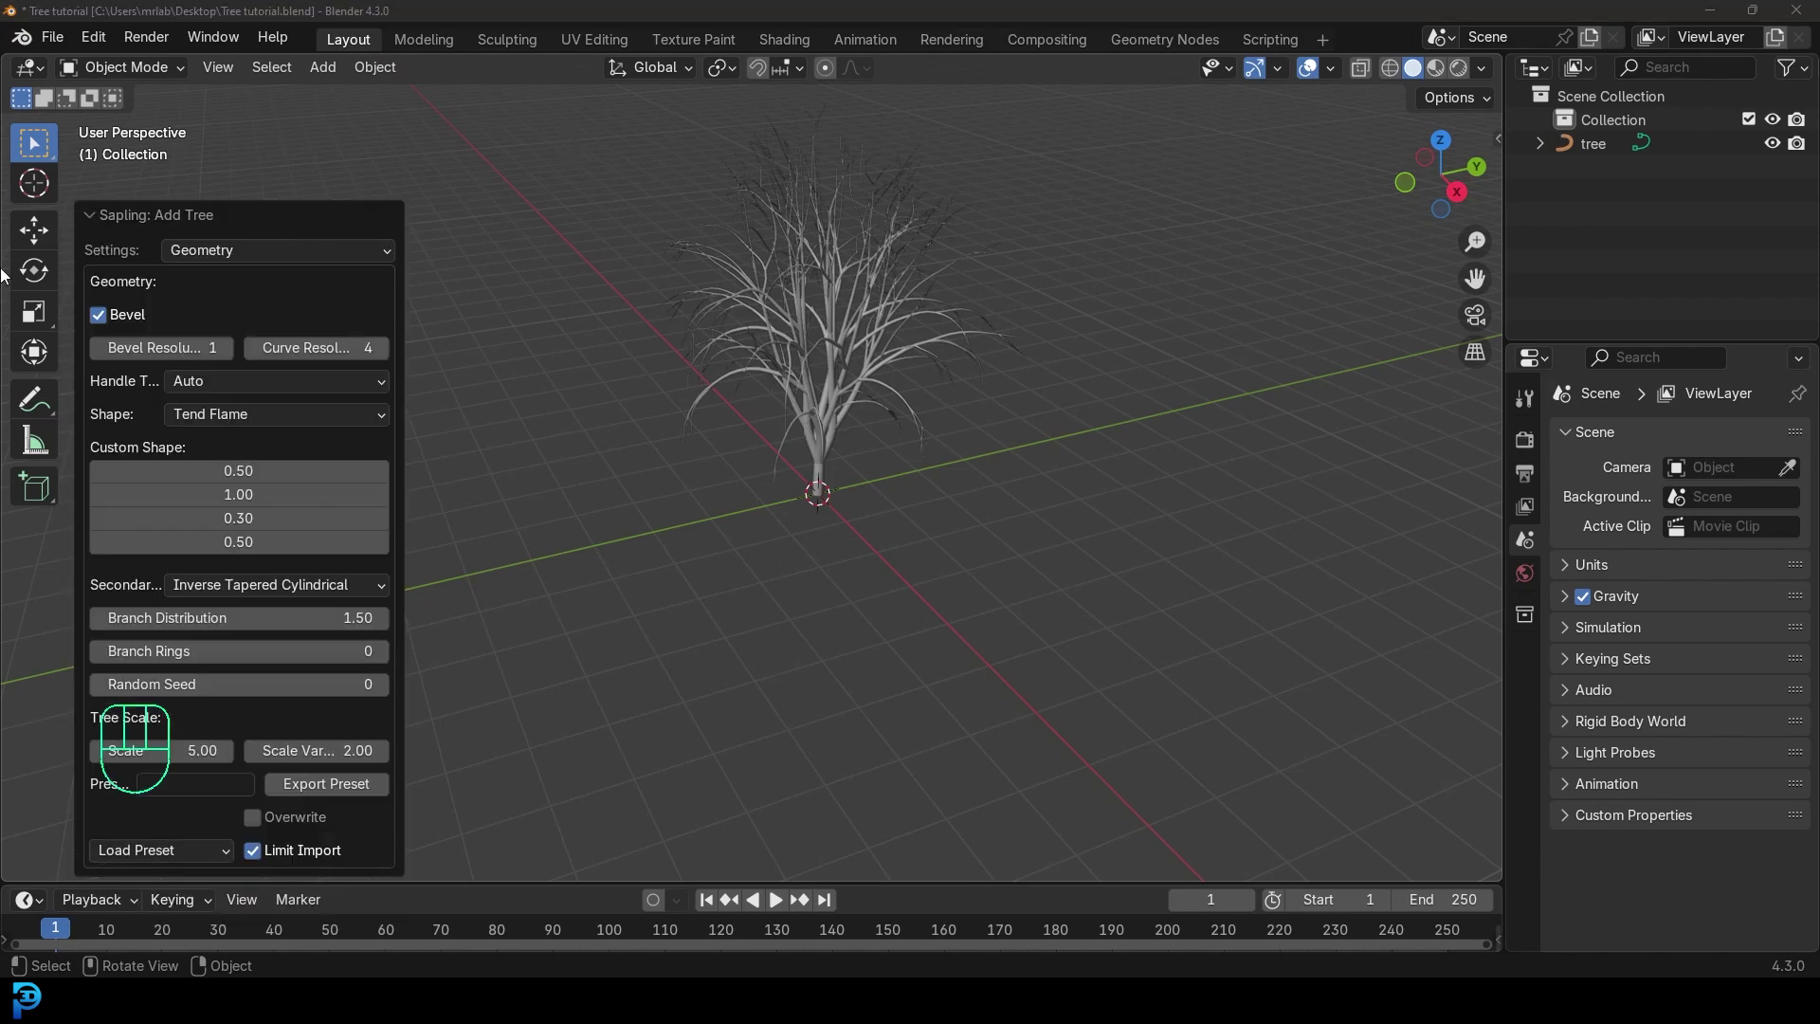
{"action": "left_click", "coordinate": [212, 250]}
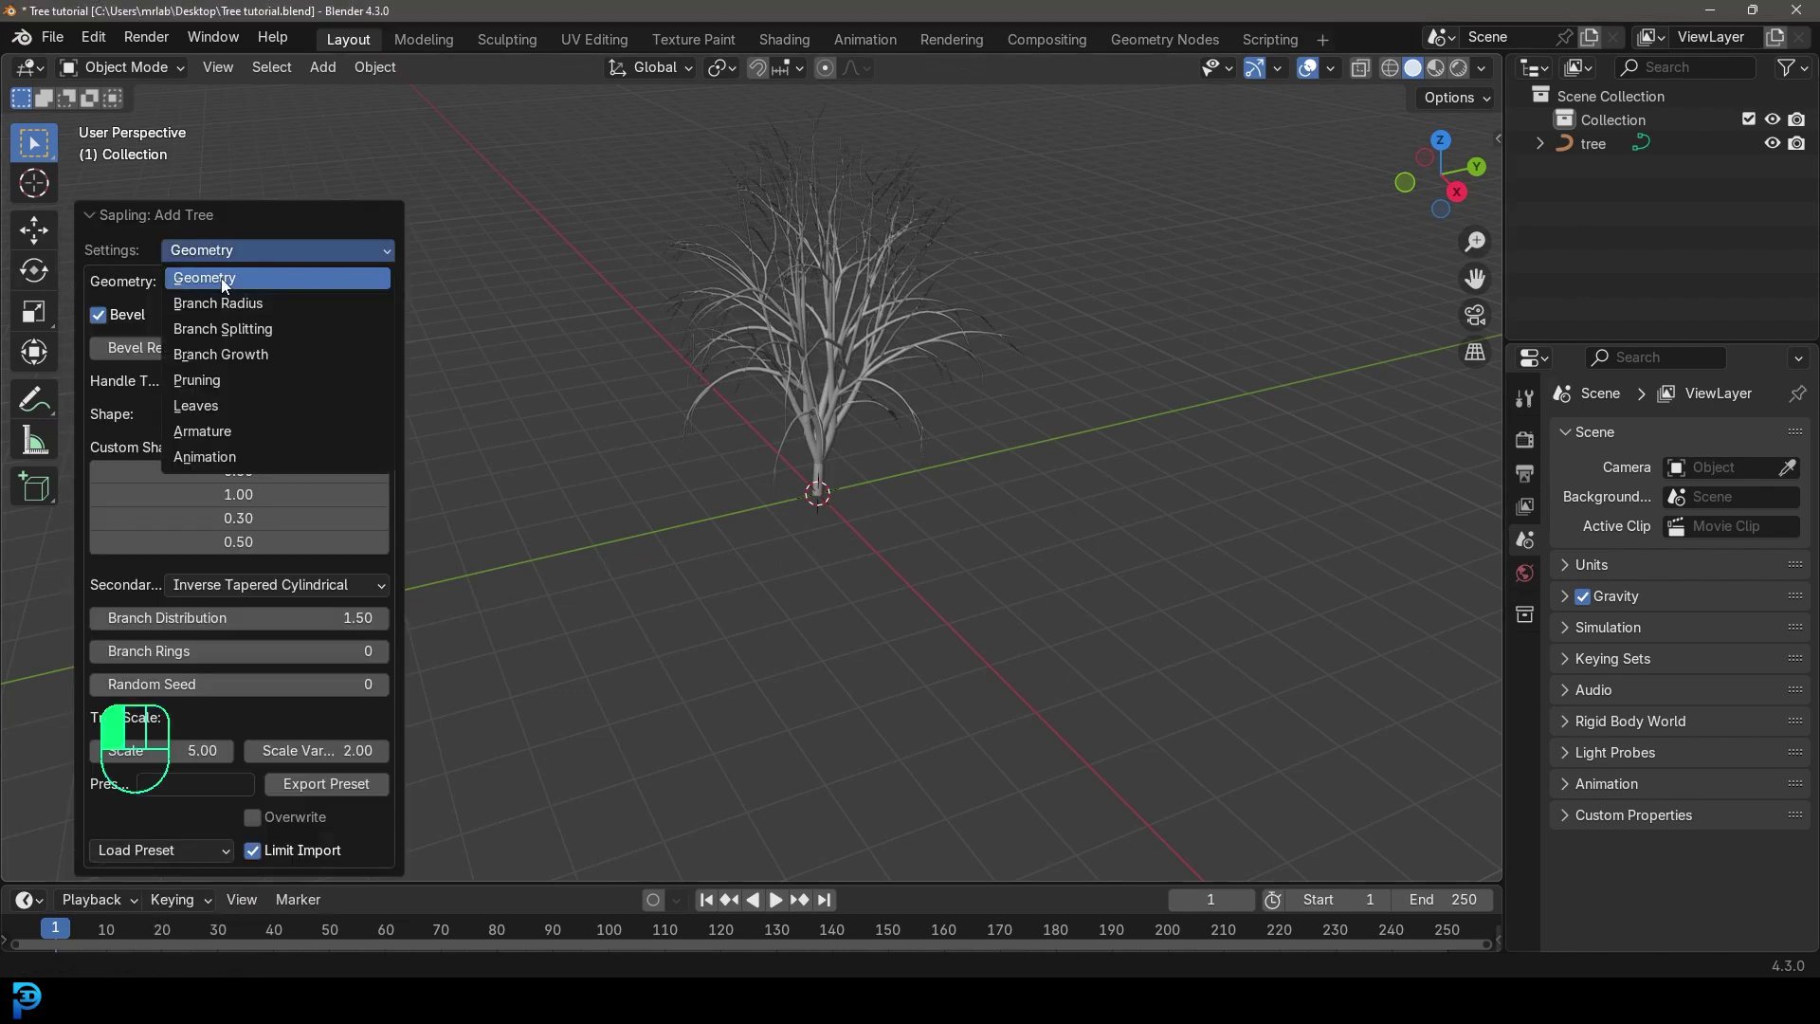
{"action": "left_click", "coordinate": [222, 279]}
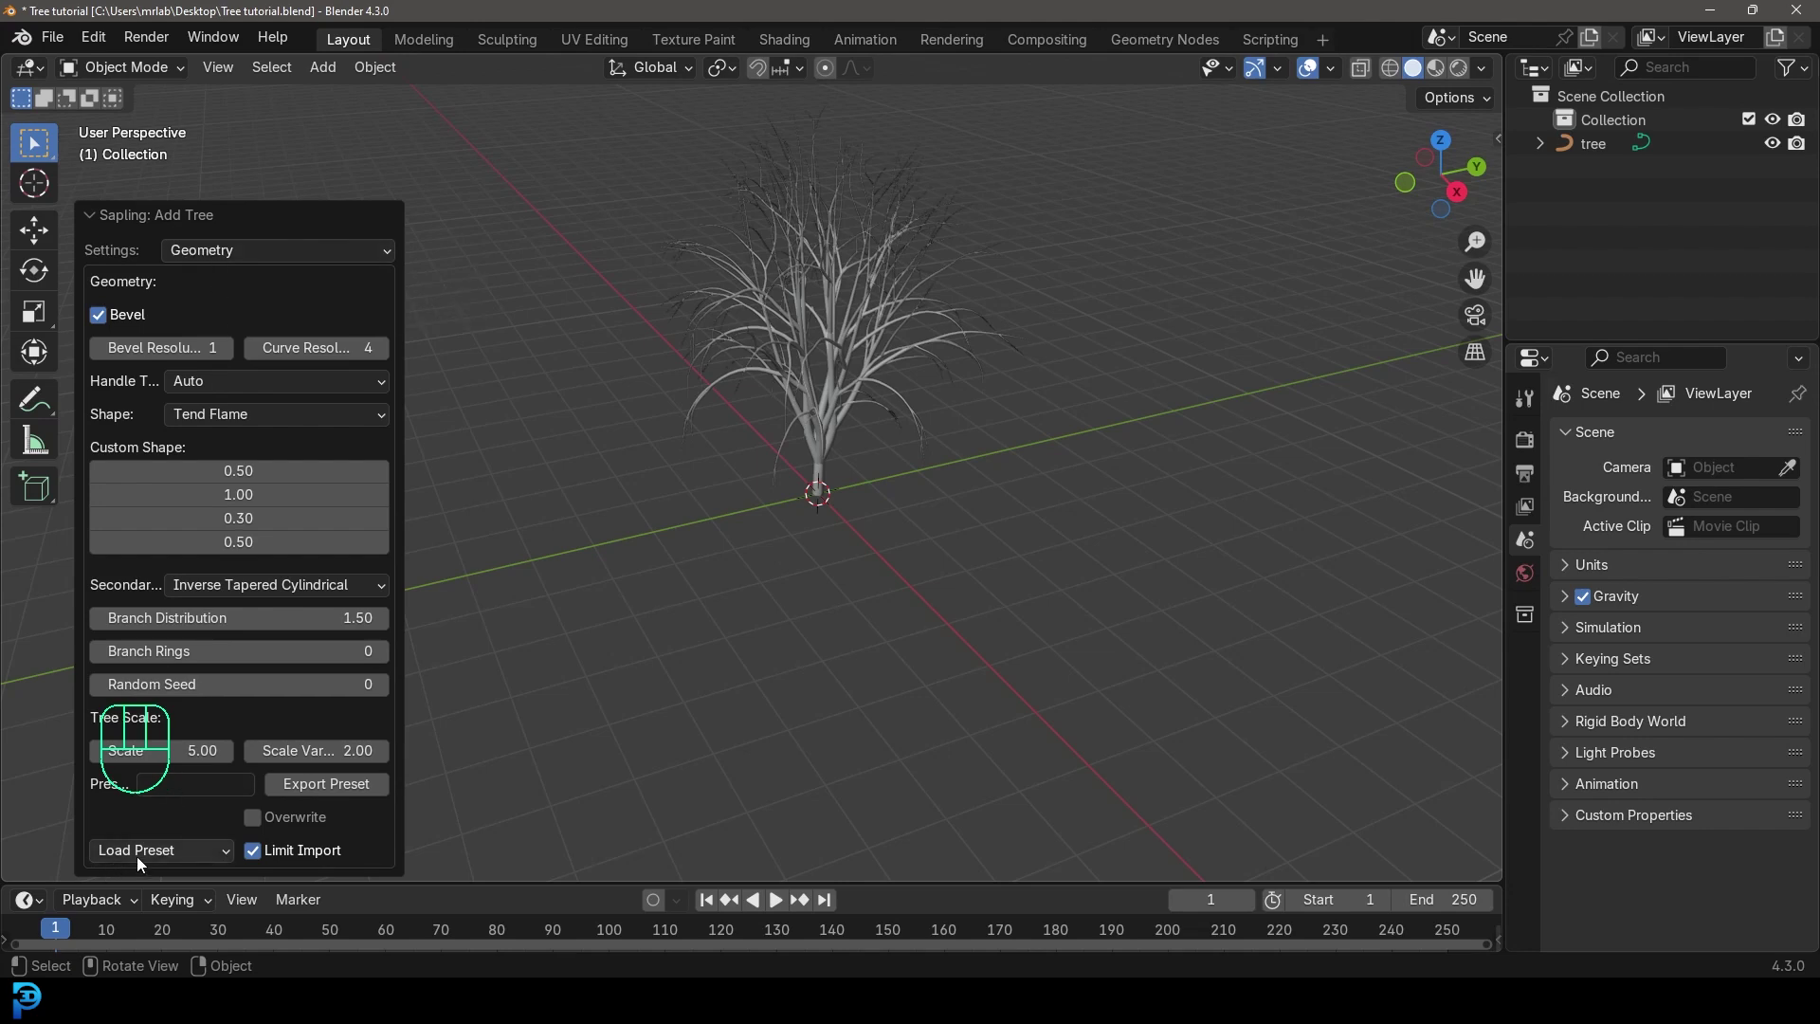
{"action": "left_click", "coordinate": [184, 849]}
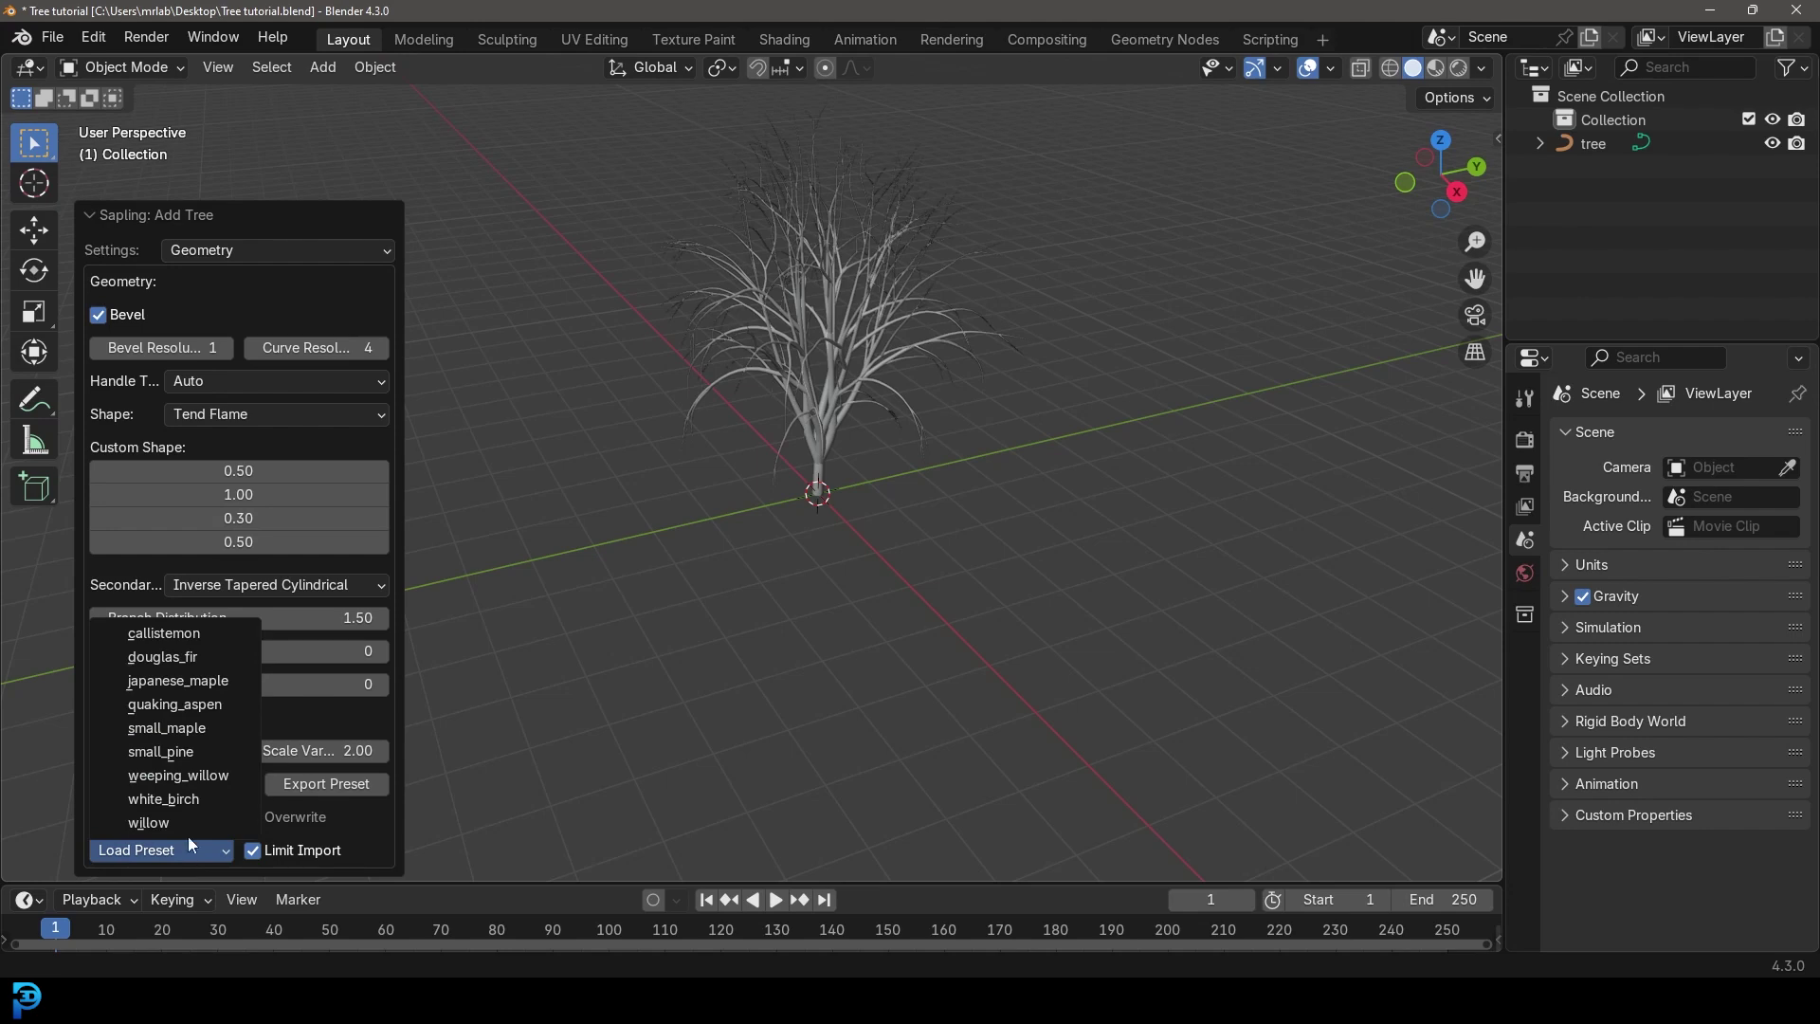
{"action": "left_click", "coordinate": [197, 752]}
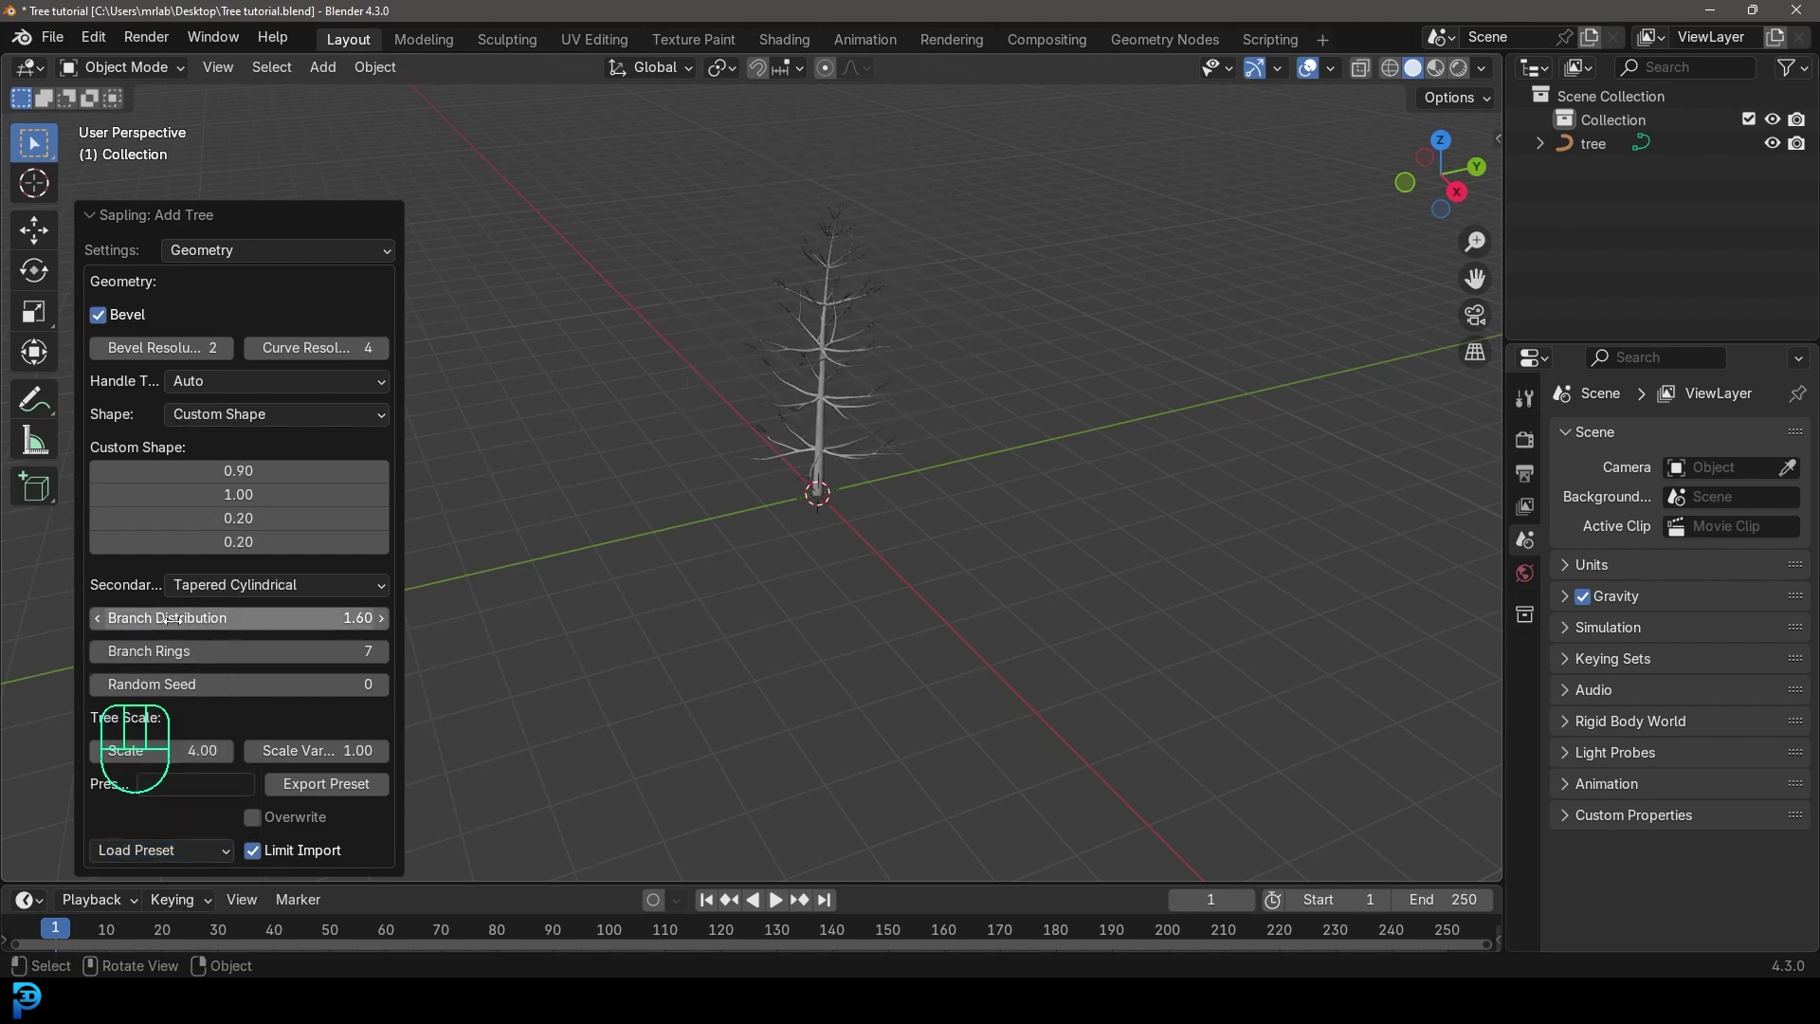
Set the pine tree's Branch Distribution to 1.2
{"action": "left_click", "coordinate": [281, 620]}
{"action": "type", "text": "1.2"}
{"action": "key", "text": "Return"}
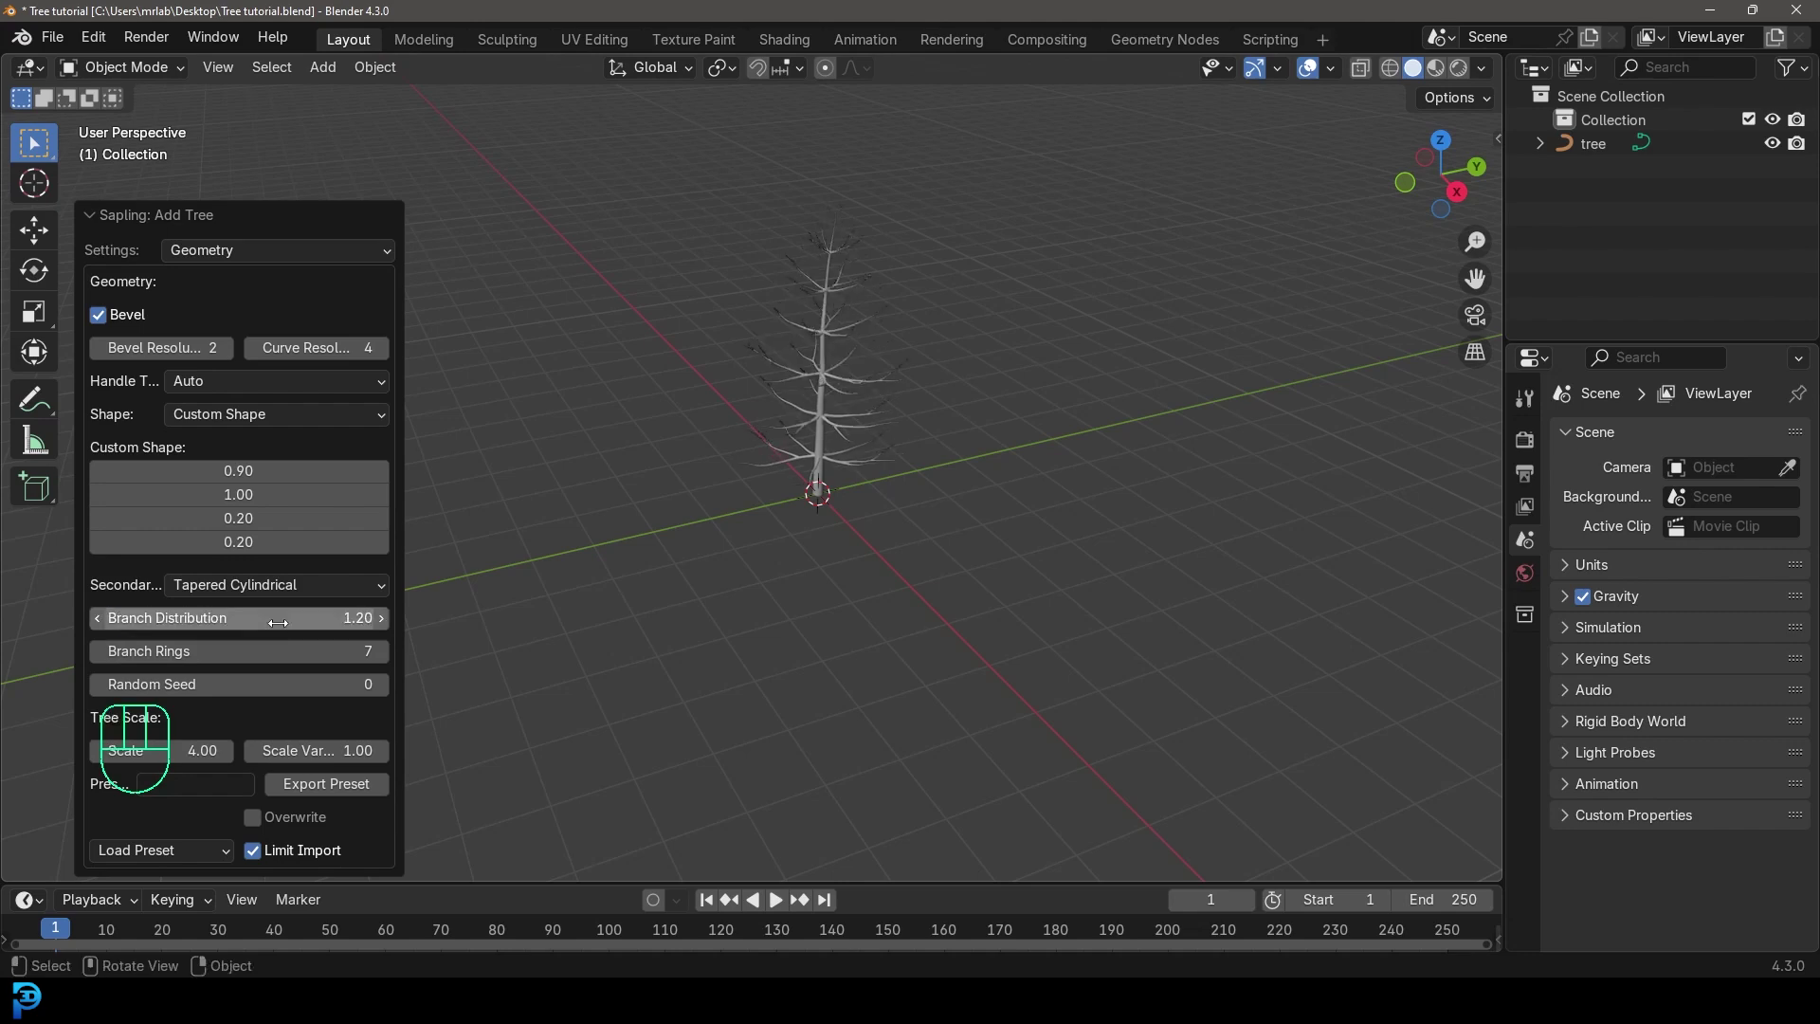
Try a Branch Rings value of 110 for the pine tree
{"action": "left_click", "coordinate": [279, 645]}
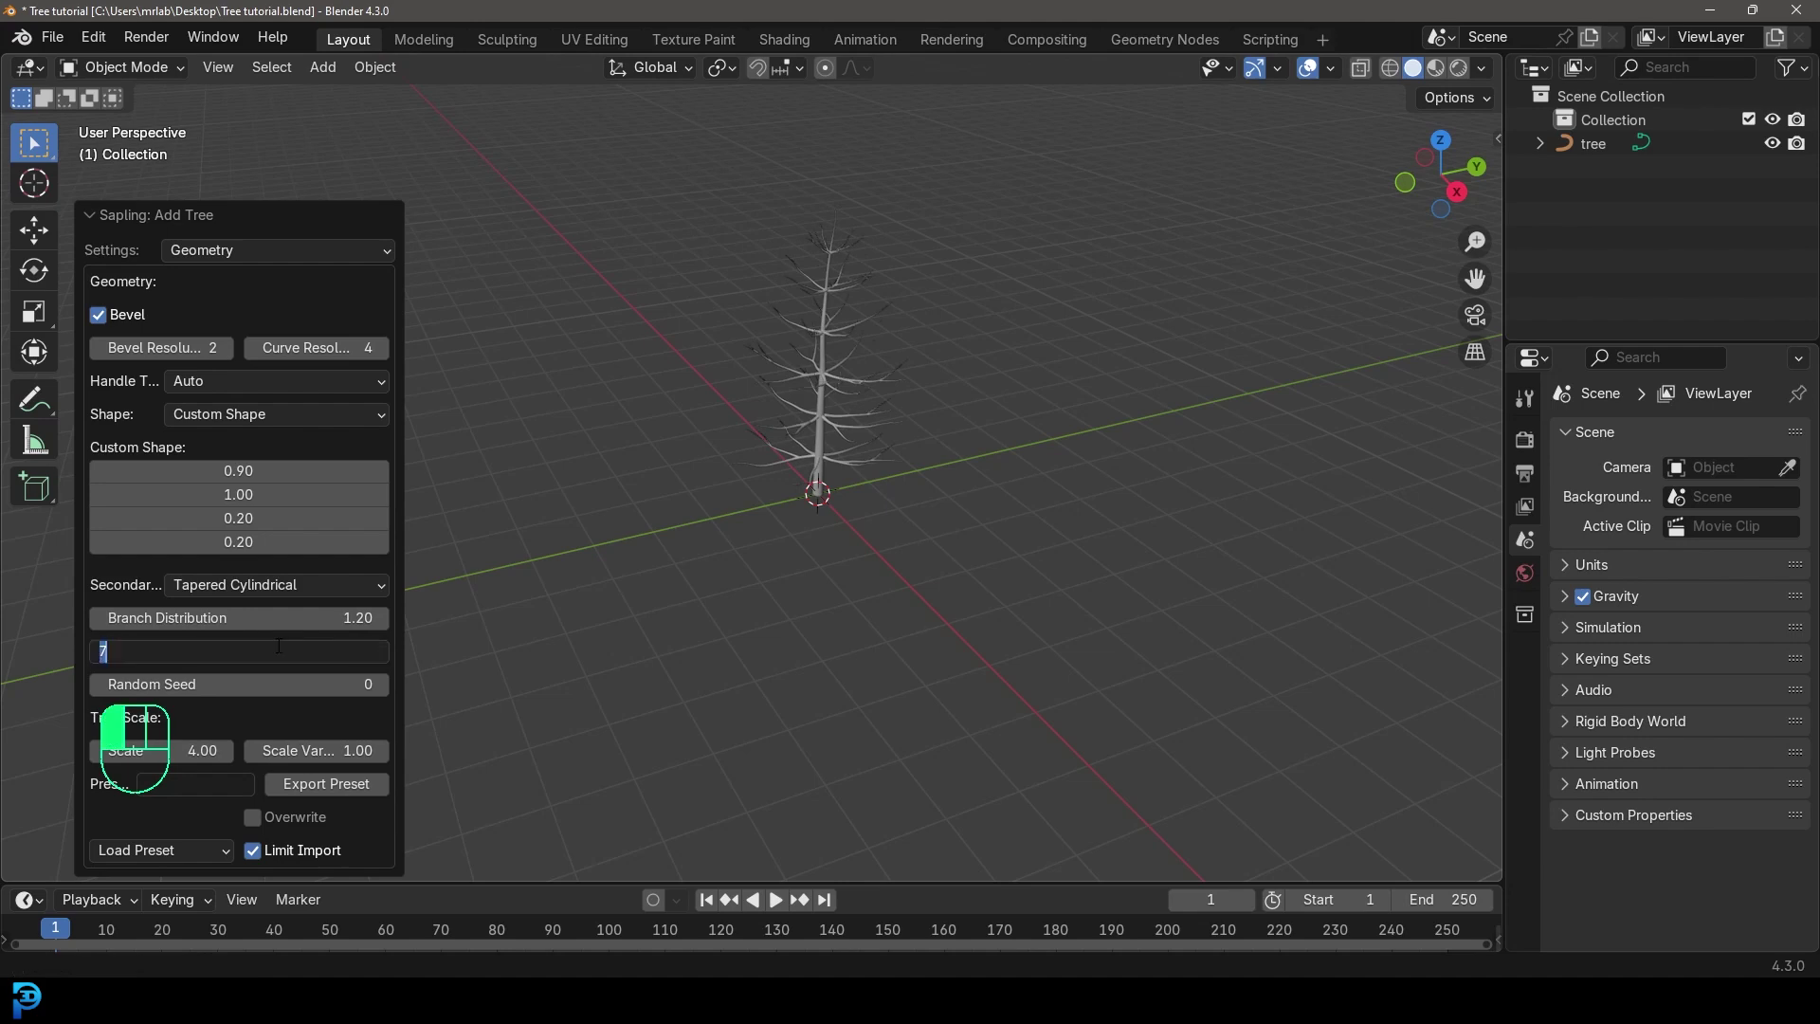
{"action": "type", "text": "110"}
{"action": "key", "text": "Return"}
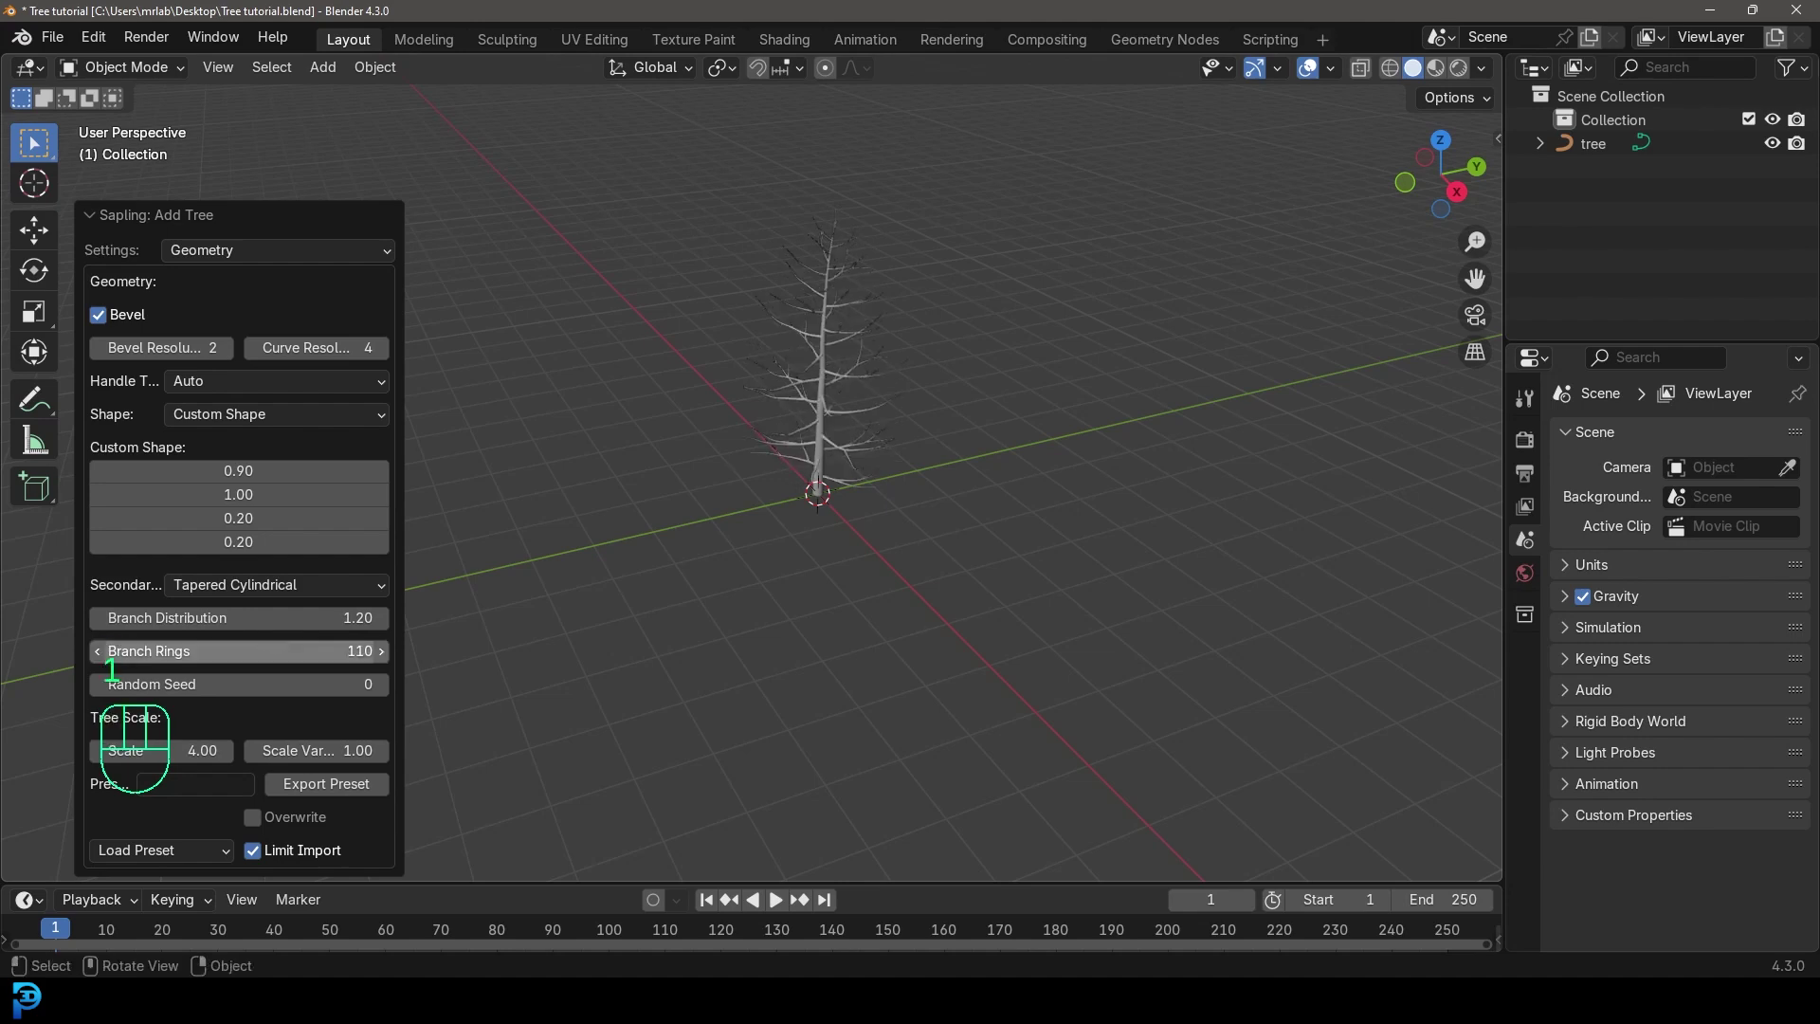
Set the pine tree's Branch Rings to 150 and its shape to Conical
{"action": "left_click", "coordinate": [275, 648]}
{"action": "type", "text": "150"}
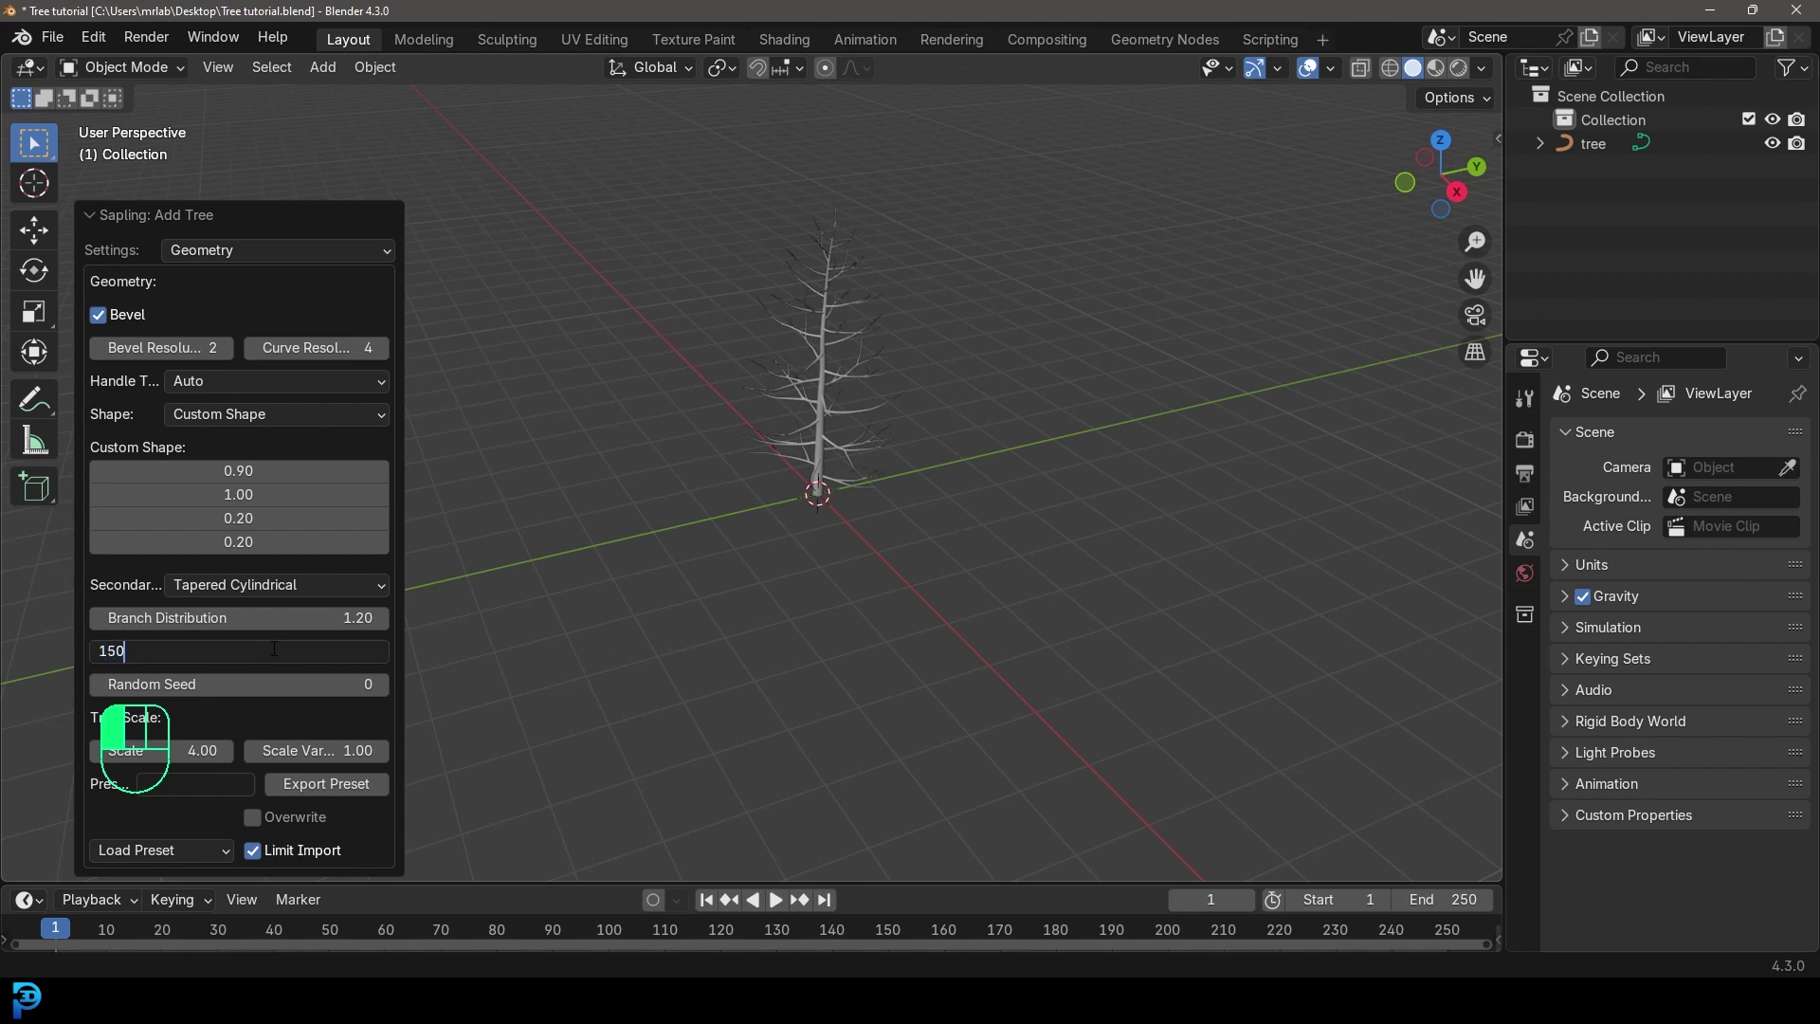
{"action": "key", "text": "Return"}
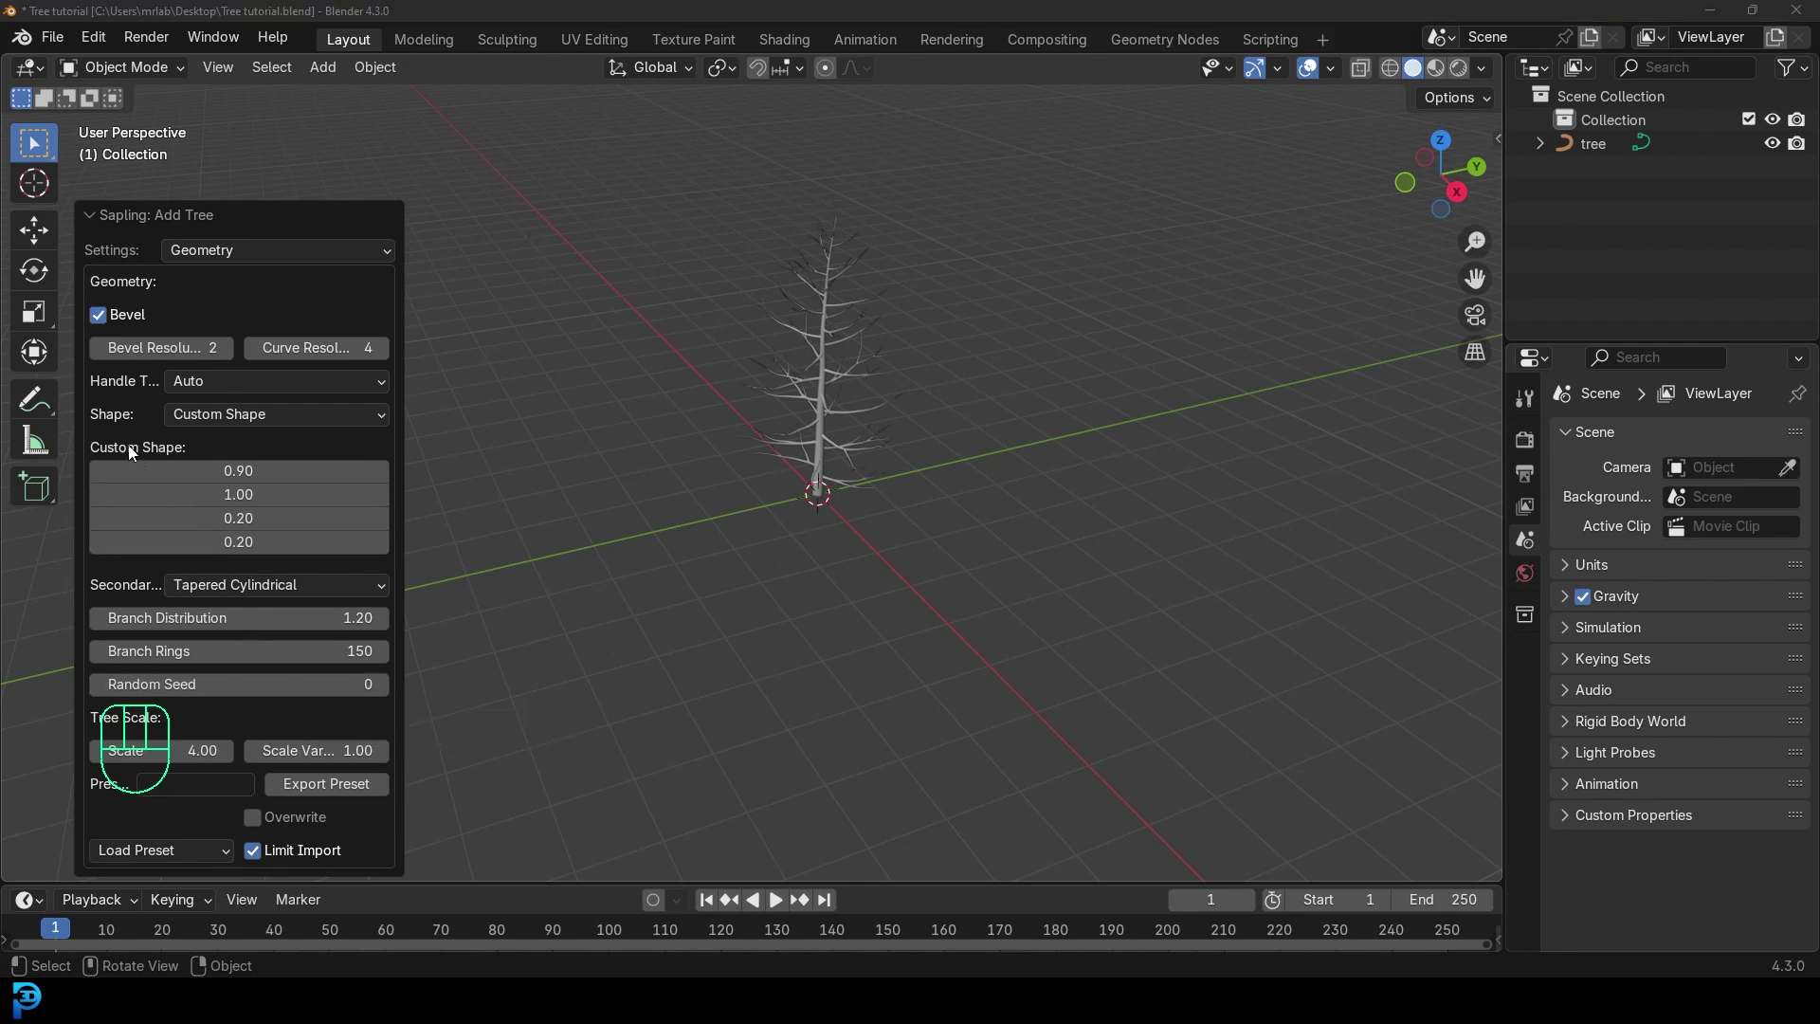
{"action": "left_click", "coordinate": [221, 414]}
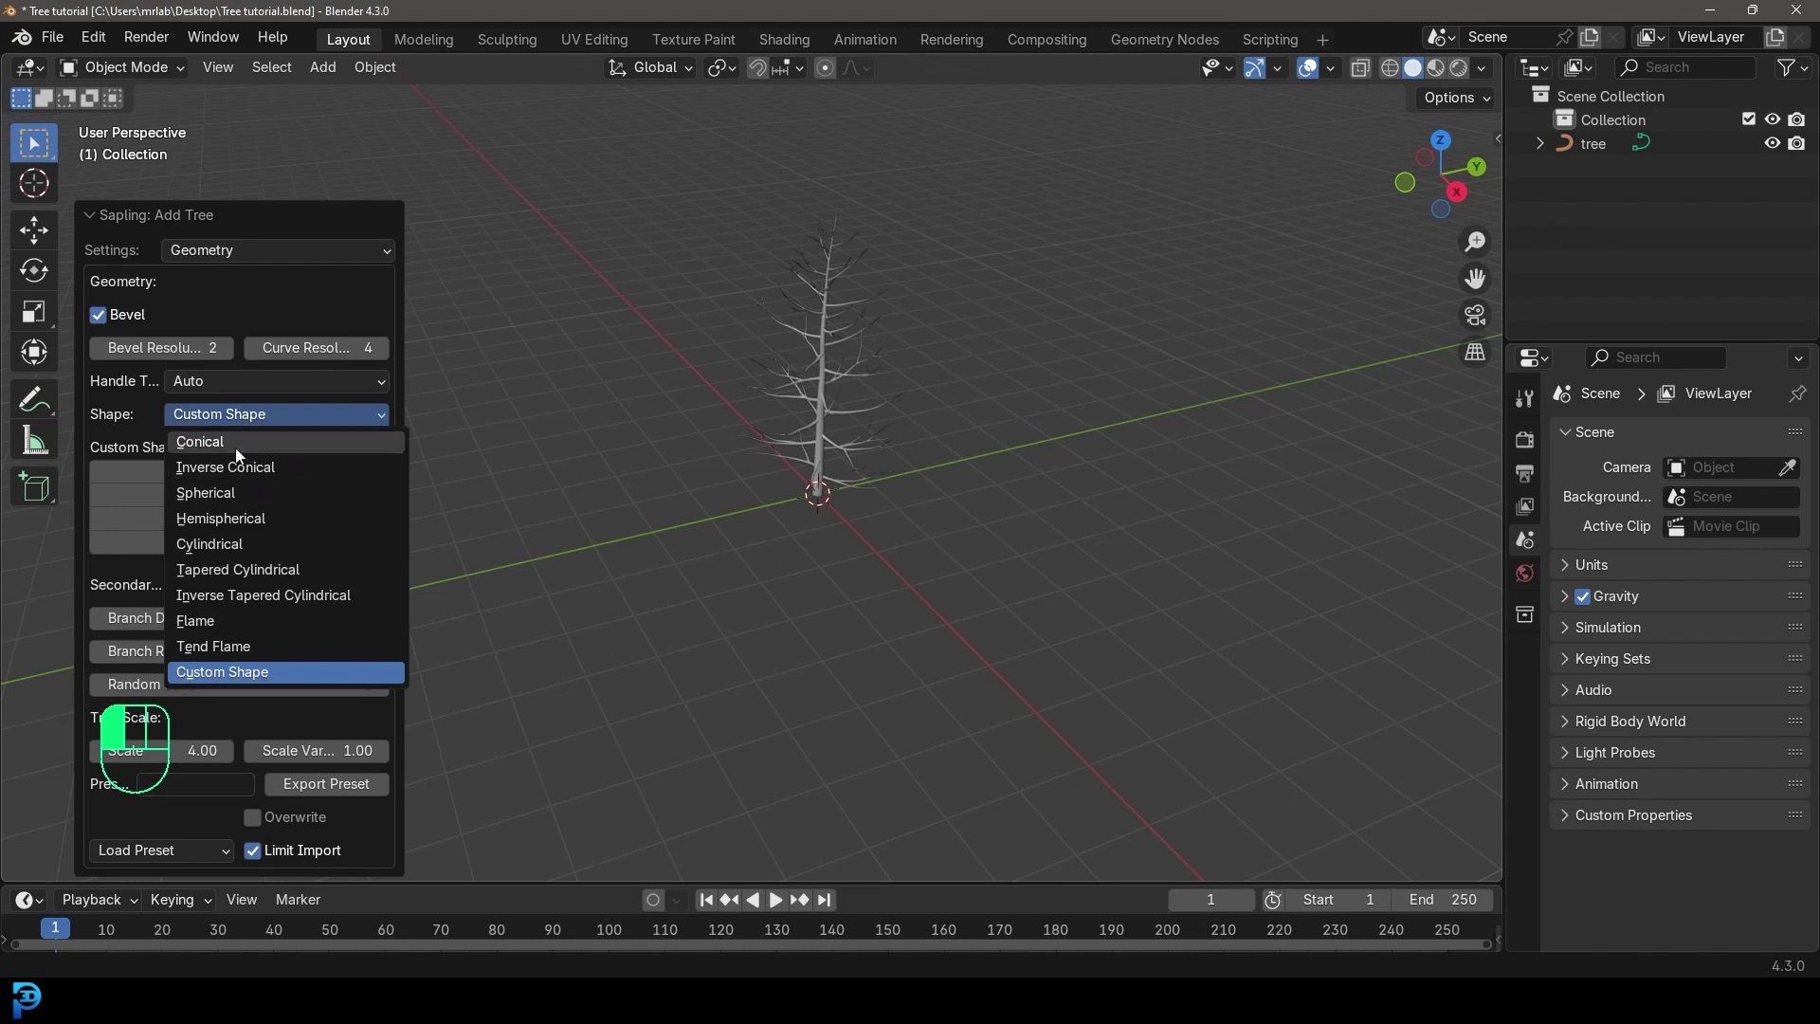
{"action": "left_click", "coordinate": [235, 444]}
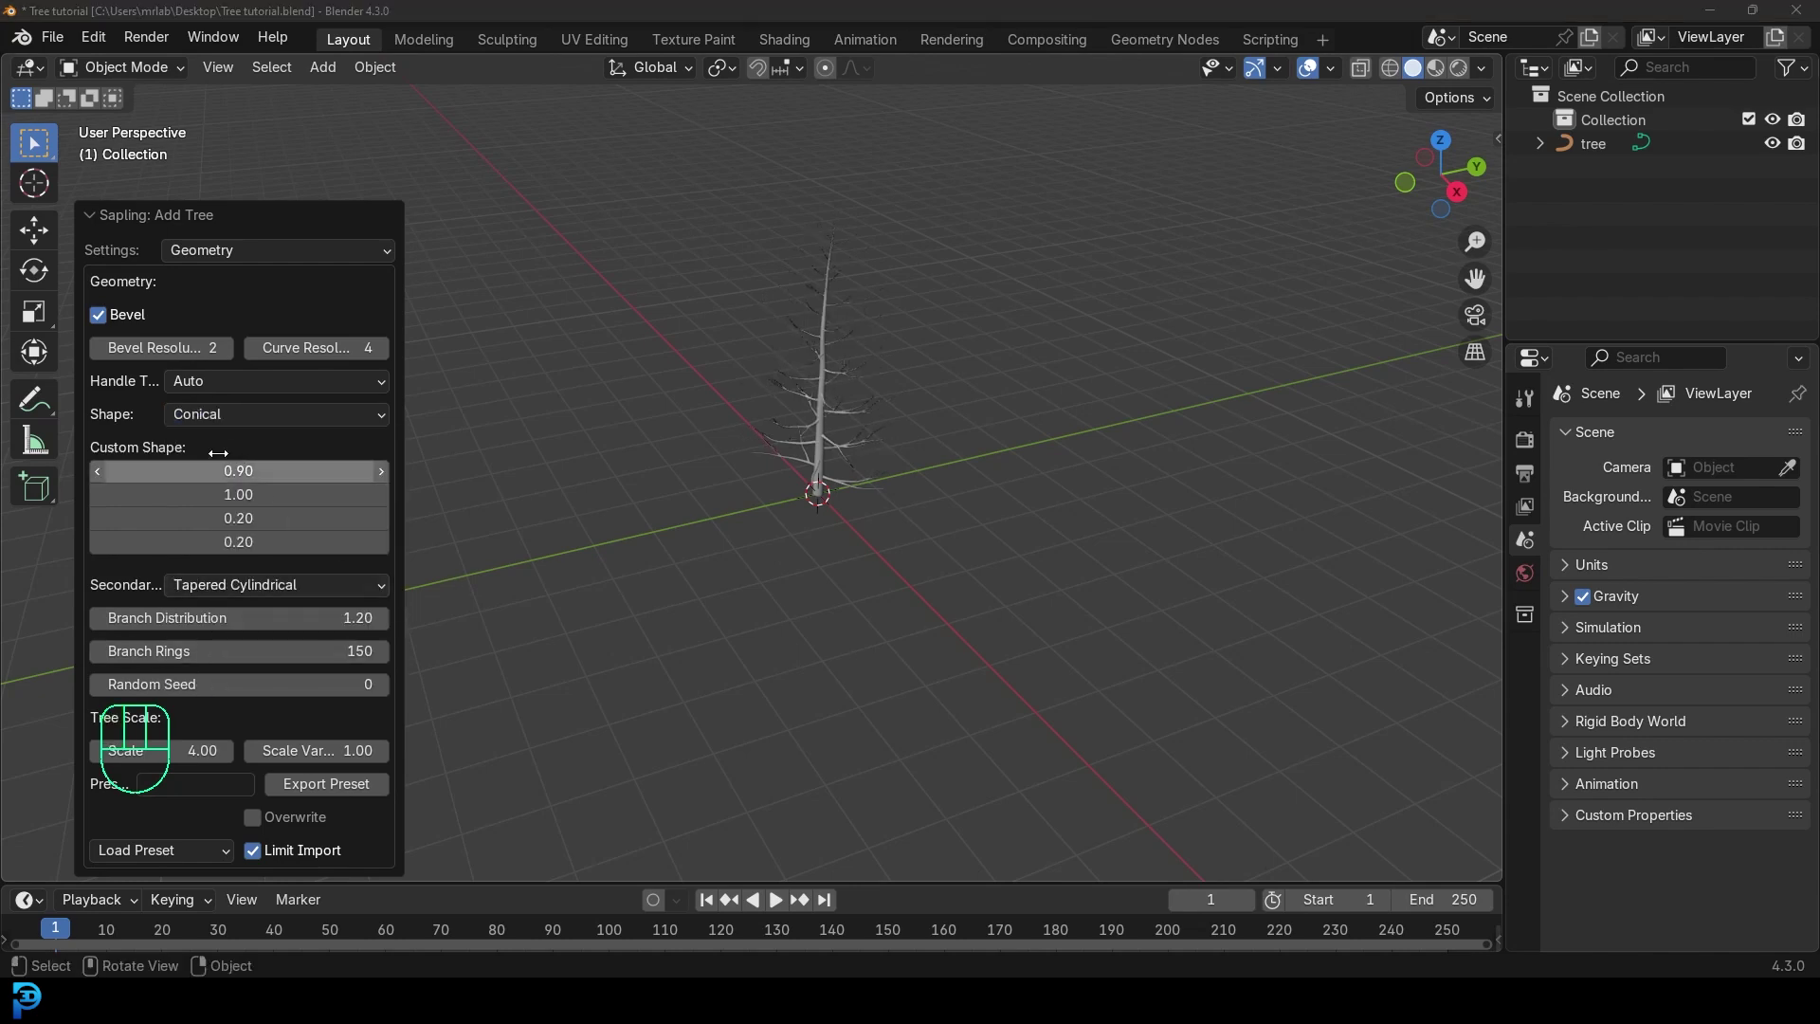
In the Branch Splitting settings, set the second Branches value to 110
{"action": "left_click", "coordinate": [214, 252]}
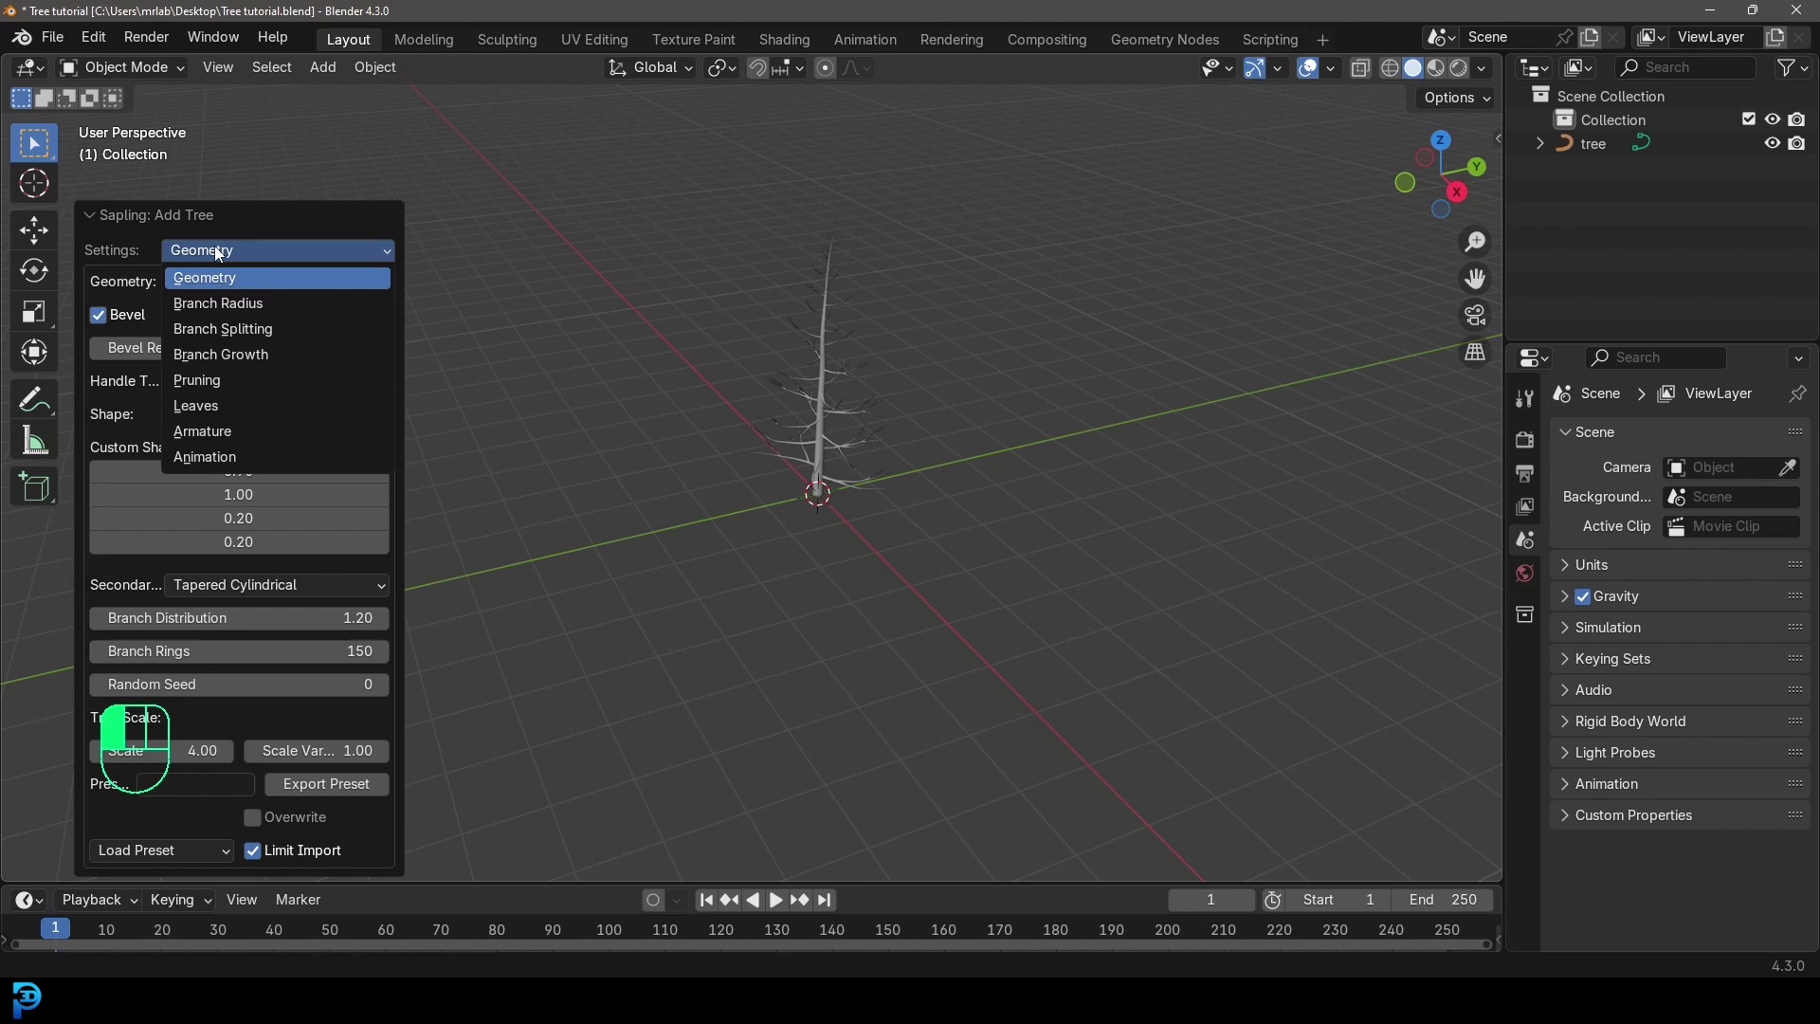
{"action": "left_click", "coordinate": [243, 332]}
{"action": "left_click", "coordinate": [174, 478]}
{"action": "type", "text": "110"}
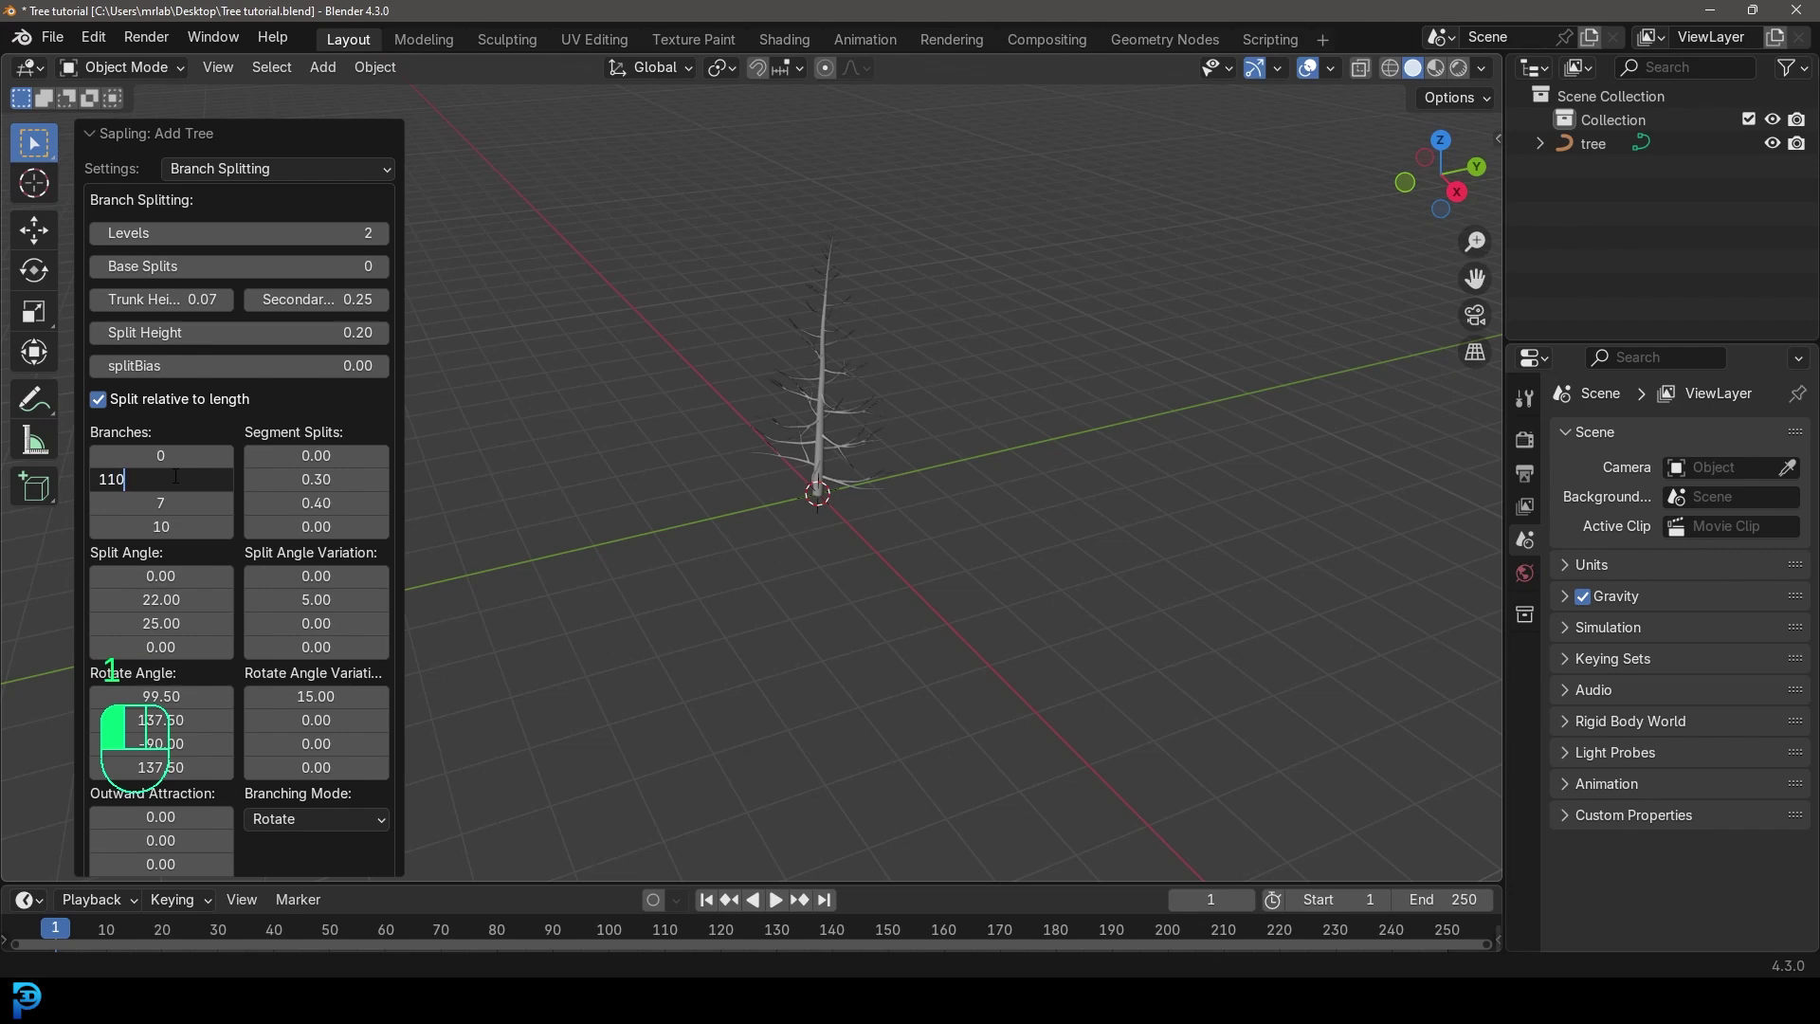
{"action": "key", "text": "Return"}
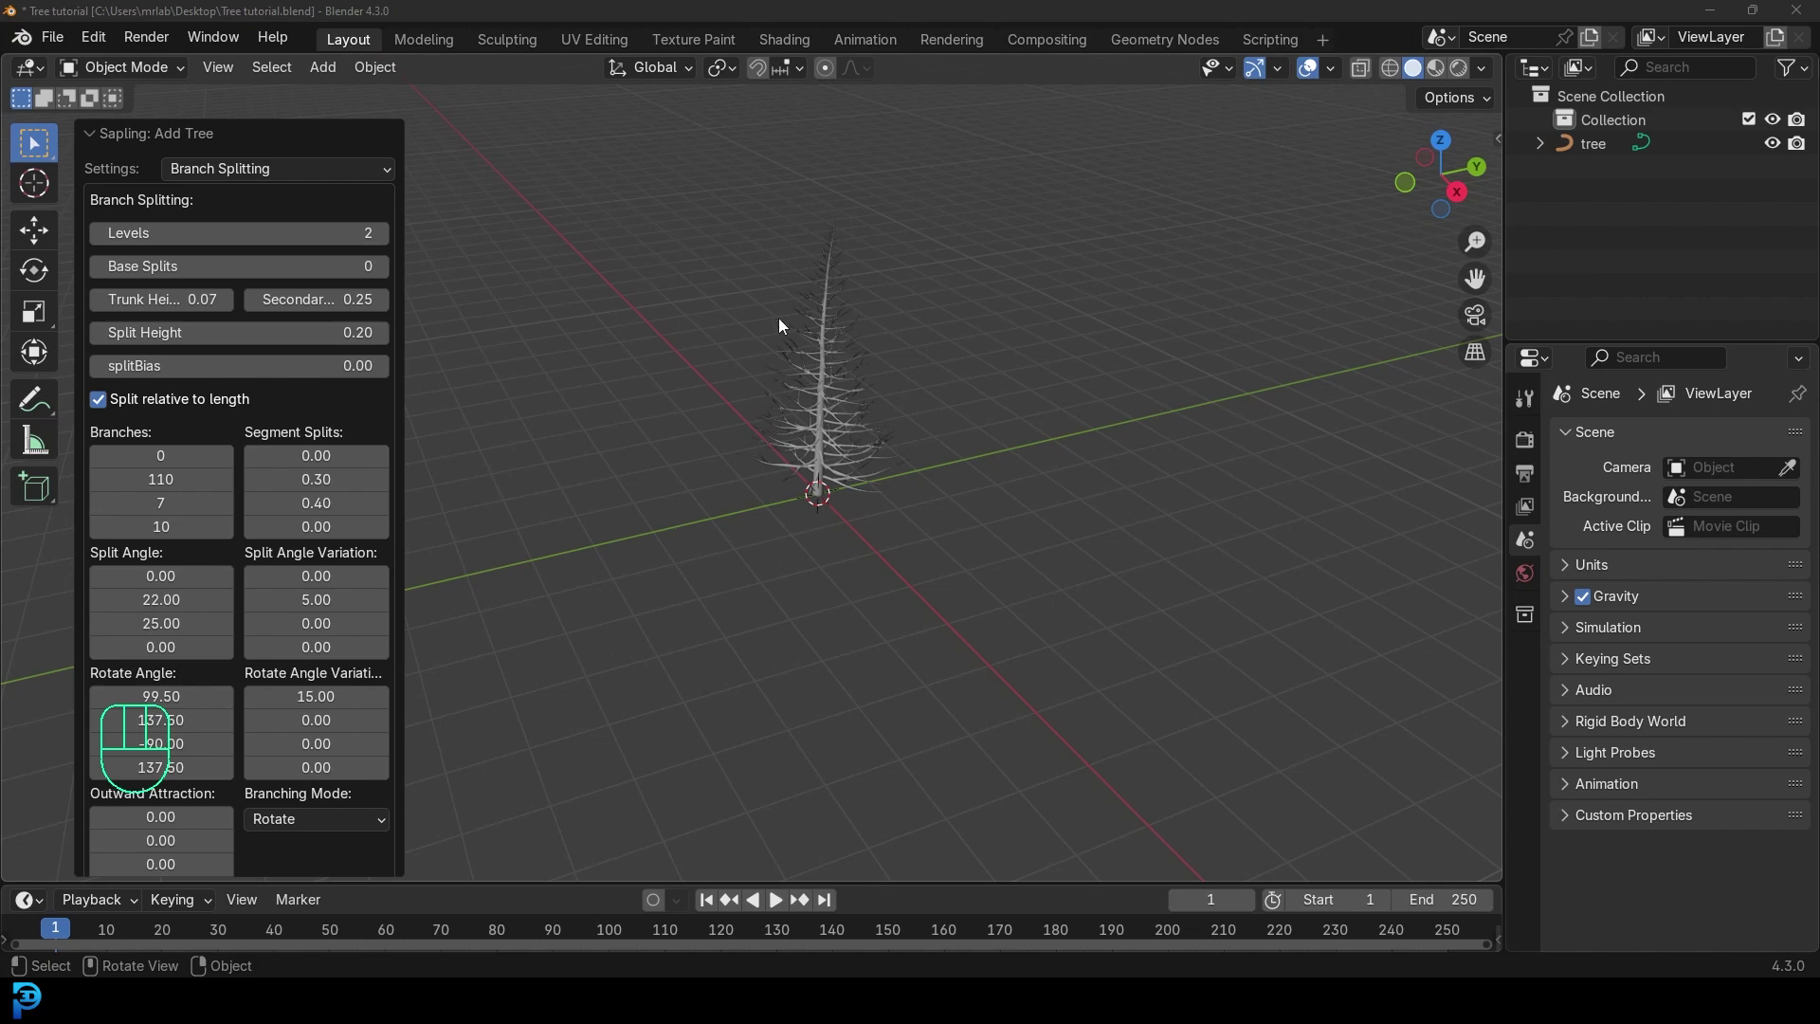
Enable Show Leaves for the pine tree and set the number of leaves to 580
{"action": "left_click", "coordinate": [218, 168]}
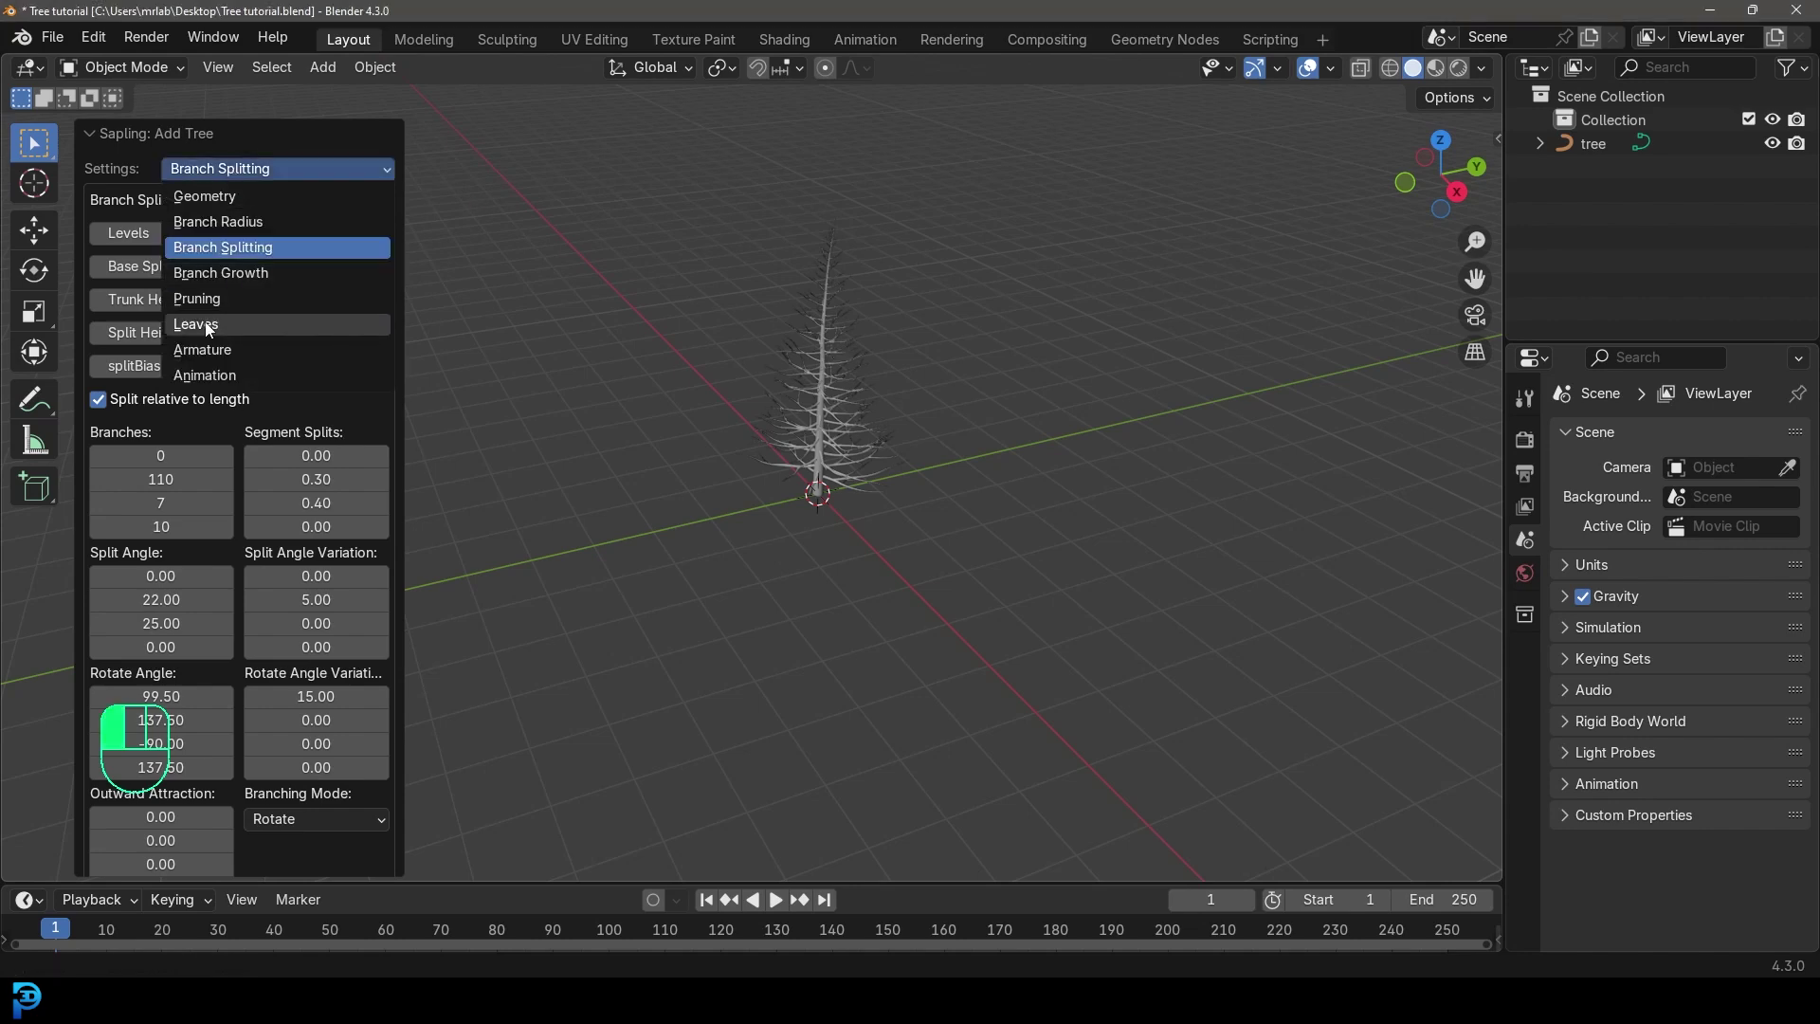
{"action": "left_click", "coordinate": [231, 325]}
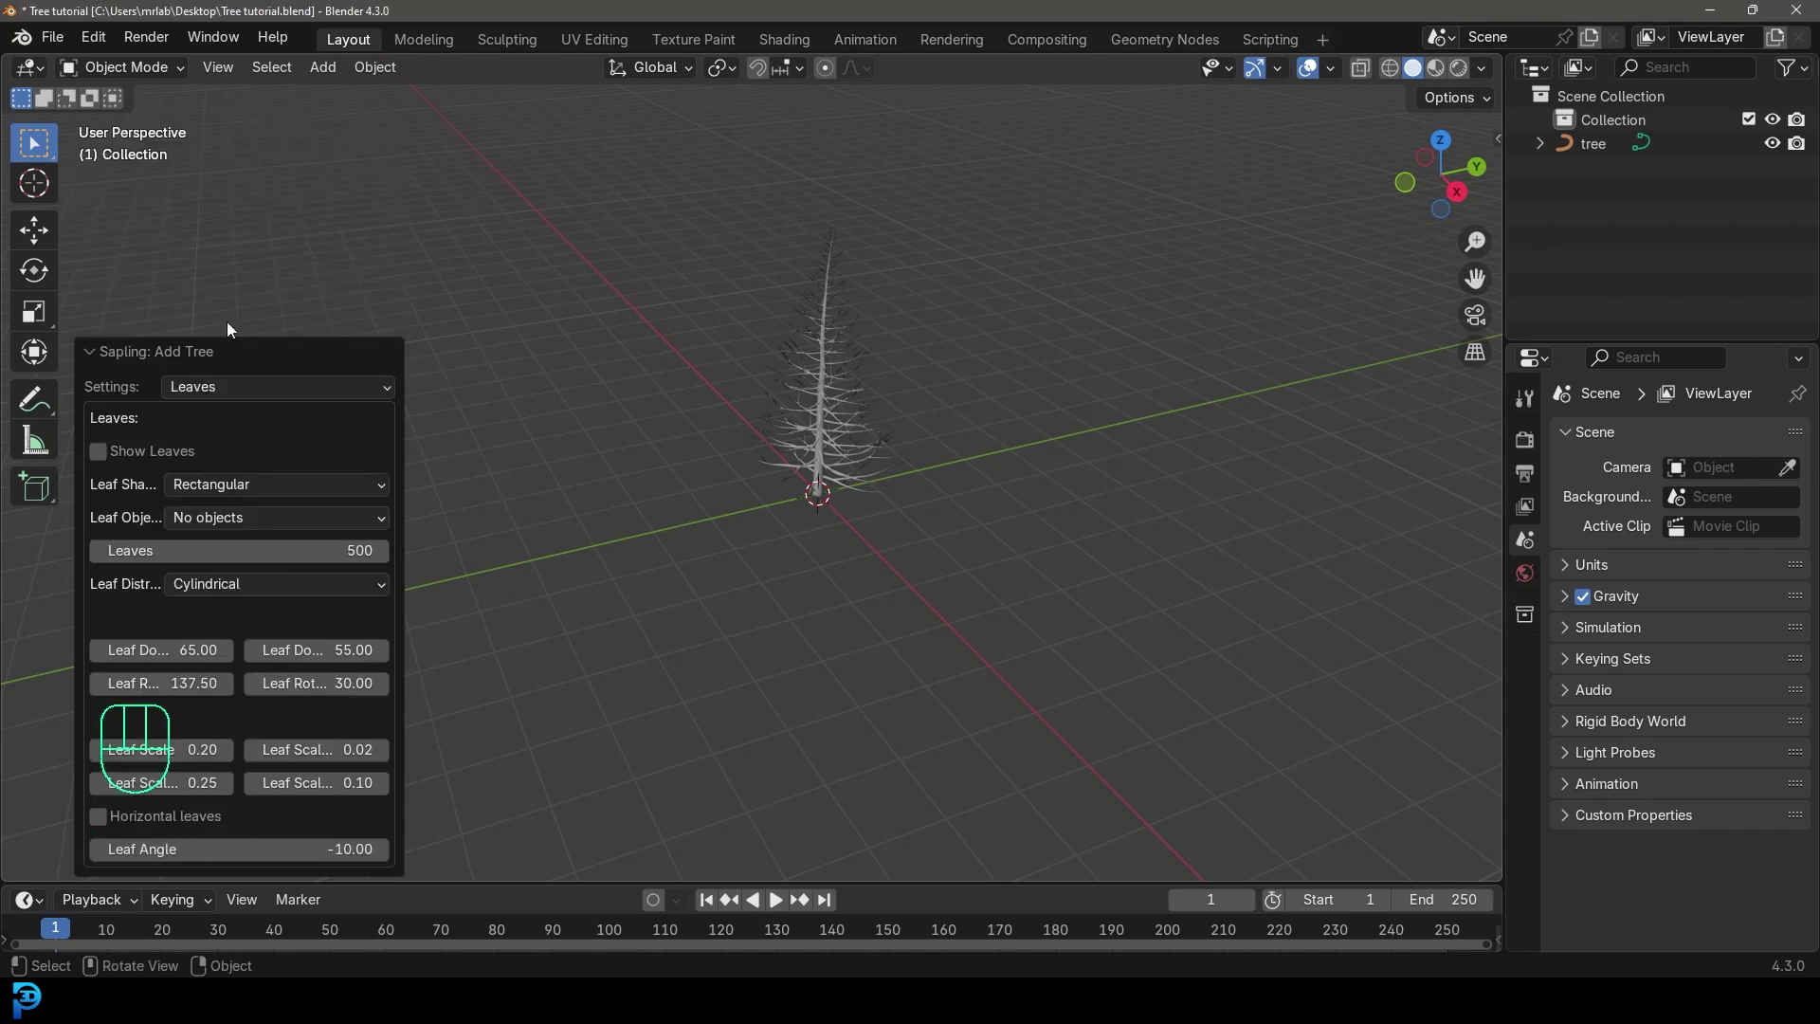
{"action": "left_click", "coordinate": [97, 452]}
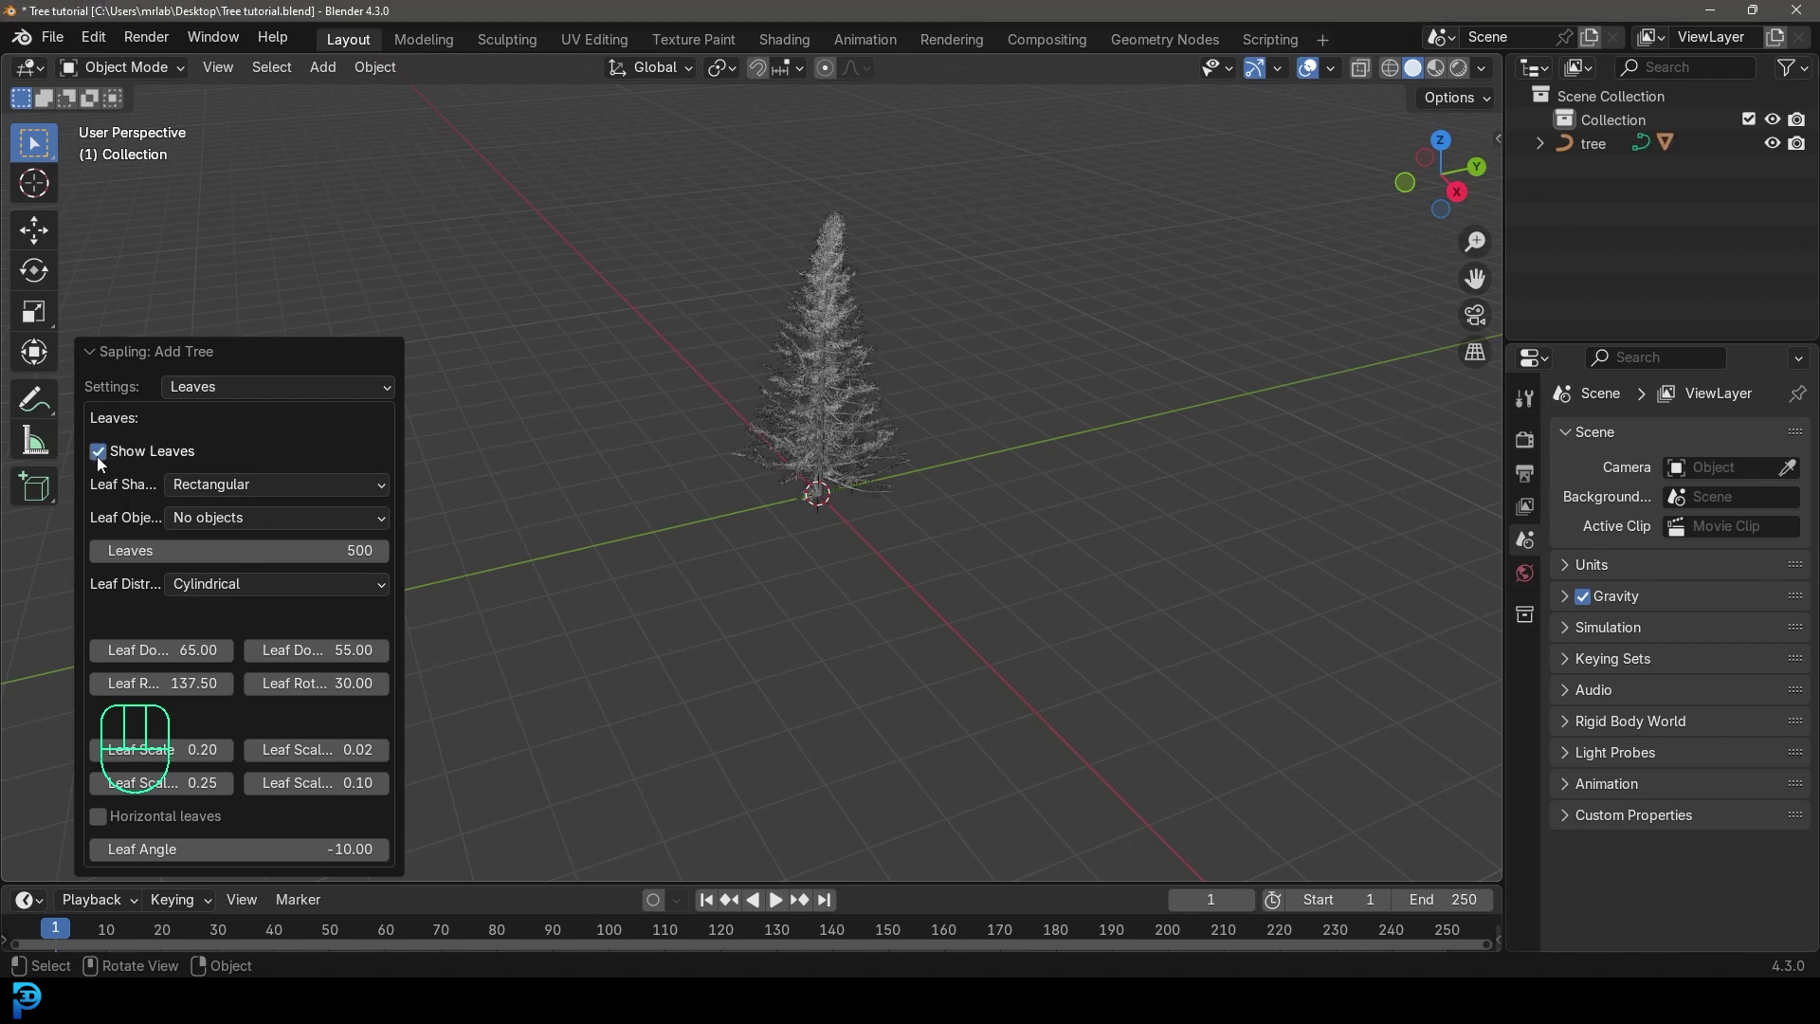
{"action": "left_click", "coordinate": [283, 550]}
{"action": "type", "text": "580"}
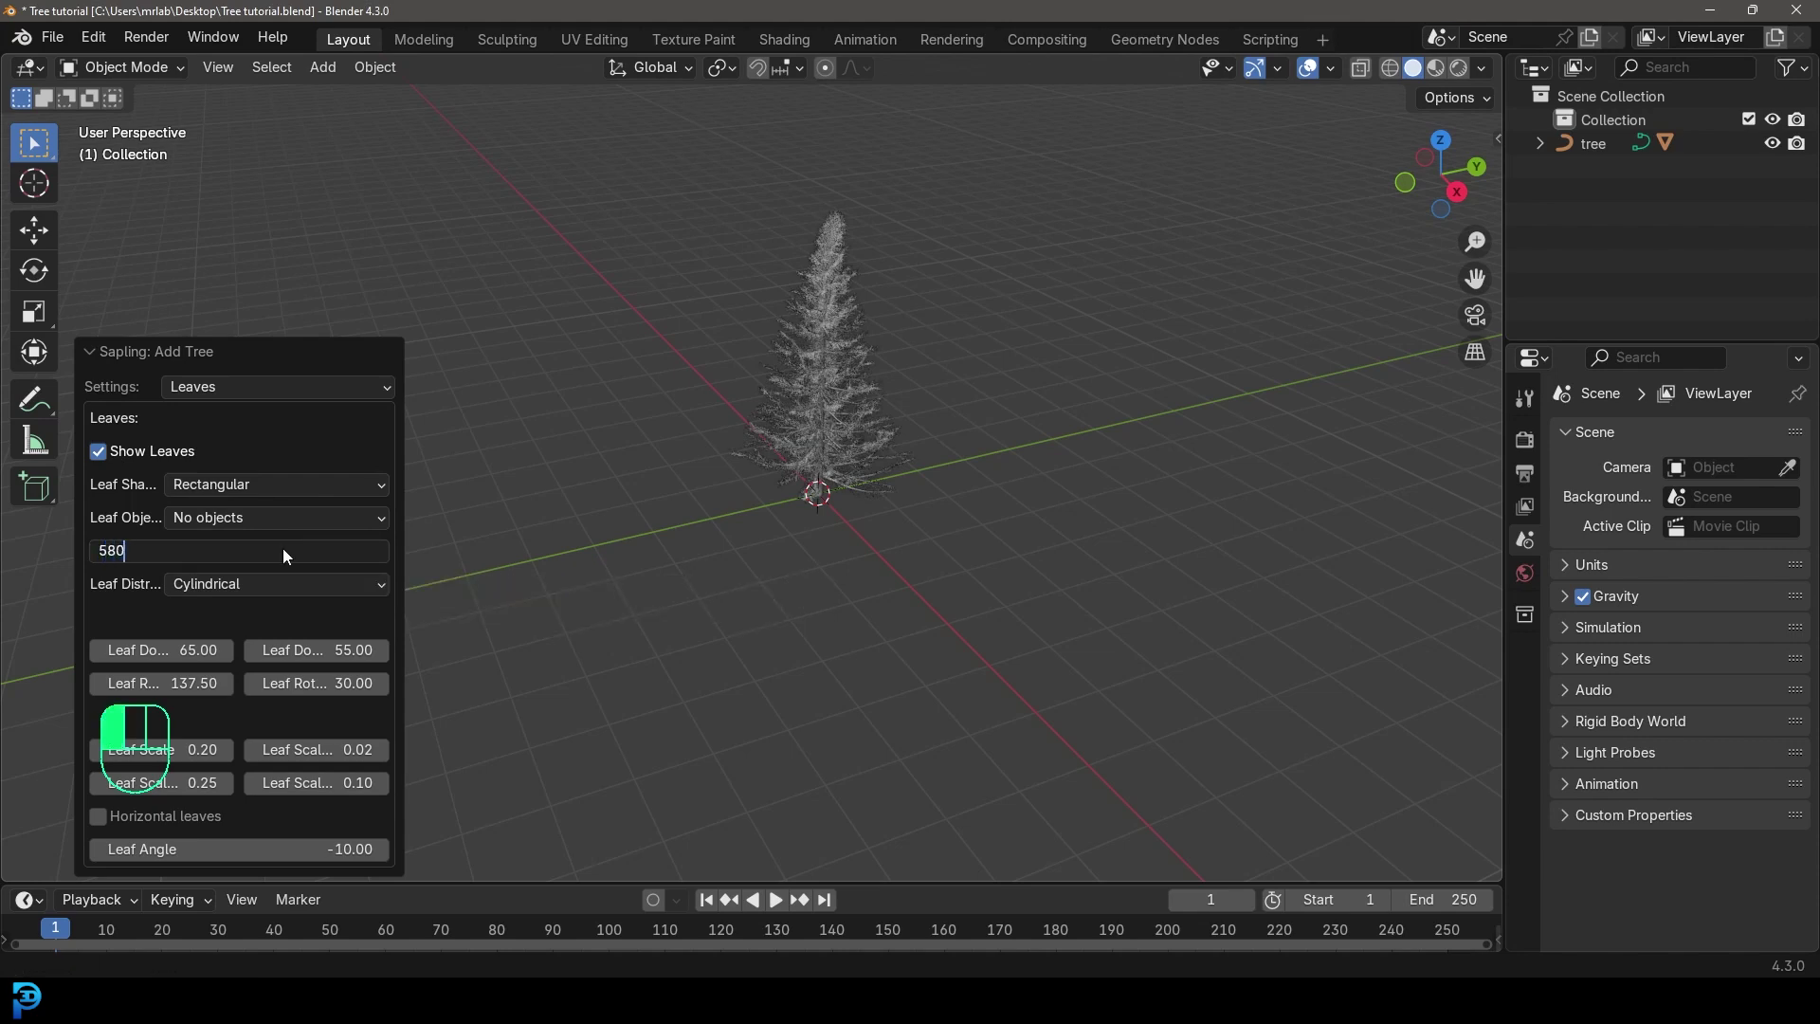
{"action": "key", "text": "Return"}
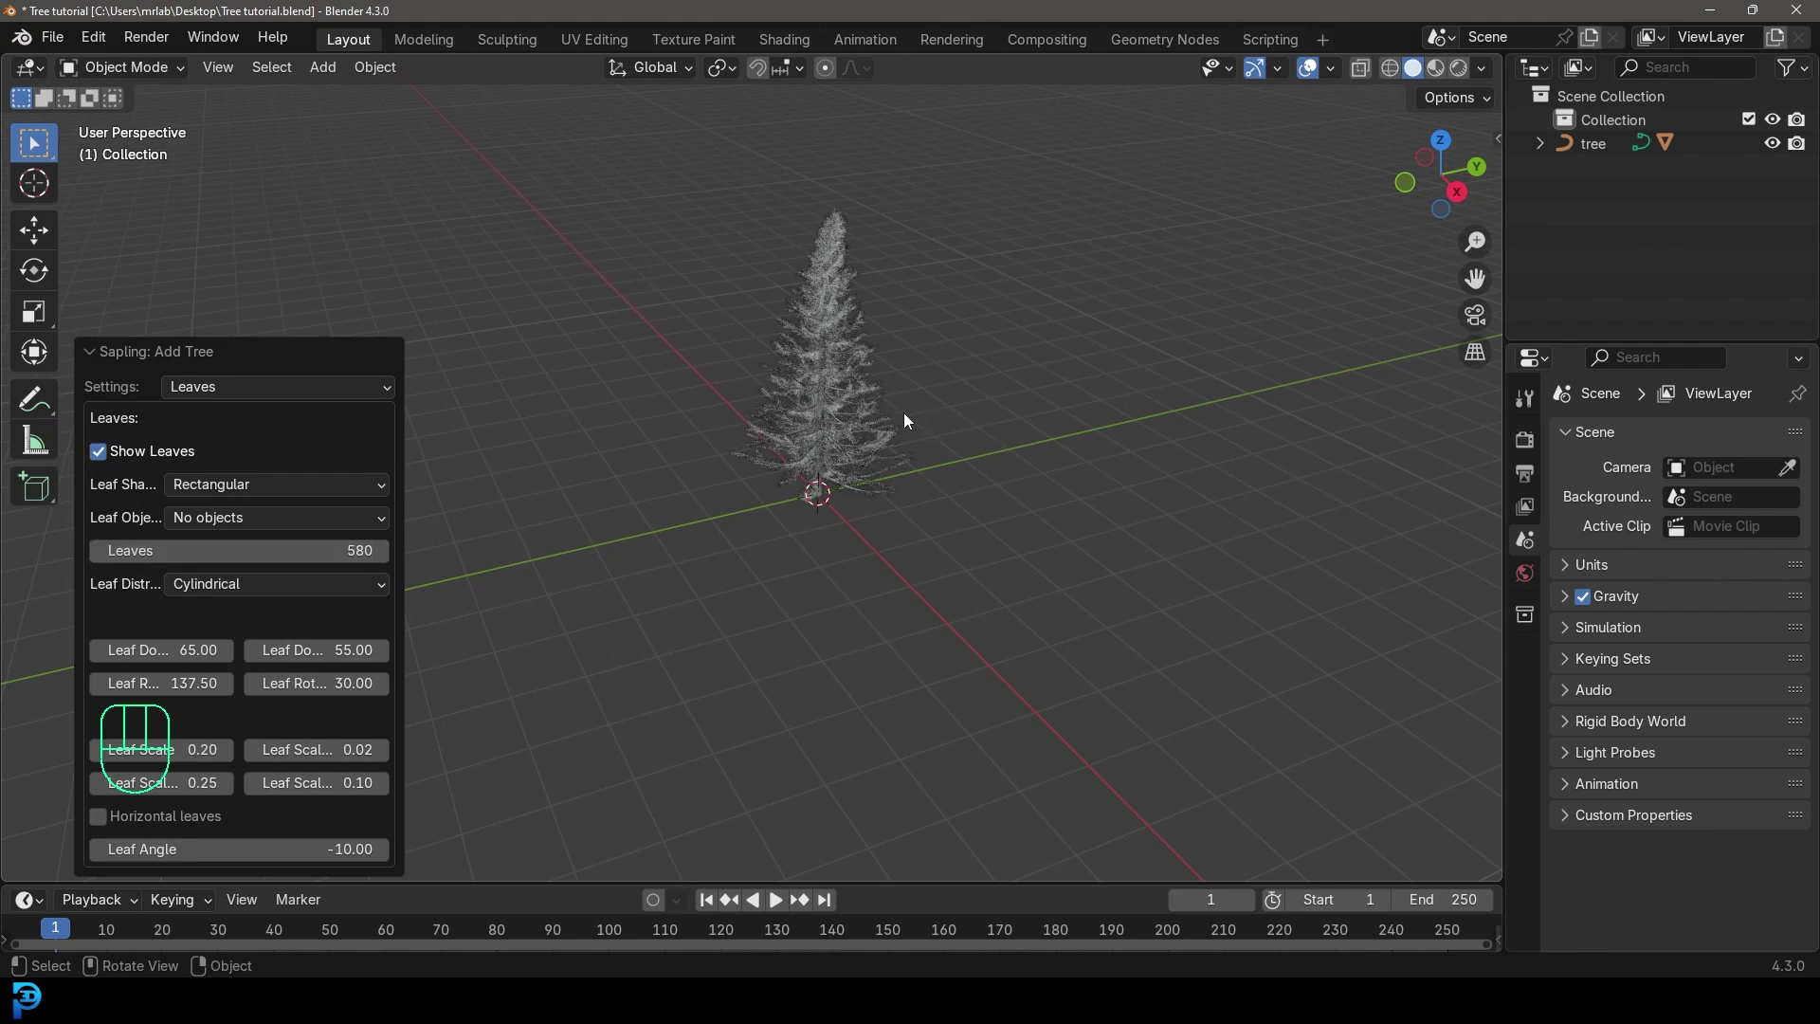
{"action": "scroll", "coordinate": [905, 420], "scroll_direction": "up", "scroll_amount": 5}
{"action": "mouse_move", "coordinate": [919, 358]}
{"action": "middle_mouse_down", "text": "shift"}
{"action": "mouse_move", "coordinate": [941, 358]}
{"action": "mouse_move", "coordinate": [918, 390]}
{"action": "middle_mouse_up", "text": "shift"}
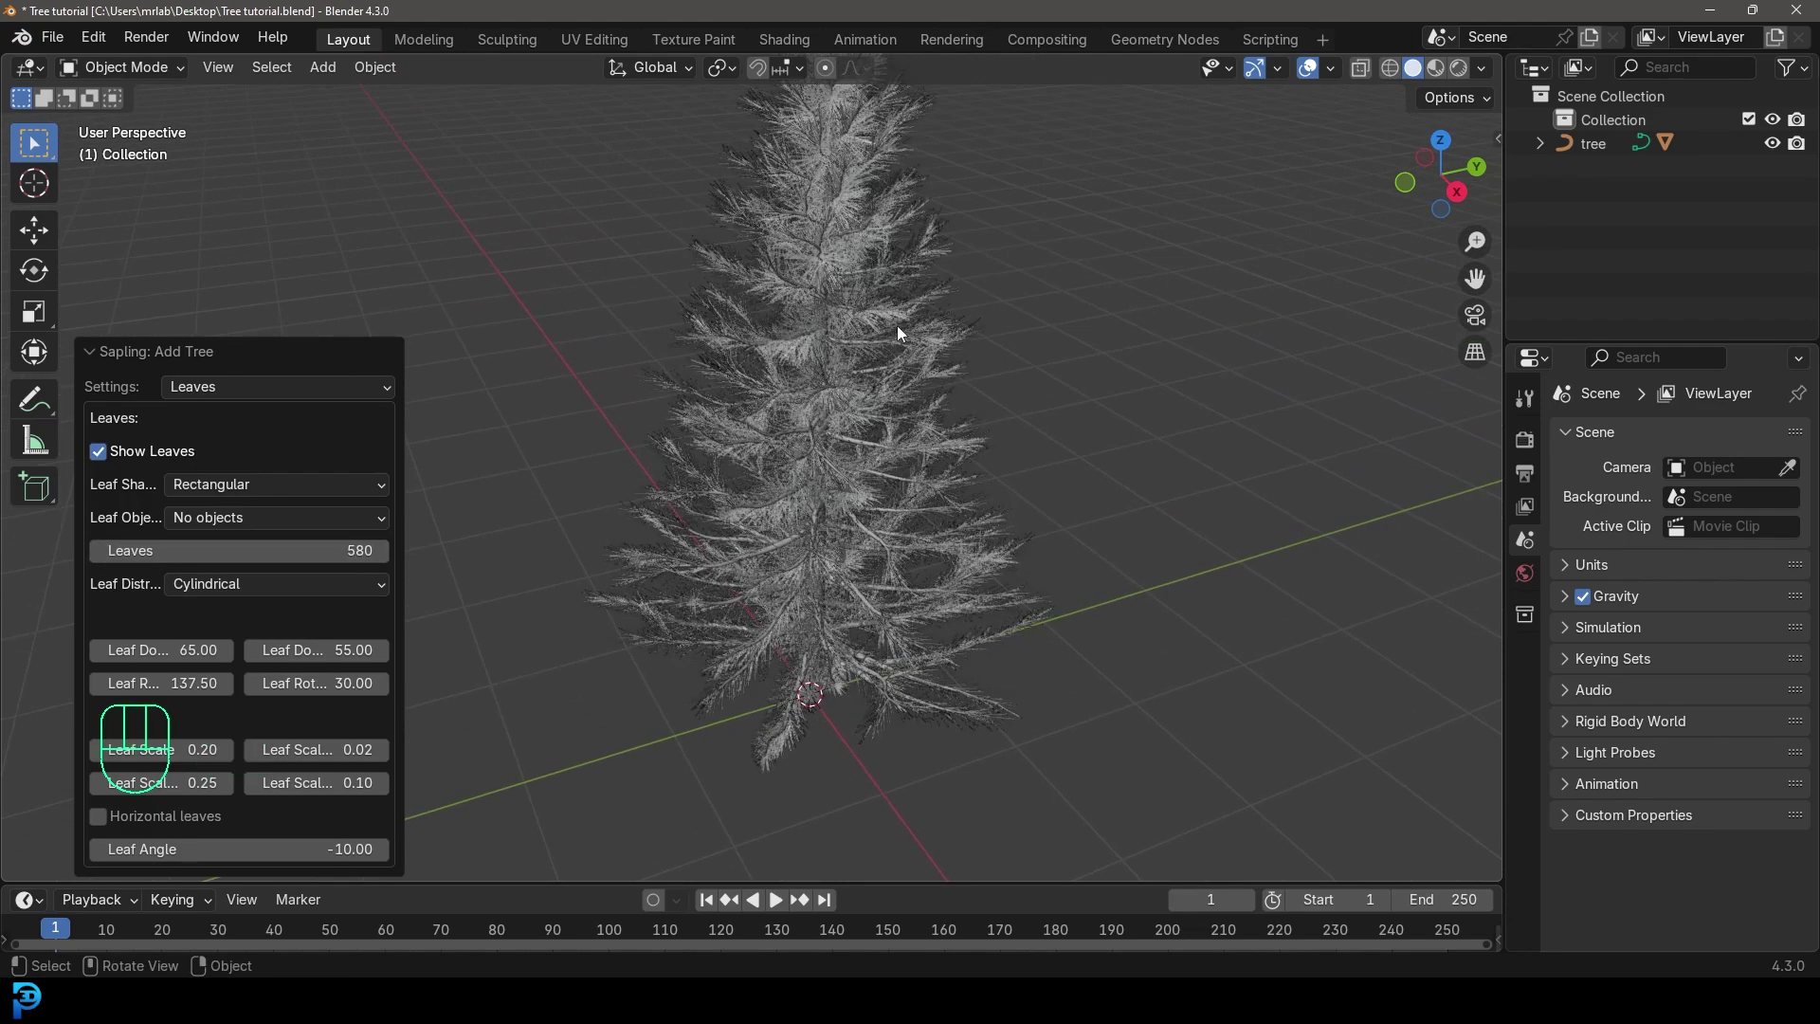
{"action": "middle_click_drag", "start_coordinate": [837, 453], "coordinate": [846, 410]}
Collapse the Sapling tree settings and view the whole leafy tree straight from the front
{"action": "left_click", "coordinate": [205, 389]}
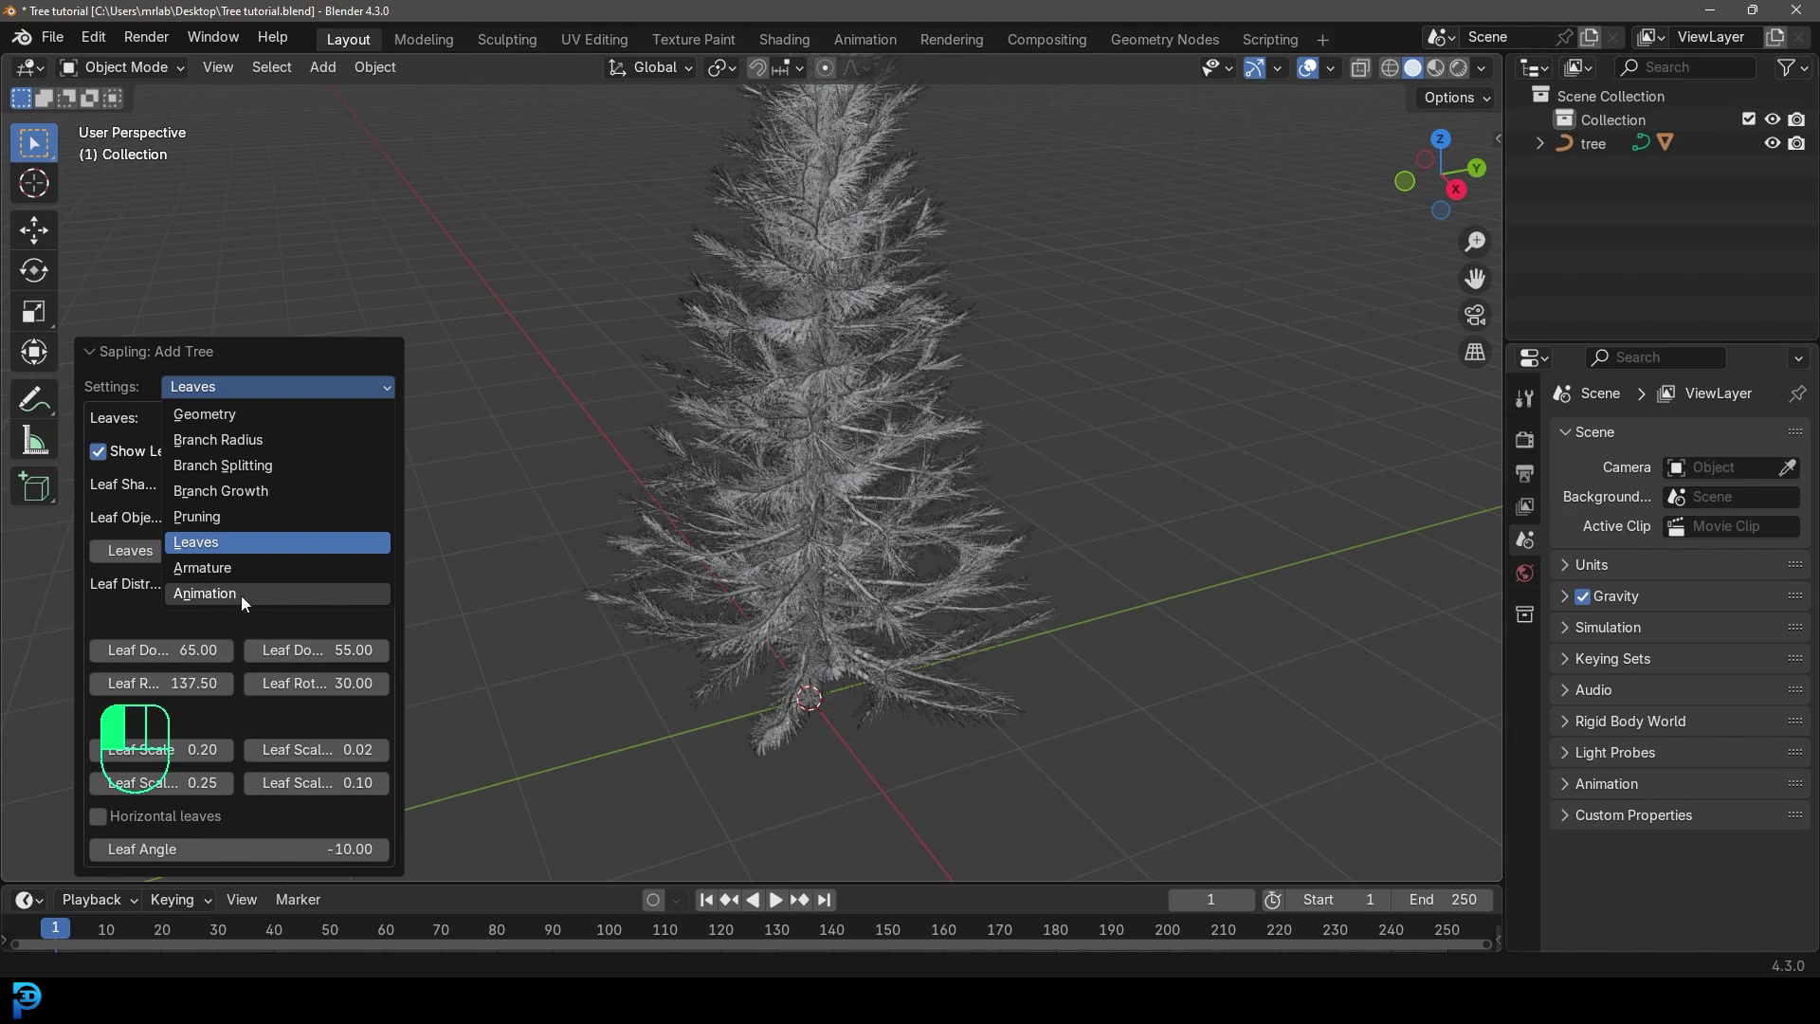
{"action": "left_click", "coordinate": [92, 351]}
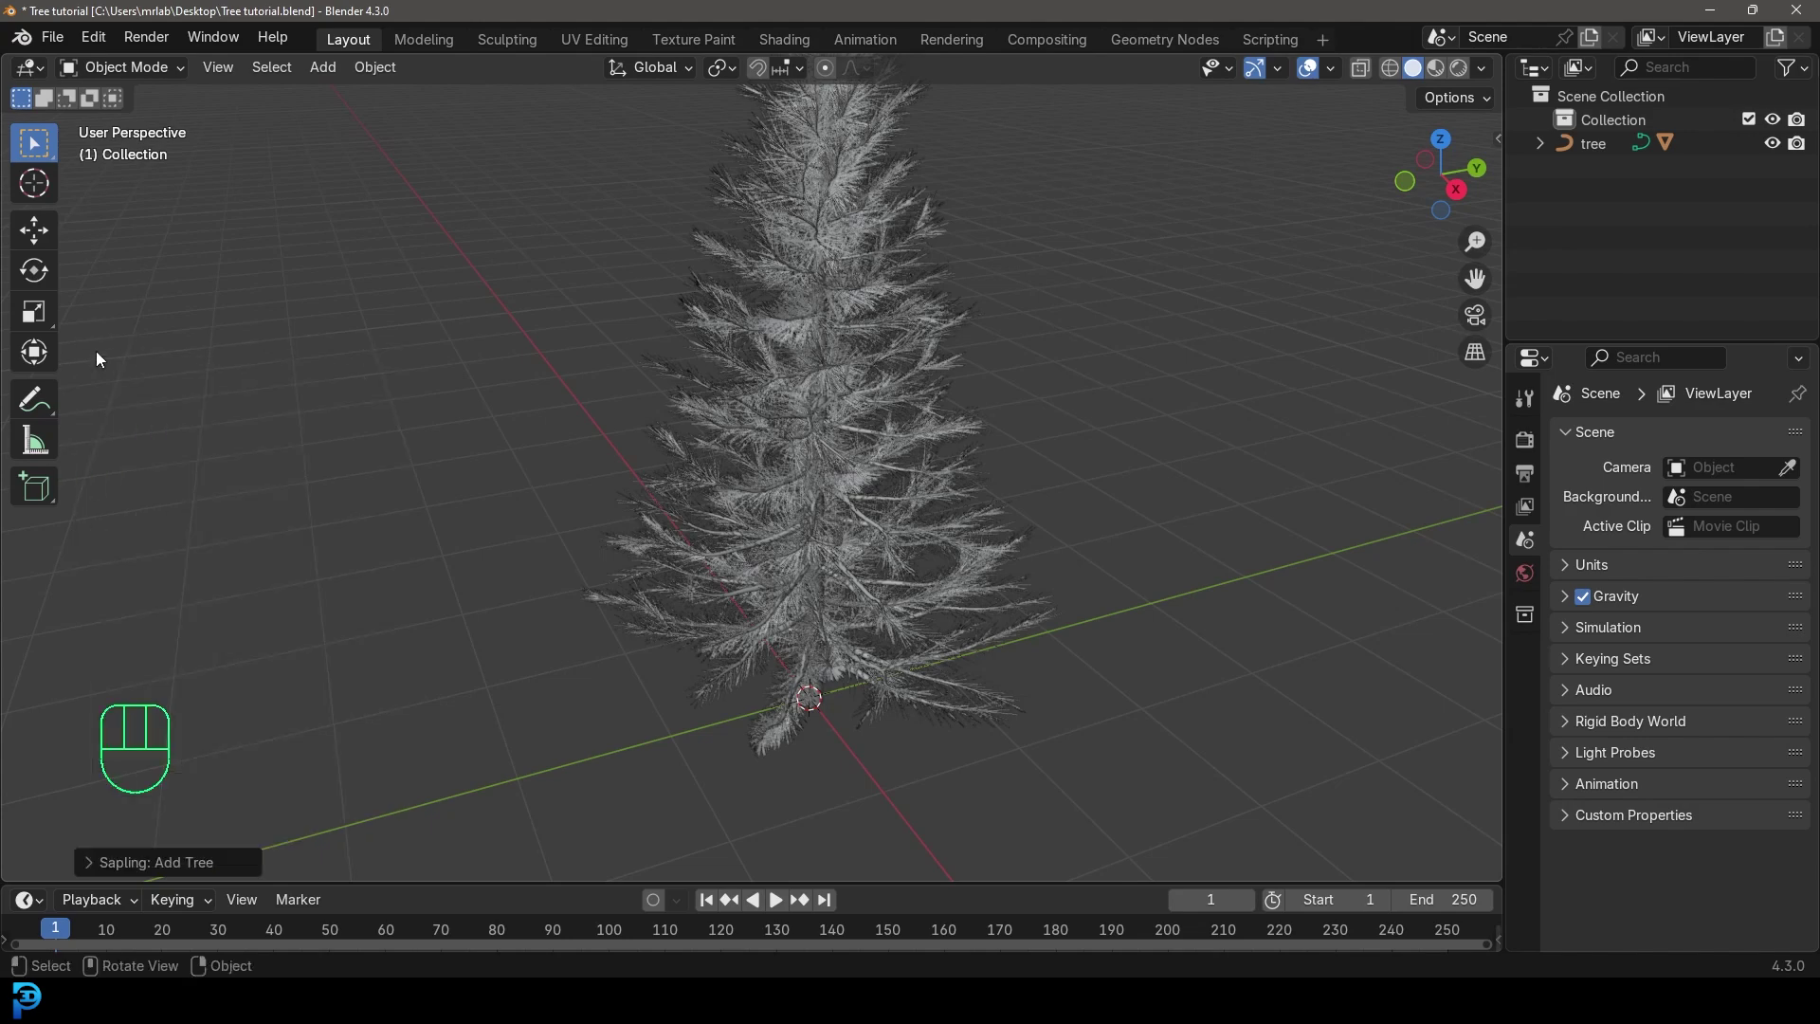
{"action": "scroll", "coordinate": [944, 401], "scroll_direction": "down", "scroll_amount": 4}
{"action": "middle_click_drag", "start_coordinate": [944, 402], "coordinate": [840, 390]}
{"action": "middle_click_drag", "start_coordinate": [813, 411], "coordinate": [741, 415]}
{"action": "scroll", "coordinate": [741, 415], "scroll_direction": "up", "scroll_amount": 2}
{"action": "key", "text": "KP_1"}
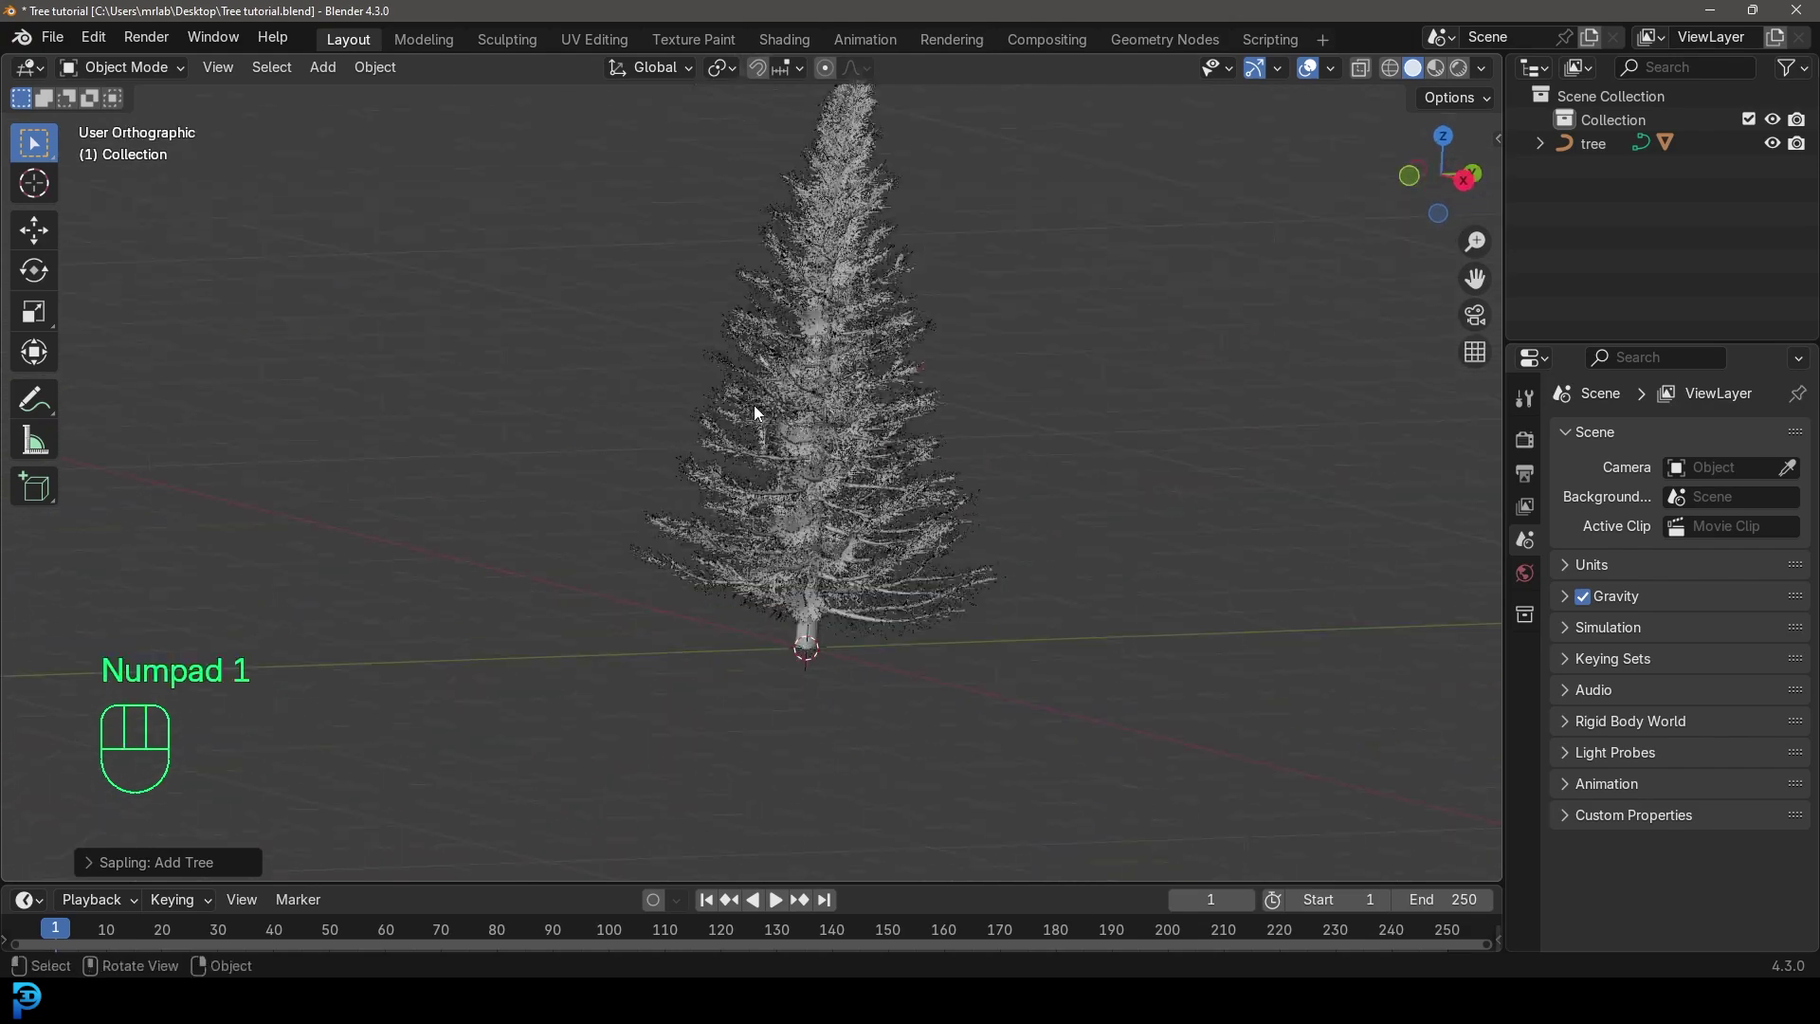
{"action": "middle_click_drag", "start_coordinate": [753, 406], "coordinate": [940, 525], "text": "shift"}
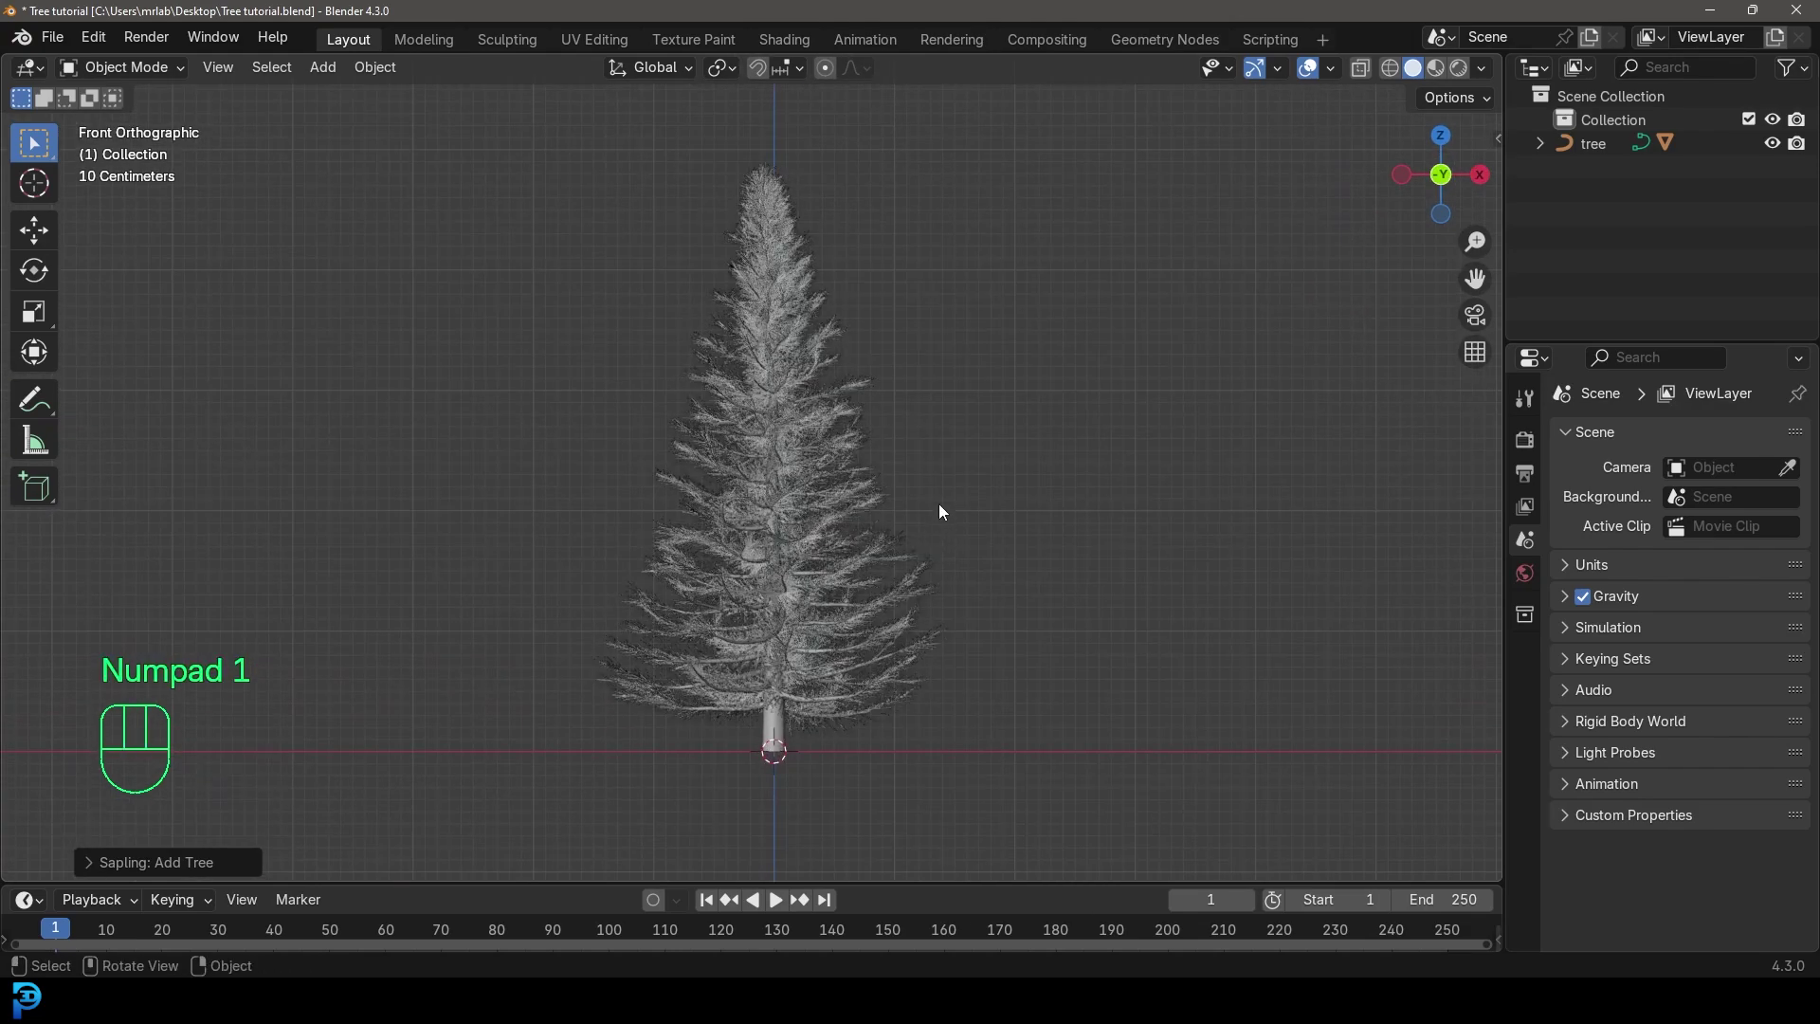
Expand the tree's hierarchy and select the leaves and the trunk with its branches in turn to inspect them
{"action": "left_click", "coordinate": [1539, 143]}
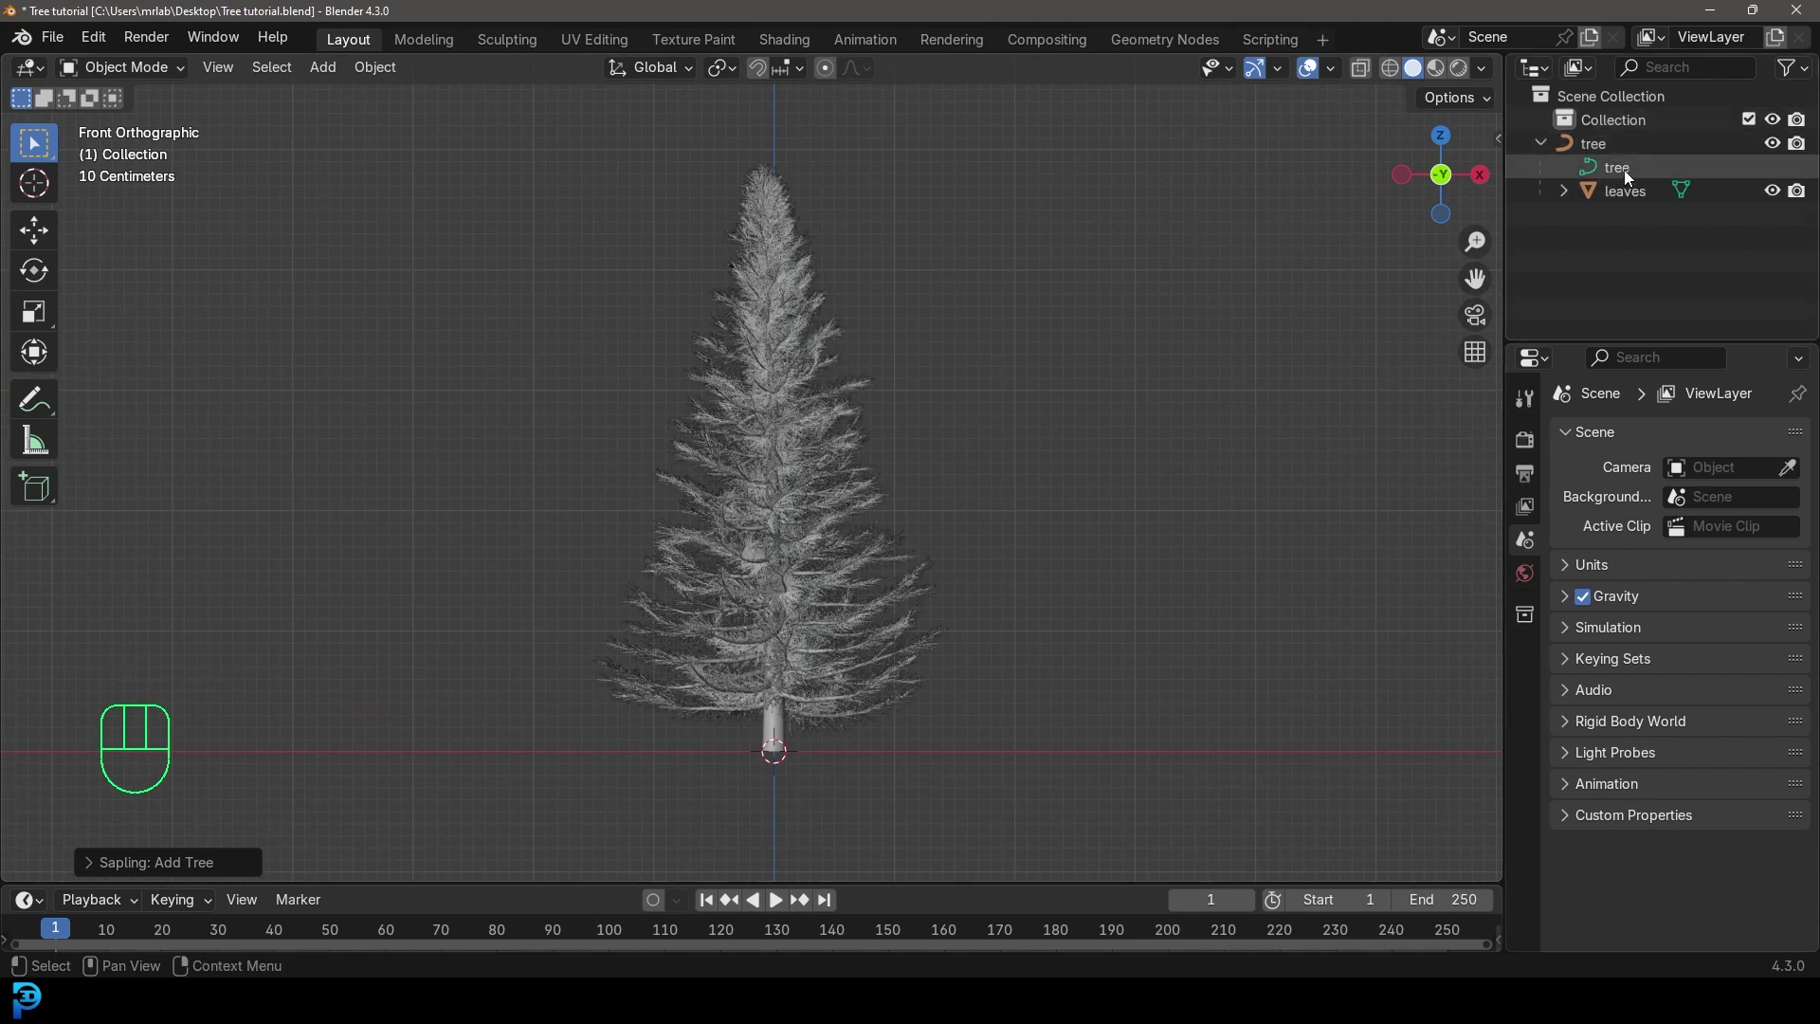
{"action": "left_click", "coordinate": [1623, 168]}
{"action": "left_click", "coordinate": [1623, 192]}
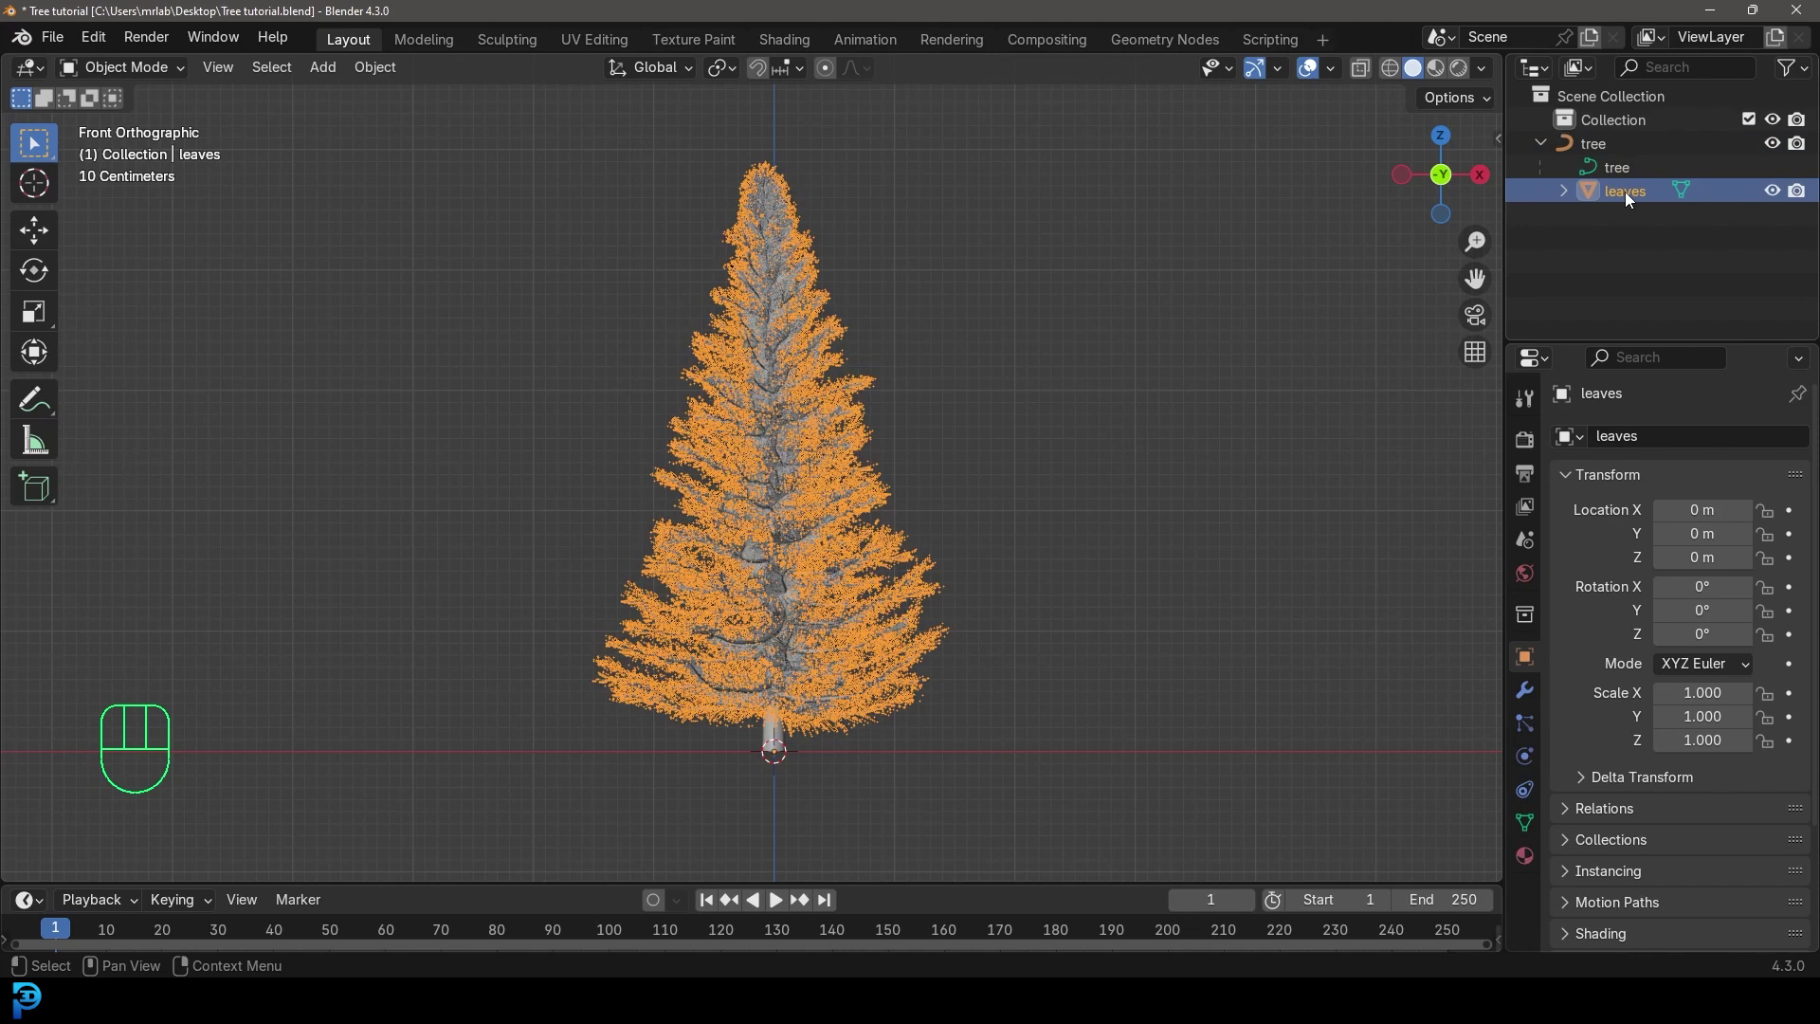
{"action": "left_click", "coordinate": [1626, 167]}
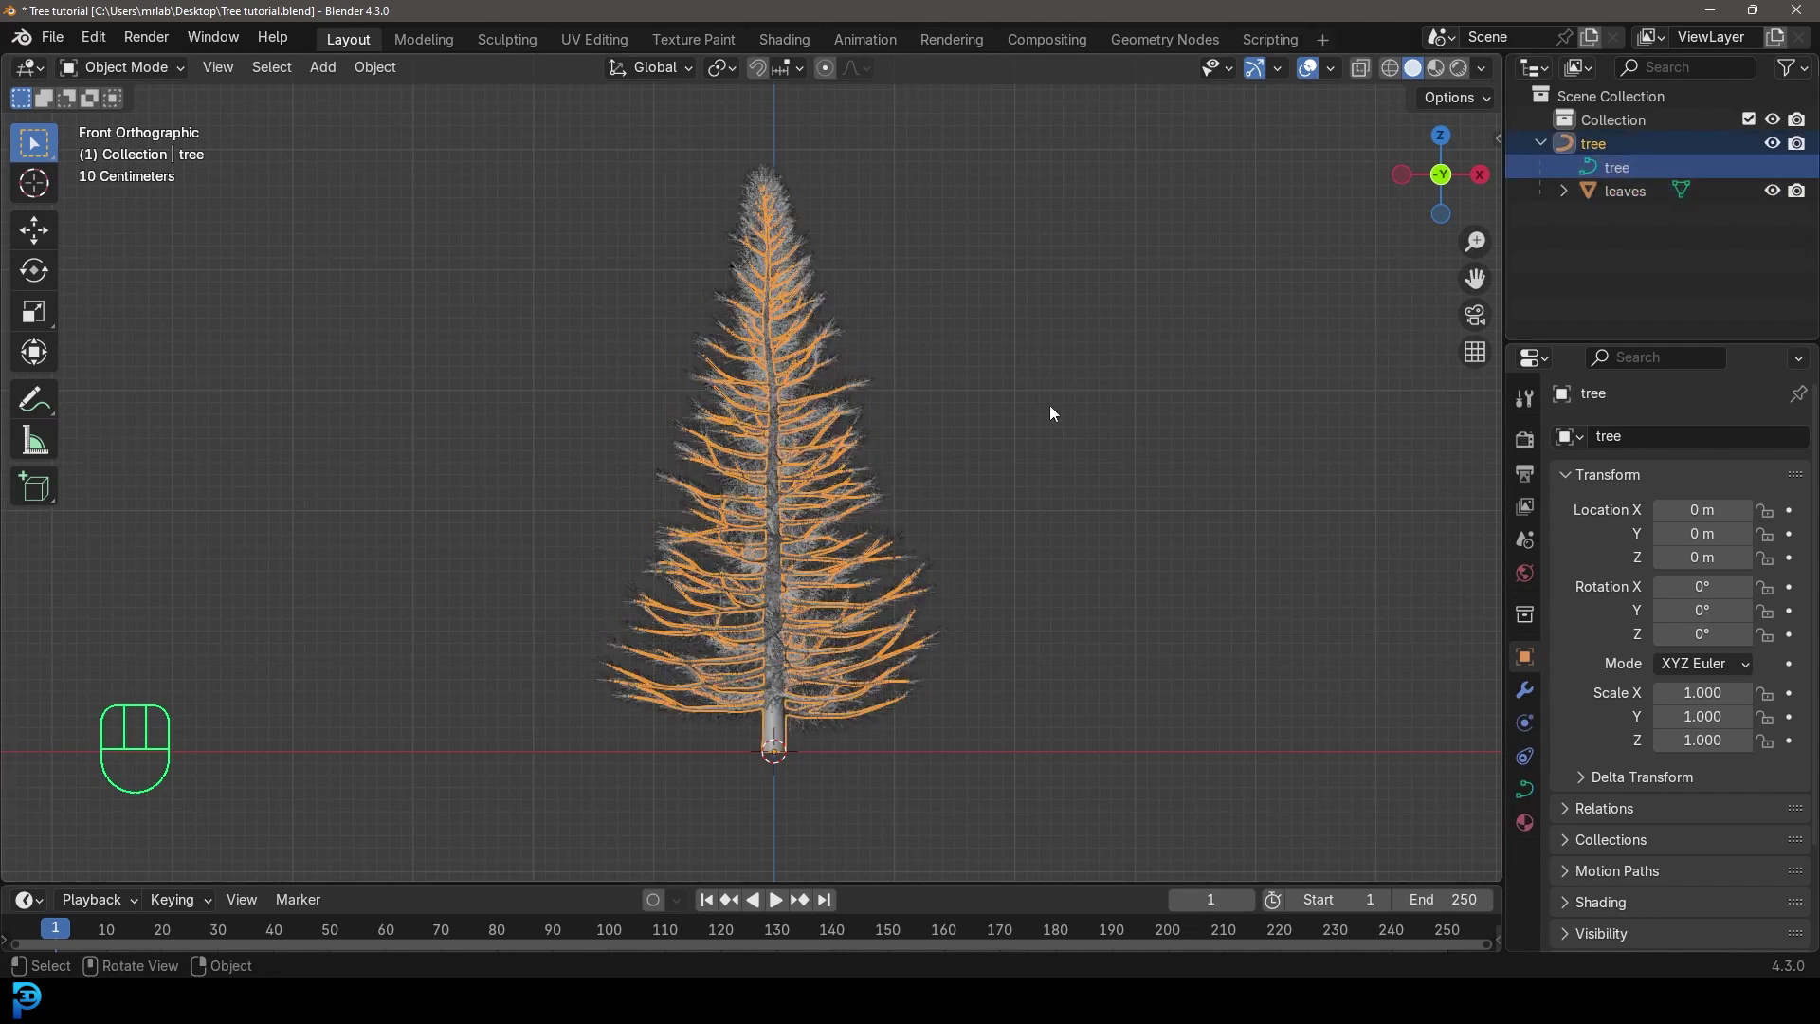
{"action": "key", "text": "g"}
{"action": "right_click", "coordinate": [933, 453]}
{"action": "middle_click_drag", "start_coordinate": [929, 463], "coordinate": [900, 508], "text": "shift"}
Add a camera and move it in front of the tree to about Y -7.14 m and Z 2.24 m
{"action": "key", "text": "shift+a"}
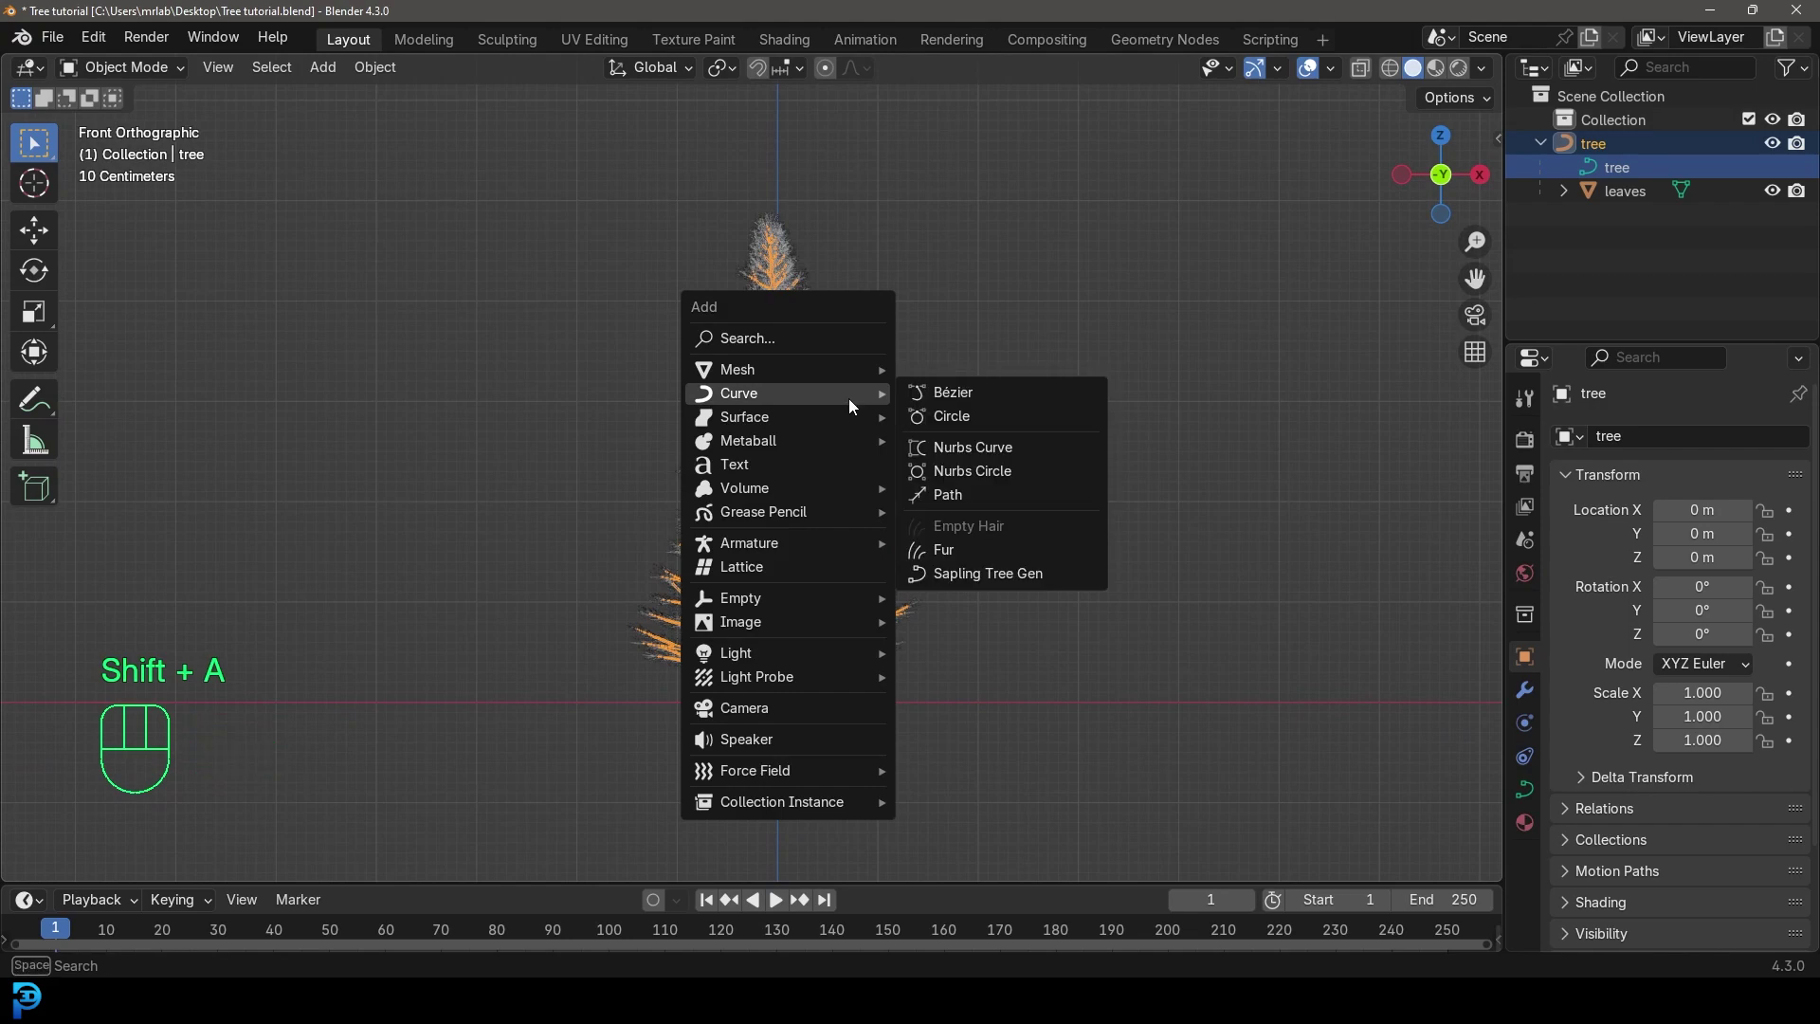
{"action": "left_click", "coordinate": [781, 707]}
{"action": "key", "text": "KP_3"}
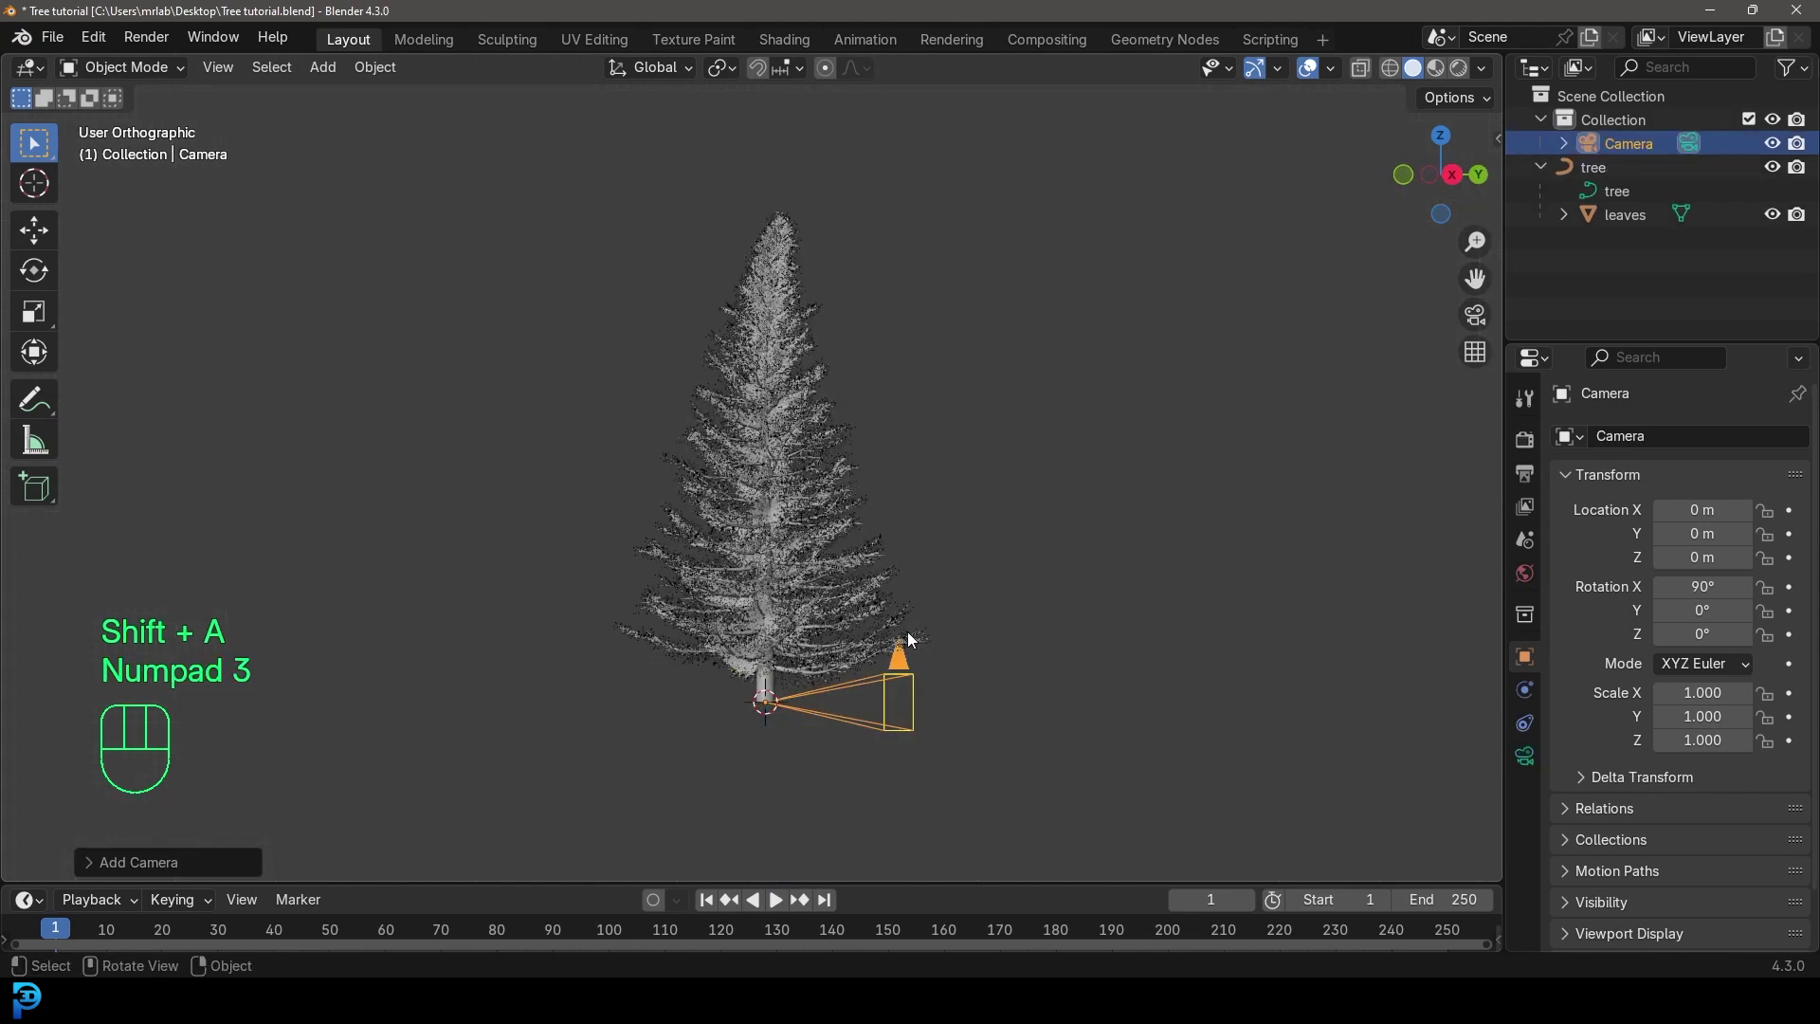
{"action": "scroll", "coordinate": [906, 629], "scroll_direction": "down", "scroll_amount": 3}
{"action": "key", "text": "g"}
{"action": "left_click", "coordinate": [476, 501]}
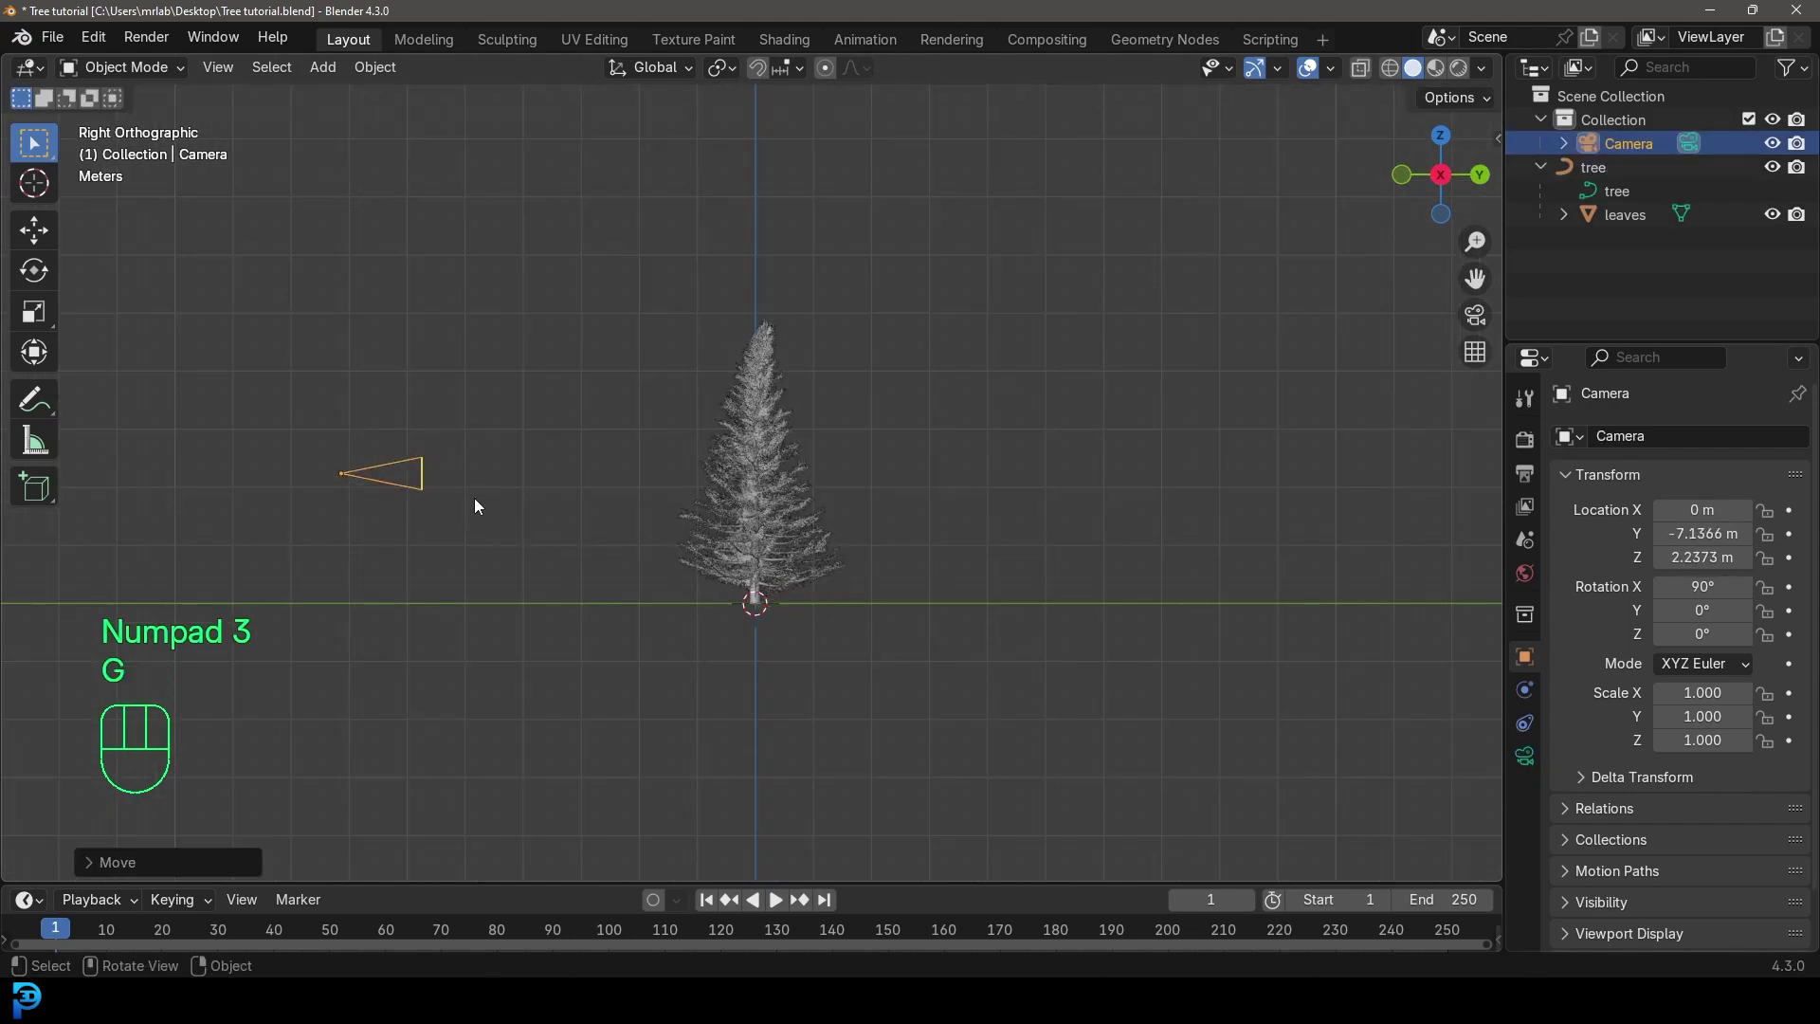
Looking through the camera, pull it back to about Y -11.03 m and shift it slightly sideways to about X -0.22 m
{"action": "key", "text": "KP_0"}
{"action": "key", "text": "g"}
{"action": "middle_click", "coordinate": [647, 495]}
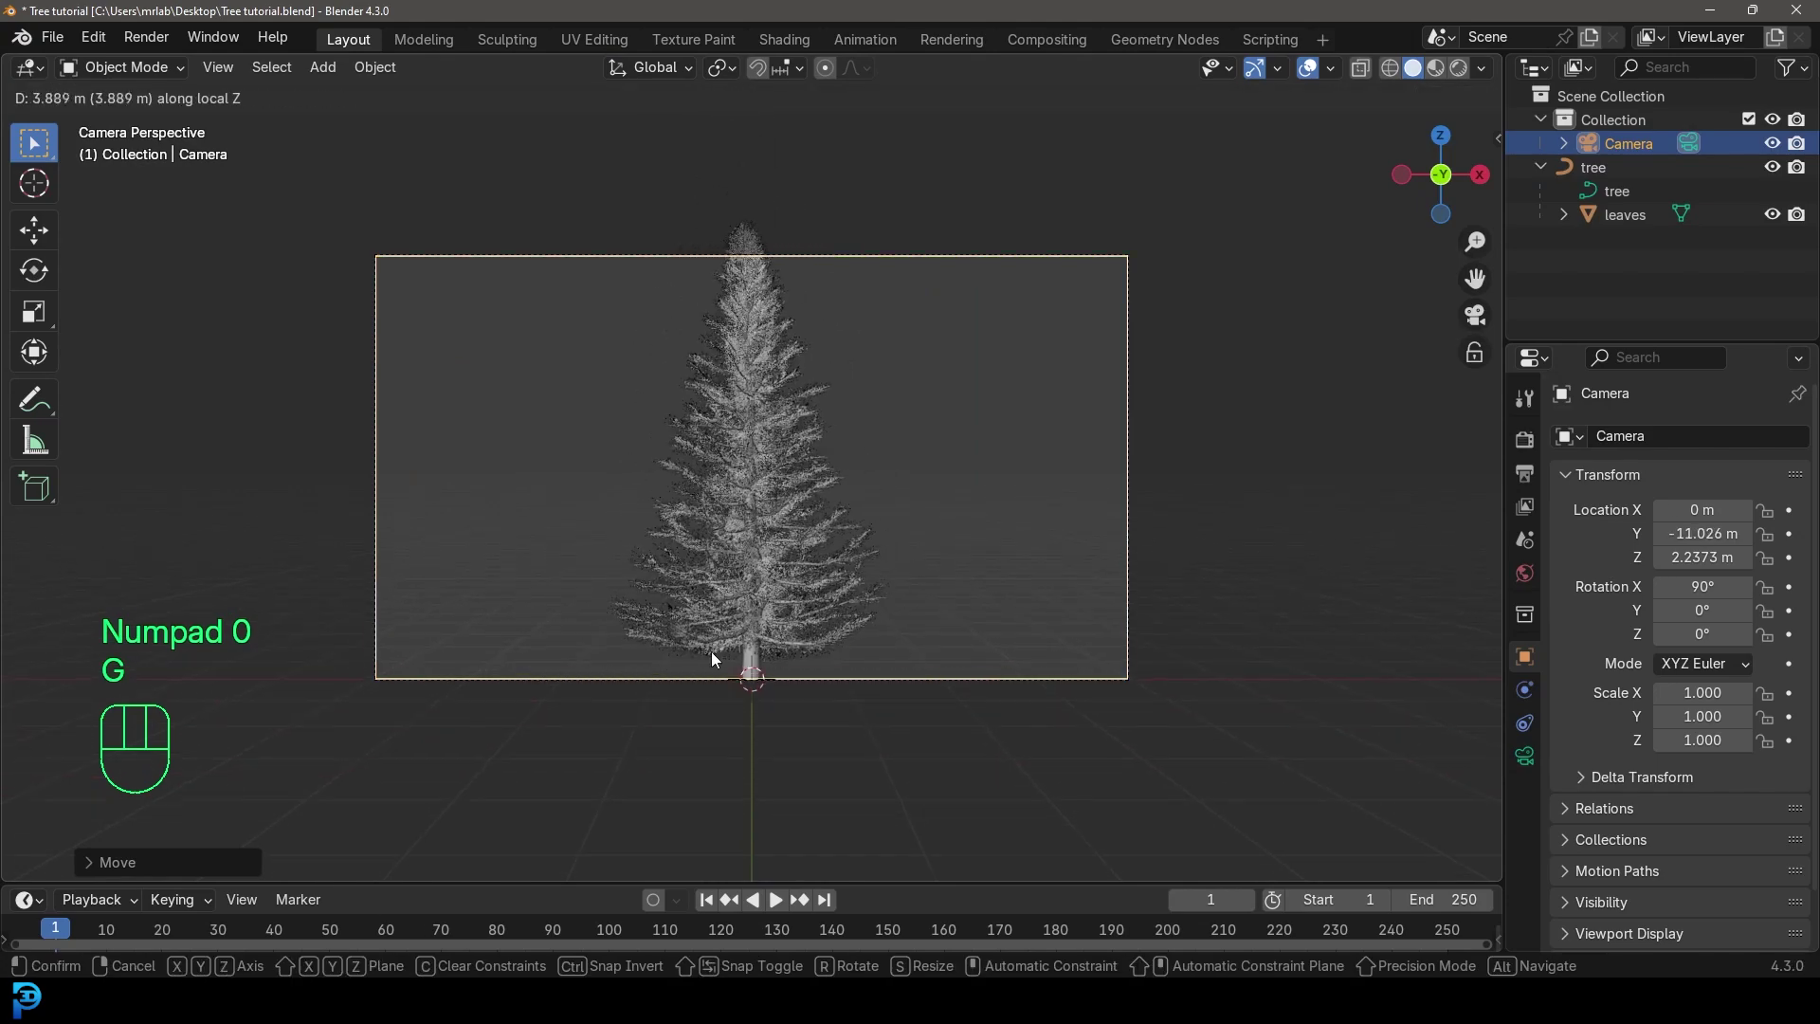
{"action": "key", "text": "g"}
{"action": "left_click", "coordinate": [863, 632]}
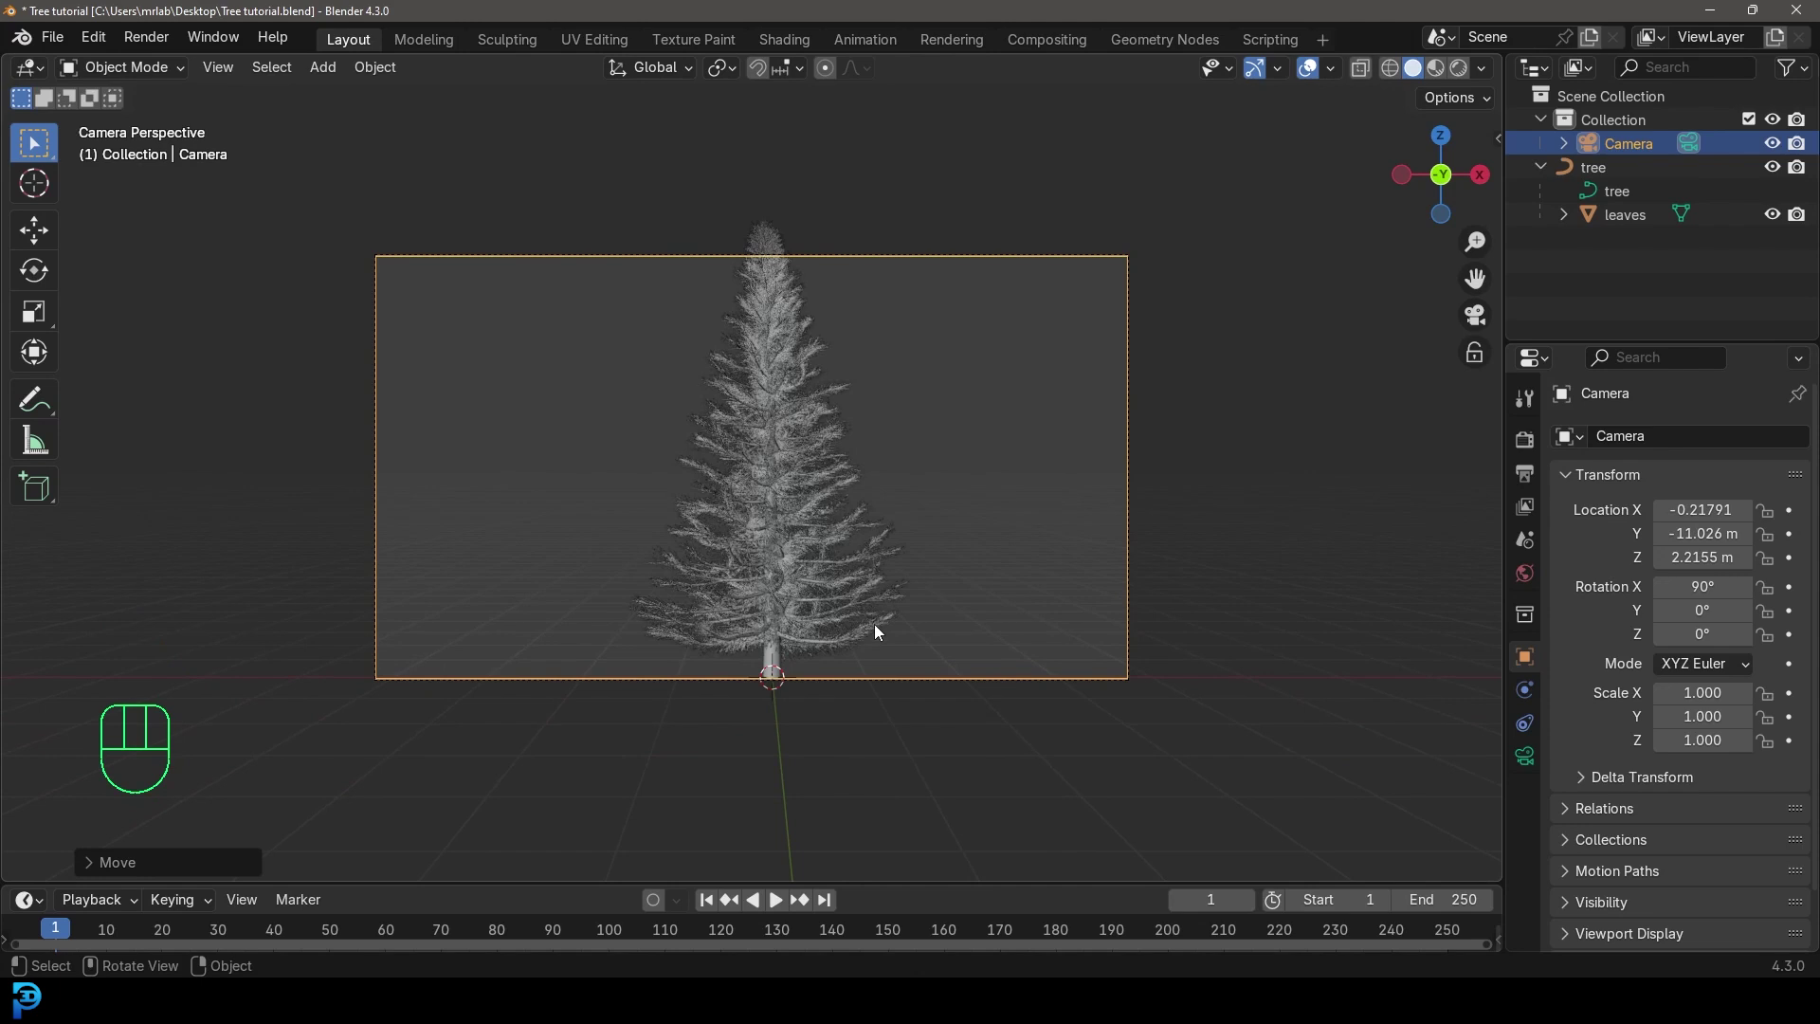
Add a plane under the tree as the ground and scale it up uniformly to about 5.57
{"action": "key", "text": "shift+a"}
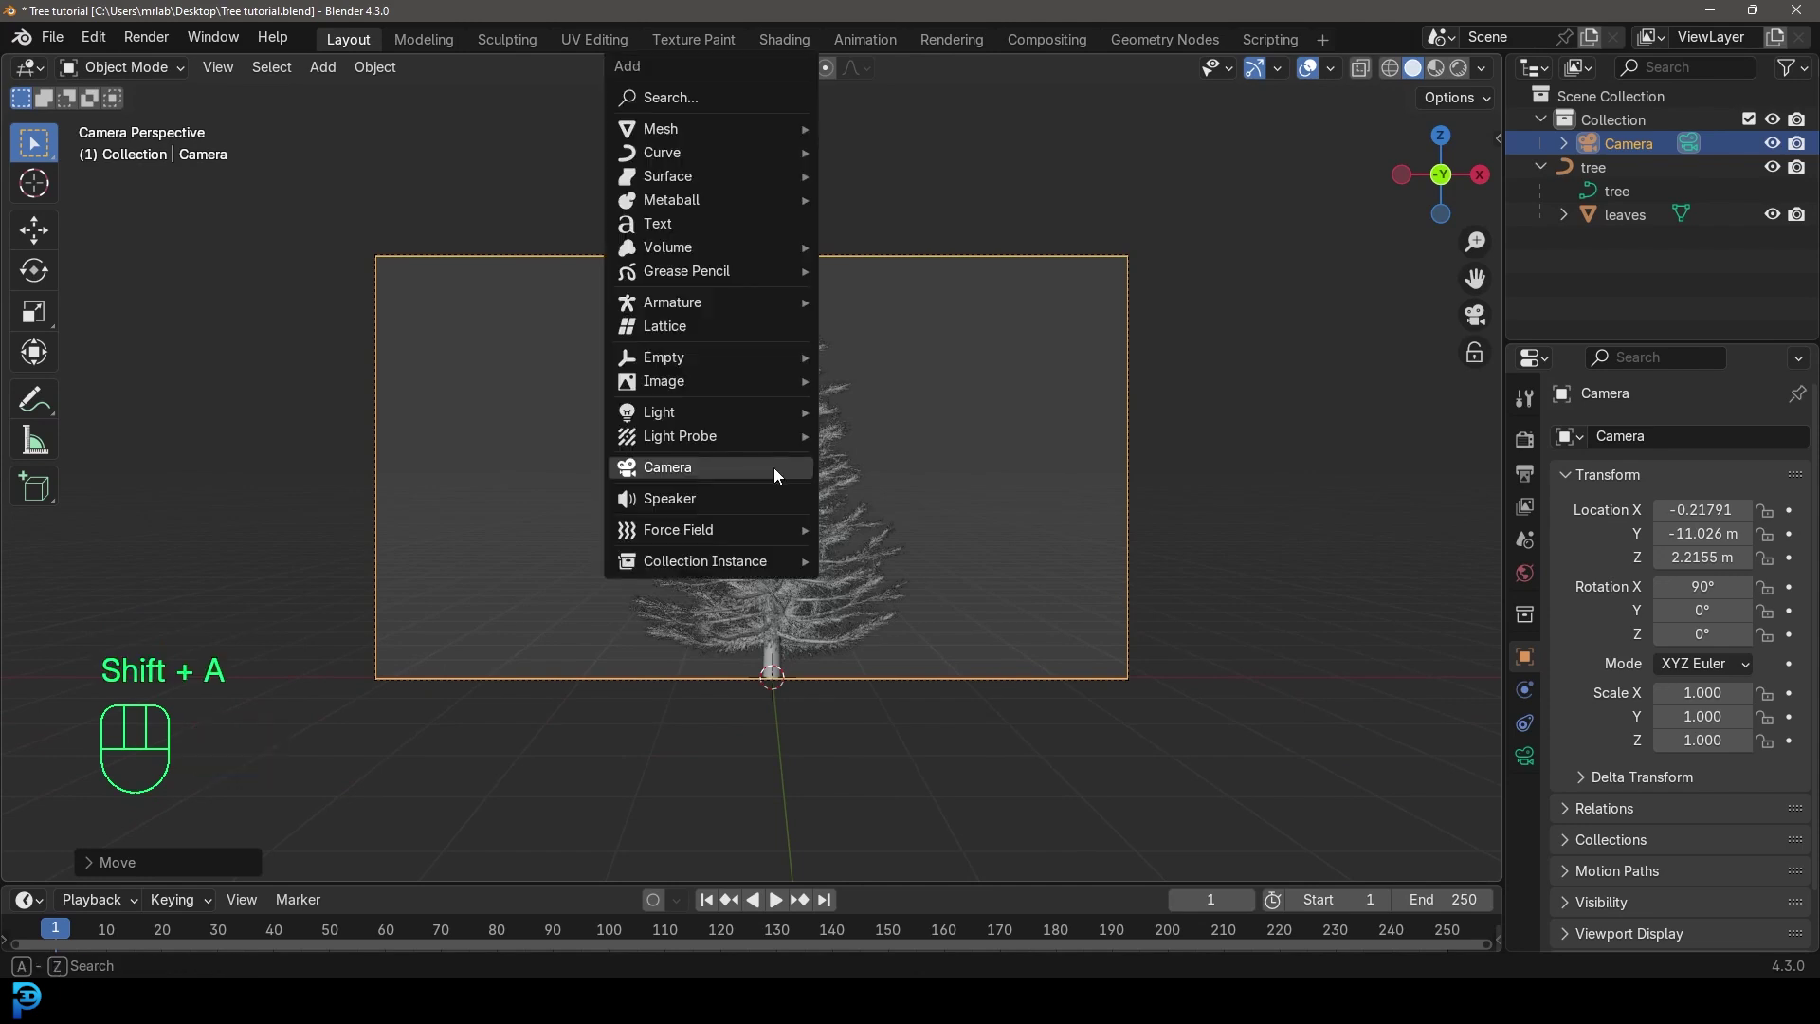
{"action": "key", "text": "shift+a"}
{"action": "mouse_move", "coordinate": [736, 110]}
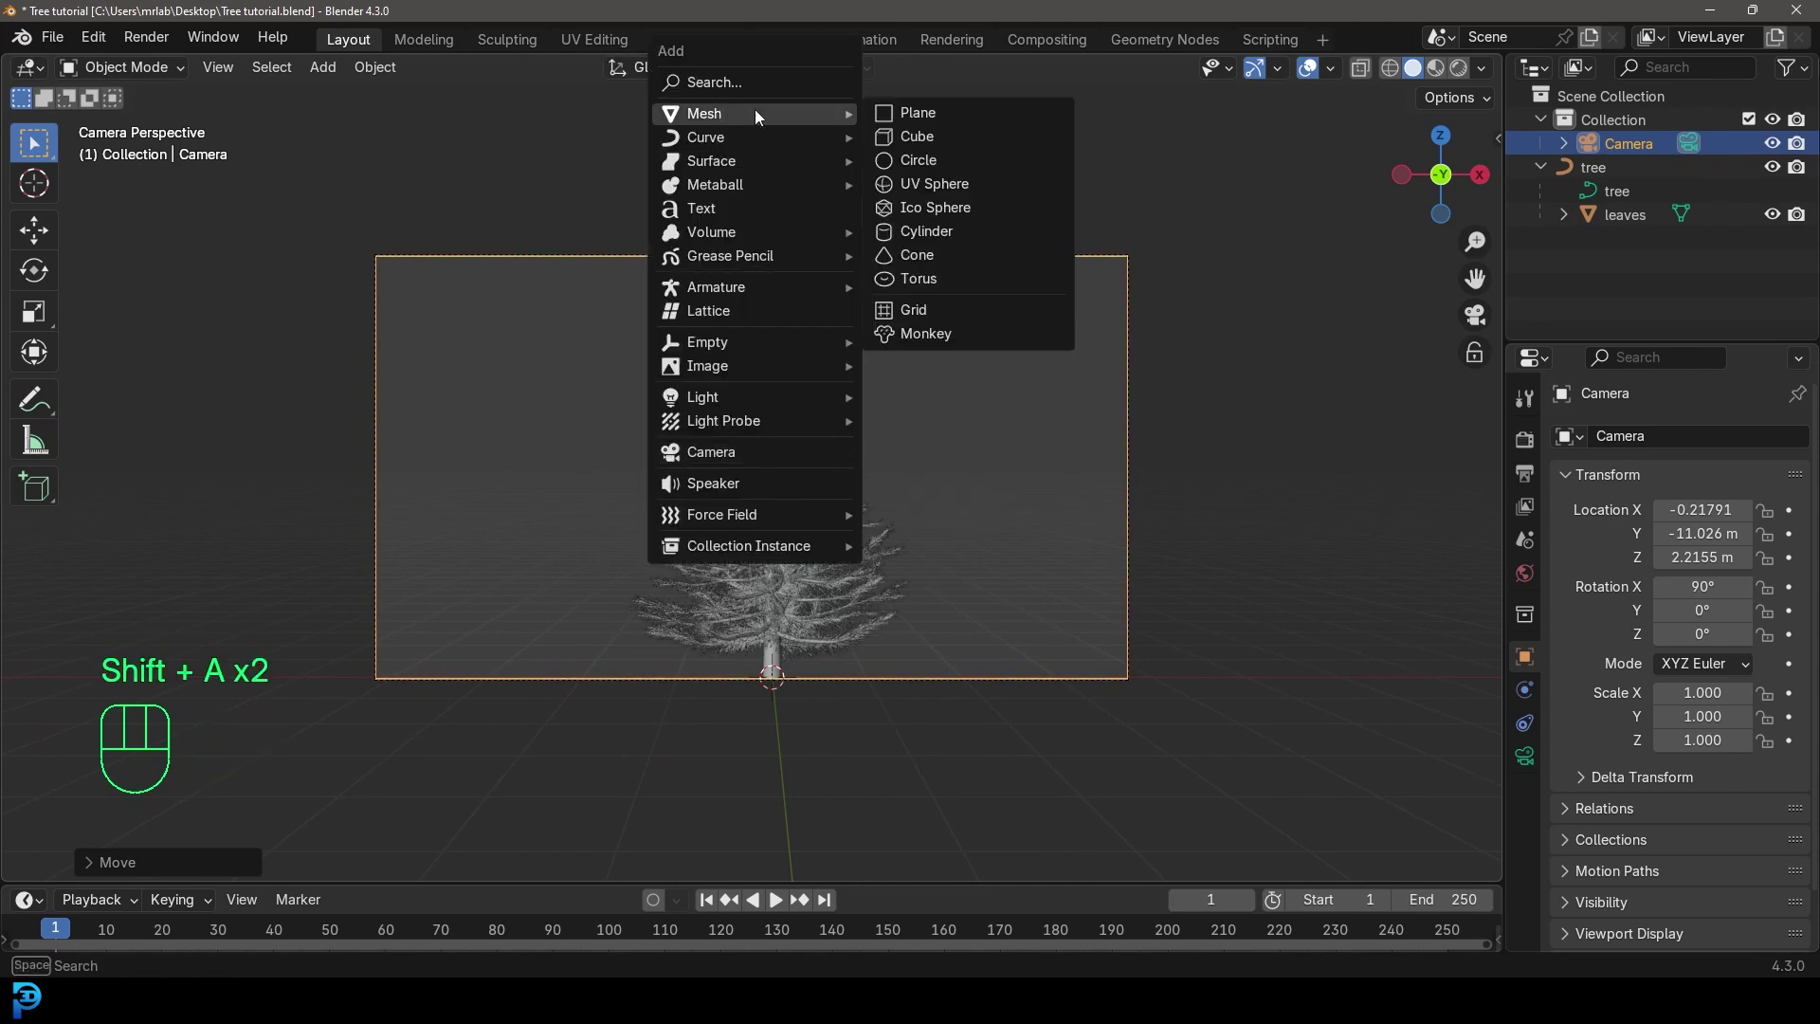
{"action": "left_click", "coordinate": [948, 108]}
{"action": "scroll", "coordinate": [778, 570], "scroll_direction": "down", "scroll_amount": 1}
{"action": "key", "text": "s"}
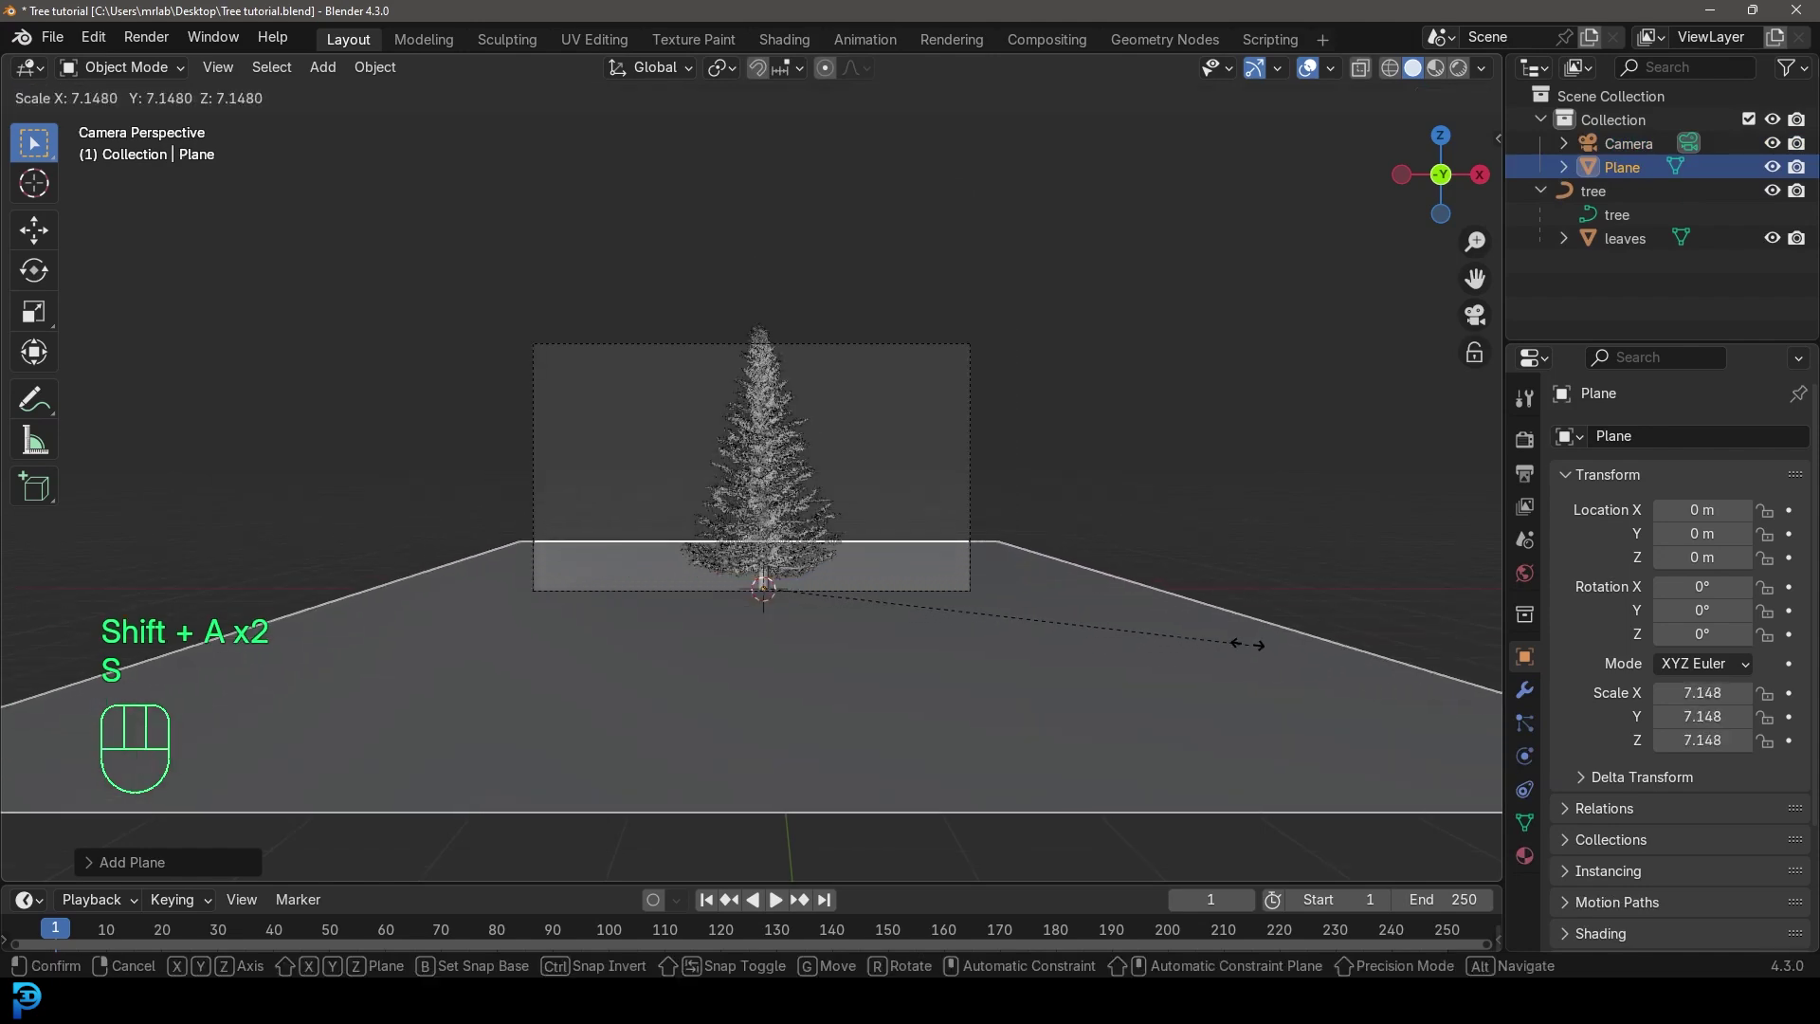
{"action": "left_click", "coordinate": [1141, 618]}
Widen the ground plane along the X axis to a scale of about 11.09
{"action": "scroll", "coordinate": [977, 608], "scroll_direction": "down", "scroll_amount": 3}
{"action": "middle_click_drag", "start_coordinate": [976, 607], "coordinate": [902, 606]}
{"action": "scroll", "coordinate": [902, 606], "scroll_direction": "down", "scroll_amount": 4}
{"action": "key", "text": "s"}
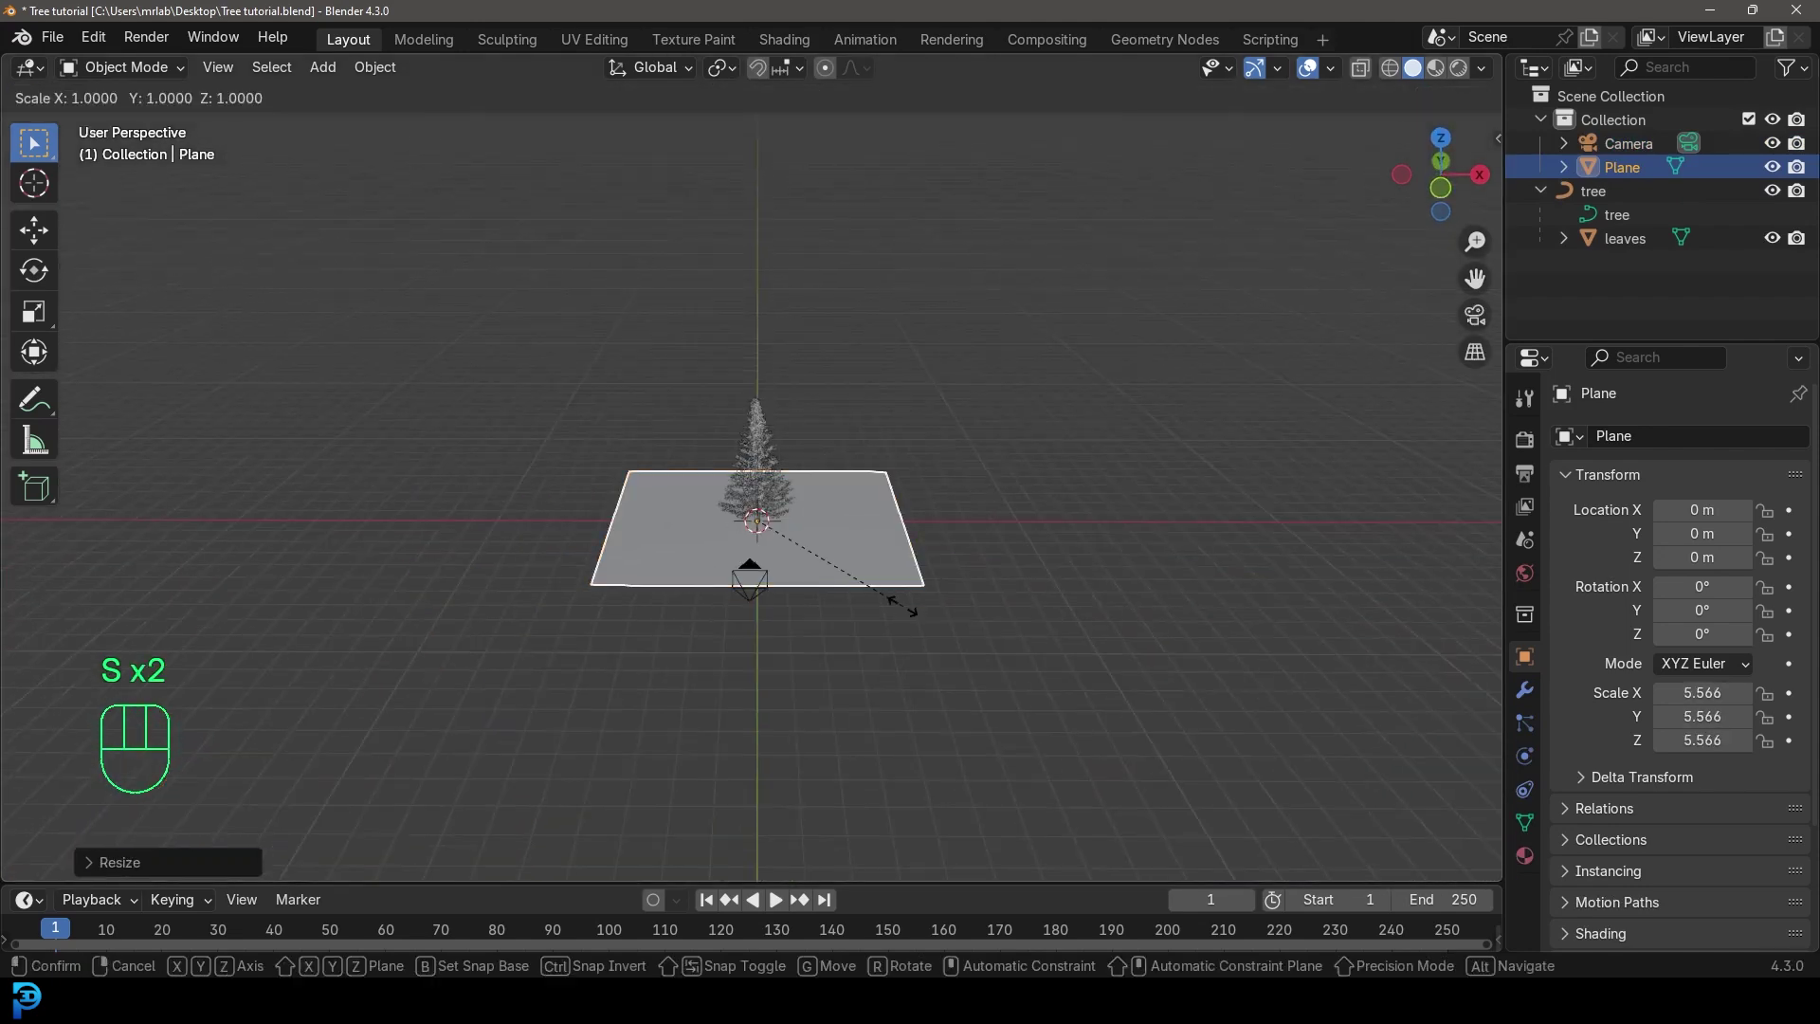
{"action": "key", "text": "x"}
{"action": "left_click", "coordinate": [1080, 611]}
Extrude the ground plane's rear edge backward and upward in four segments to form a curved backdrop behind the tree
{"action": "middle_click_drag", "start_coordinate": [1080, 612], "coordinate": [222, 113]}
{"action": "key", "text": "Tab"}
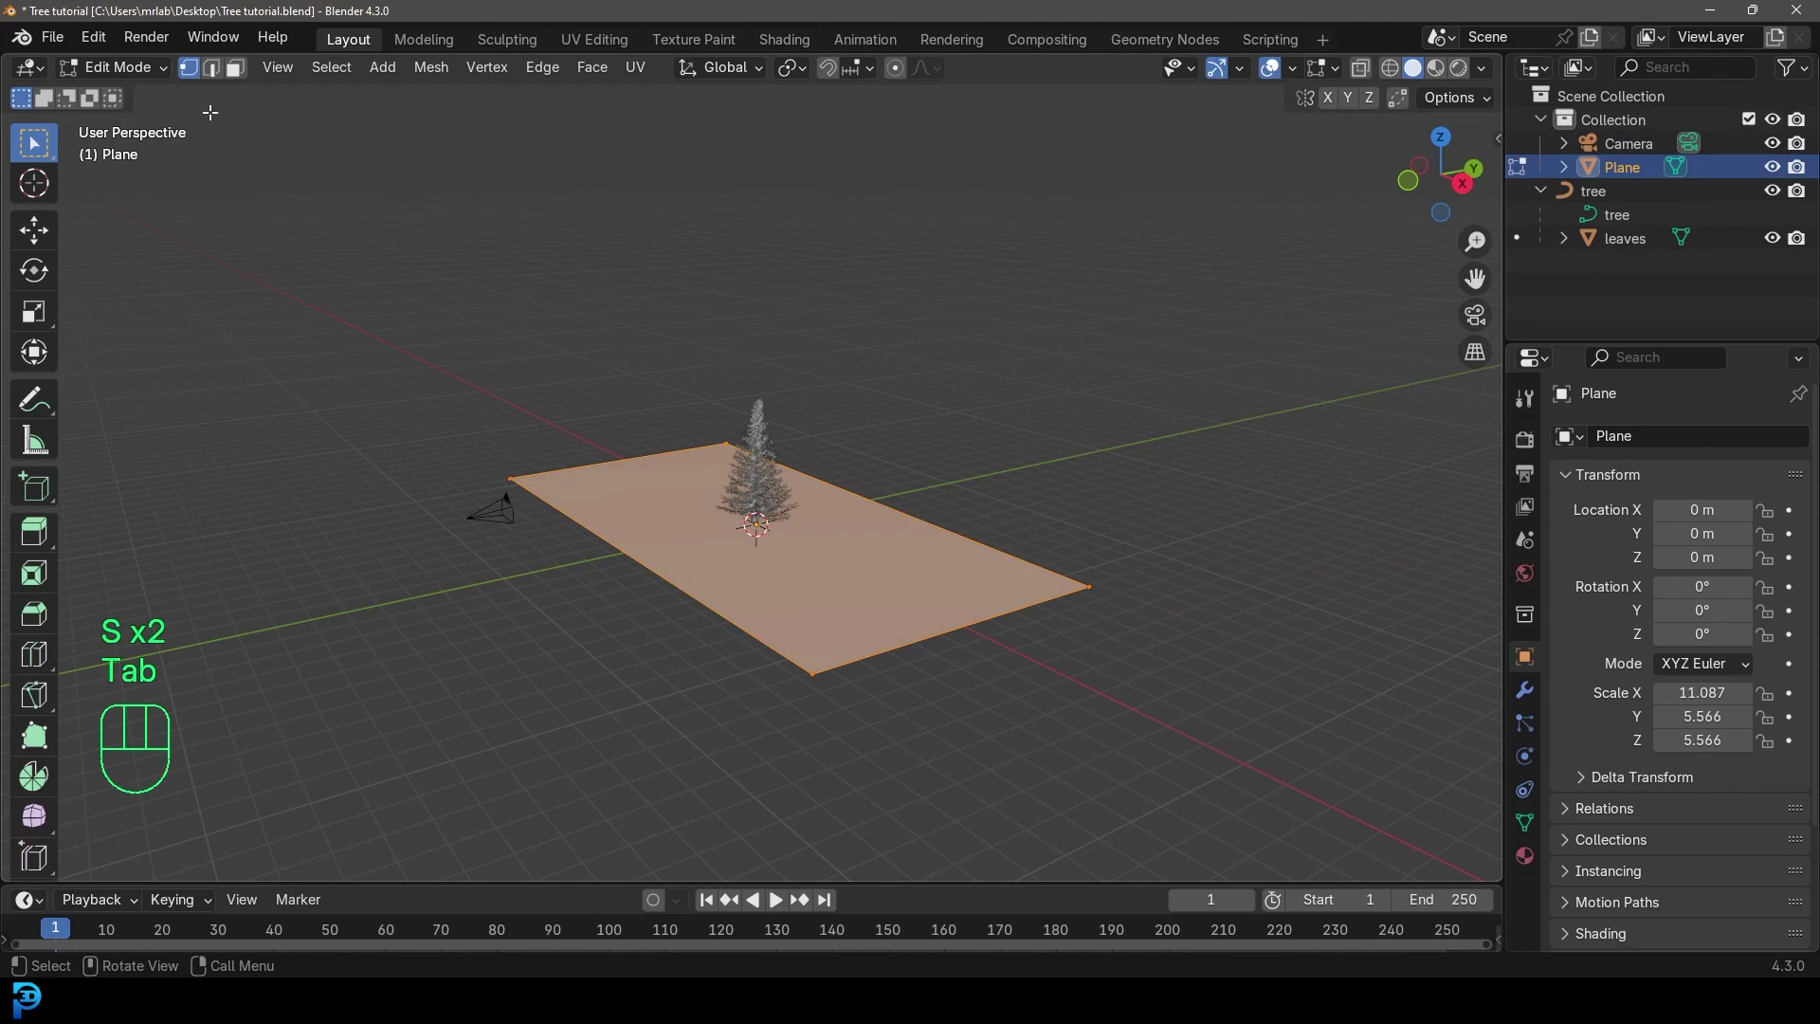
{"action": "left_click", "coordinate": [730, 441]}
{"action": "left_click", "coordinate": [1107, 594], "text": "shift"}
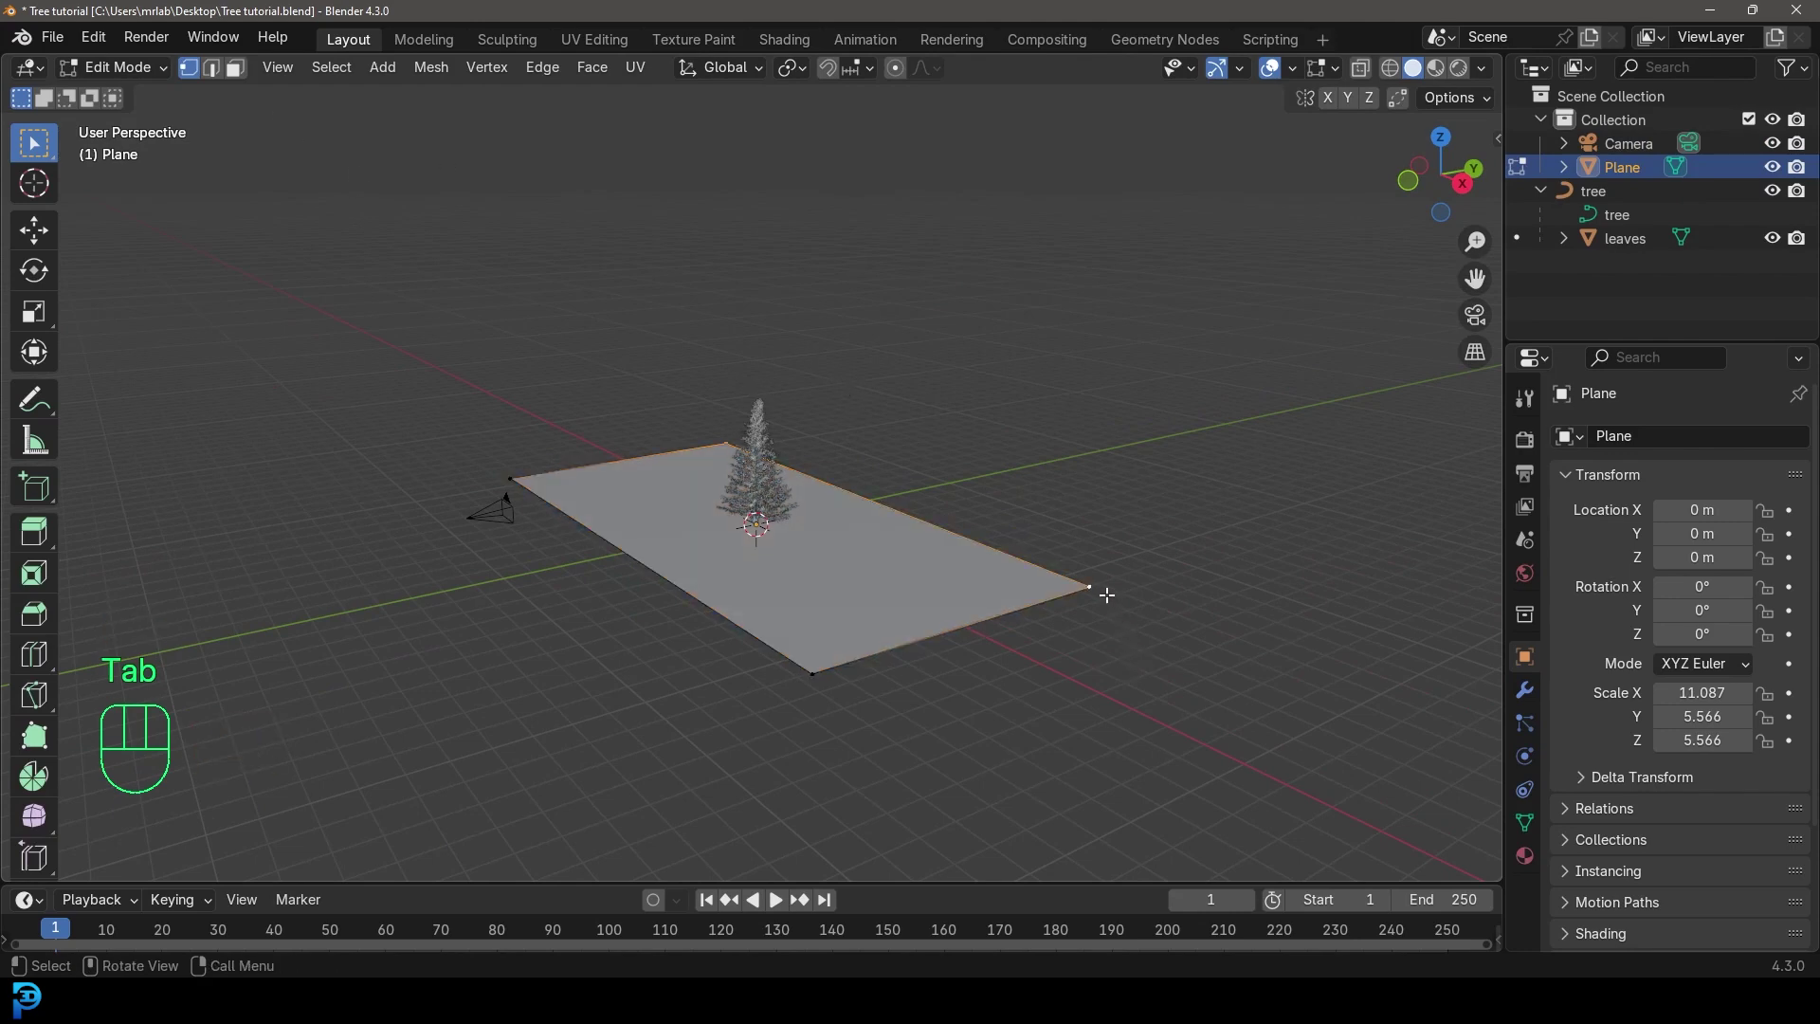
{"action": "key", "text": "KP_3"}
{"action": "key", "text": "e"}
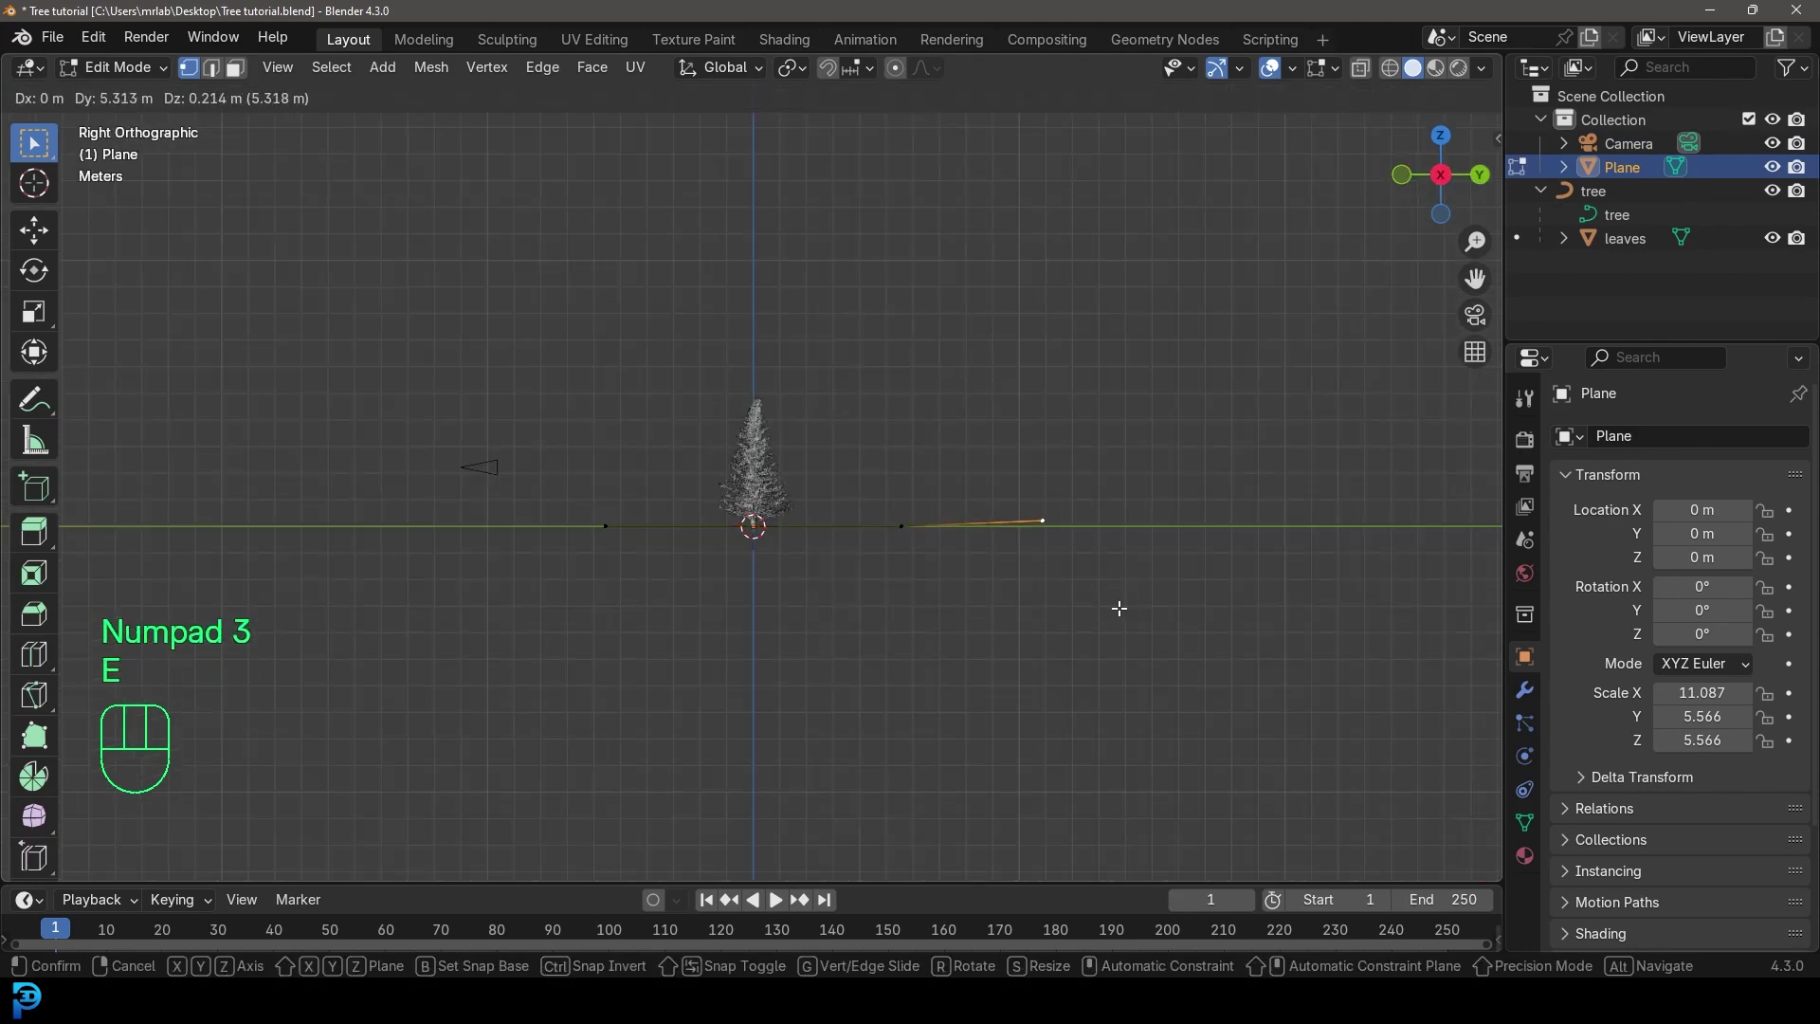
{"action": "left_click", "coordinate": [1120, 608]}
{"action": "key", "text": "e"}
{"action": "left_click", "coordinate": [1228, 573]}
{"action": "key", "text": "e"}
{"action": "left_click", "coordinate": [1309, 450]}
{"action": "key", "text": "e"}
{"action": "left_click", "coordinate": [1335, 283]}
{"action": "key", "text": "Tab"}
Shade the backdrop smooth and add a Subdivision modifier with the viewport level set to 2
{"action": "middle_click_drag", "start_coordinate": [772, 498], "coordinate": [993, 502]}
{"action": "right_click", "coordinate": [844, 273]}
{"action": "left_click", "coordinate": [844, 273]}
{"action": "key", "text": "ctrl+1"}
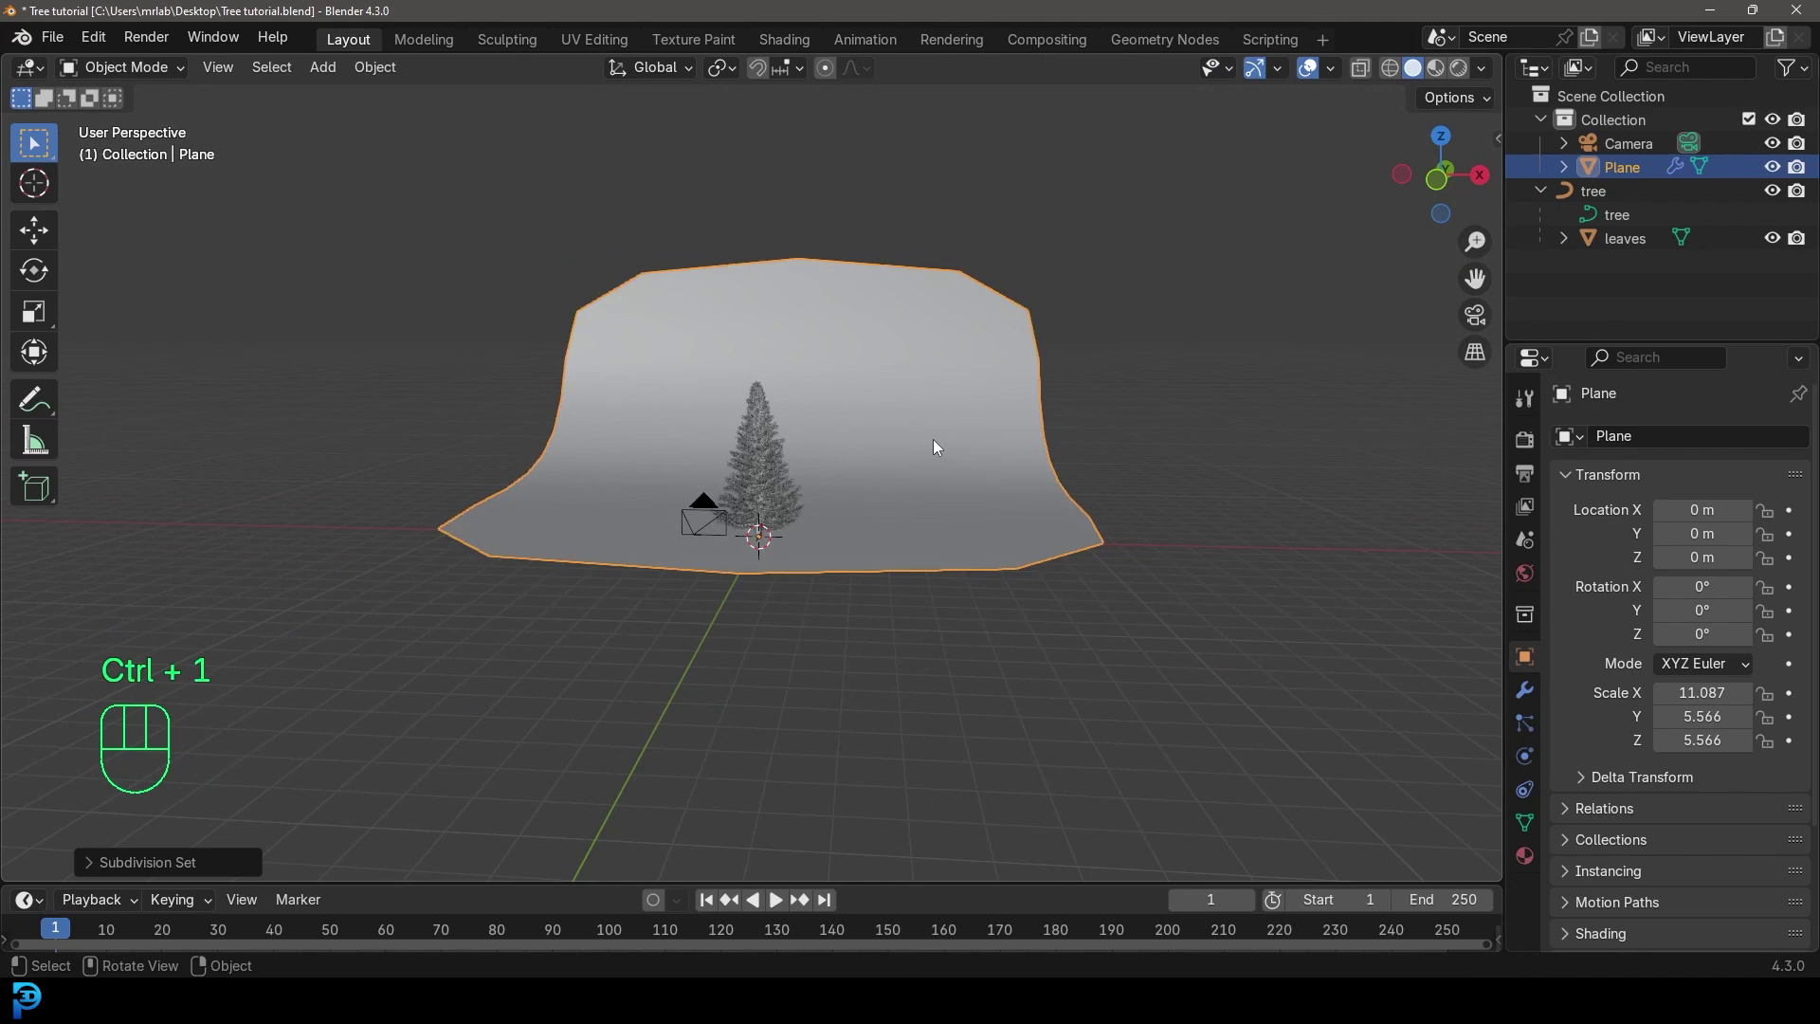
{"action": "left_click", "coordinate": [1524, 691]}
{"action": "left_click", "coordinate": [1766, 541]}
{"action": "middle_click_drag", "start_coordinate": [1087, 519], "coordinate": [1163, 500]}
{"action": "key", "text": "KP_0"}
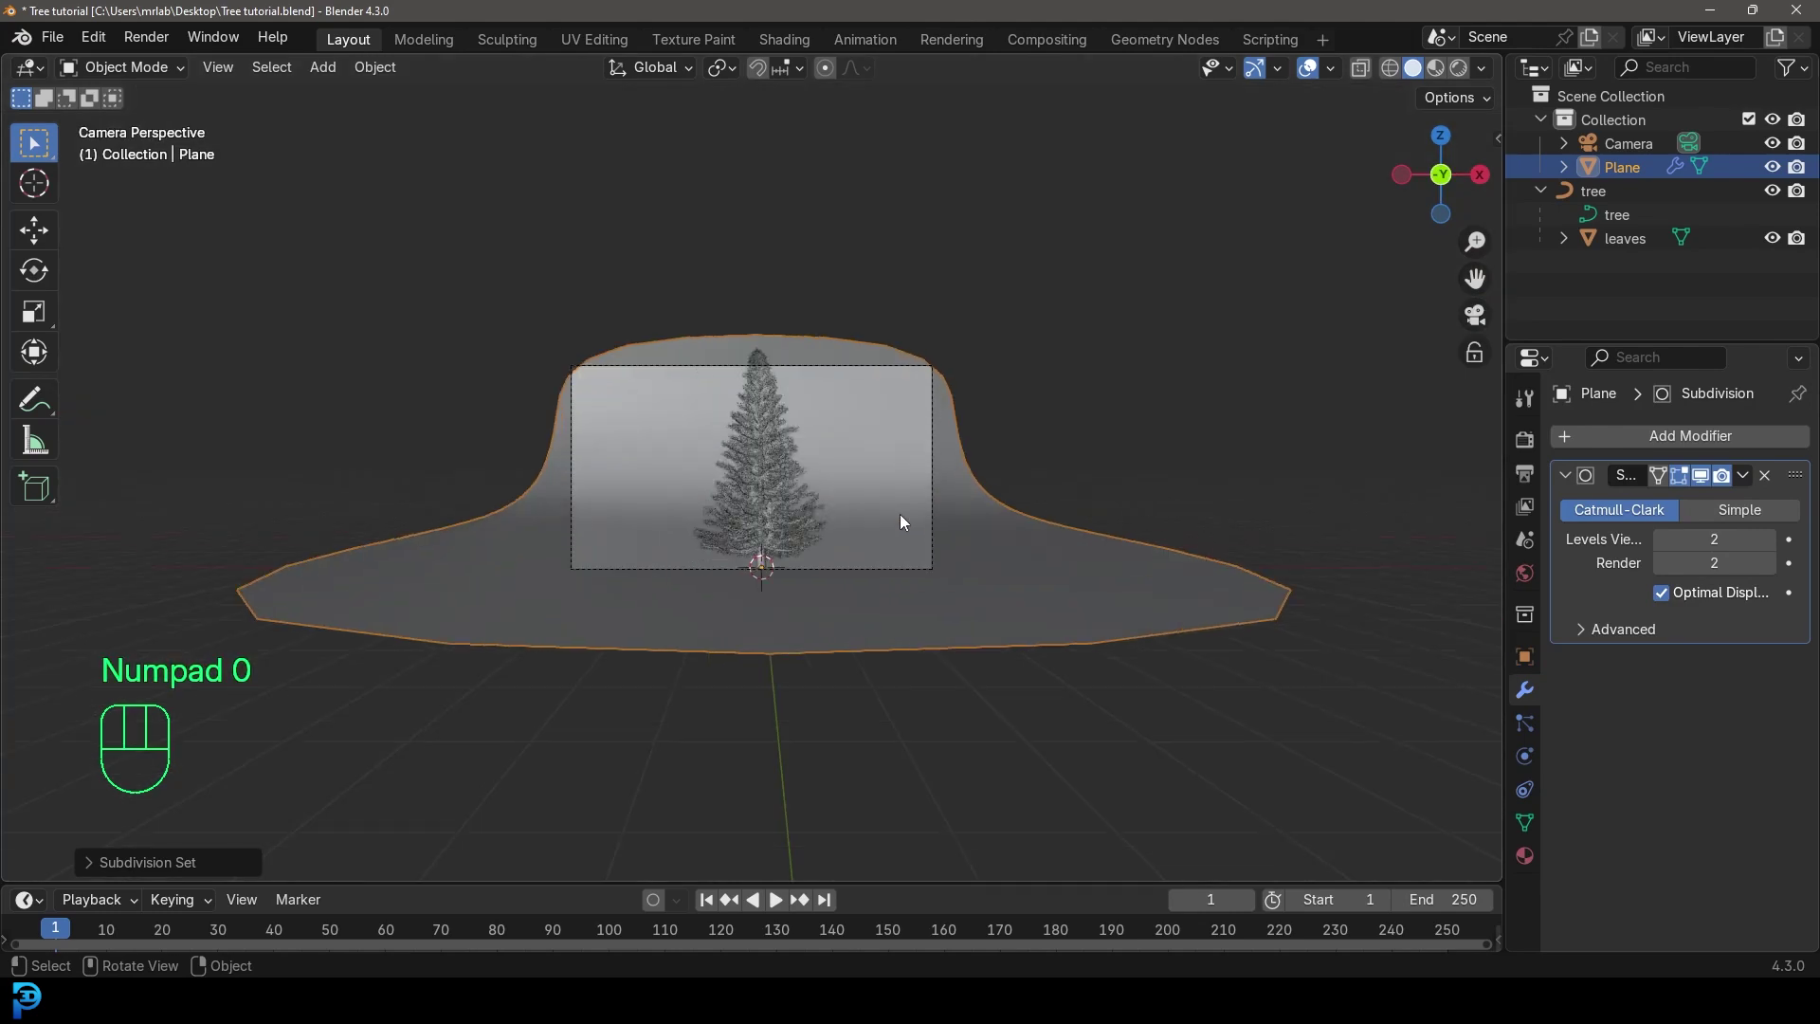
{"action": "scroll", "coordinate": [866, 461], "scroll_direction": "up", "scroll_amount": 2}
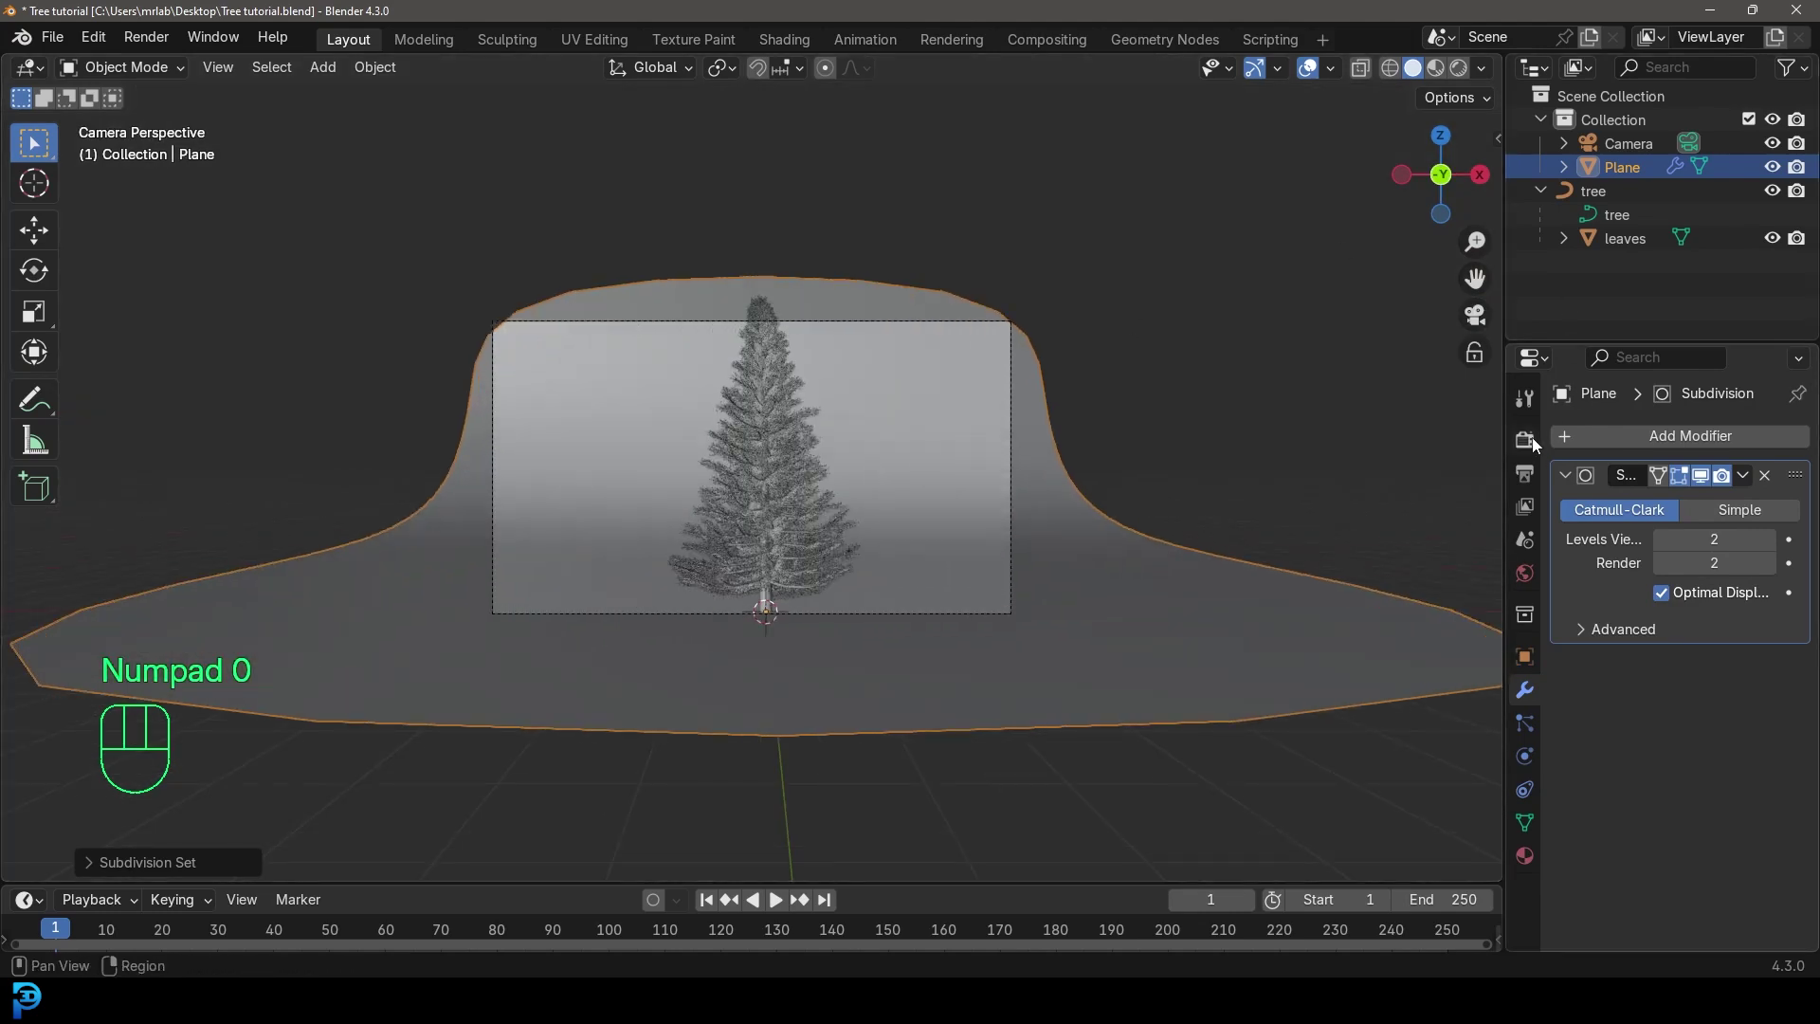
Switch the render engine to Cycles and set its device to GPU Compute
{"action": "left_click", "coordinate": [1527, 437]}
{"action": "left_click", "coordinate": [1703, 436]}
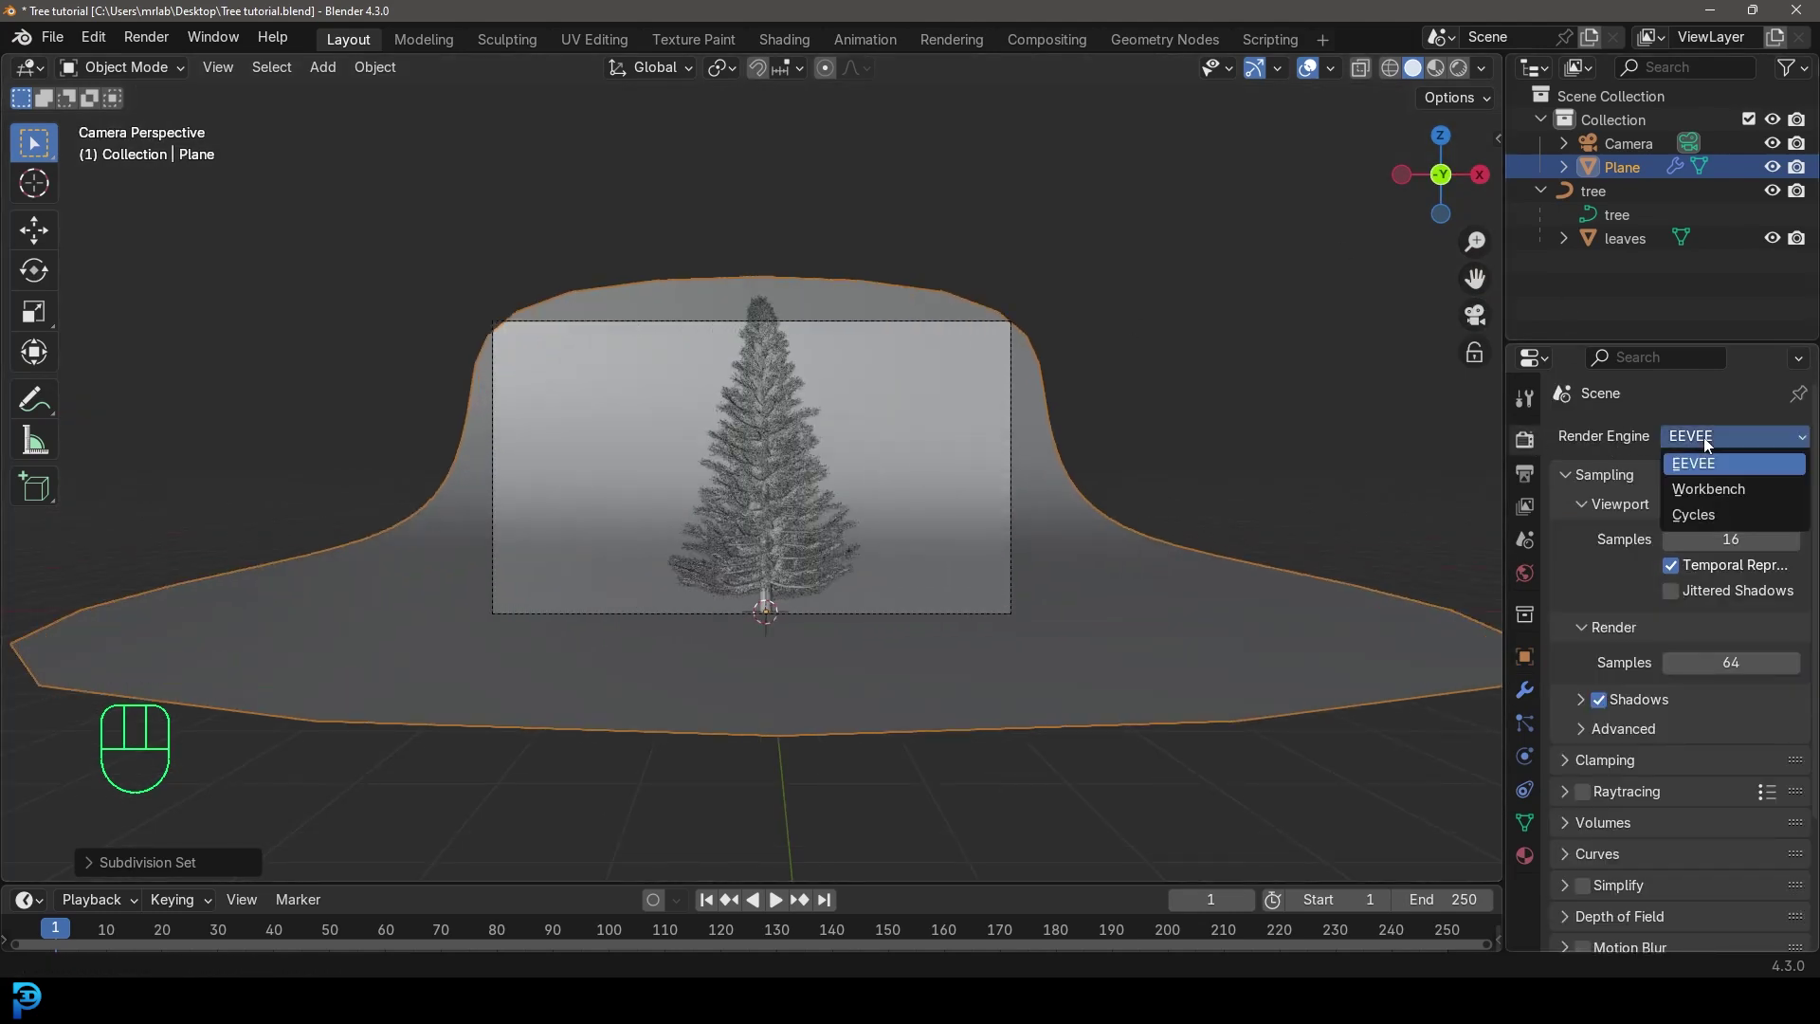
{"action": "left_click", "coordinate": [1709, 517]}
{"action": "left_click", "coordinate": [1698, 493]}
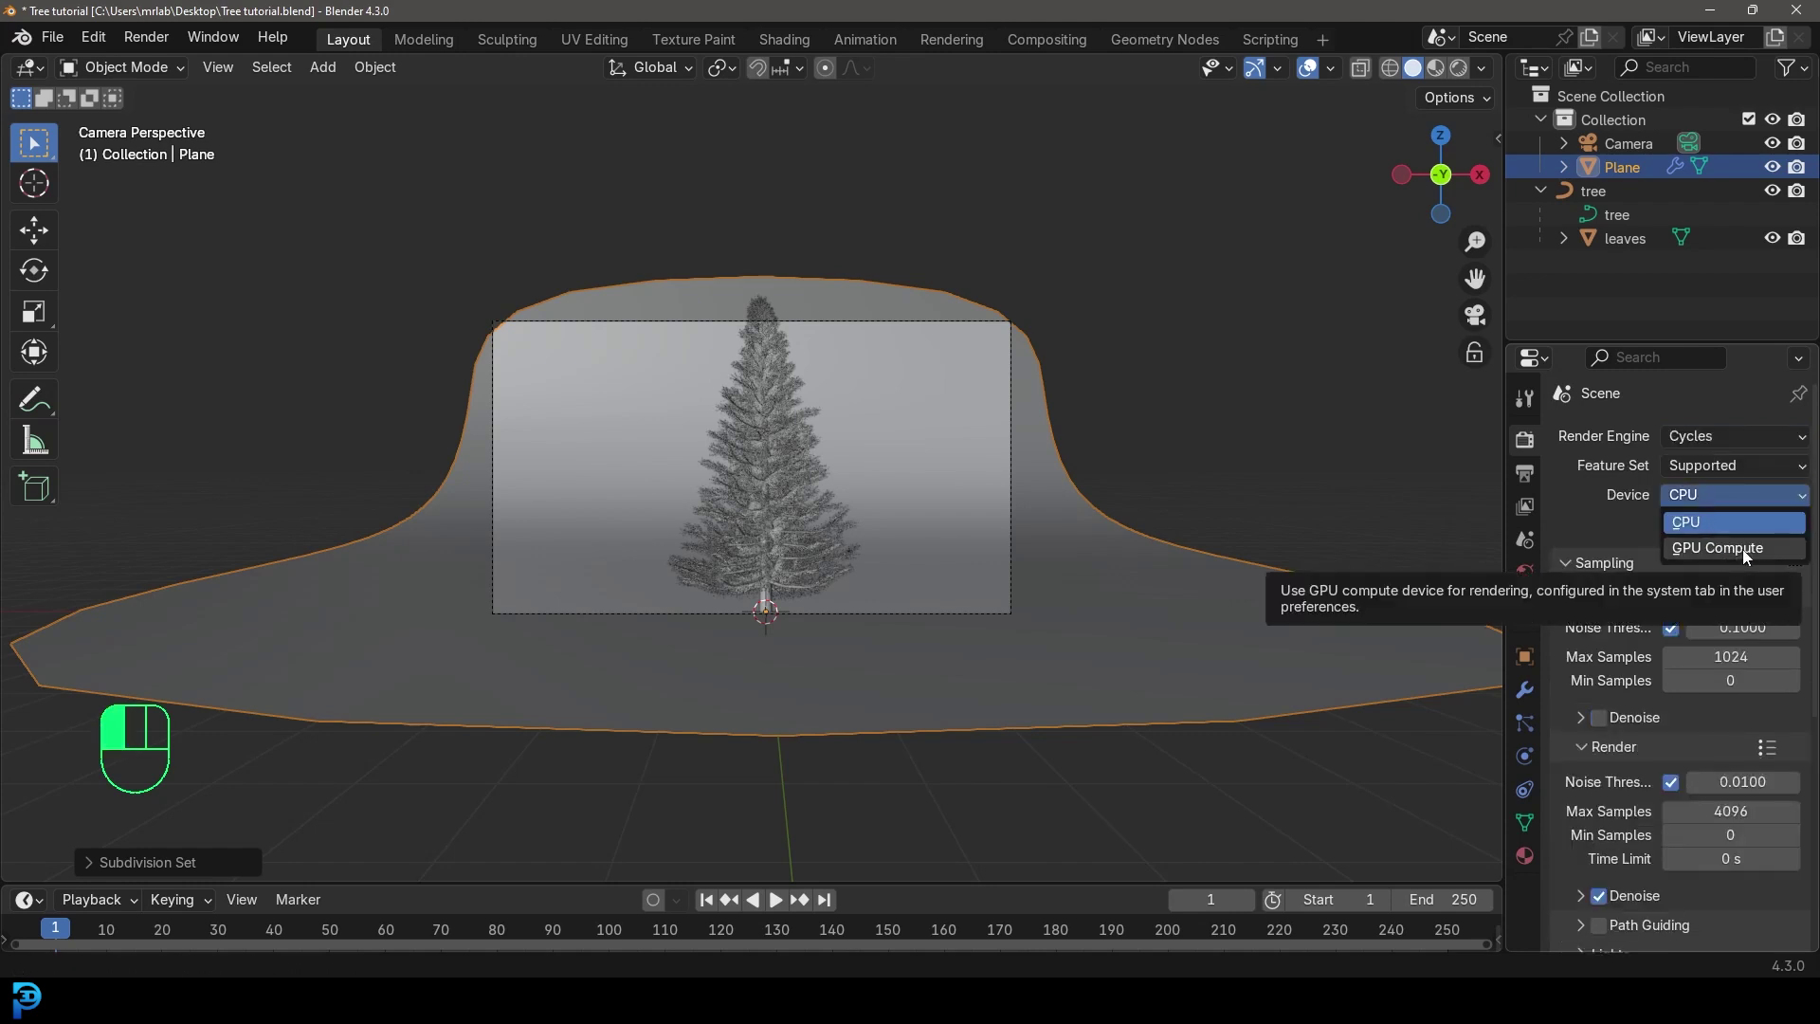
{"action": "left_click", "coordinate": [1743, 548]}
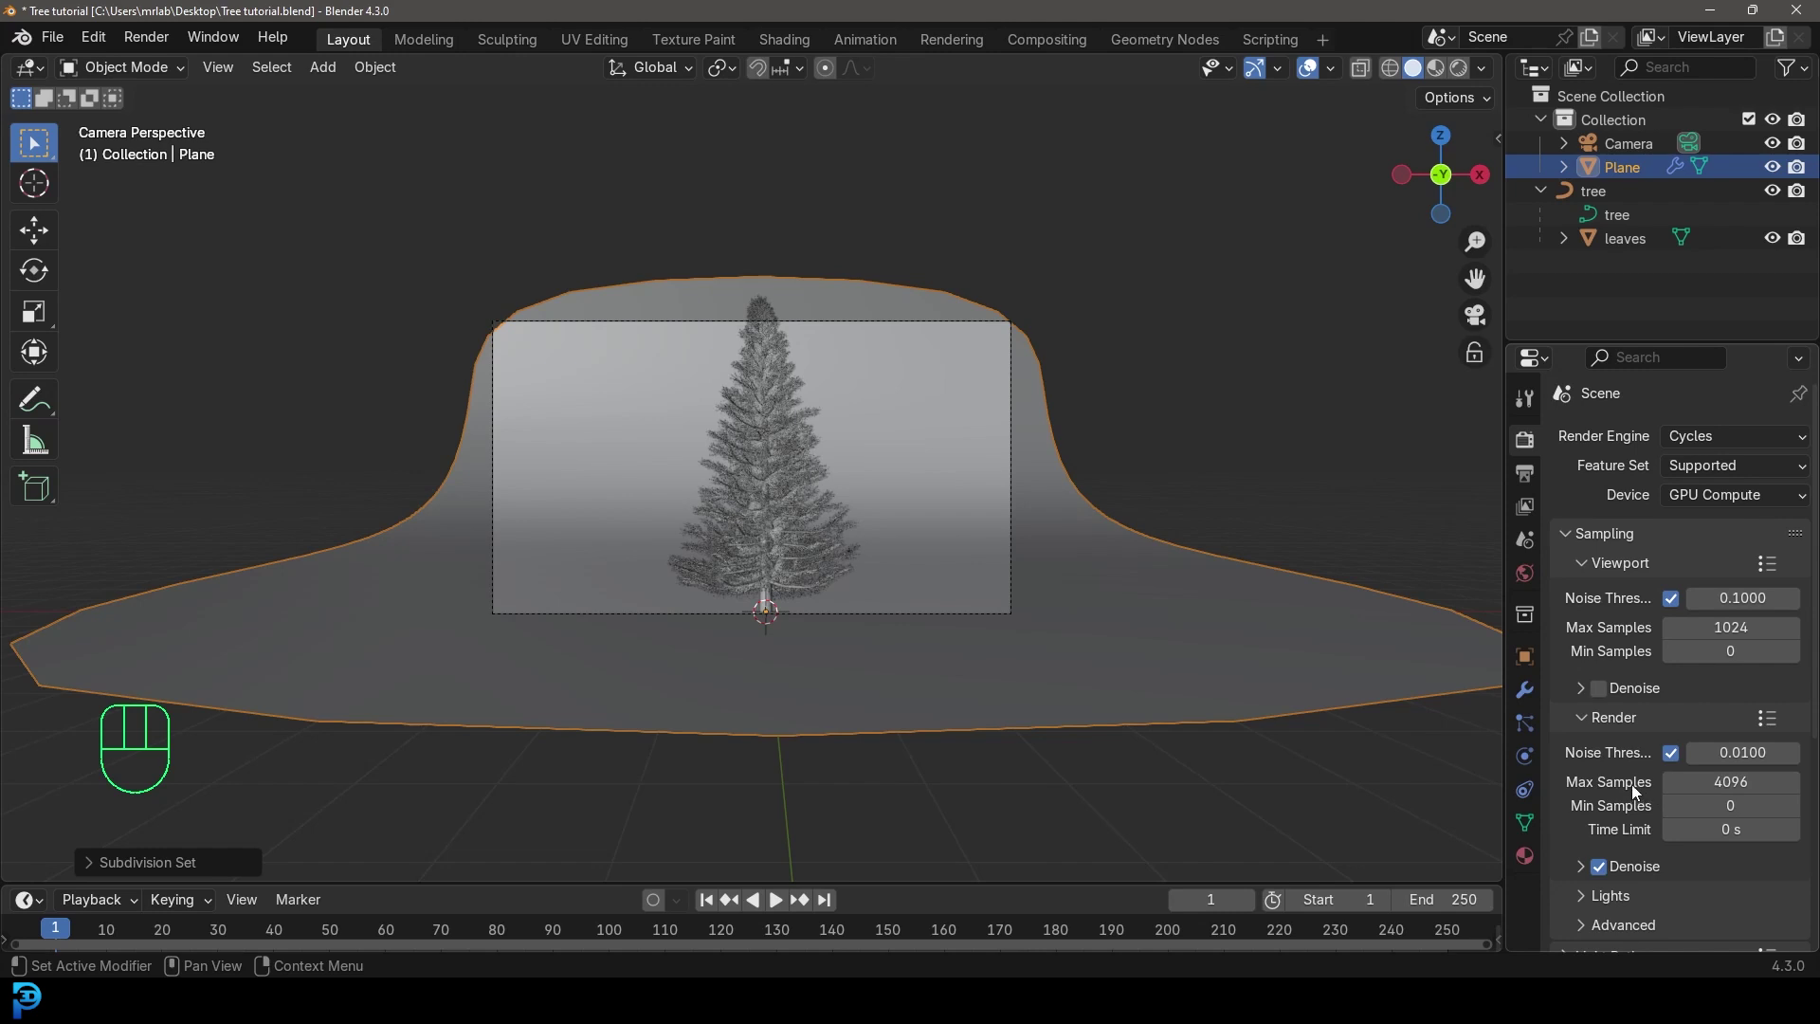
Set the final render's Max Samples to 70
{"action": "left_click", "coordinate": [1725, 782]}
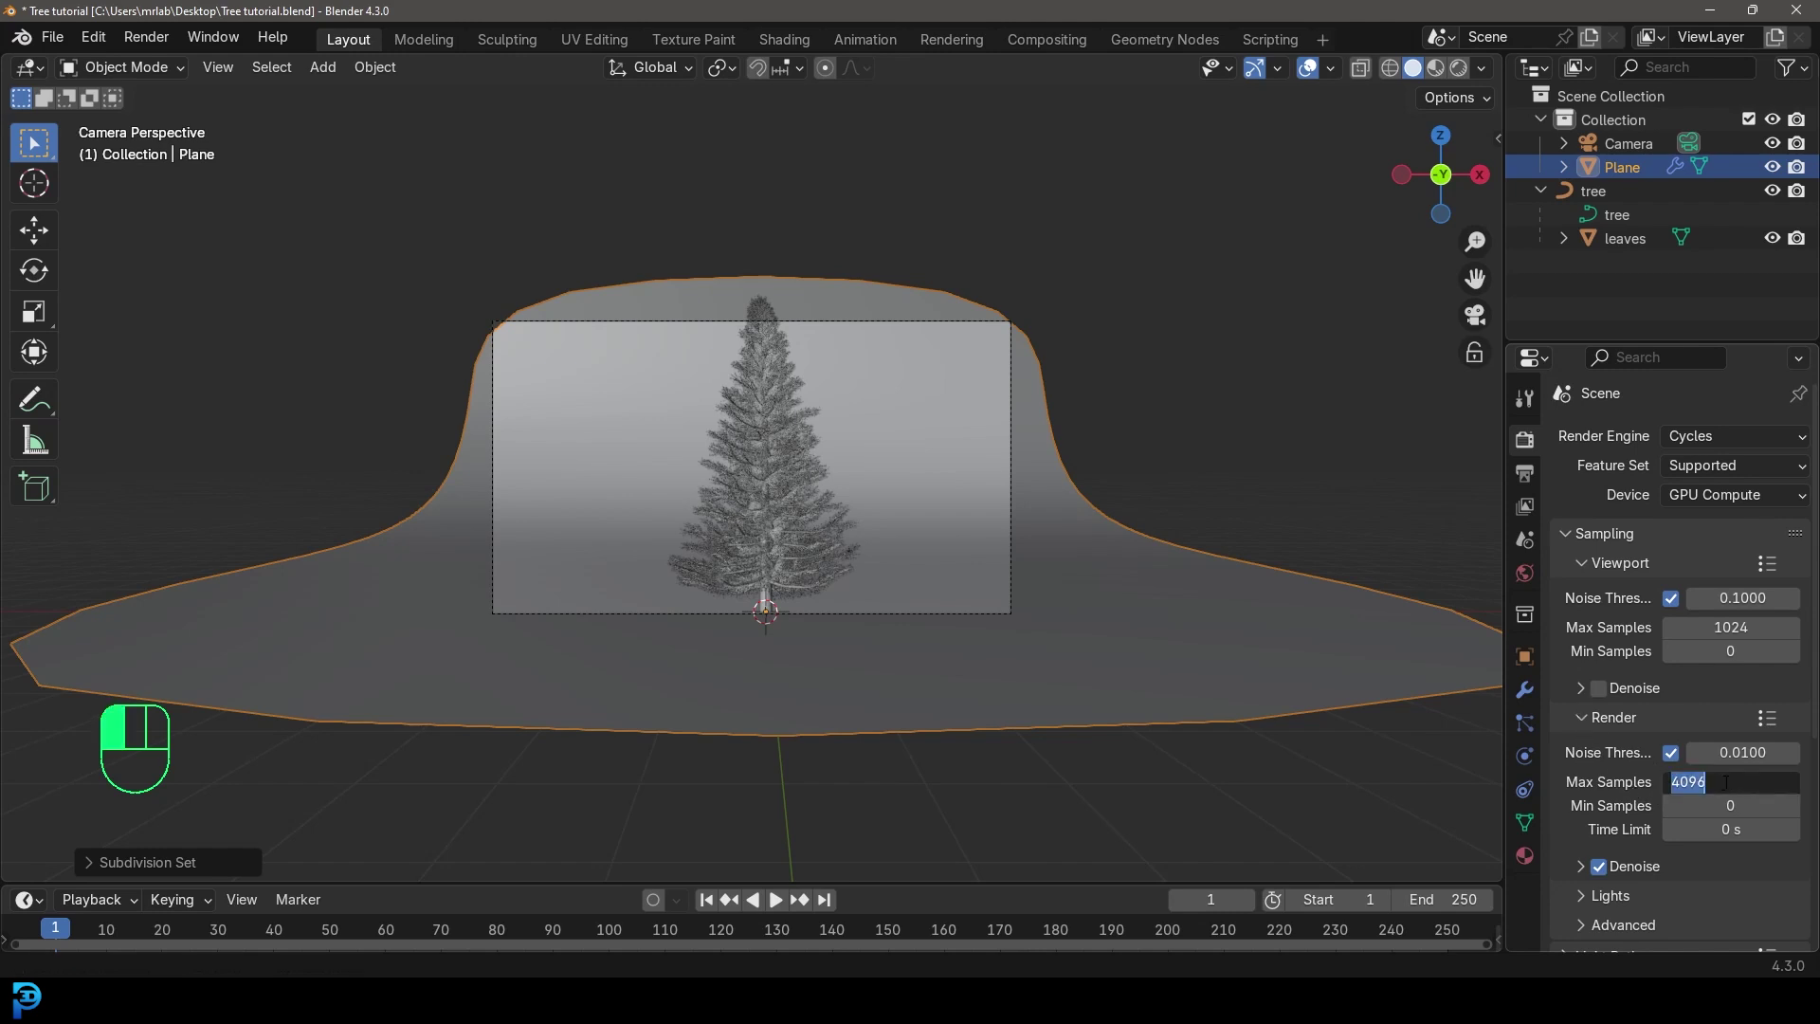
{"action": "type", "text": "70"}
{"action": "key", "text": "Return"}
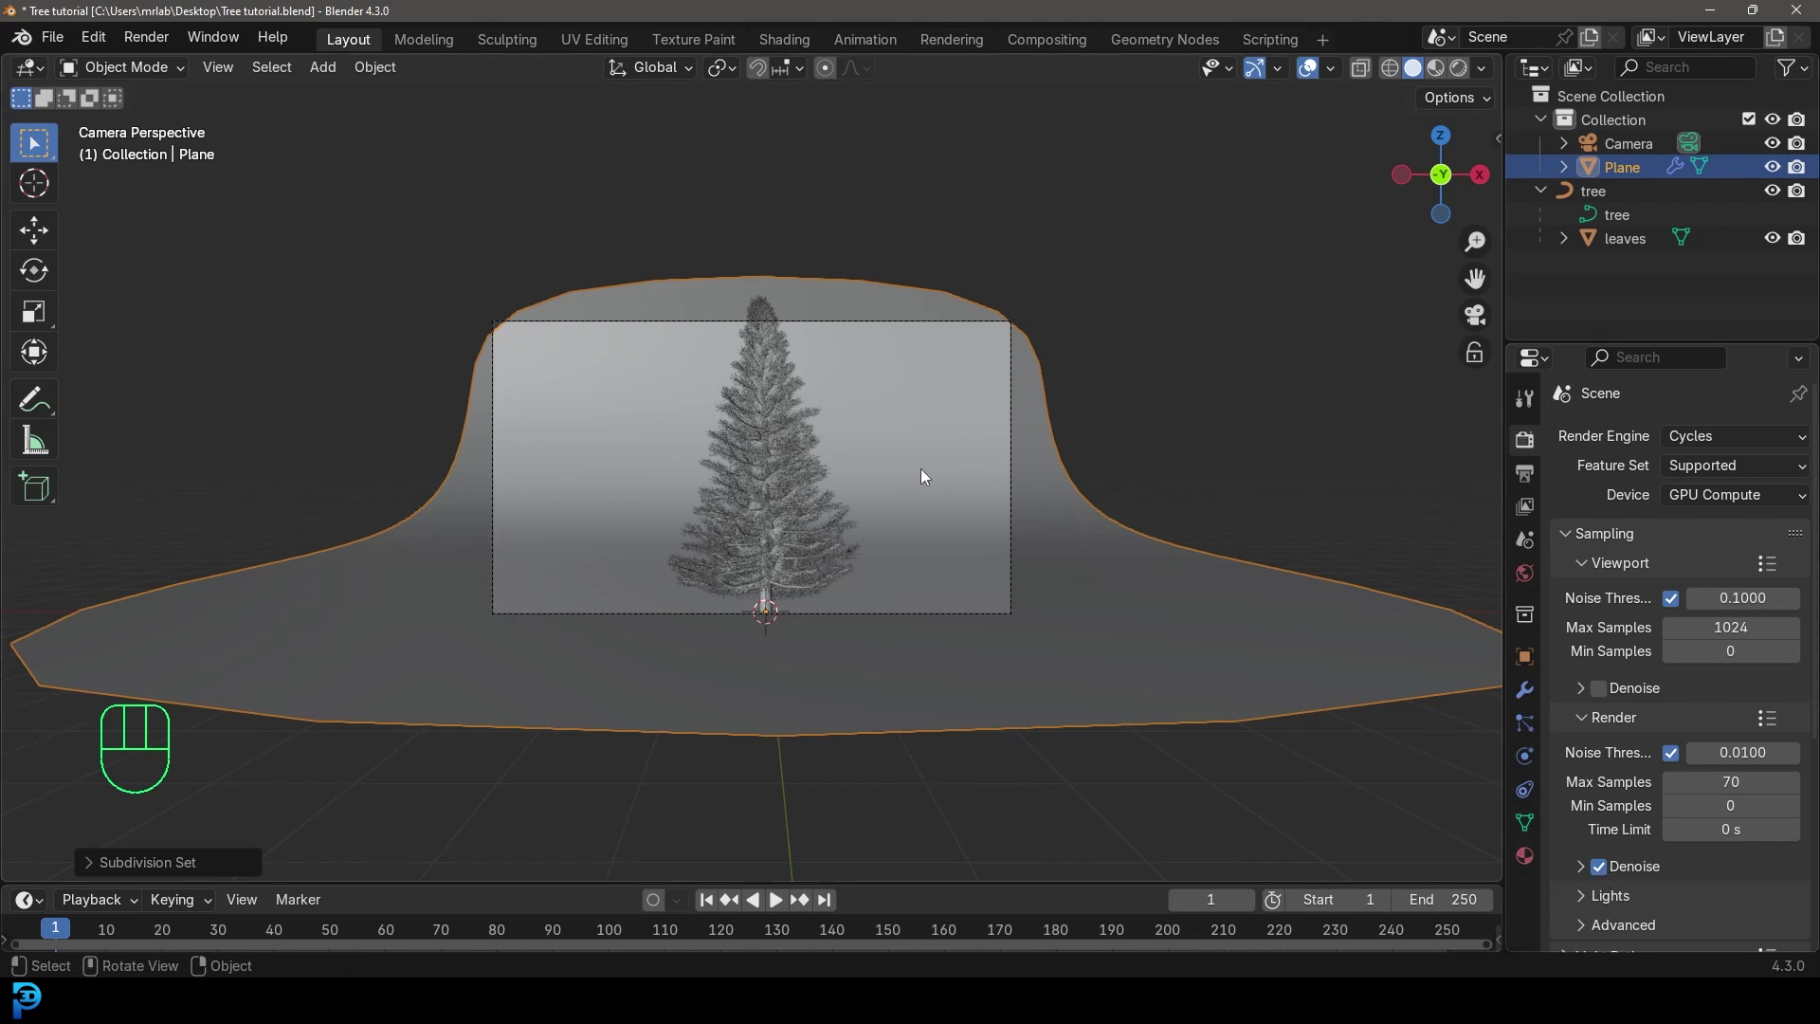
{"action": "scroll", "coordinate": [821, 430], "scroll_direction": "up", "scroll_amount": 3}
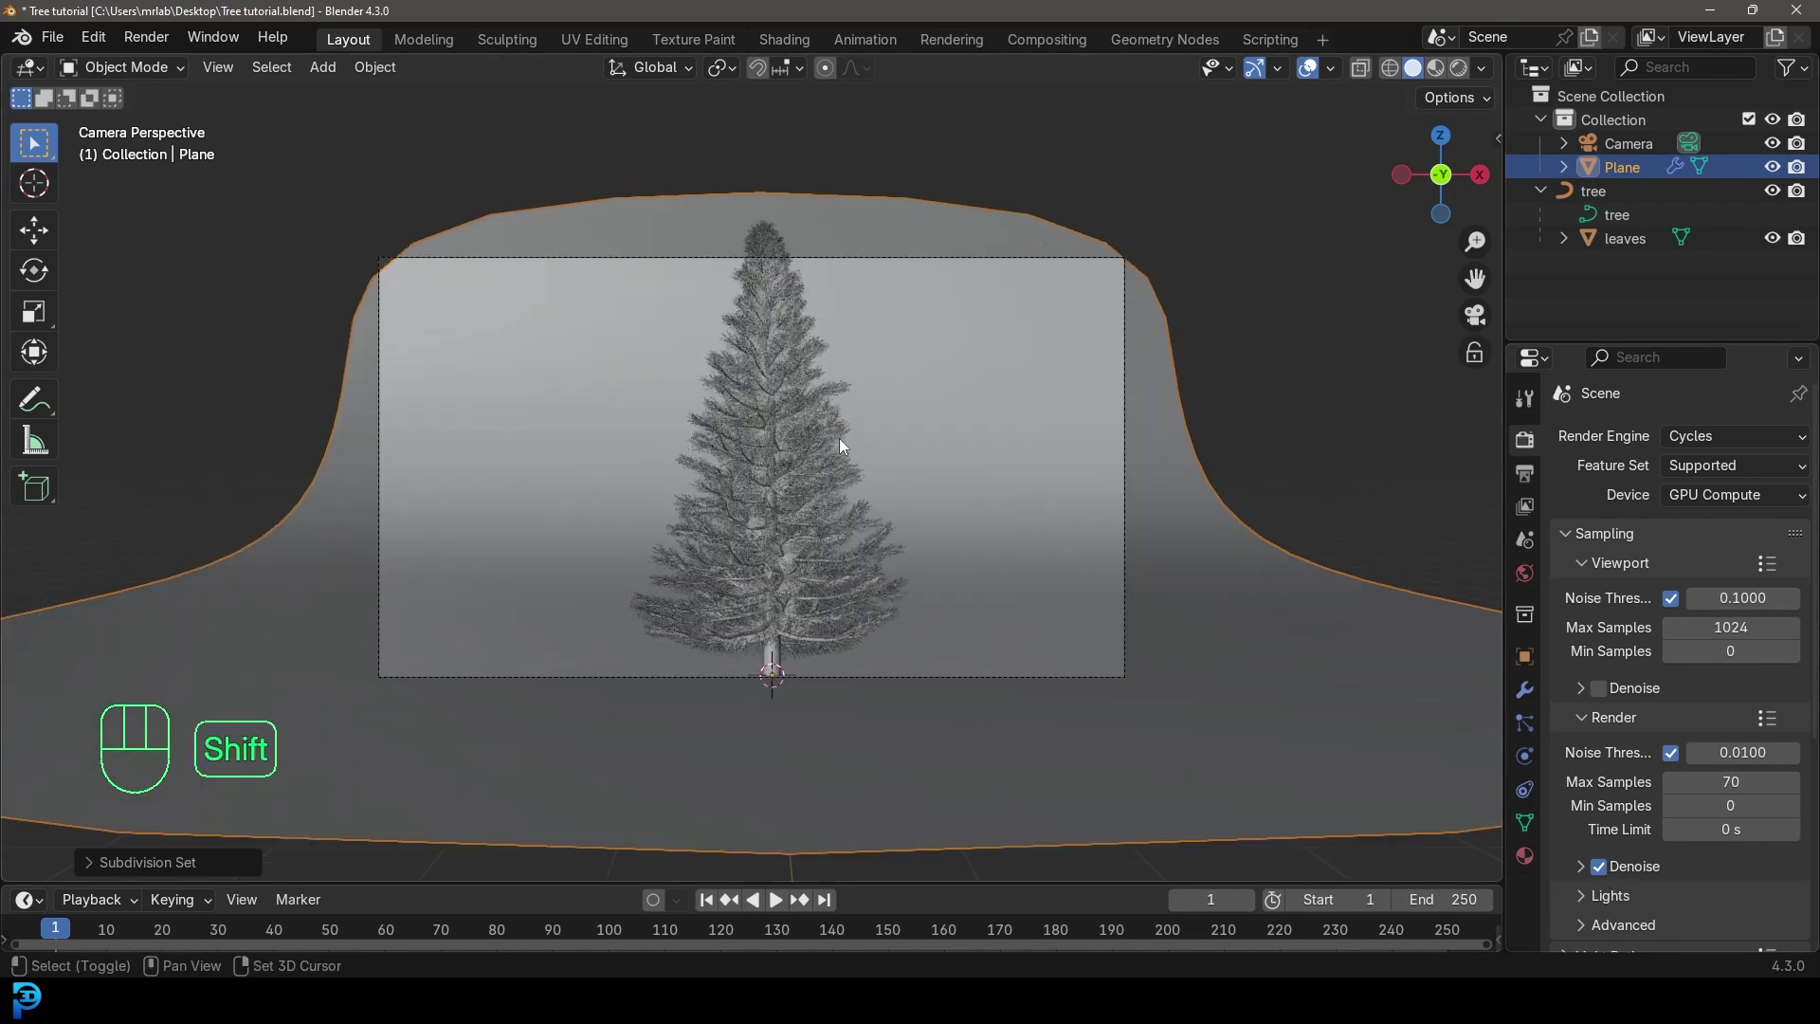
{"action": "middle_click_drag", "start_coordinate": [839, 438], "coordinate": [815, 419], "text": "shift"}
{"action": "scroll", "coordinate": [810, 369], "scroll_direction": "up", "scroll_amount": 2}
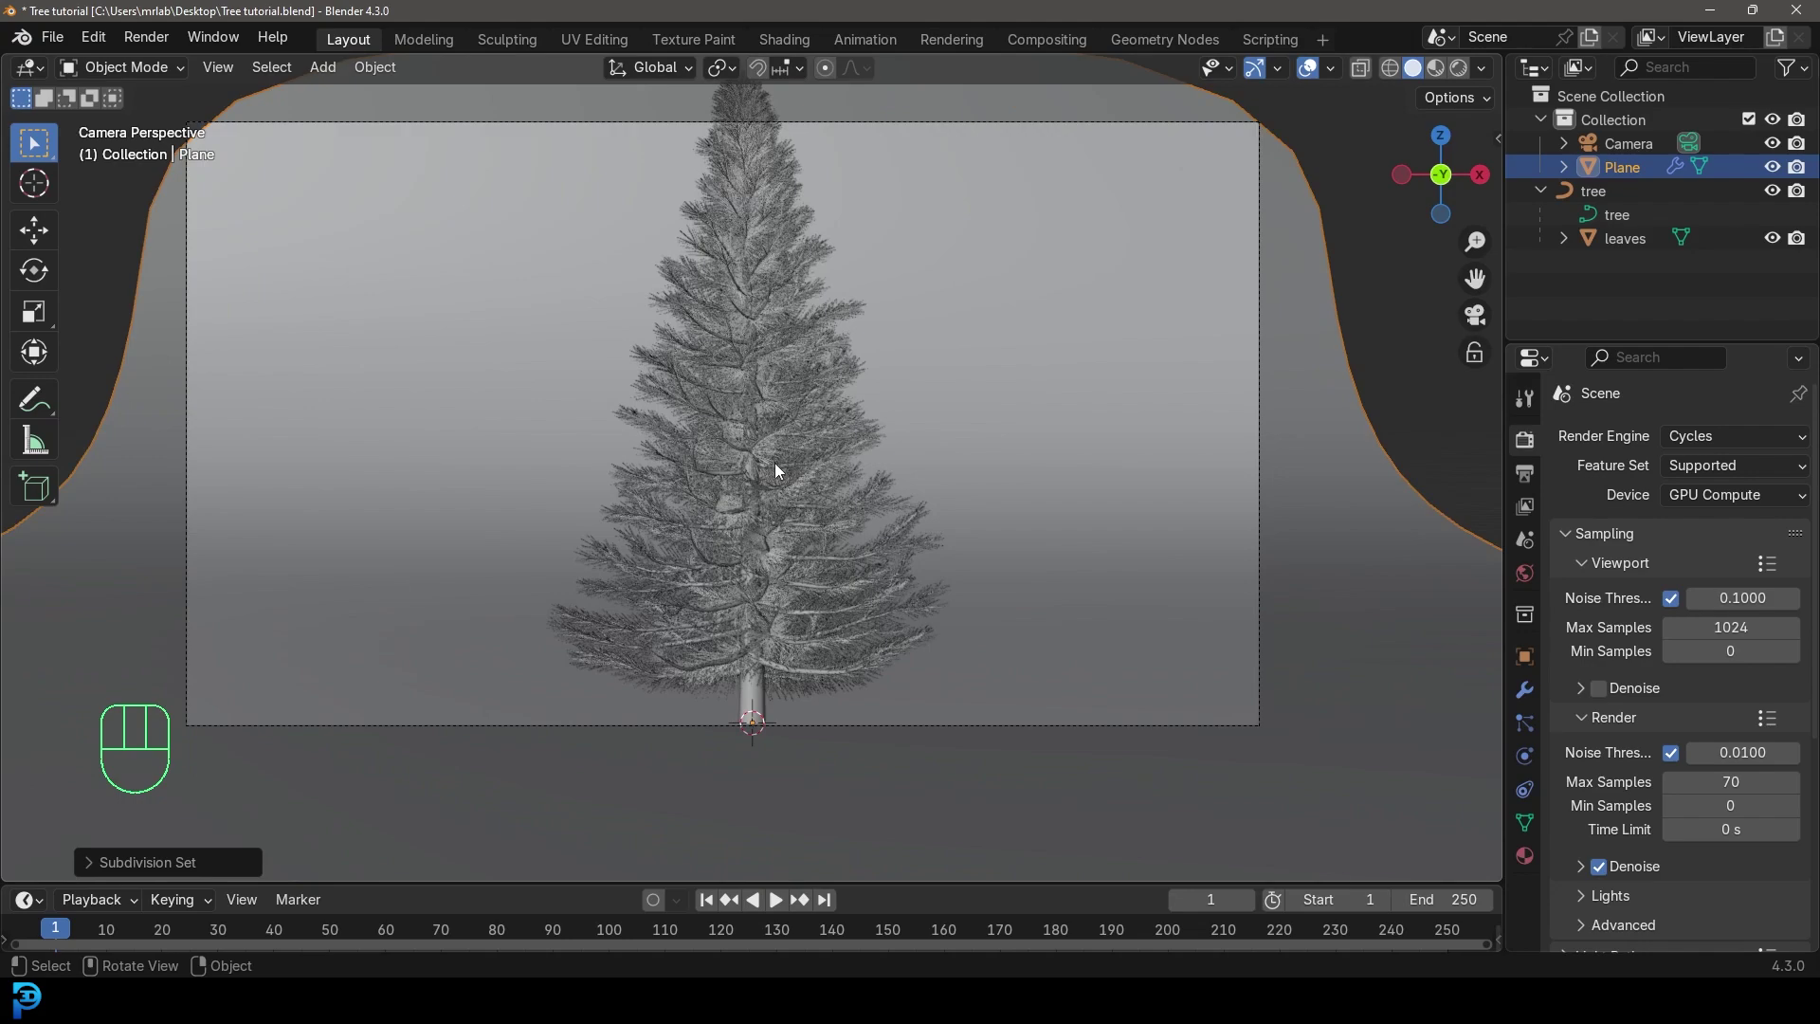
Create a new material for the tree's trunk and branches and name it Bark
{"action": "scroll", "coordinate": [781, 398], "scroll_direction": "down", "scroll_amount": 4}
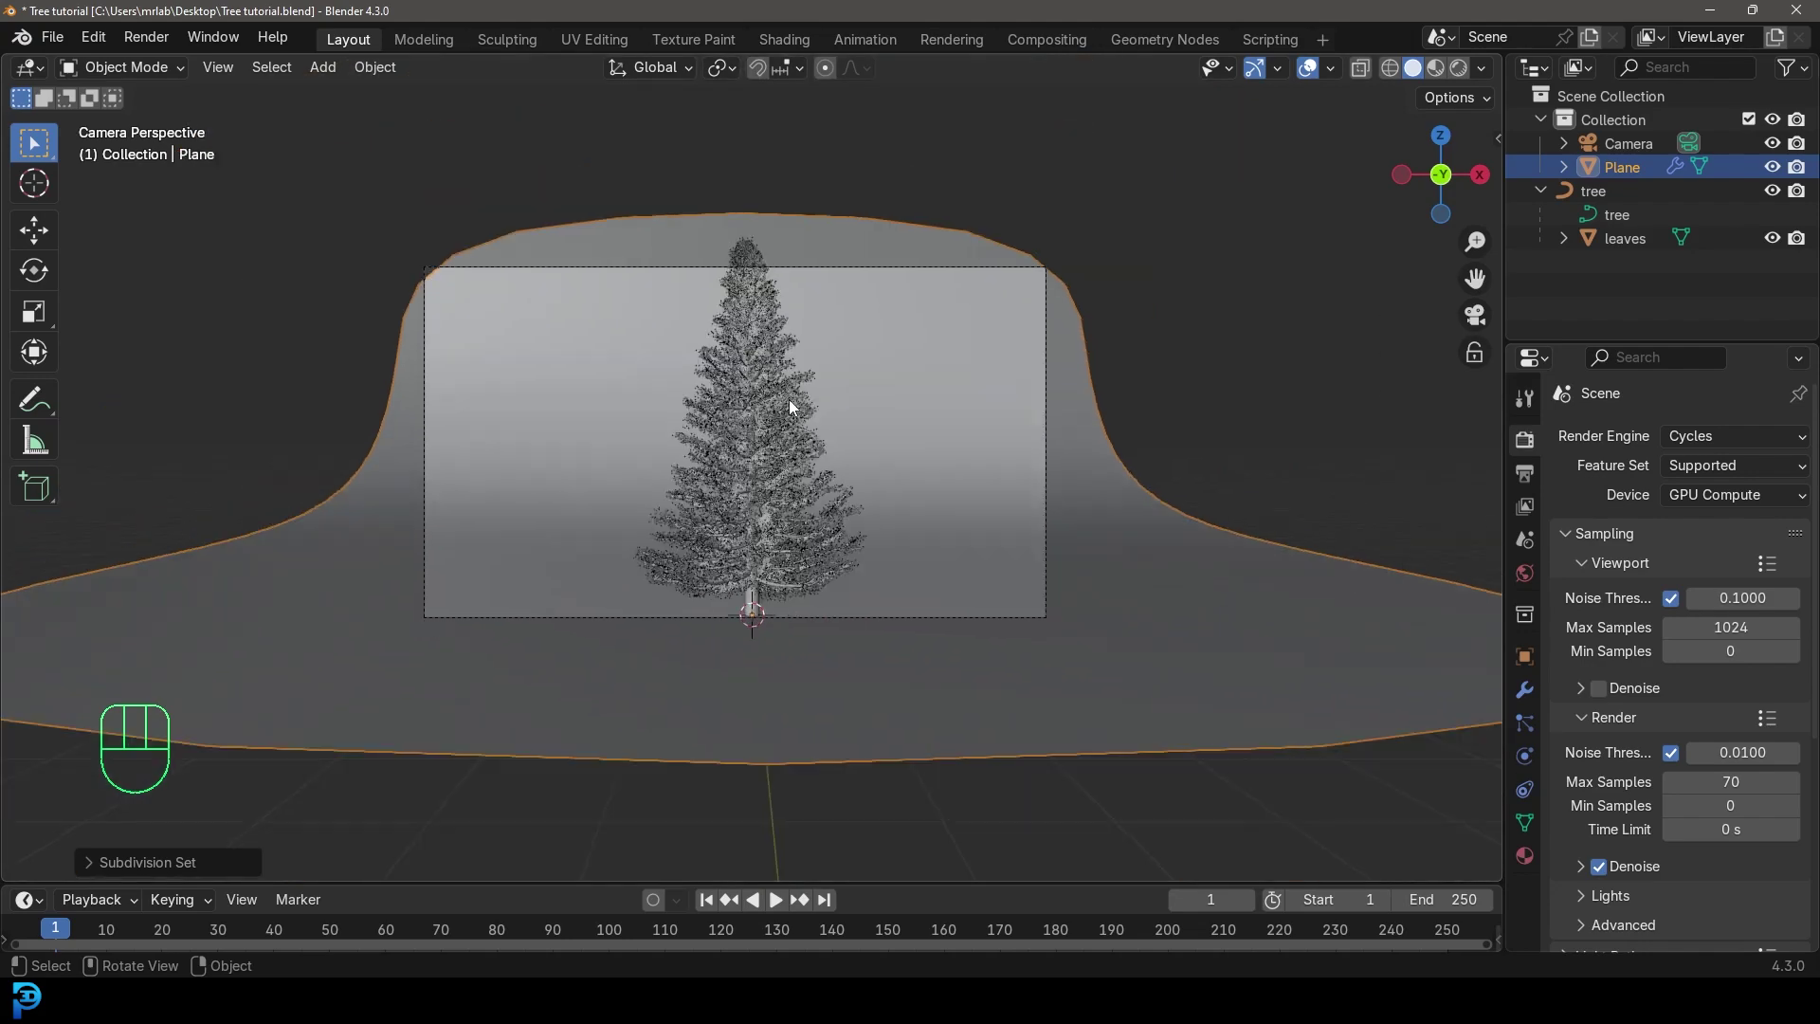
{"action": "middle_click_drag", "start_coordinate": [910, 471], "coordinate": [853, 398]}
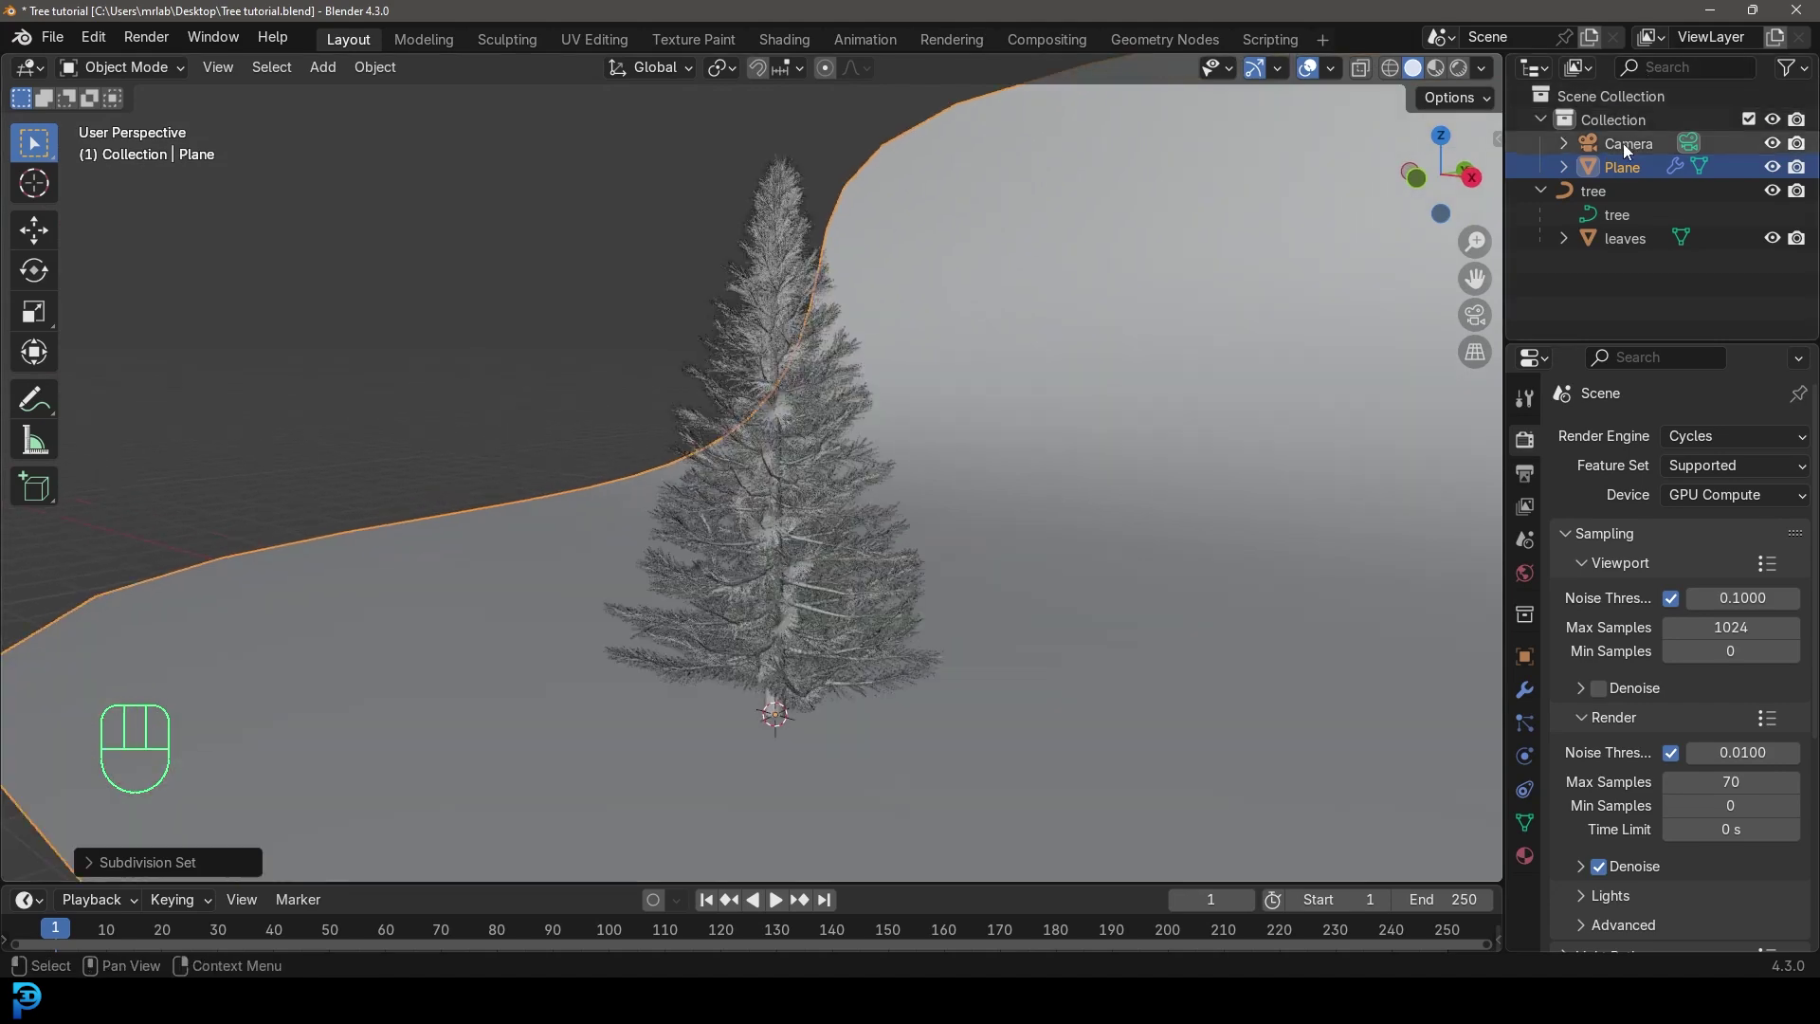
{"action": "left_click", "coordinate": [1616, 218]}
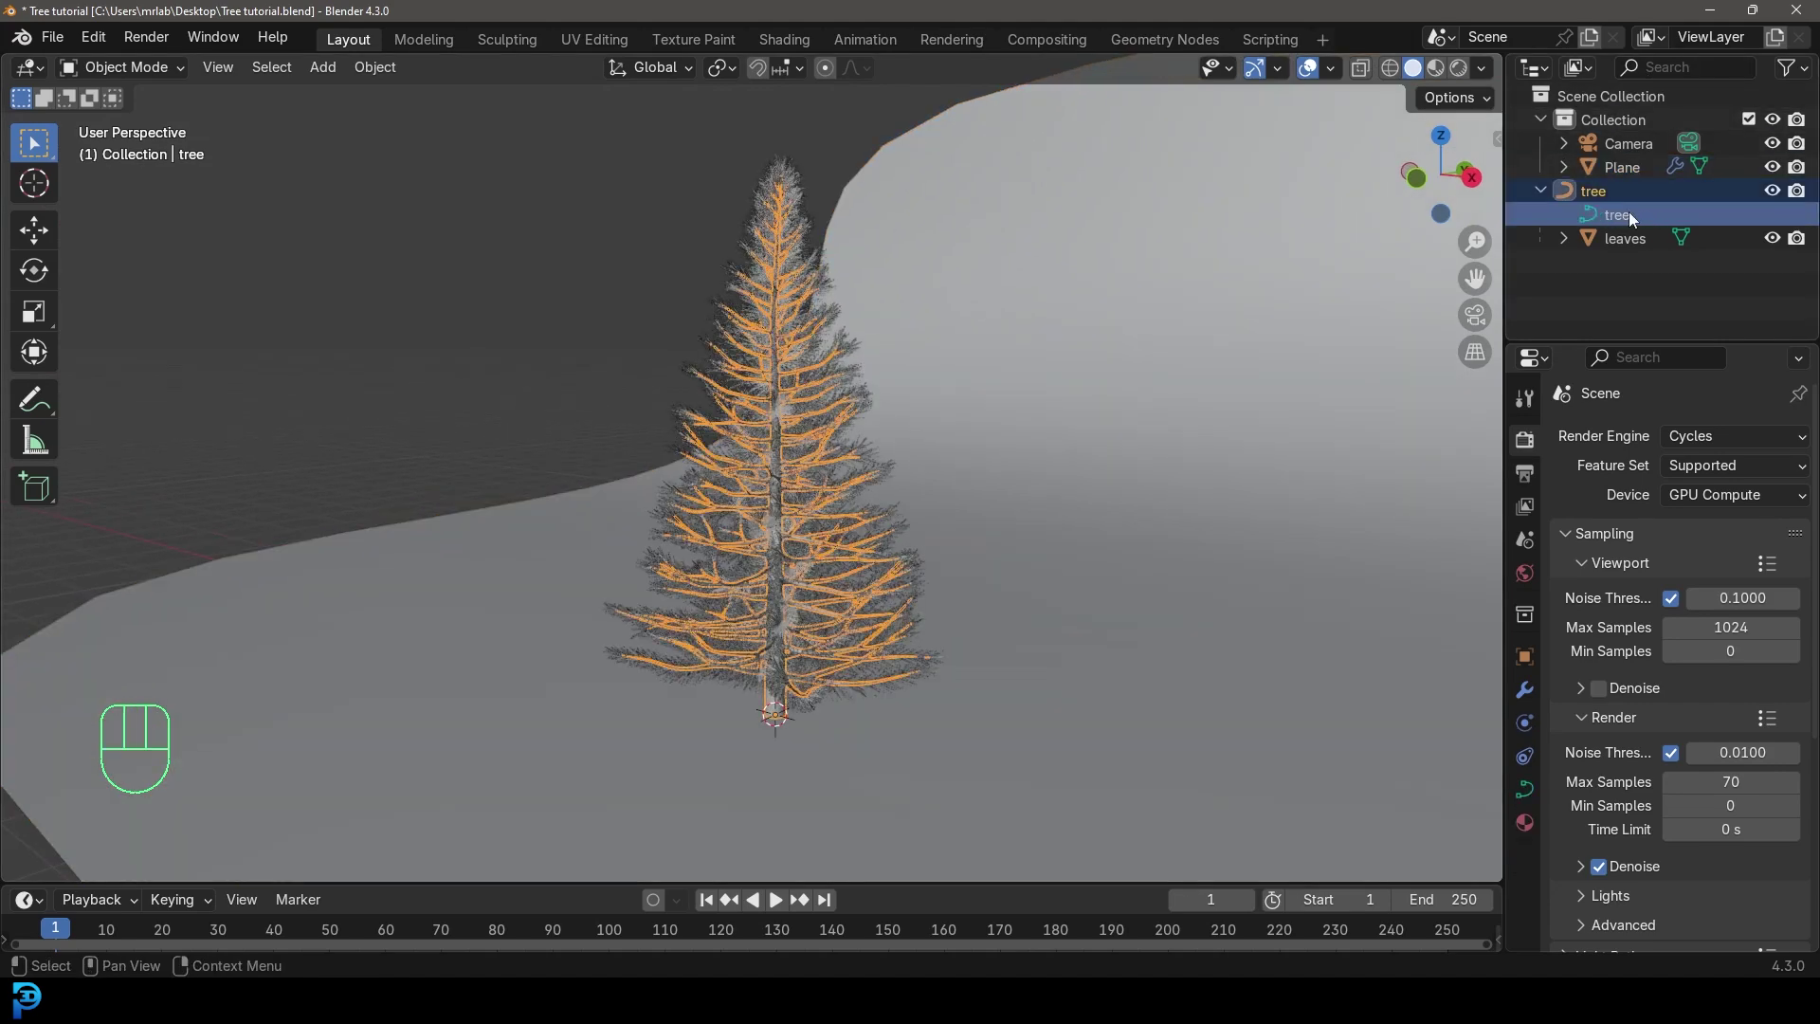
{"action": "left_click", "coordinate": [1529, 821]}
{"action": "left_click", "coordinate": [1704, 537]}
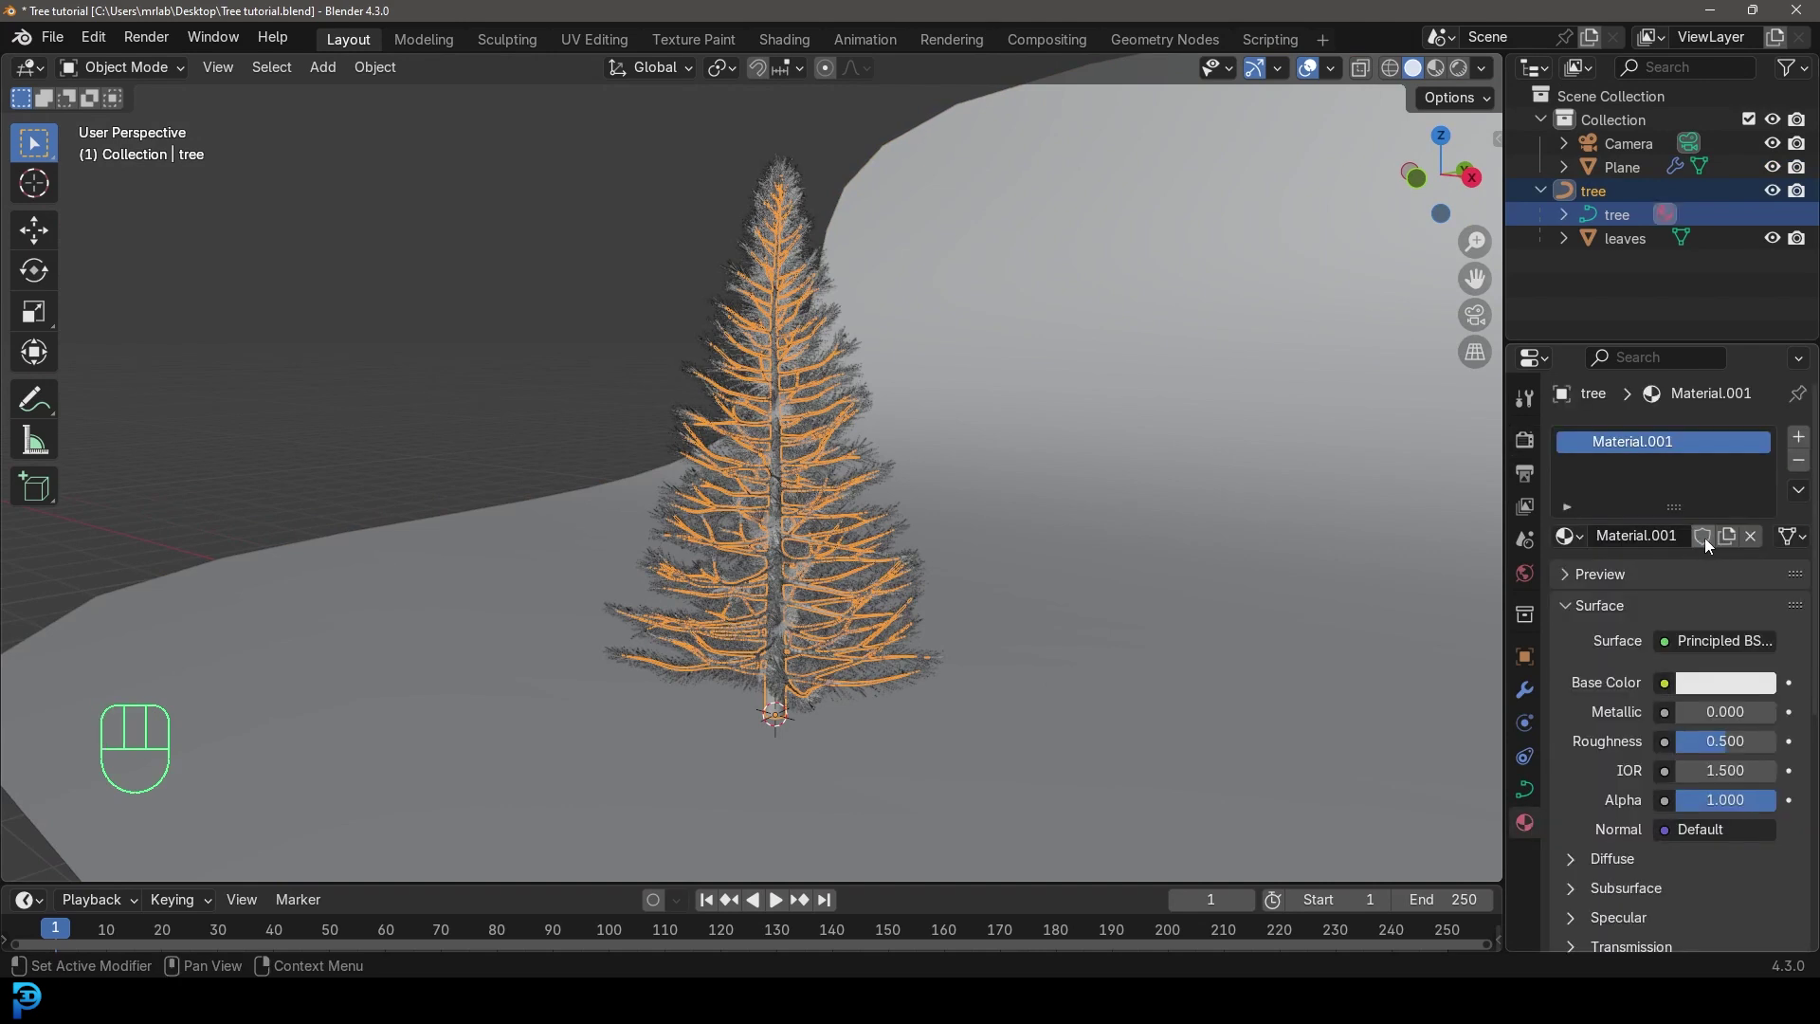
{"action": "double_click", "coordinate": [1665, 536]}
{"action": "type", "text": "Bark"}
{"action": "key", "text": "Return"}
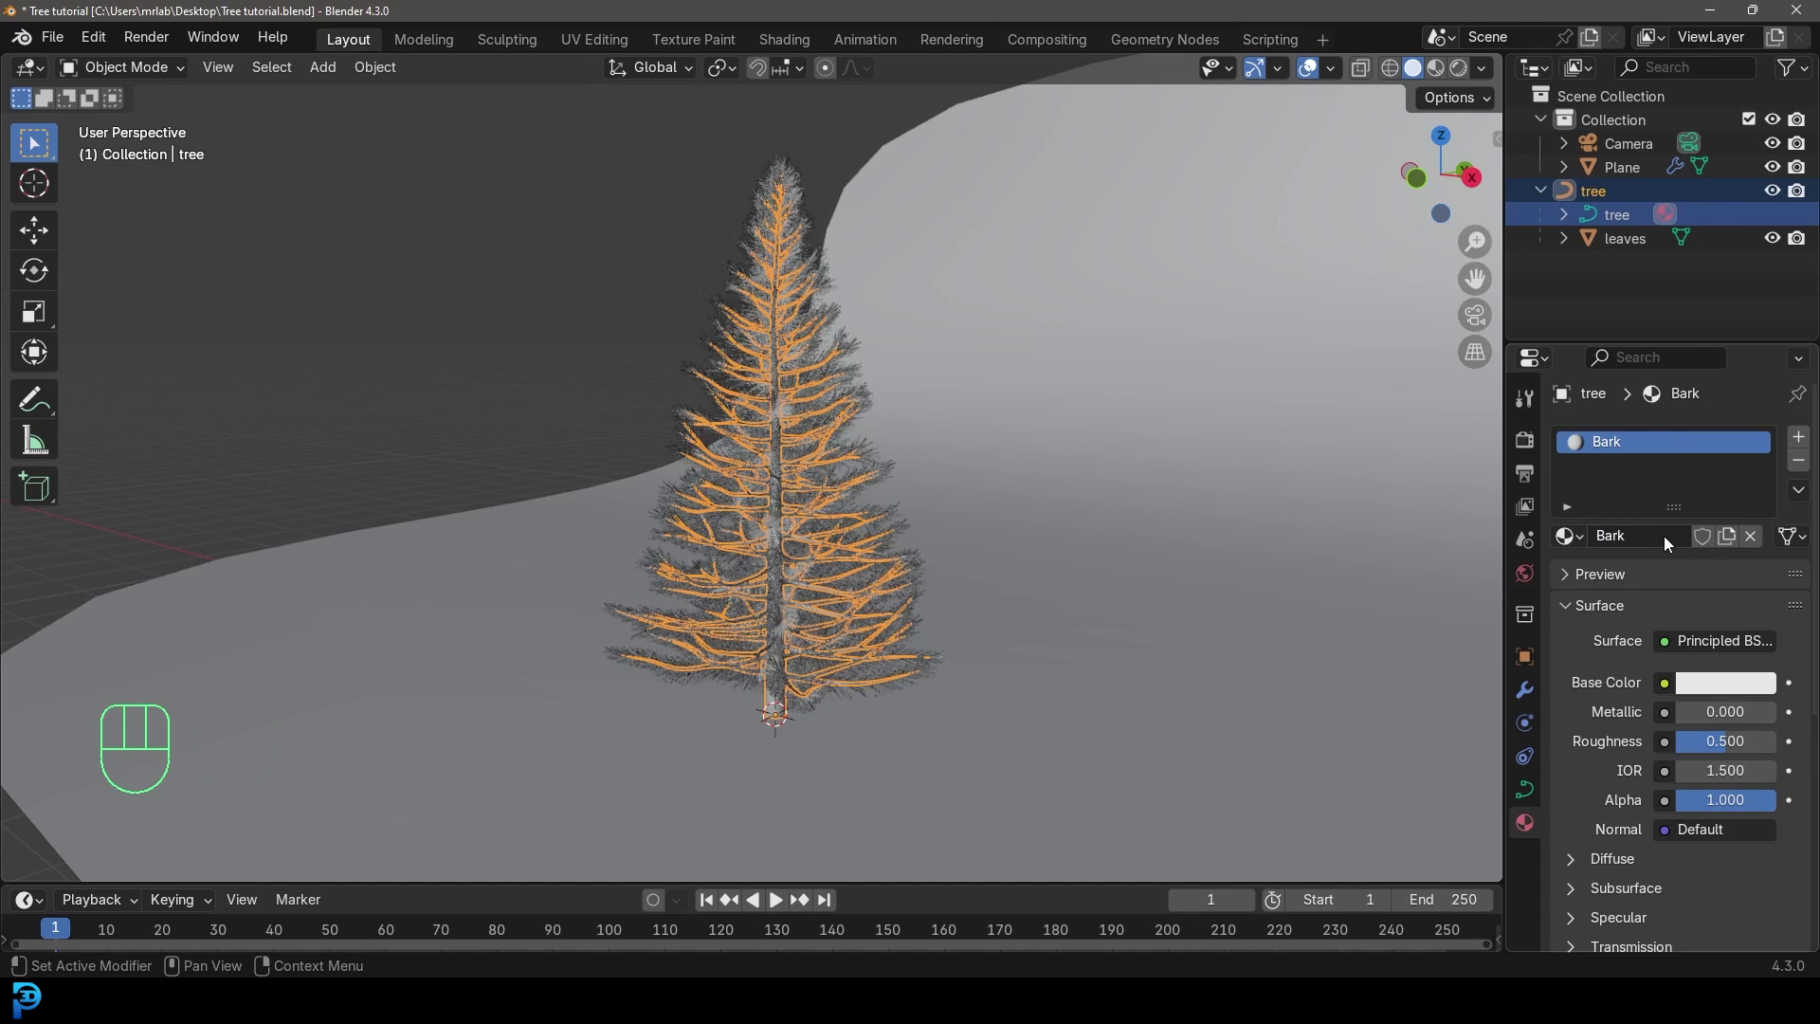
Set the Bark material's viewport display color to a dark brown
{"action": "left_click", "coordinate": [1602, 602]}
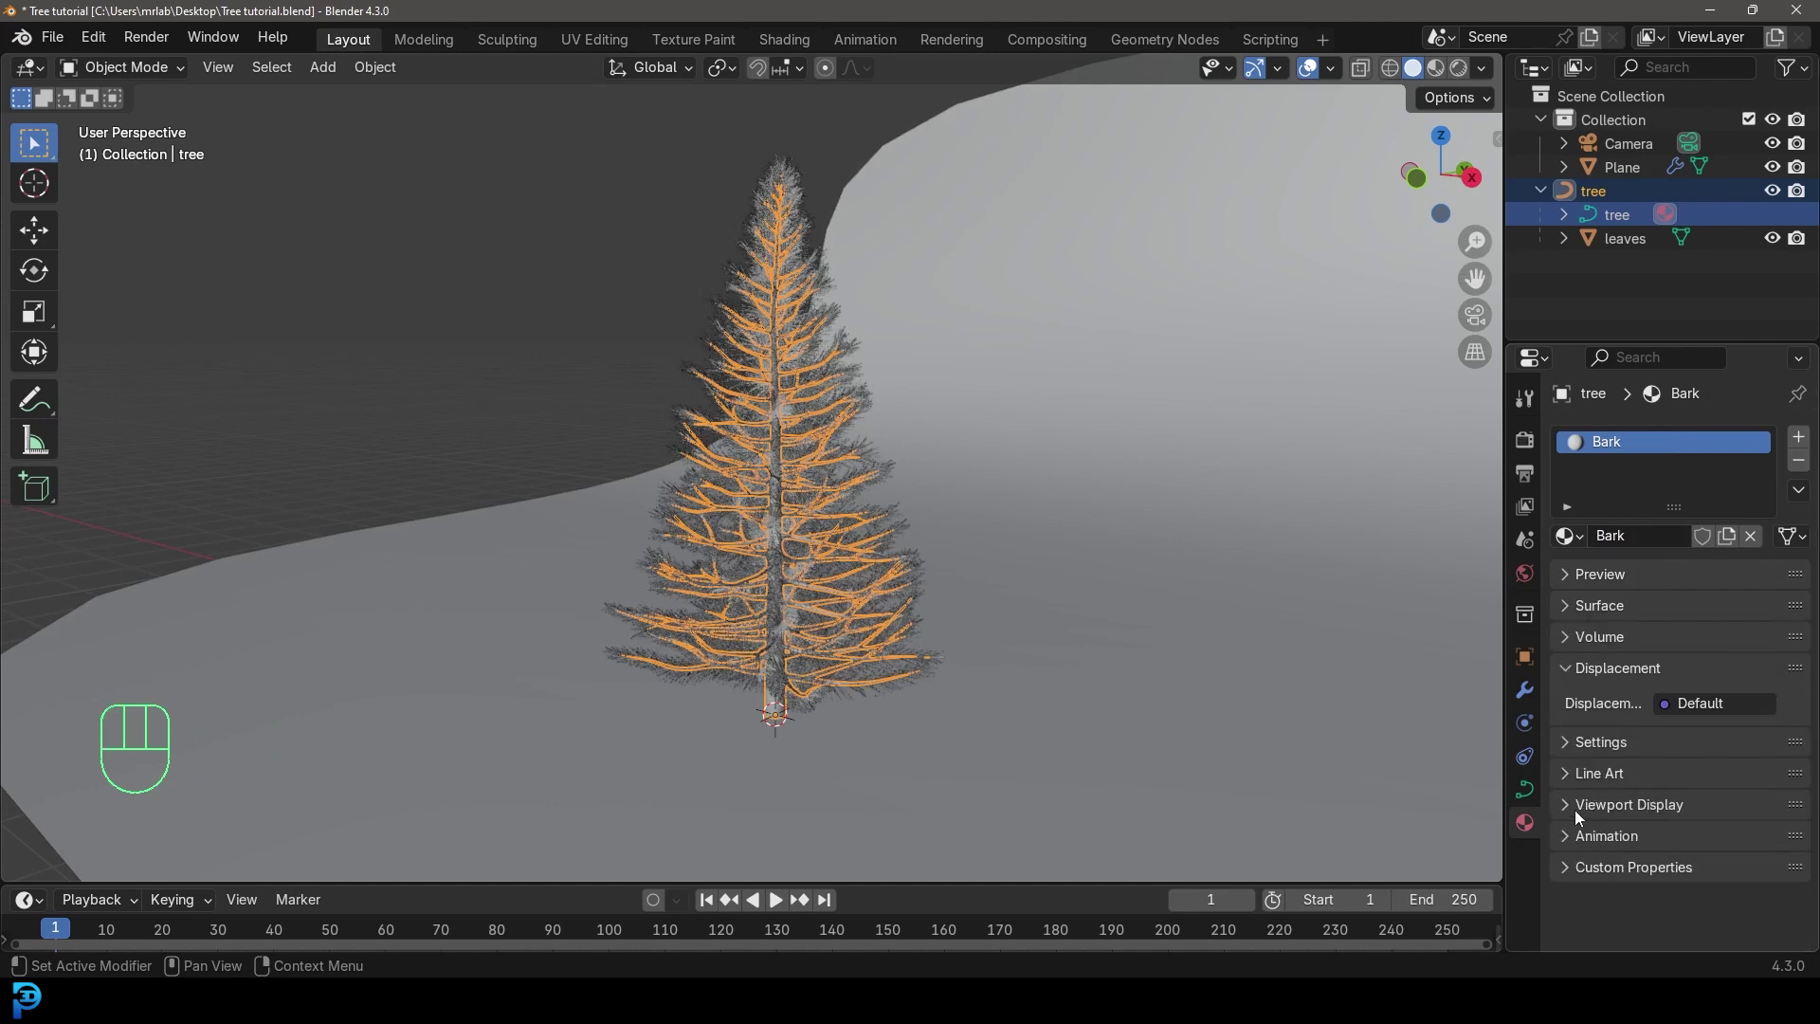
{"action": "left_click", "coordinate": [1573, 804]}
{"action": "left_click", "coordinate": [1685, 842]}
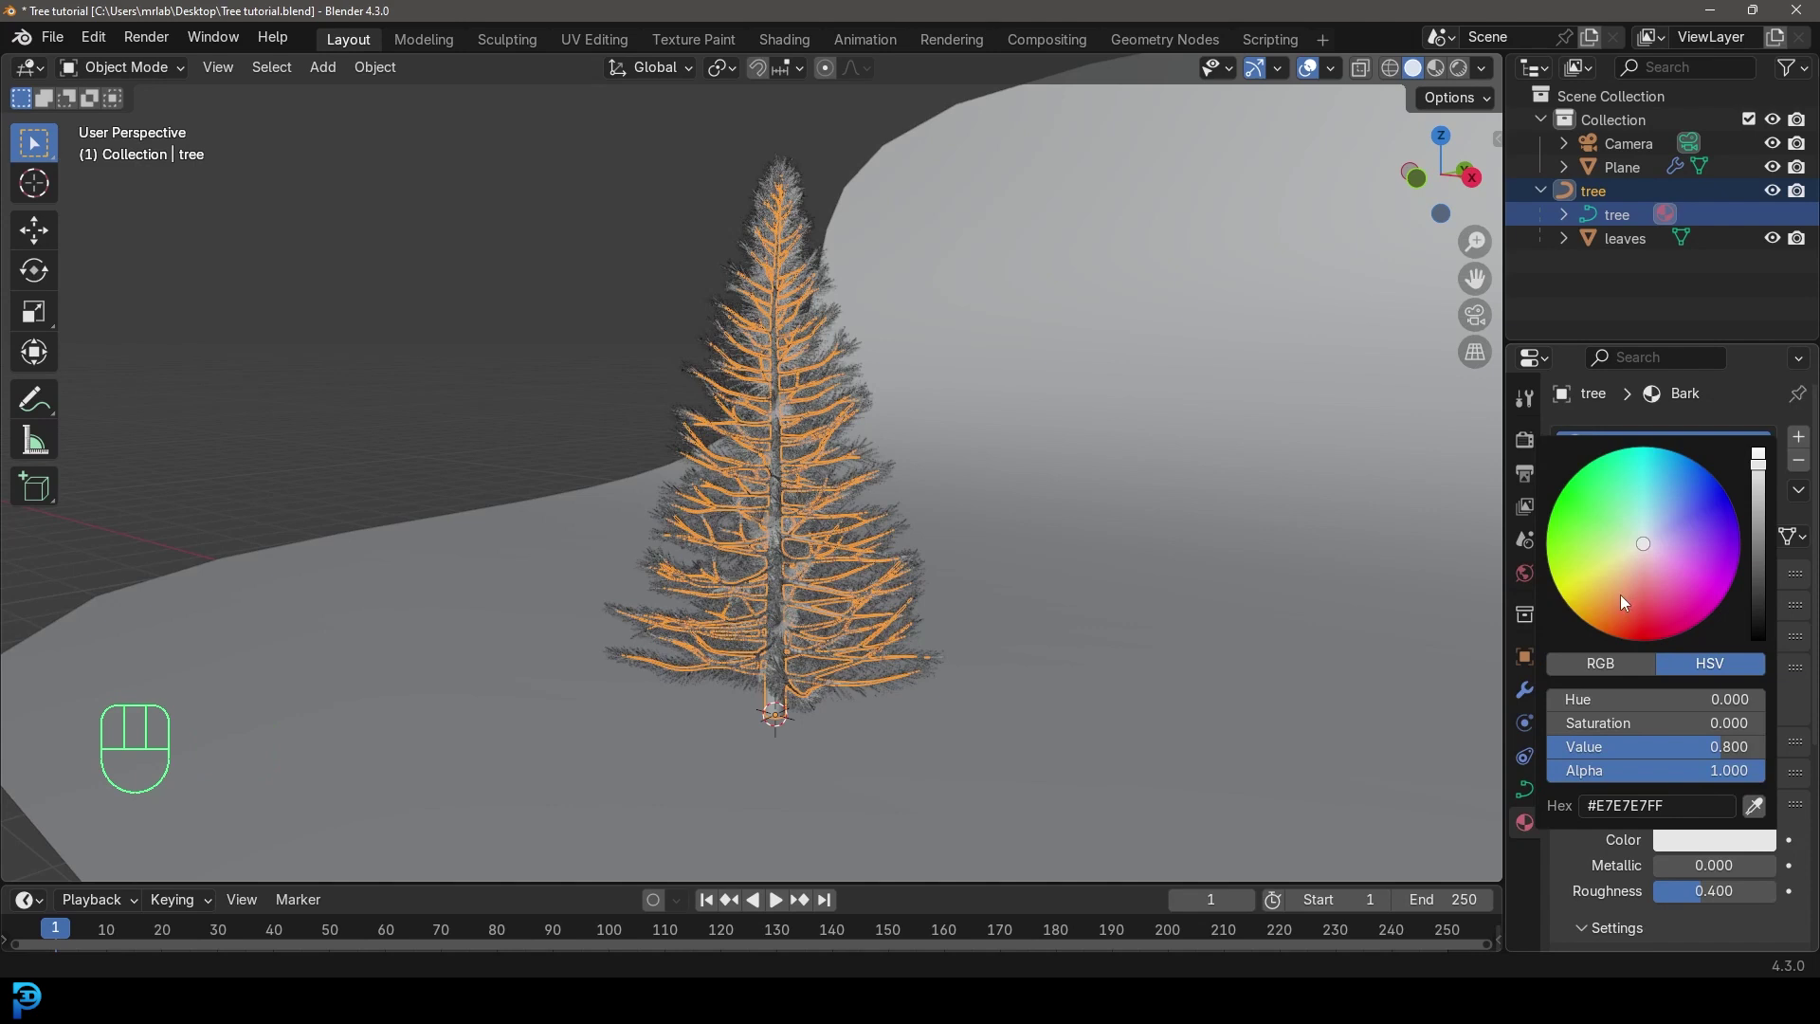
{"action": "left_click", "coordinate": [1619, 595]}
{"action": "left_click_drag", "start_coordinate": [1765, 530], "coordinate": [1761, 554]}
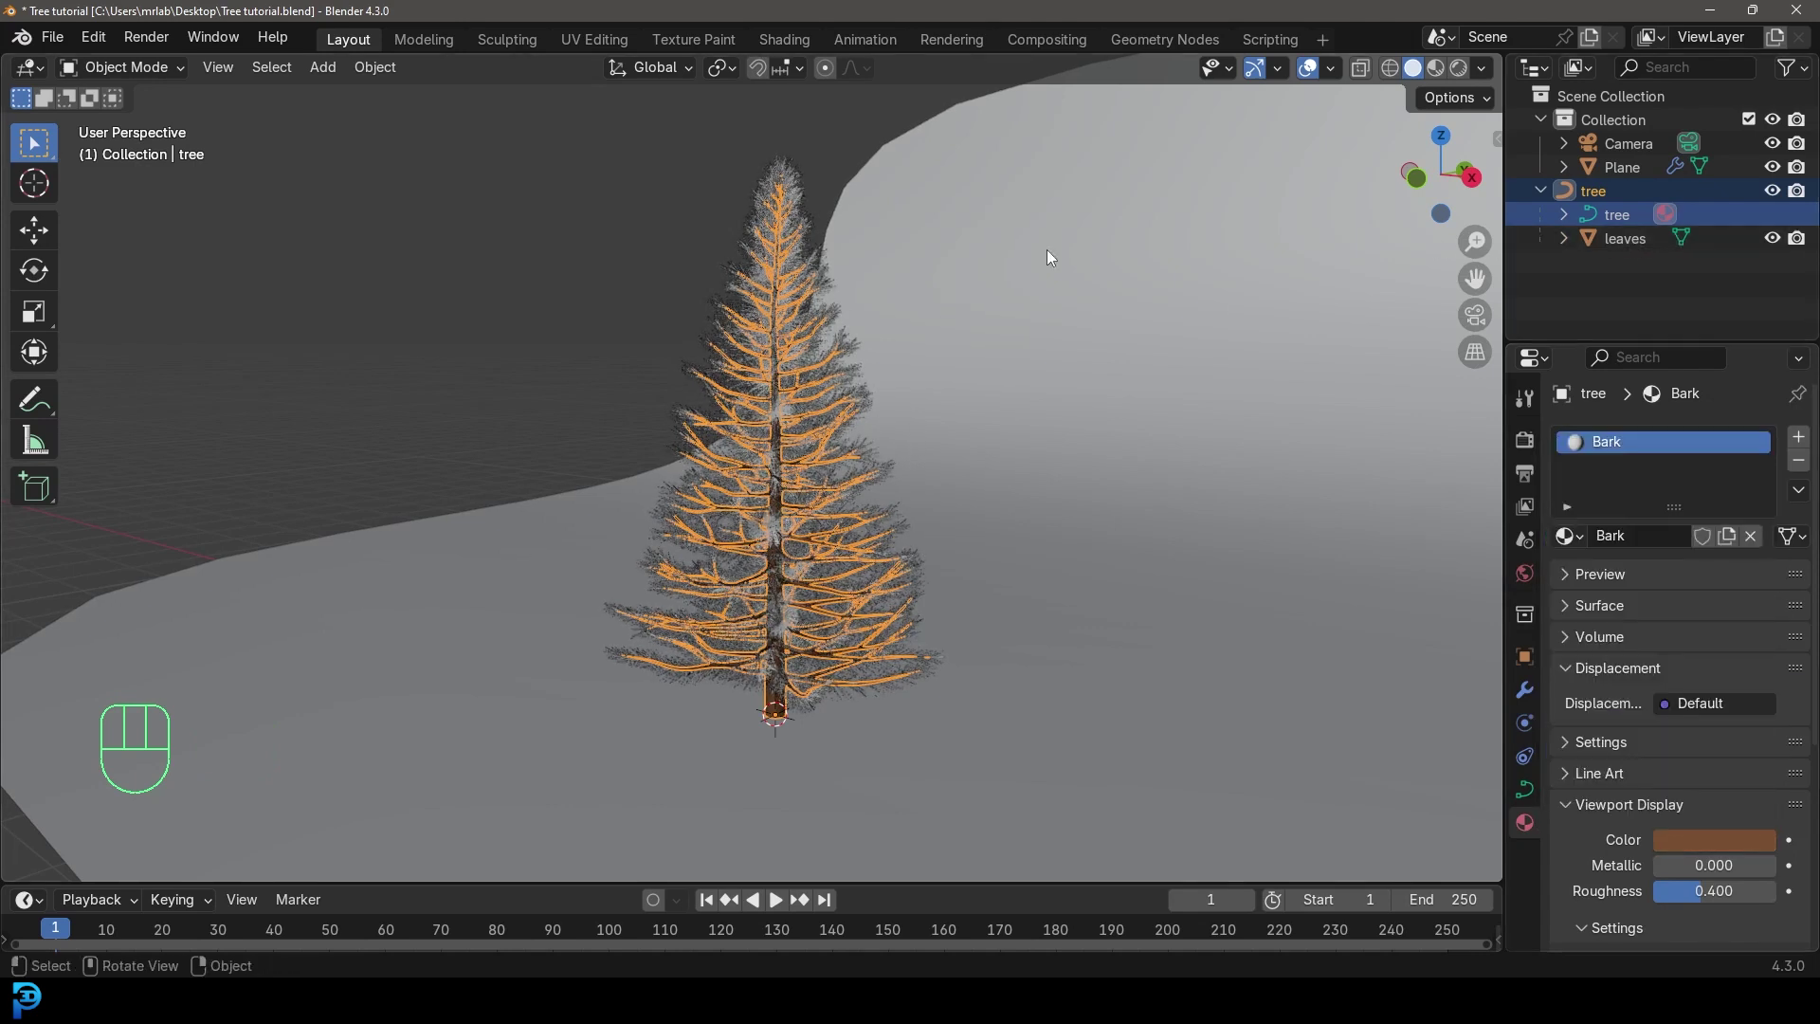
Create a new material for the leaves object and name it Leaves
{"action": "left_click", "coordinate": [1636, 237]}
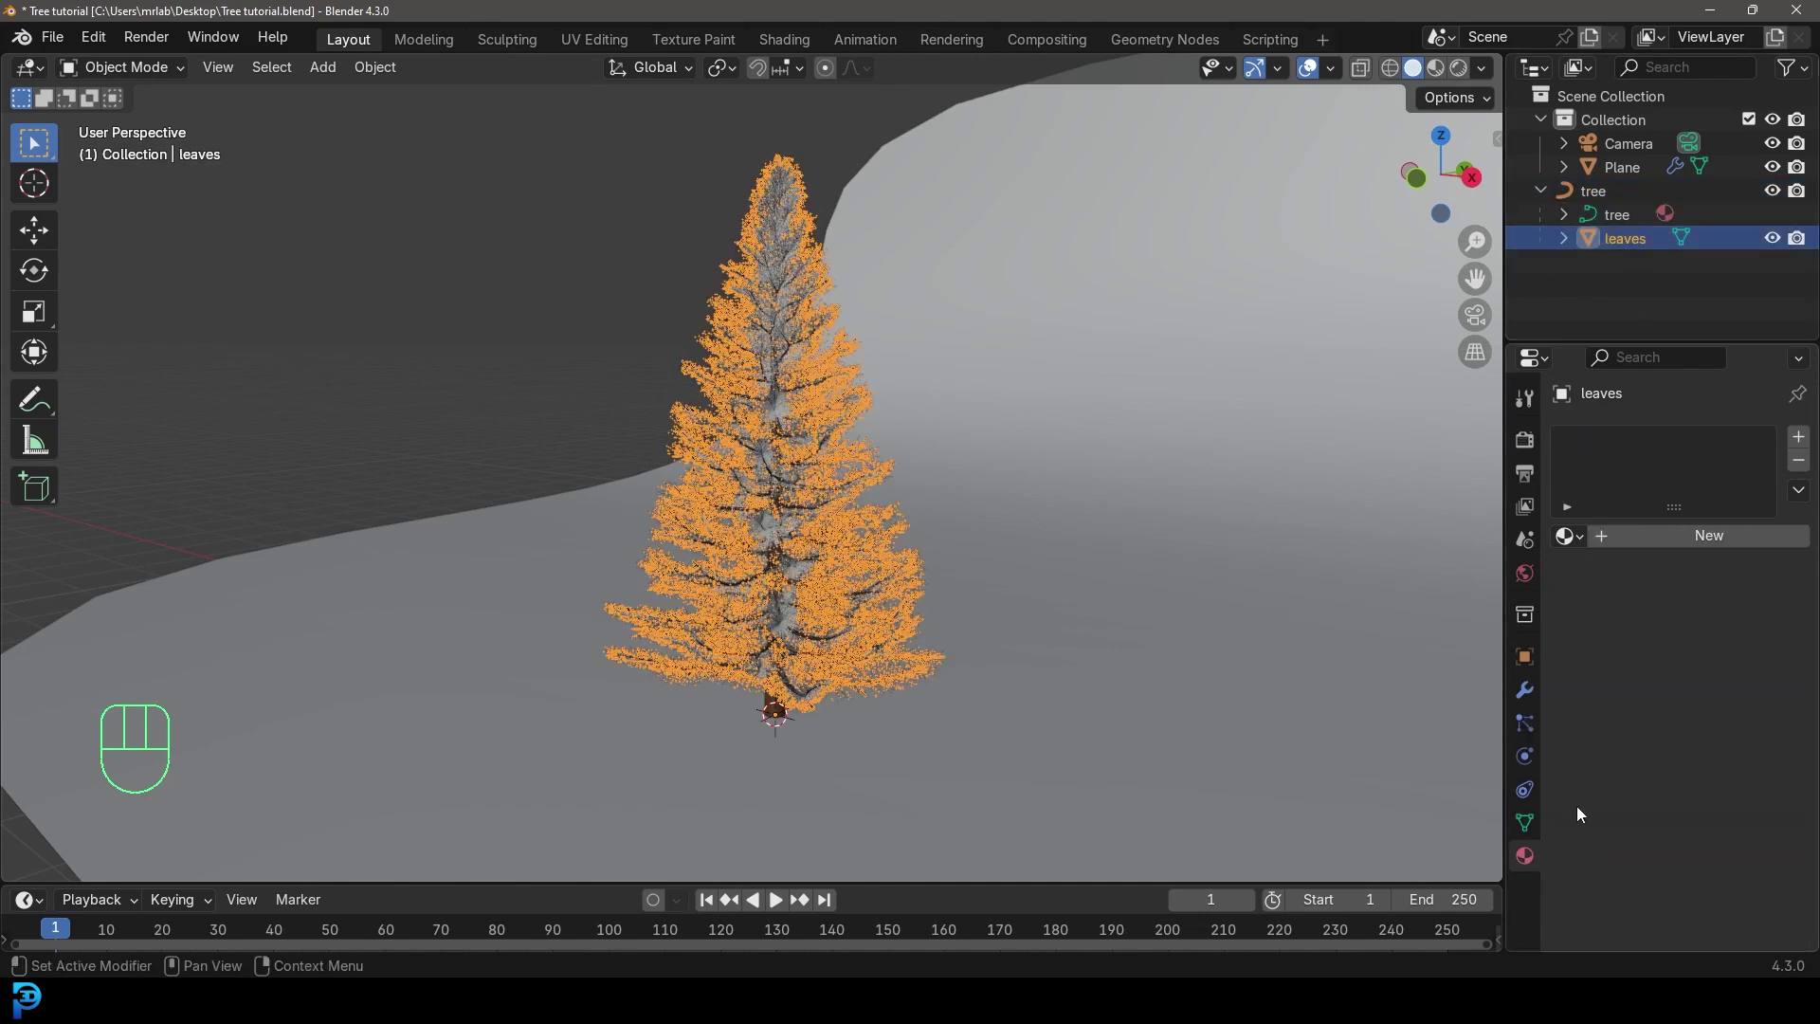
{"action": "left_click", "coordinate": [1698, 535]}
{"action": "double_click", "coordinate": [1673, 535]}
{"action": "type", "text": "Leaves"}
{"action": "key", "text": "Return"}
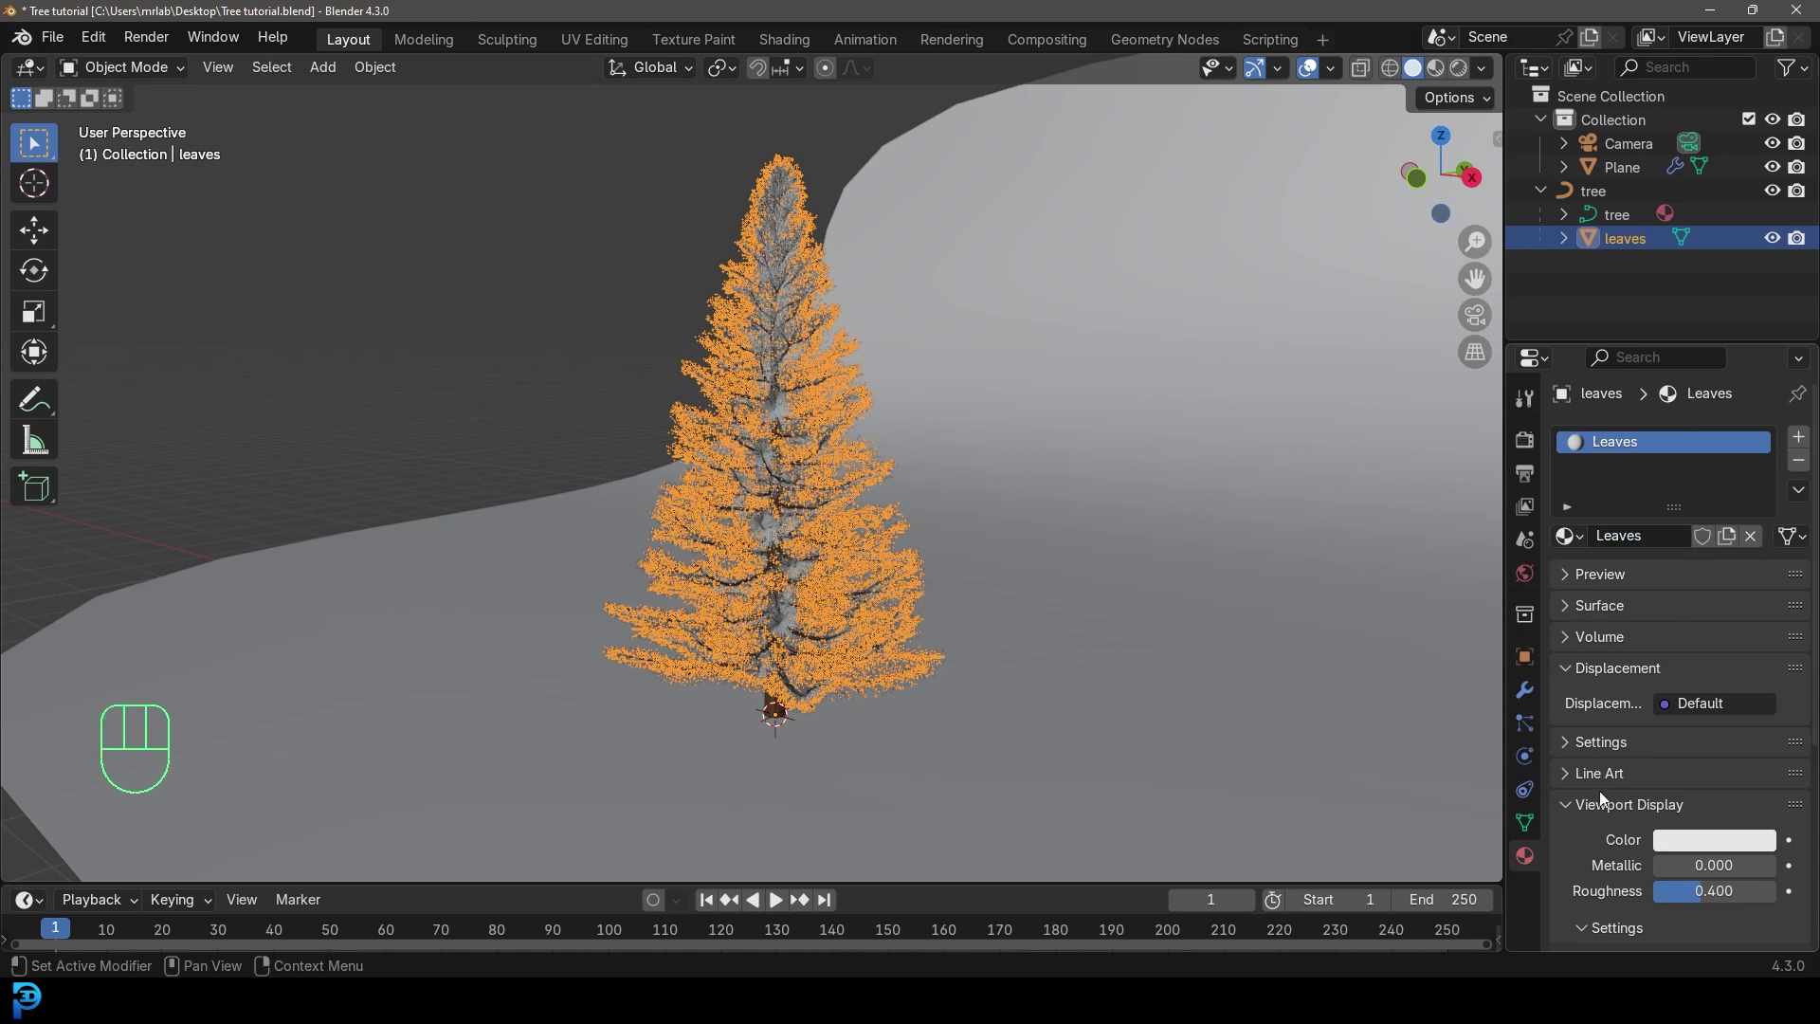
Set the Leaves material's viewport display color to a dark olive green and deselect everything
{"action": "left_click", "coordinate": [1710, 842]}
{"action": "left_click", "coordinate": [1590, 559]}
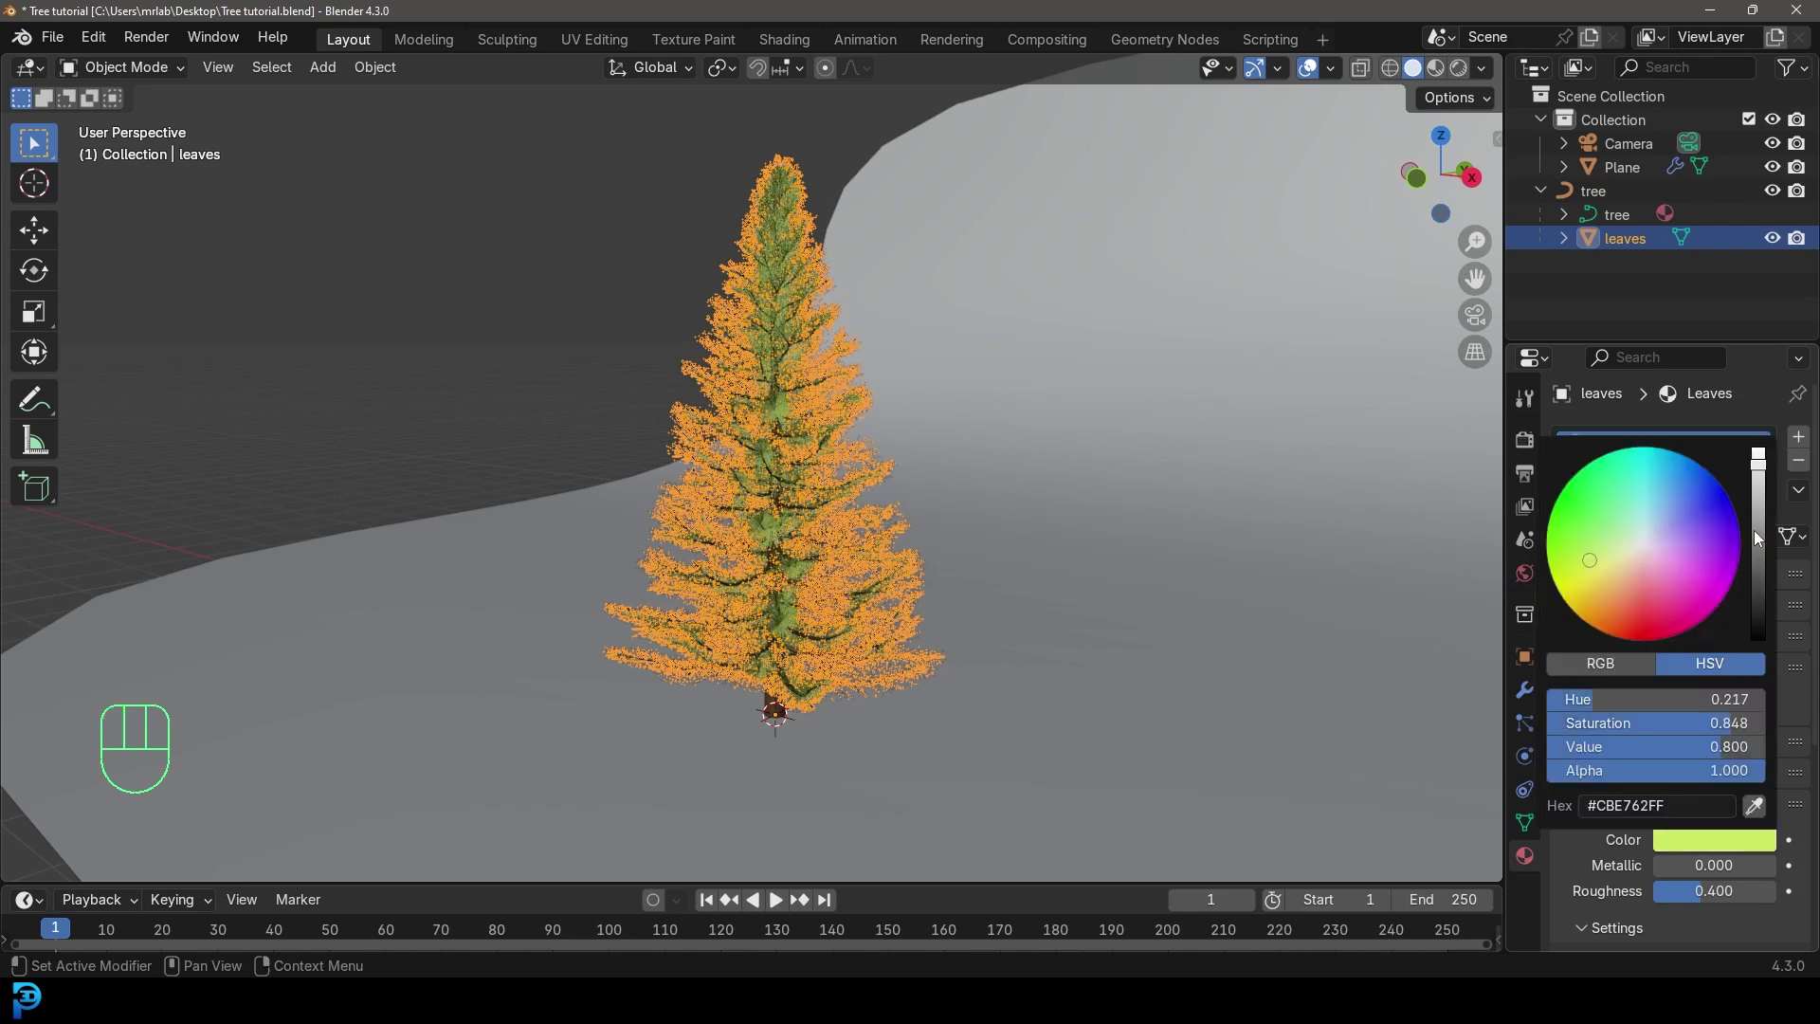
{"action": "left_click_drag", "start_coordinate": [1749, 529], "coordinate": [1758, 541]}
{"action": "key", "text": "alt+a"}
Examine the coloured bark and leaves on the tree from the front, both close up and from a distance
{"action": "middle_click_drag", "start_coordinate": [821, 484], "coordinate": [701, 355]}
{"action": "key", "text": "KP_1"}
{"action": "scroll", "coordinate": [904, 464], "scroll_direction": "up", "scroll_amount": 5}
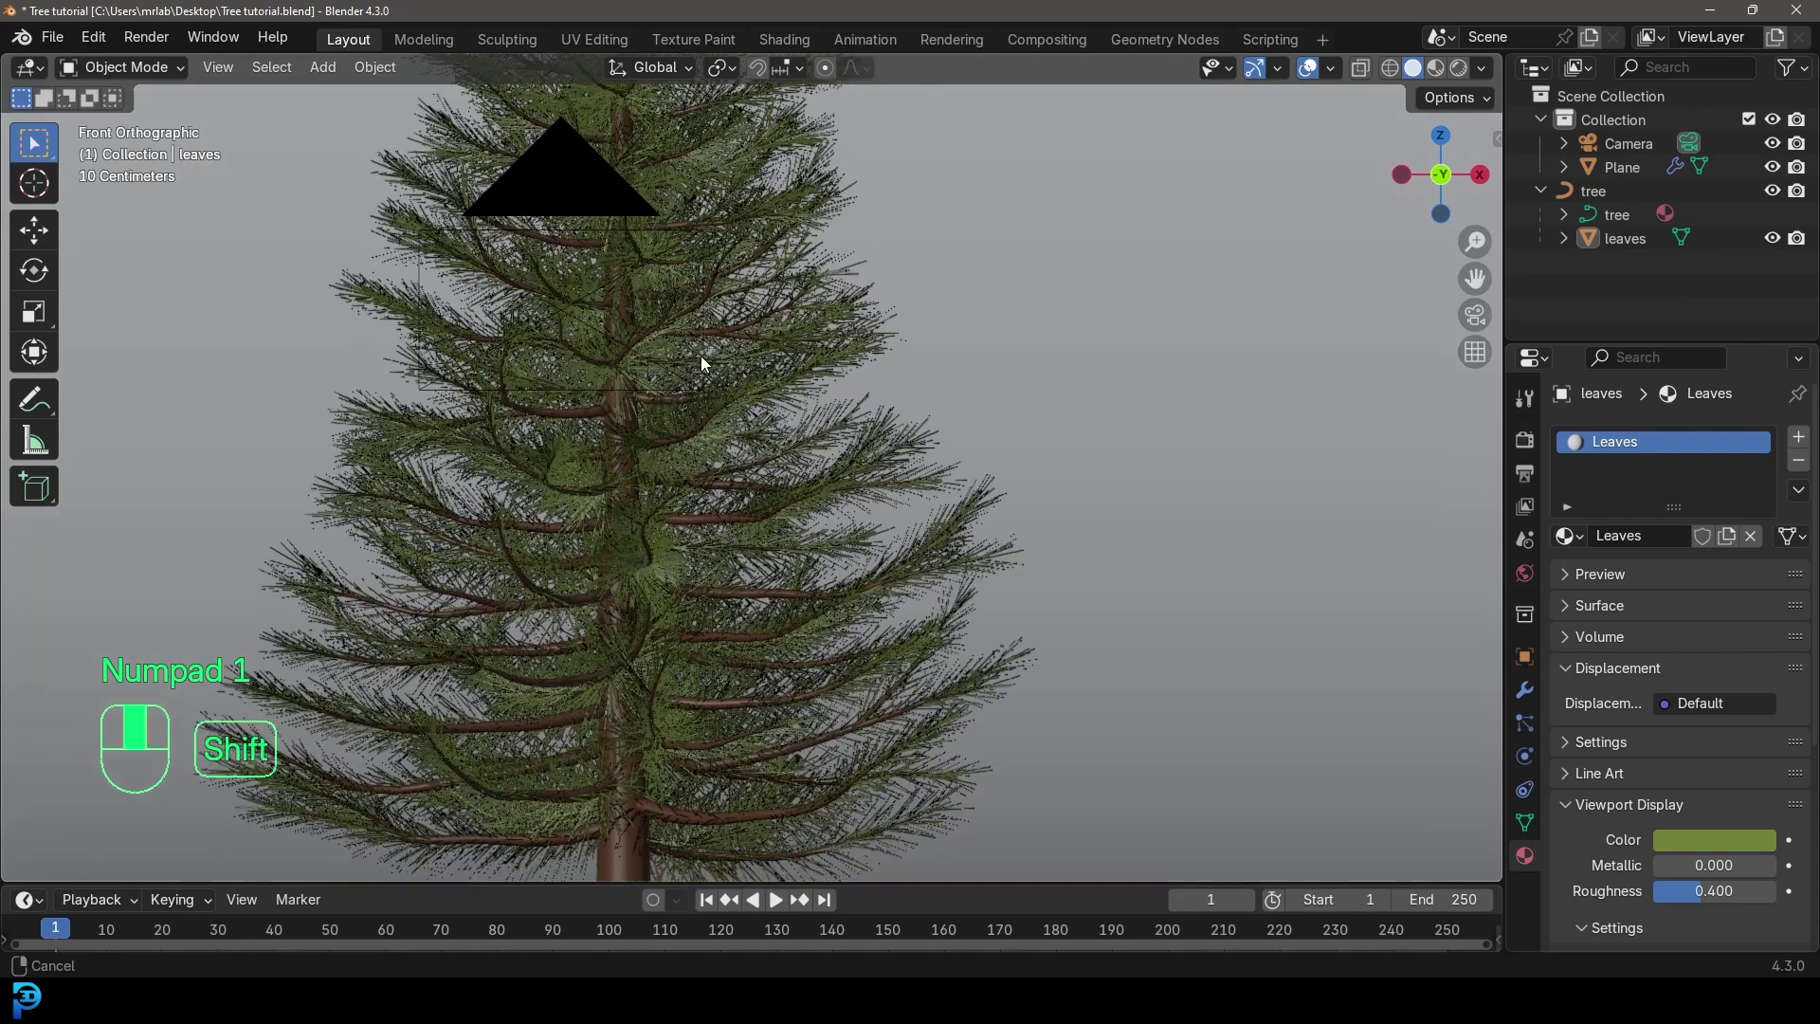
{"action": "scroll", "coordinate": [741, 381], "scroll_direction": "up", "scroll_amount": 2}
{"action": "scroll", "coordinate": [714, 380], "scroll_direction": "down", "scroll_amount": 4}
{"action": "middle_click_drag", "start_coordinate": [688, 486], "coordinate": [633, 457], "text": "shift"}
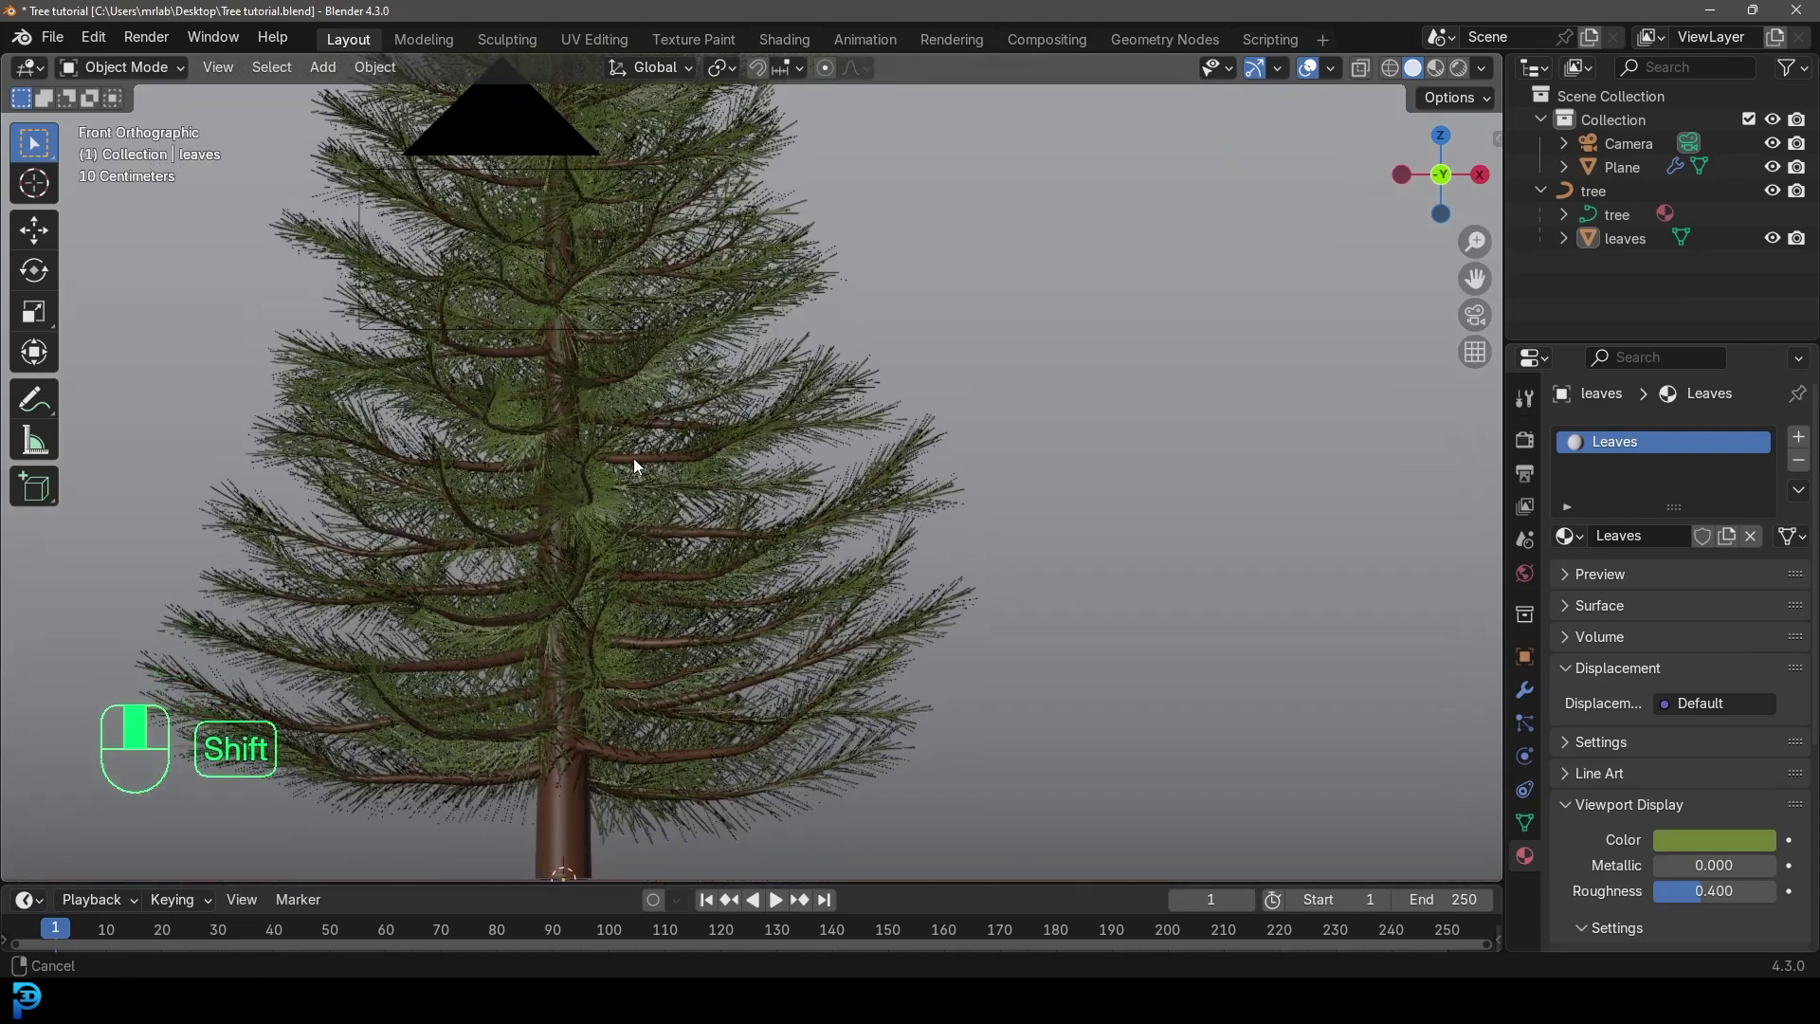
{"action": "scroll", "coordinate": [701, 474], "scroll_direction": "down", "scroll_amount": 6}
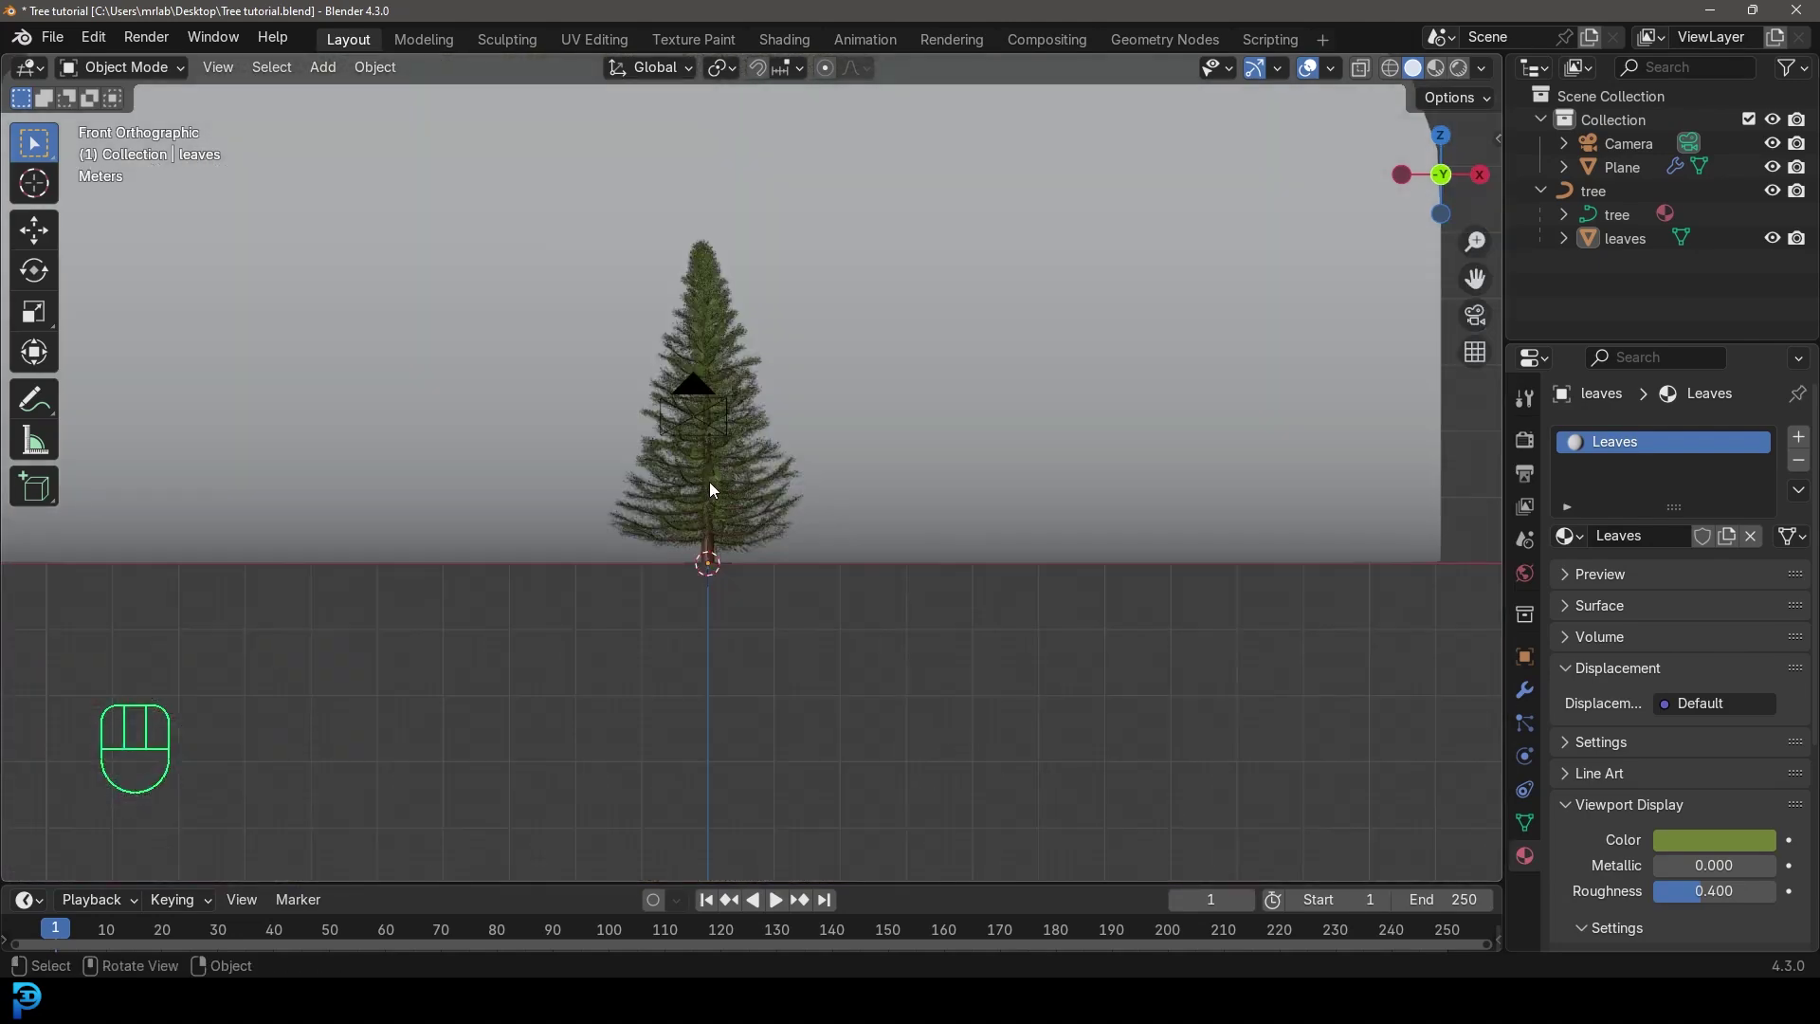
{"action": "scroll", "coordinate": [711, 482], "scroll_direction": "down", "scroll_amount": 3}
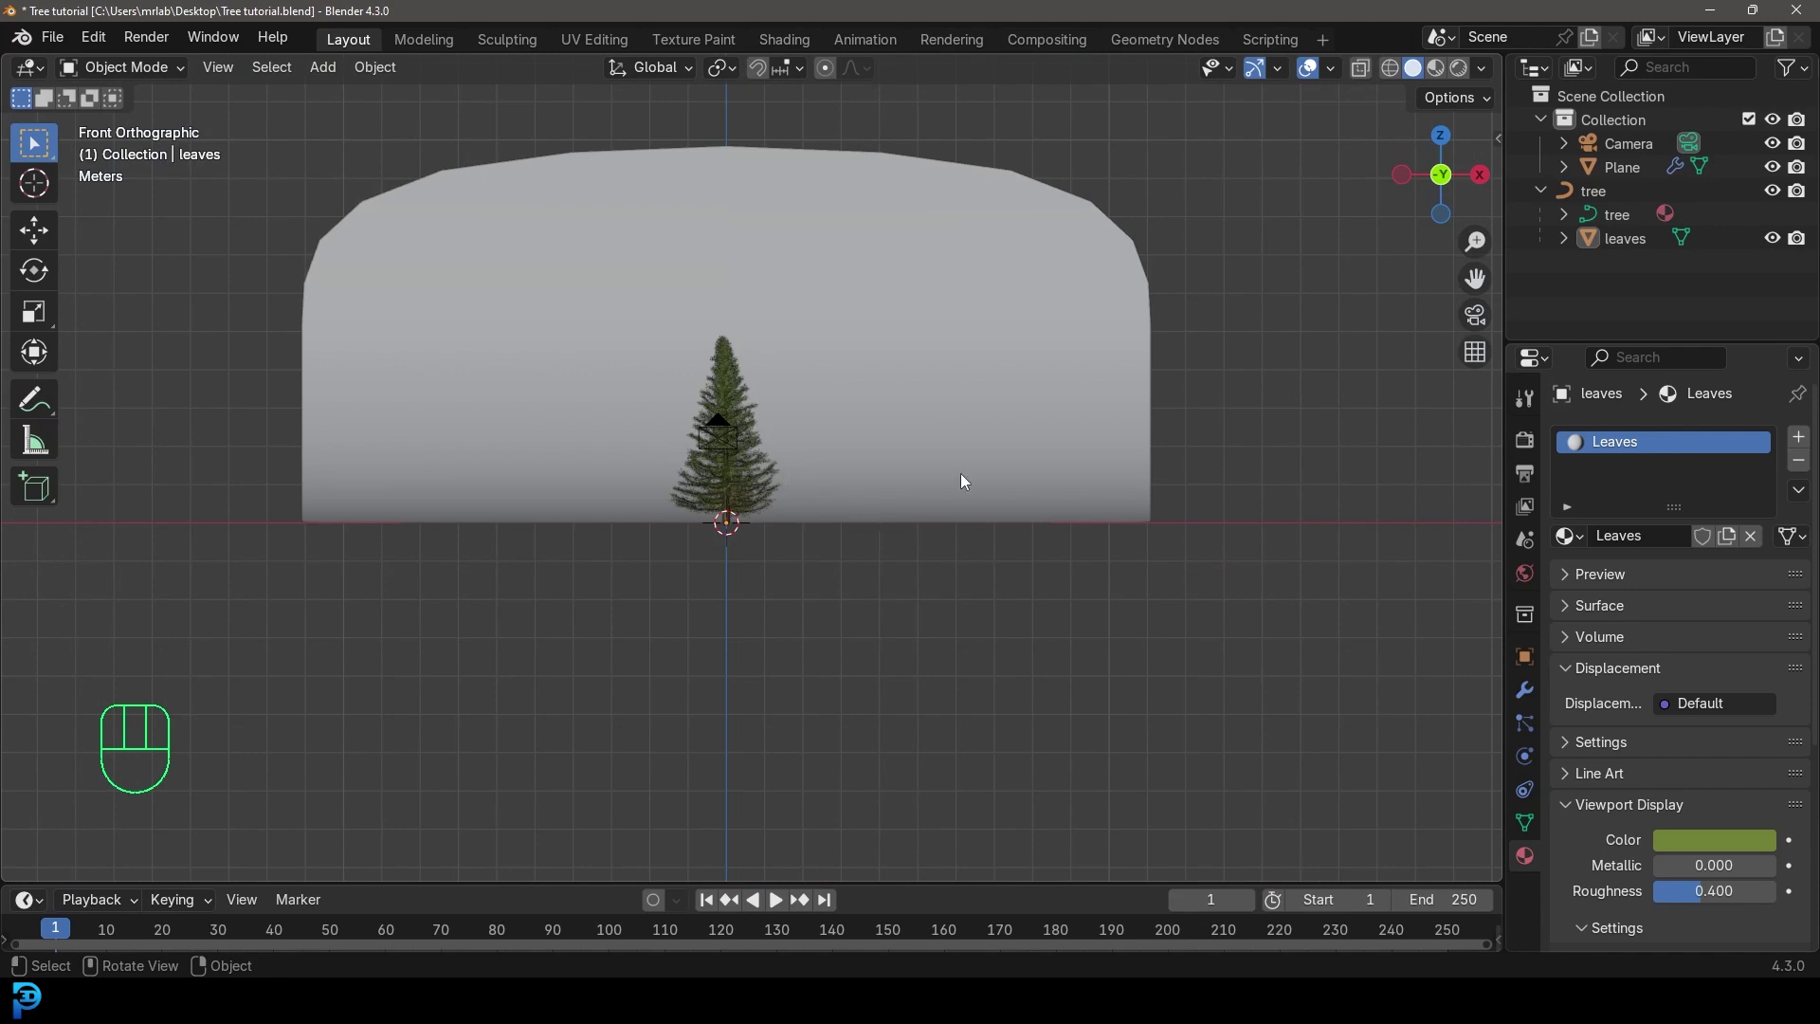
Hide every object in the scene and add a UV sphere at the world origin
{"action": "key", "text": "a"}
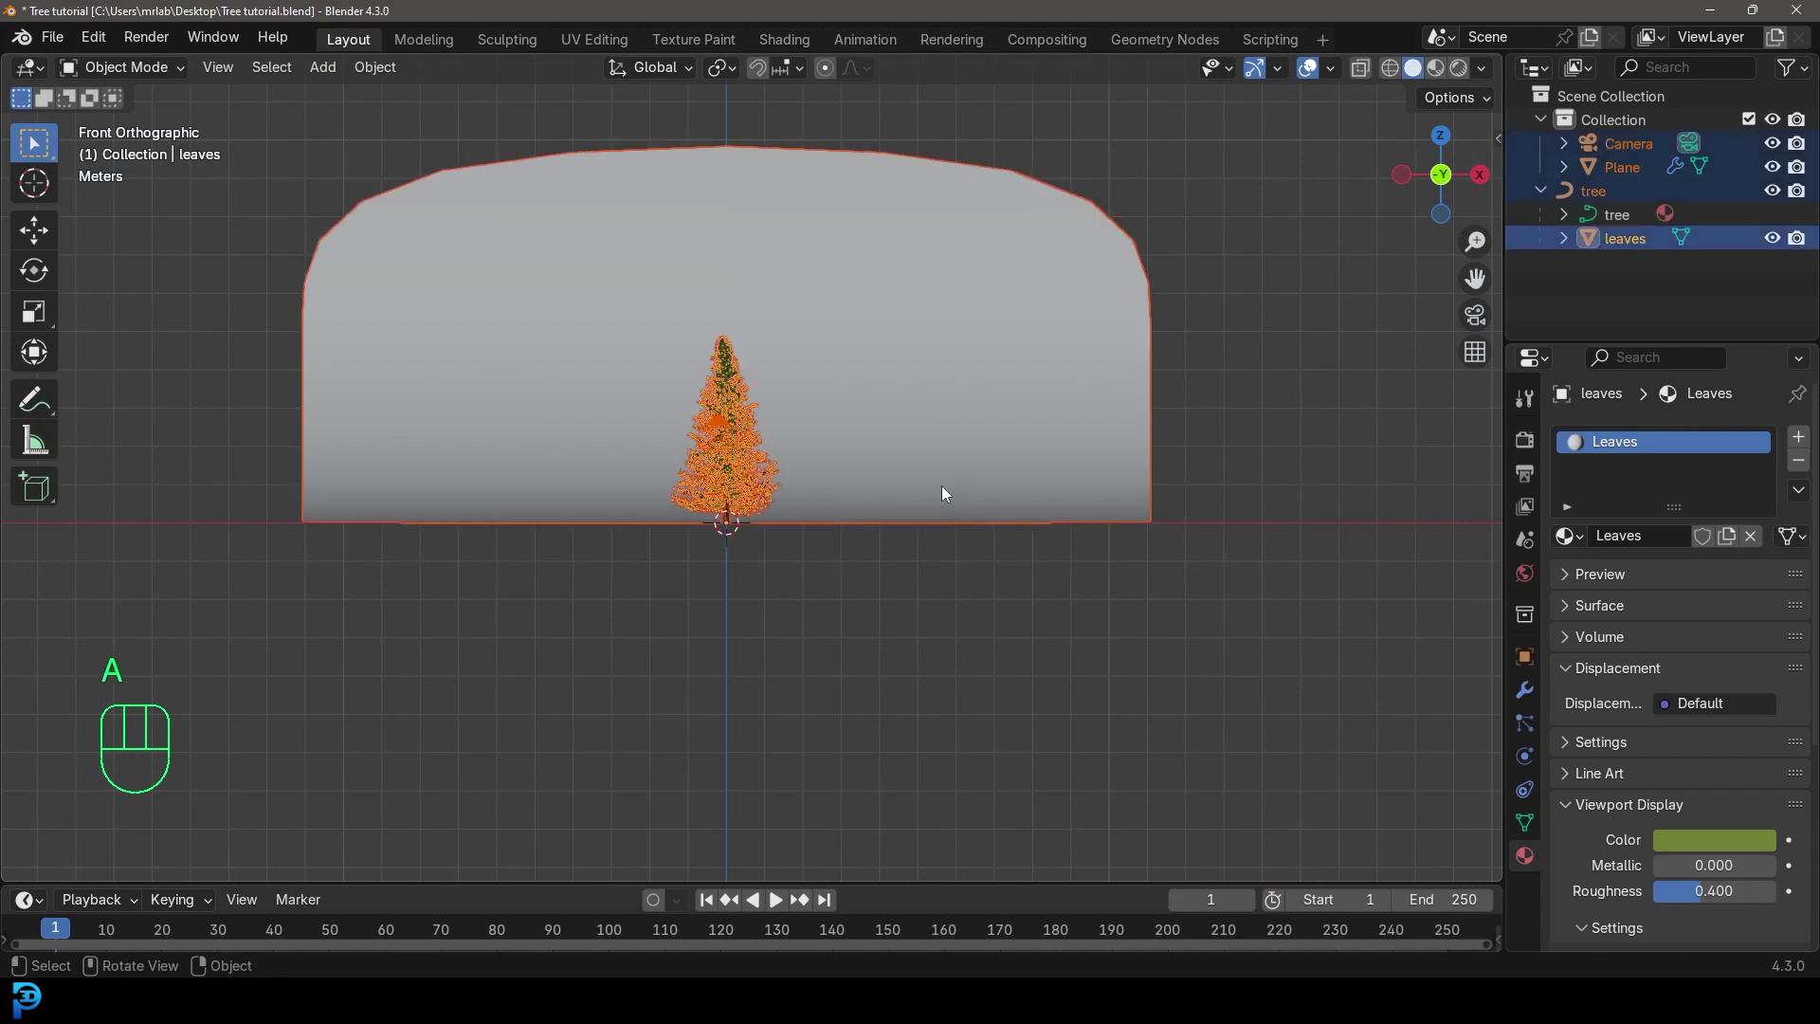
{"action": "key", "text": "h"}
{"action": "scroll", "coordinate": [739, 465], "scroll_direction": "up", "scroll_amount": 6}
{"action": "middle_click_drag", "start_coordinate": [711, 538], "coordinate": [846, 453], "text": "shift"}
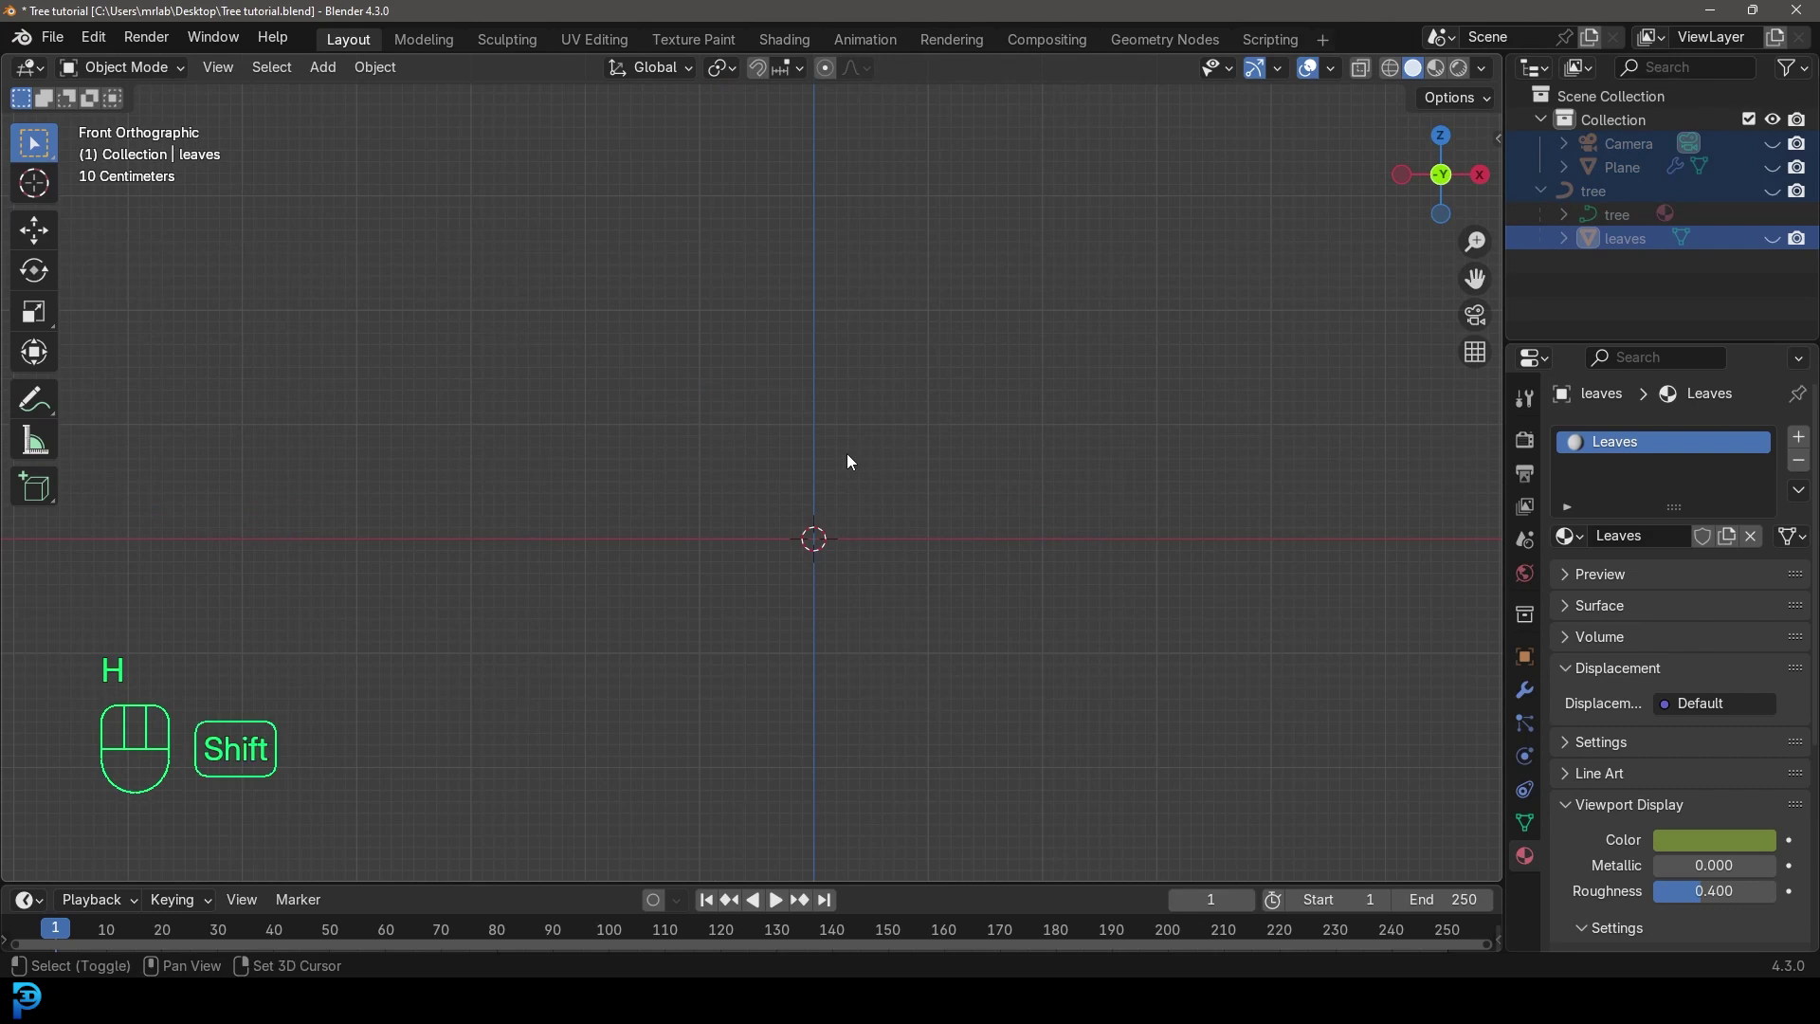
{"action": "key", "text": "shift+a"}
{"action": "mouse_move", "coordinate": [845, 453]}
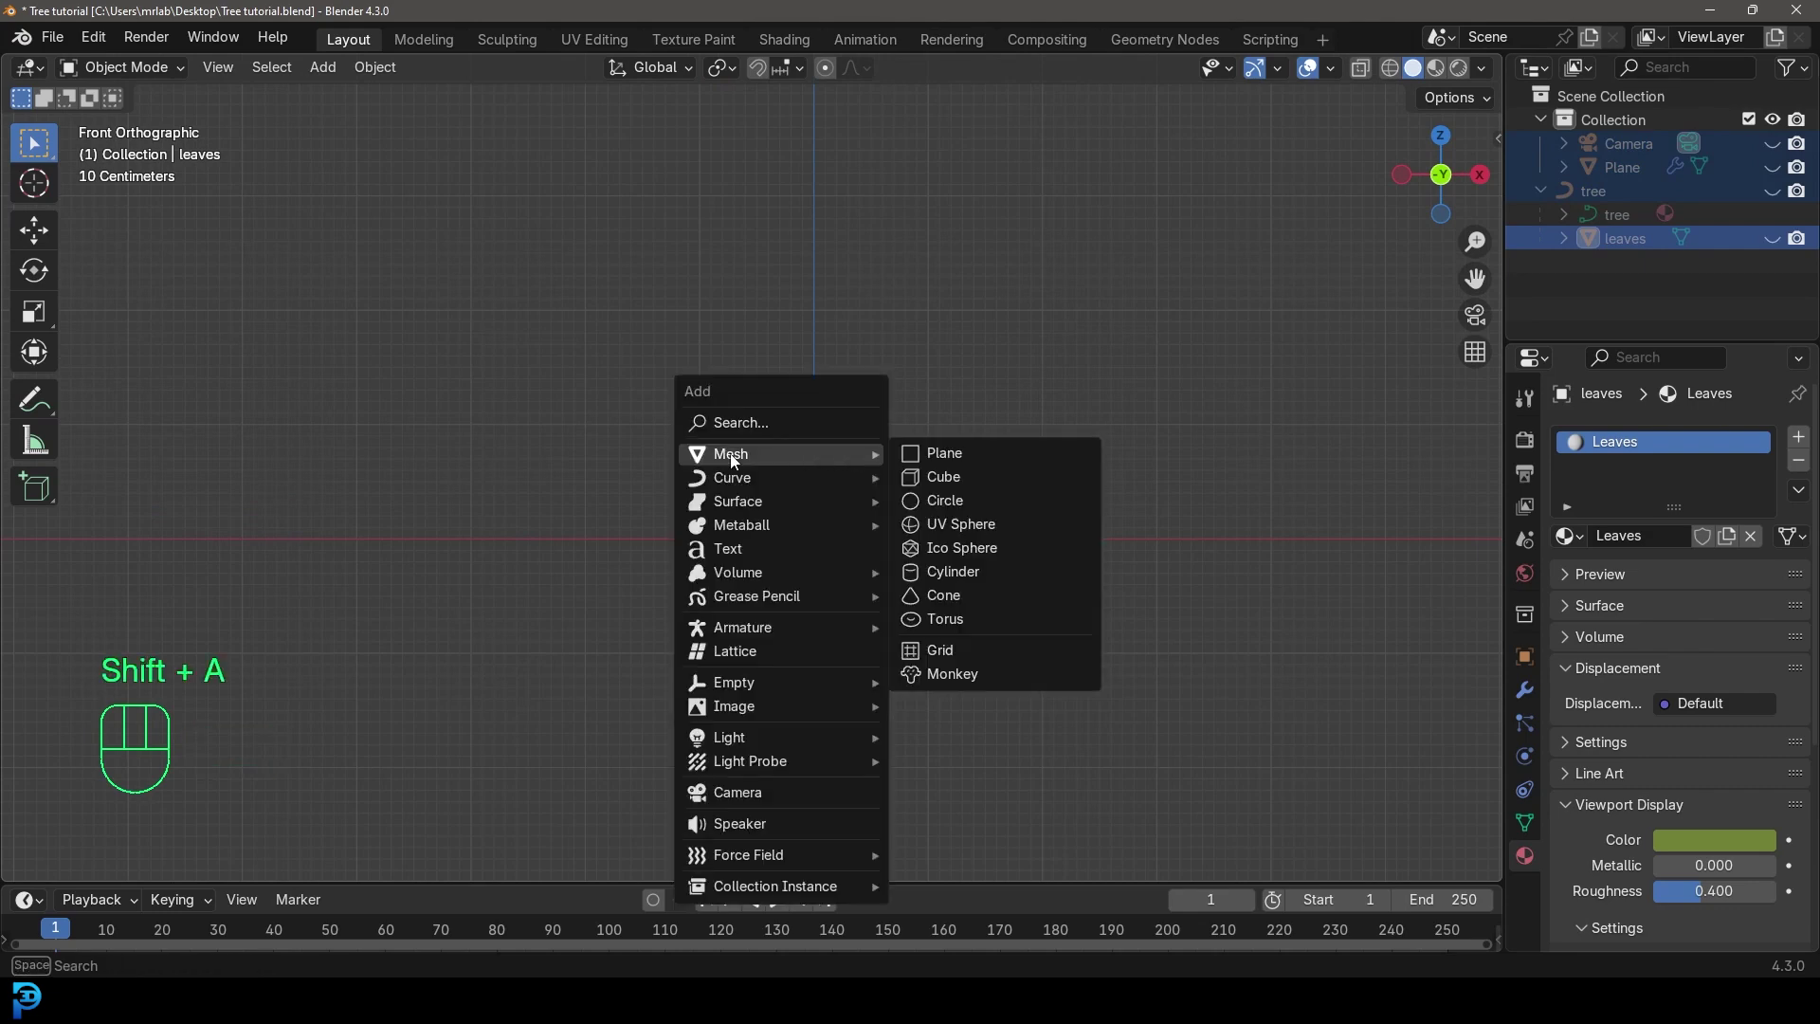
{"action": "left_click", "coordinate": [948, 524]}
{"action": "middle_click_drag", "start_coordinate": [950, 537], "coordinate": [851, 468], "text": "shift"}
{"action": "scroll", "coordinate": [817, 453], "scroll_direction": "up", "scroll_amount": 3}
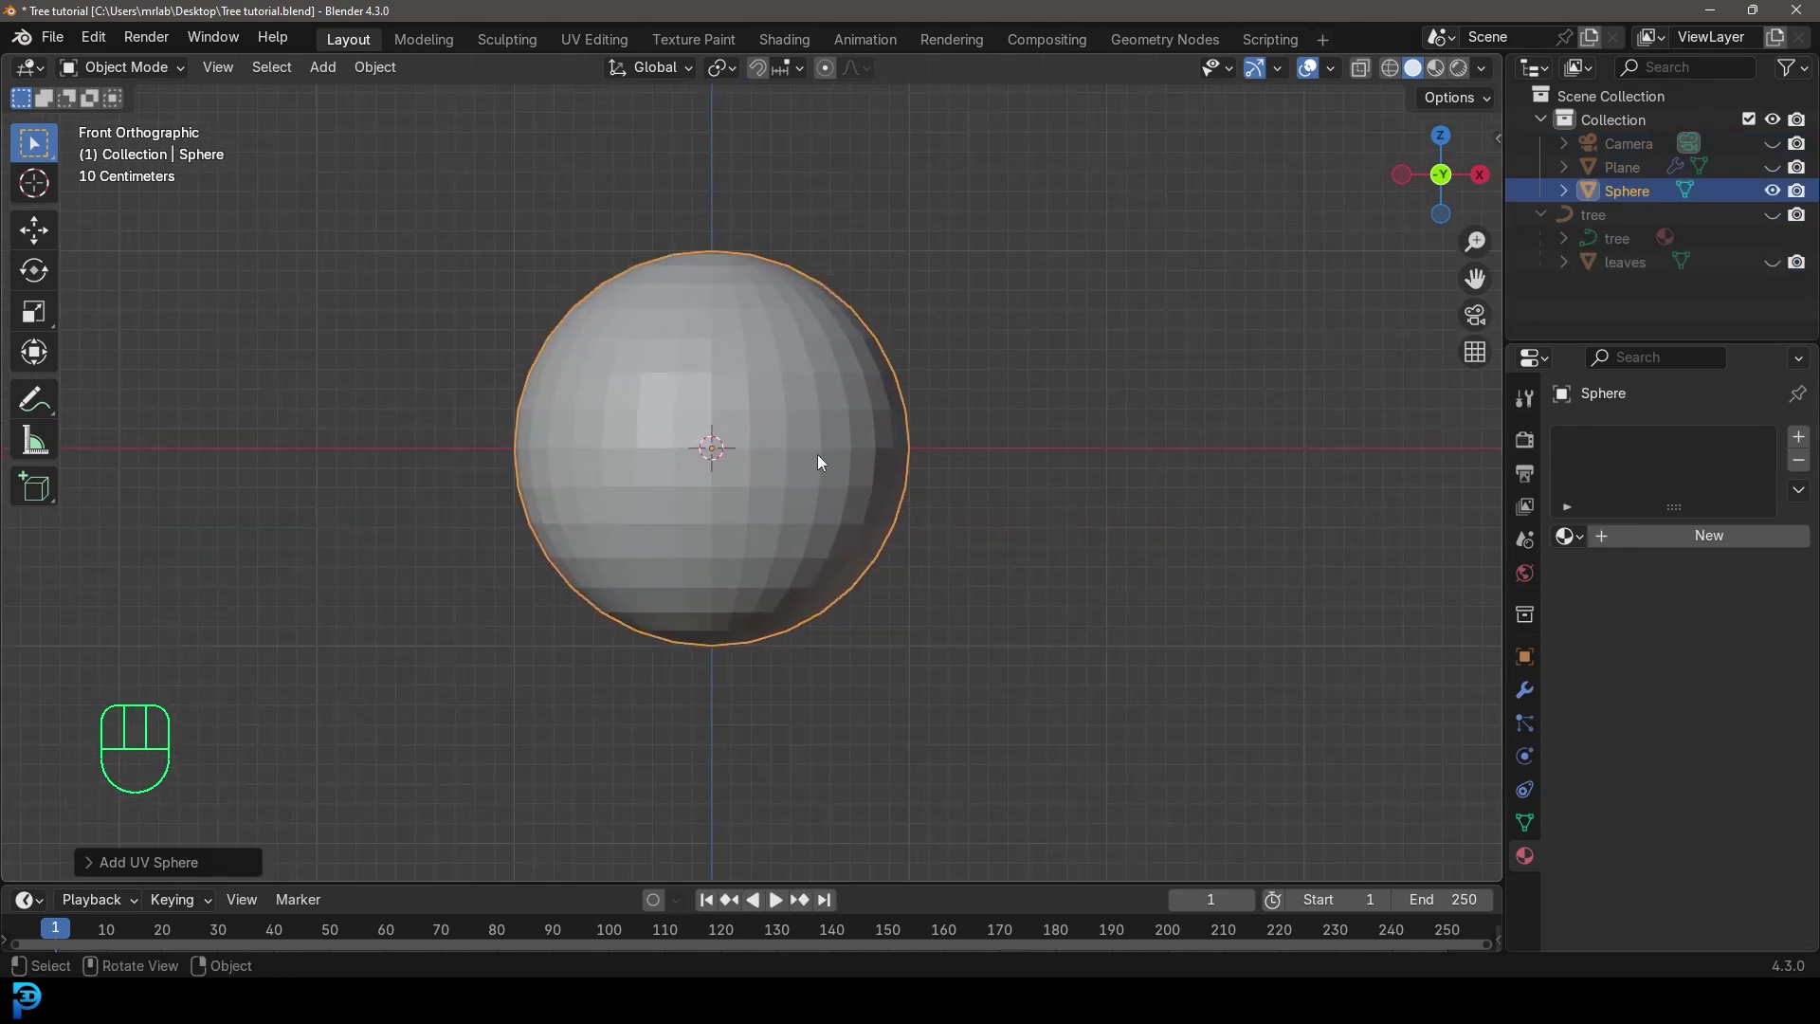
Duplicate in place the second edge loop below the sphere's top pole as the base of an ornament cap
{"action": "key", "text": "Tab"}
{"action": "middle_click_drag", "start_coordinate": [817, 345], "coordinate": [765, 472], "text": "shift"}
{"action": "scroll", "coordinate": [764, 472], "scroll_direction": "up", "scroll_amount": 2}
{"action": "key", "text": "alt+a"}
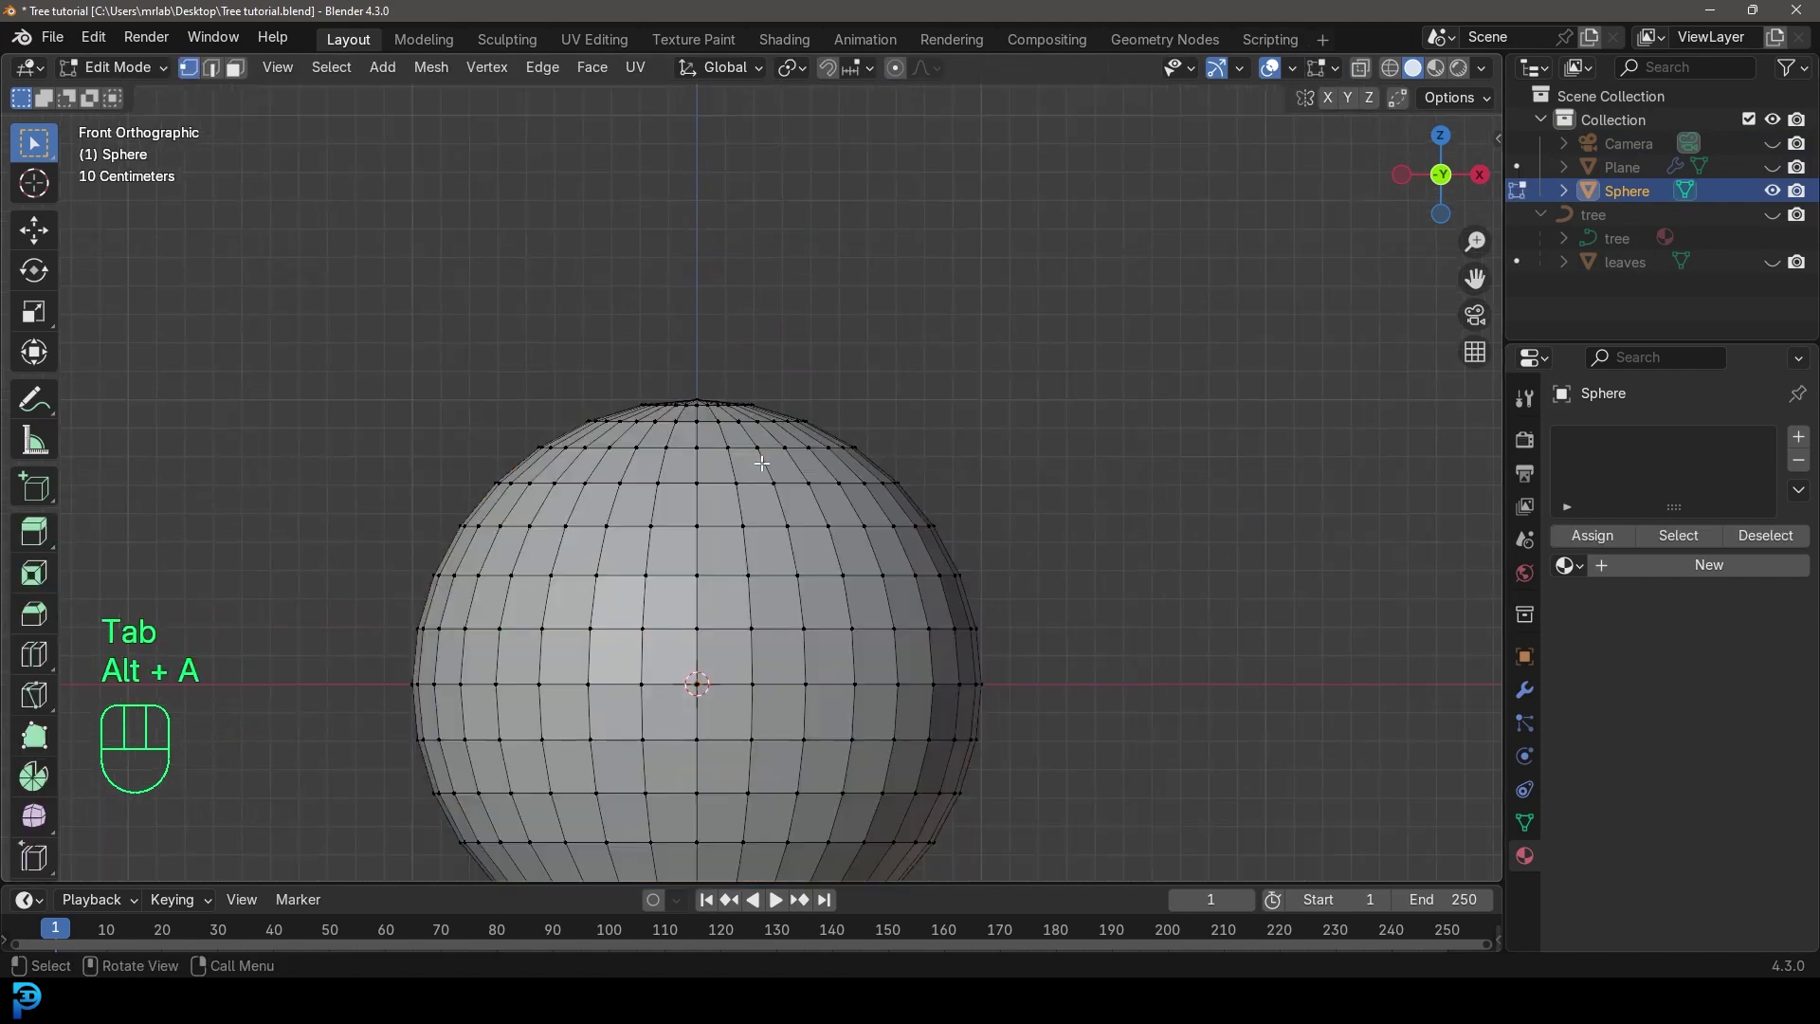
{"action": "left_click", "coordinate": [709, 423], "text": "alt+shift"}
{"action": "middle_click_drag", "start_coordinate": [709, 423], "coordinate": [783, 480]}
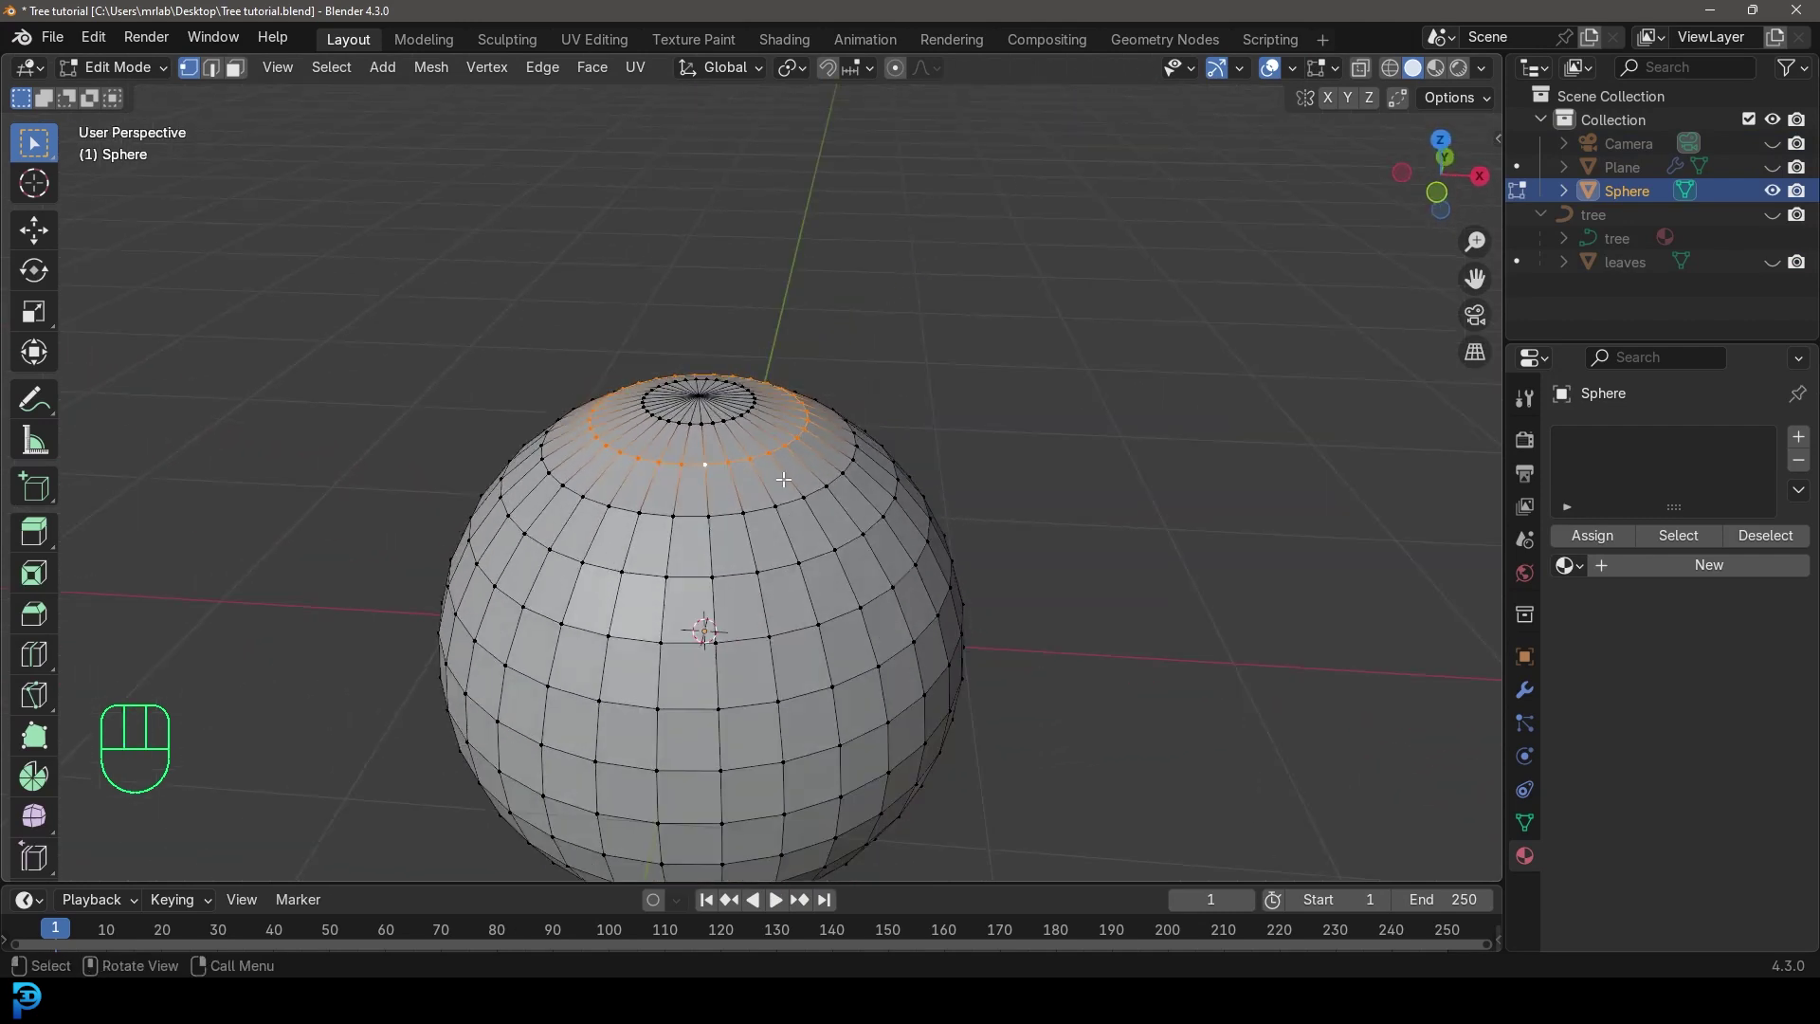
{"action": "key", "text": "shift+d"}
{"action": "right_click", "coordinate": [835, 329]}
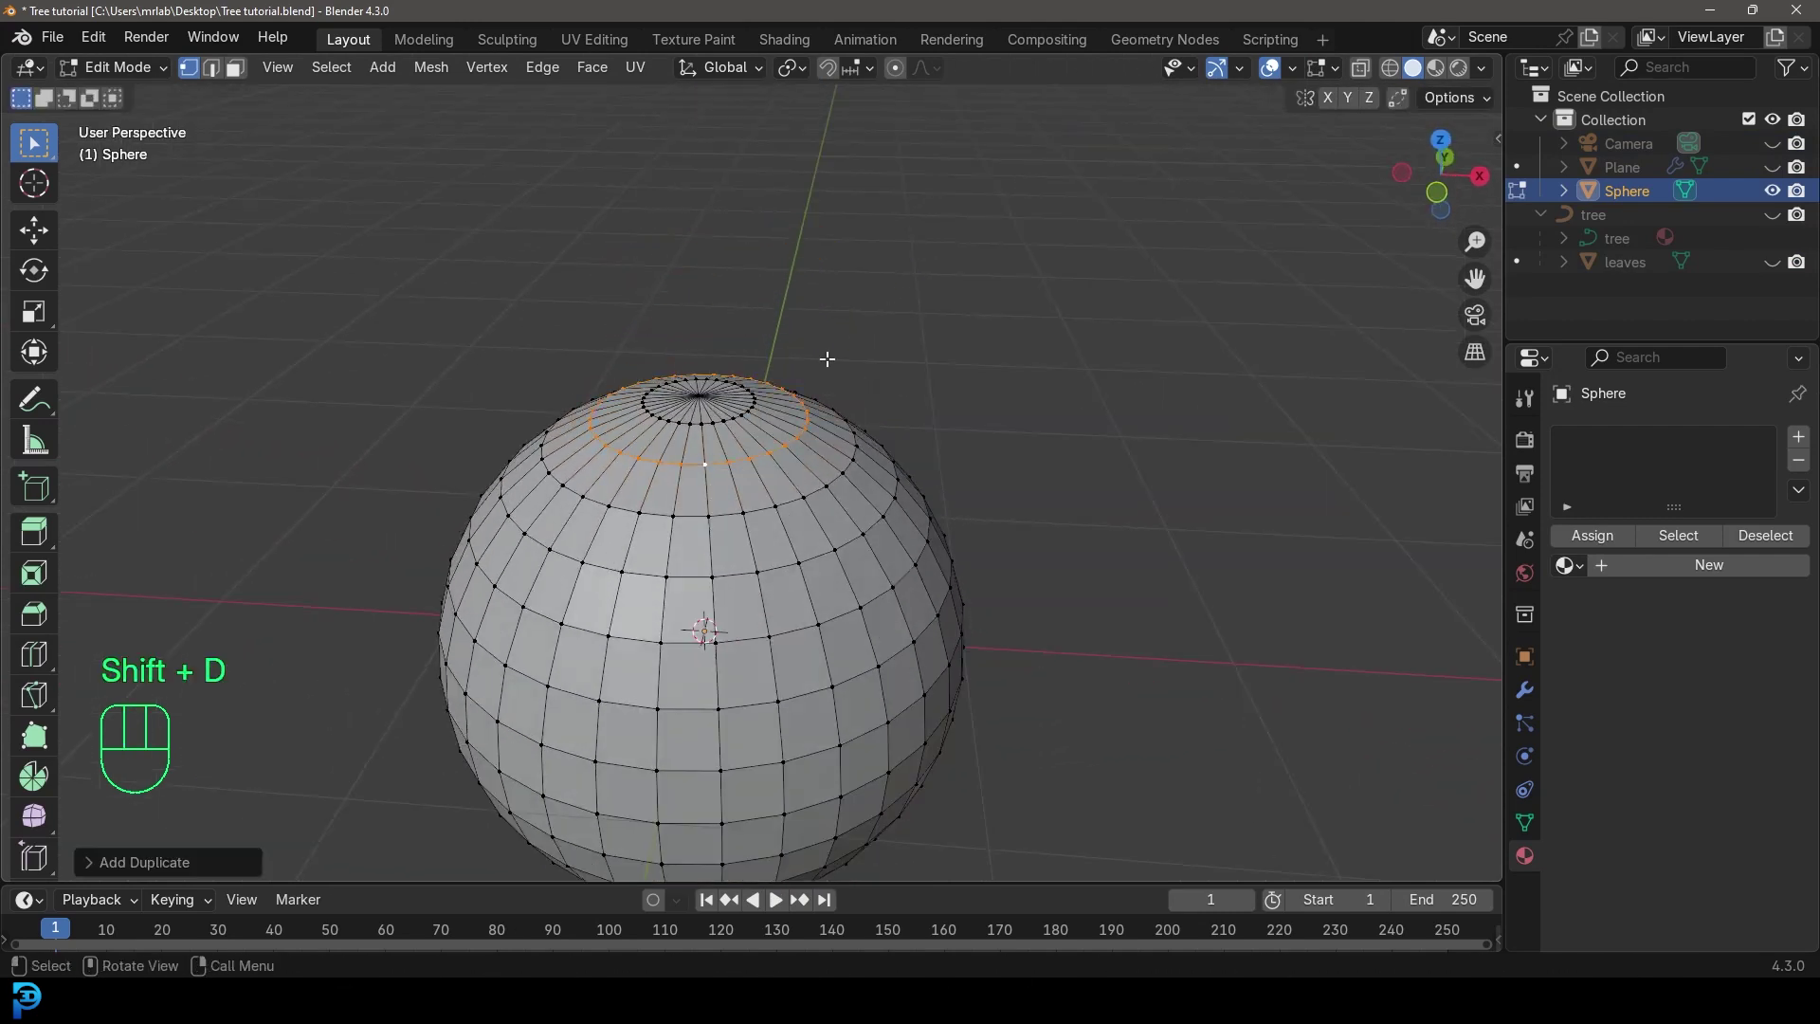
{"action": "key", "text": "g"}
{"action": "right_click", "coordinate": [817, 410]}
Extrude the duplicated loop upward about 0.18 m and scale its upper edge inward to taper the cap
{"action": "key", "text": "e"}
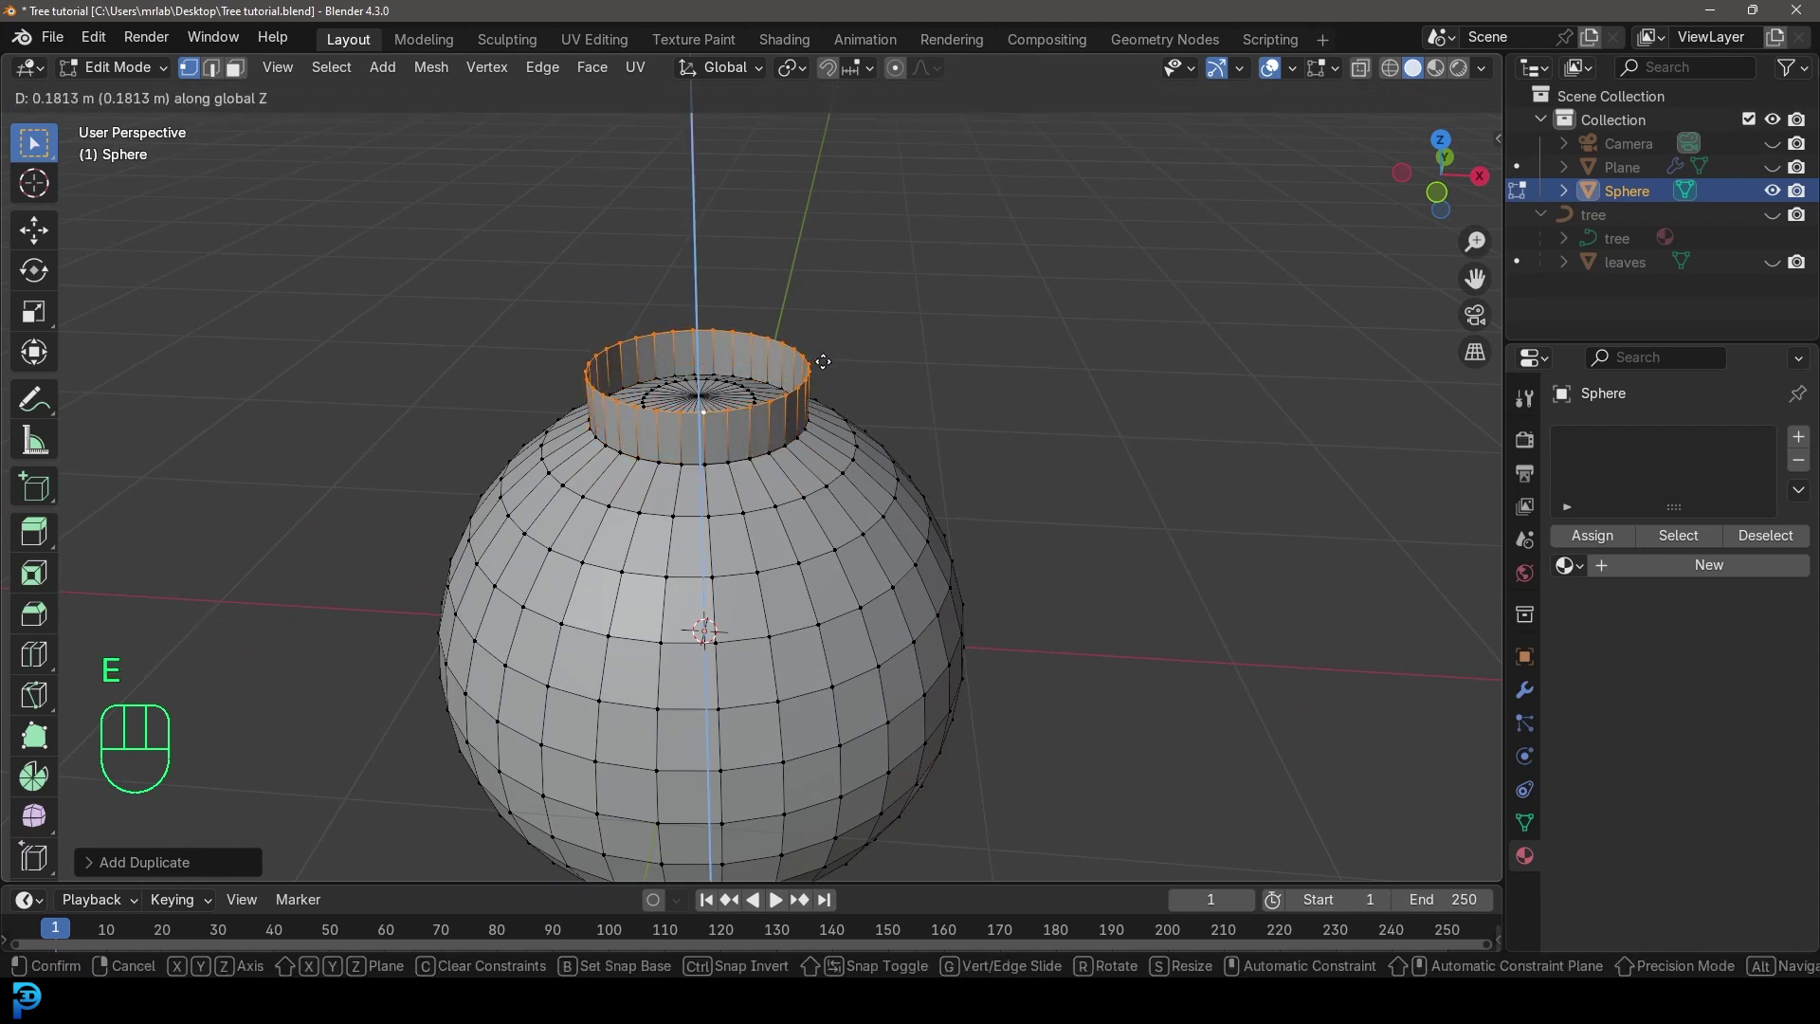
{"action": "left_click", "coordinate": [822, 362]}
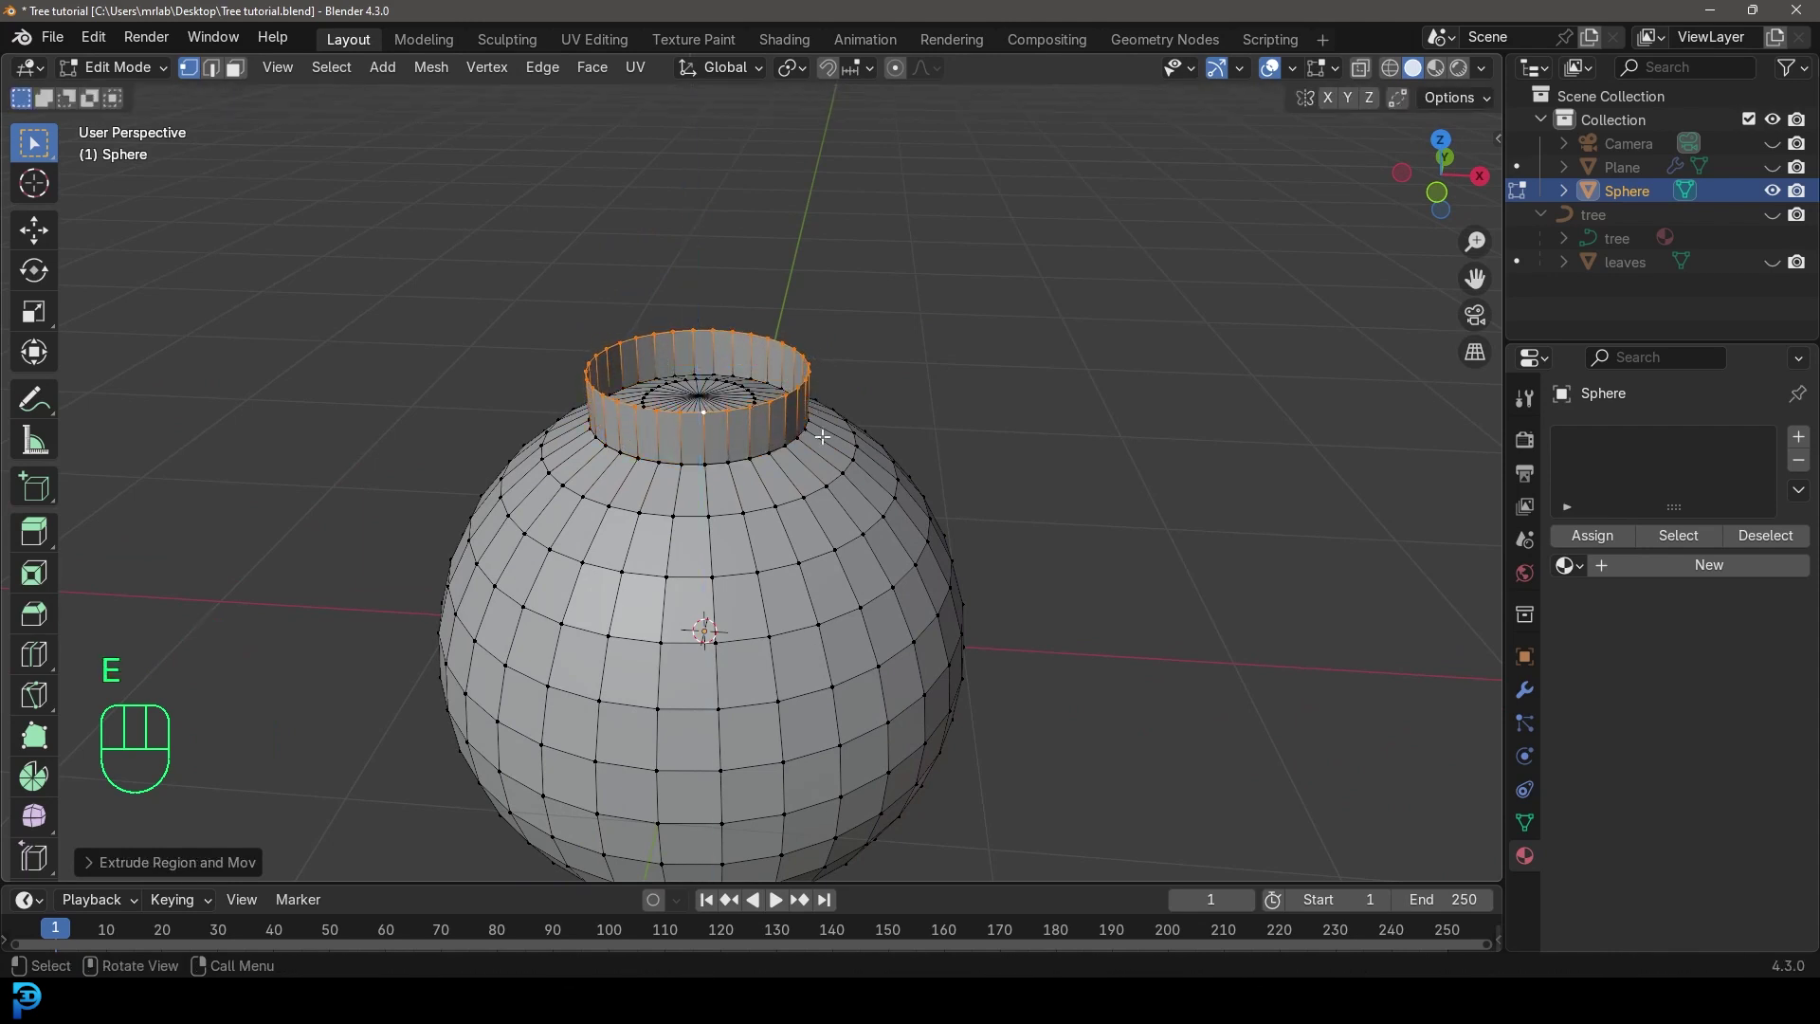
{"action": "key", "text": "s"}
{"action": "left_click", "coordinate": [877, 524]}
Extrude the cap's upper edge inward to a small central ring and raise that ring about 0.5 m as a stem
{"action": "key", "text": "e"}
{"action": "key", "text": "s"}
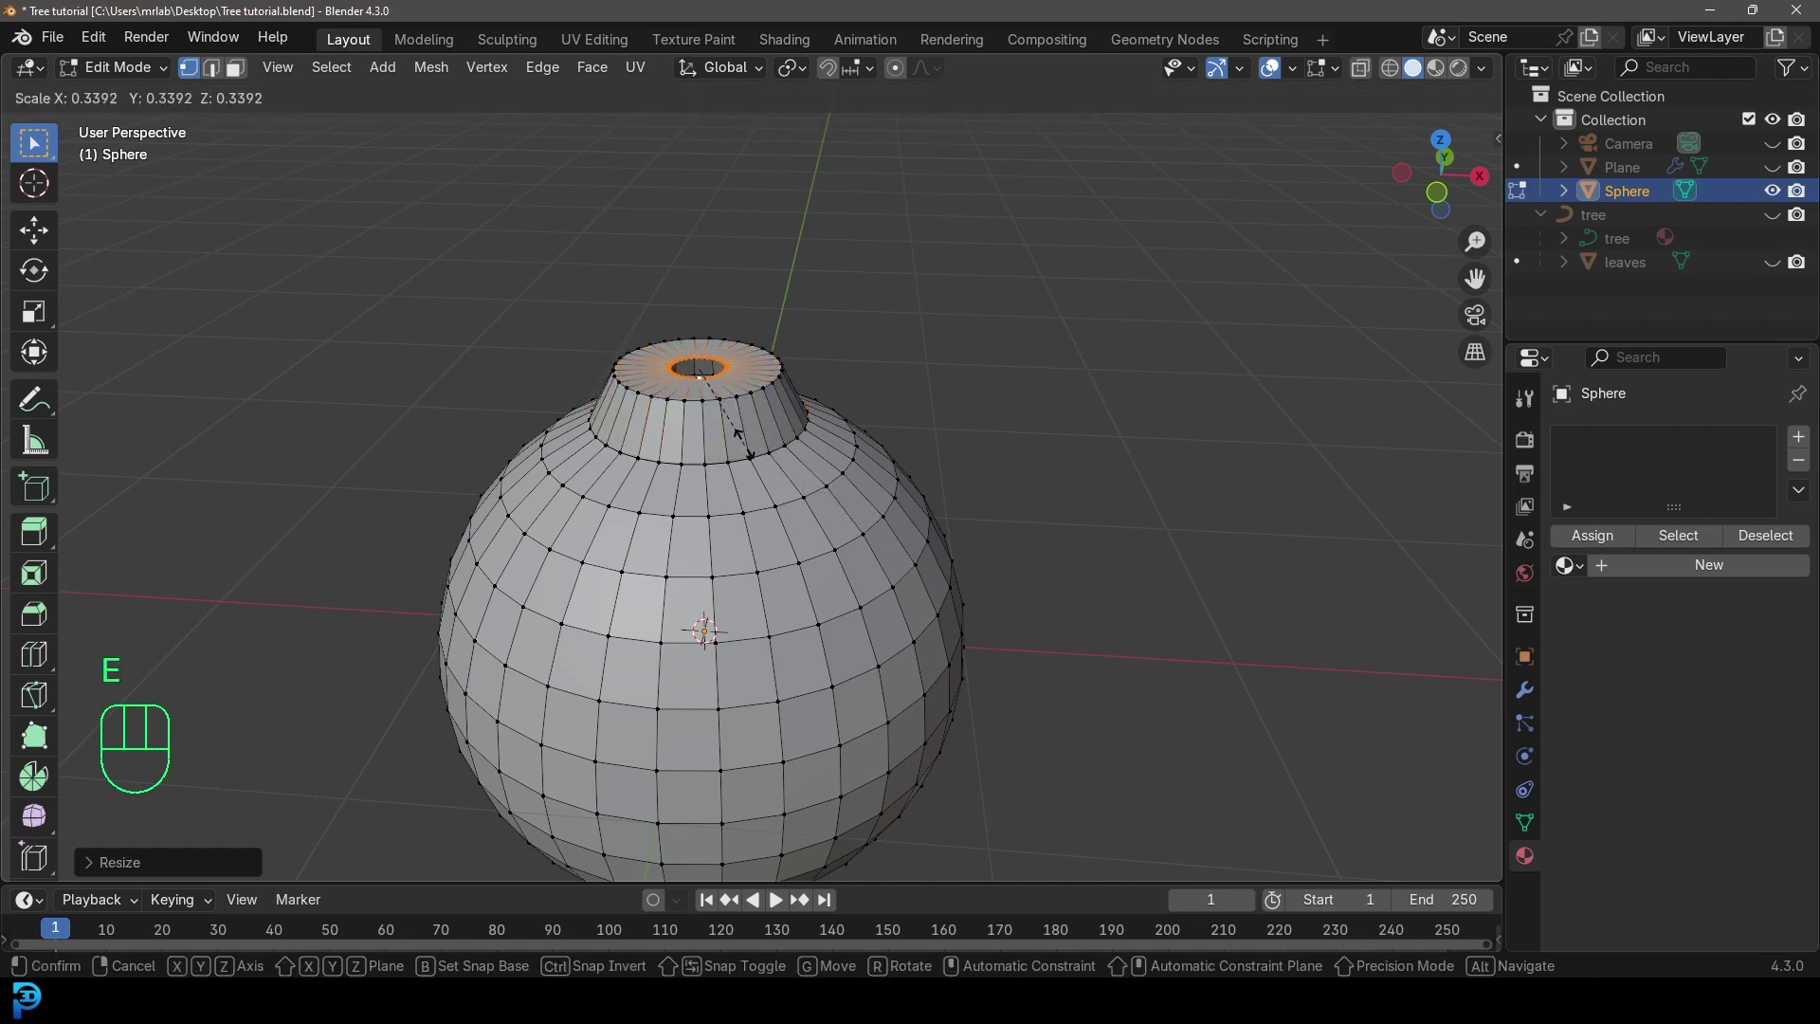
{"action": "left_click", "coordinate": [718, 398]}
{"action": "key", "text": "e"}
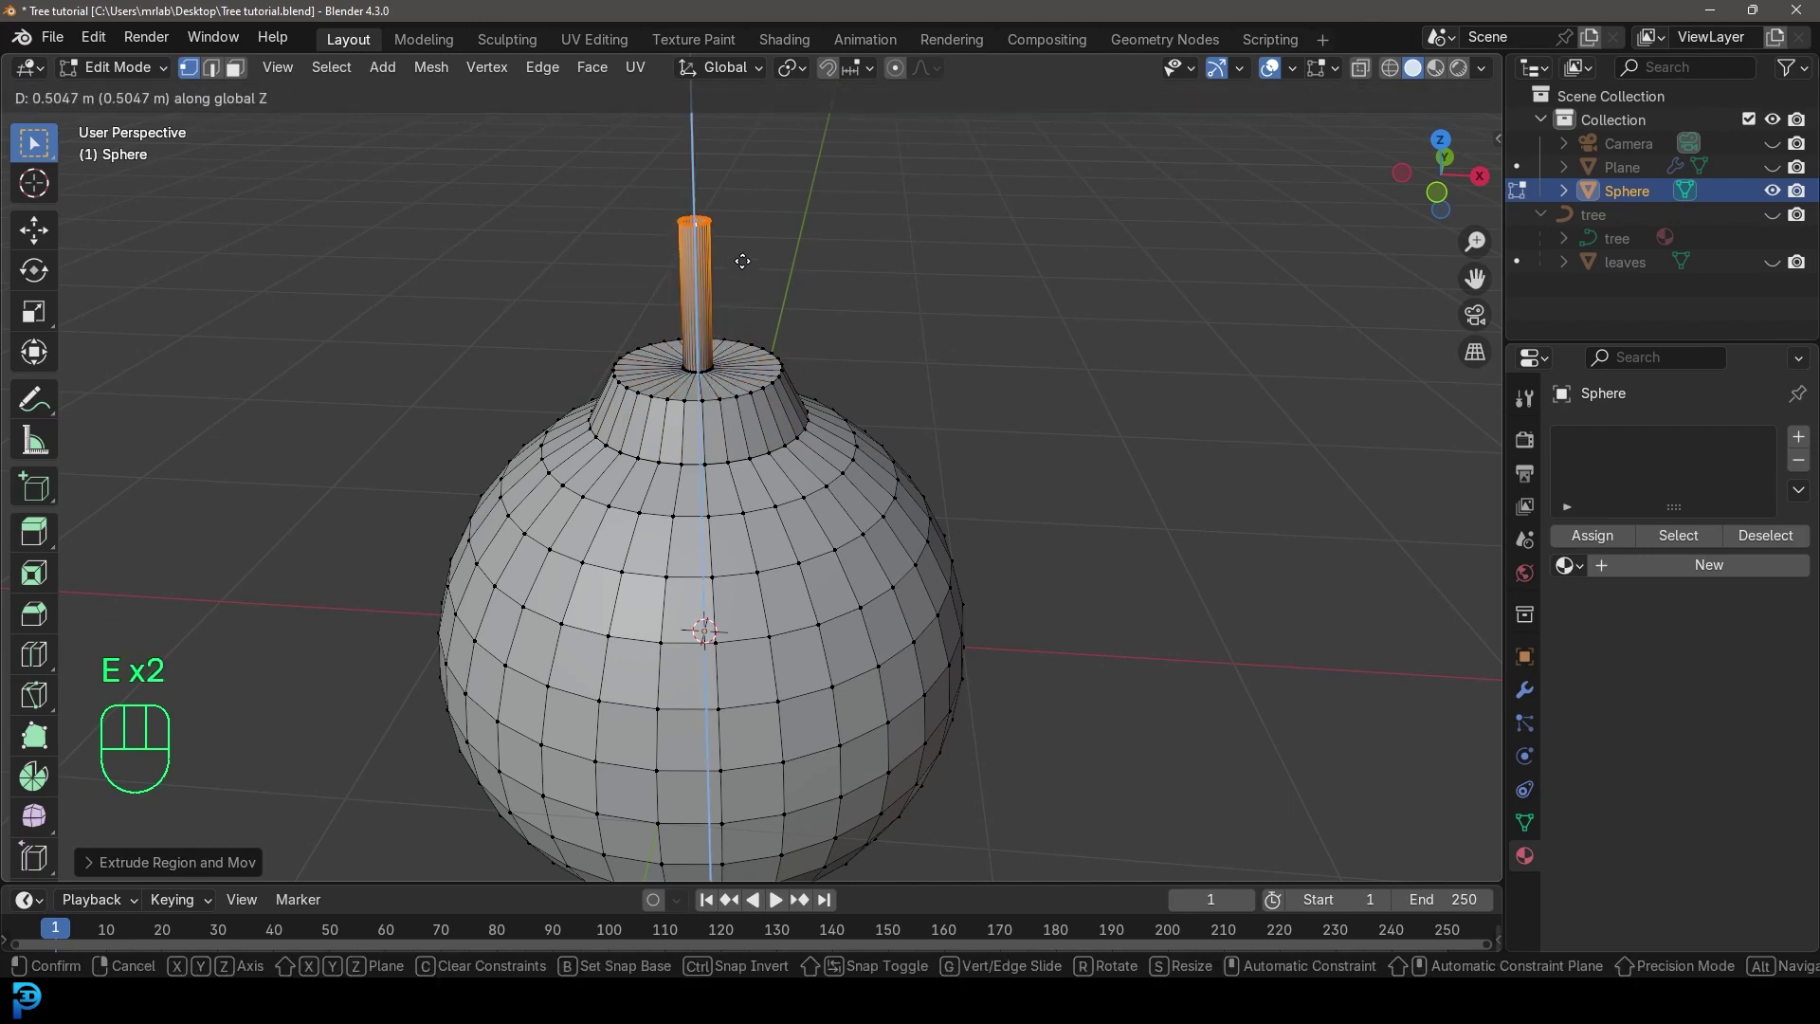
{"action": "left_click", "coordinate": [743, 261]}
{"action": "scroll", "coordinate": [663, 284], "scroll_direction": "up", "scroll_amount": 4}
{"action": "key", "text": "alt+a"}
{"action": "scroll", "coordinate": [648, 310], "scroll_direction": "down", "scroll_amount": 3}
Recalculate the normals of the whole ornament mesh to face outside
{"action": "middle_click_drag", "start_coordinate": [678, 351], "coordinate": [662, 362]}
{"action": "key", "text": "a"}
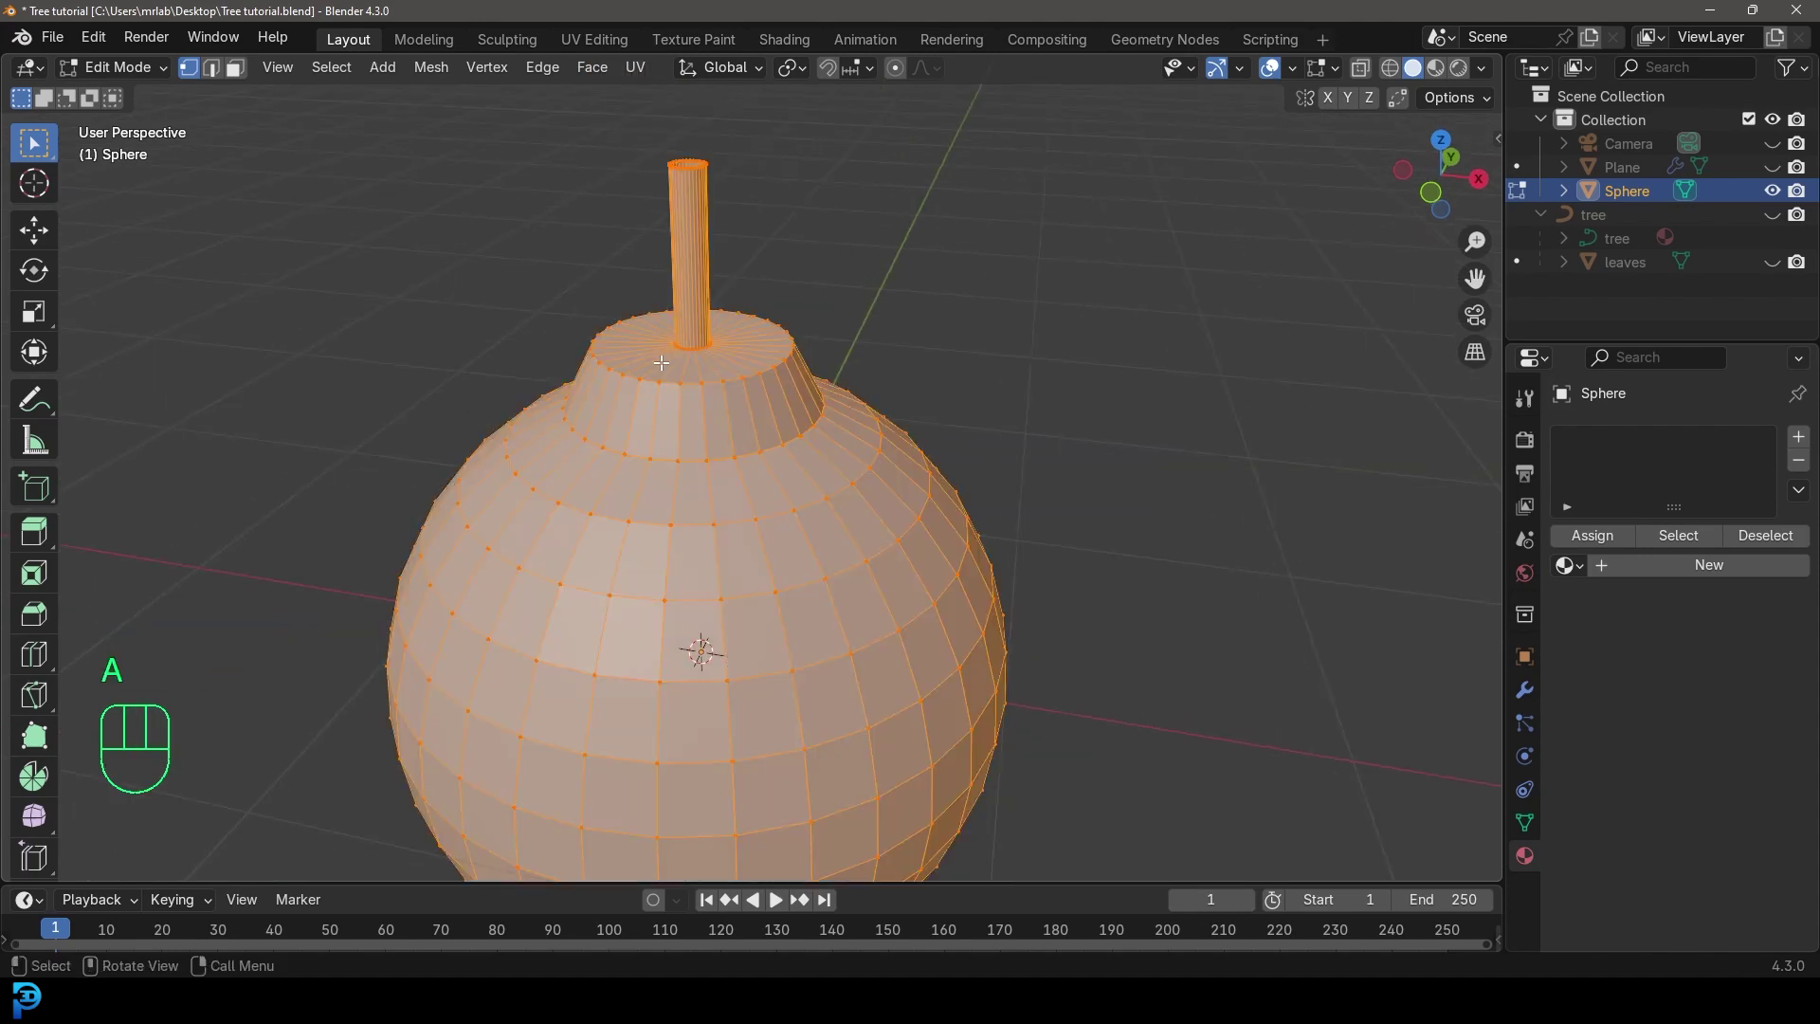
{"action": "key", "text": "alt+n"}
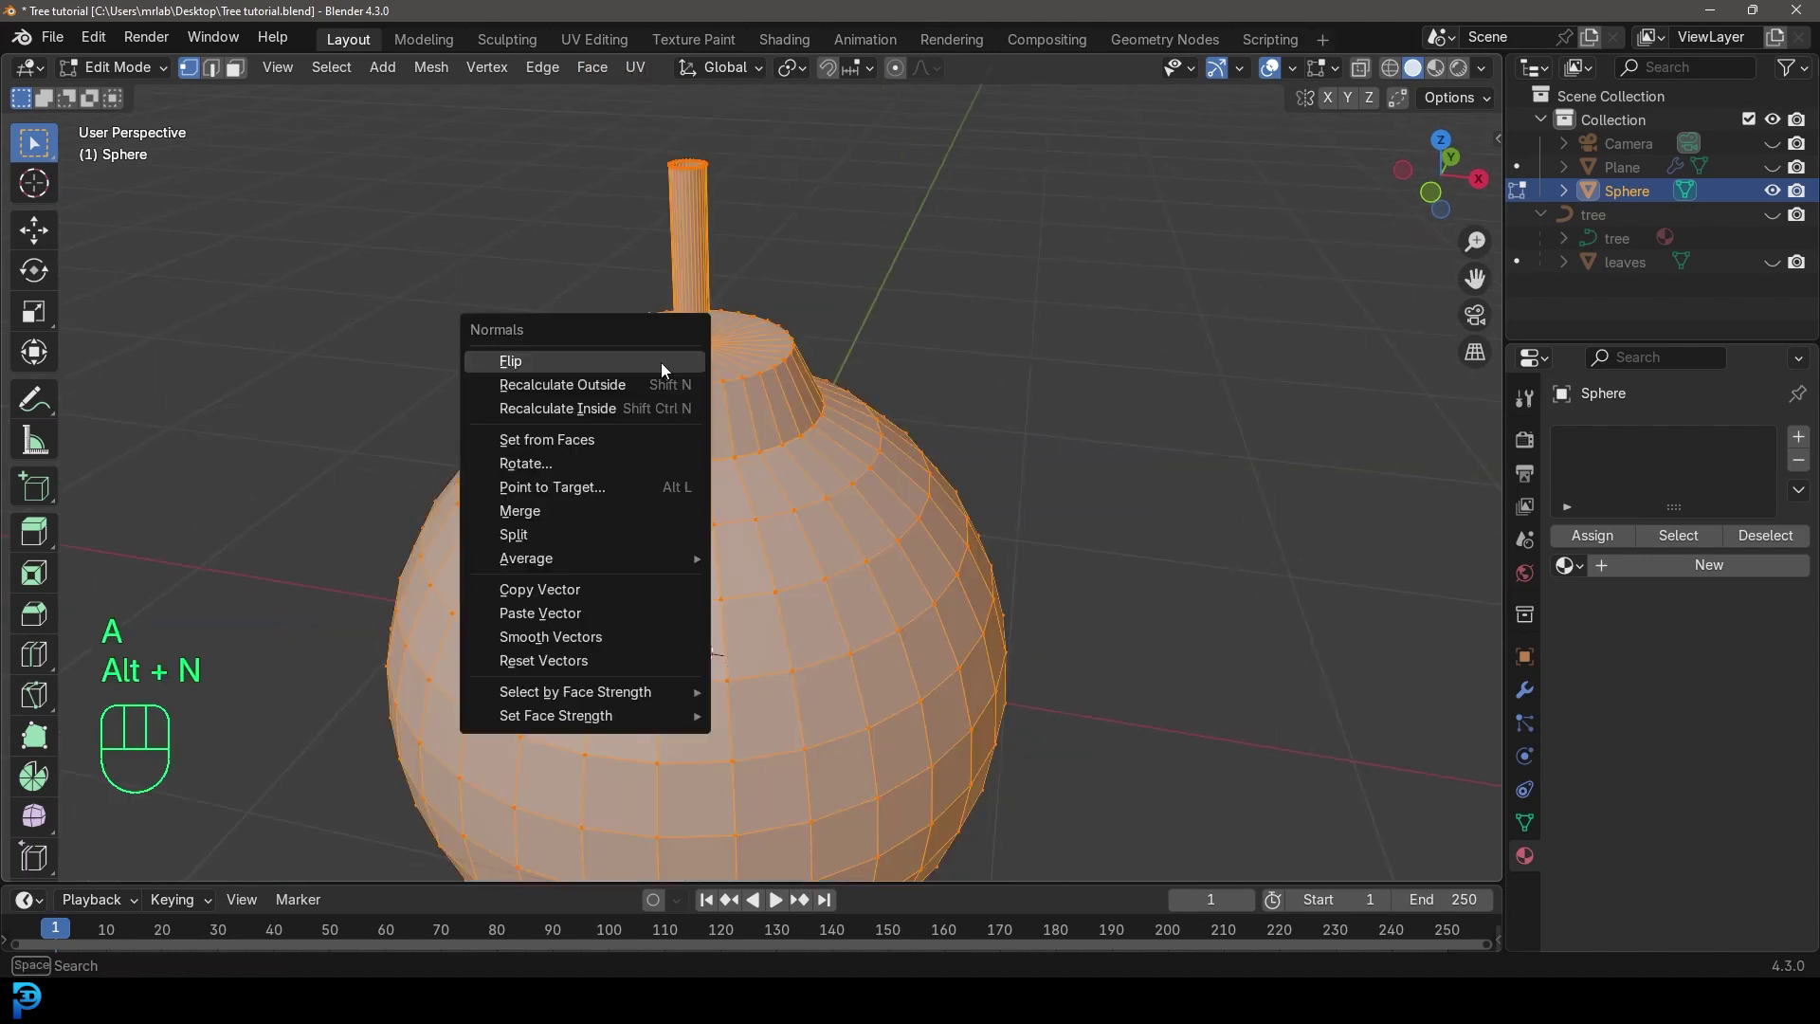
{"action": "left_click", "coordinate": [606, 388]}
{"action": "scroll", "coordinate": [663, 393], "scroll_direction": "up", "scroll_amount": 4}
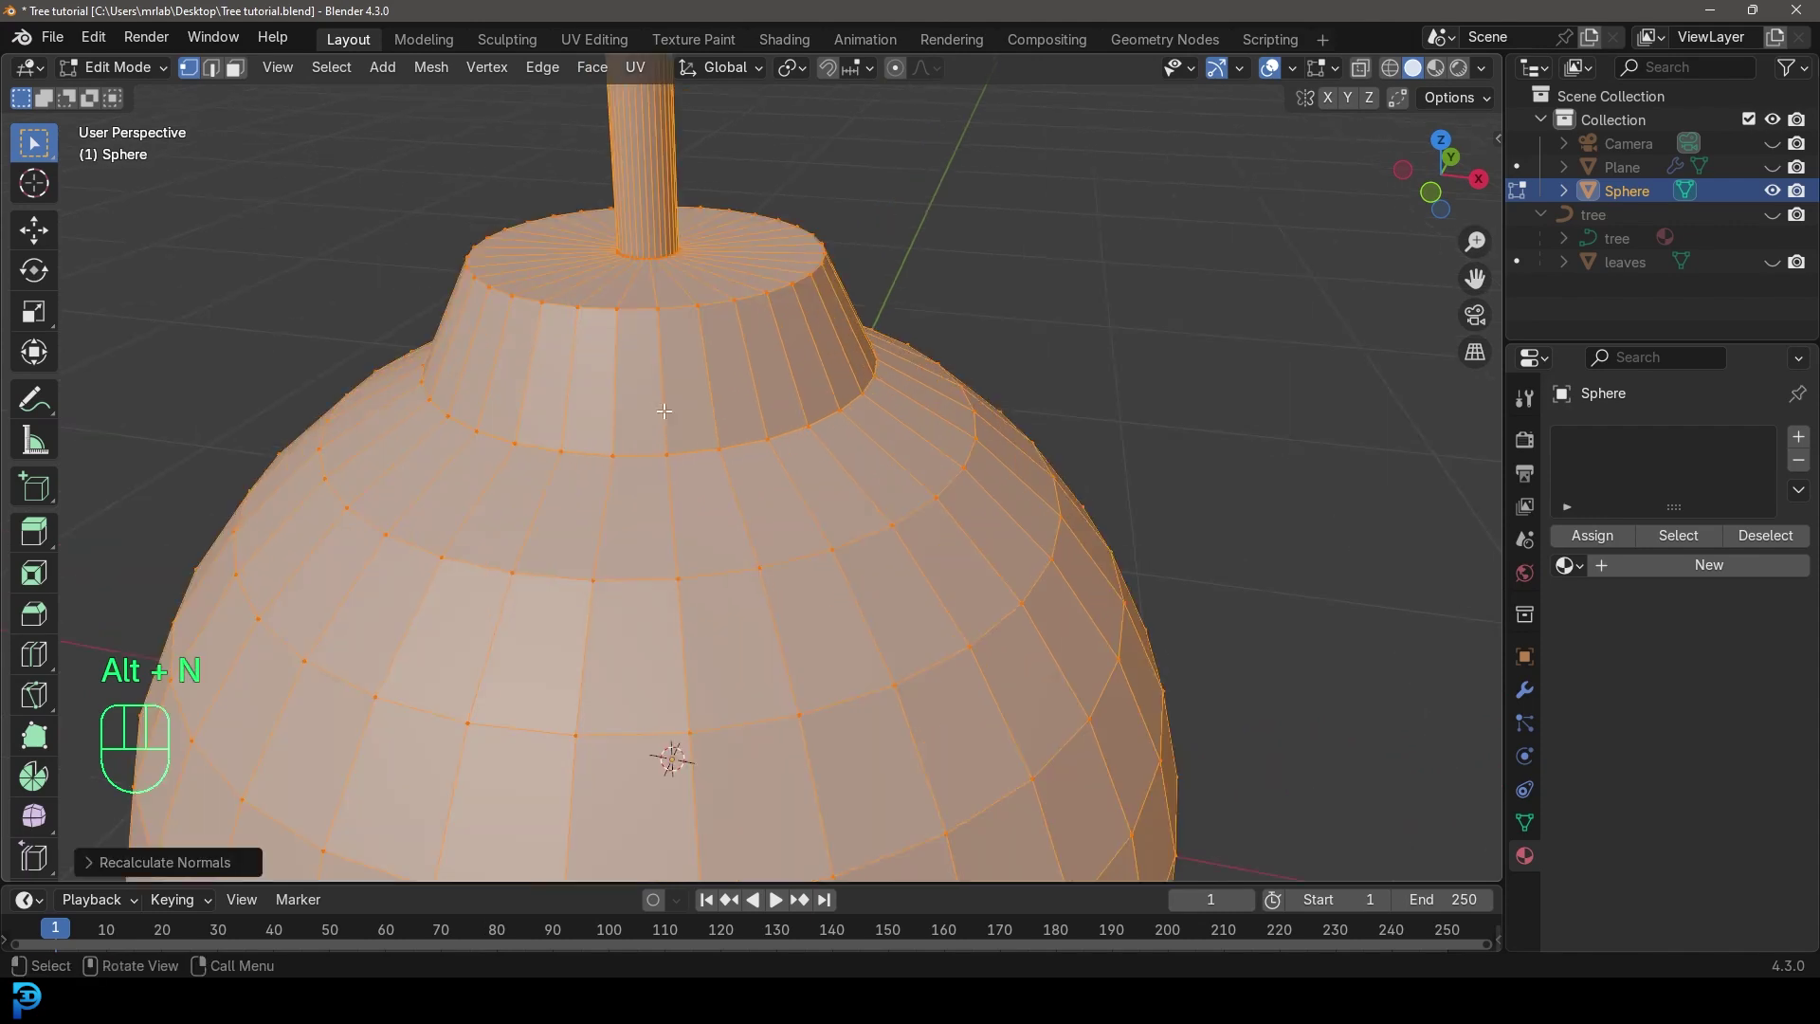
Bevel the cap's outer upper edge loop with 3 segments
{"action": "key", "text": "alt+a"}
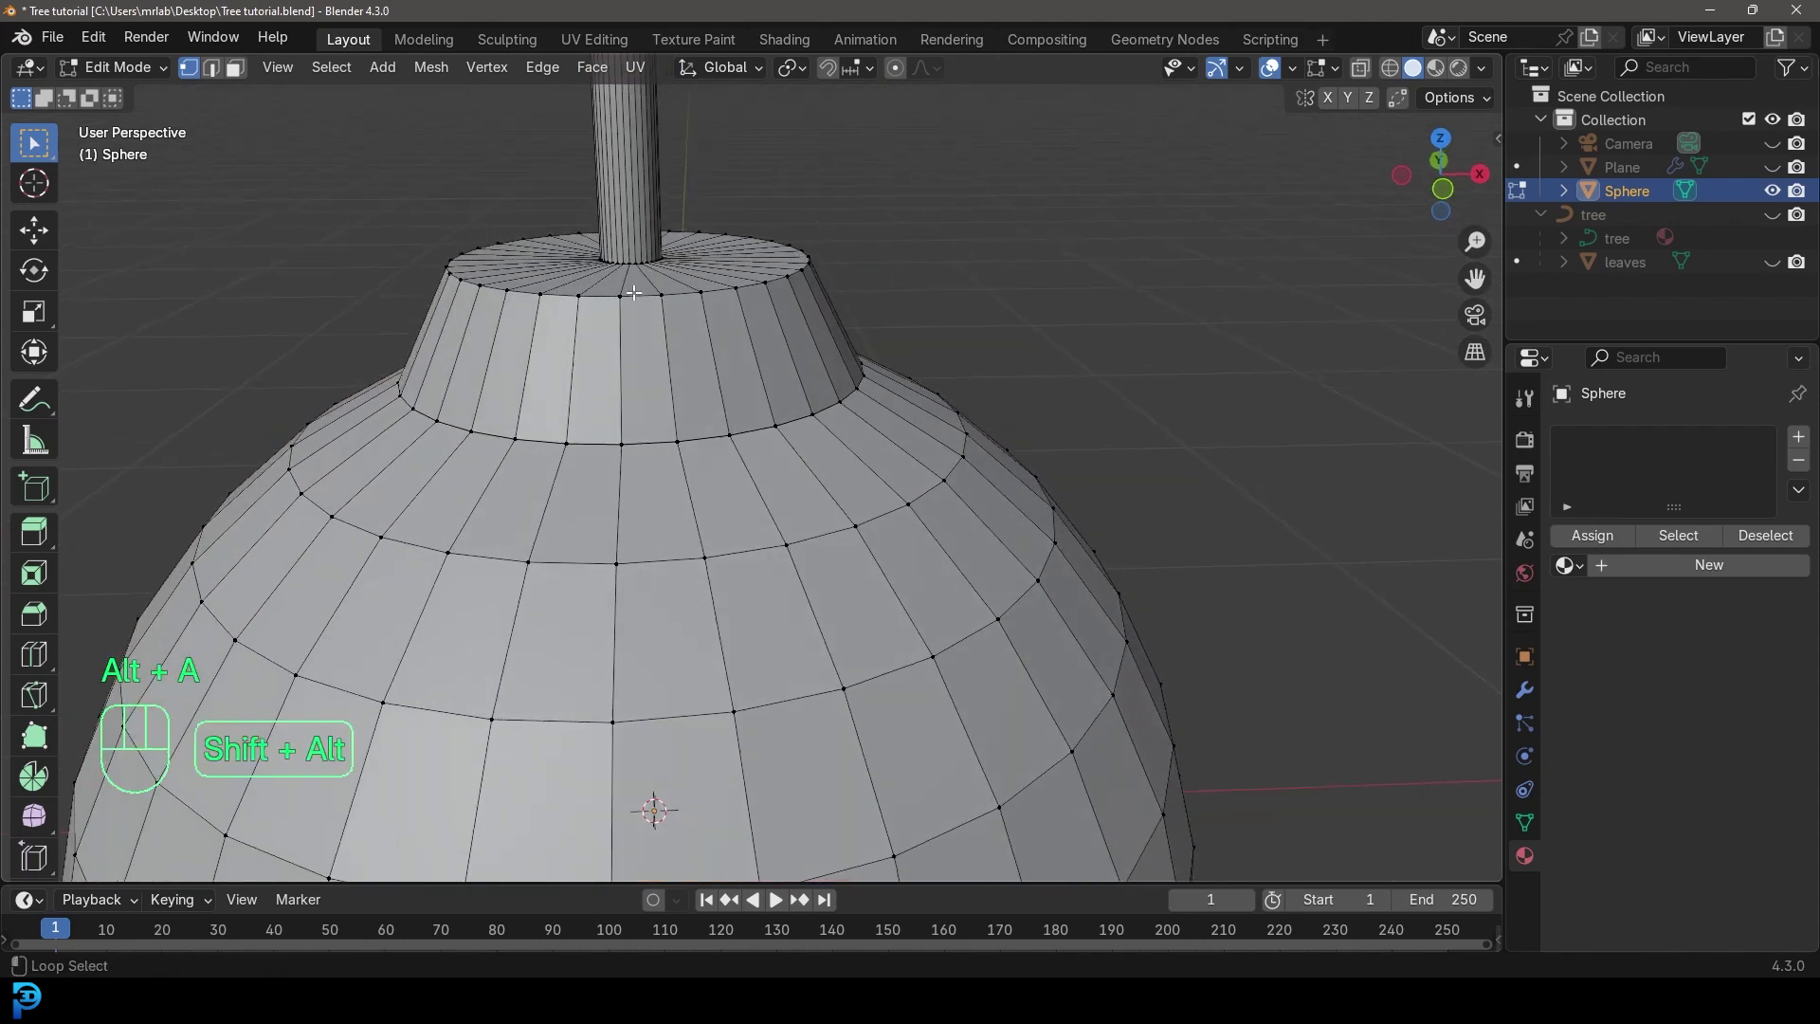
{"action": "left_click", "coordinate": [645, 298], "text": "alt+shift"}
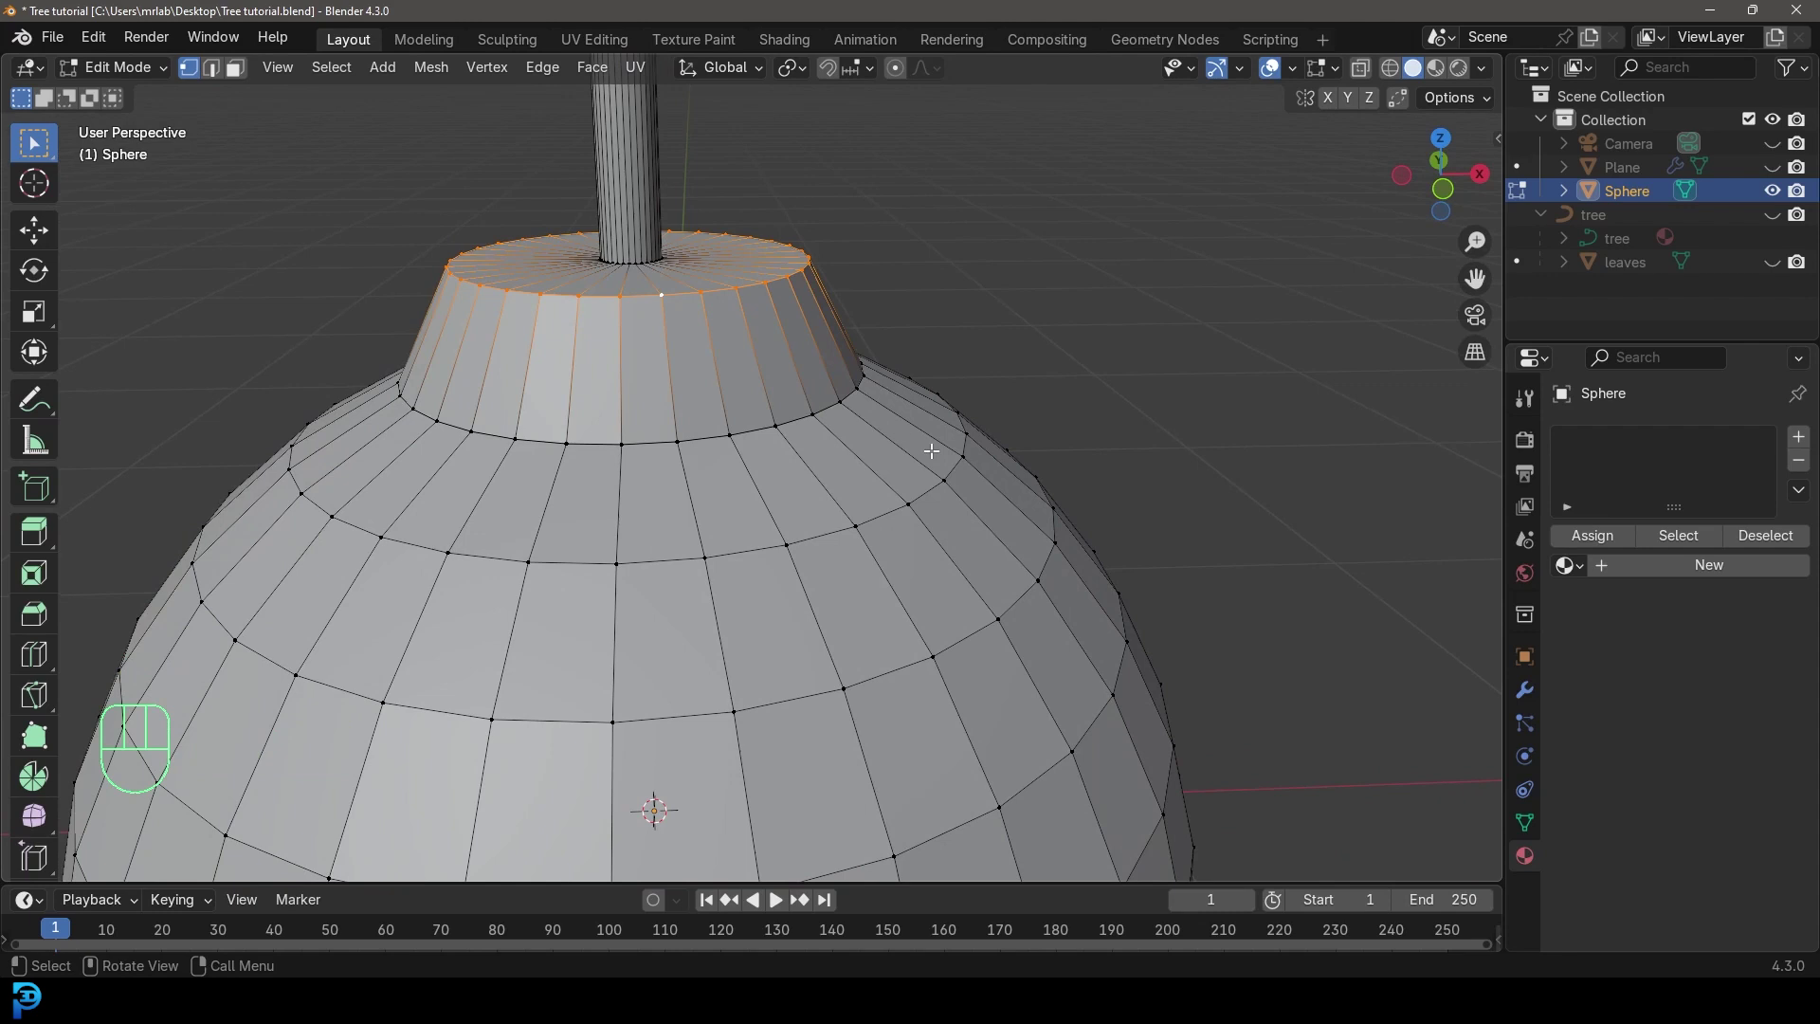
{"action": "key", "text": "ctrl+b"}
{"action": "scroll", "coordinate": [1065, 481], "scroll_direction": "up", "scroll_amount": 3}
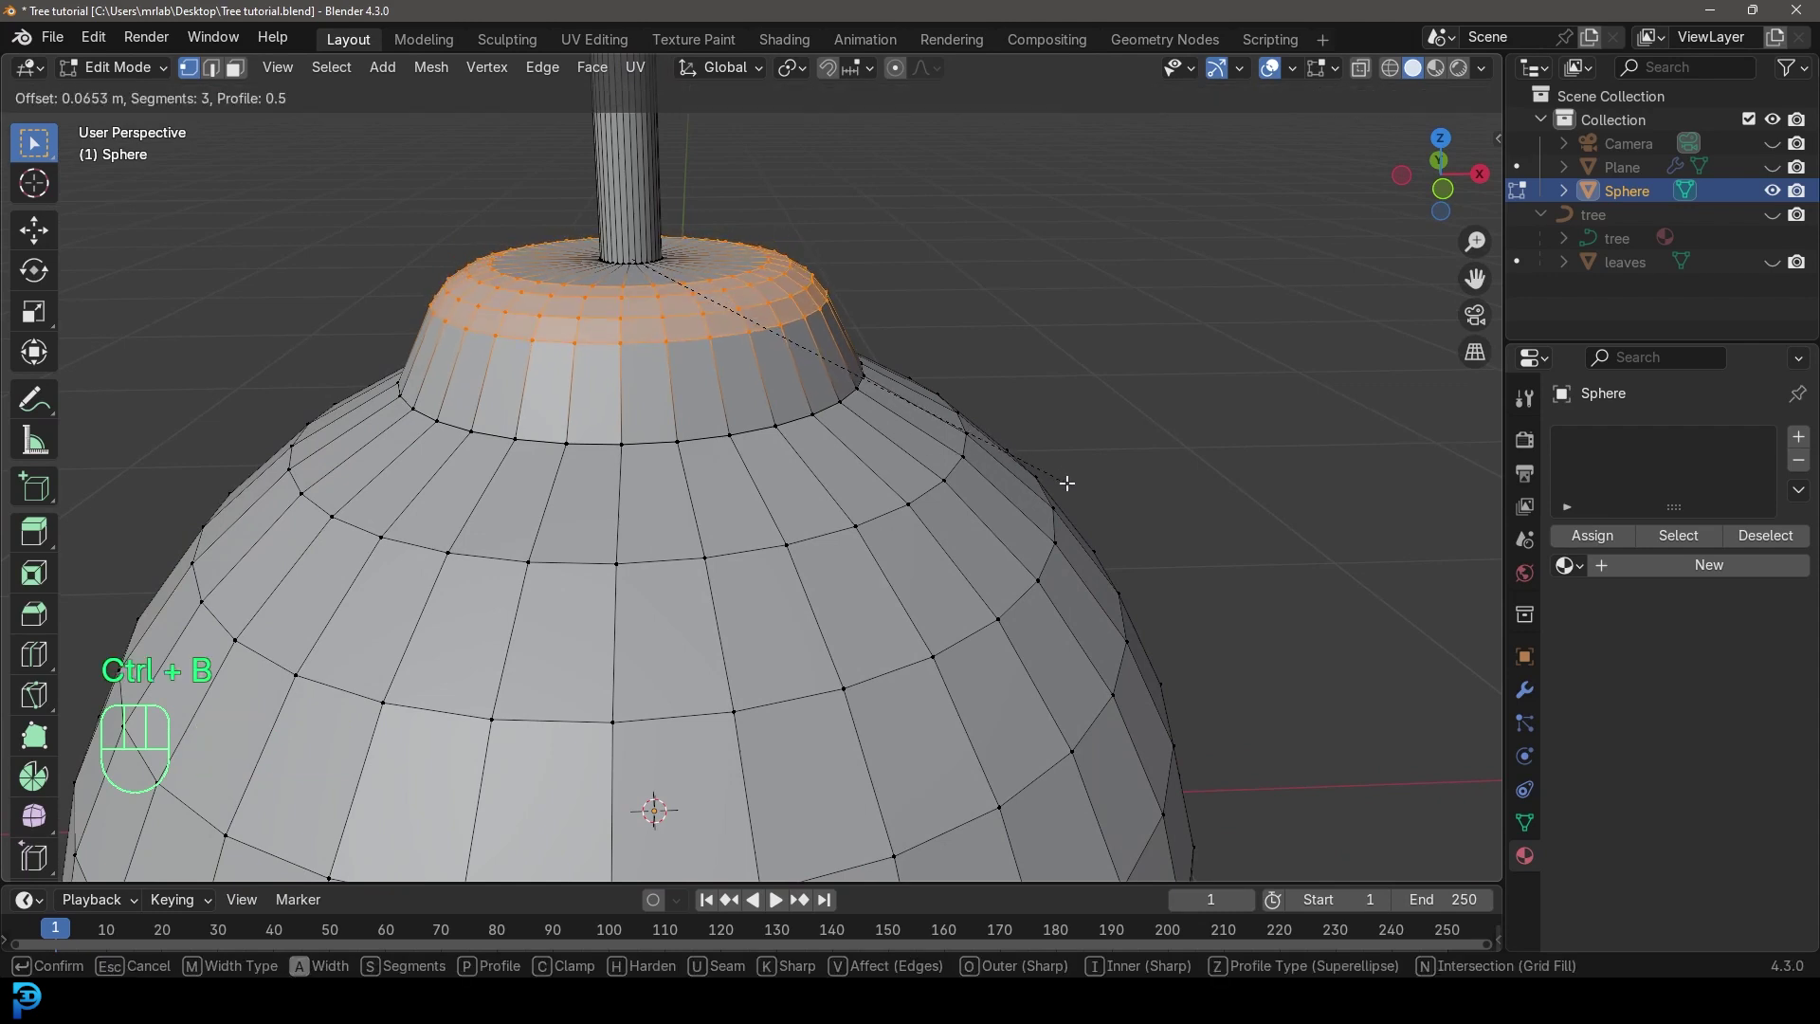
{"action": "left_click", "coordinate": [927, 468]}
Extrude the cap's lower edge loop about 0.08 m straight down into the sphere
{"action": "key", "text": "alt+a"}
{"action": "left_click", "coordinate": [708, 443], "text": "alt"}
{"action": "middle_click_drag", "start_coordinate": [708, 442], "coordinate": [723, 465]}
{"action": "key", "text": "e"}
{"action": "middle_click", "coordinate": [720, 498]}
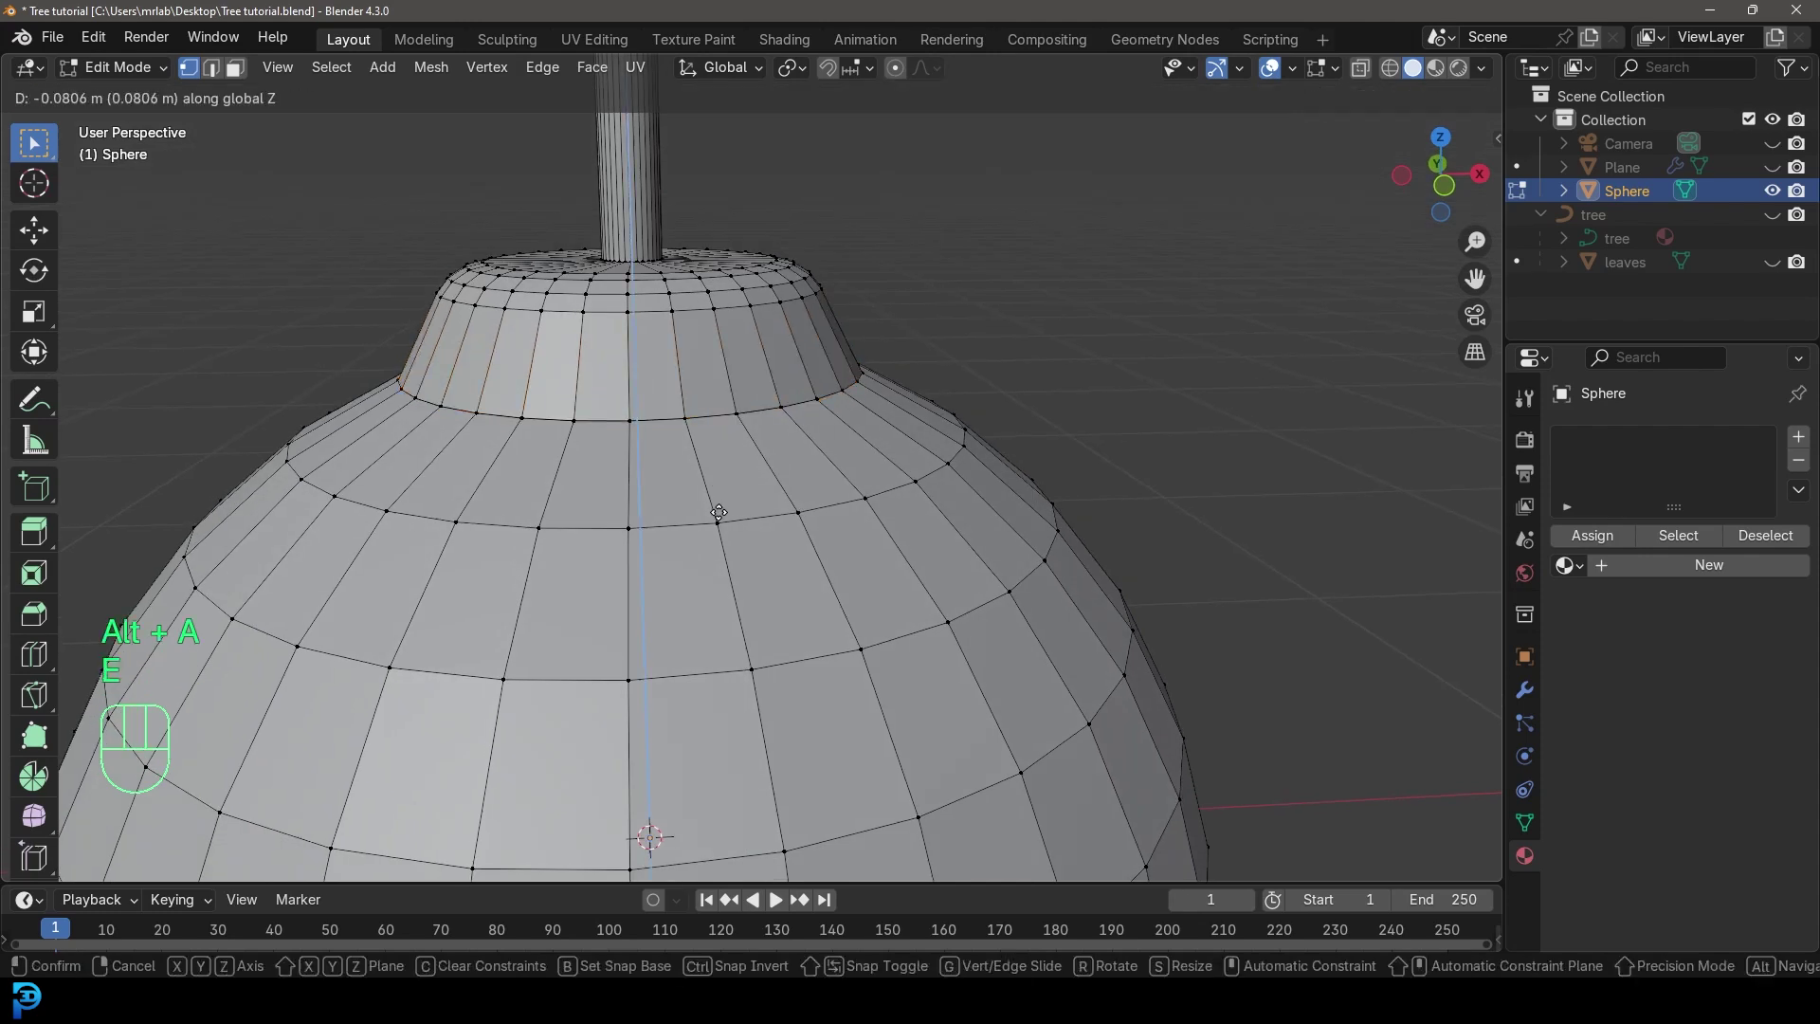
{"action": "left_click", "coordinate": [722, 513]}
{"action": "scroll", "coordinate": [706, 386], "scroll_direction": "down", "scroll_amount": 1}
Select the entire linked cap and stem and move them slightly upward along Z
{"action": "key", "text": "ctrl+l"}
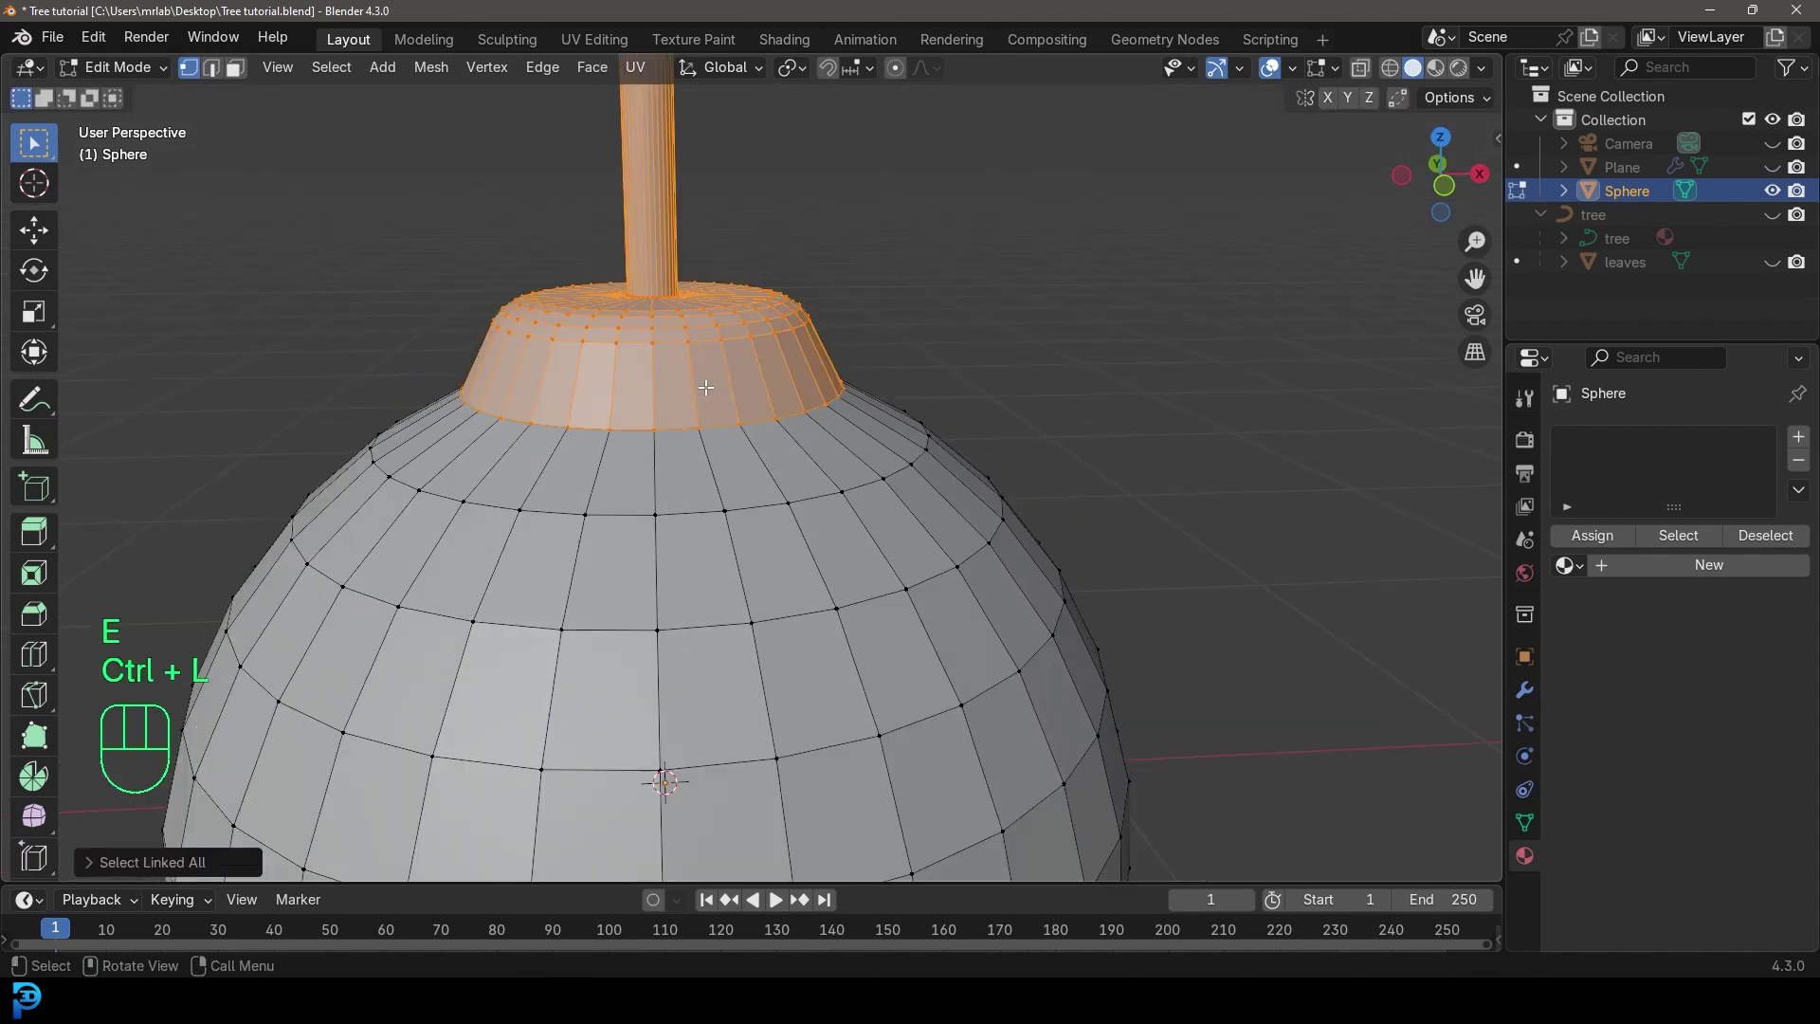
{"action": "key", "text": "g"}
{"action": "middle_click", "coordinate": [706, 375]}
{"action": "left_click", "coordinate": [706, 368]}
{"action": "key", "text": "alt+a"}
{"action": "scroll", "coordinate": [707, 369], "scroll_direction": "down", "scroll_amount": 5}
{"action": "middle_click_drag", "start_coordinate": [706, 380], "coordinate": [781, 361]}
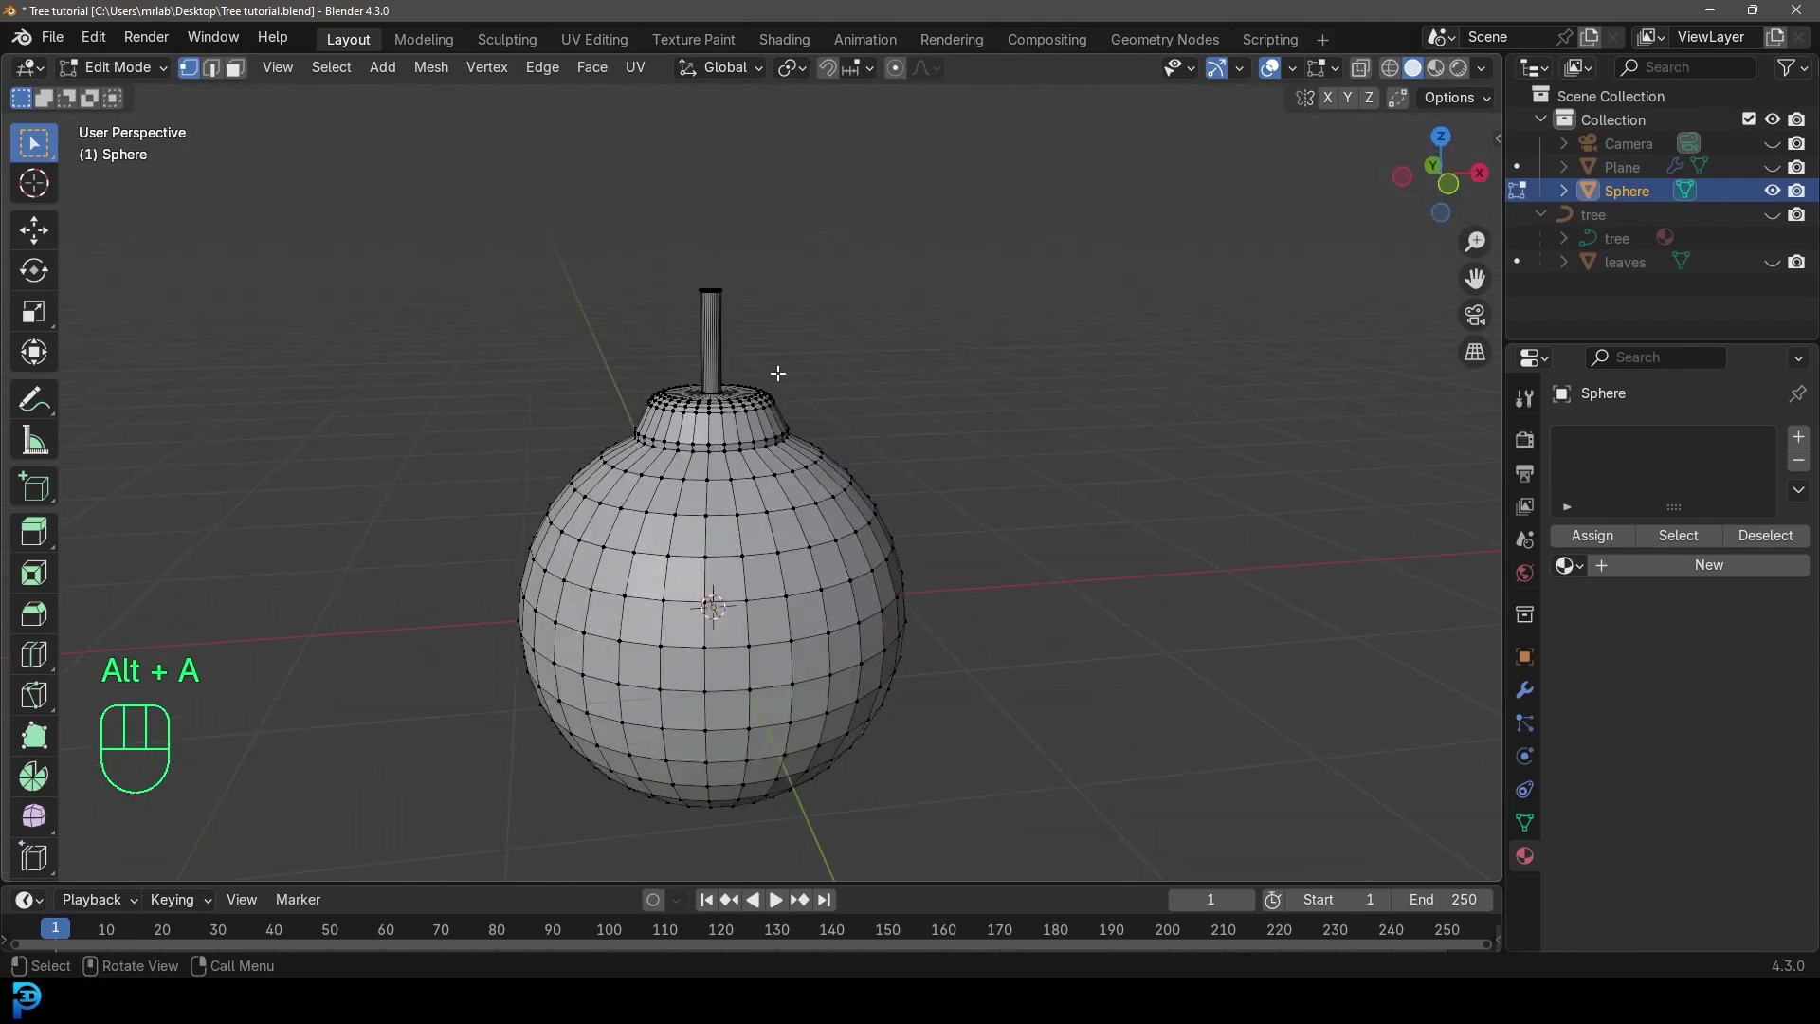
Leave mesh editing and shade the whole ornament smooth
{"action": "key", "text": "Tab"}
{"action": "right_click", "coordinate": [731, 371]}
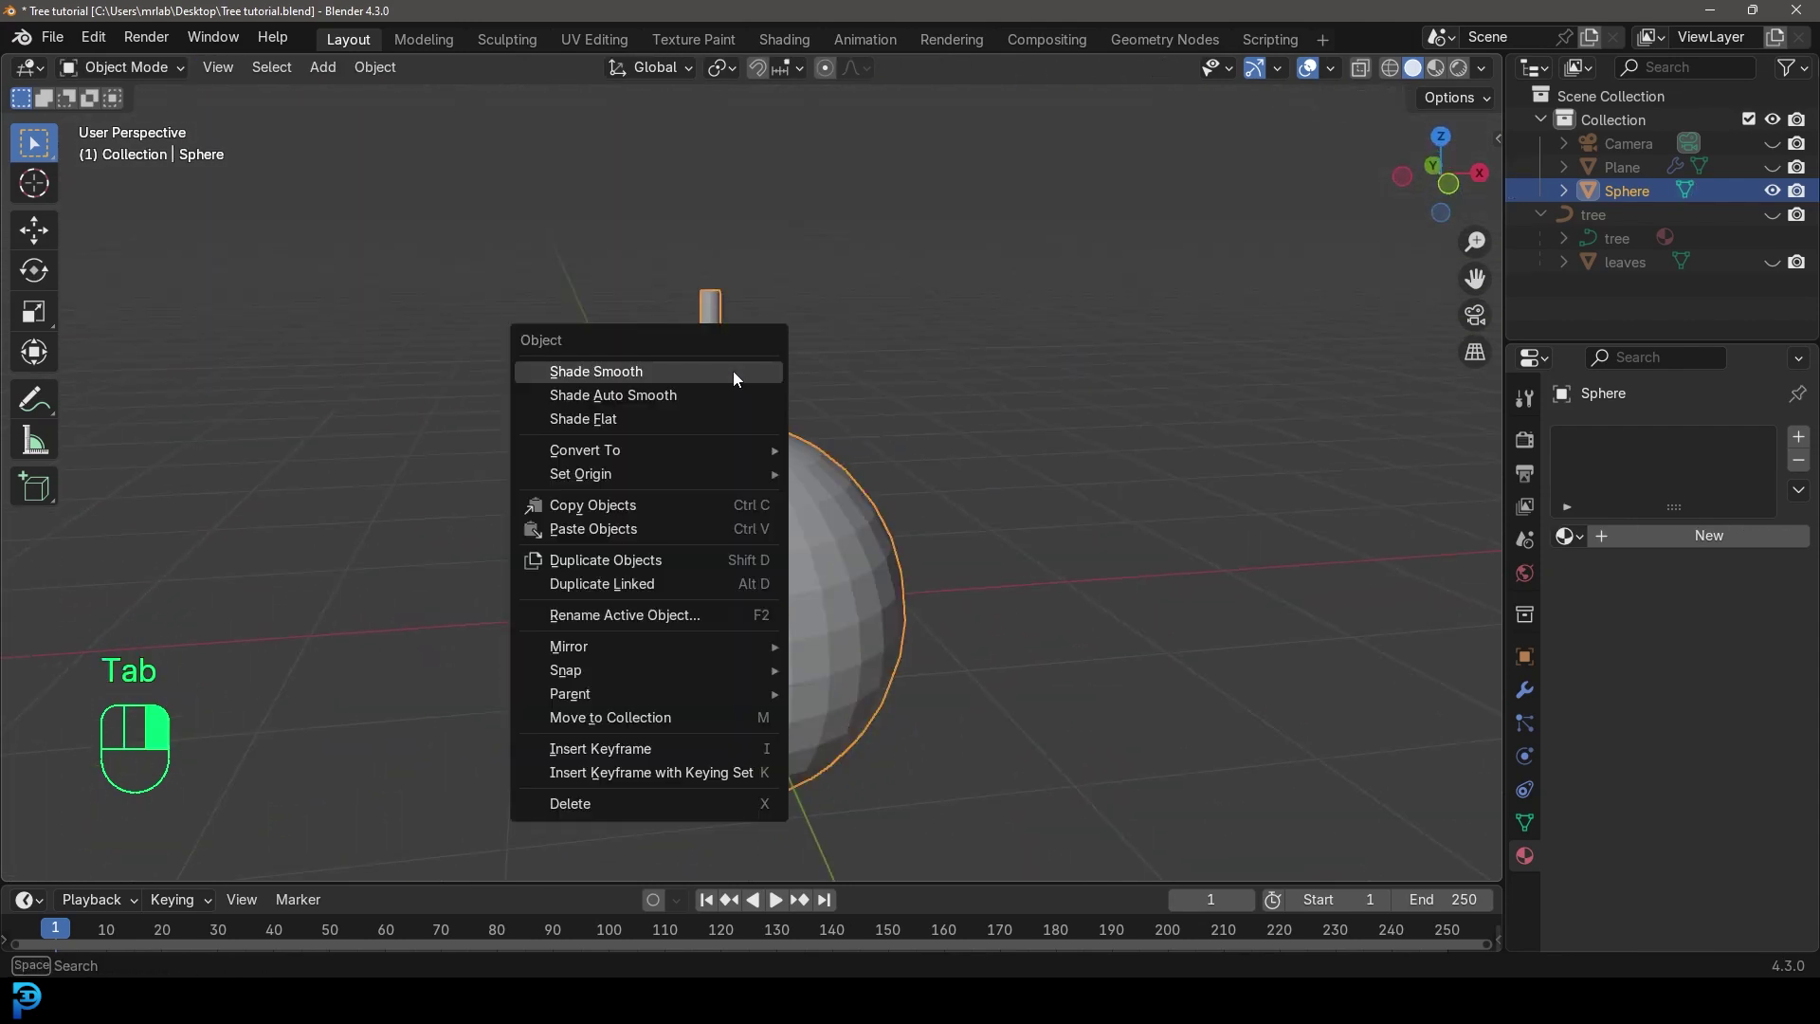
{"action": "left_click", "coordinate": [646, 373]}
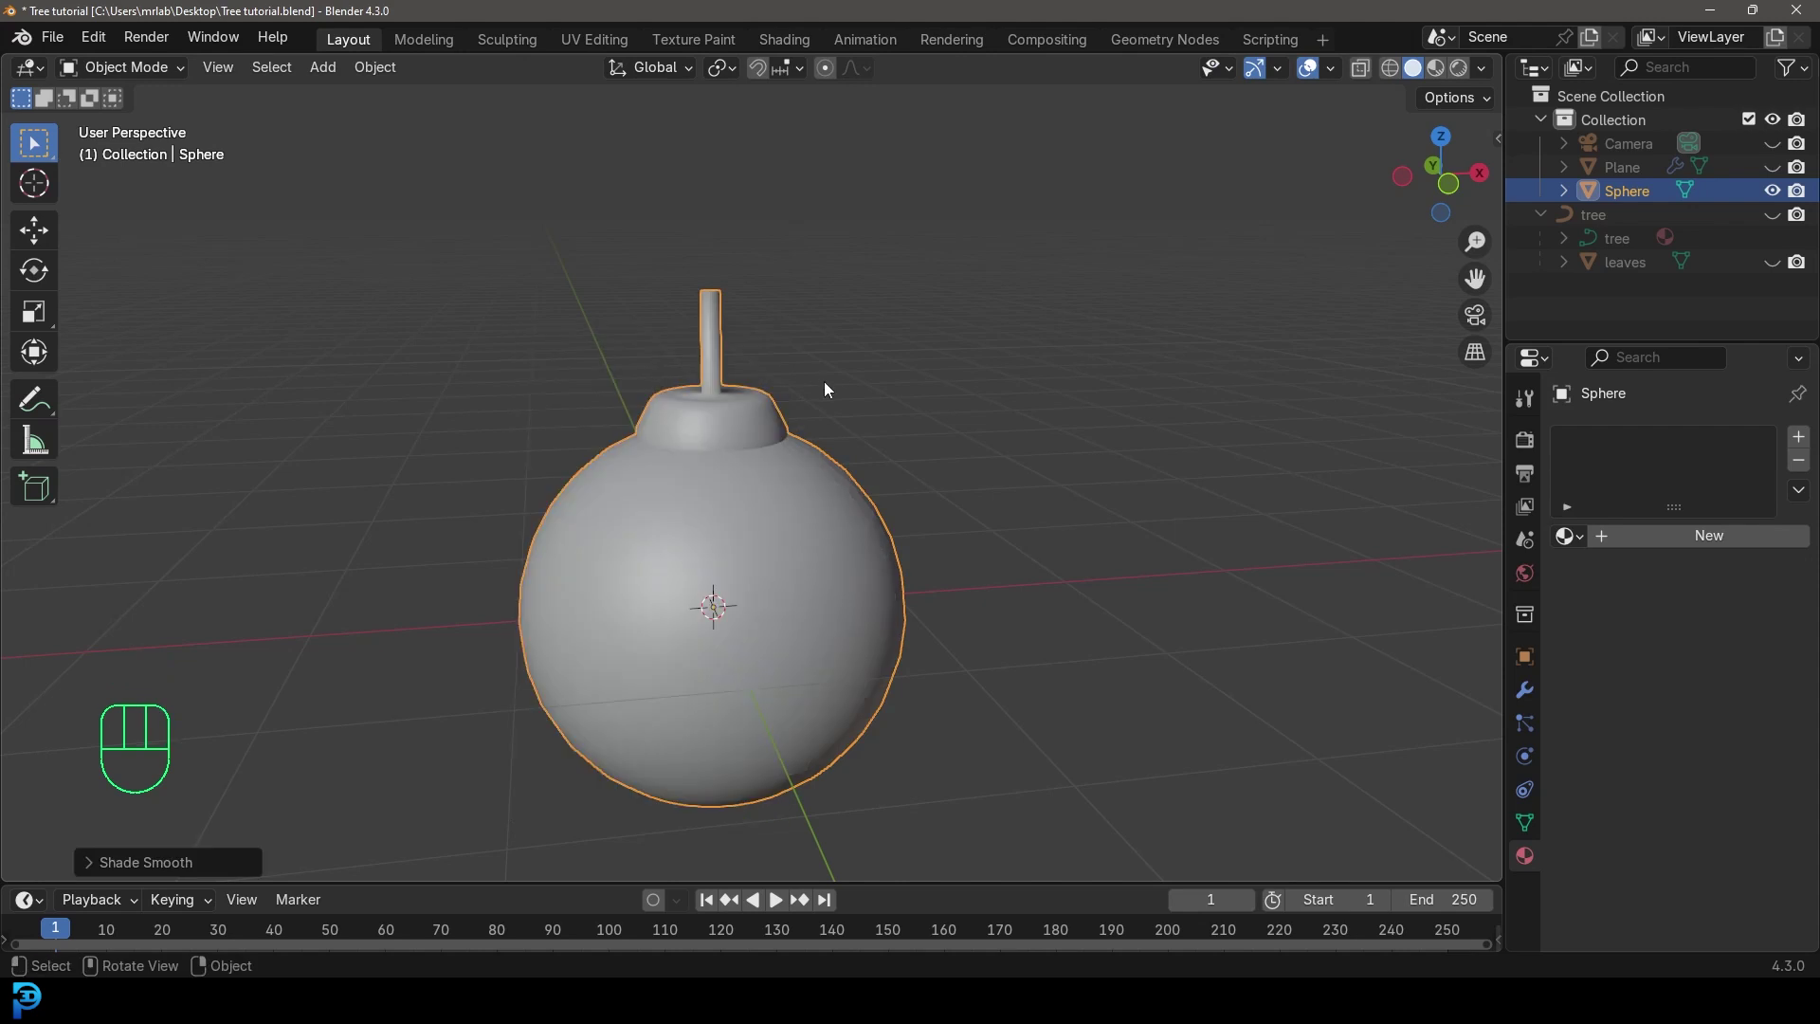
Create a new material named Ball on the ornament and set its viewport display color to red
{"action": "left_click", "coordinate": [1686, 536]}
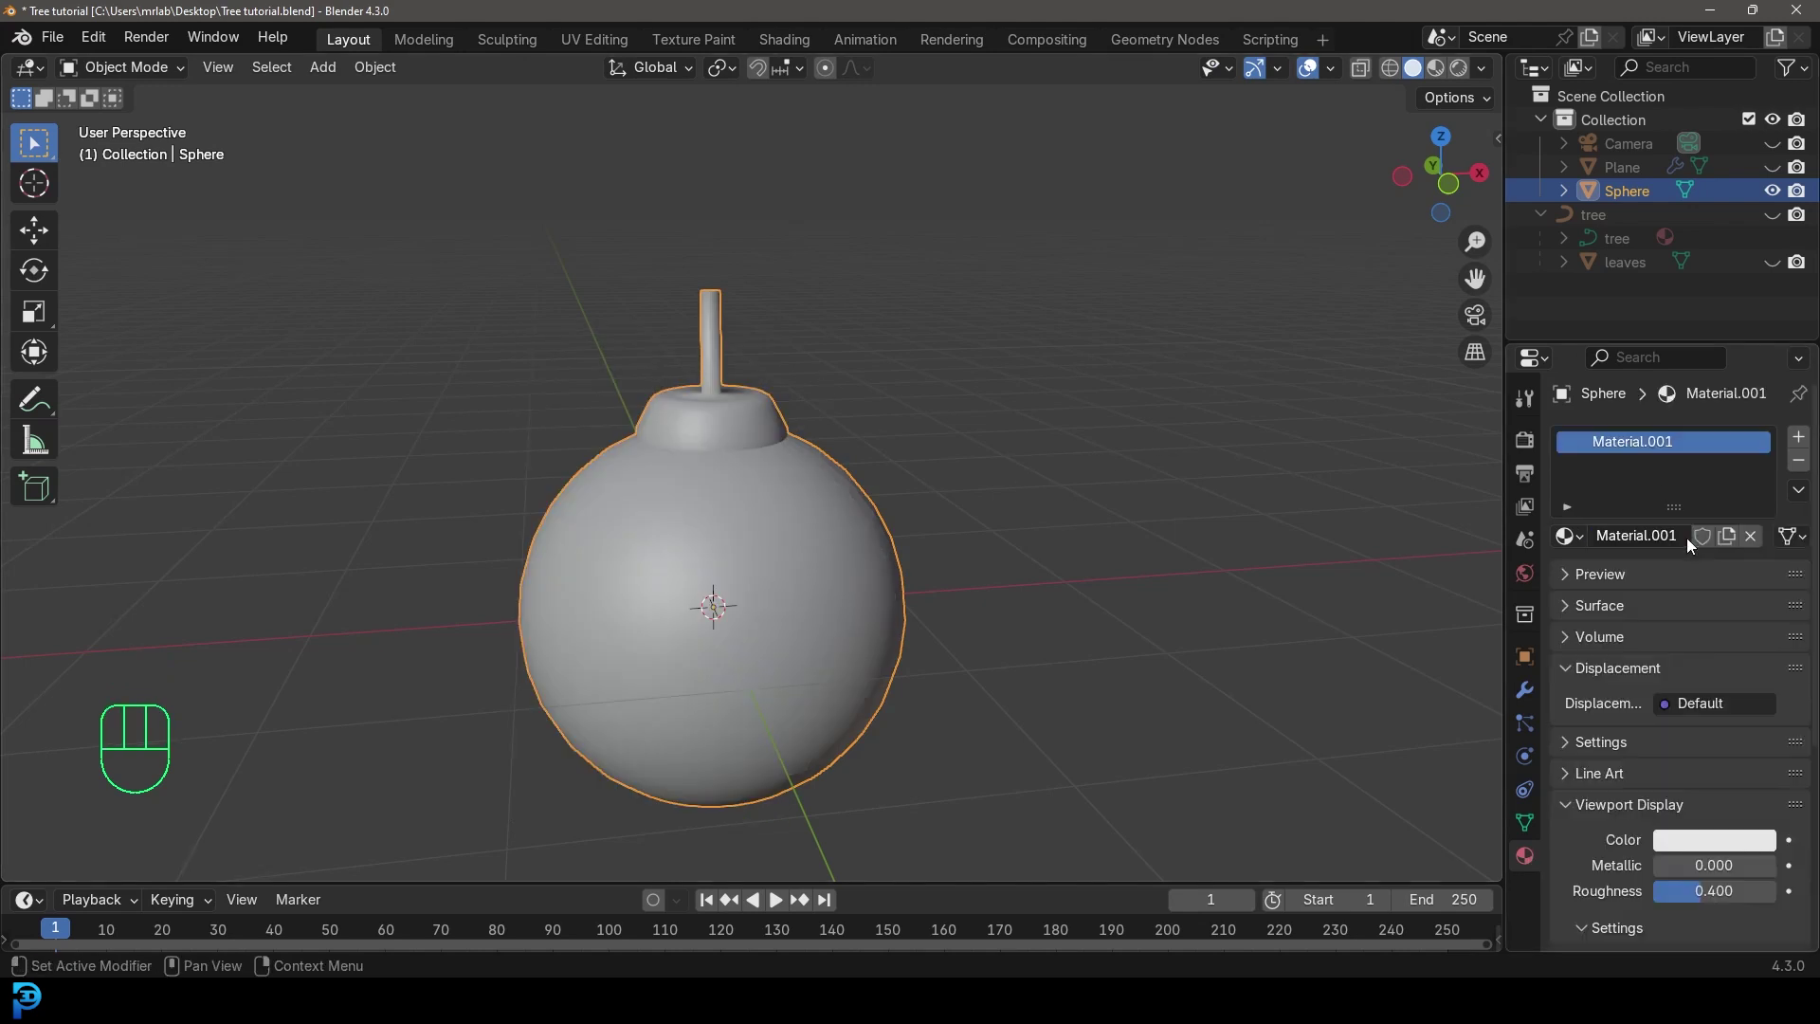
{"action": "left_click", "coordinate": [1665, 536]}
{"action": "type", "text": "Ball"}
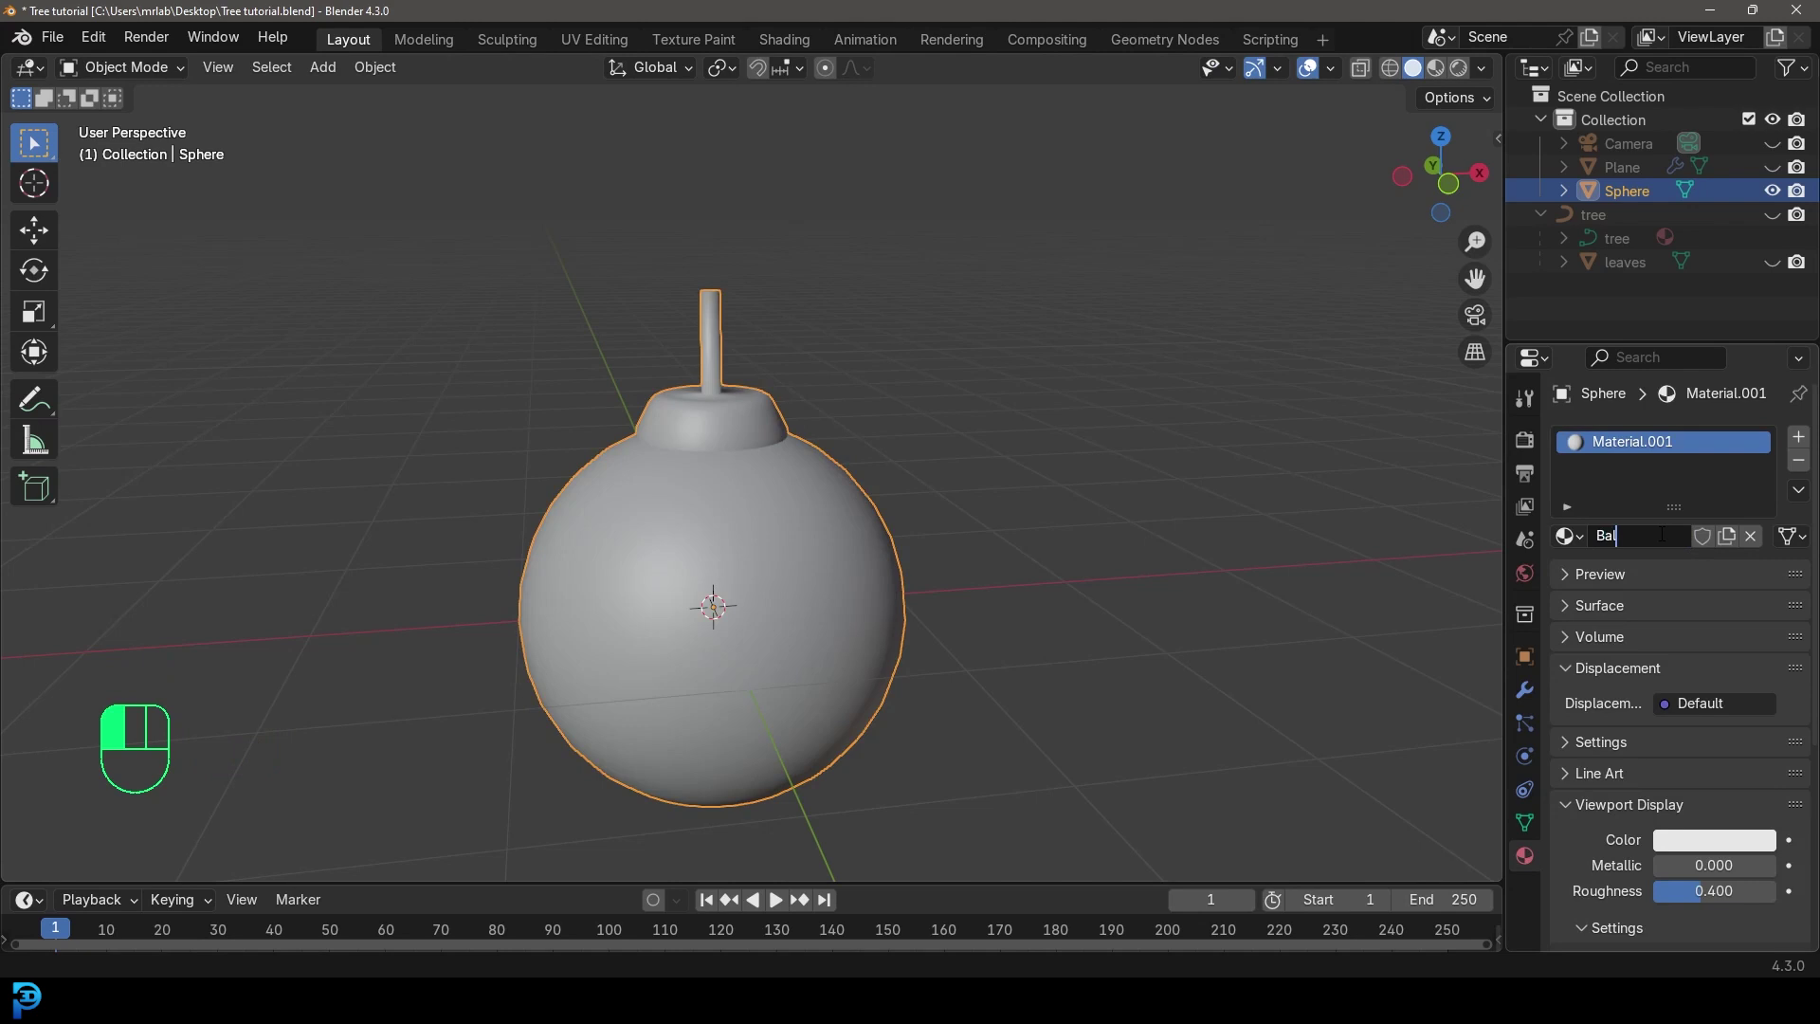
{"action": "key", "text": "Return"}
{"action": "left_click", "coordinate": [1694, 841]}
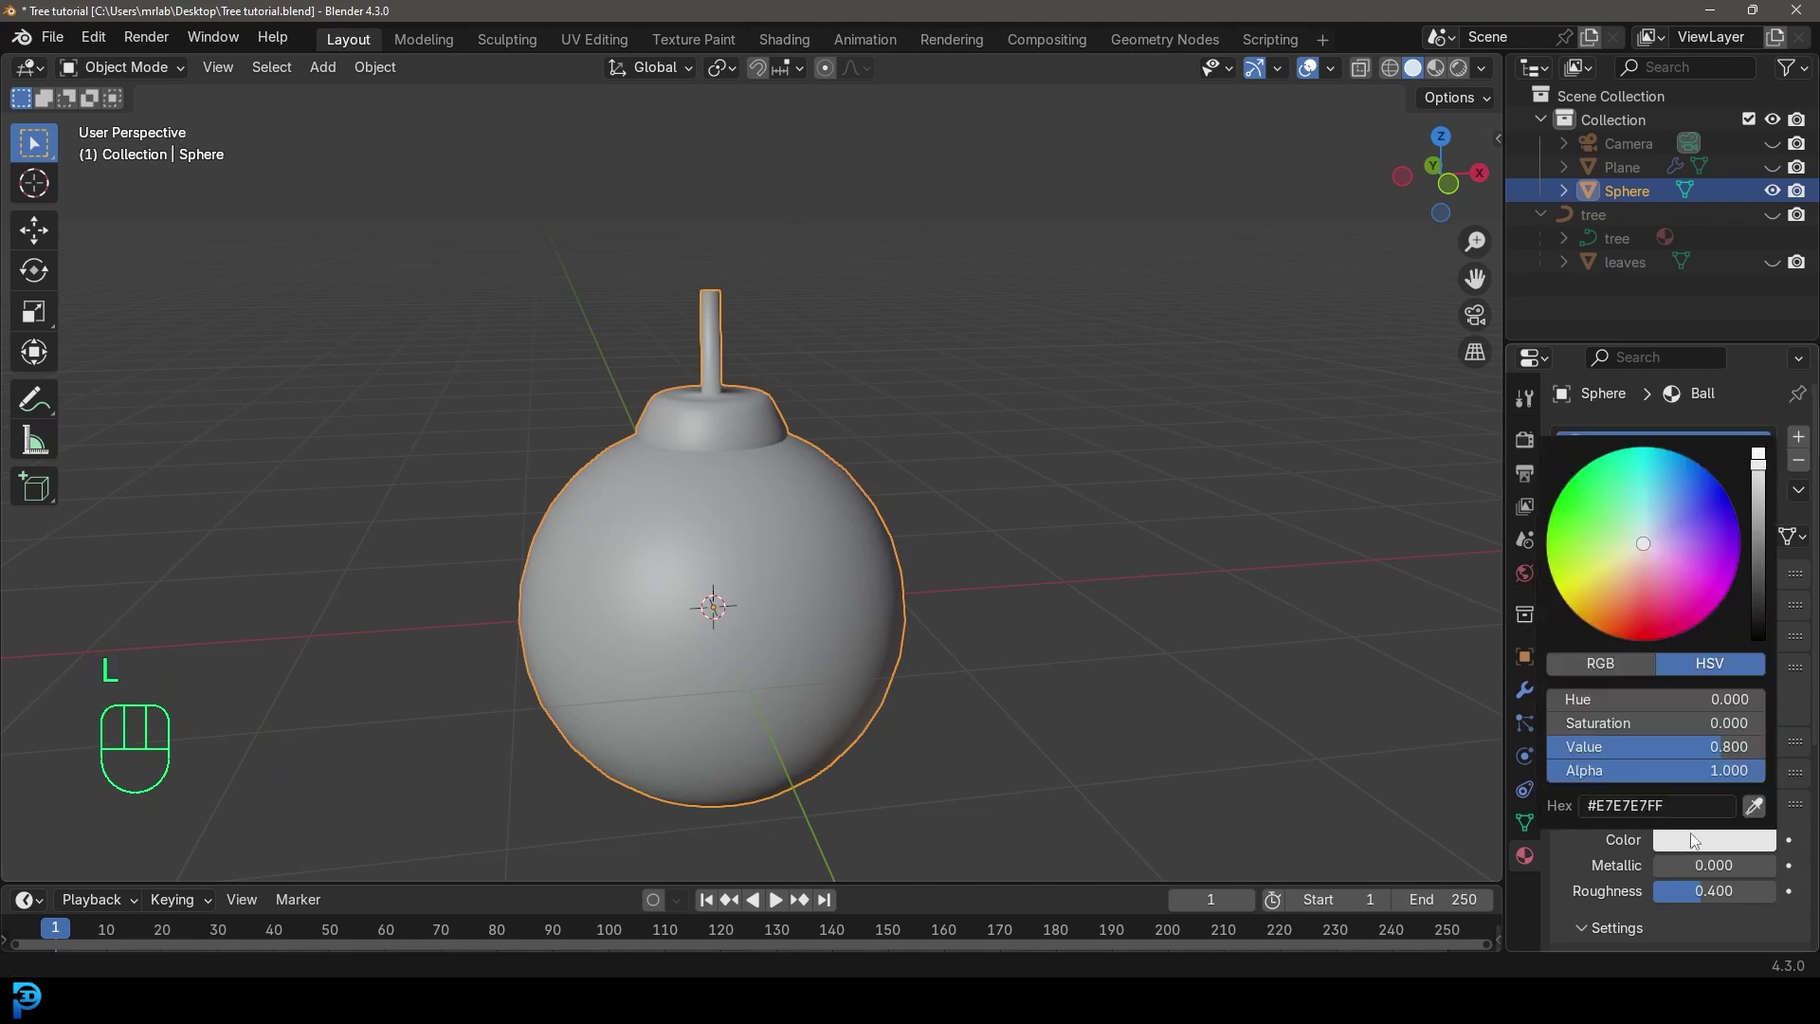
{"action": "left_click_drag", "start_coordinate": [1644, 618], "coordinate": [1639, 607]}
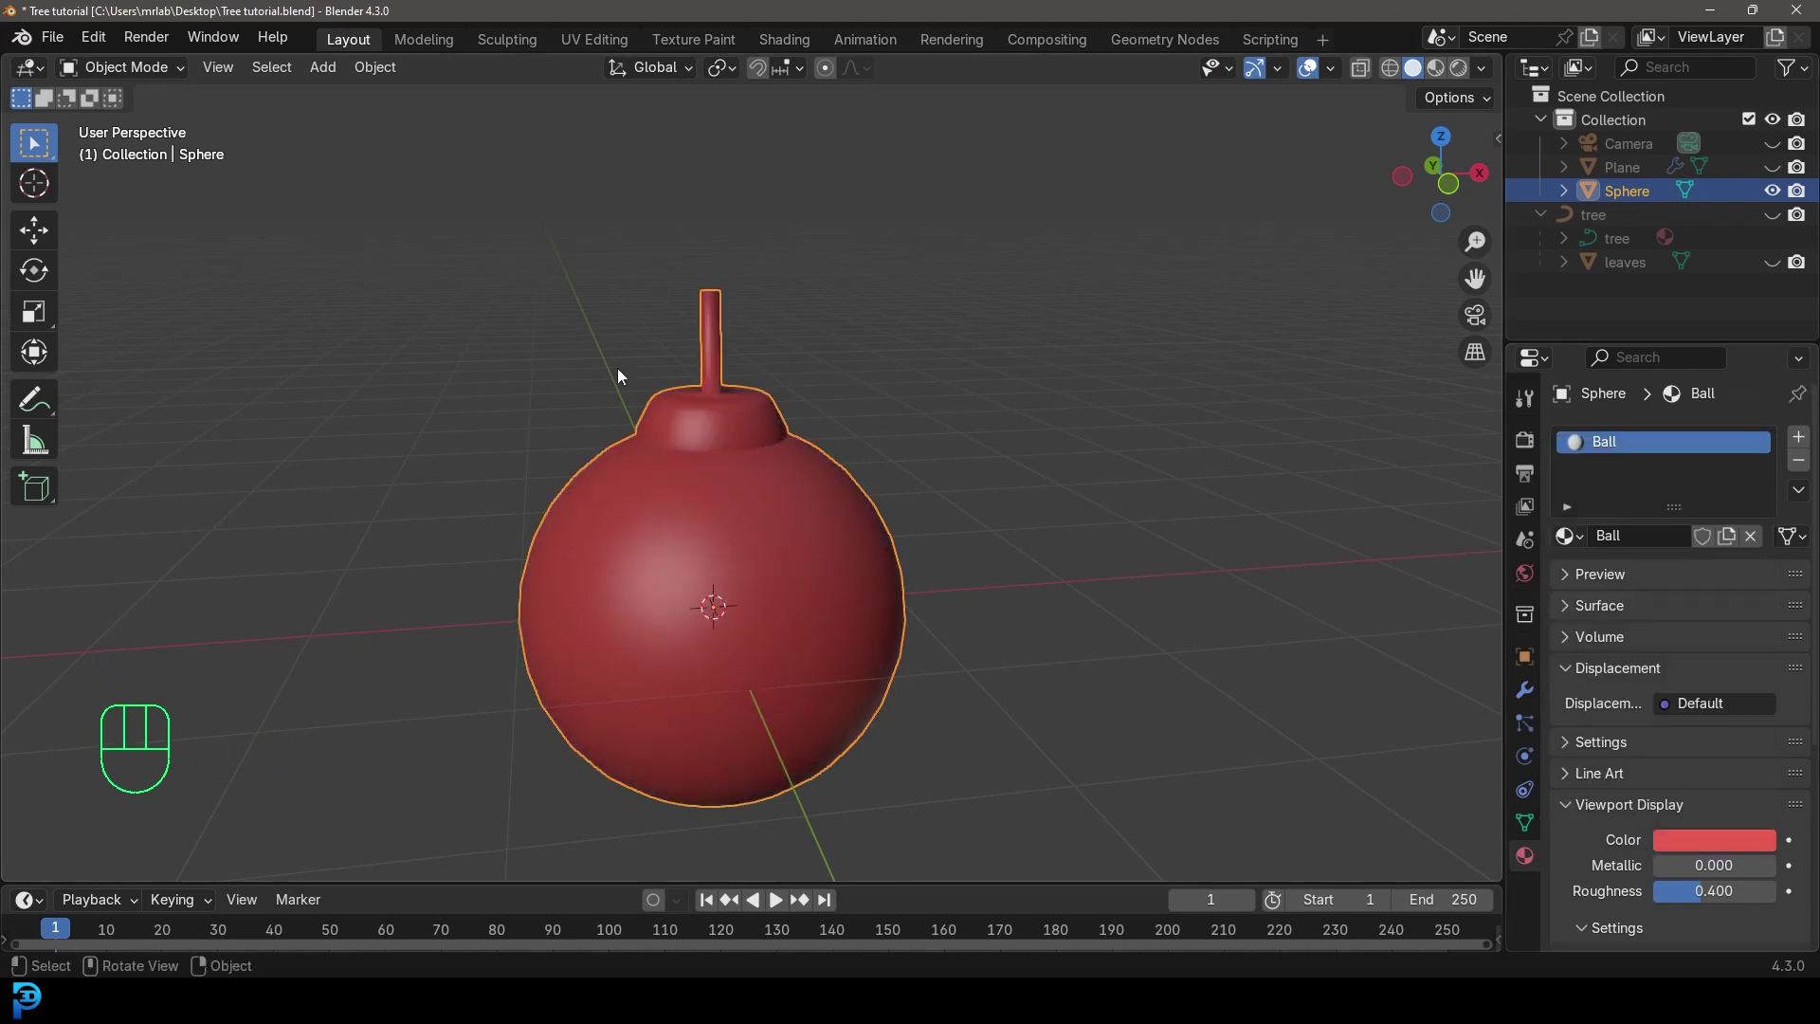
Add a second material slot to the ornament with a new material named Brass
{"action": "left_click", "coordinate": [1798, 438]}
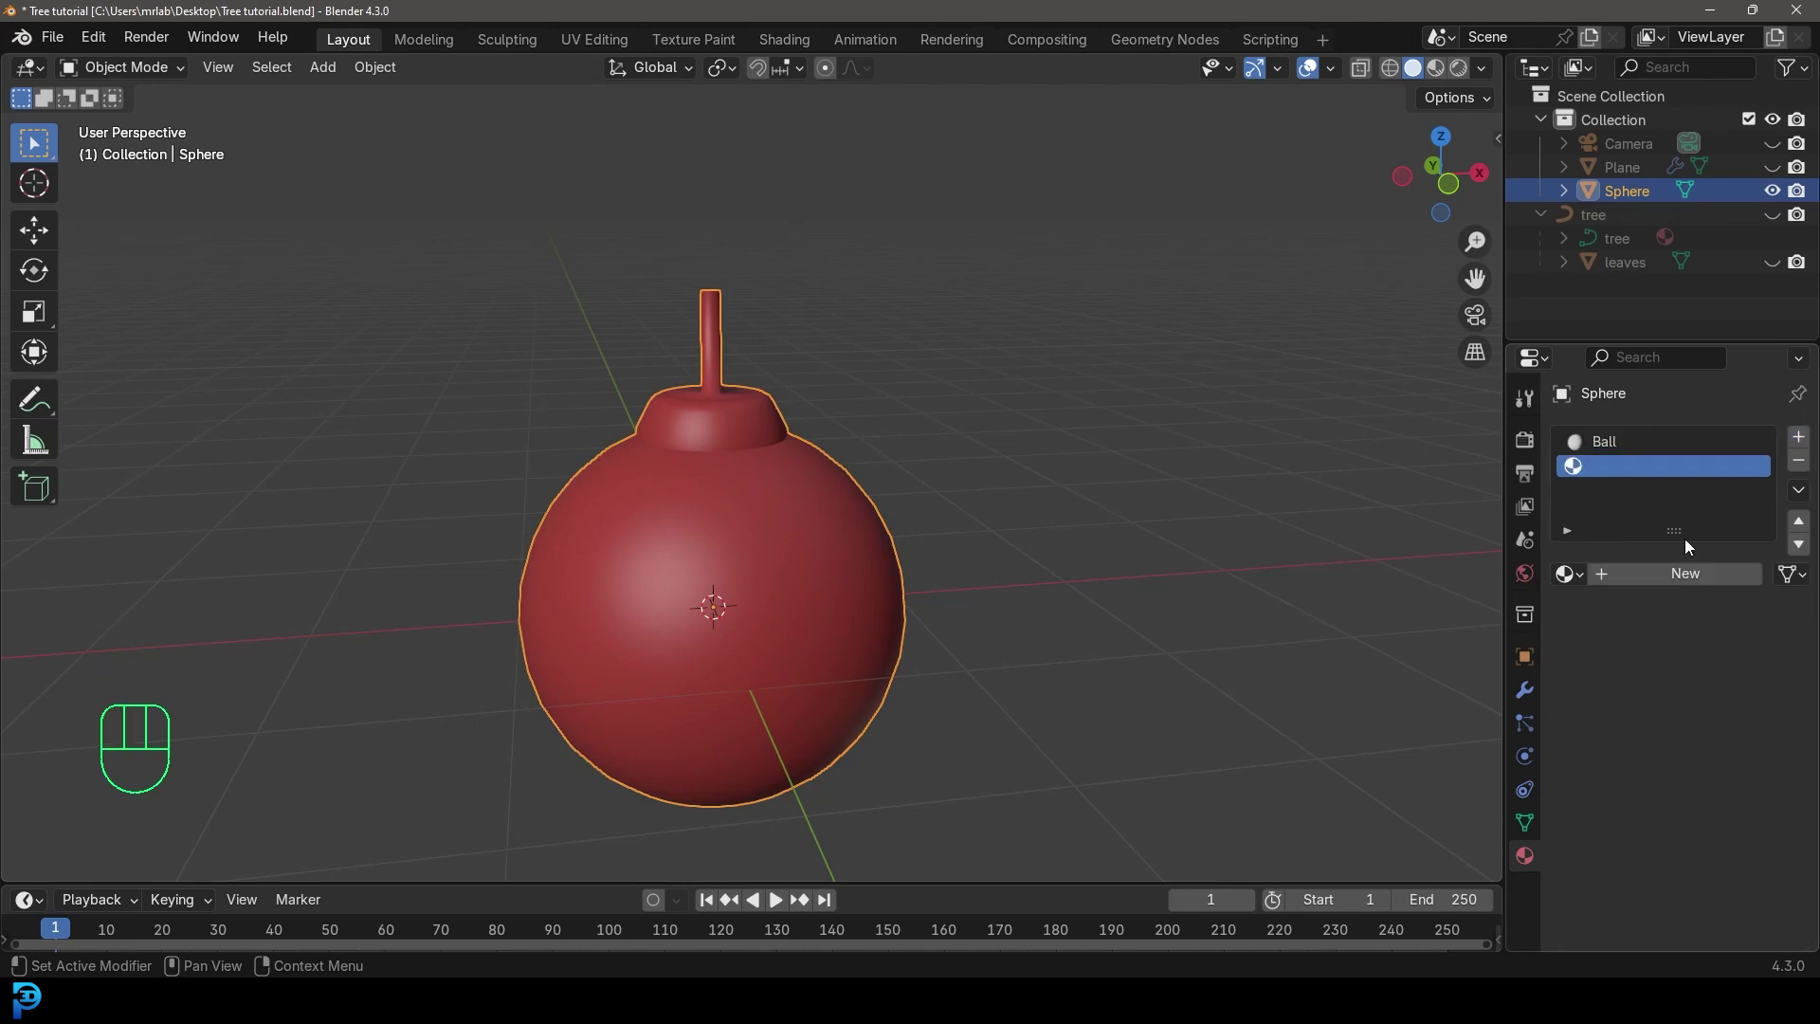
{"action": "left_click", "coordinate": [1661, 571]}
{"action": "left_click", "coordinate": [1661, 572]}
{"action": "type", "text": "Br"}
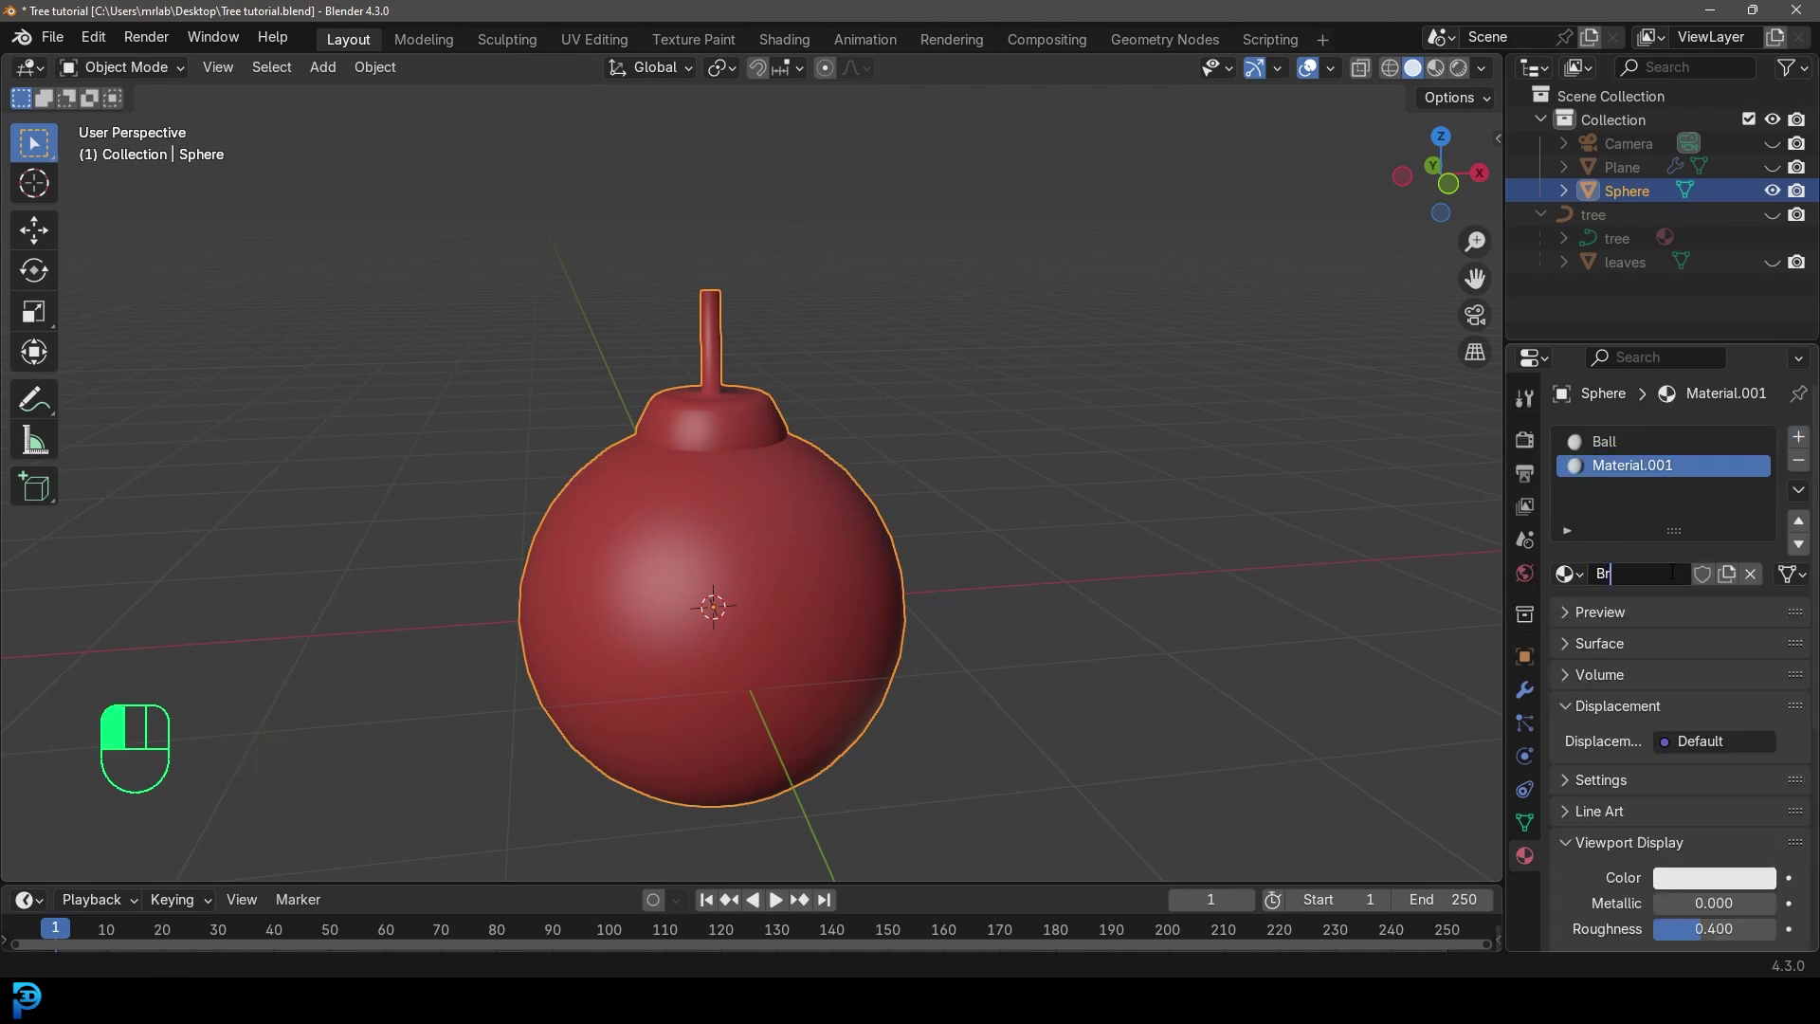
Select the entire linked cap and stem in the mesh and assign the Brass material to them
{"action": "key", "text": "Tab"}
{"action": "scroll", "coordinate": [756, 343], "scroll_direction": "up", "scroll_amount": 3}
{"action": "left_click_drag", "start_coordinate": [573, 123], "coordinate": [785, 349]}
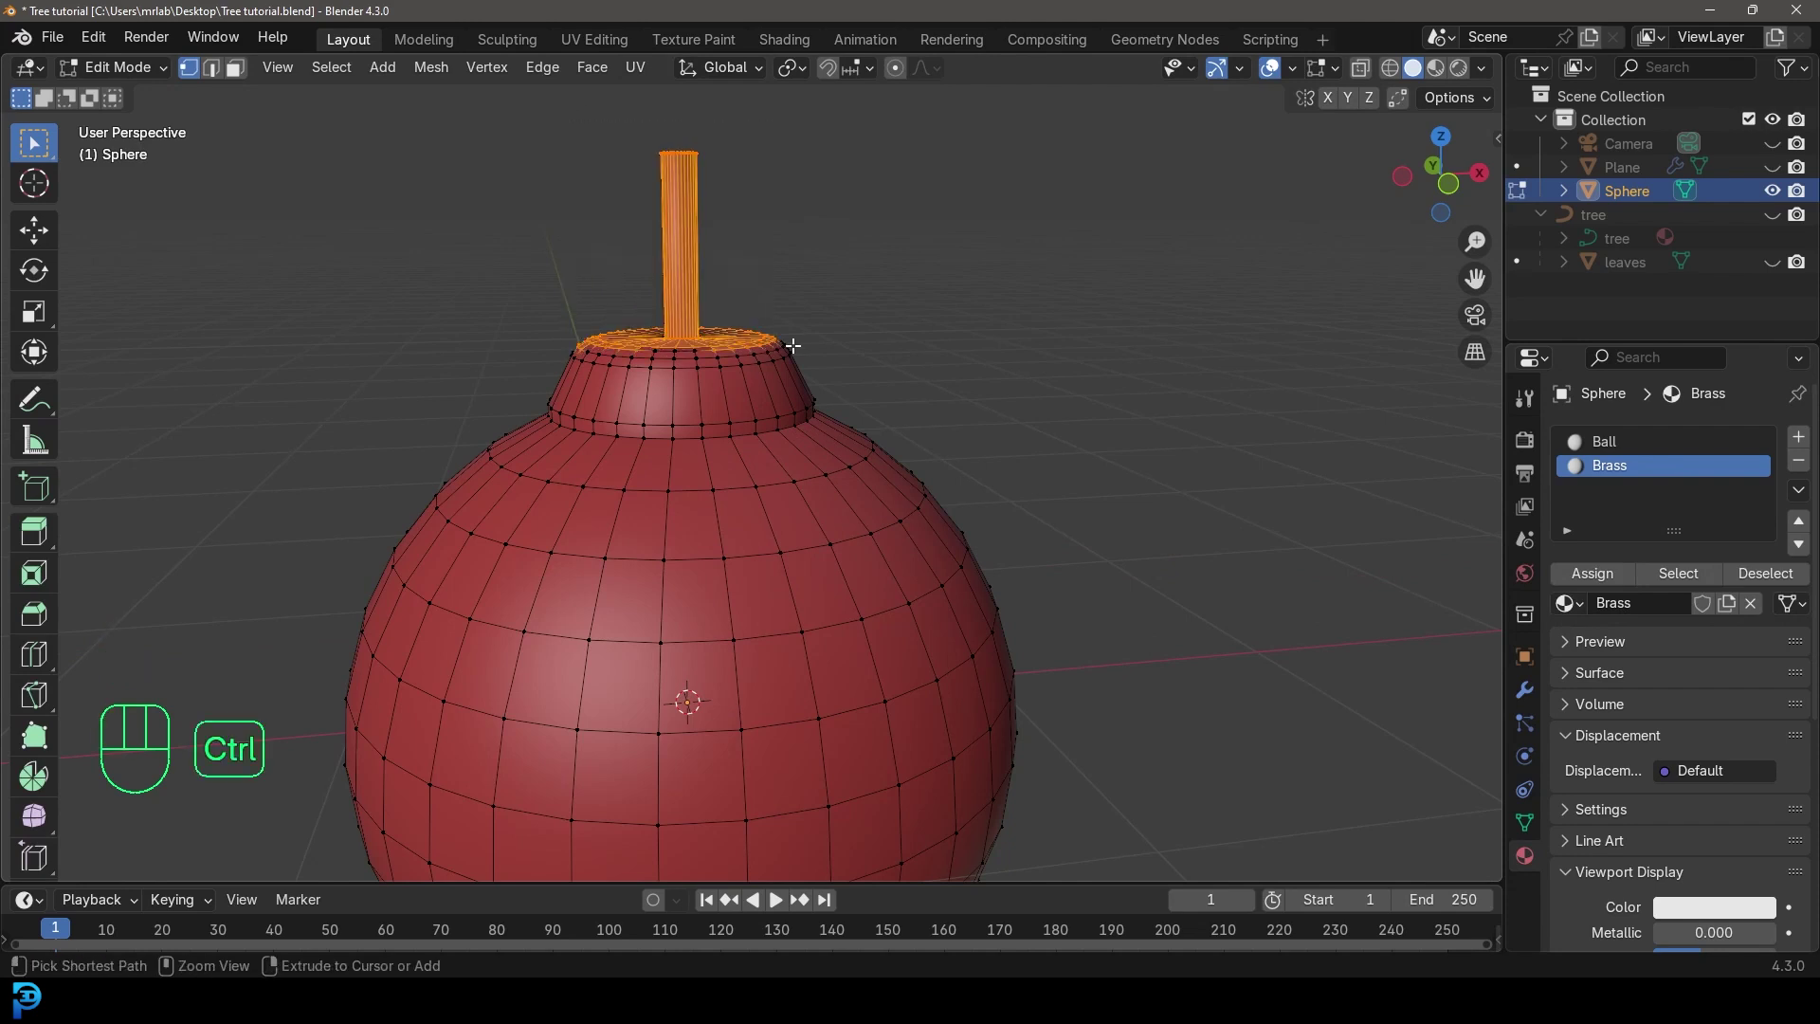
{"action": "key", "text": "ctrl+l"}
{"action": "key", "text": "g"}
{"action": "right_click", "coordinate": [733, 378]}
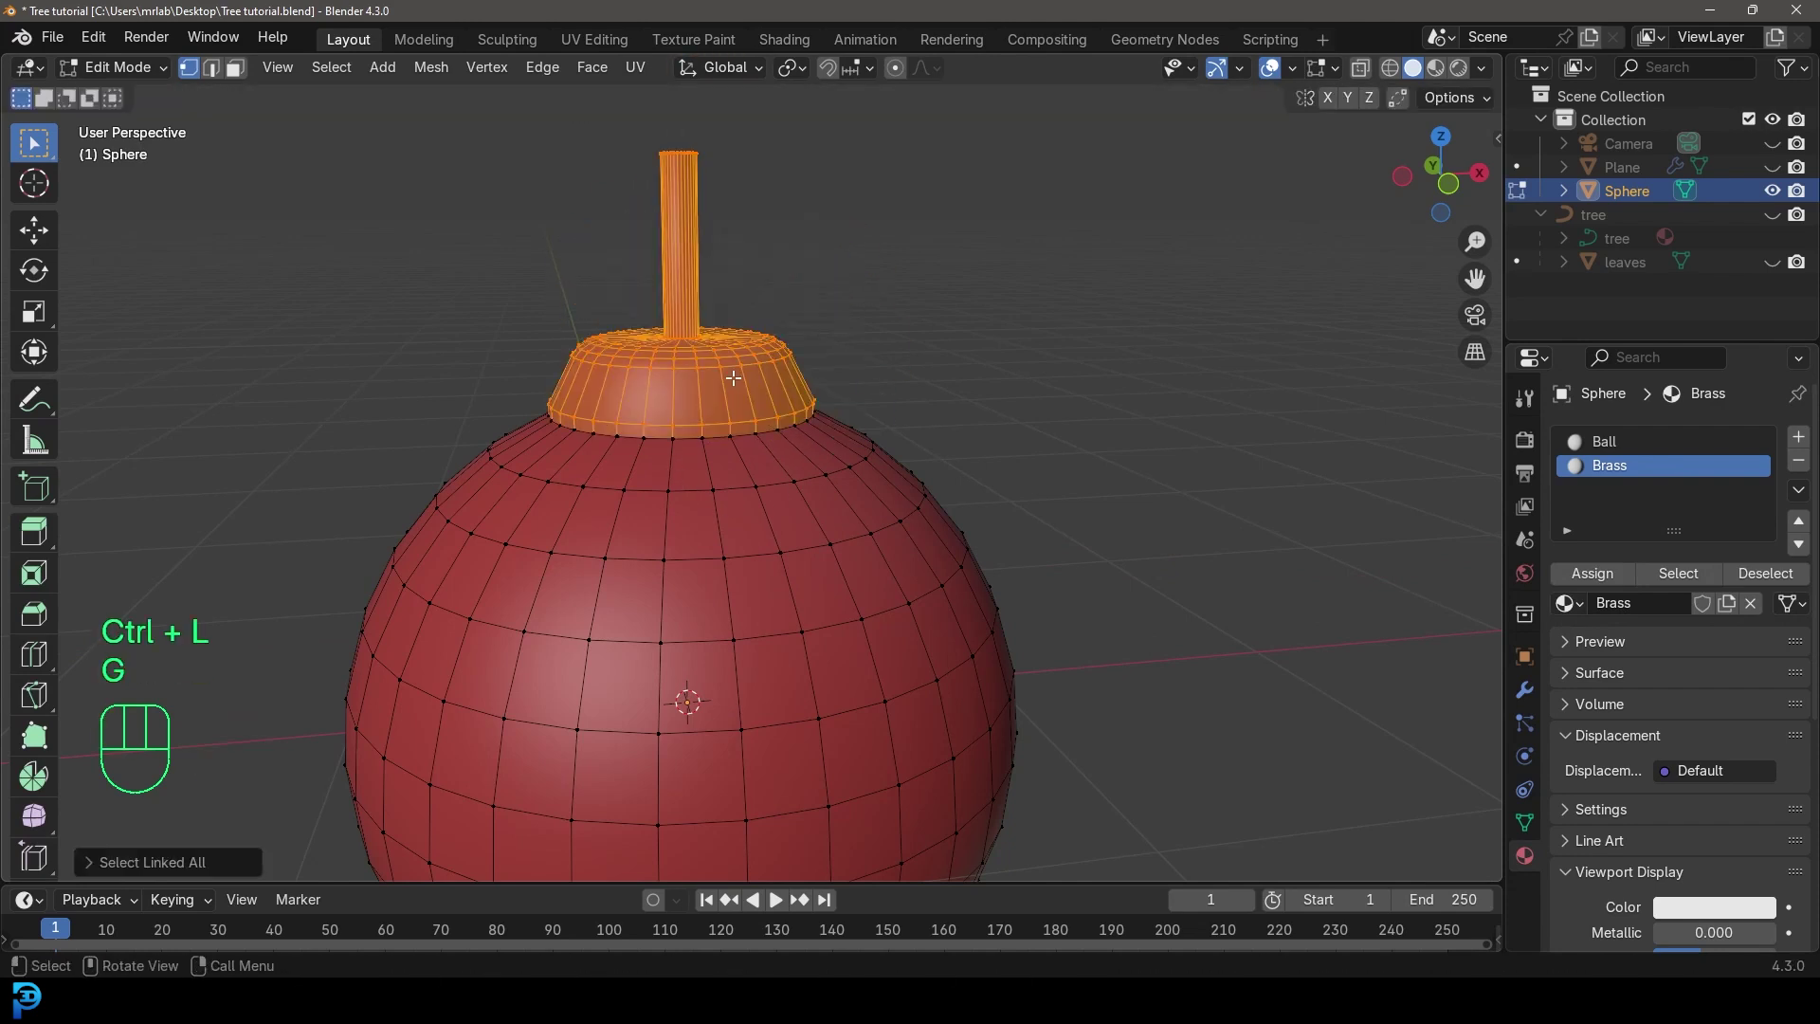
{"action": "left_click", "coordinate": [1613, 571]}
{"action": "key", "text": "Tab"}
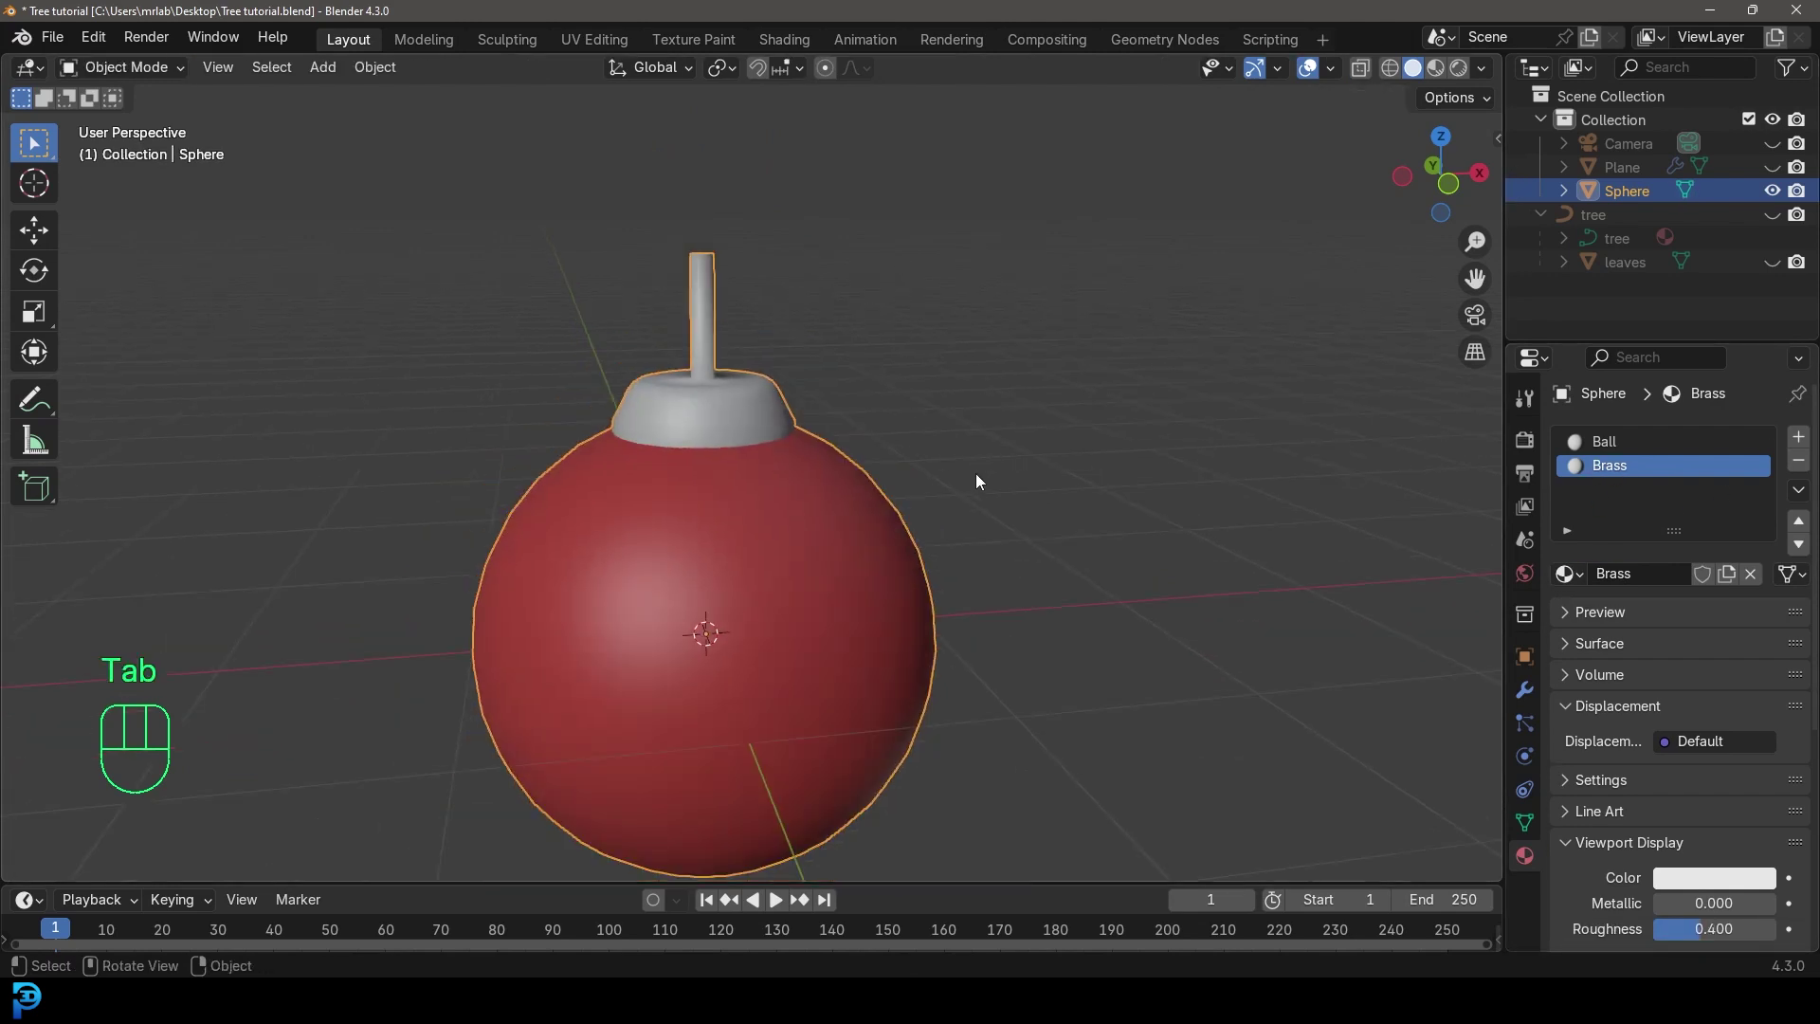
Set the Brass material's viewport display color to a bright gold and raise its metallic value strongly
{"action": "left_click", "coordinate": [1694, 877]}
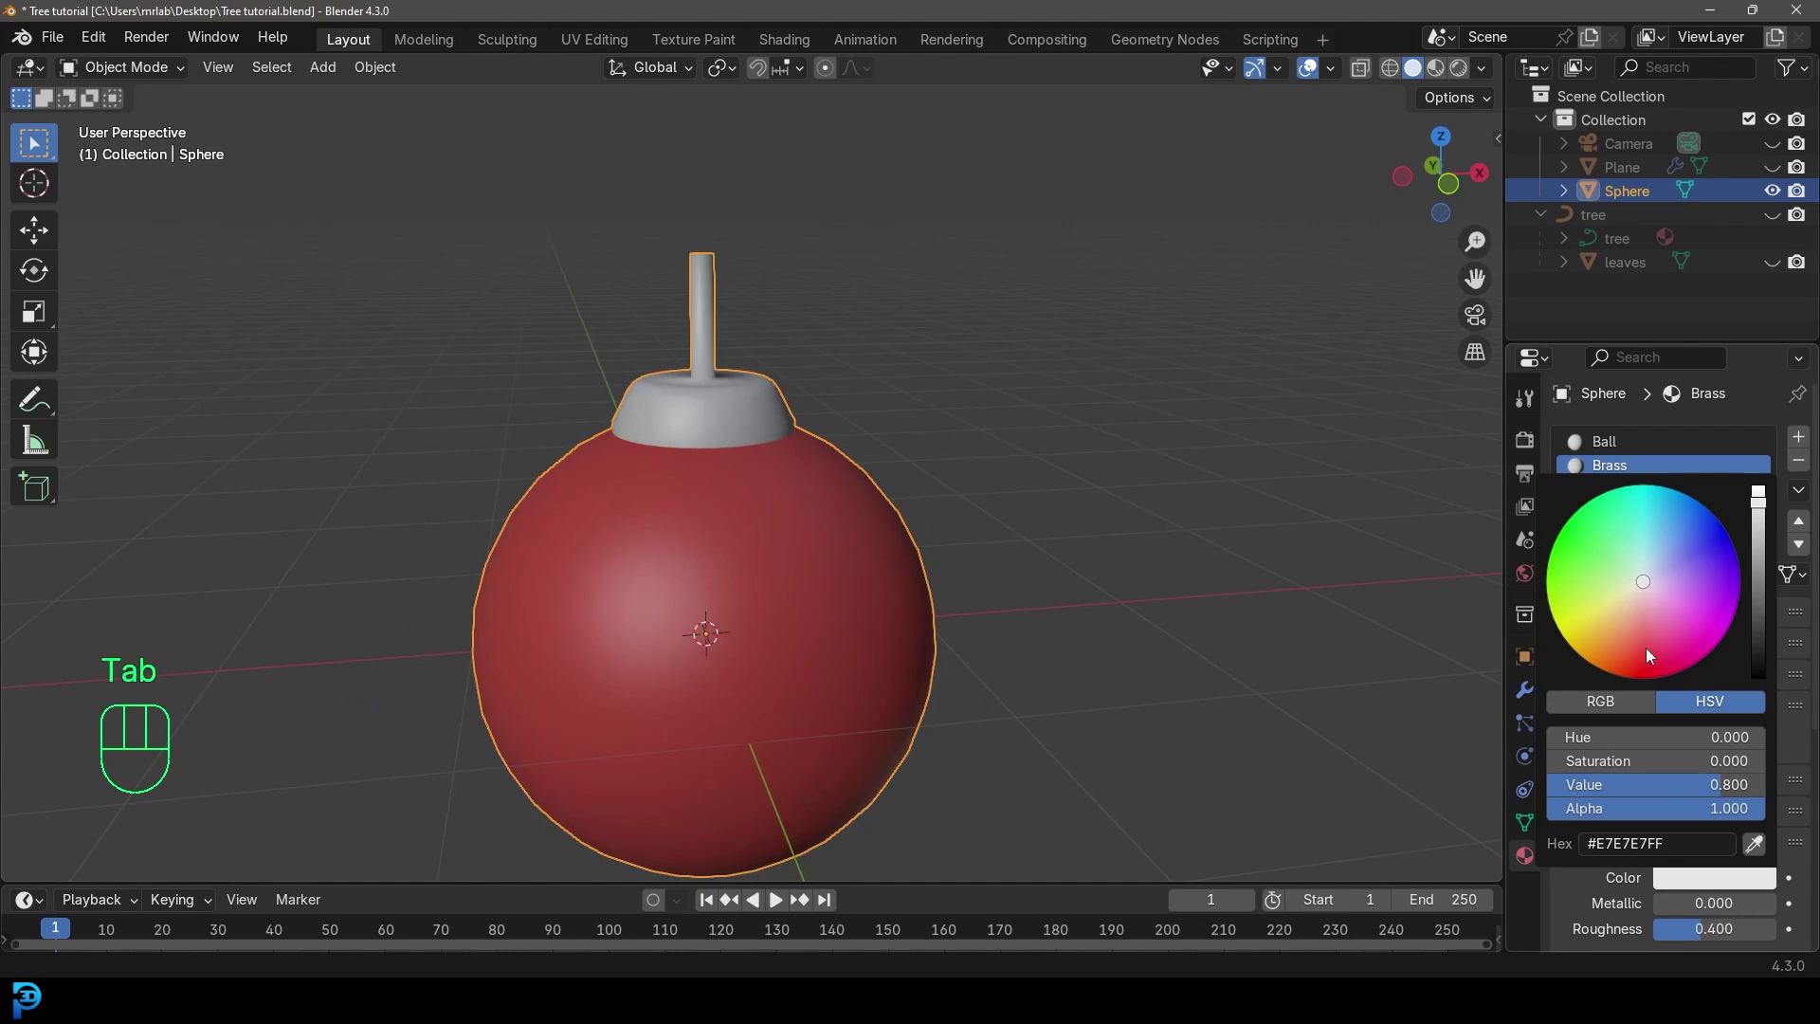
{"action": "left_click", "coordinate": [1611, 635]}
{"action": "left_click_drag", "start_coordinate": [1756, 586], "coordinate": [1757, 521]}
{"action": "left_click_drag", "start_coordinate": [1665, 905], "coordinate": [1763, 902]}
Set the Ball material's viewport metallic value to 0.758 and deselect the ornament
{"action": "left_click", "coordinate": [1620, 444]}
{"action": "scroll", "coordinate": [995, 457], "scroll_direction": "down", "scroll_amount": 4}
{"action": "key", "text": "alt+a"}
{"action": "middle_click_drag", "start_coordinate": [963, 514], "coordinate": [859, 527]}
{"action": "scroll", "coordinate": [859, 527], "scroll_direction": "up", "scroll_amount": 3}
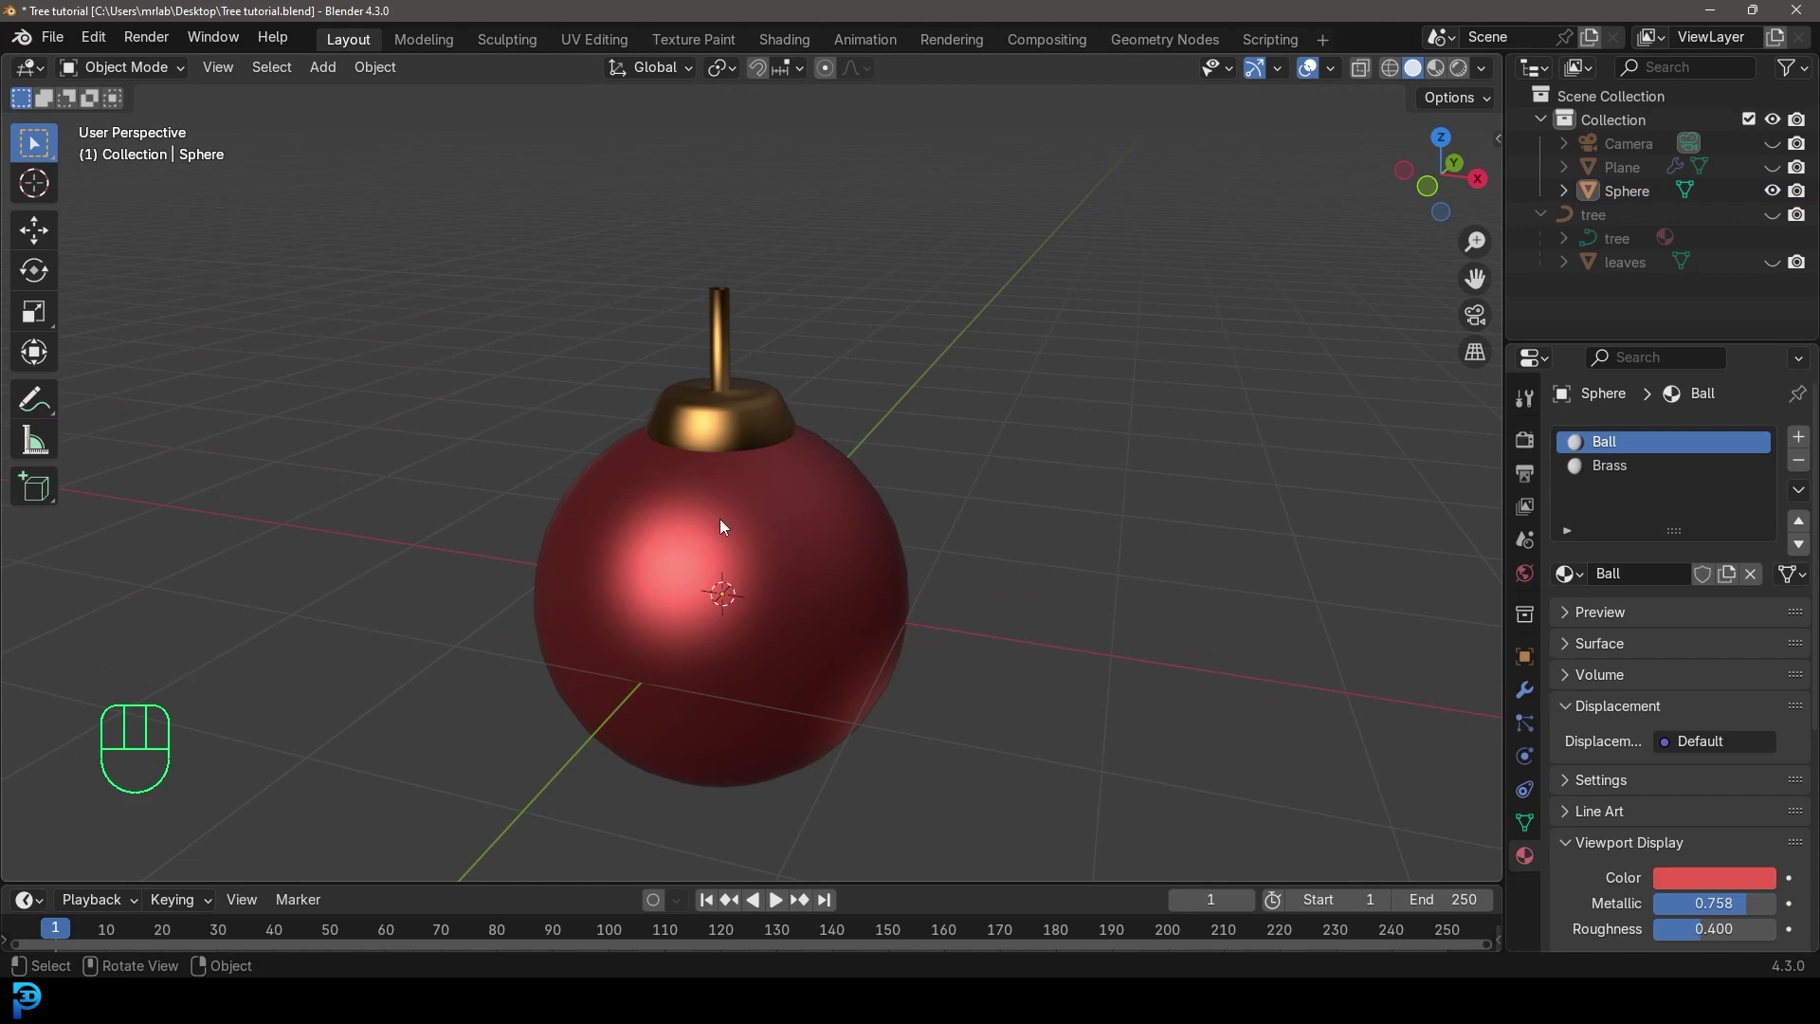
Unhide all hidden objects to bring back the tree, backdrop and camera
{"action": "key", "text": "alt+h"}
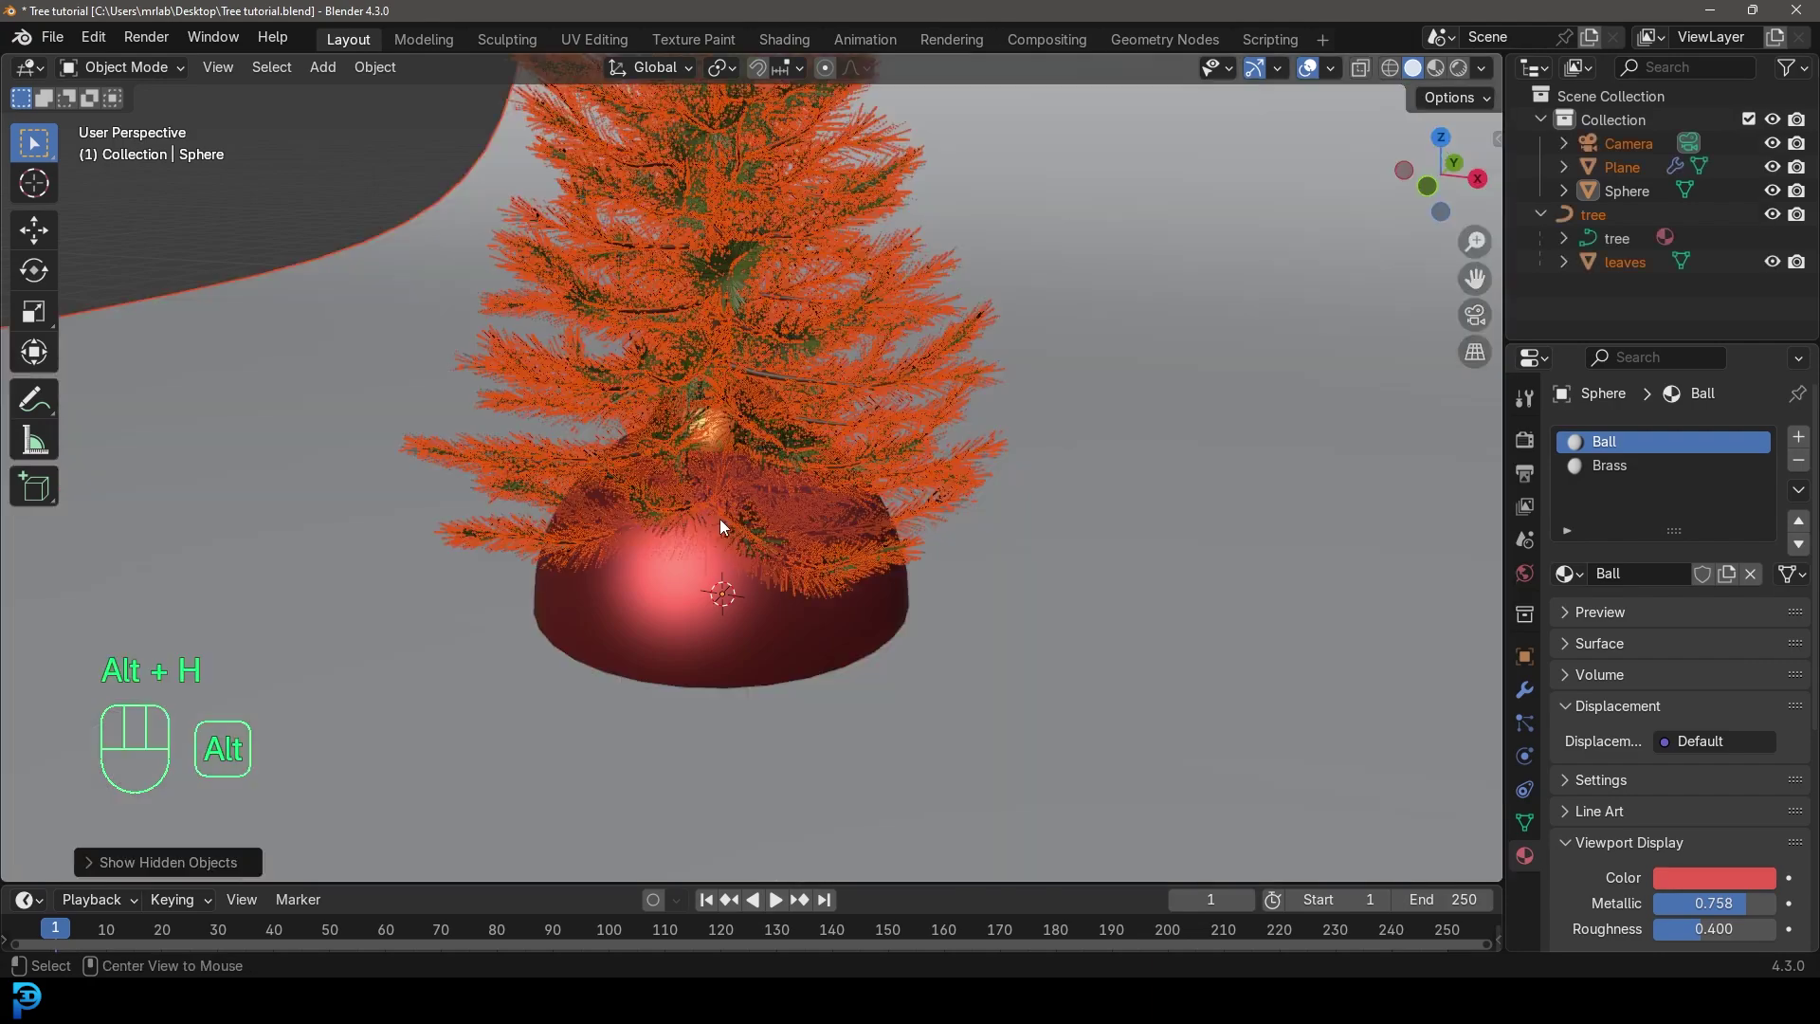
{"action": "middle_click_drag", "start_coordinate": [720, 520], "coordinate": [748, 497]}
{"action": "scroll", "coordinate": [749, 498], "scroll_direction": "up", "scroll_amount": 2}
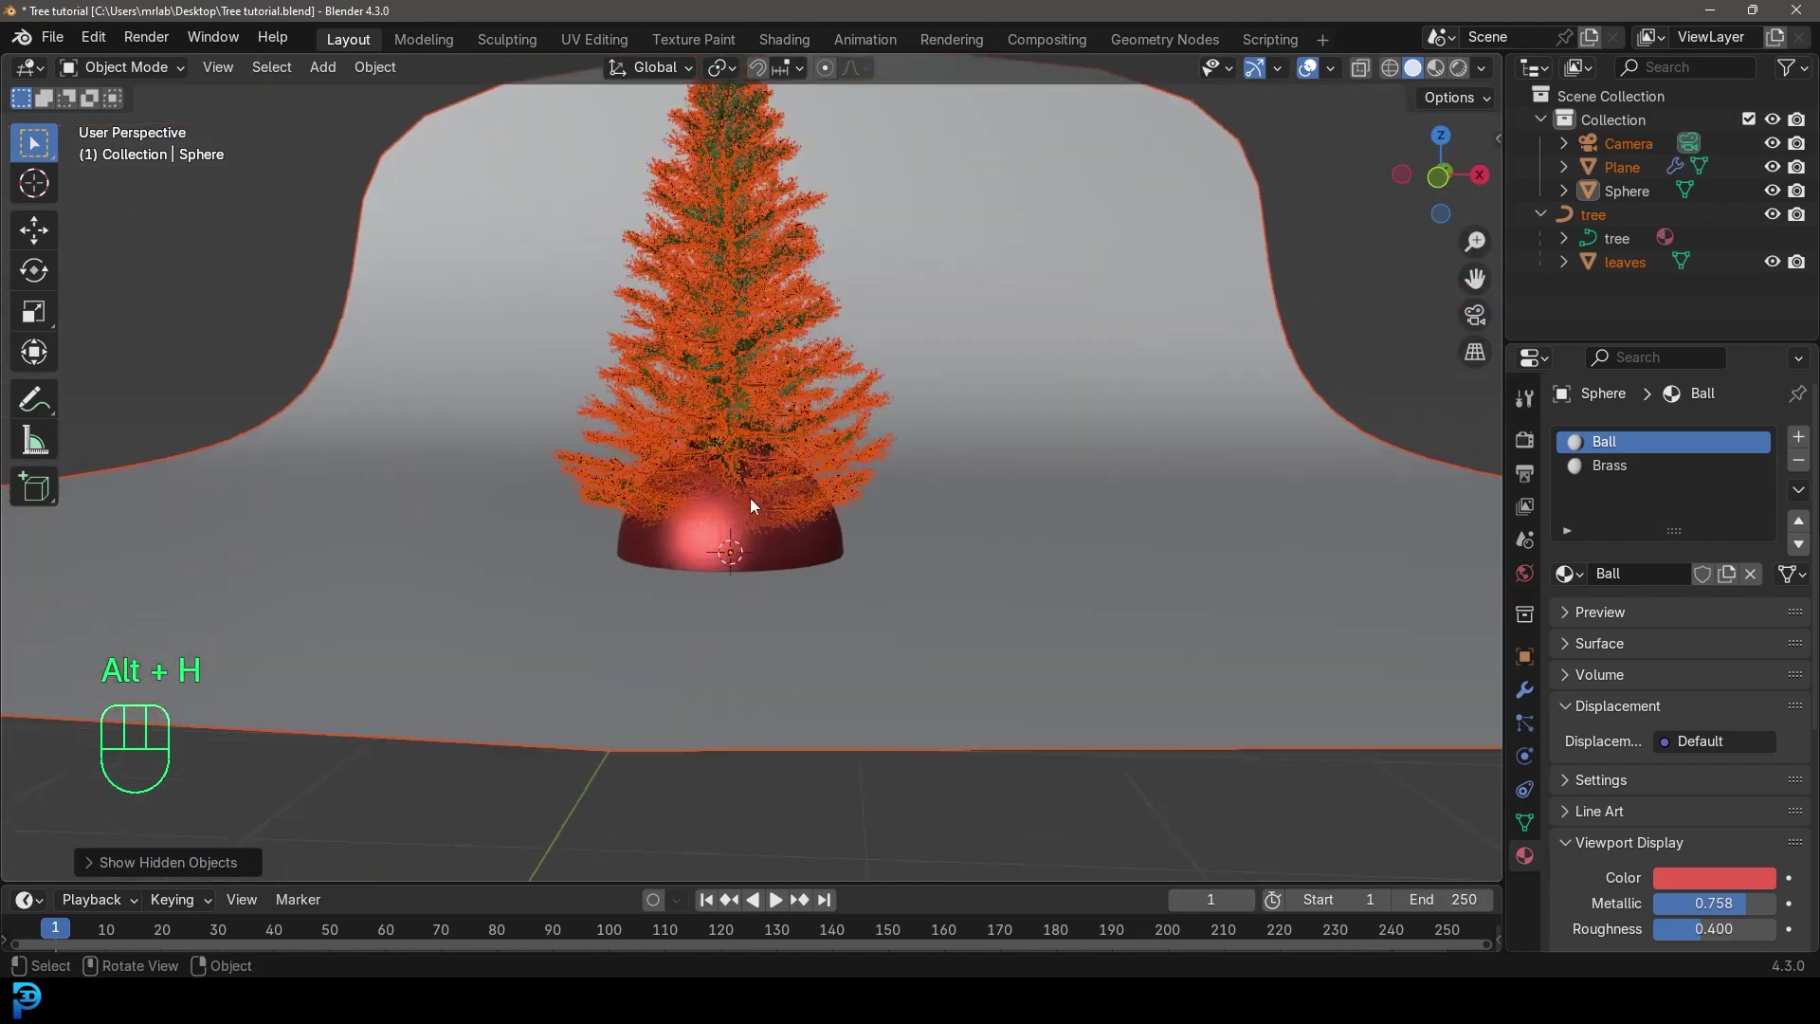
Move the ornament up to the tree's camera-facing side in the right view and scale it down to bauble size
{"action": "left_click", "coordinate": [785, 564]}
{"action": "key", "text": "KP_3"}
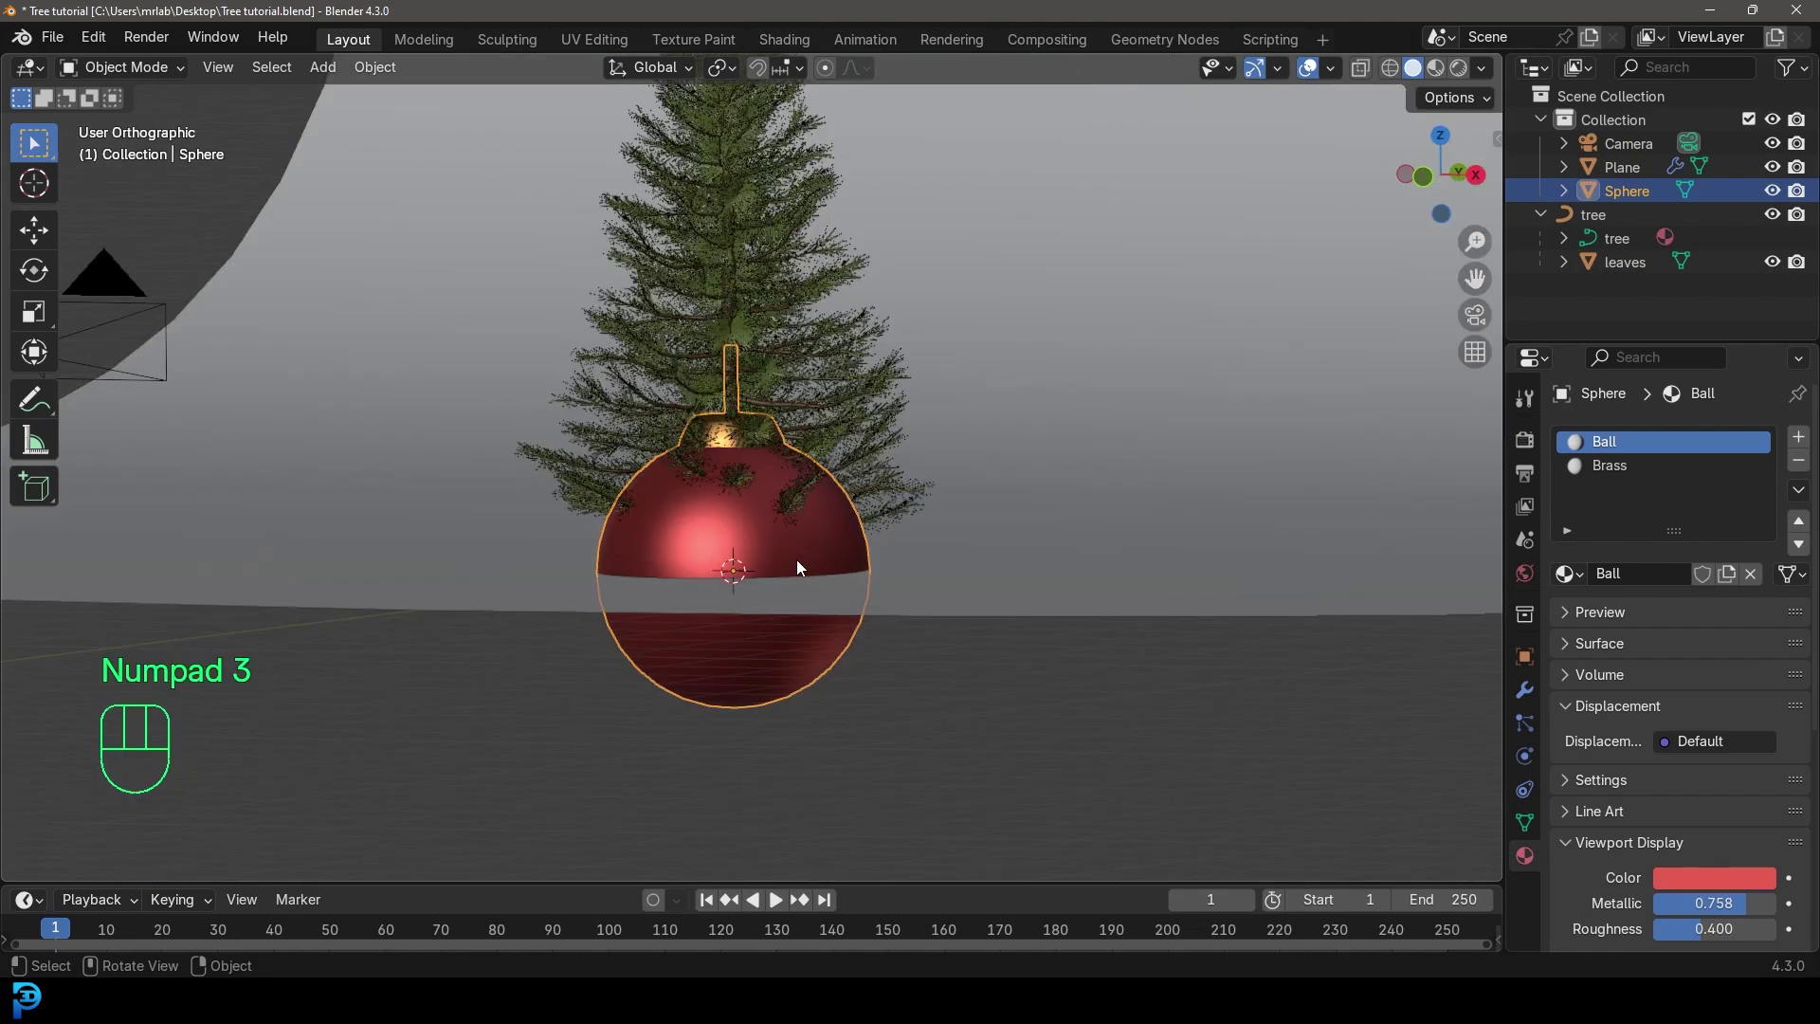
{"action": "key", "text": "g"}
{"action": "left_click", "coordinate": [772, 368]}
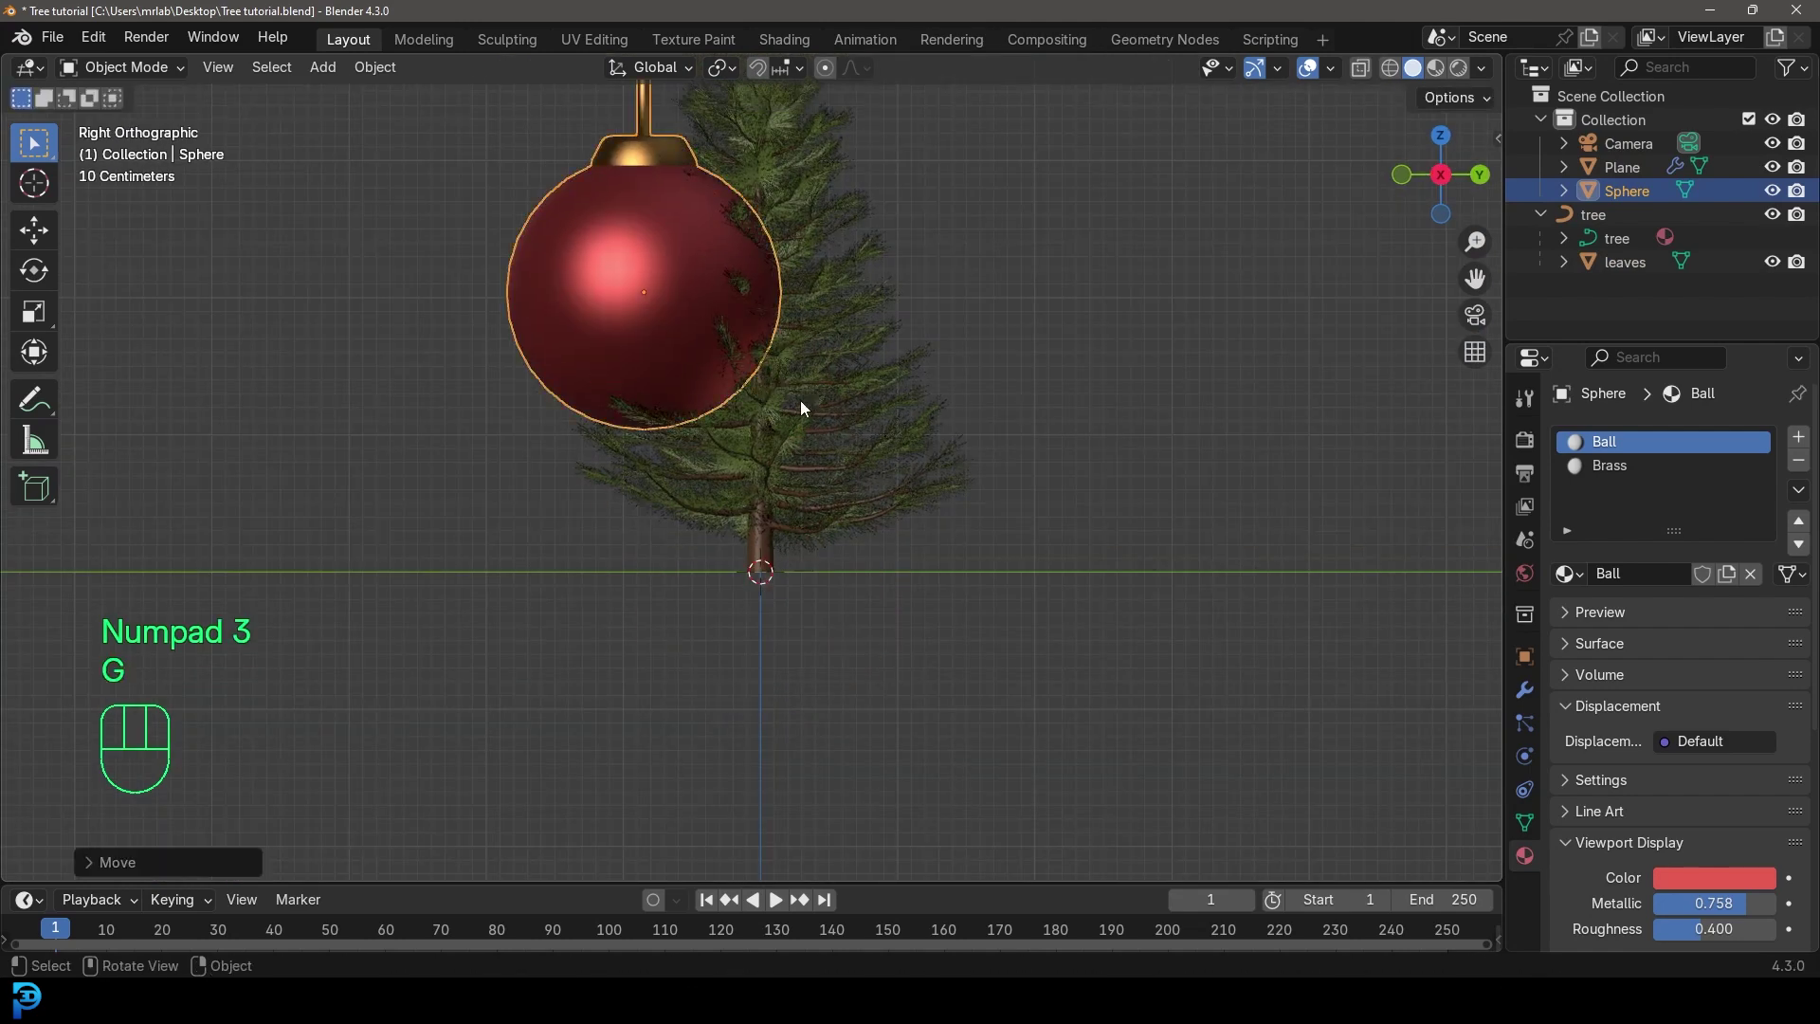
{"action": "key", "text": "s"}
{"action": "left_click", "coordinate": [678, 317]}
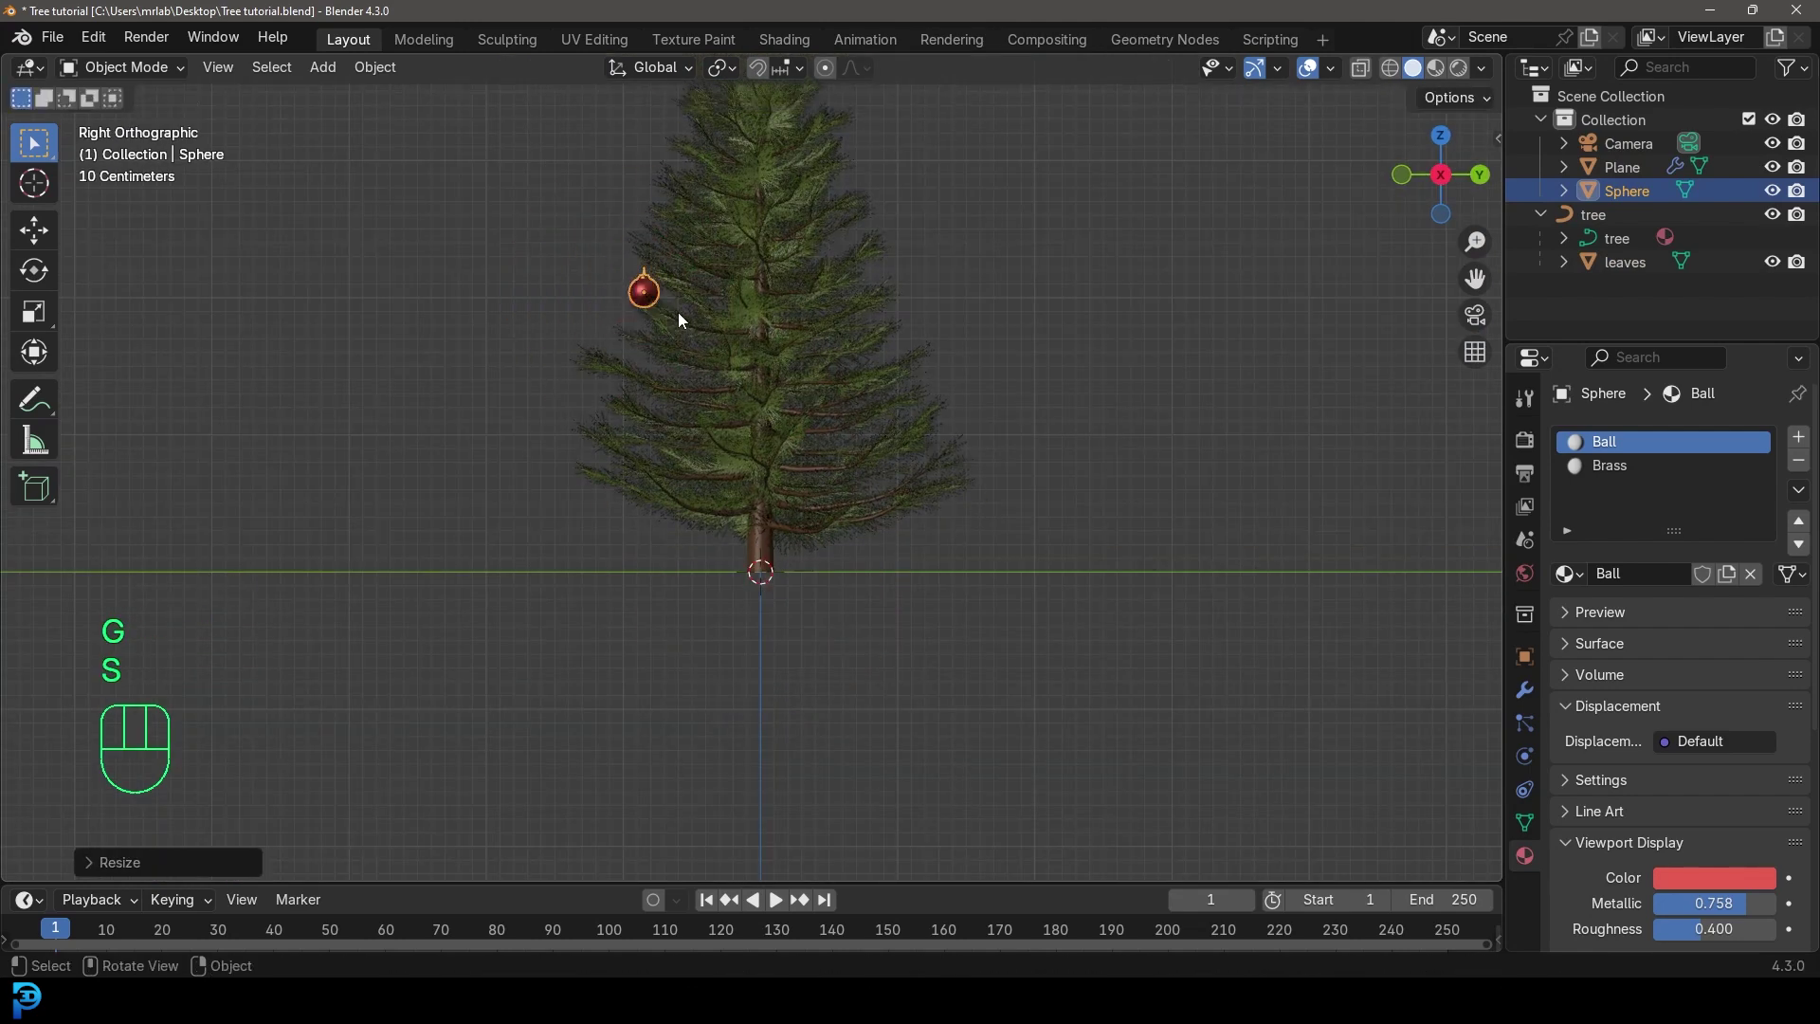
Scale the bauble down slightly more, judging its size against the tree through the camera
{"action": "key", "text": "KP_1"}
{"action": "key", "text": "KP_0"}
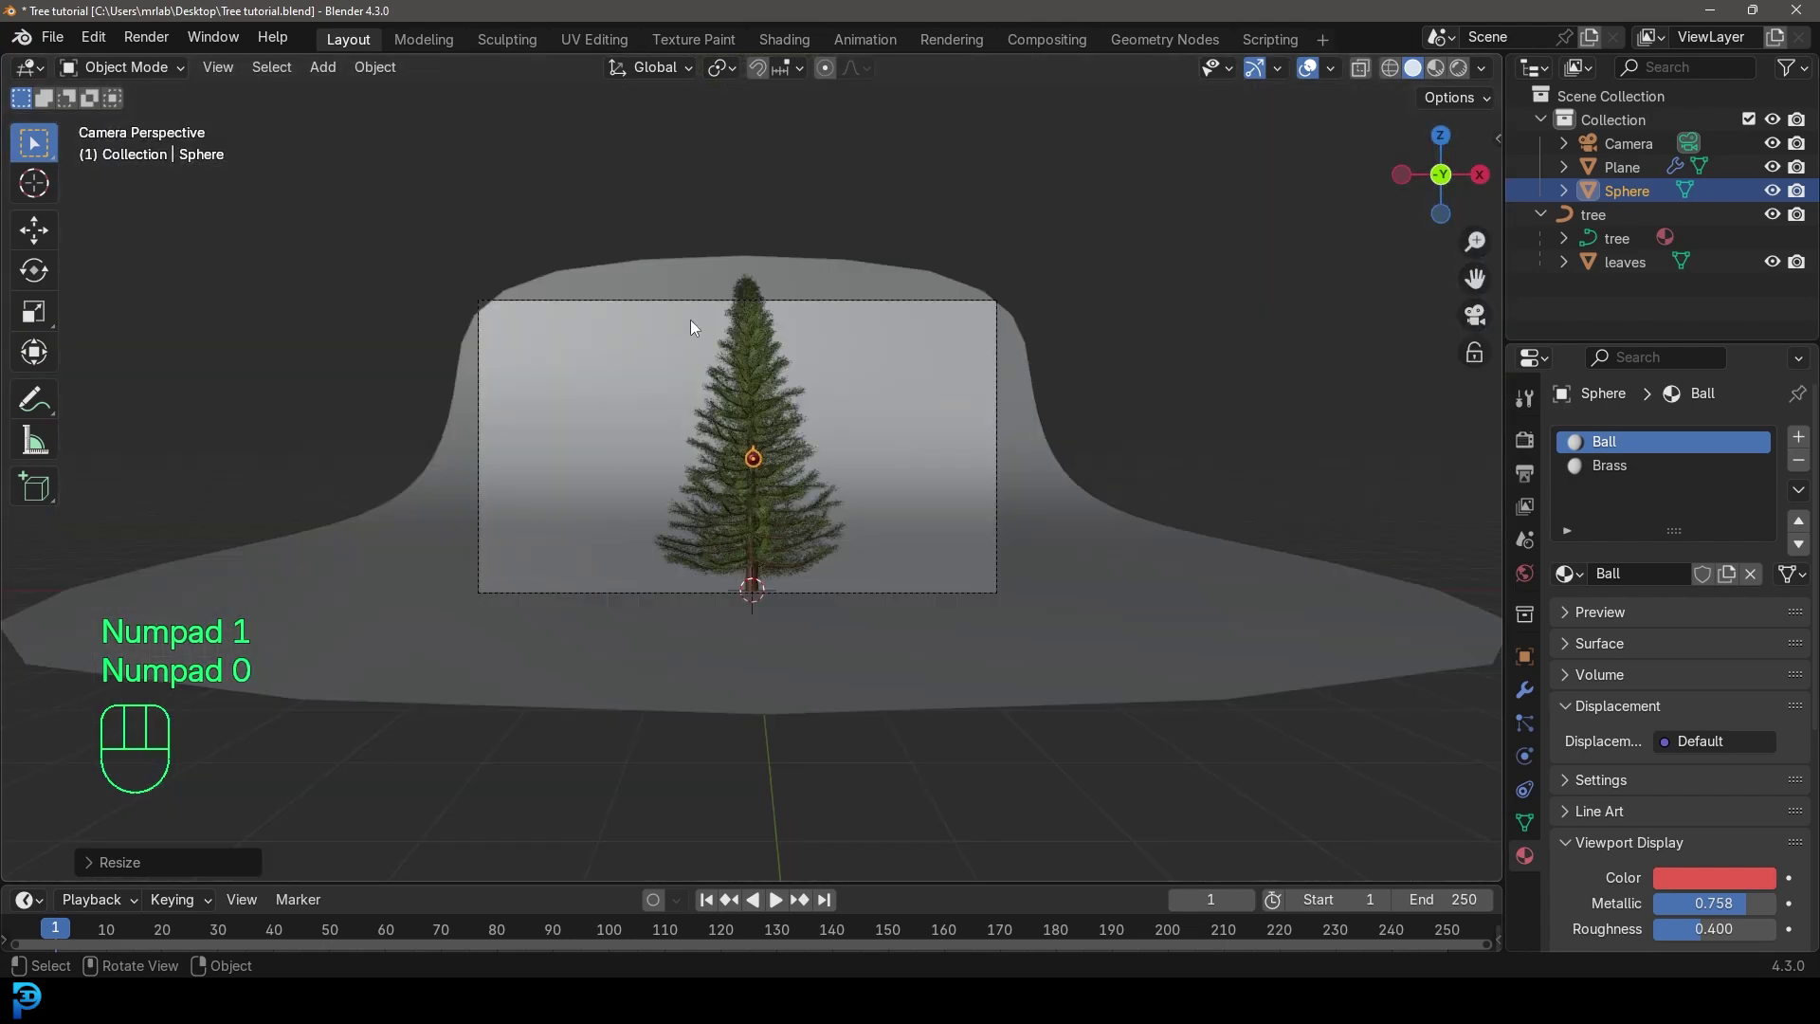
{"action": "scroll", "coordinate": [800, 459], "scroll_direction": "up", "scroll_amount": 5}
{"action": "scroll", "coordinate": [779, 480], "scroll_direction": "up", "scroll_amount": 2}
{"action": "key", "text": "s"}
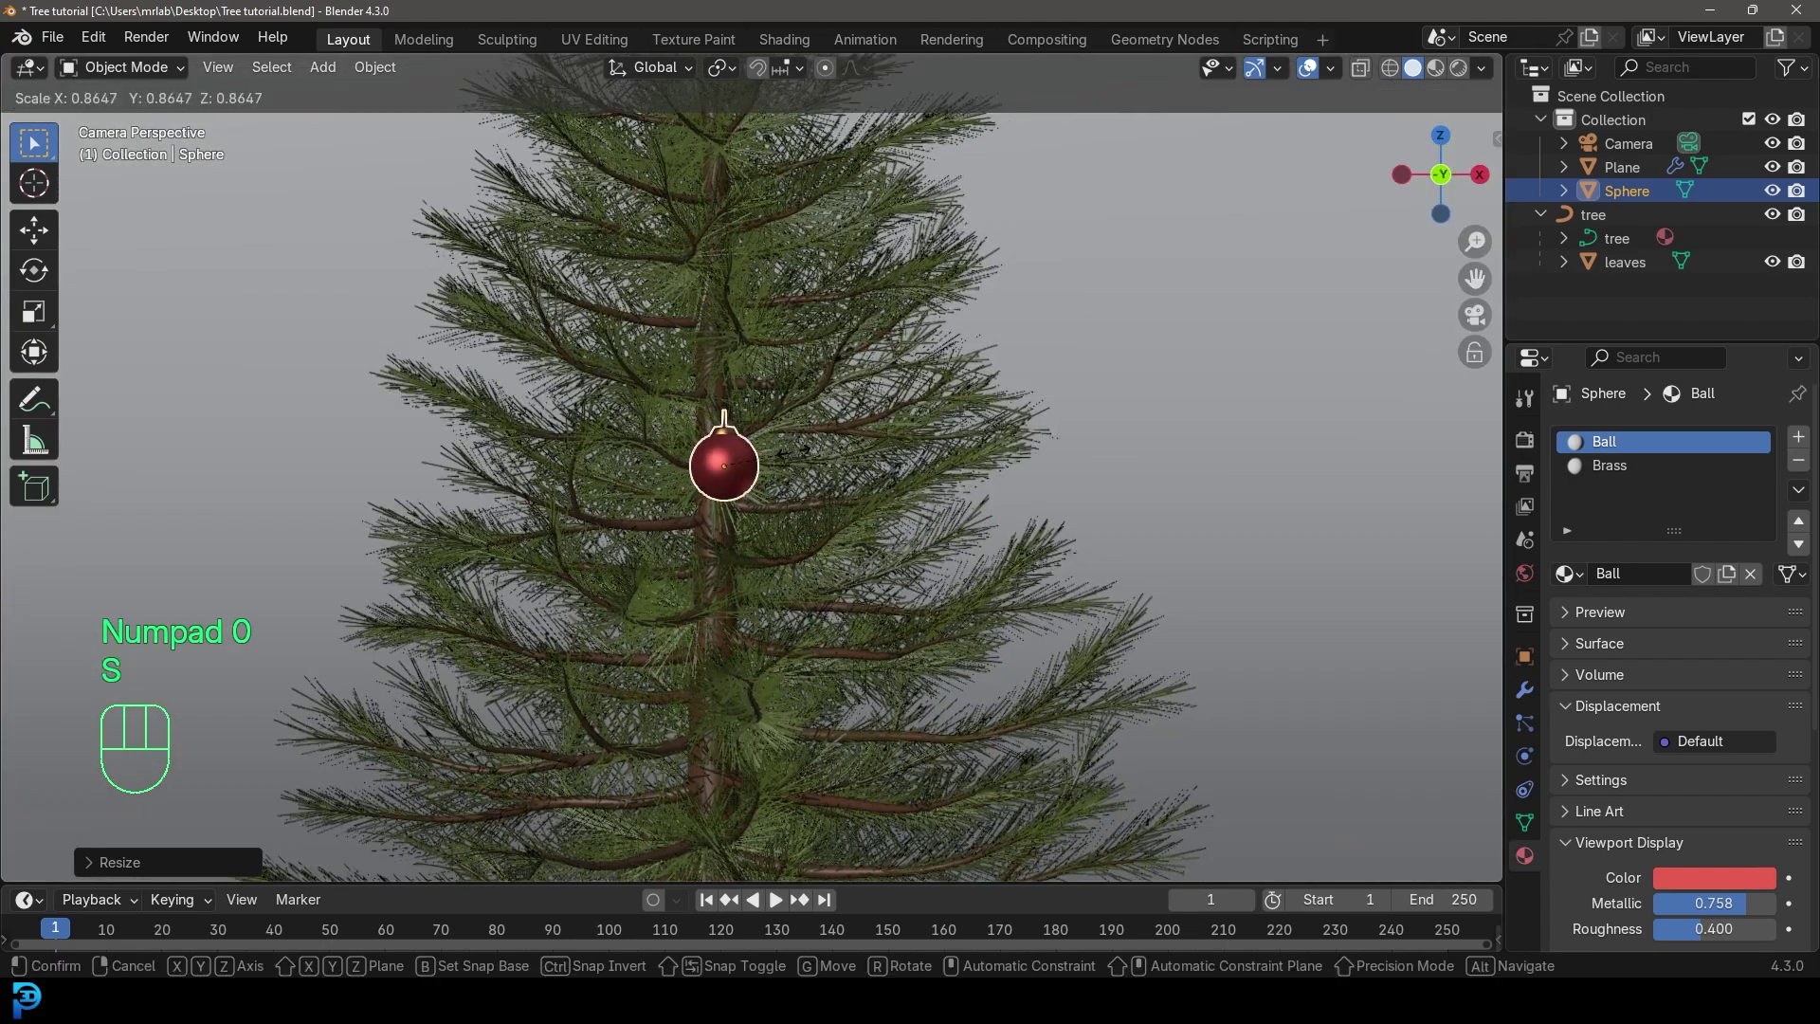
{"action": "left_click", "coordinate": [780, 454]}
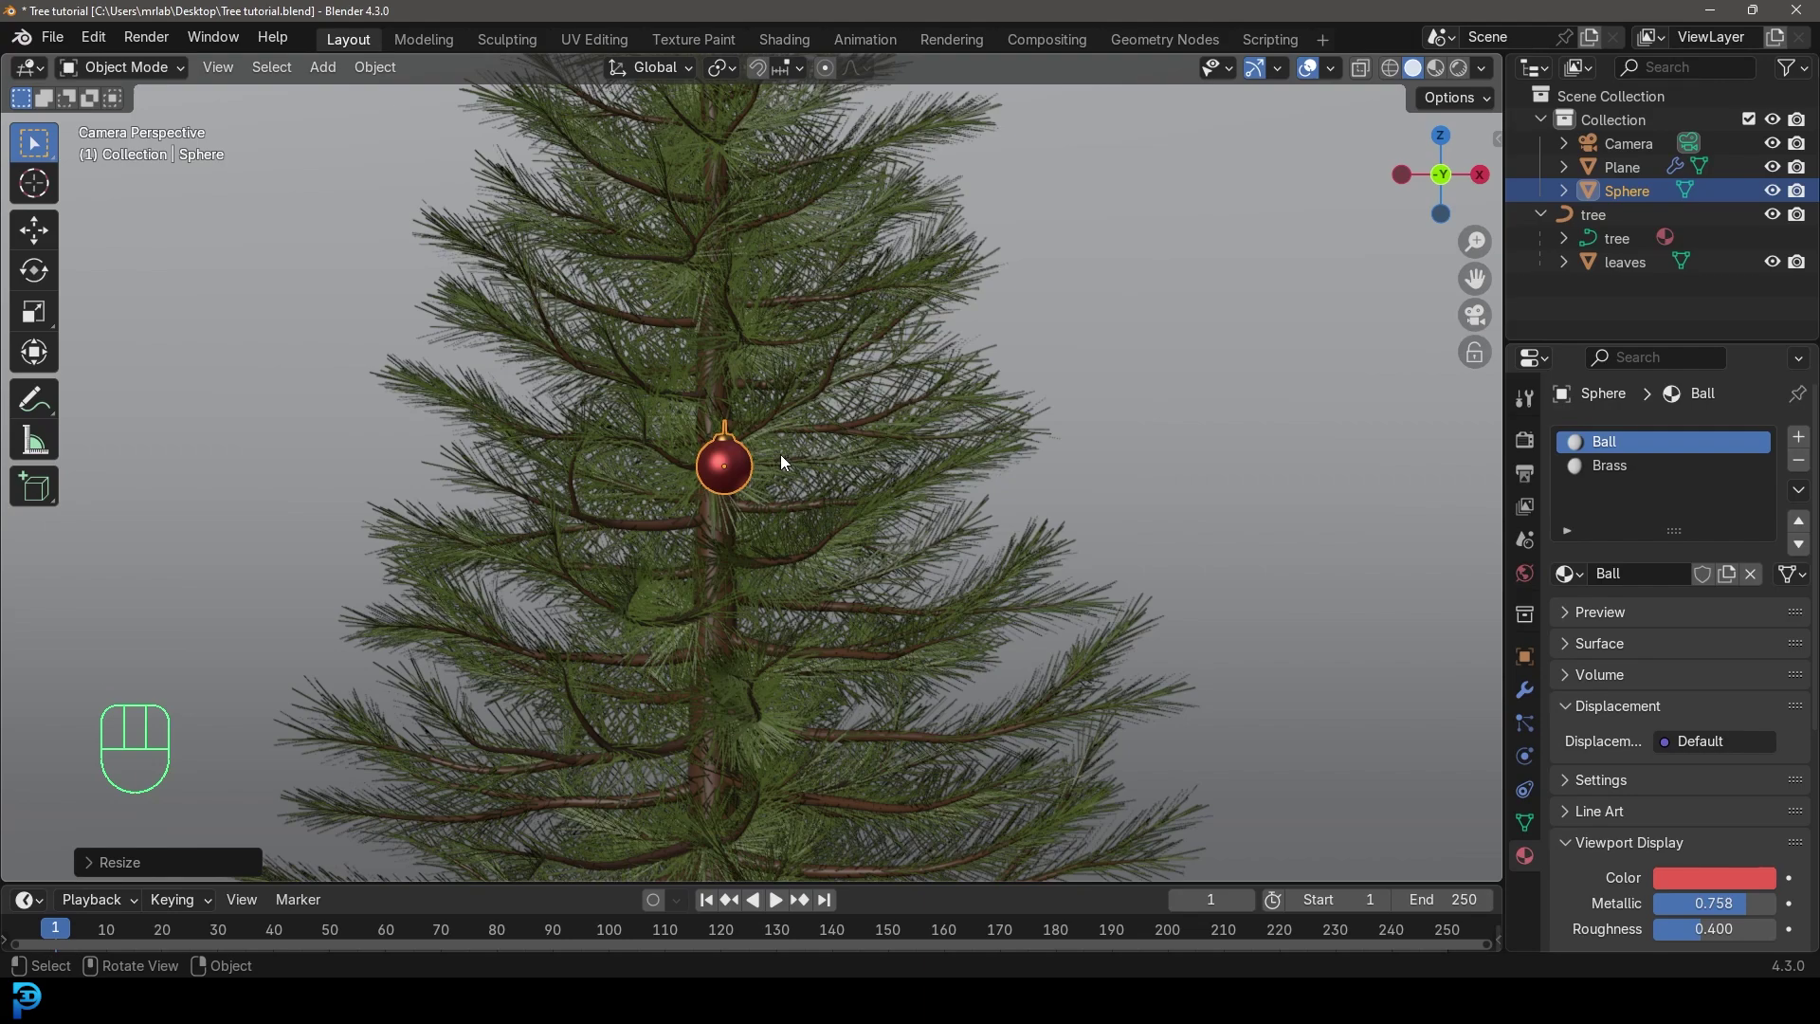
Move the bauble from several viewing angles until it hangs from a branch tip halfway up the tree
{"action": "scroll", "coordinate": [781, 462], "scroll_direction": "down", "scroll_amount": 2}
{"action": "middle_click_drag", "start_coordinate": [781, 469], "coordinate": [655, 515]}
{"action": "scroll", "coordinate": [725, 518], "scroll_direction": "up", "scroll_amount": 4}
{"action": "scroll", "coordinate": [611, 519], "scroll_direction": "up", "scroll_amount": 5}
{"action": "key", "text": "g"}
{"action": "left_click", "coordinate": [645, 543]}
{"action": "middle_click_drag", "start_coordinate": [645, 543], "coordinate": [802, 542]}
{"action": "middle_click_drag", "start_coordinate": [964, 554], "coordinate": [725, 523]}
{"action": "key", "text": "g"}
{"action": "left_click", "coordinate": [959, 550]}
{"action": "key", "text": "g"}
{"action": "left_click", "coordinate": [737, 559]}
{"action": "key", "text": "g"}
{"action": "left_click", "coordinate": [870, 551]}
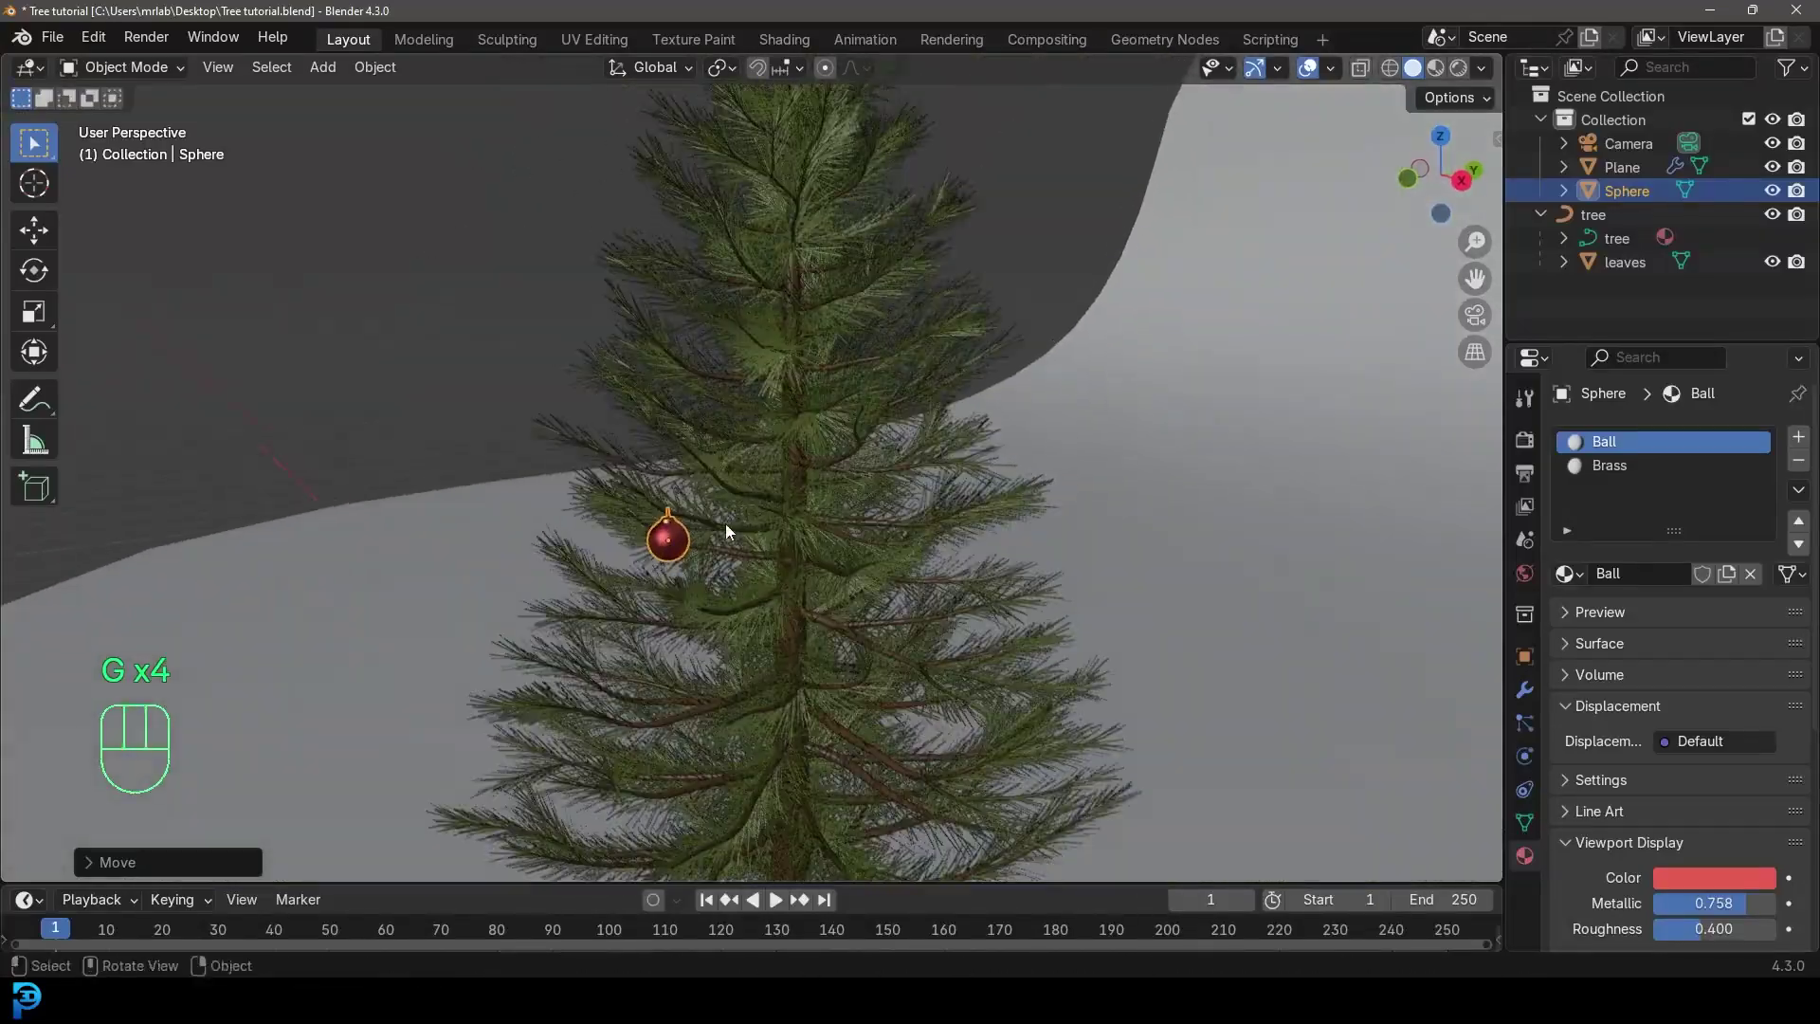
Add an area light and move it straight up along Z to above the treetop
{"action": "key", "text": "KP_0"}
{"action": "key", "text": "shift+a"}
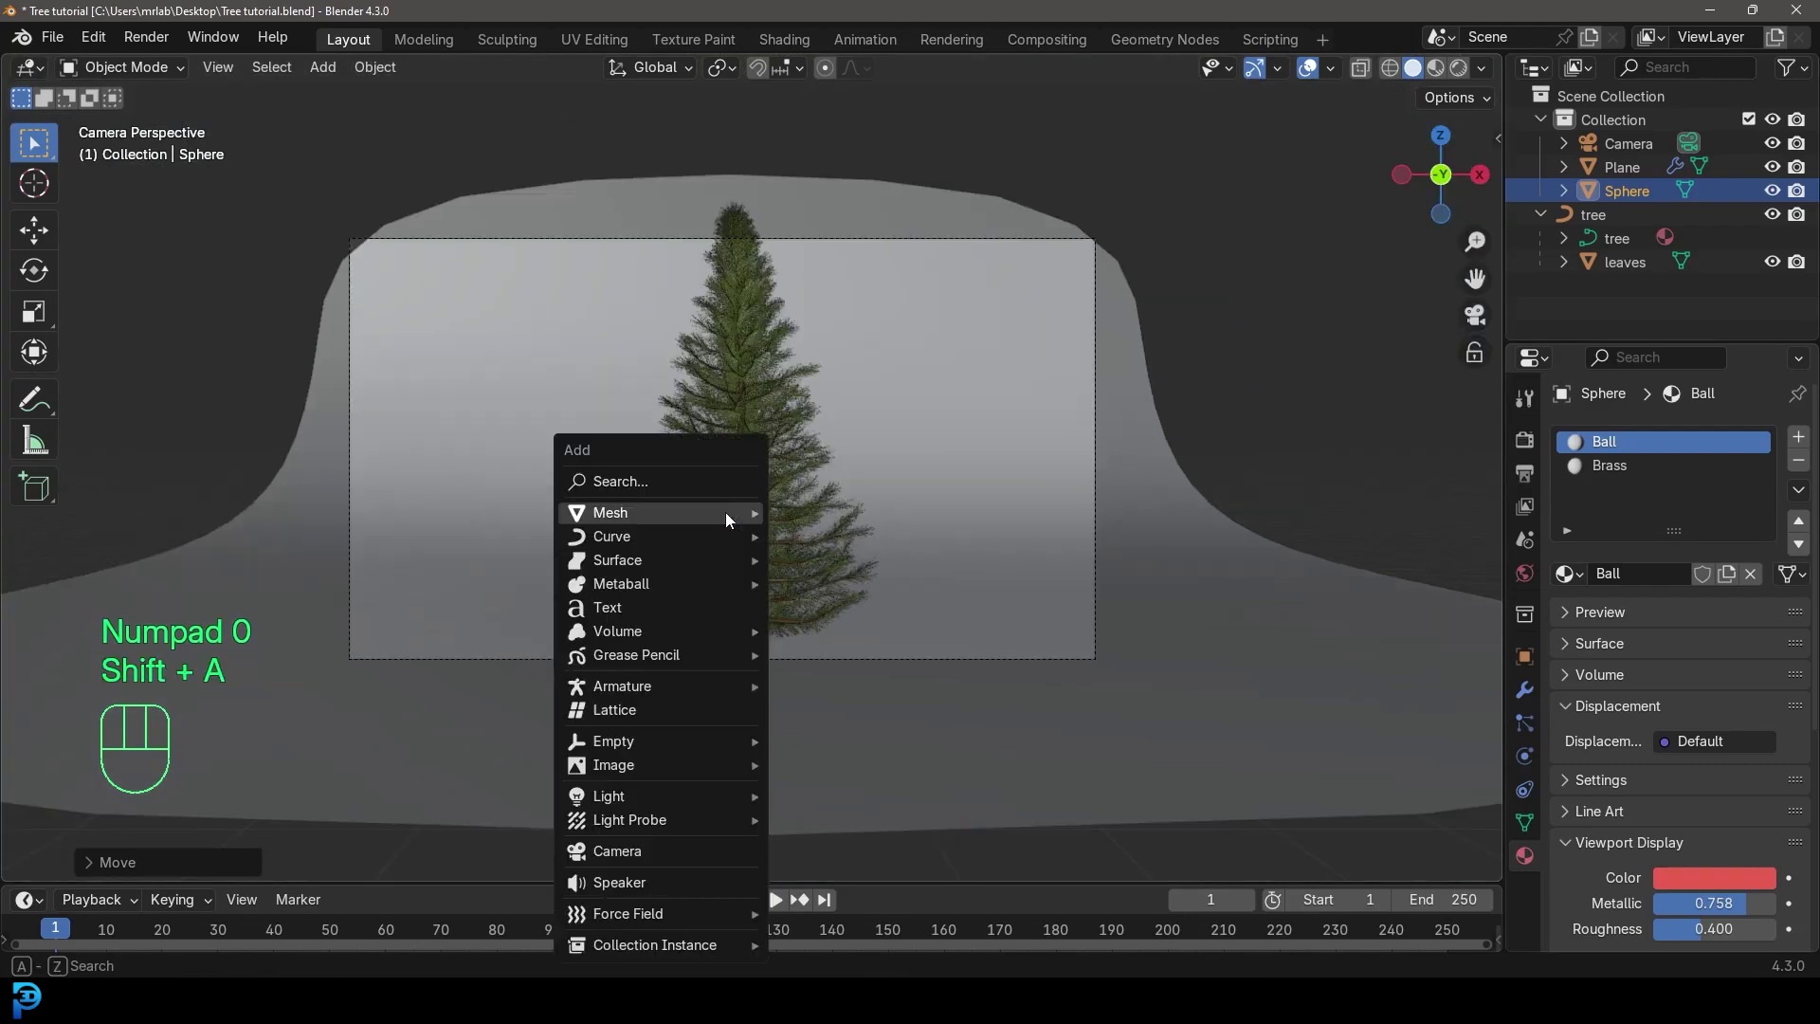
{"action": "mouse_move", "coordinate": [620, 796]}
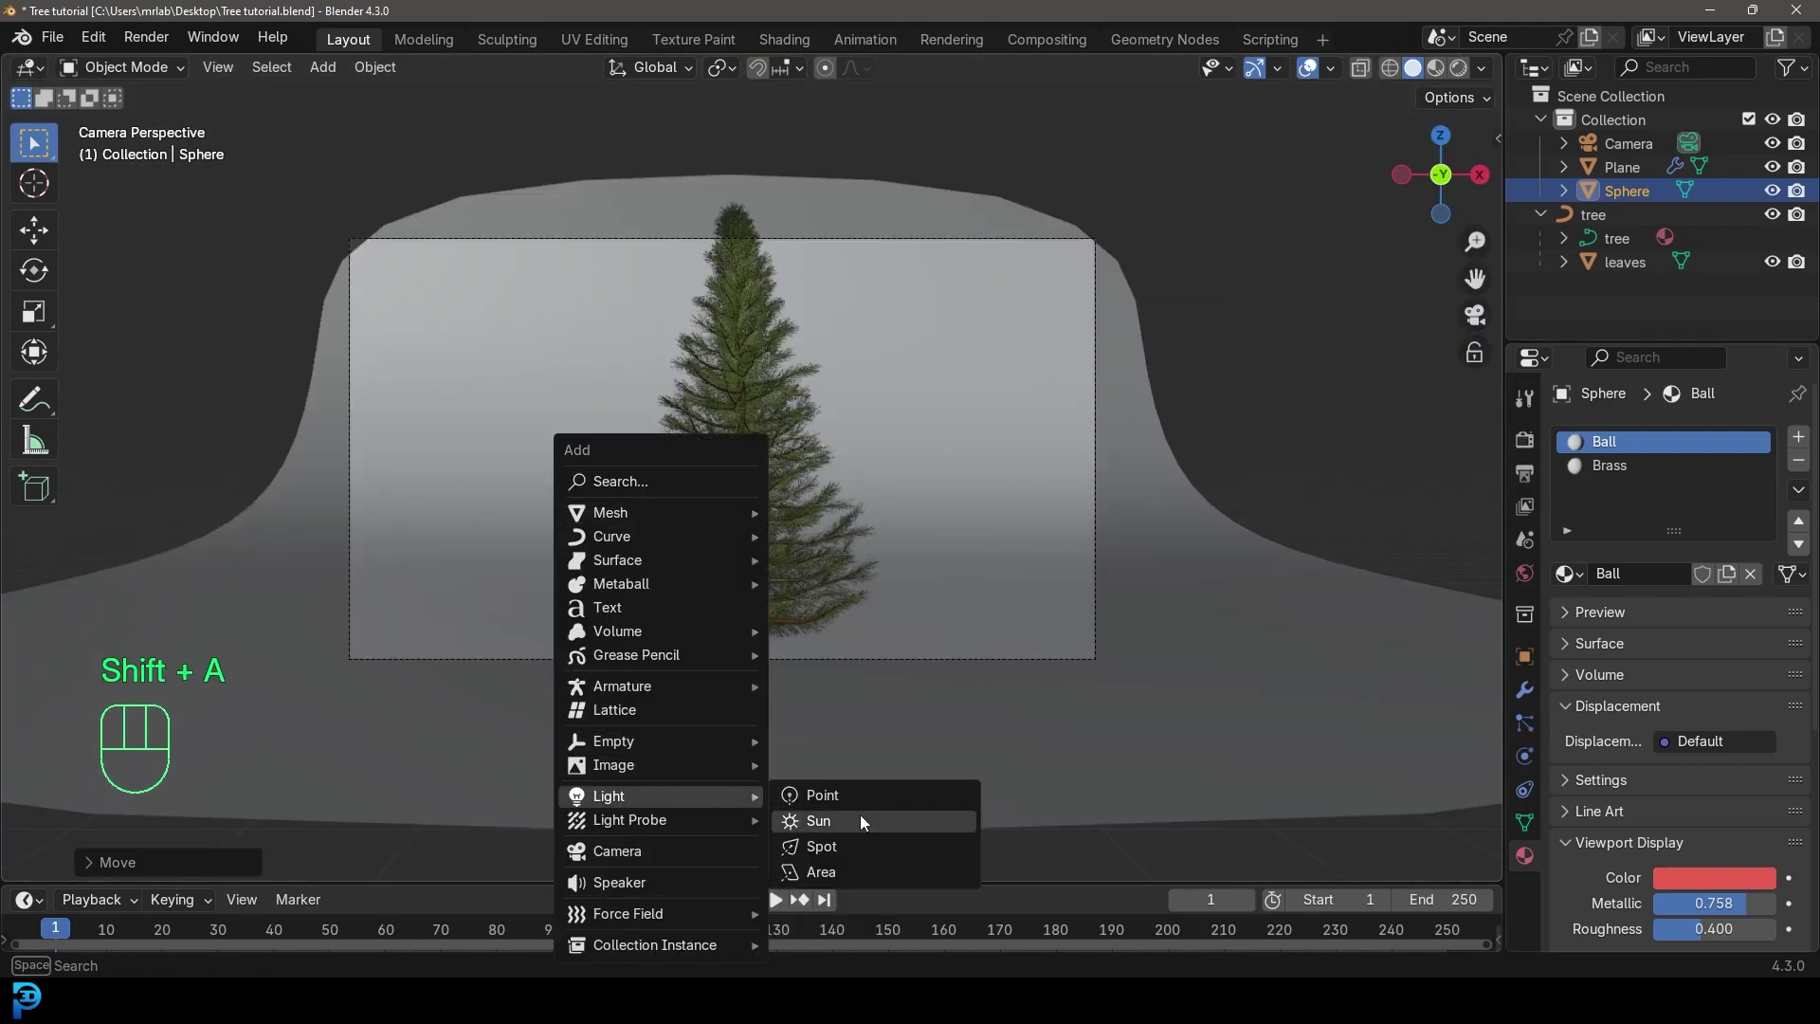
{"action": "left_click", "coordinate": [849, 870]}
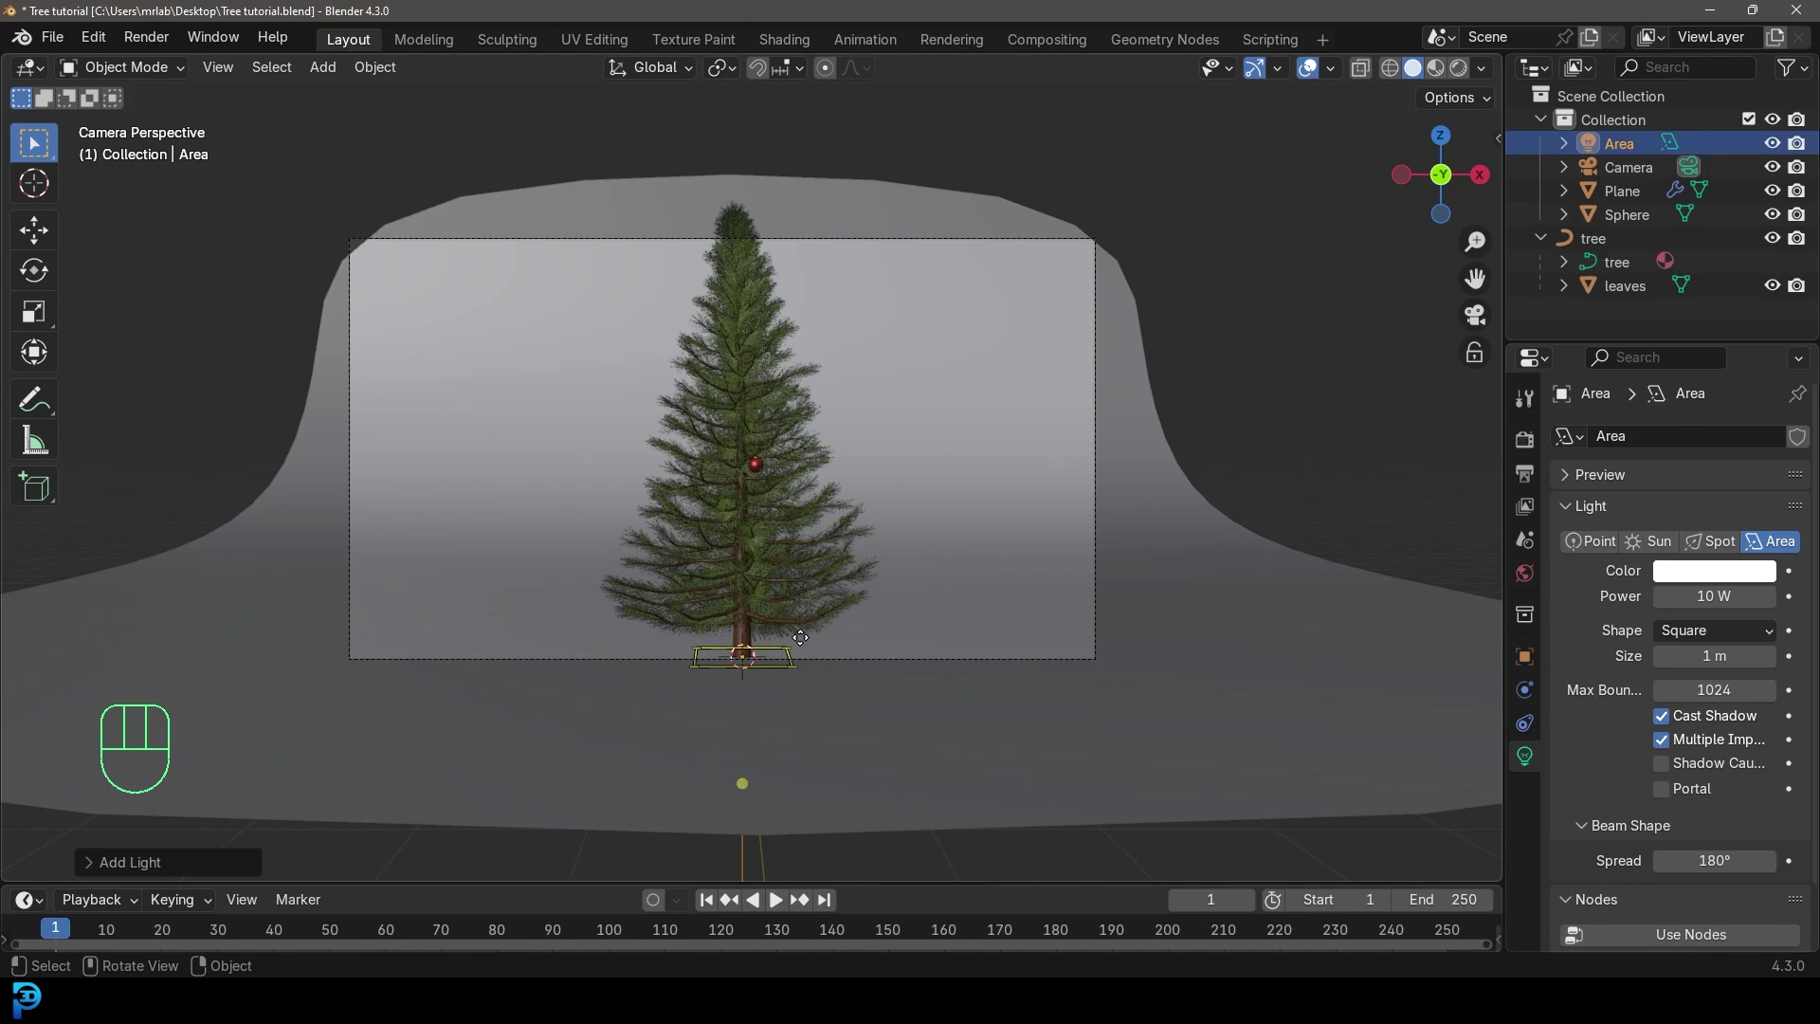
{"action": "key", "text": "g"}
{"action": "key", "text": "z"}
{"action": "left_click", "coordinate": [798, 152]}
{"action": "scroll", "coordinate": [798, 152], "scroll_direction": "down", "scroll_amount": 2}
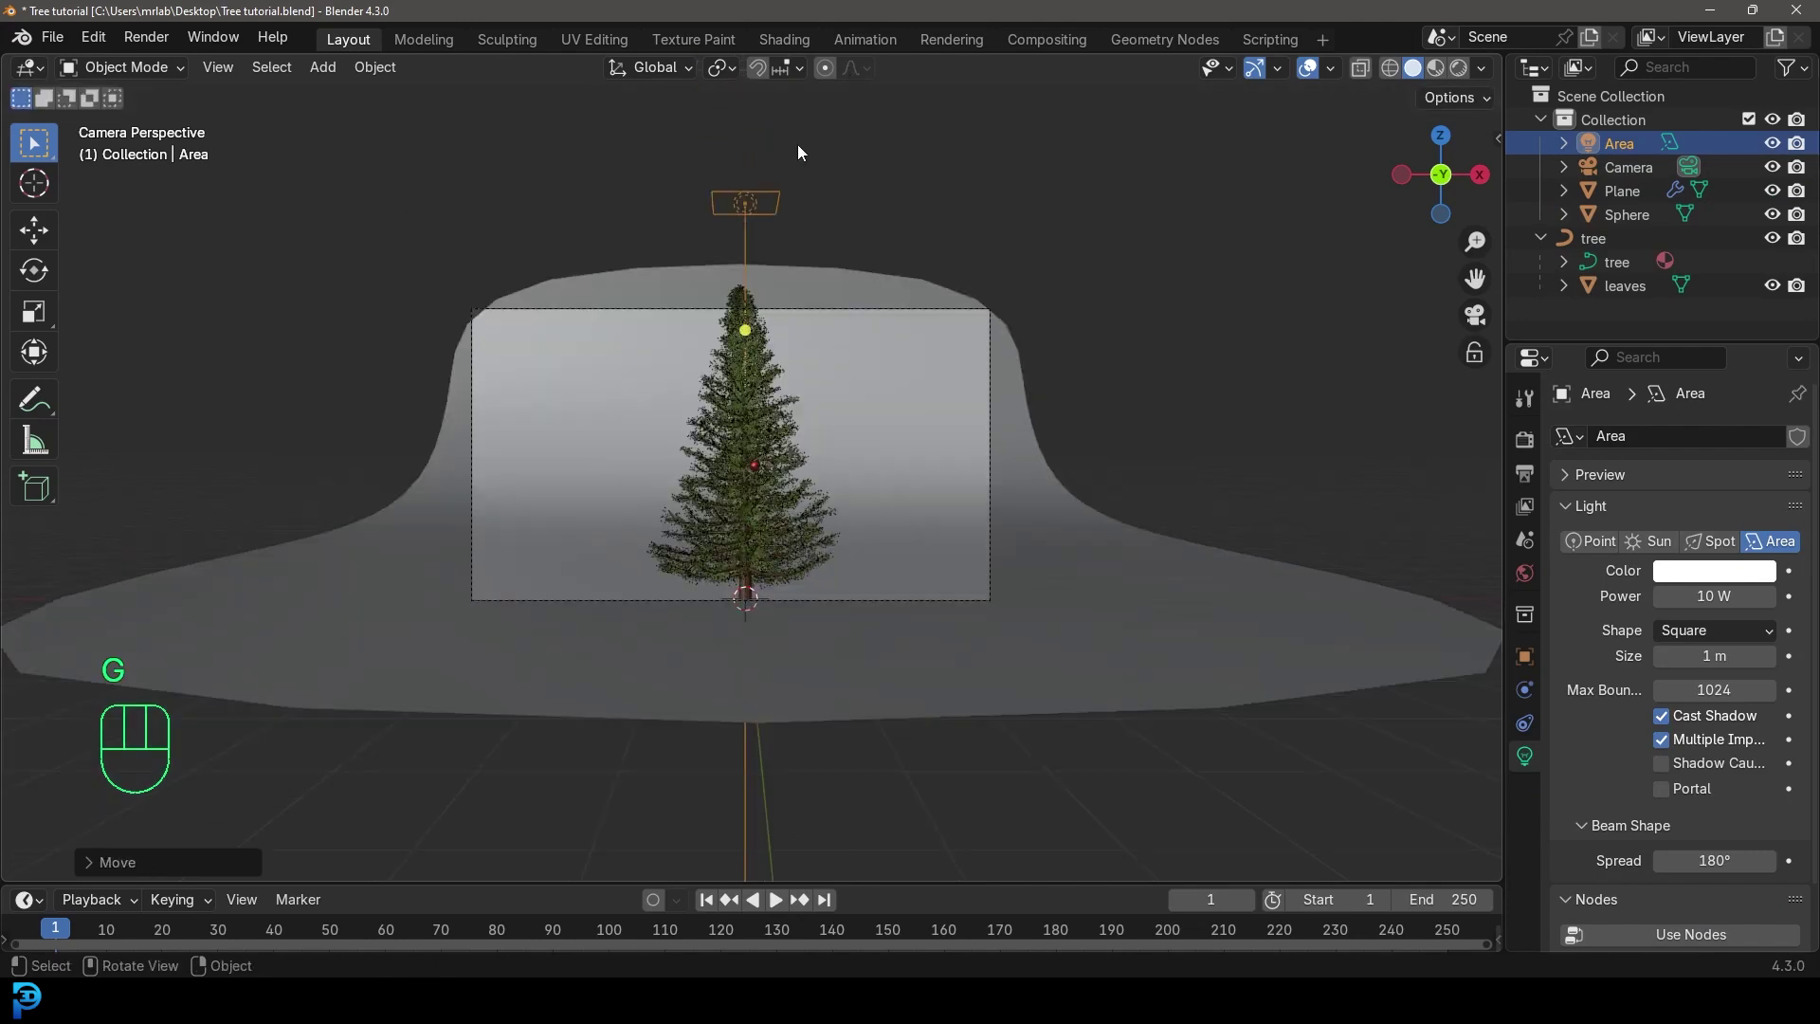
Set the area light's power to 300 W and its size to 3.46 m
{"action": "middle_click_drag", "start_coordinate": [798, 144], "coordinate": [728, 260]}
{"action": "scroll", "coordinate": [728, 259], "scroll_direction": "down", "scroll_amount": 3}
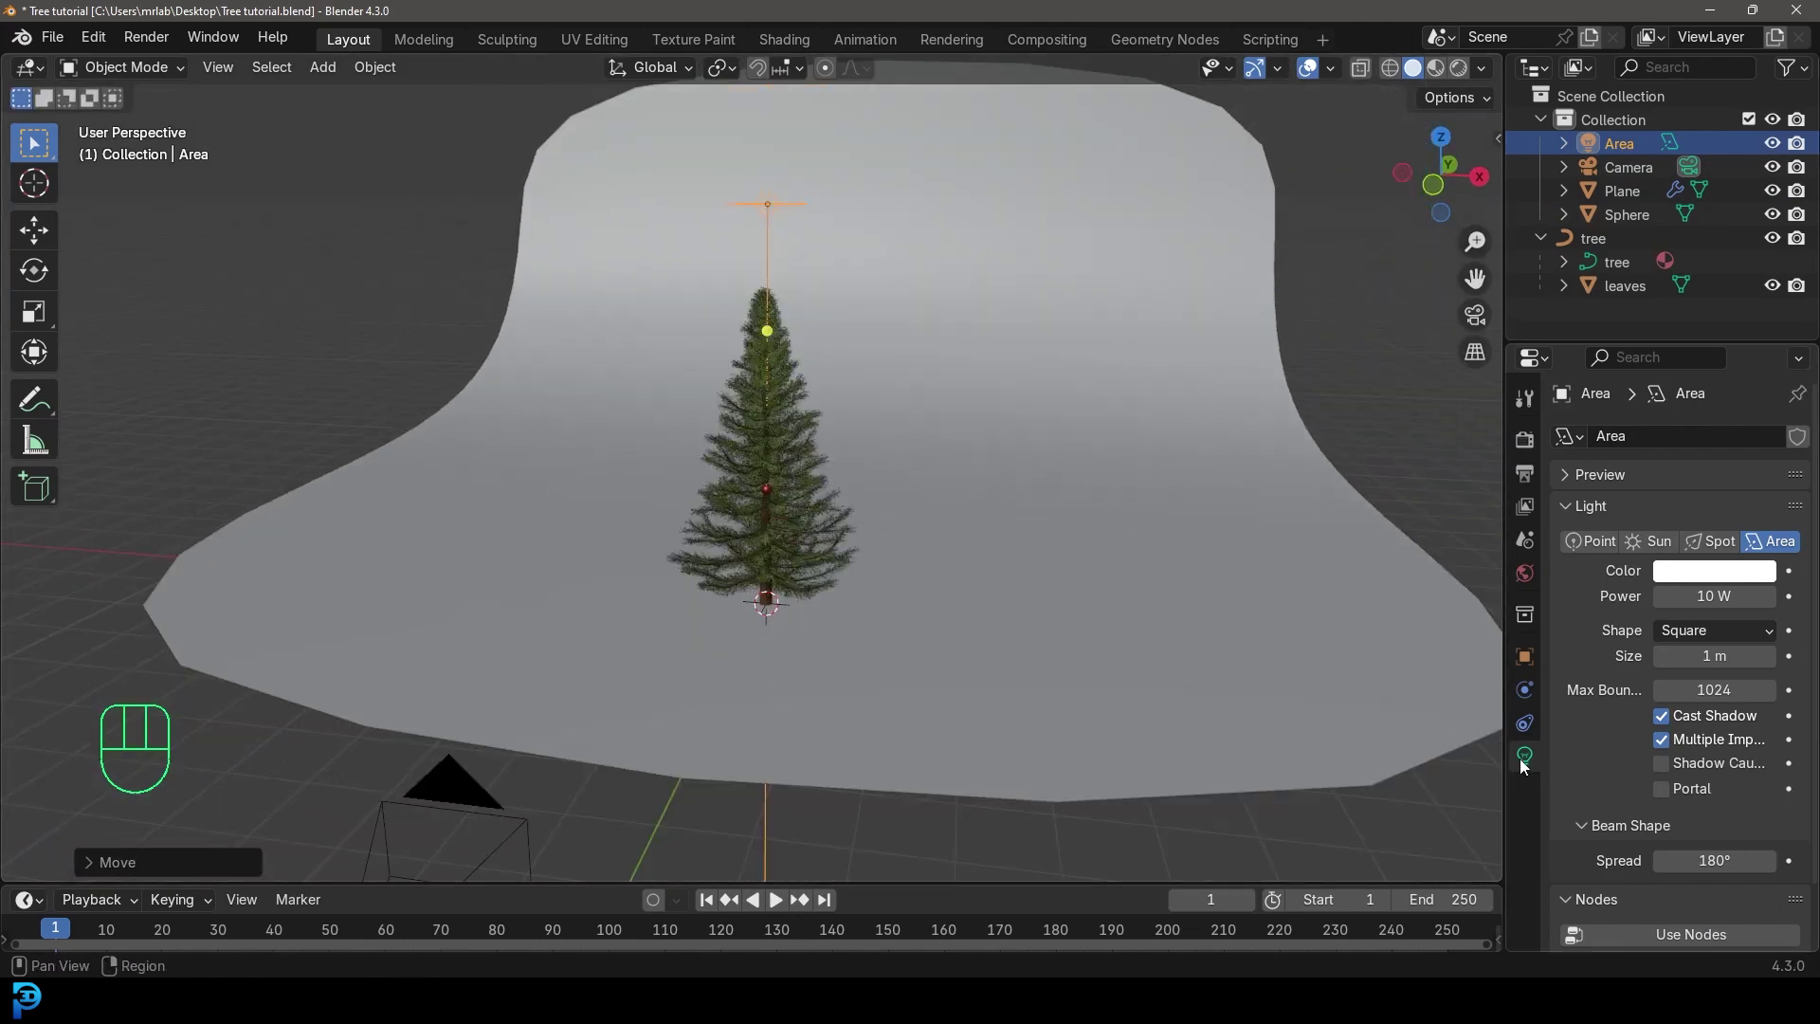
{"action": "left_click", "coordinate": [1713, 597]}
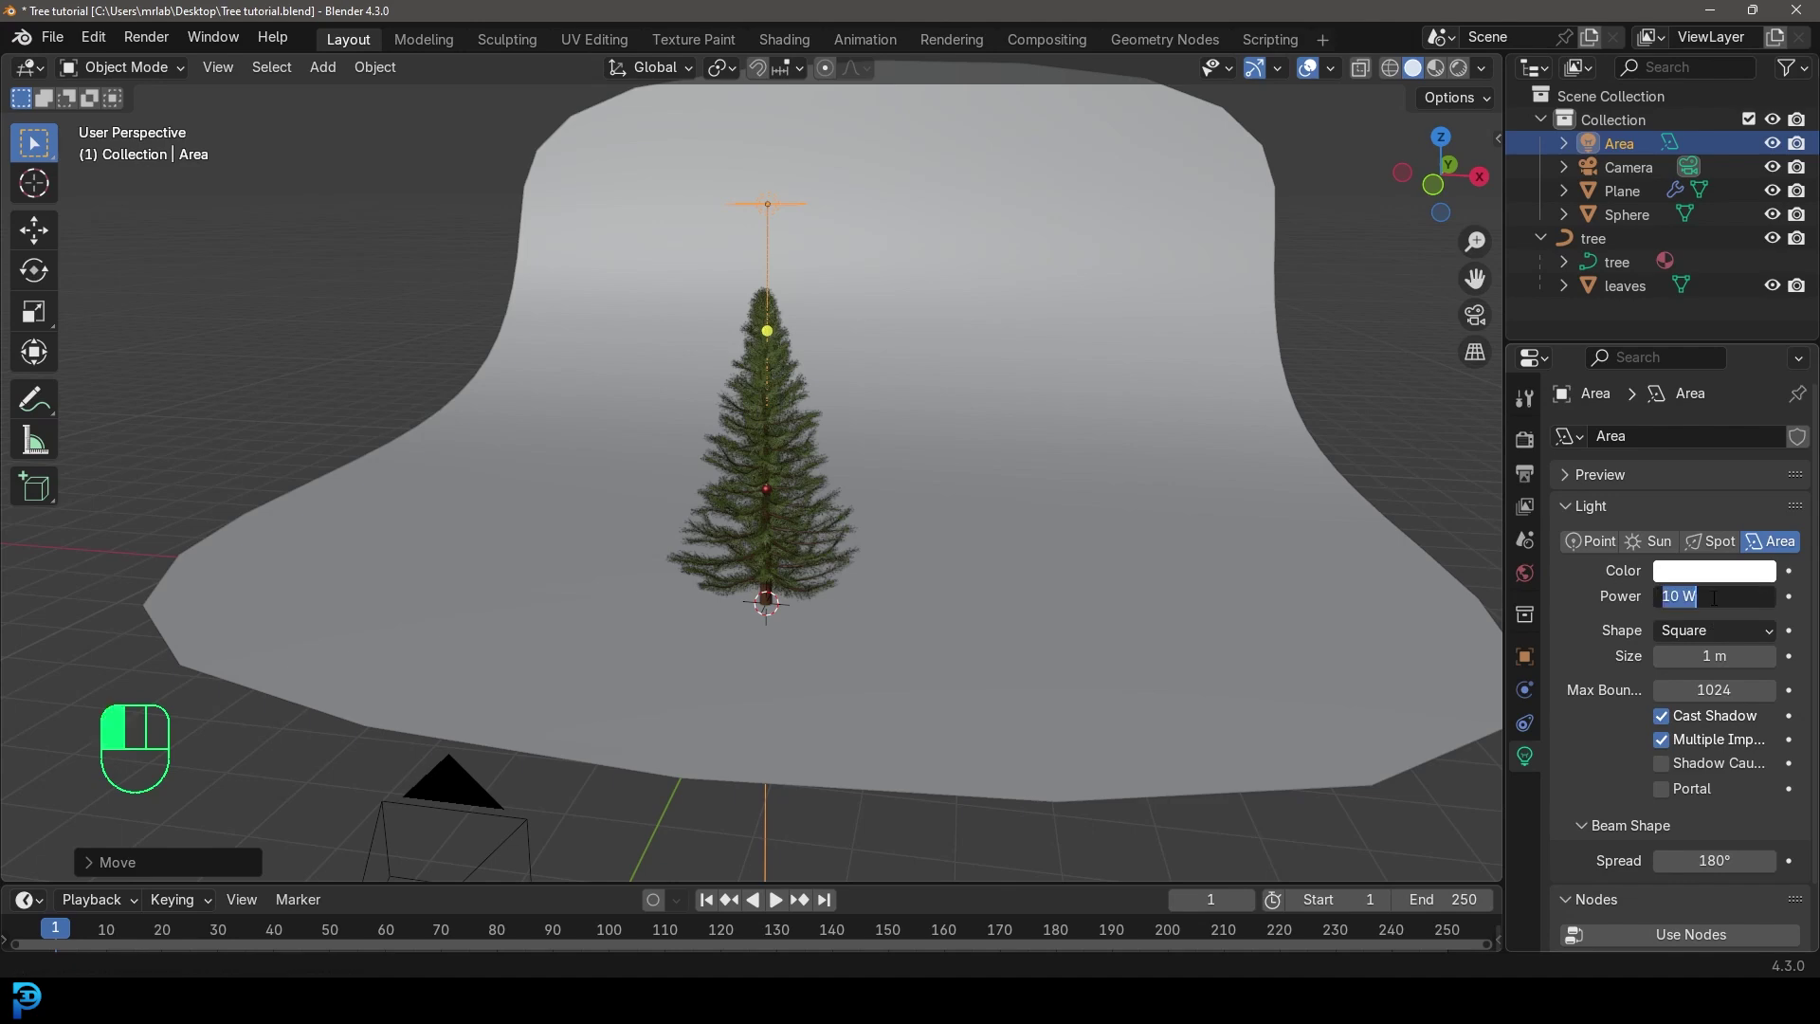
{"action": "type", "text": "300"}
{"action": "key", "text": "Return"}
{"action": "left_click_drag", "start_coordinate": [1714, 656], "coordinate": [1773, 656]}
Show the scene with rendered shading through the camera and limit the render region to the camera frame
{"action": "middle_click_drag", "start_coordinate": [906, 348], "coordinate": [902, 370]}
{"action": "key", "text": "z"}
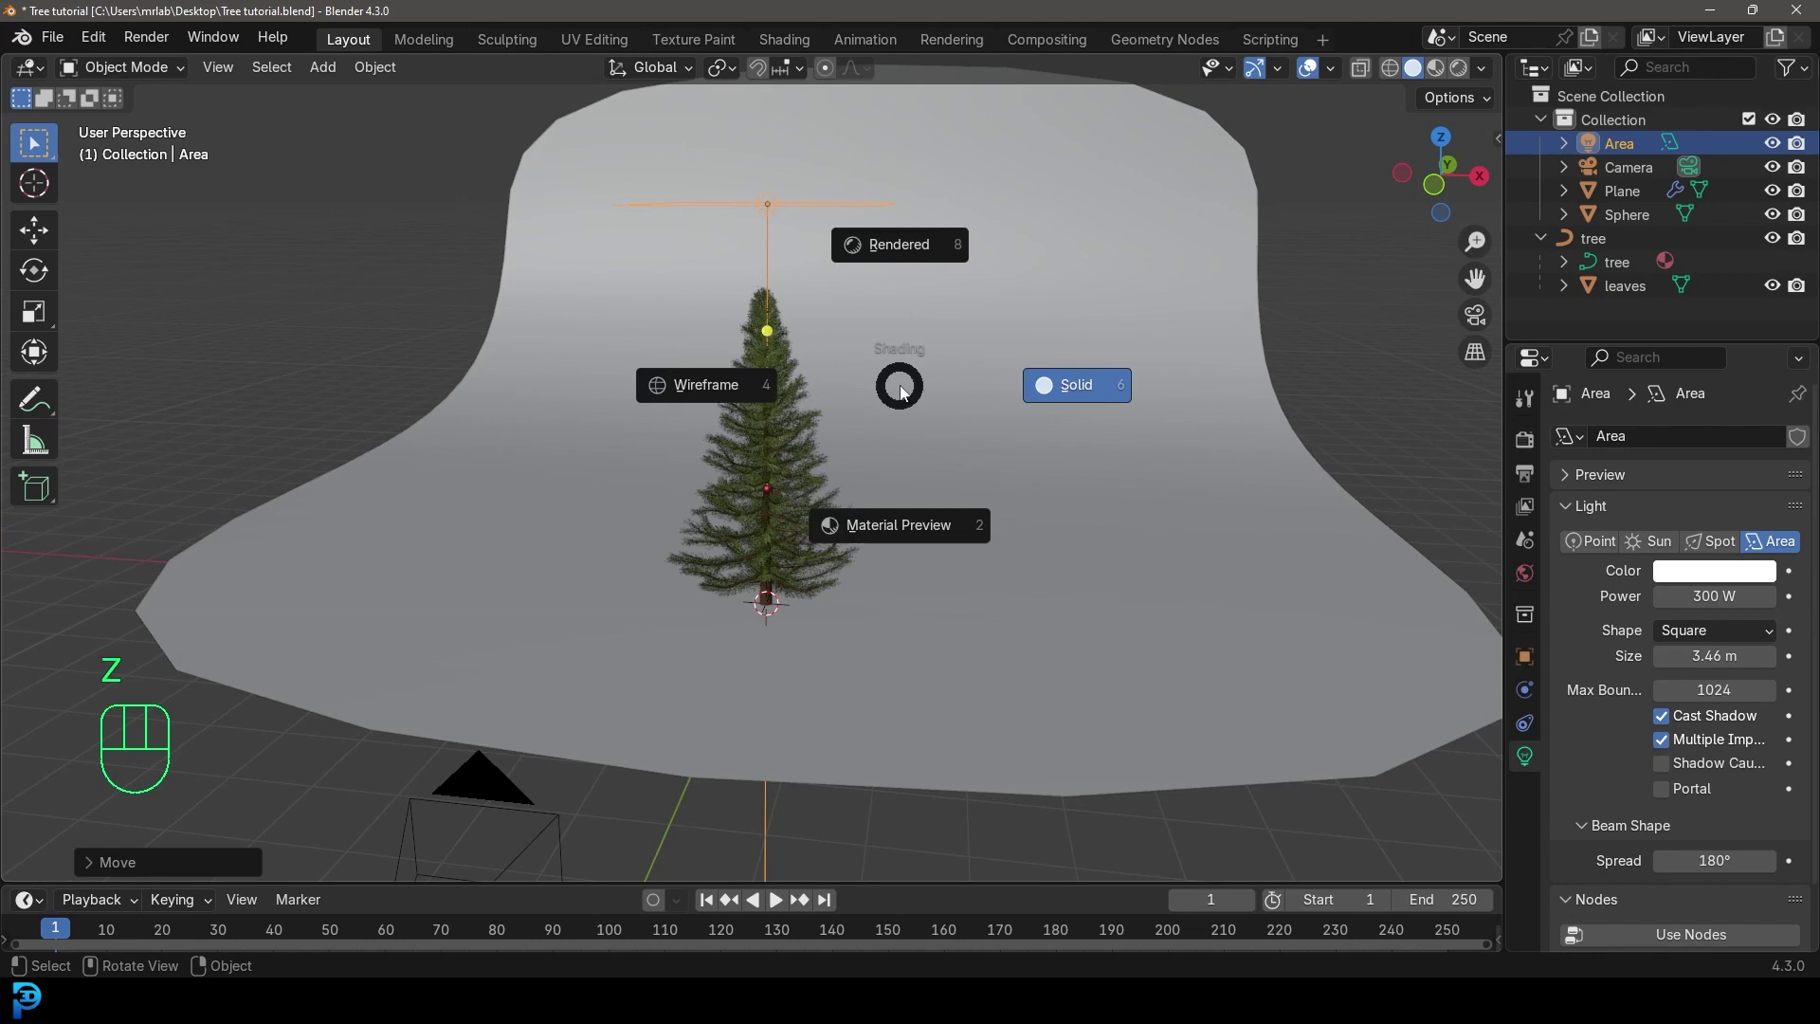
{"action": "left_click", "coordinate": [884, 308]}
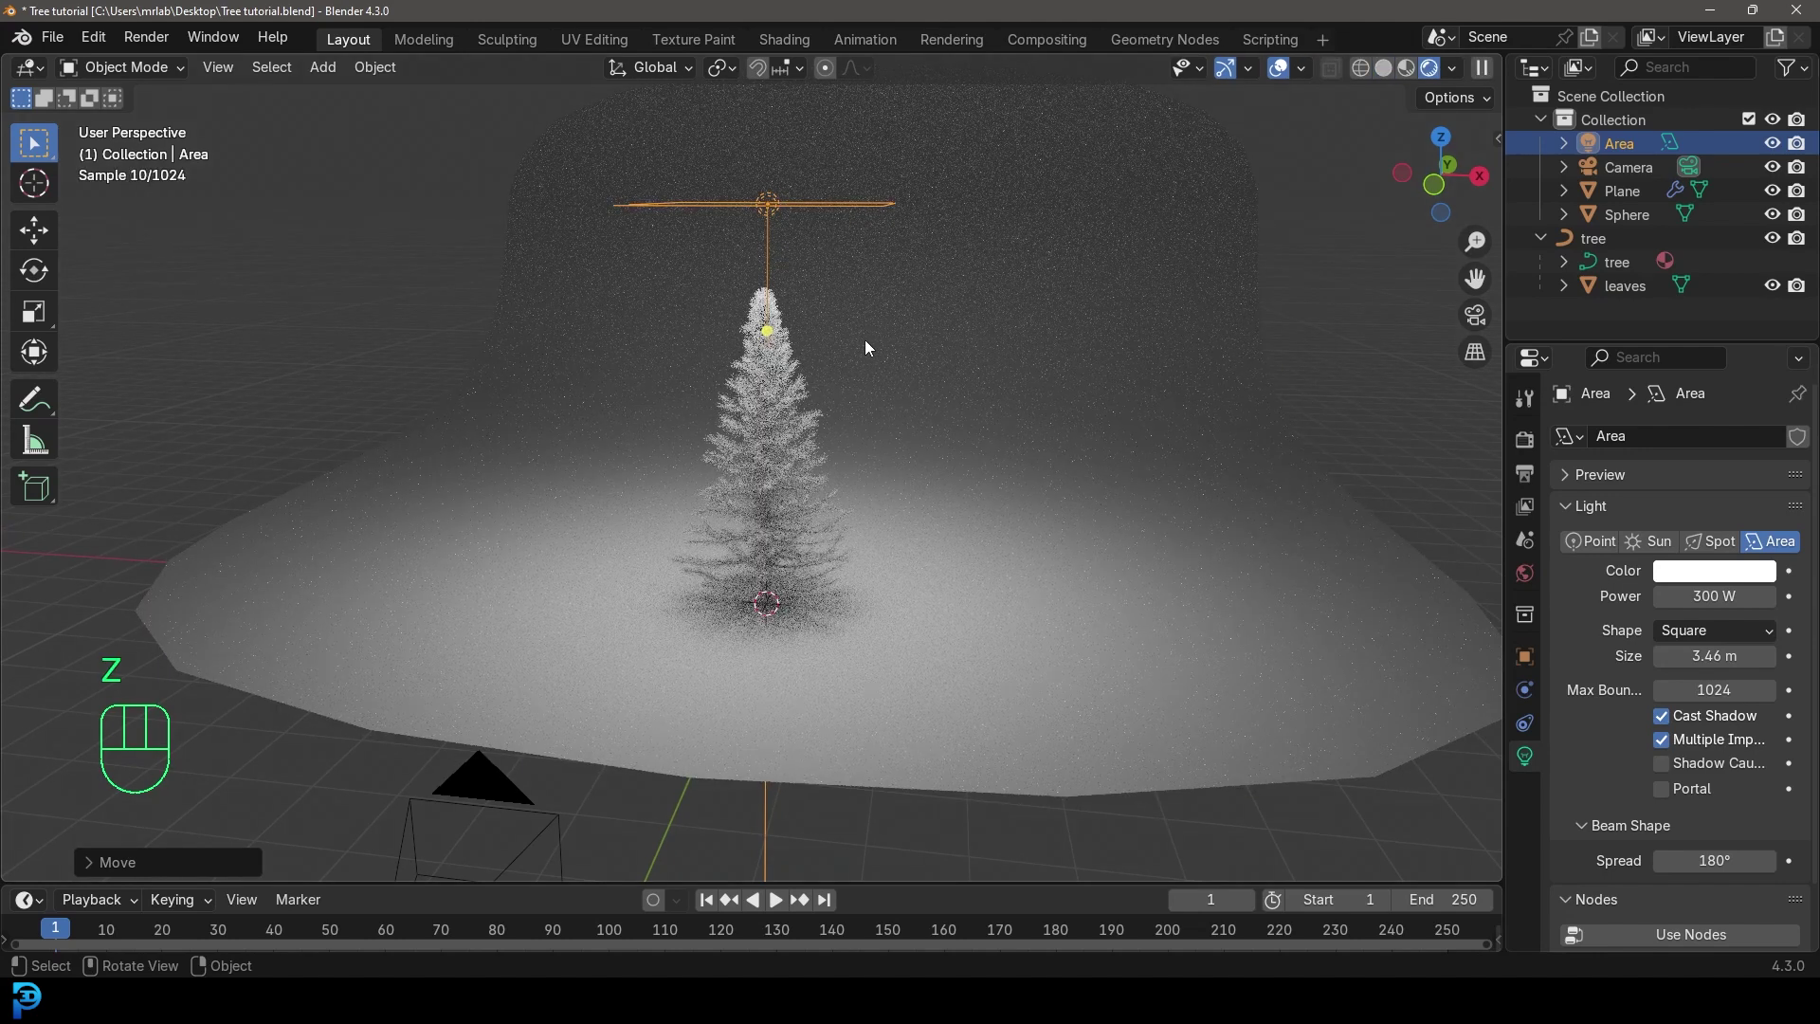
{"action": "key", "text": "KP_0"}
{"action": "middle_click_drag", "start_coordinate": [838, 371], "coordinate": [817, 389], "text": "ctrl"}
{"action": "key", "text": "ctrl+b"}
{"action": "left_click_drag", "start_coordinate": [292, 231], "coordinate": [1104, 627]}
{"action": "scroll", "coordinate": [899, 278], "scroll_direction": "up", "scroll_amount": 2}
Duplicate the area light to the tree's +X side and rotate it to shine sideways at the tree
{"action": "key", "text": "shift+d"}
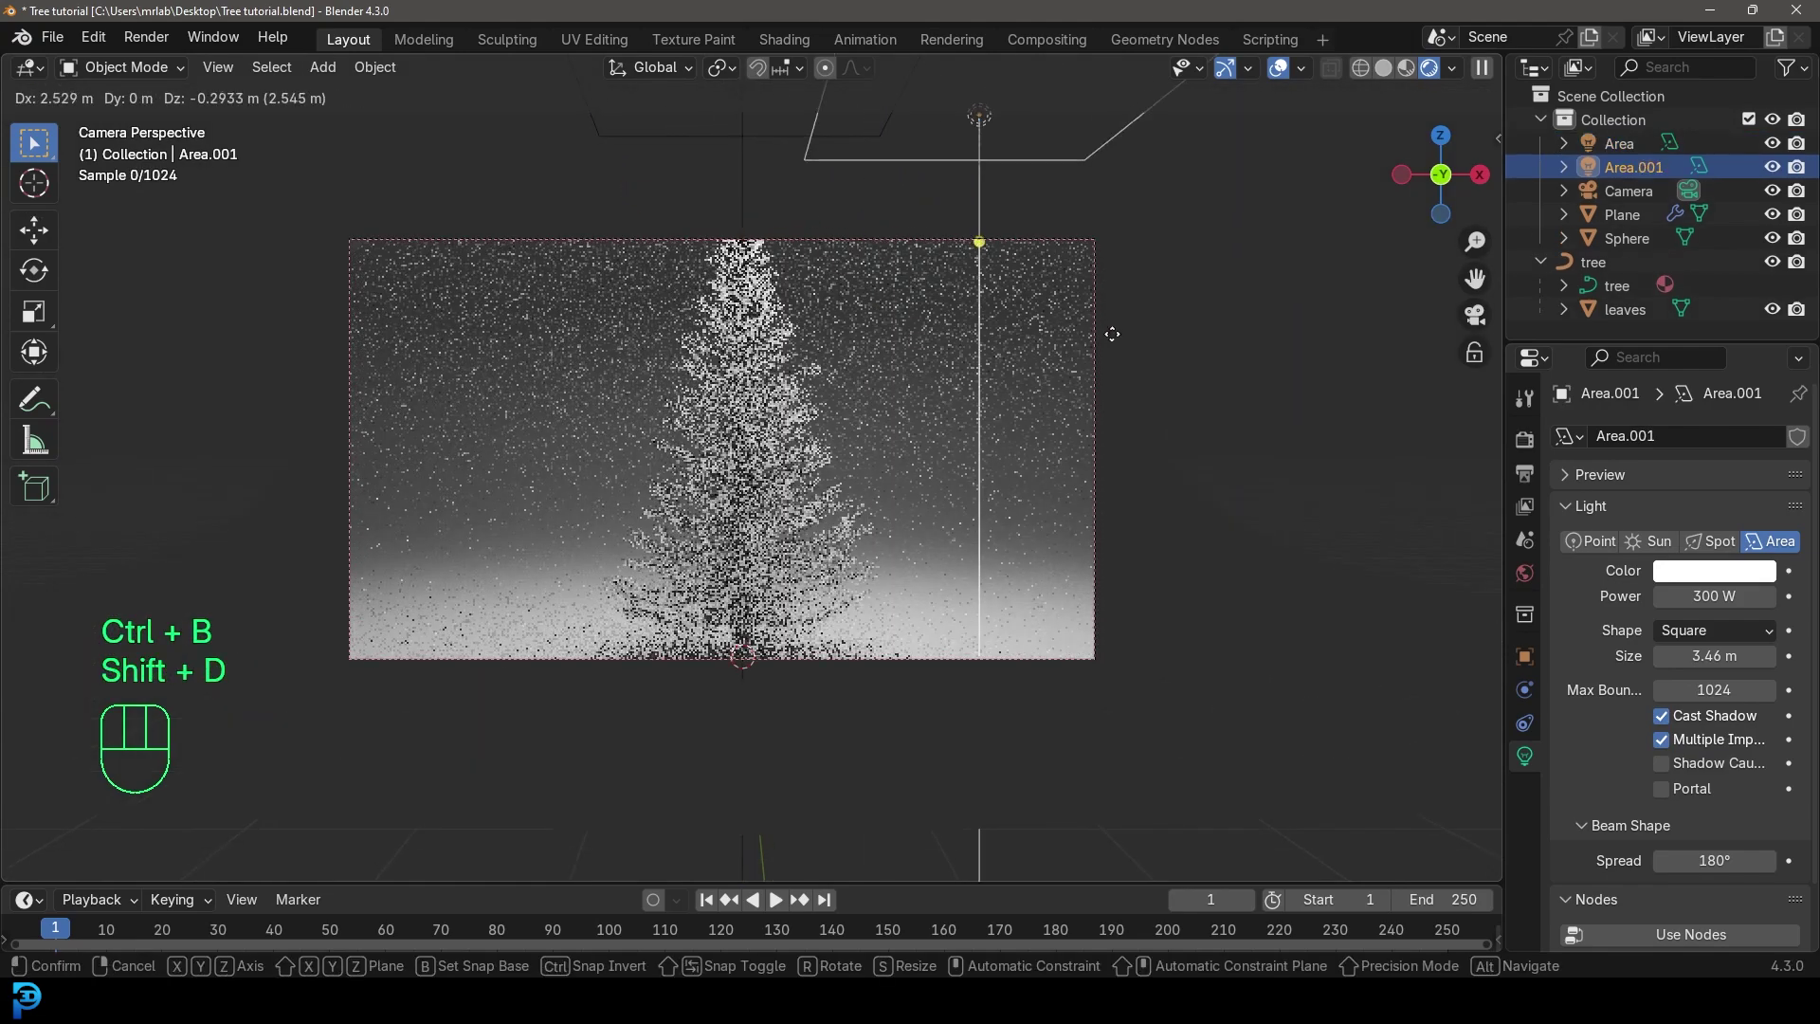
{"action": "left_click", "coordinate": [1219, 411]}
{"action": "key", "text": "r"}
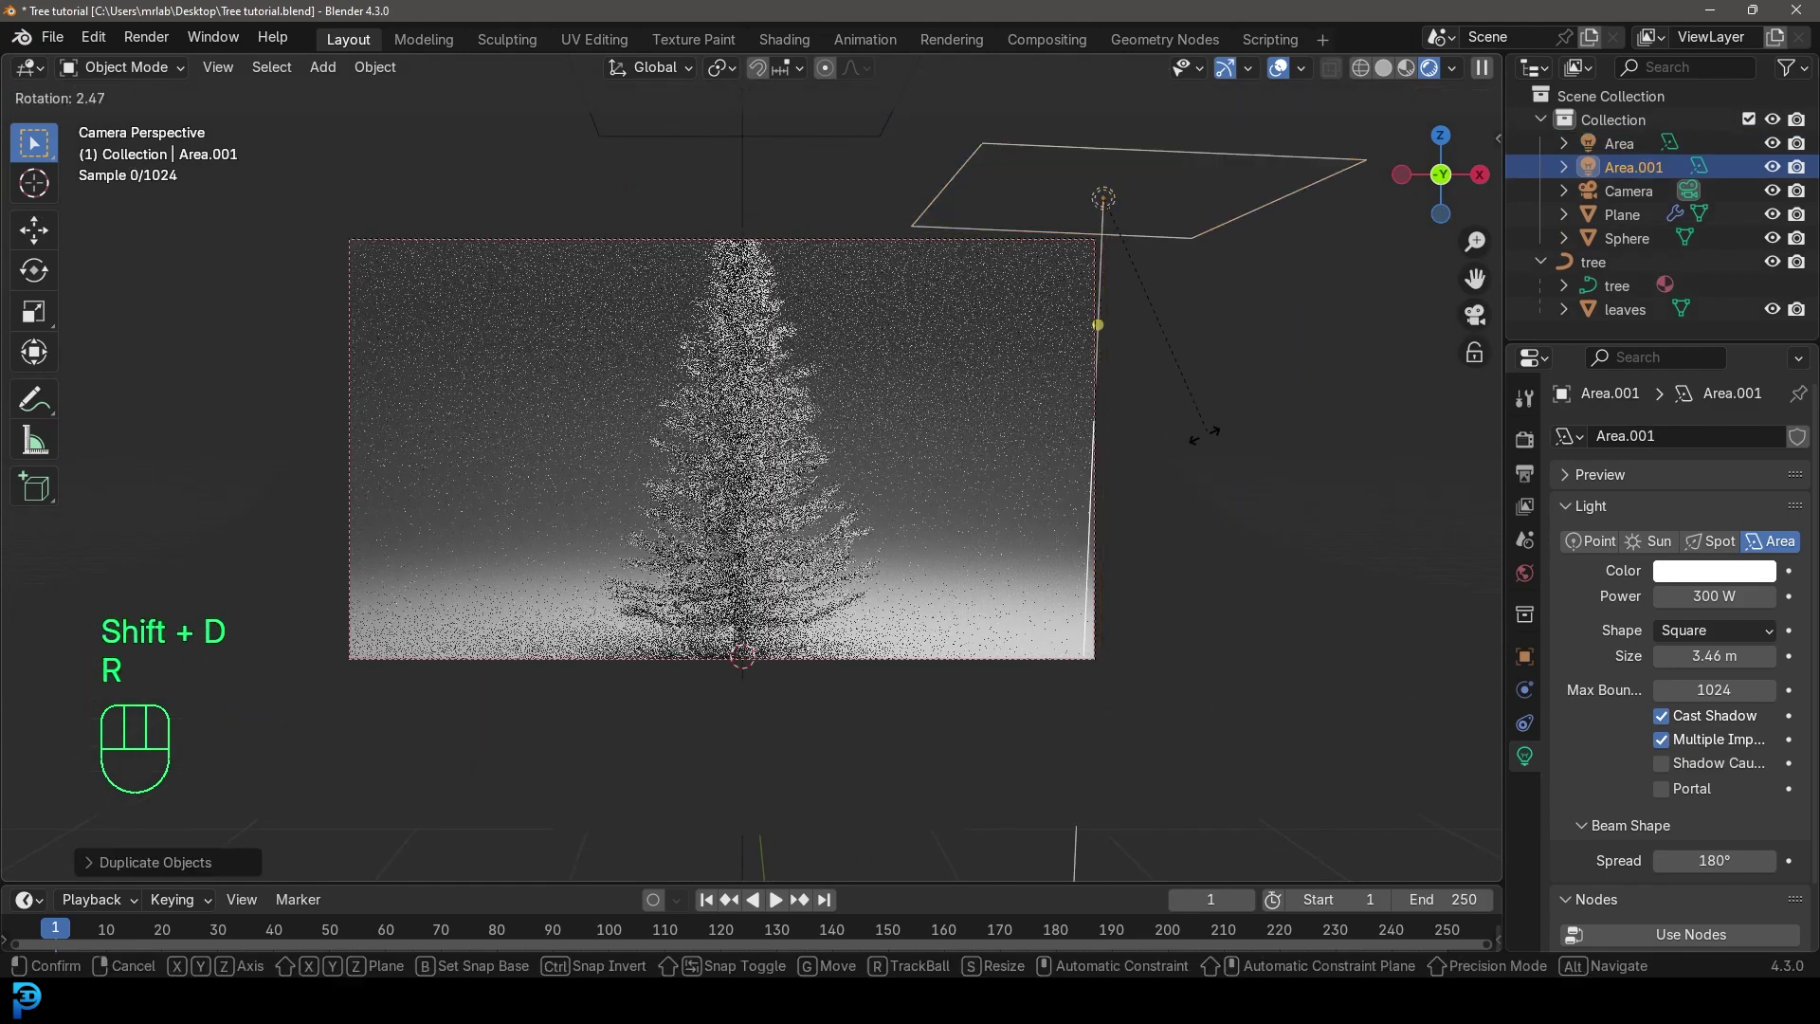
{"action": "left_click", "coordinate": [1194, 313]}
{"action": "key", "text": "g"}
{"action": "left_click", "coordinate": [936, 500]}
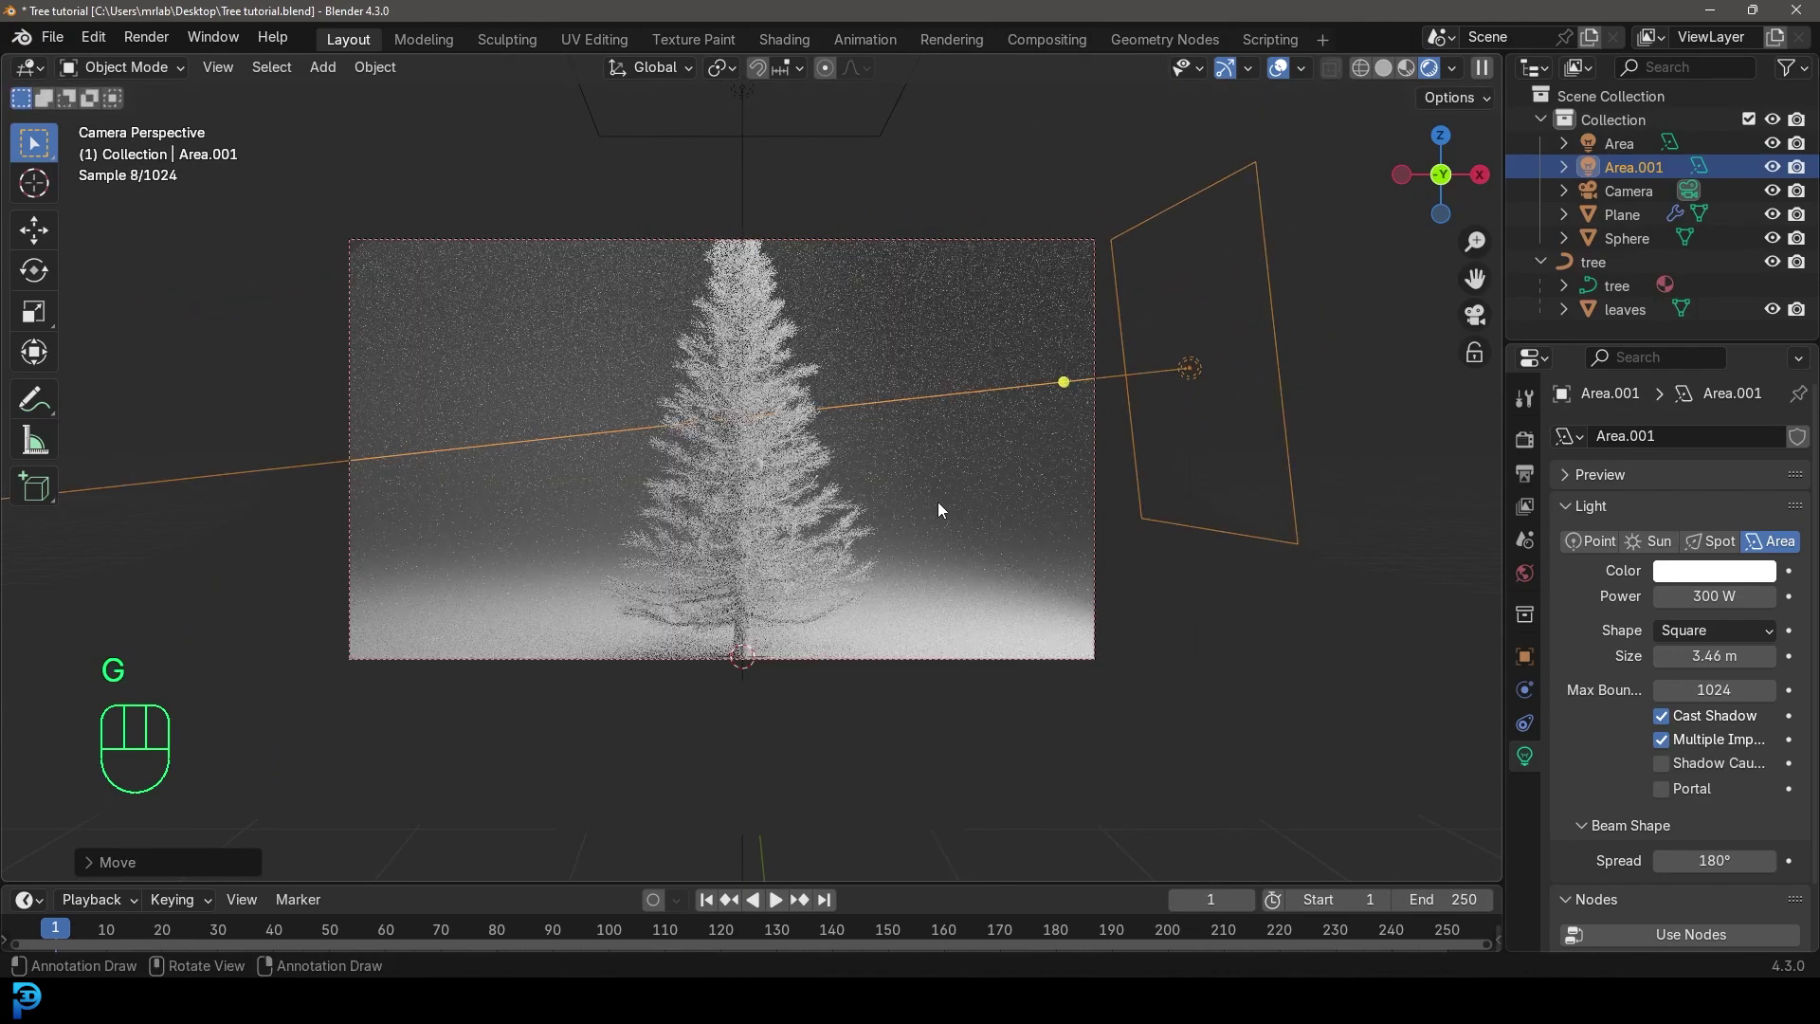
Duplicate the side area light to the tree's front −X side, rotate it to face the tree, and return to the camera view
{"action": "key", "text": "KP_7"}
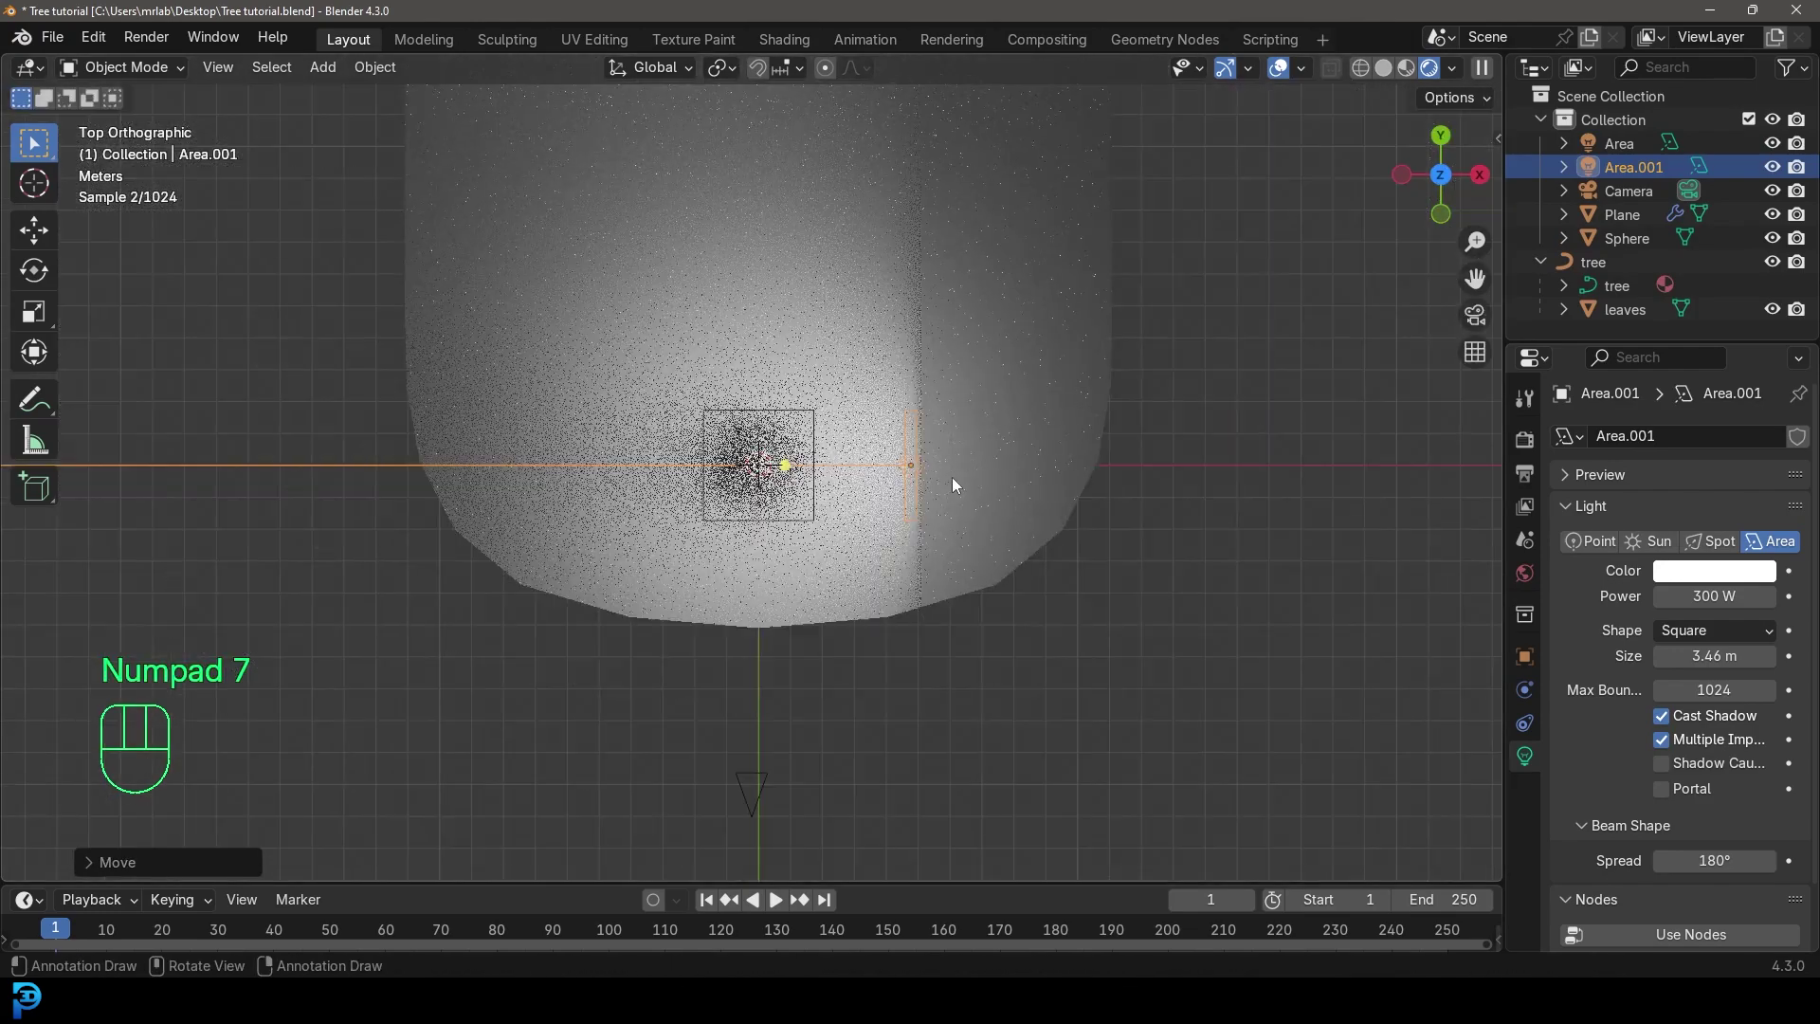
{"action": "key", "text": "shift+d"}
{"action": "left_click", "coordinate": [680, 596]}
{"action": "key", "text": "r"}
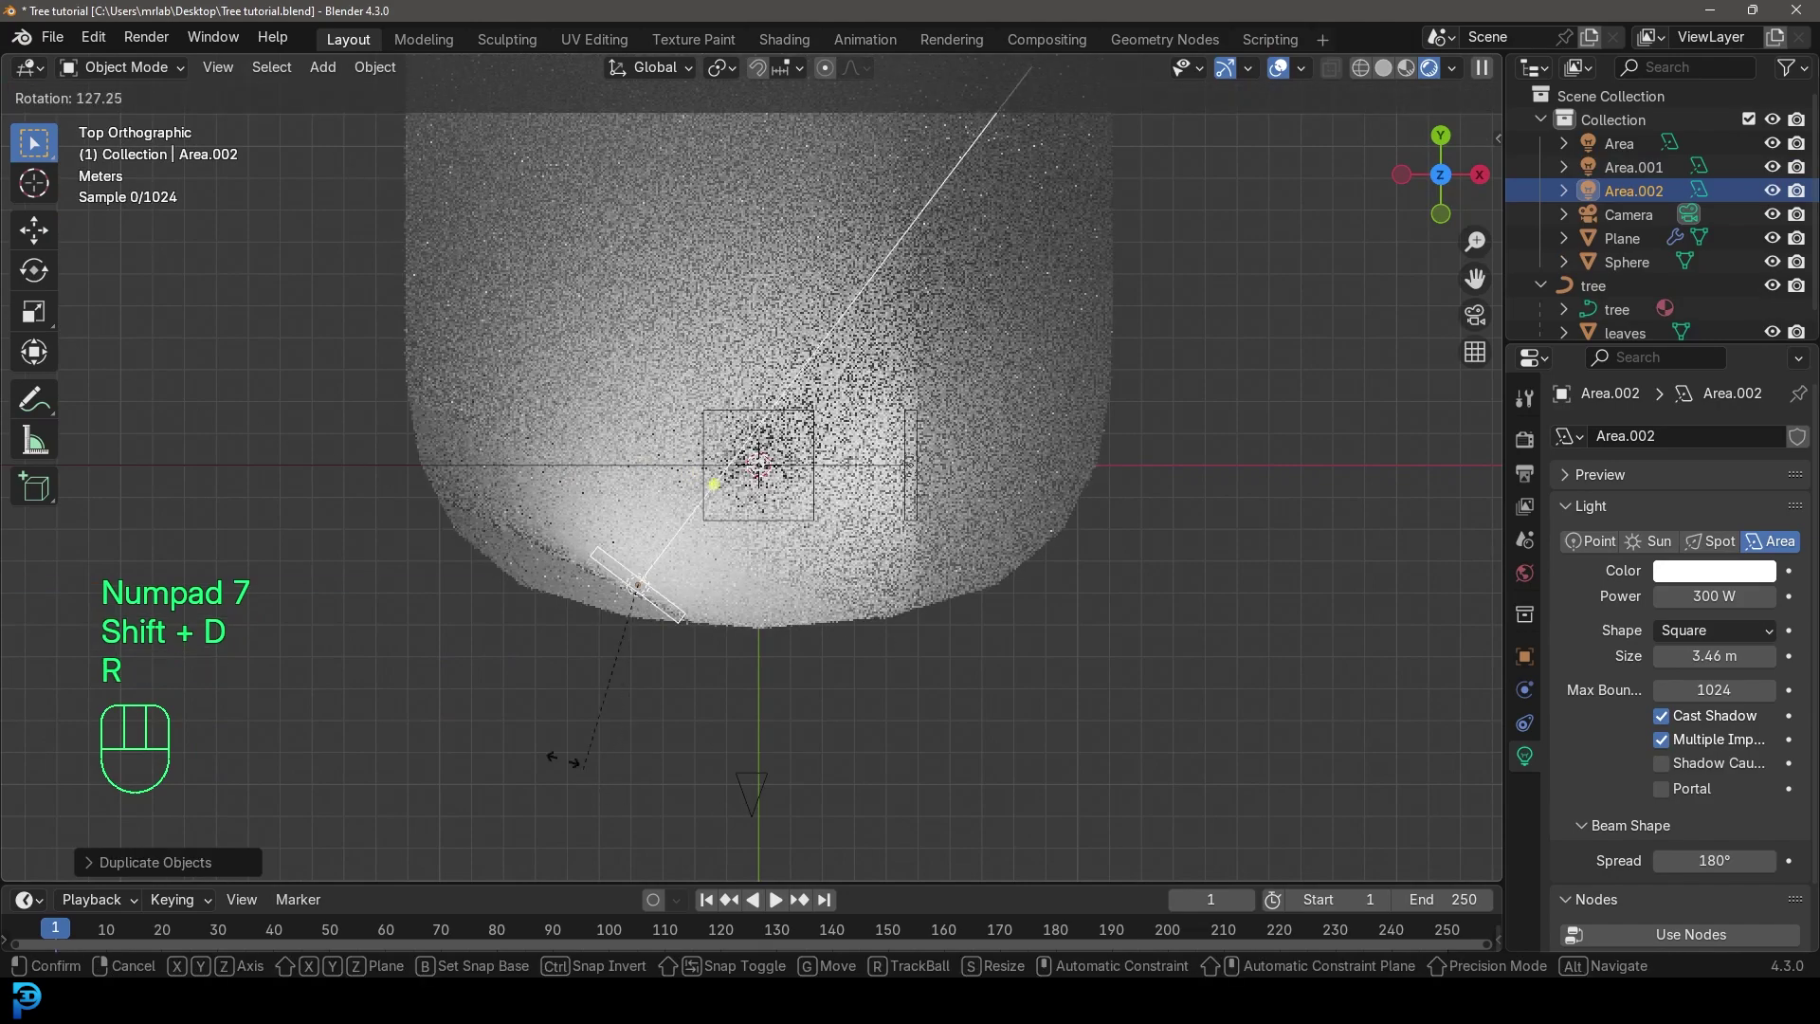
{"action": "left_click", "coordinate": [539, 730]}
{"action": "key", "text": "g"}
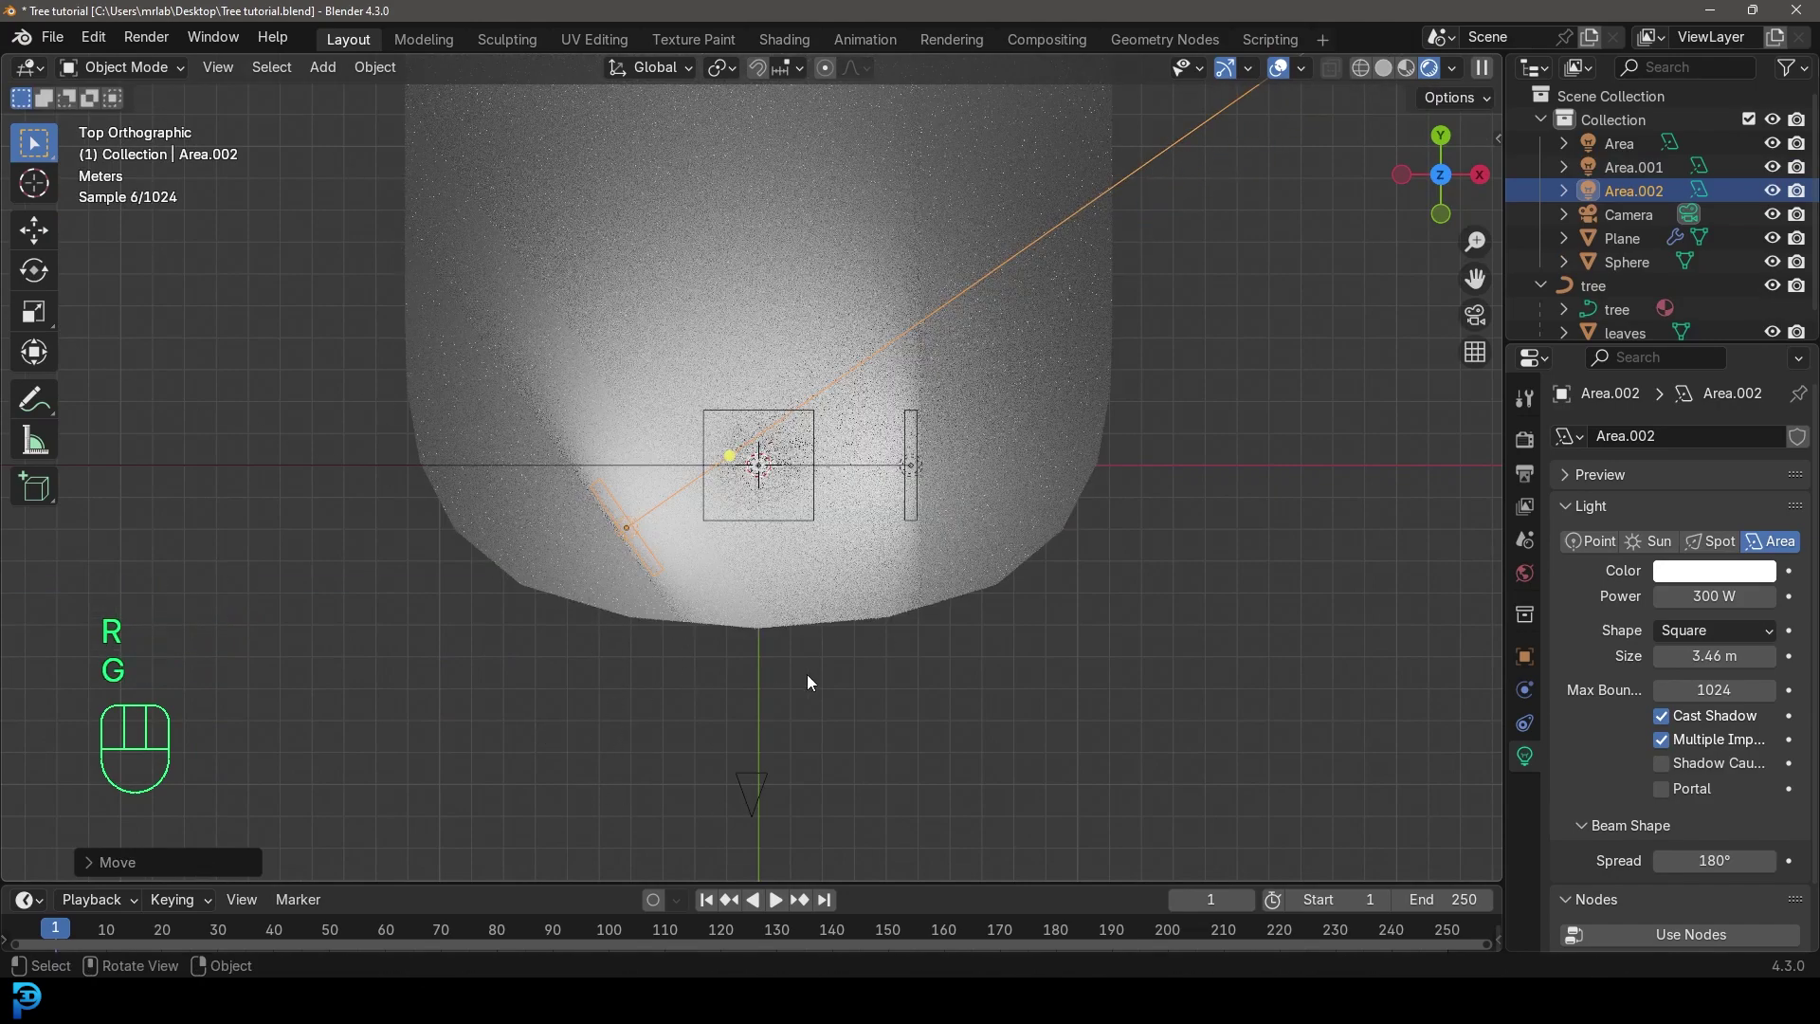
{"action": "left_click", "coordinate": [805, 674]}
{"action": "key", "text": "KP_0"}
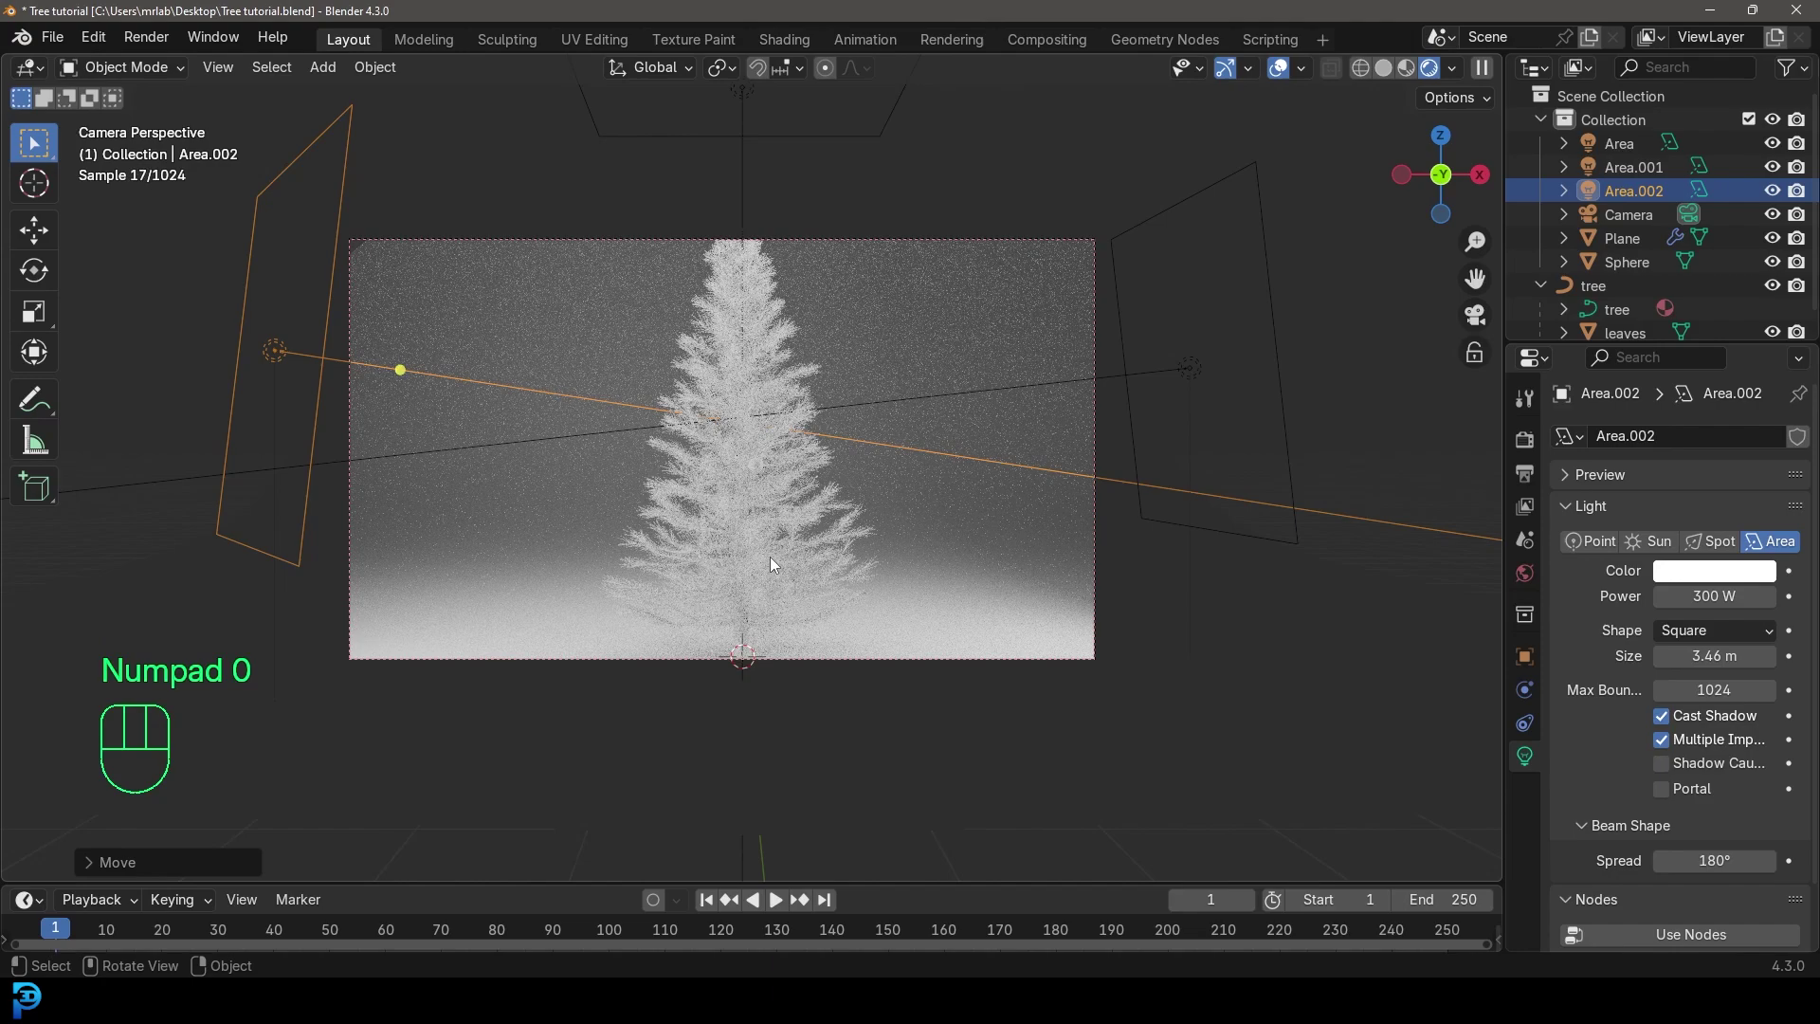
{"action": "scroll", "coordinate": [770, 556], "scroll_direction": "up", "scroll_amount": 2}
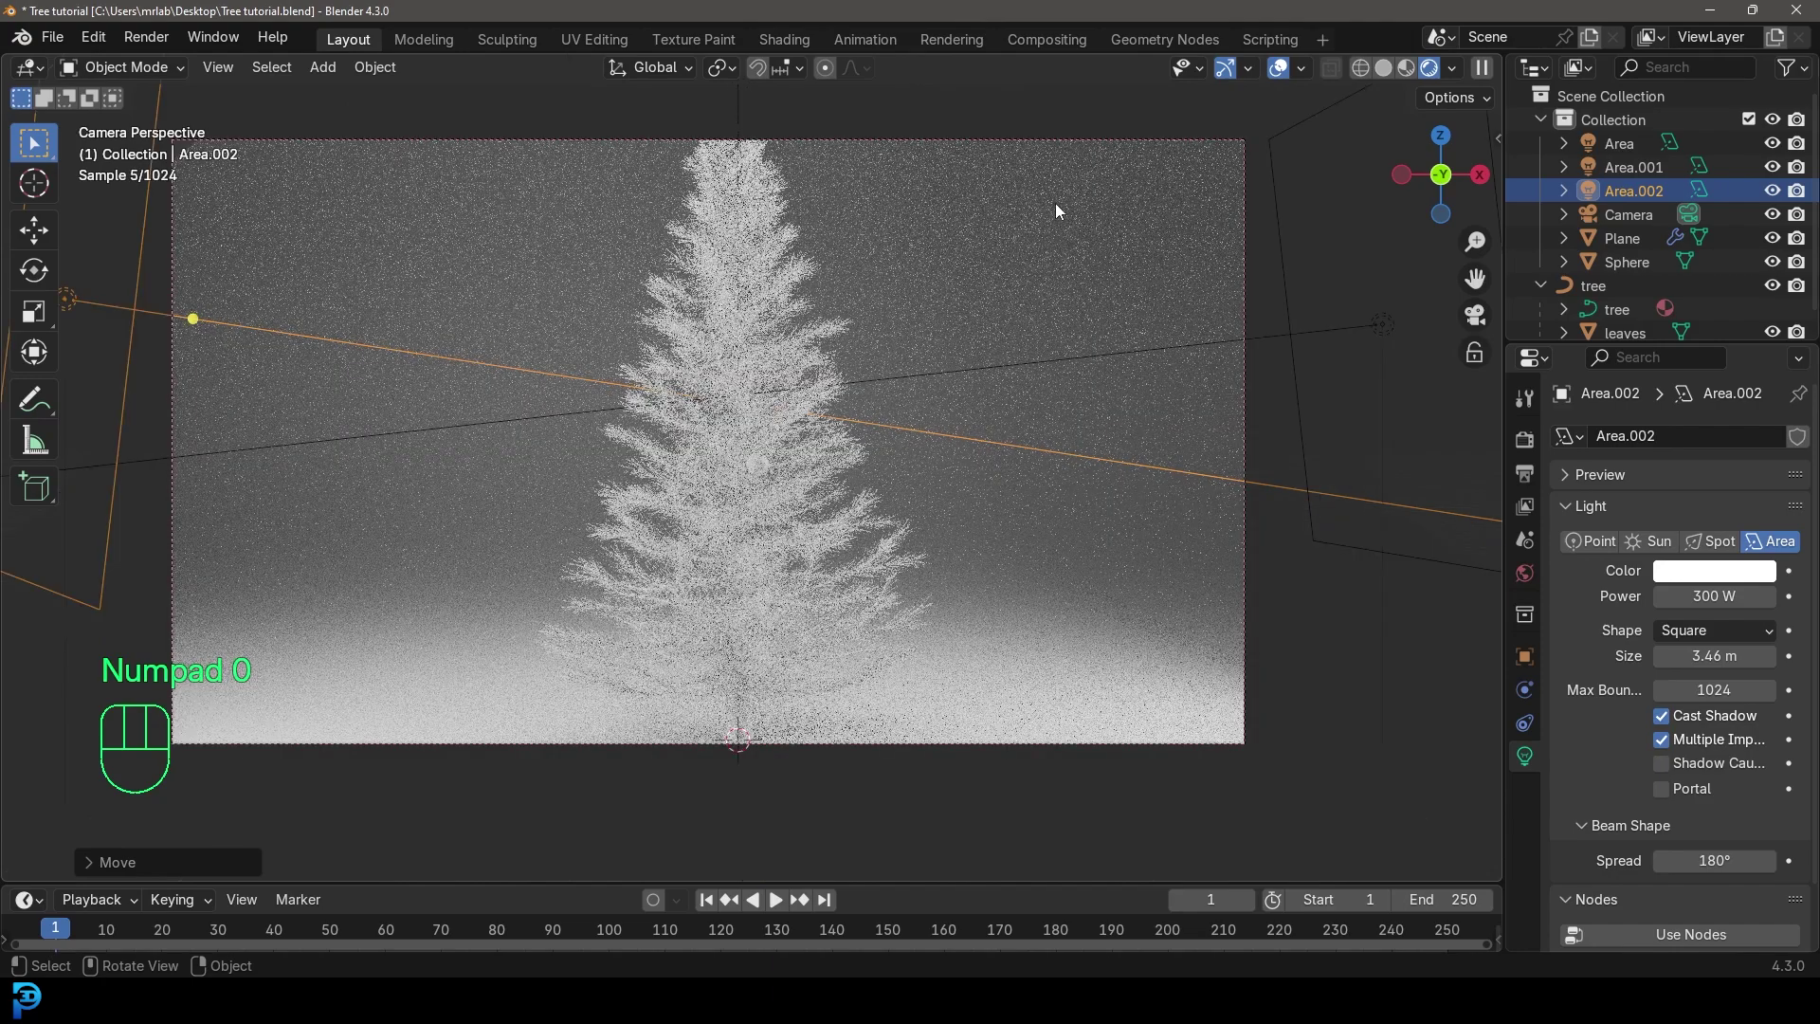
Add a new material to the backdrop plane and set its viewport display color to dark grey #272727
{"action": "left_click", "coordinate": [1055, 203]}
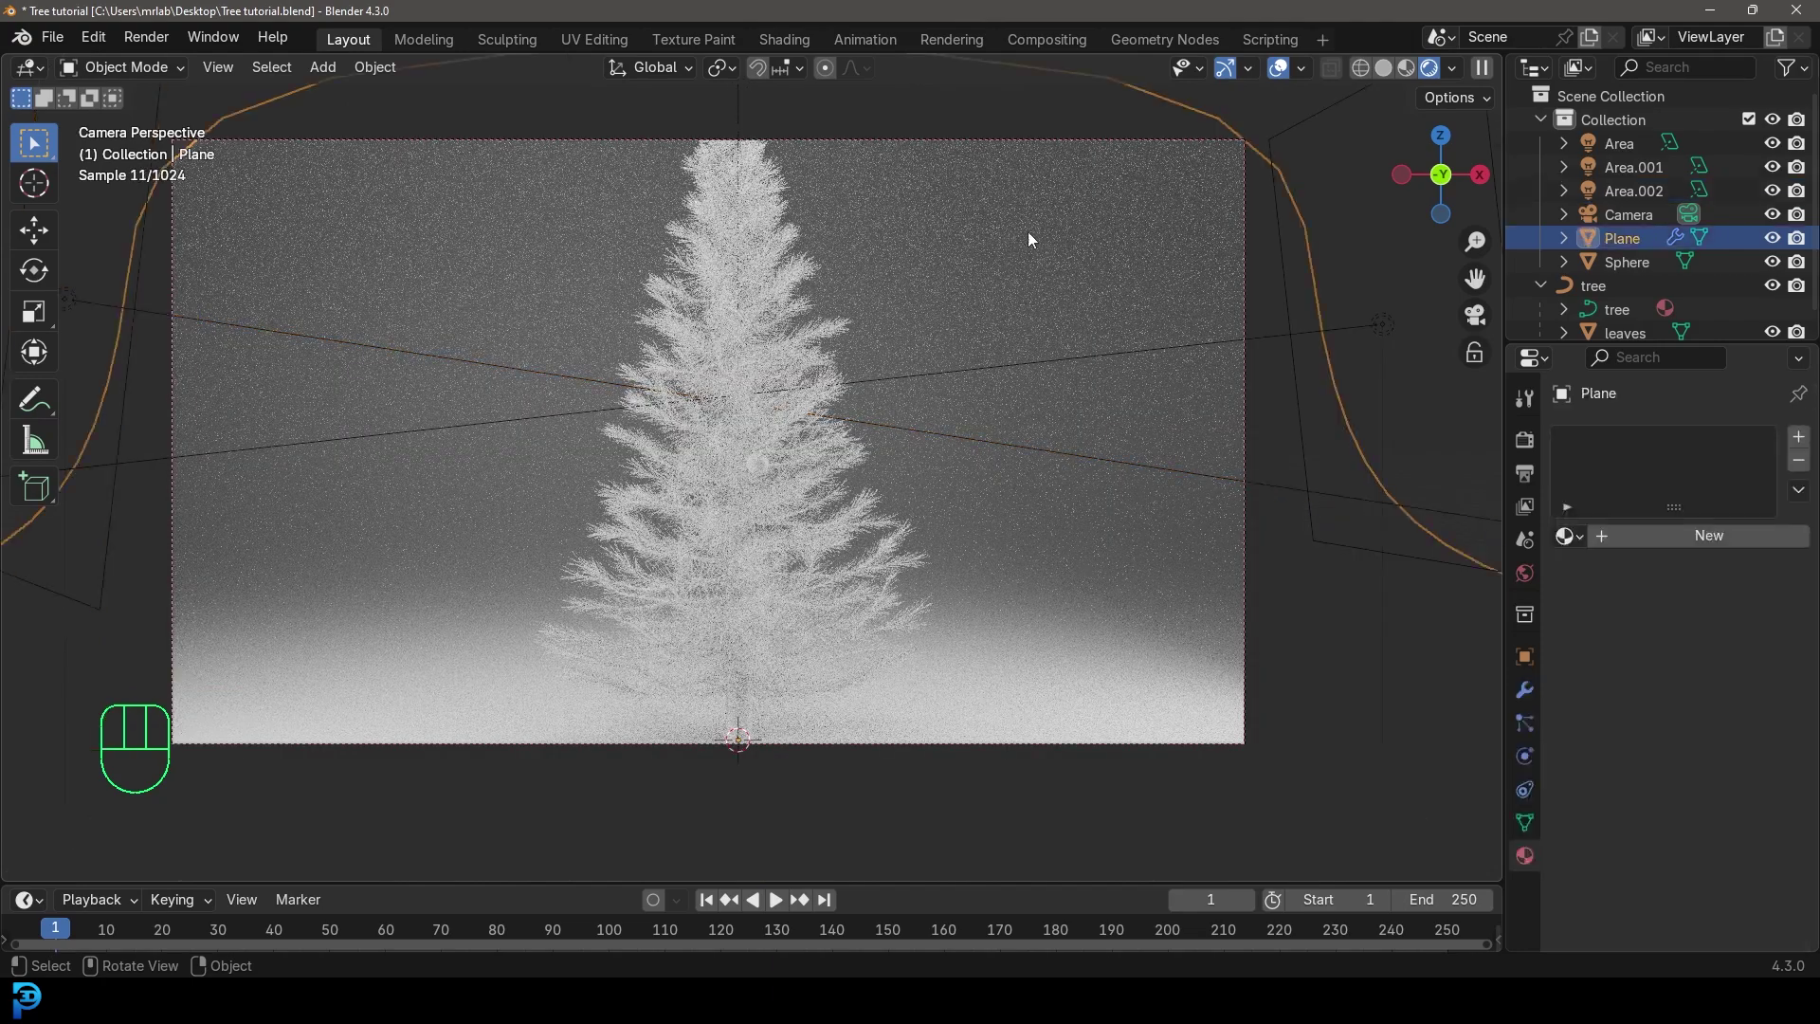
{"action": "left_click", "coordinate": [1684, 536]}
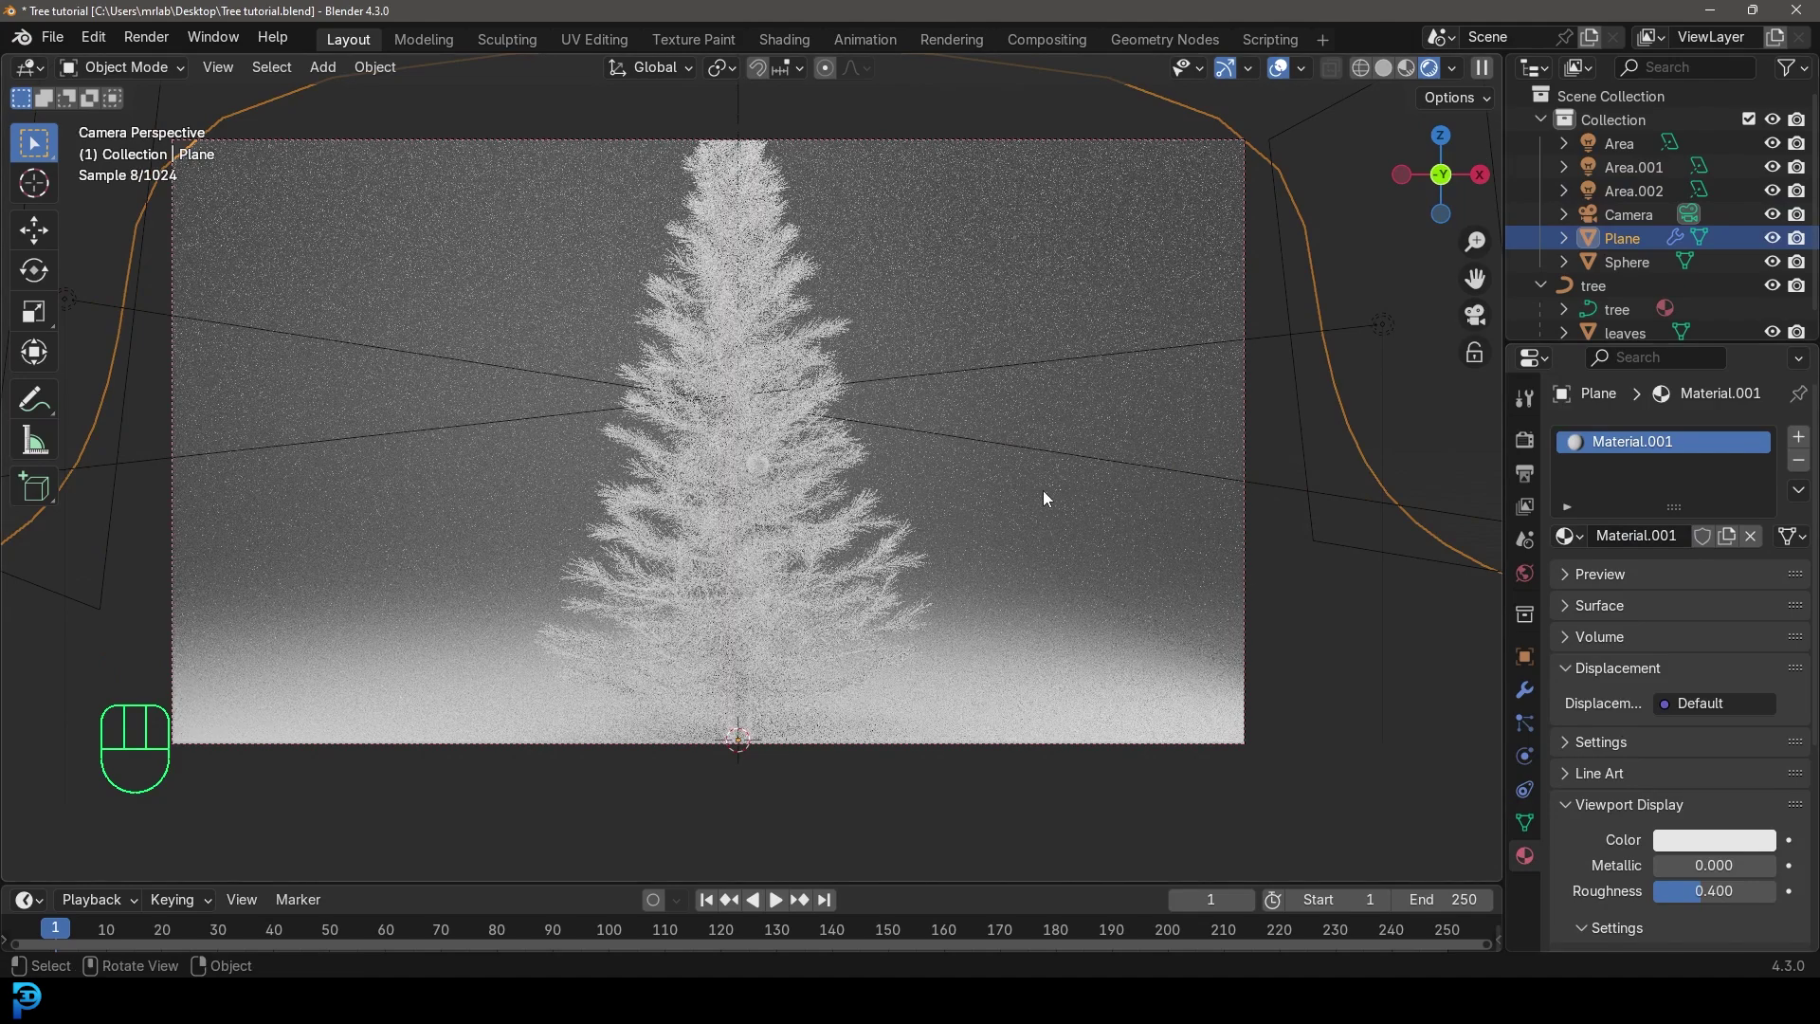
{"action": "left_click", "coordinate": [1725, 838]}
{"action": "left_click_drag", "start_coordinate": [1757, 453], "coordinate": [1756, 628]}
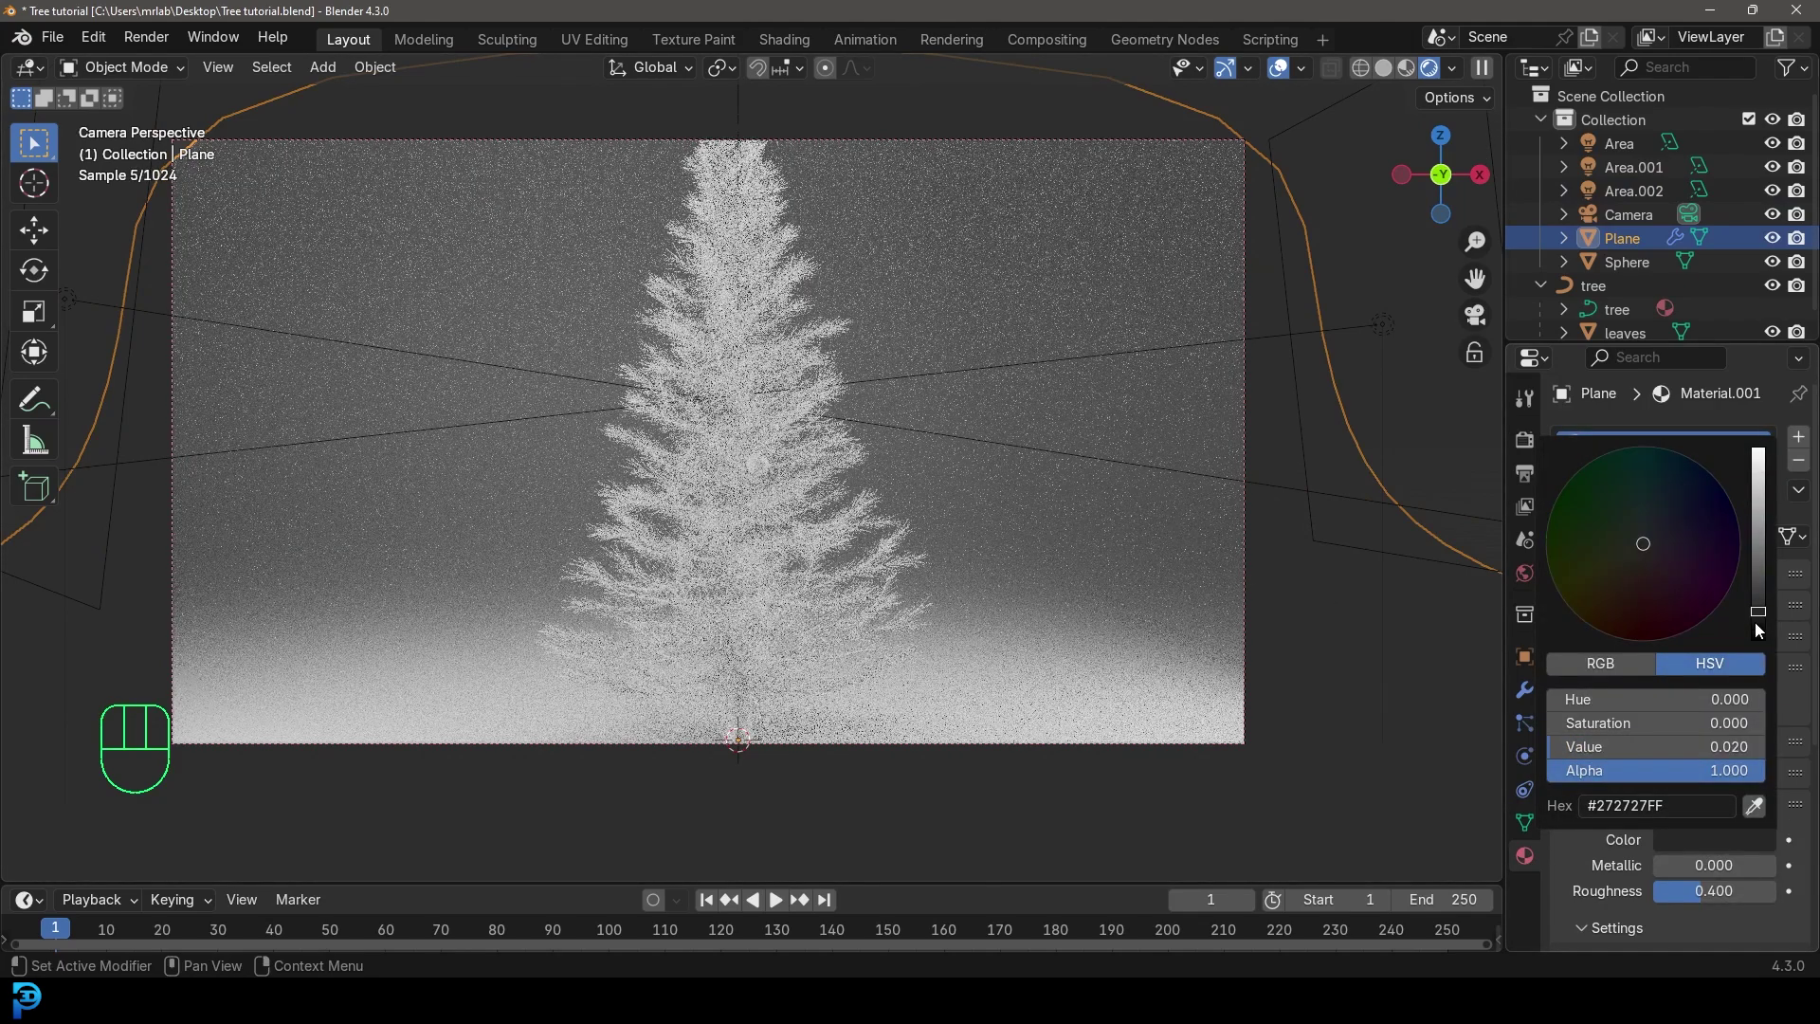
Set the base color of the backdrop plane's material to mid grey, about #868686, judging it through the camera
{"action": "scroll", "coordinate": [823, 464], "scroll_direction": "down", "scroll_amount": 3}
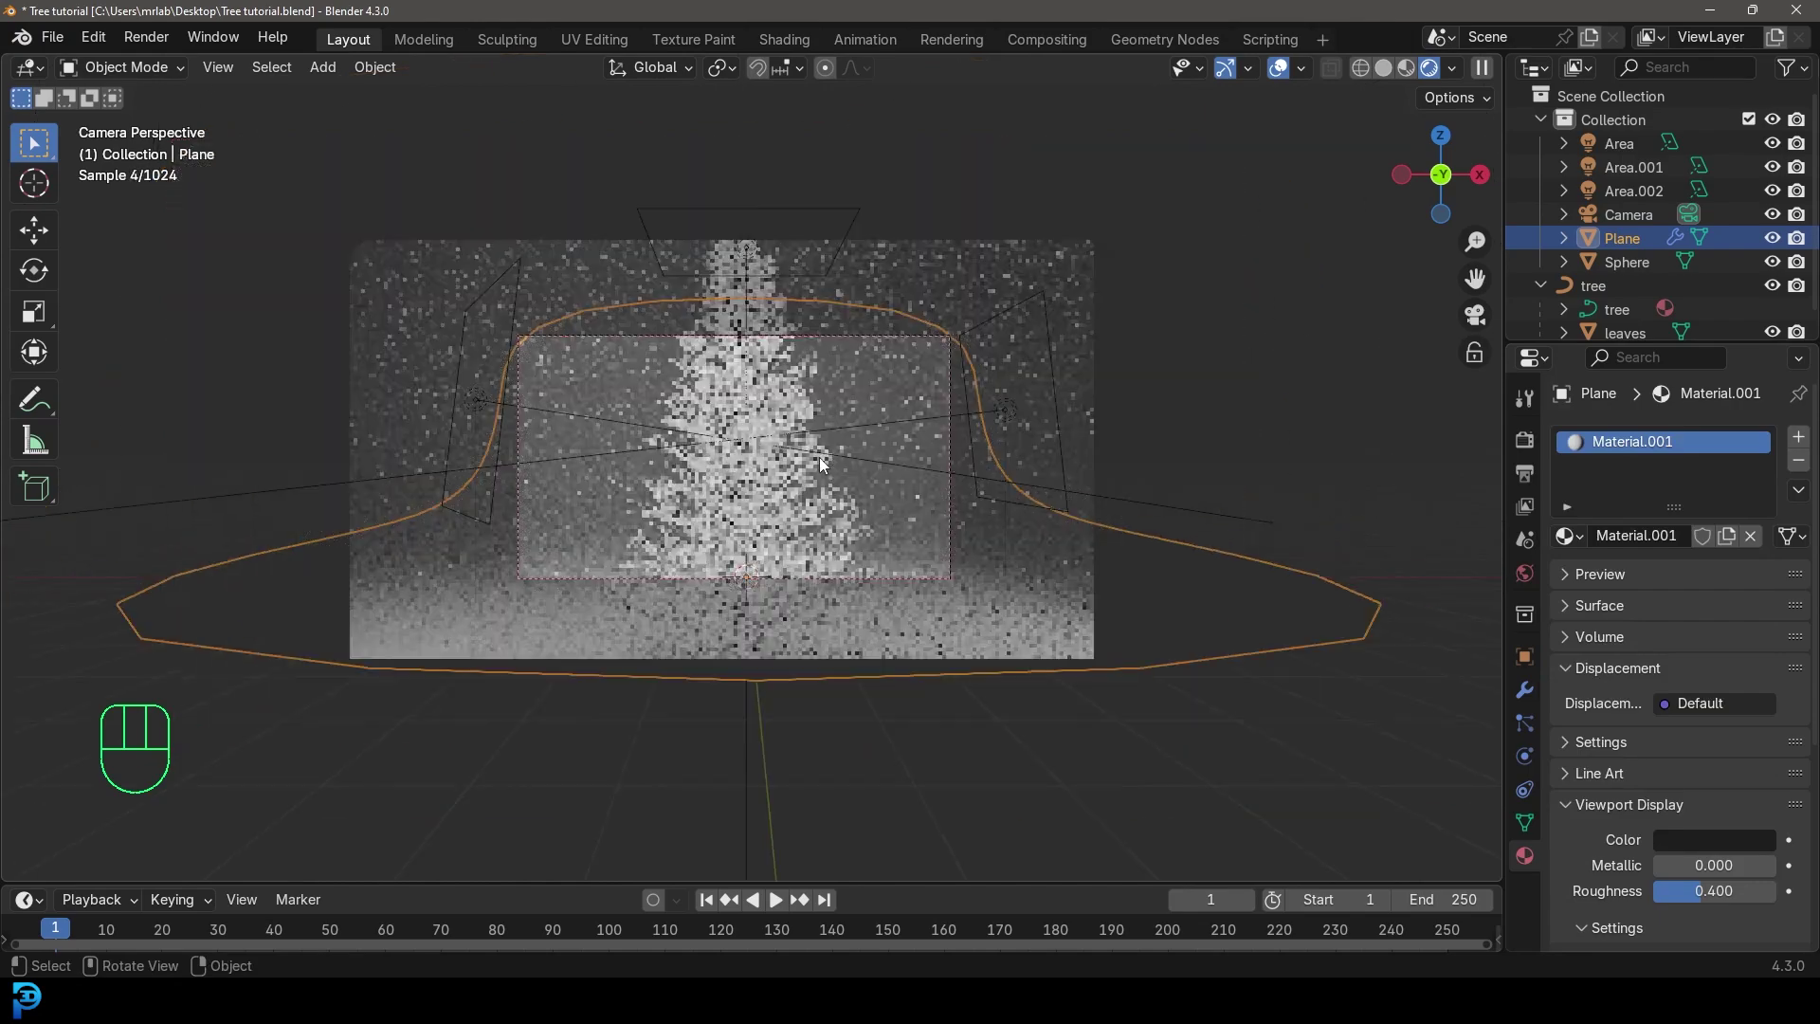
{"action": "middle_click_drag", "start_coordinate": [823, 464], "coordinate": [1556, 804]}
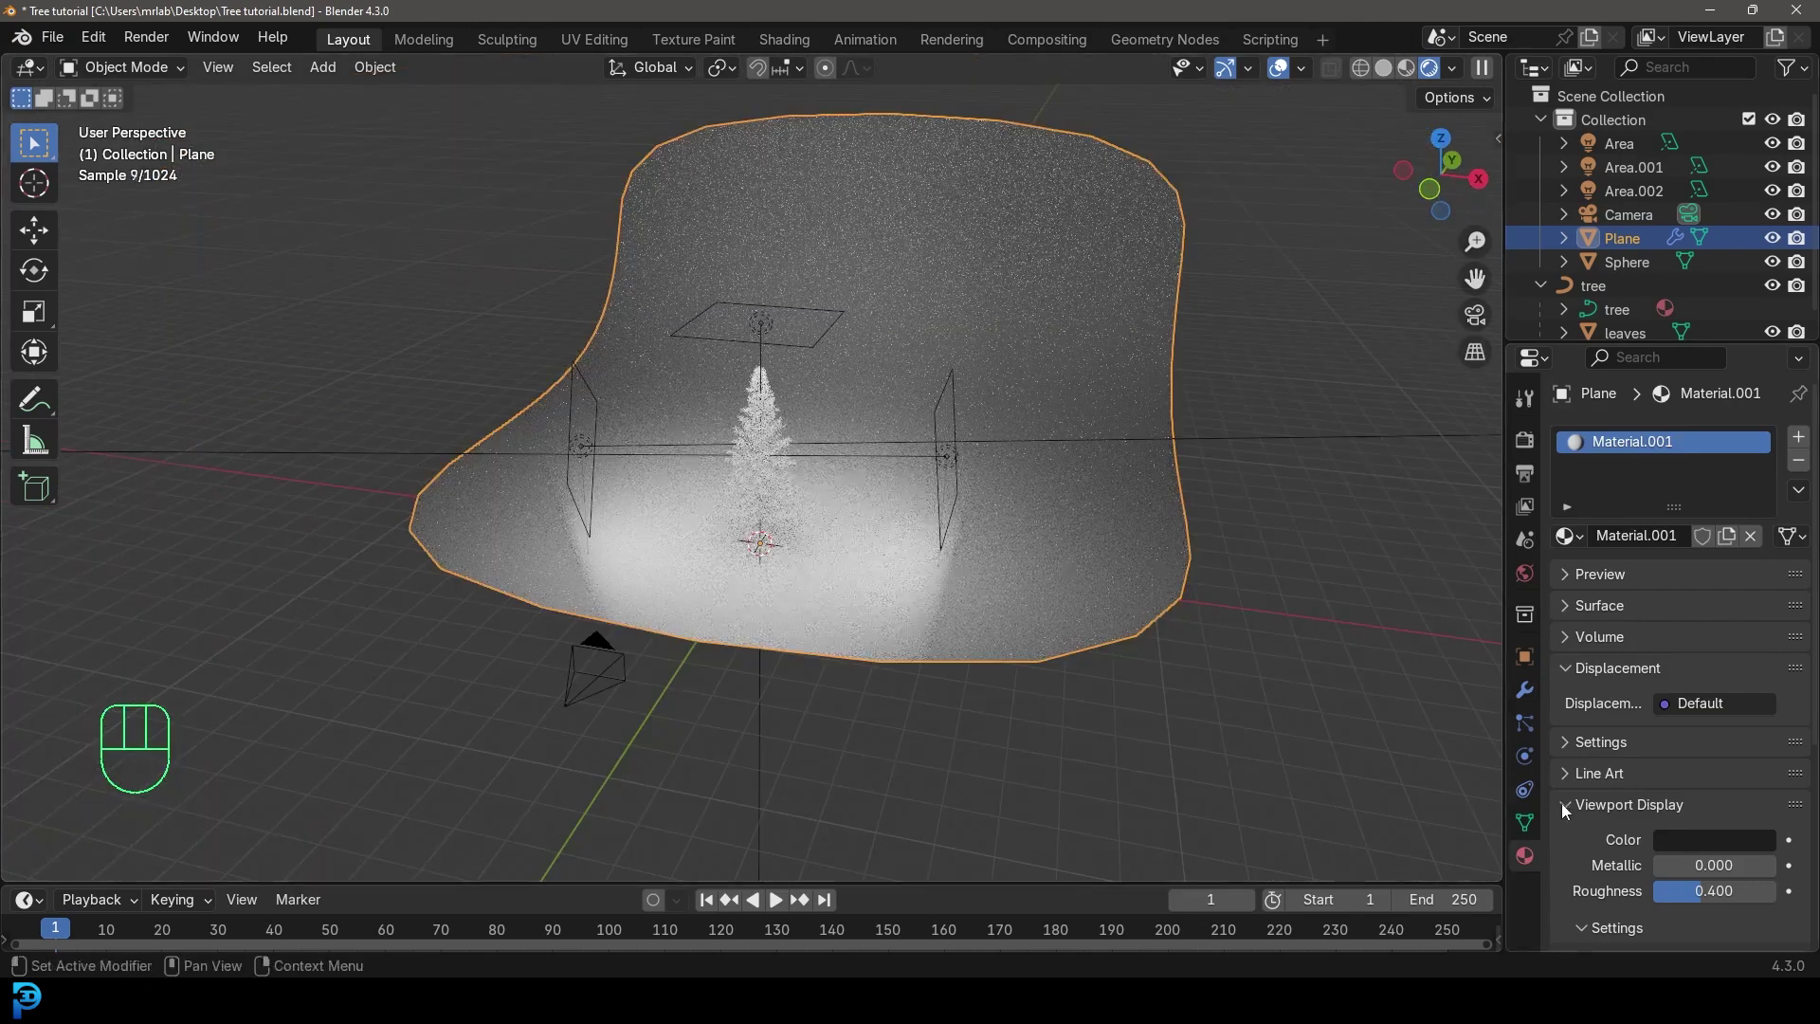
{"action": "left_click", "coordinate": [1583, 610]}
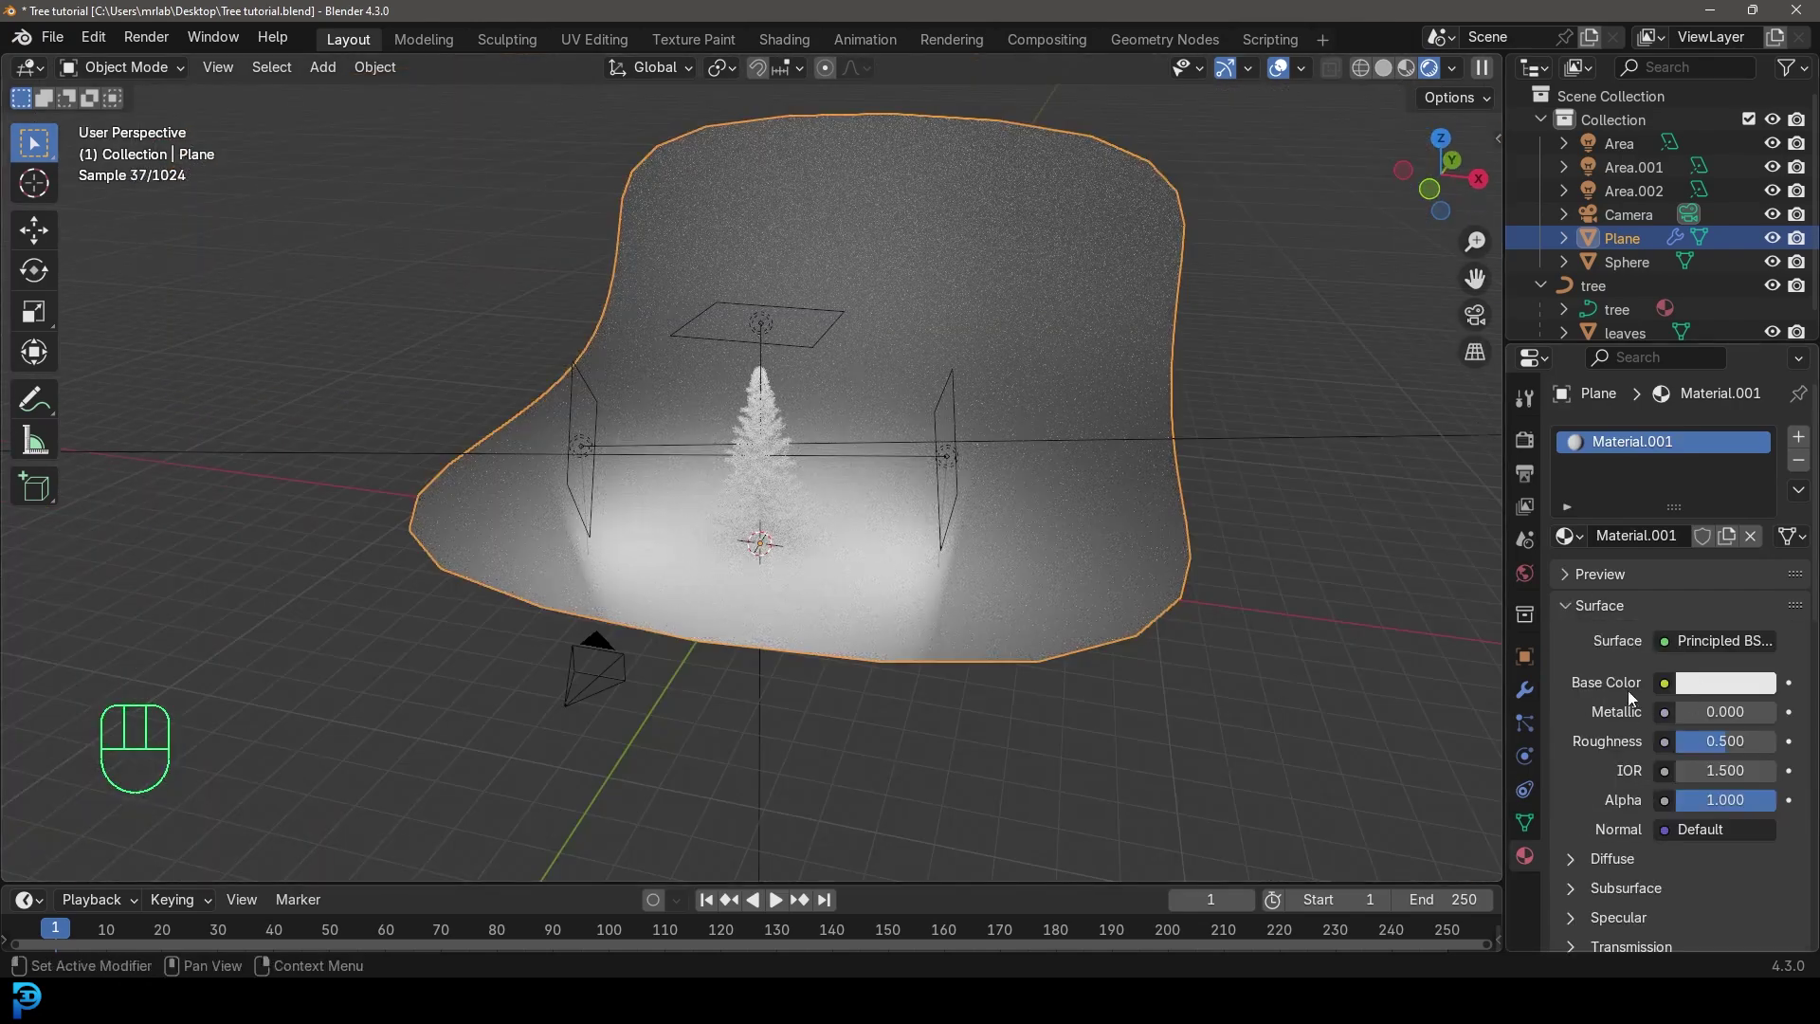
{"action": "left_click", "coordinate": [1725, 682]}
{"action": "left_click", "coordinate": [1758, 433]}
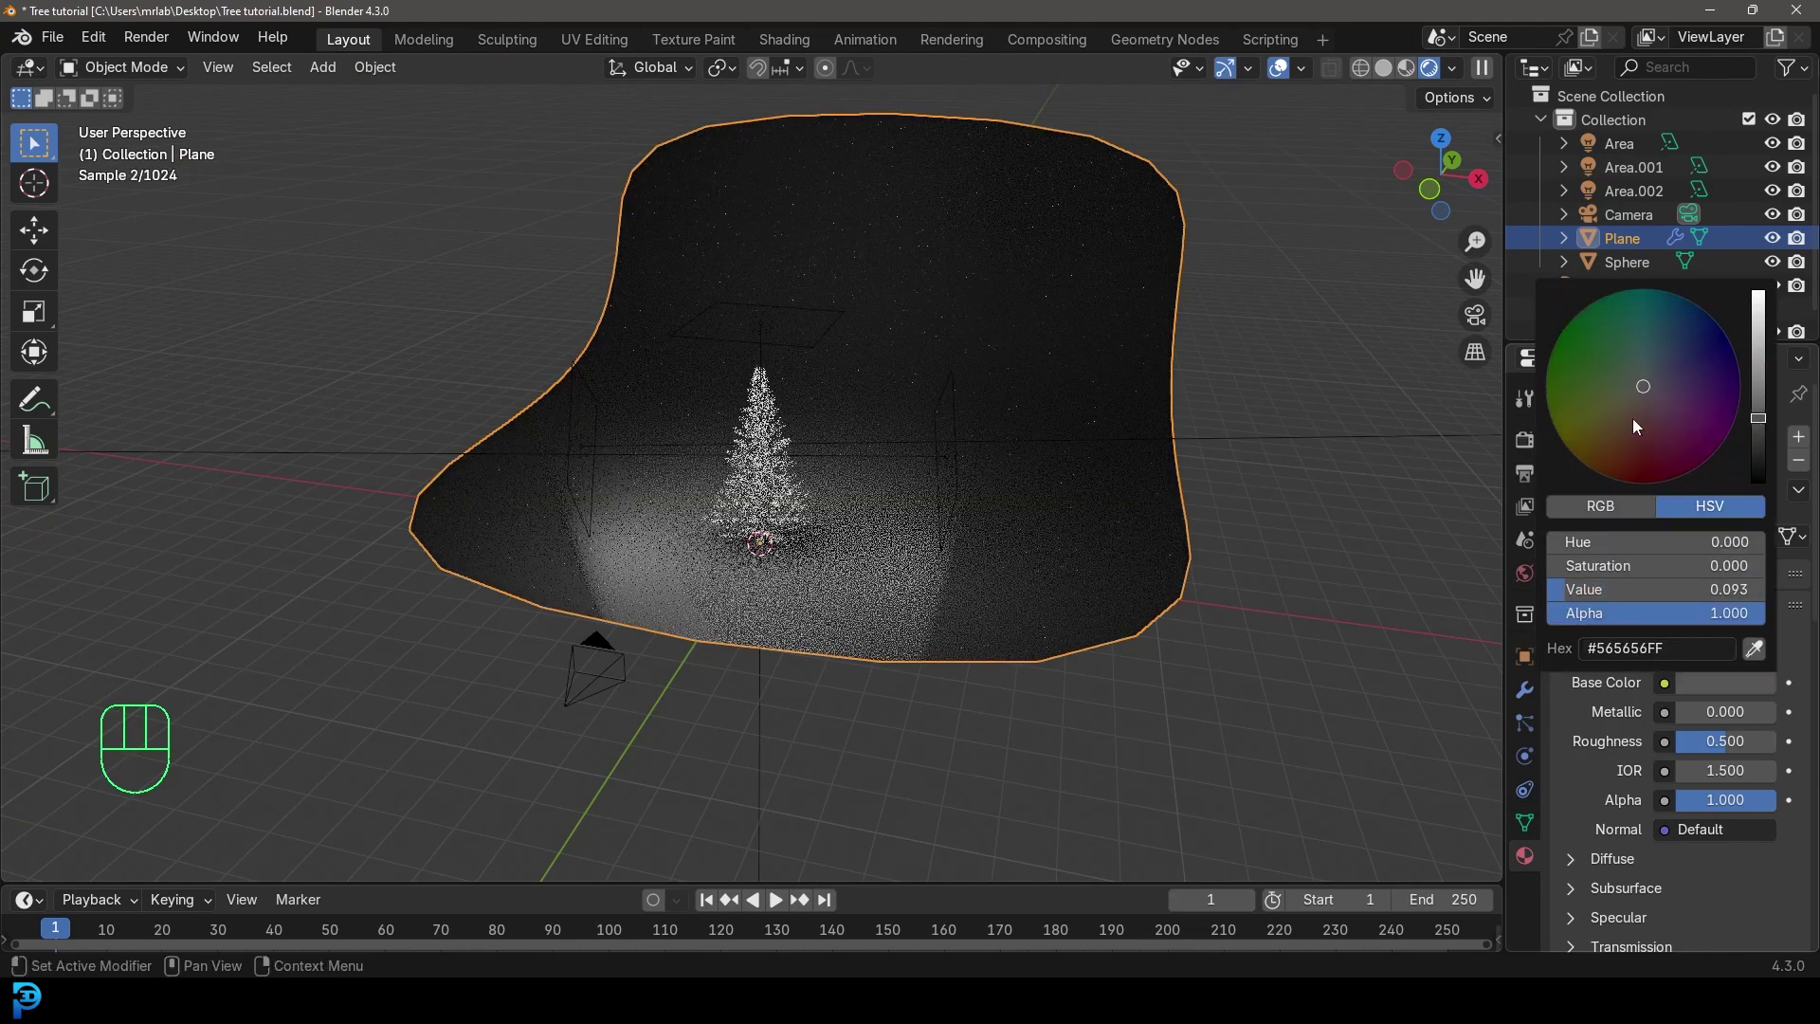
{"action": "key", "text": "KP_0"}
{"action": "scroll", "coordinate": [1031, 404], "scroll_direction": "up", "scroll_amount": 2}
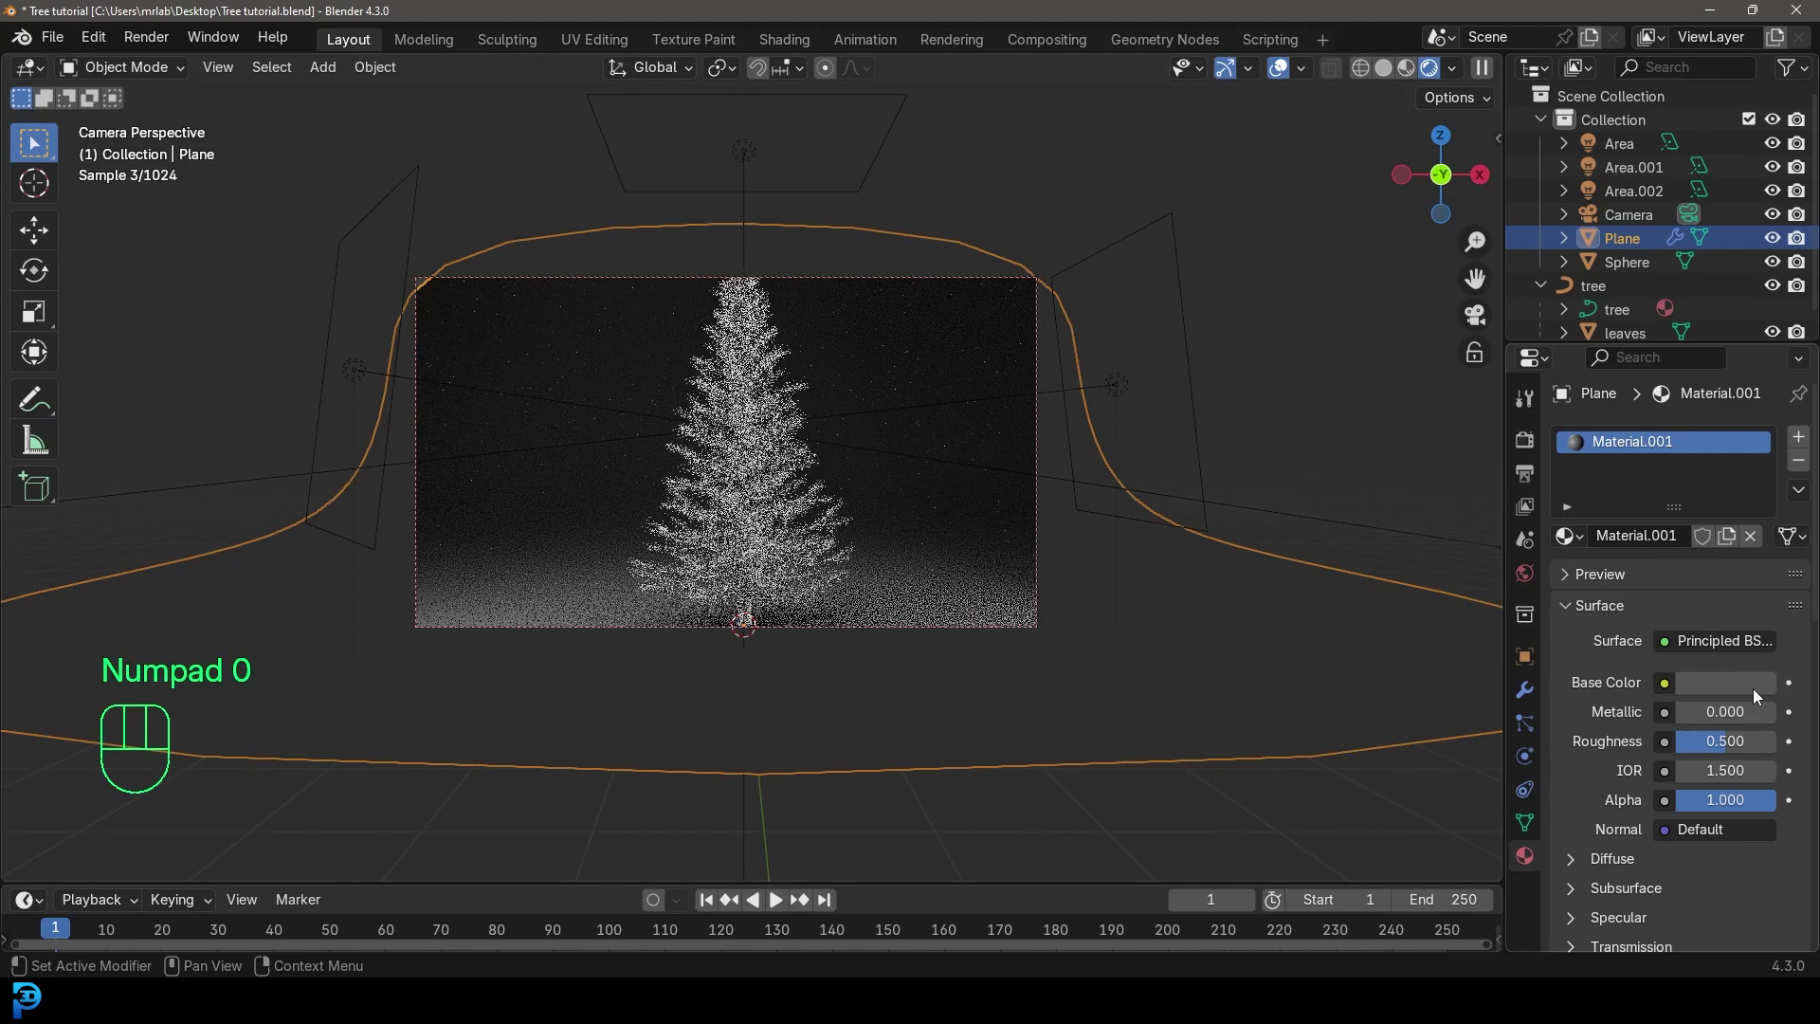
{"action": "left_click", "coordinate": [1748, 681]}
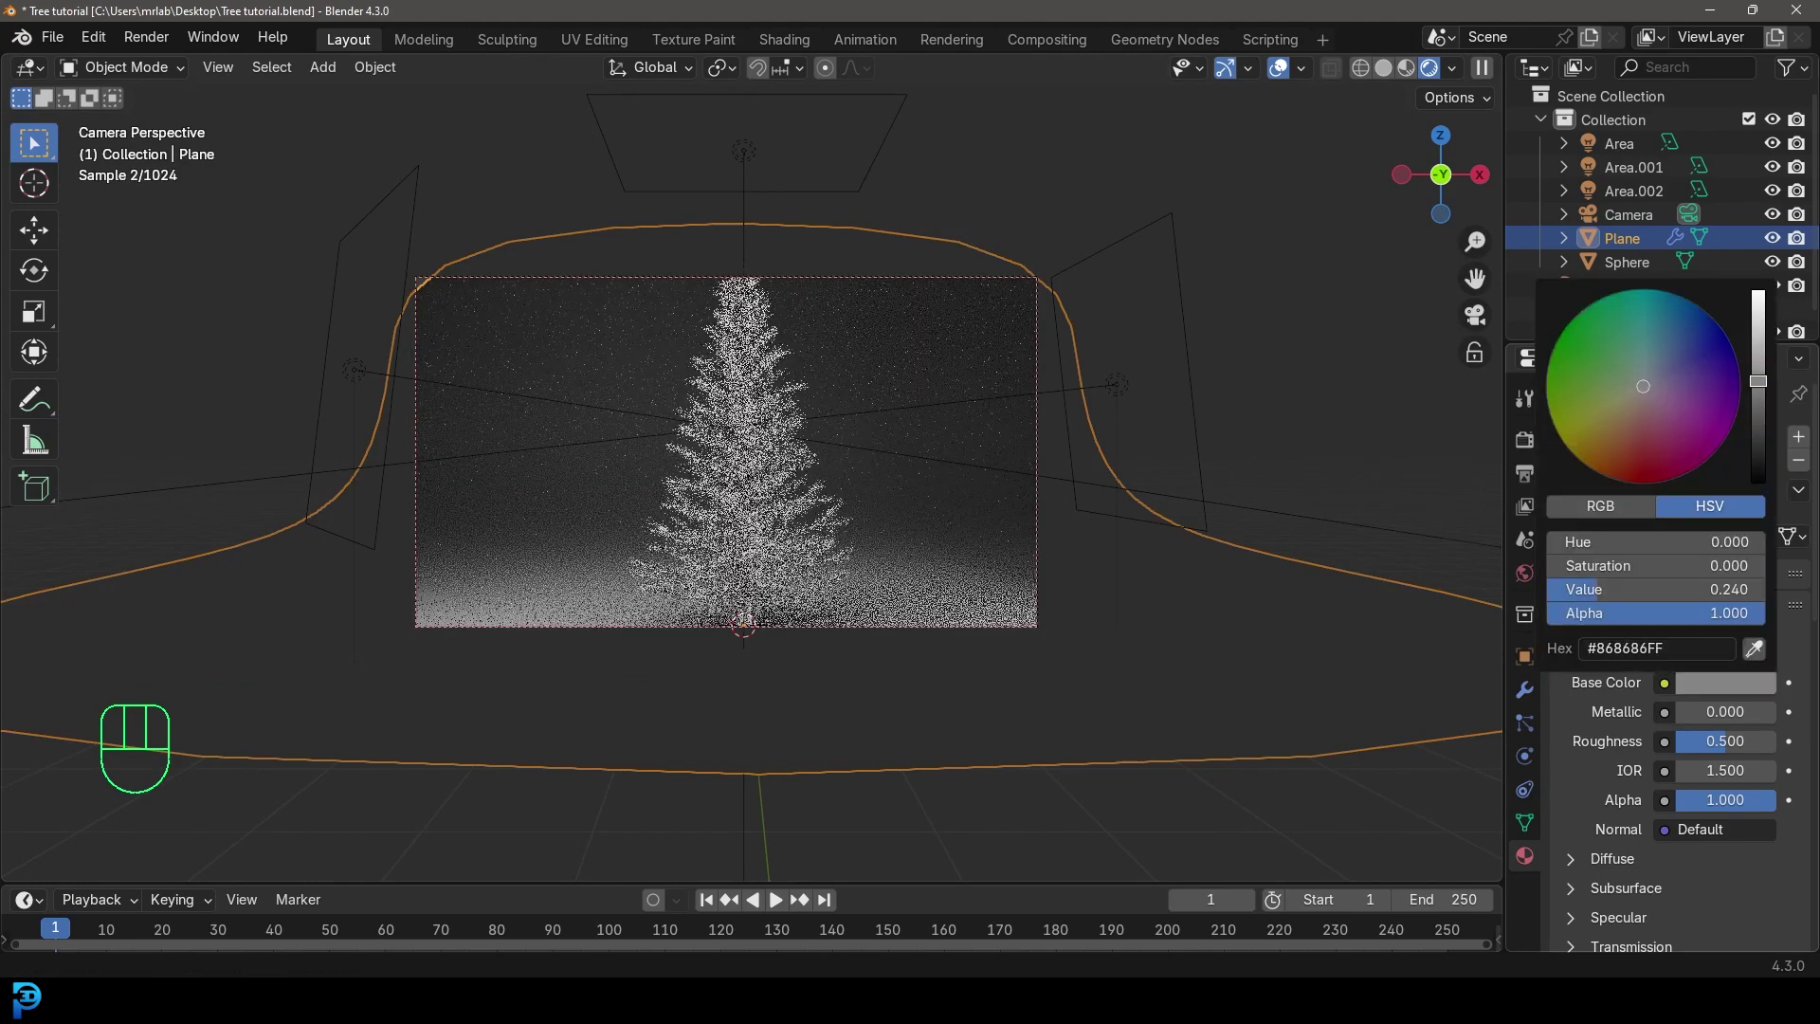
Deselect everything and save the file
{"action": "key", "text": "alt+a"}
{"action": "key", "text": "ctrl+s"}
{"action": "key", "text": "ctrl+s"}
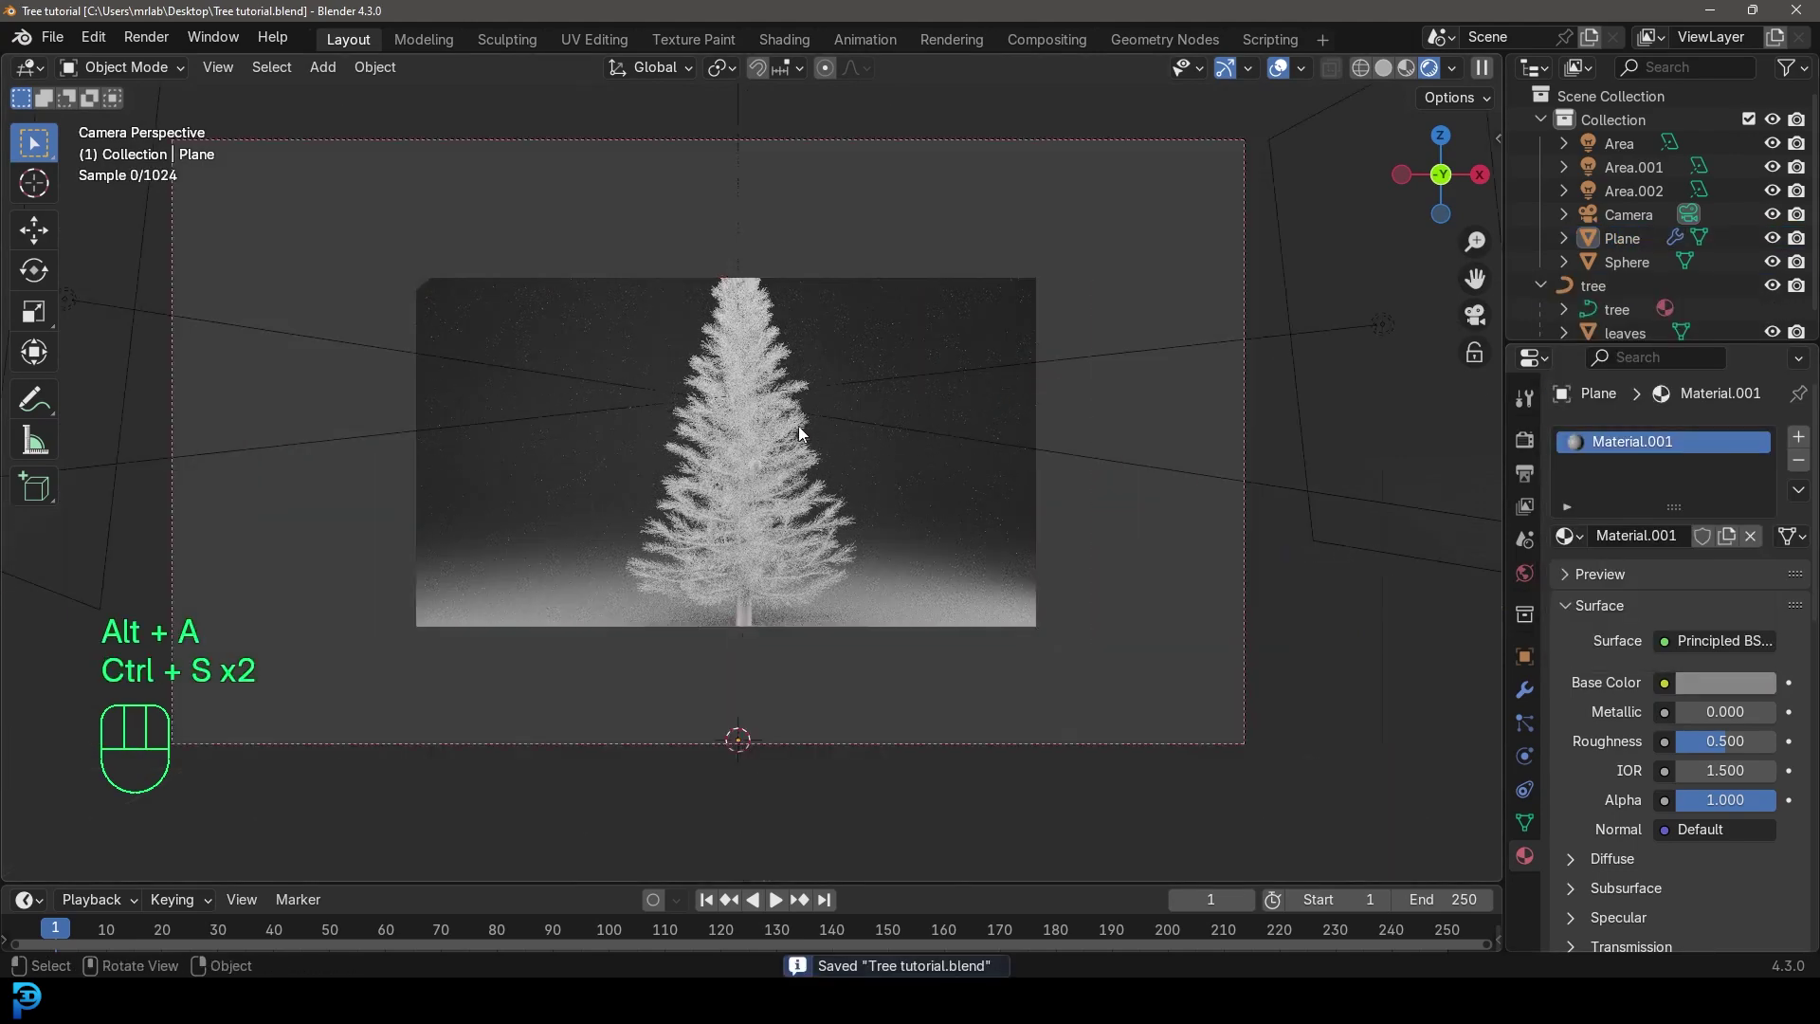
{"action": "scroll", "coordinate": [798, 424], "scroll_direction": "up", "scroll_amount": 3}
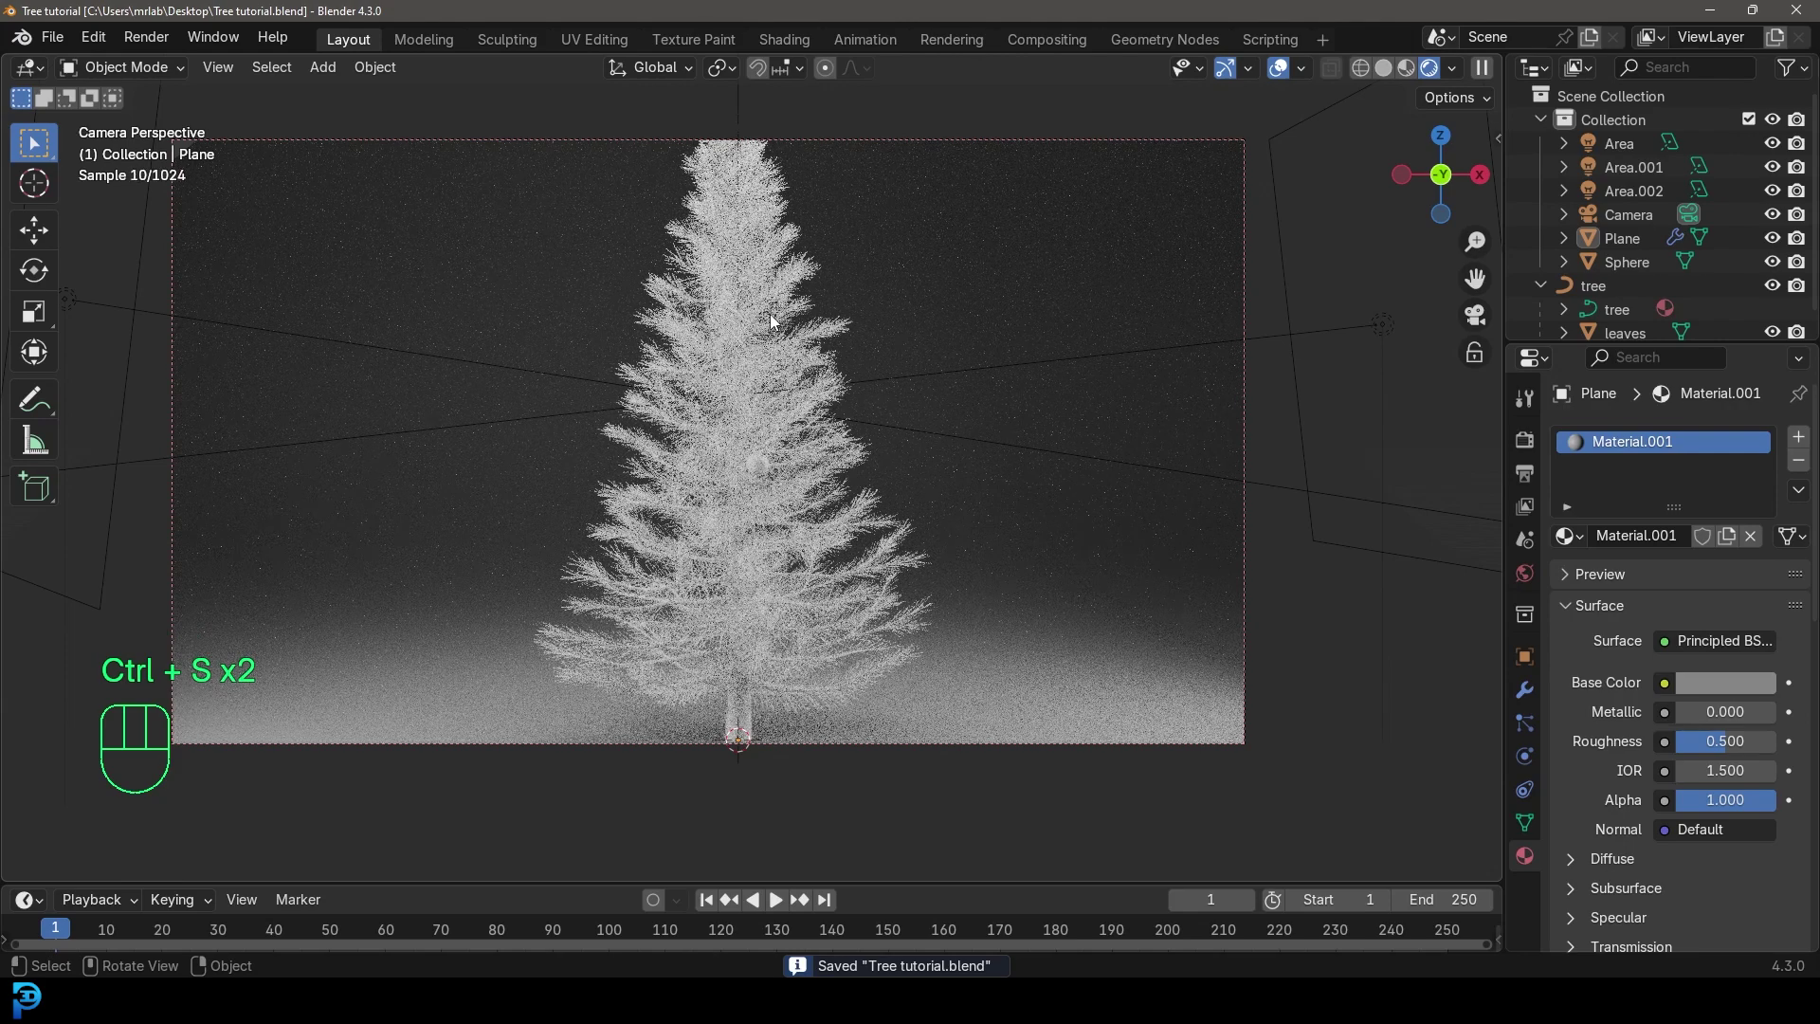
Switch to the Shading workspace and show the scene through the camera with rendered shading
{"action": "left_click", "coordinate": [785, 38]}
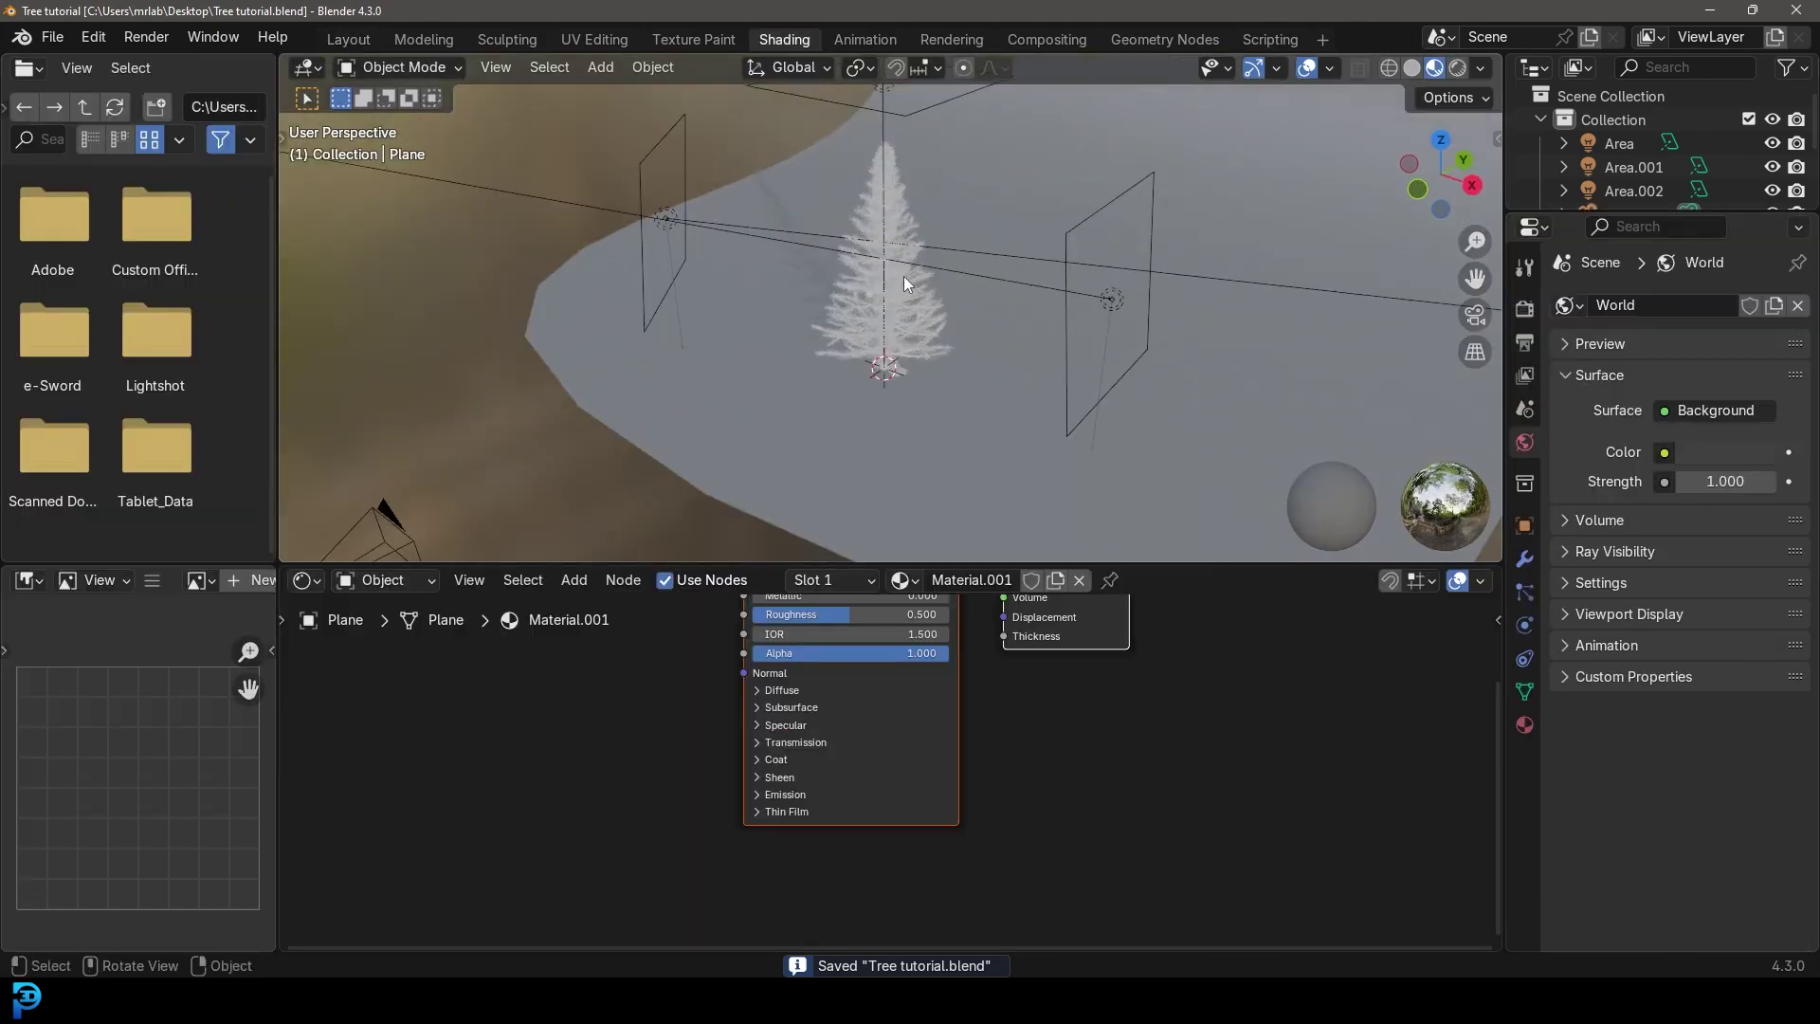
{"action": "key", "text": "KP_0"}
{"action": "key", "text": "z"}
{"action": "left_click", "coordinate": [934, 139]}
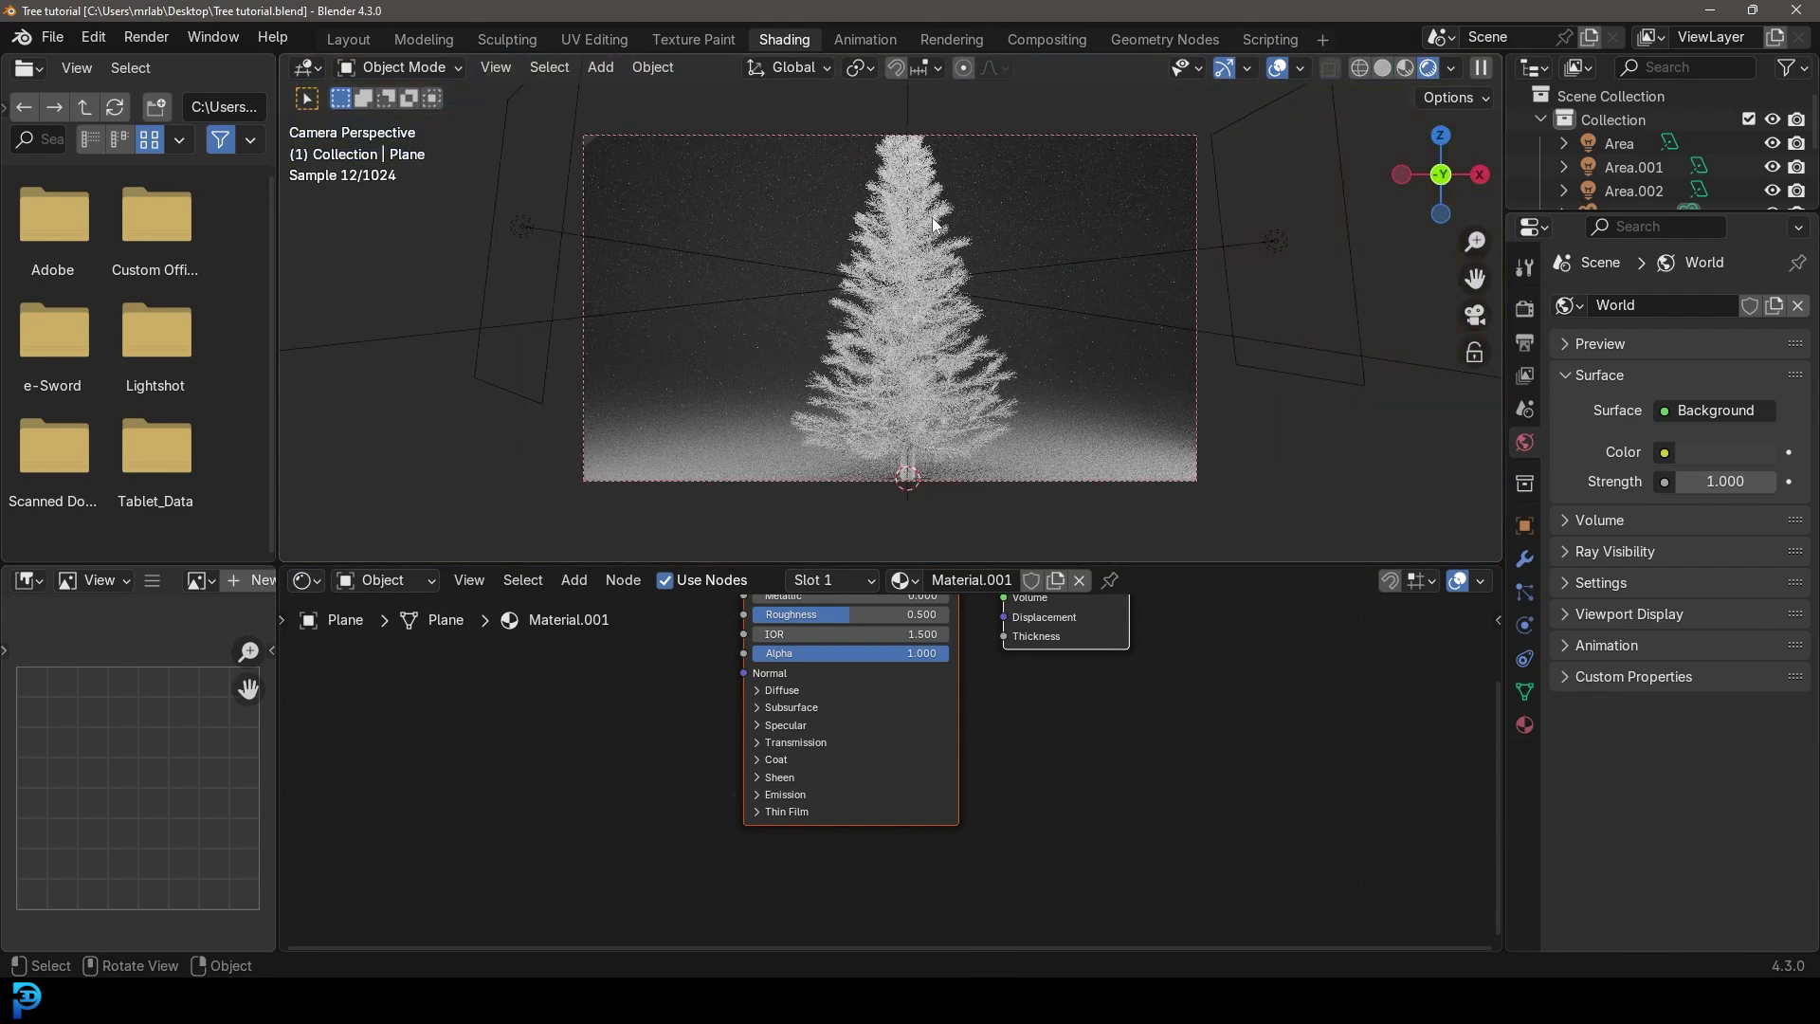
Select the tree's trunk and branches and set the Bark material's base color to a very dark olive brown
{"action": "left_click_drag", "start_coordinate": [1668, 213], "coordinate": [1674, 488]}
{"action": "left_click", "coordinate": [1540, 286]}
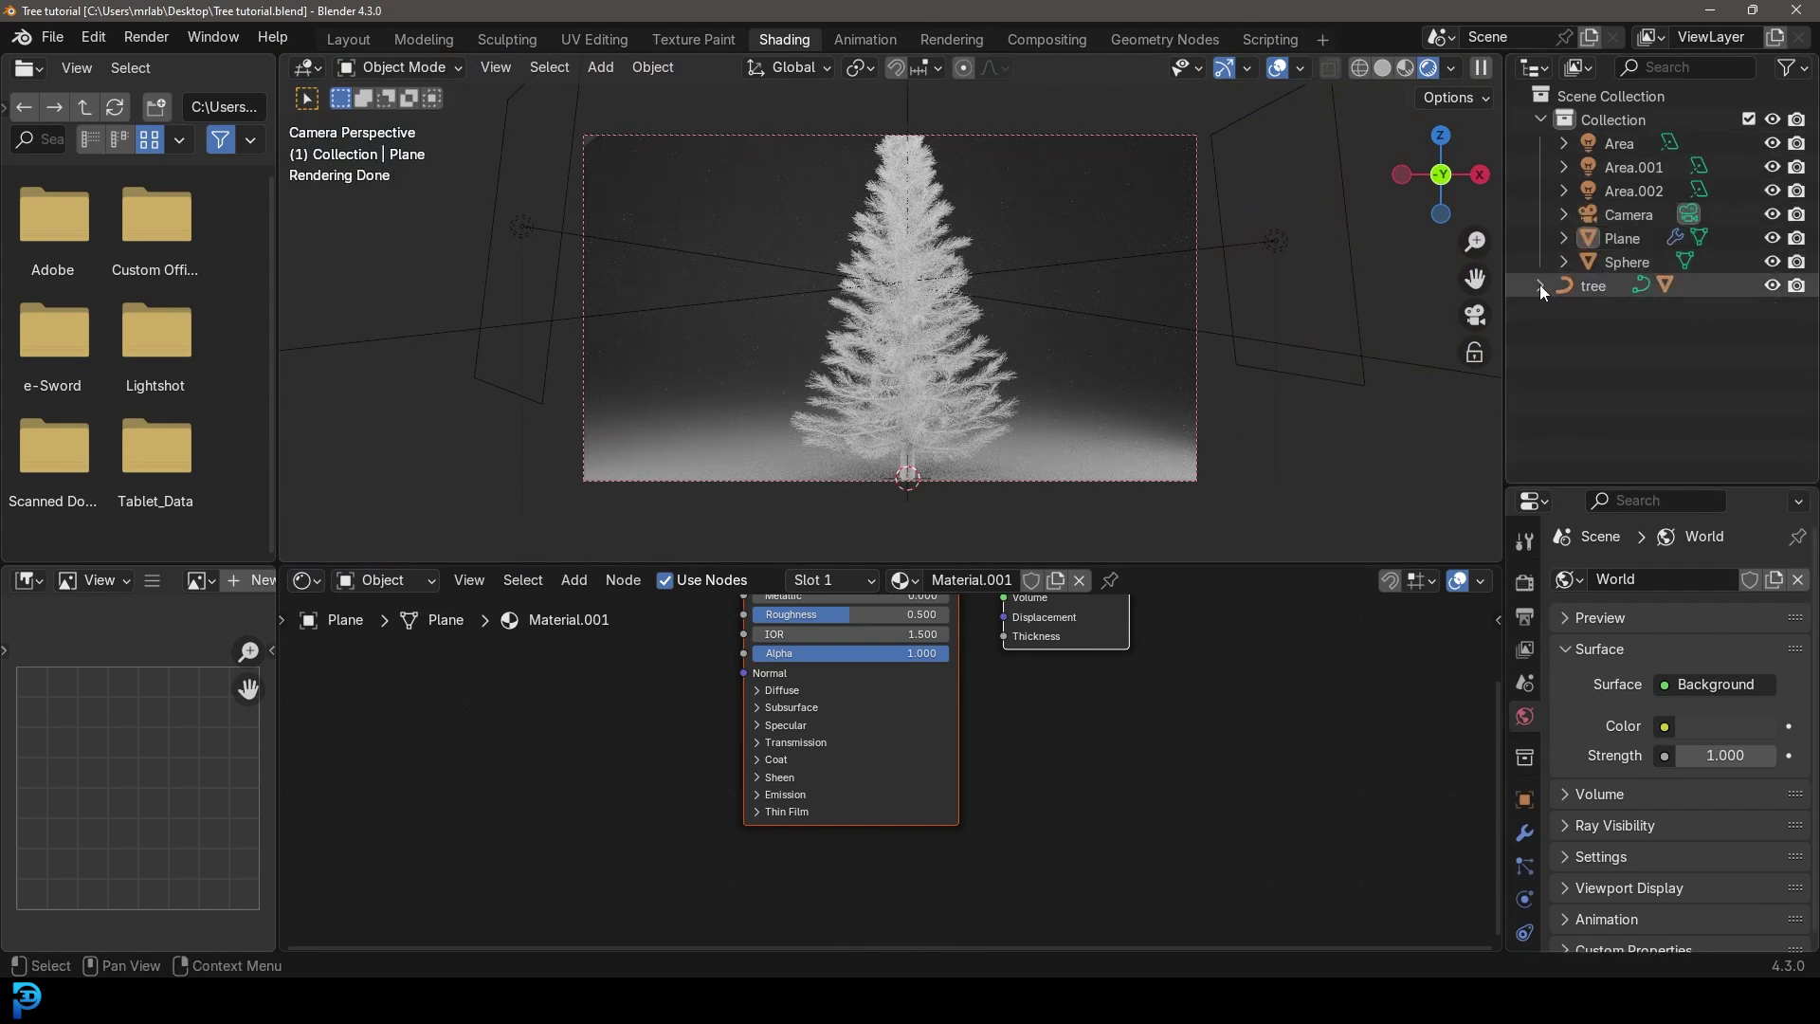
{"action": "left_click", "coordinate": [1621, 311]}
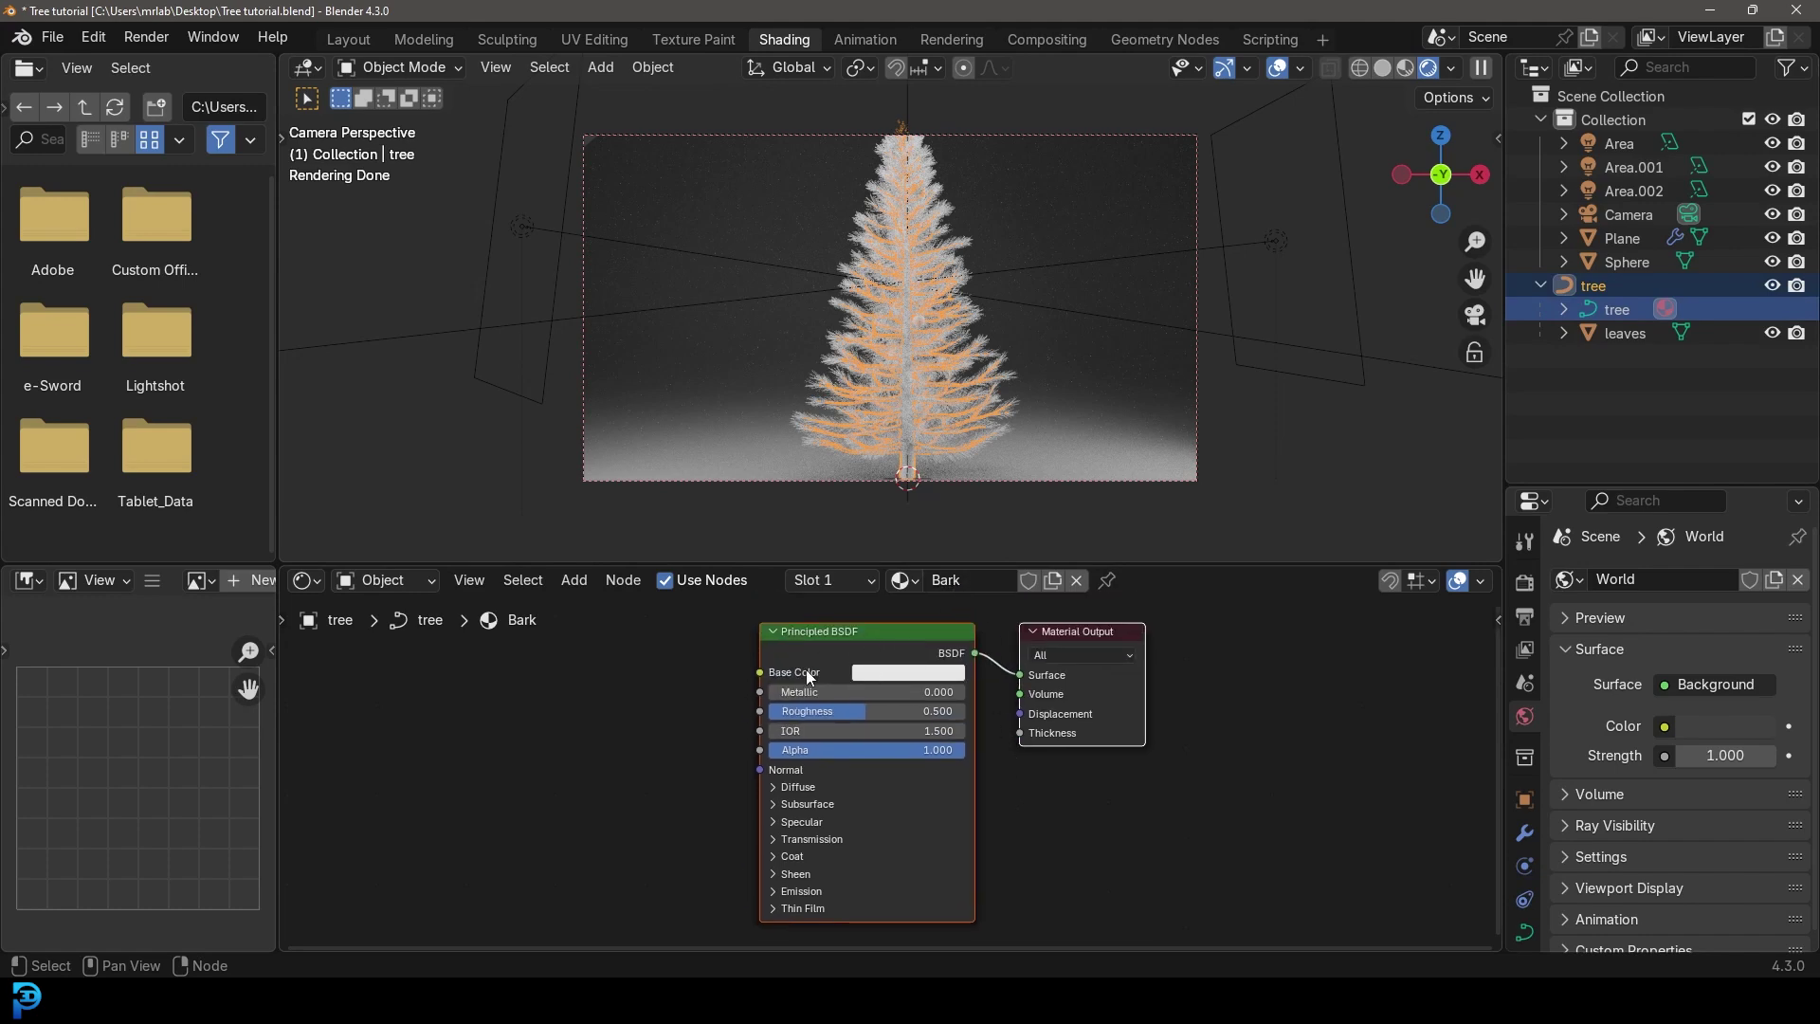
{"action": "left_click", "coordinate": [908, 672]}
{"action": "left_click_drag", "start_coordinate": [914, 504], "coordinate": [908, 474]}
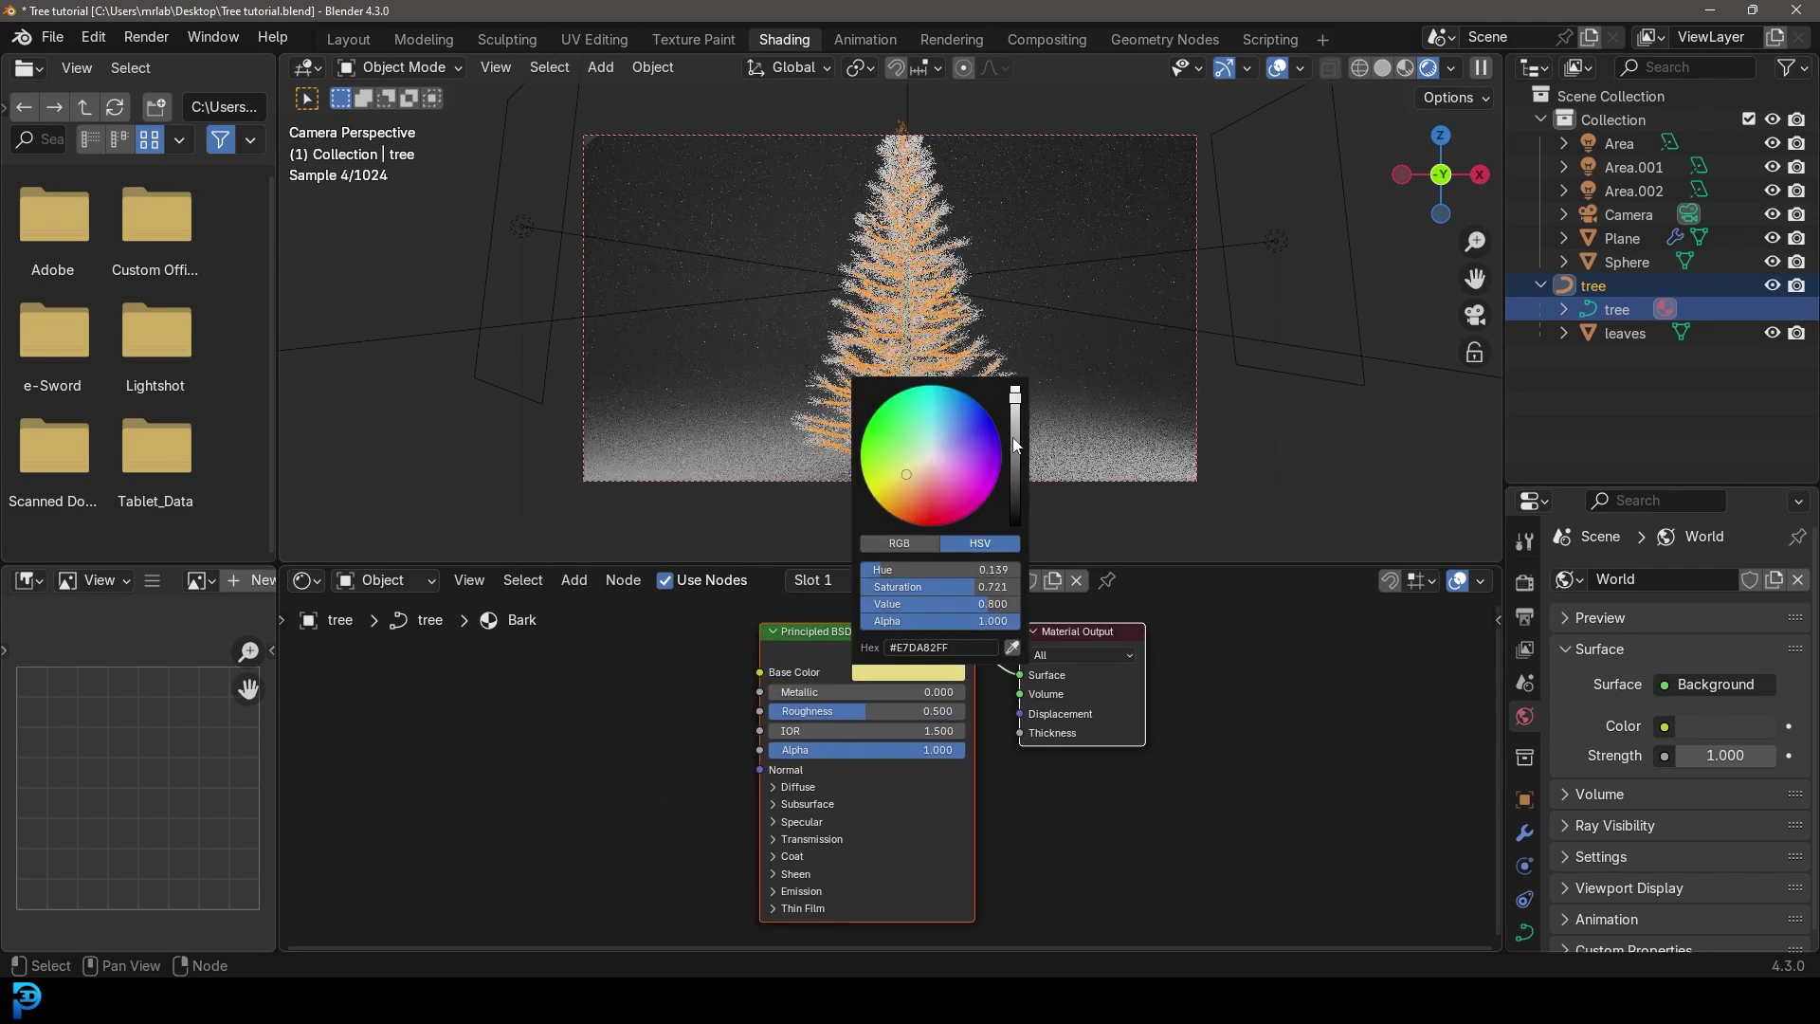
{"action": "left_click_drag", "start_coordinate": [1015, 398], "coordinate": [1015, 467]}
{"action": "left_click_drag", "start_coordinate": [900, 463], "coordinate": [899, 465]}
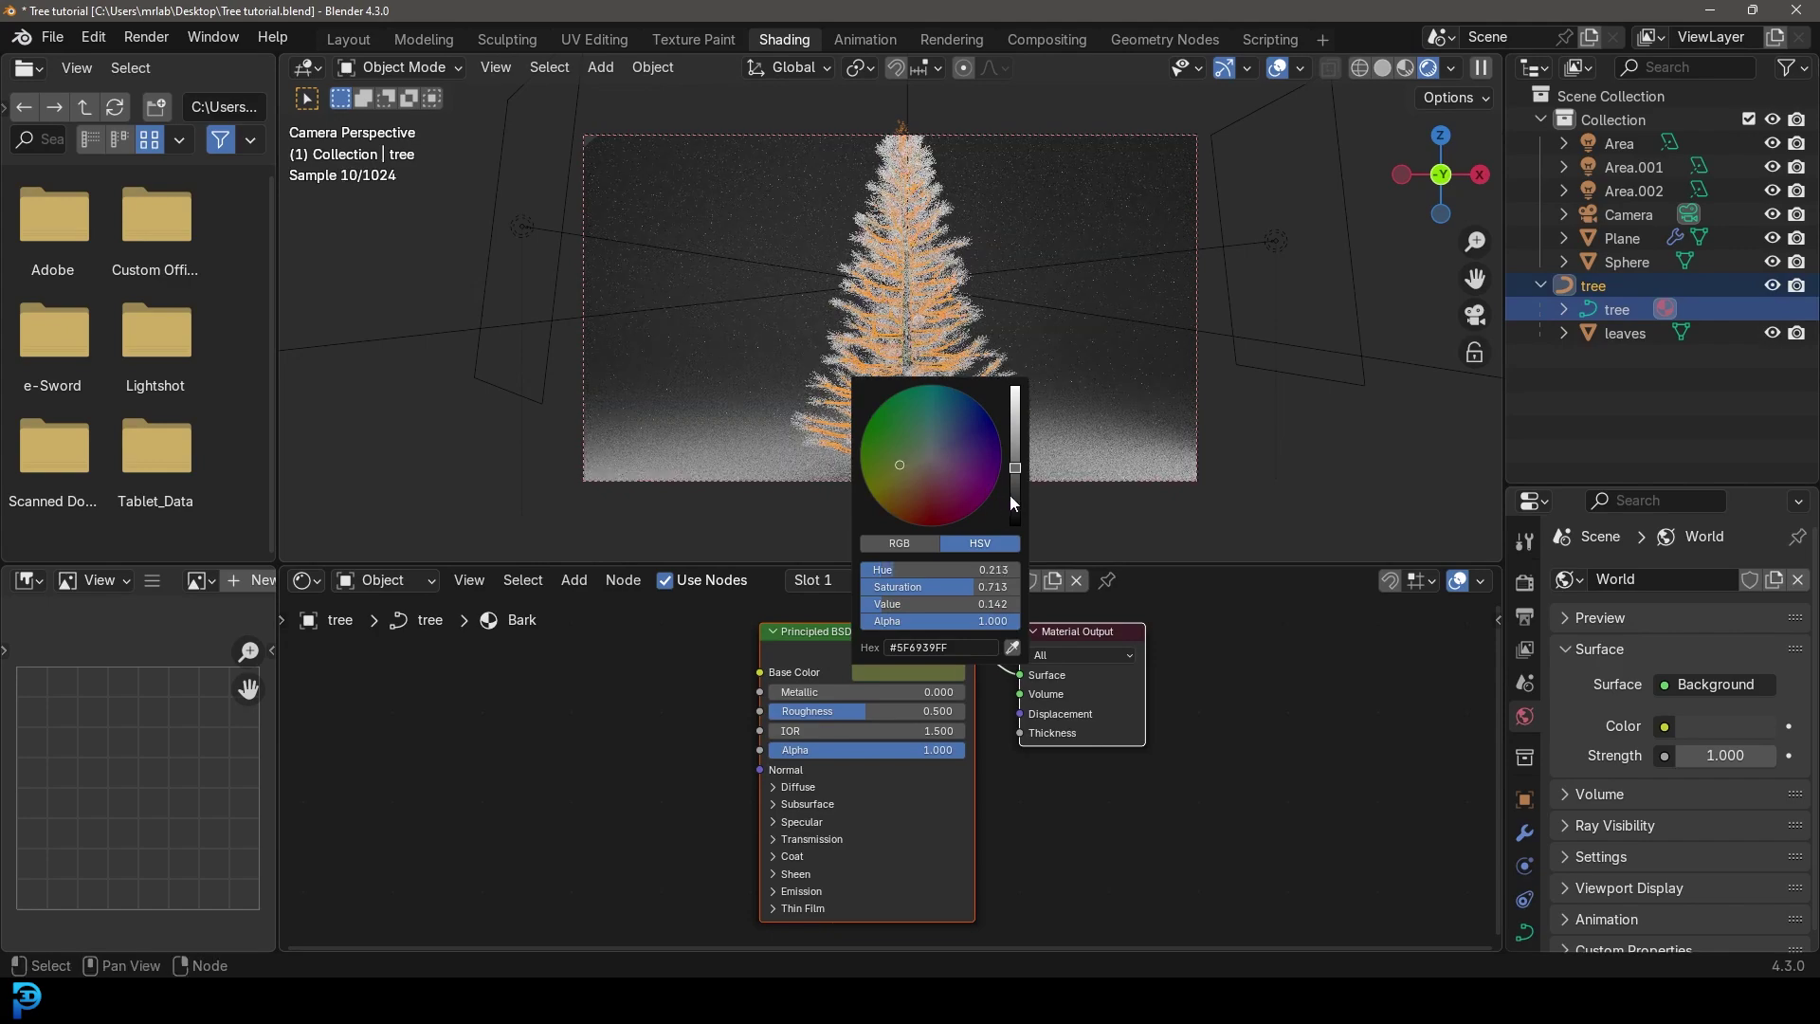
{"action": "left_click", "coordinate": [1014, 499]}
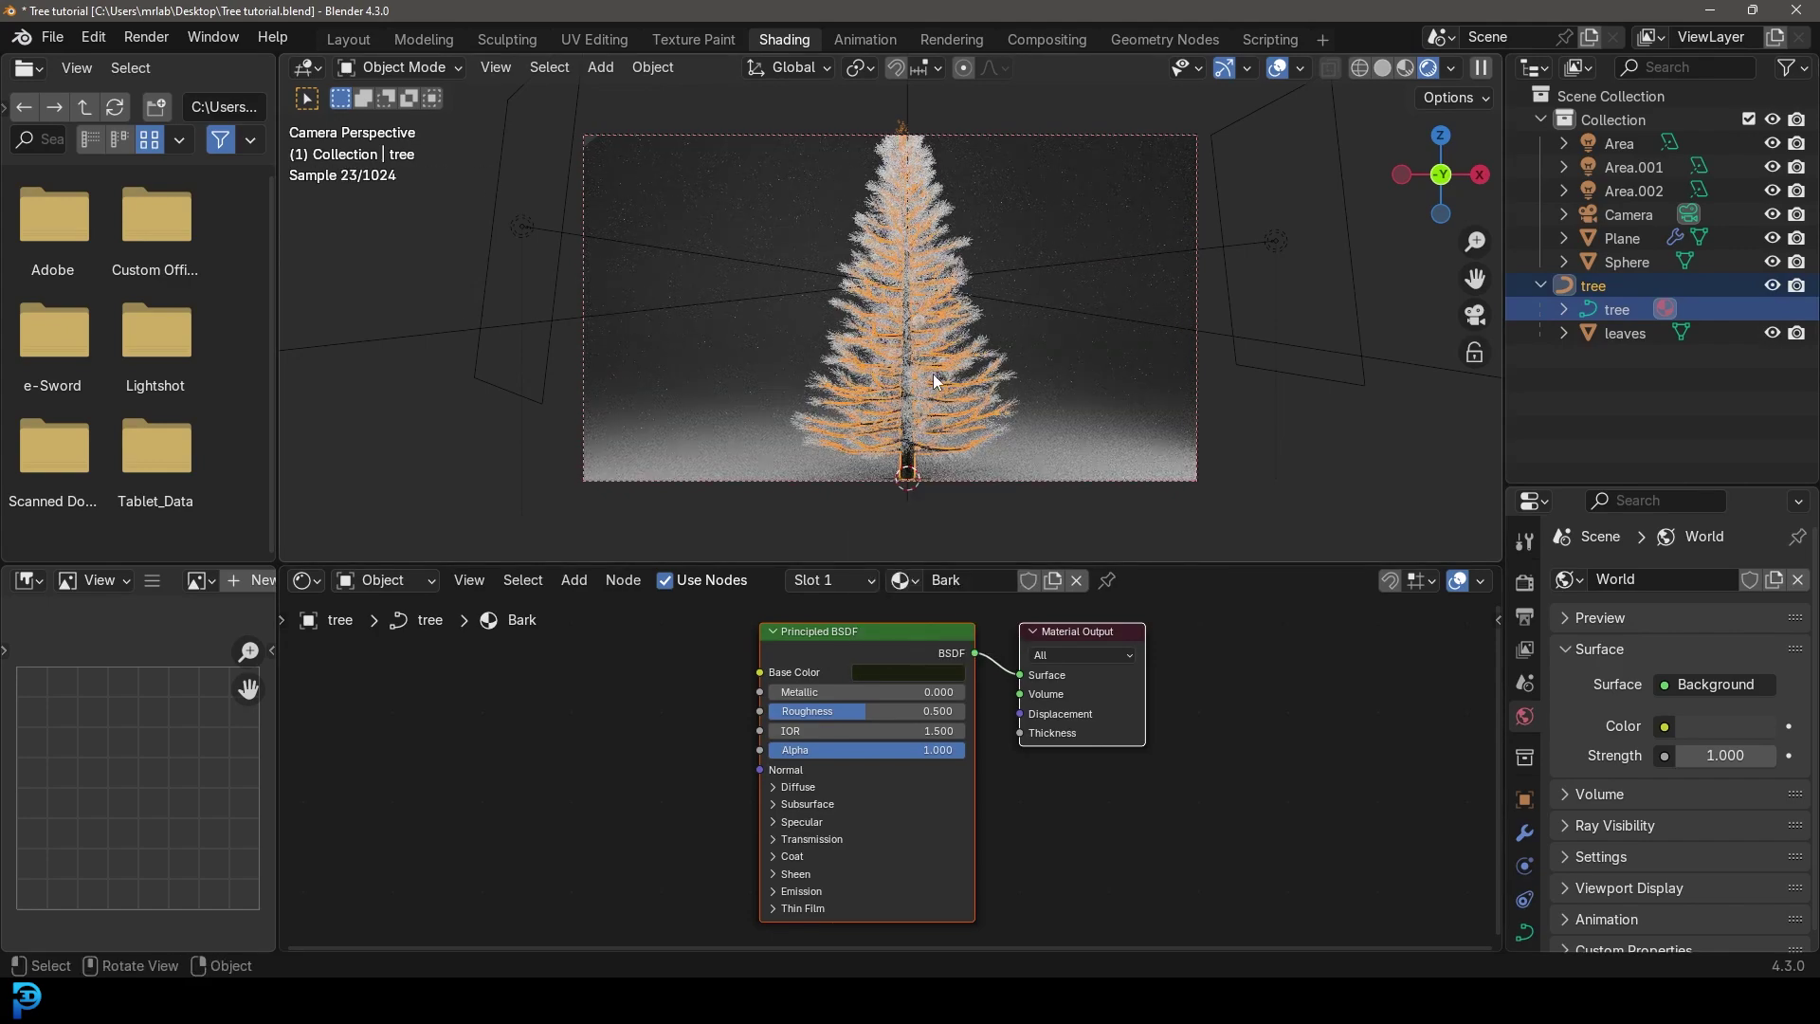
Set the Leaves material's base color to medium green and its roughness to about 0.33
{"action": "left_click", "coordinate": [1611, 334]}
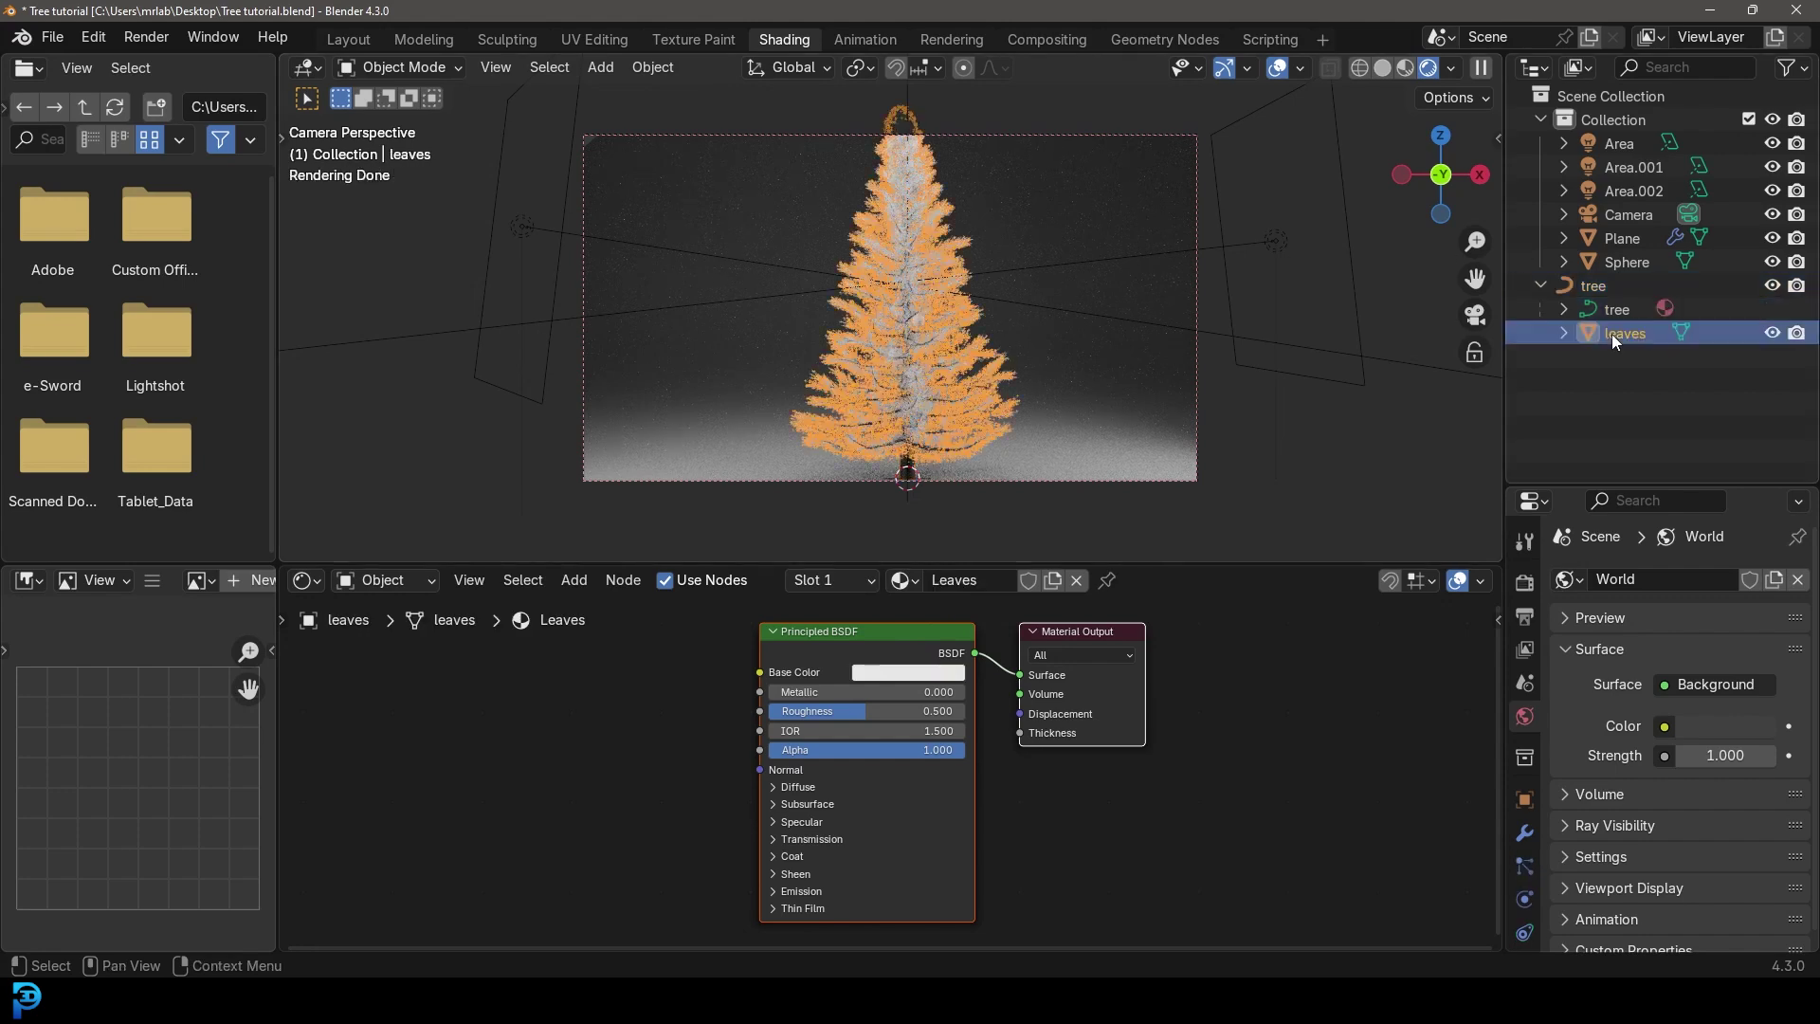
{"action": "left_click", "coordinate": [889, 673]}
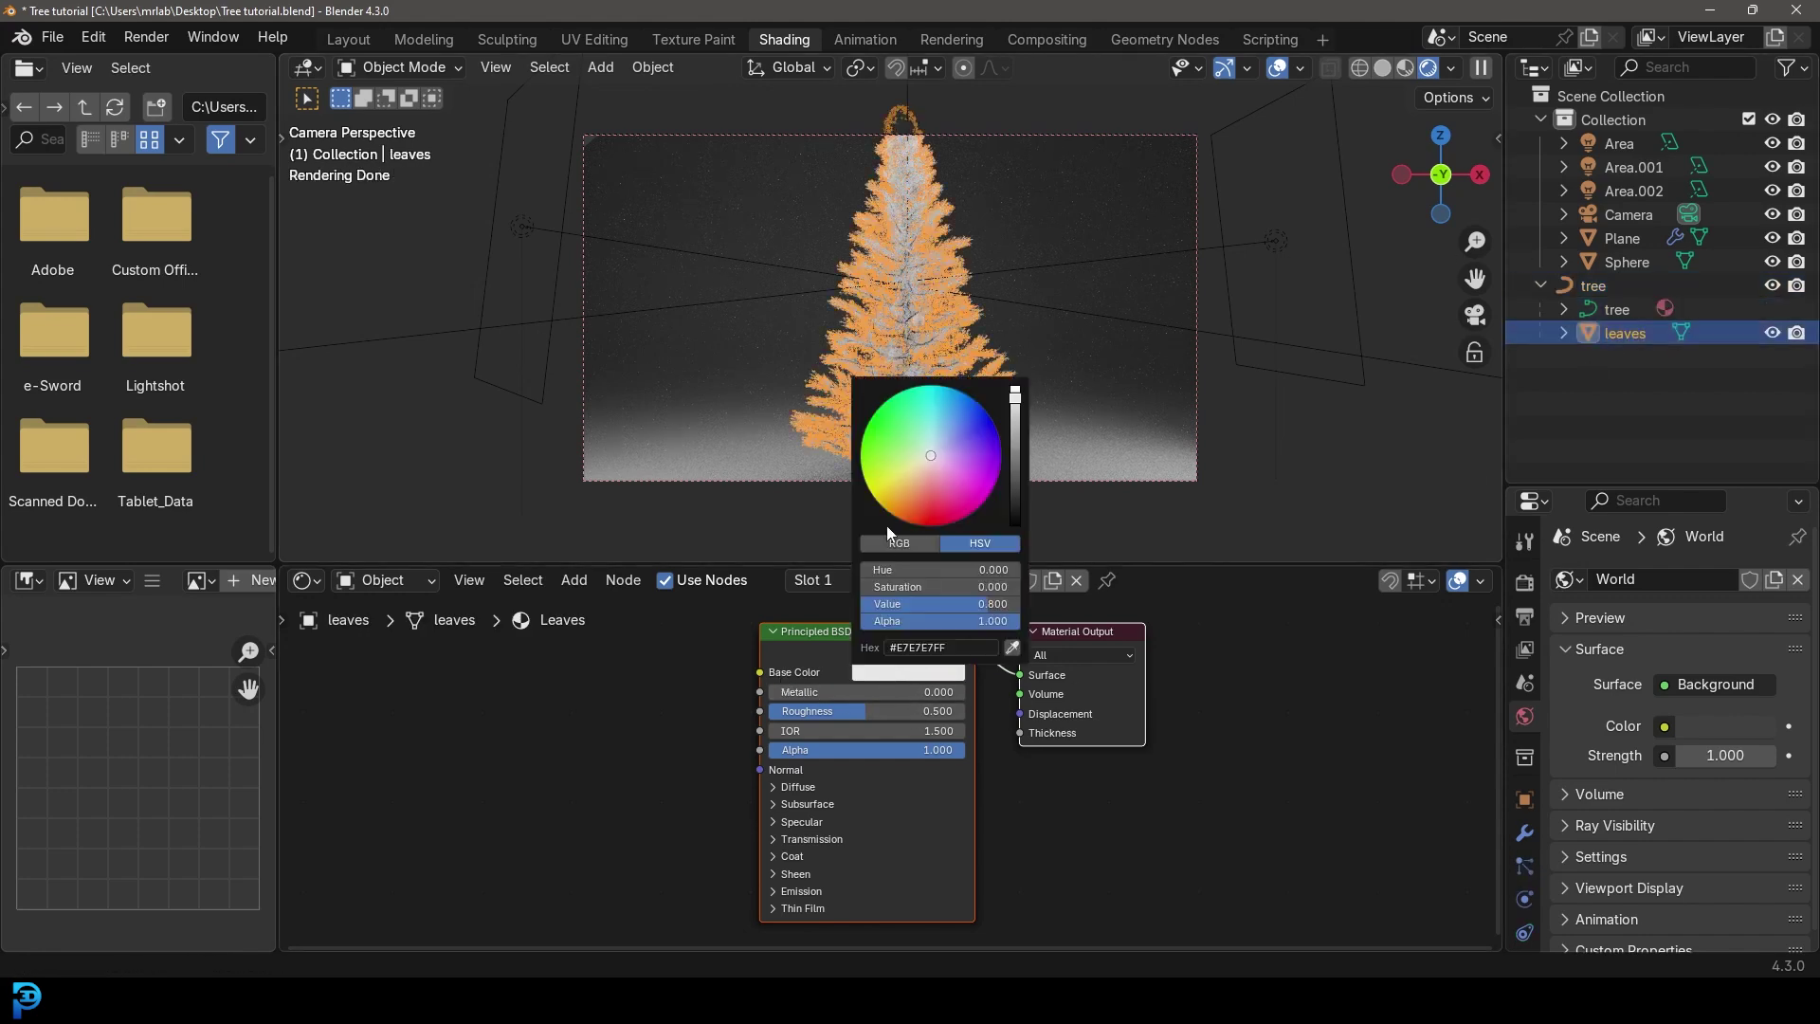
{"action": "left_click", "coordinate": [893, 443]}
{"action": "left_click_drag", "start_coordinate": [1014, 398], "coordinate": [1016, 453]}
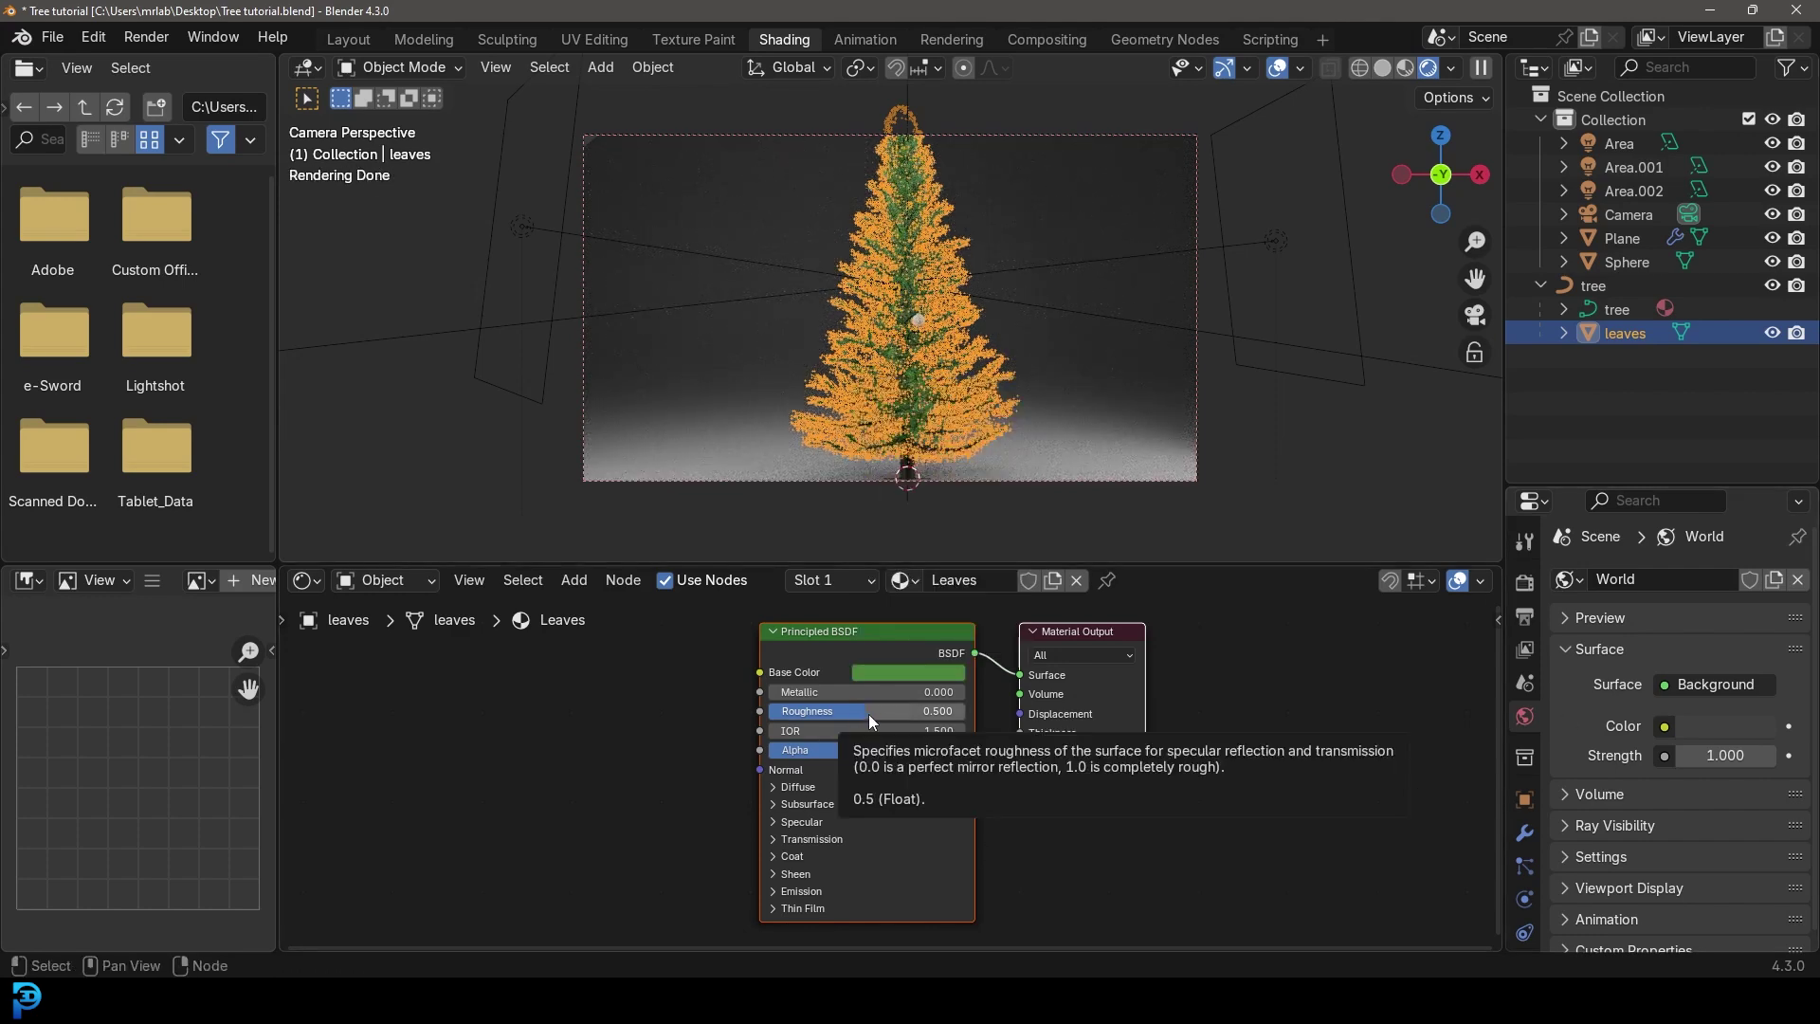
{"action": "left_click_drag", "start_coordinate": [870, 713], "coordinate": [830, 713]}
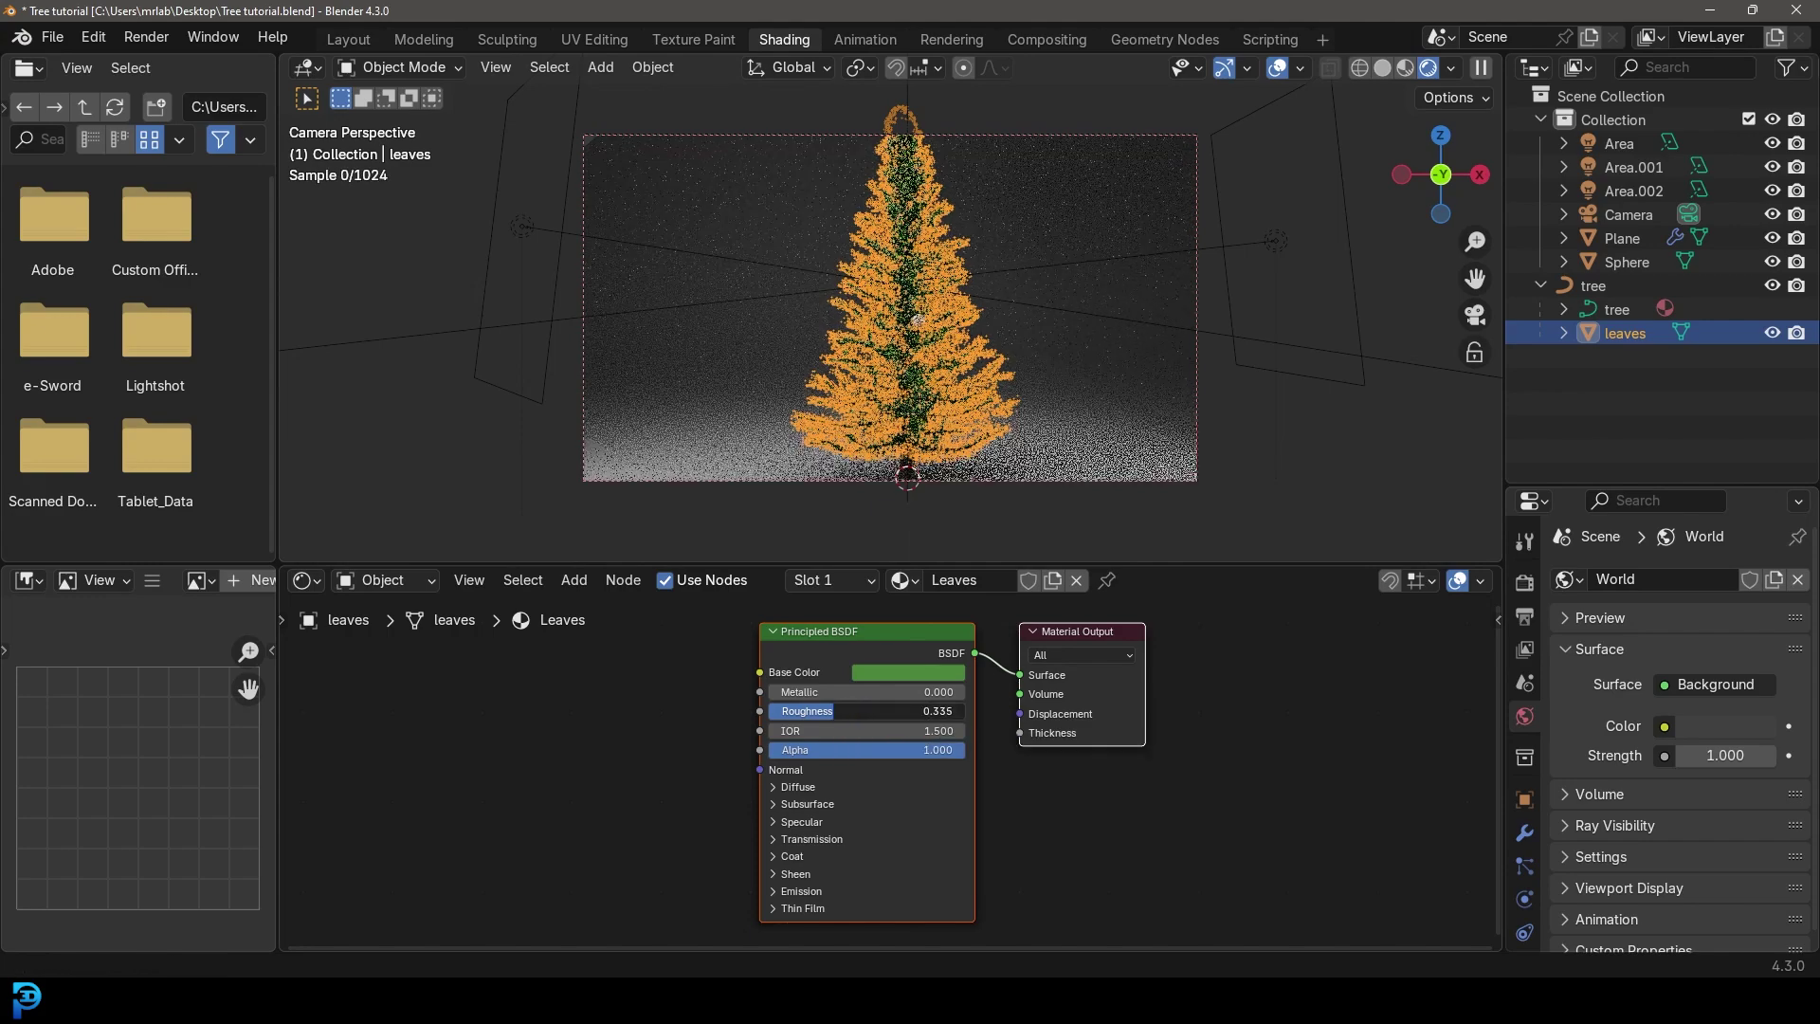
{"action": "left_click", "coordinate": [958, 274]}
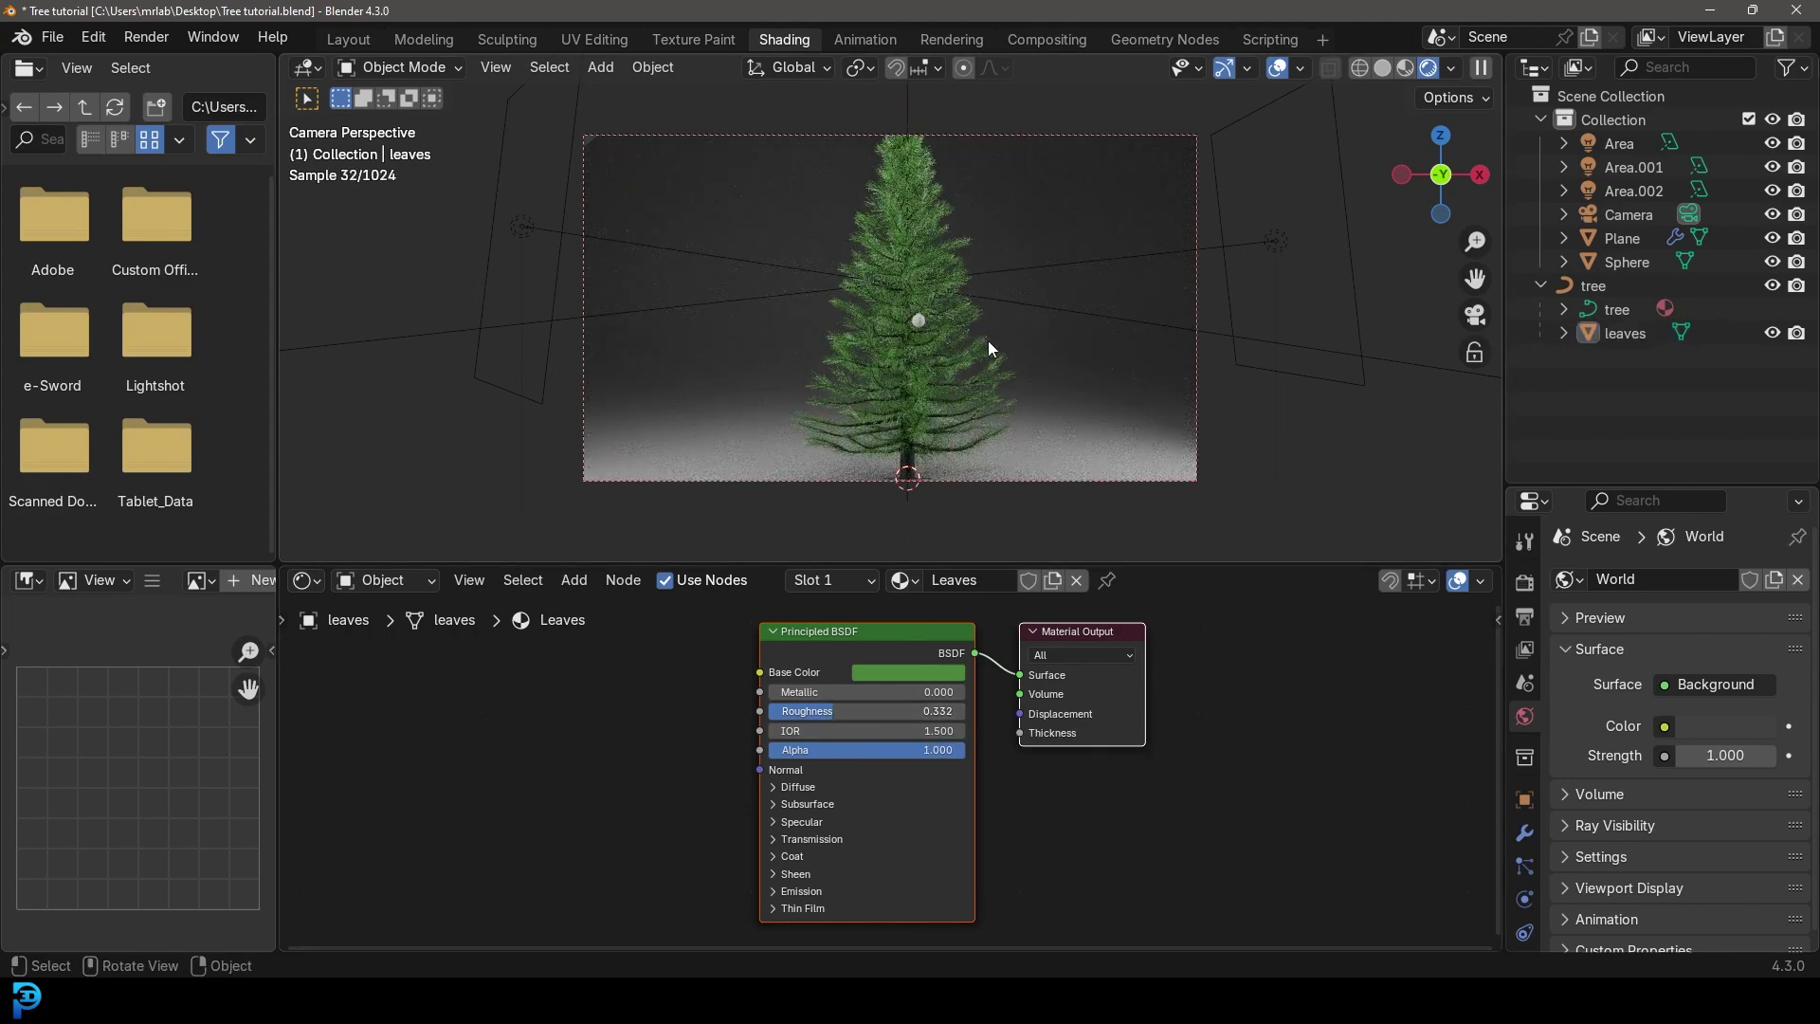
Select the bauble and set the base color of its Brass material to golden yellow
{"action": "scroll", "coordinate": [982, 354], "scroll_direction": "up", "scroll_amount": 5}
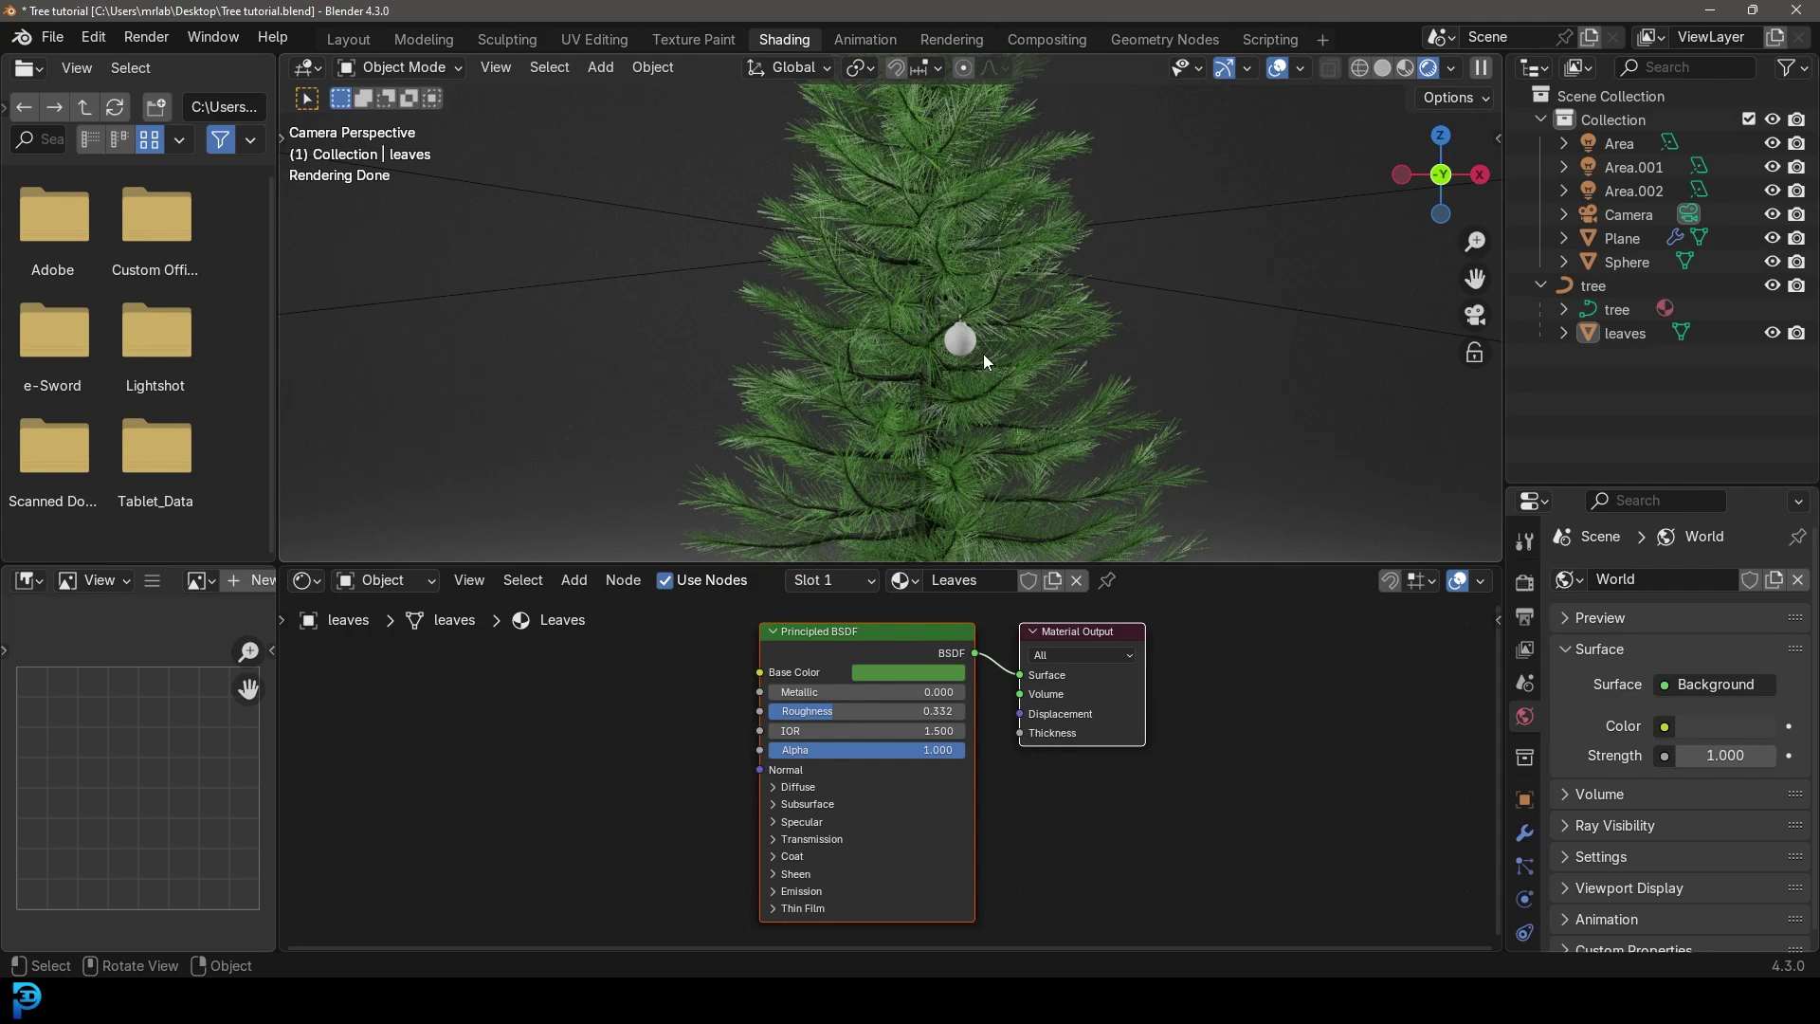
{"action": "scroll", "coordinate": [986, 339], "scroll_direction": "up", "scroll_amount": 2}
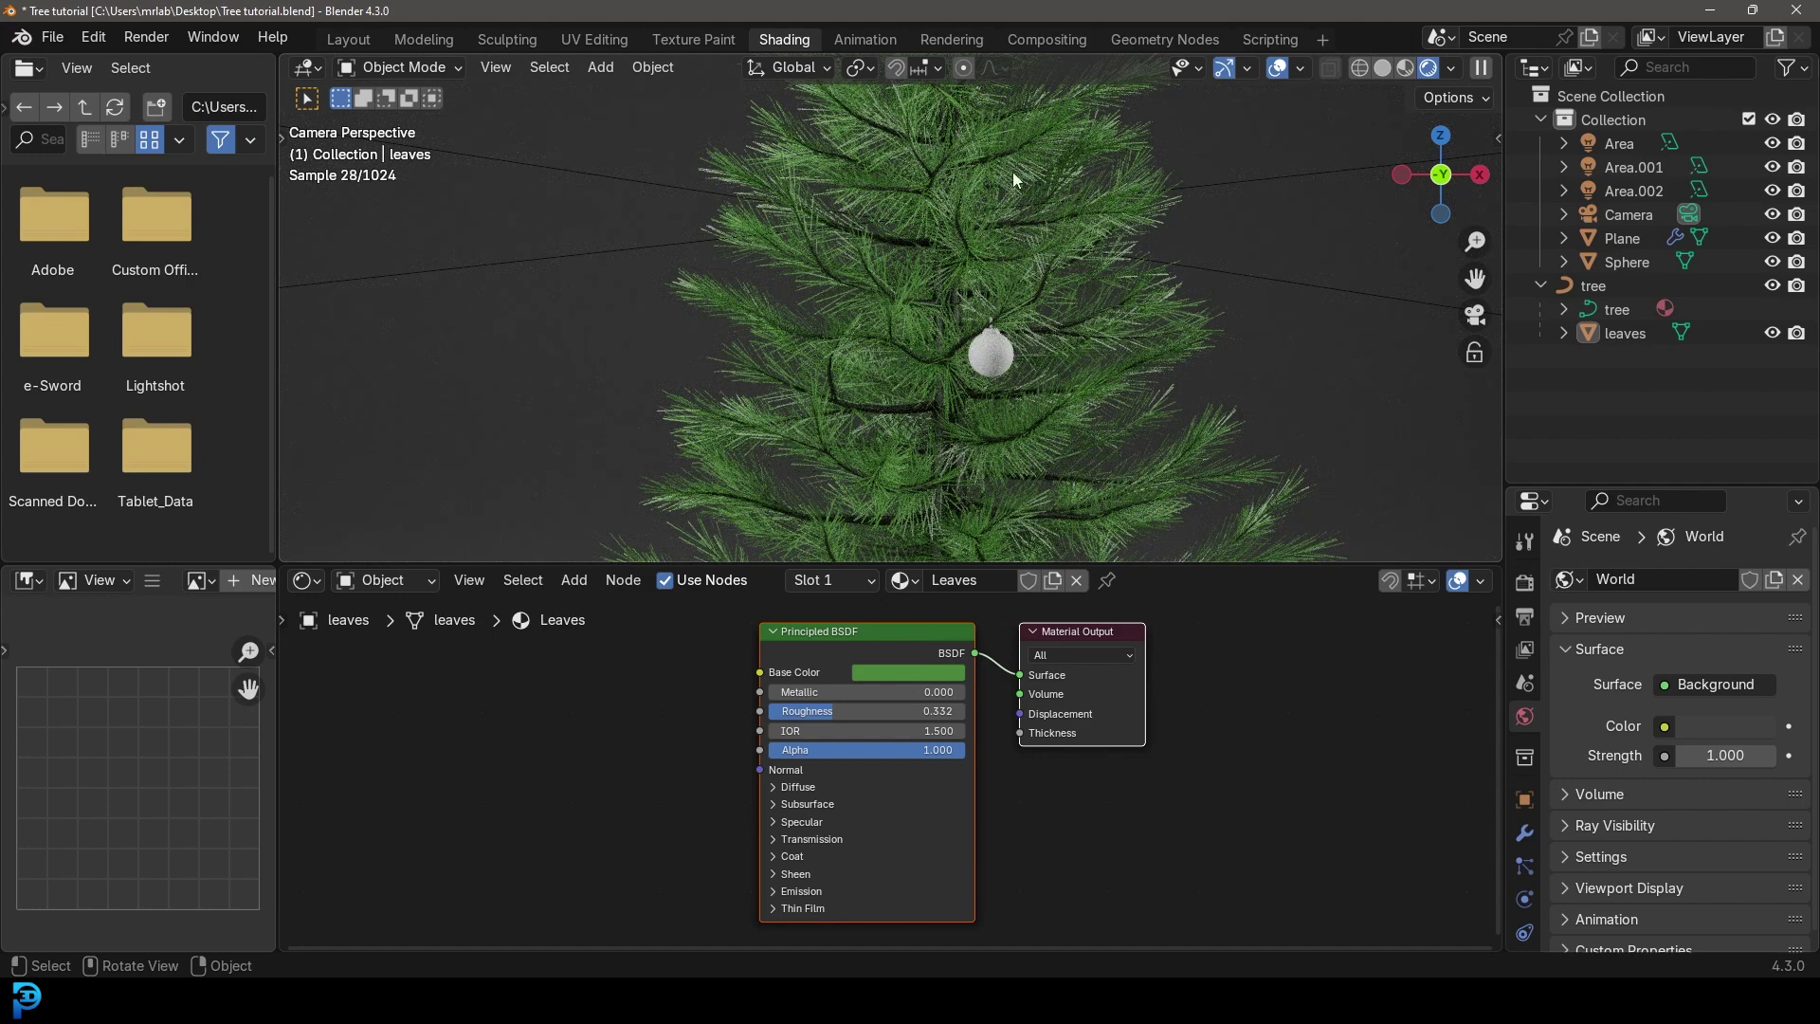
{"action": "left_click", "coordinate": [992, 354]}
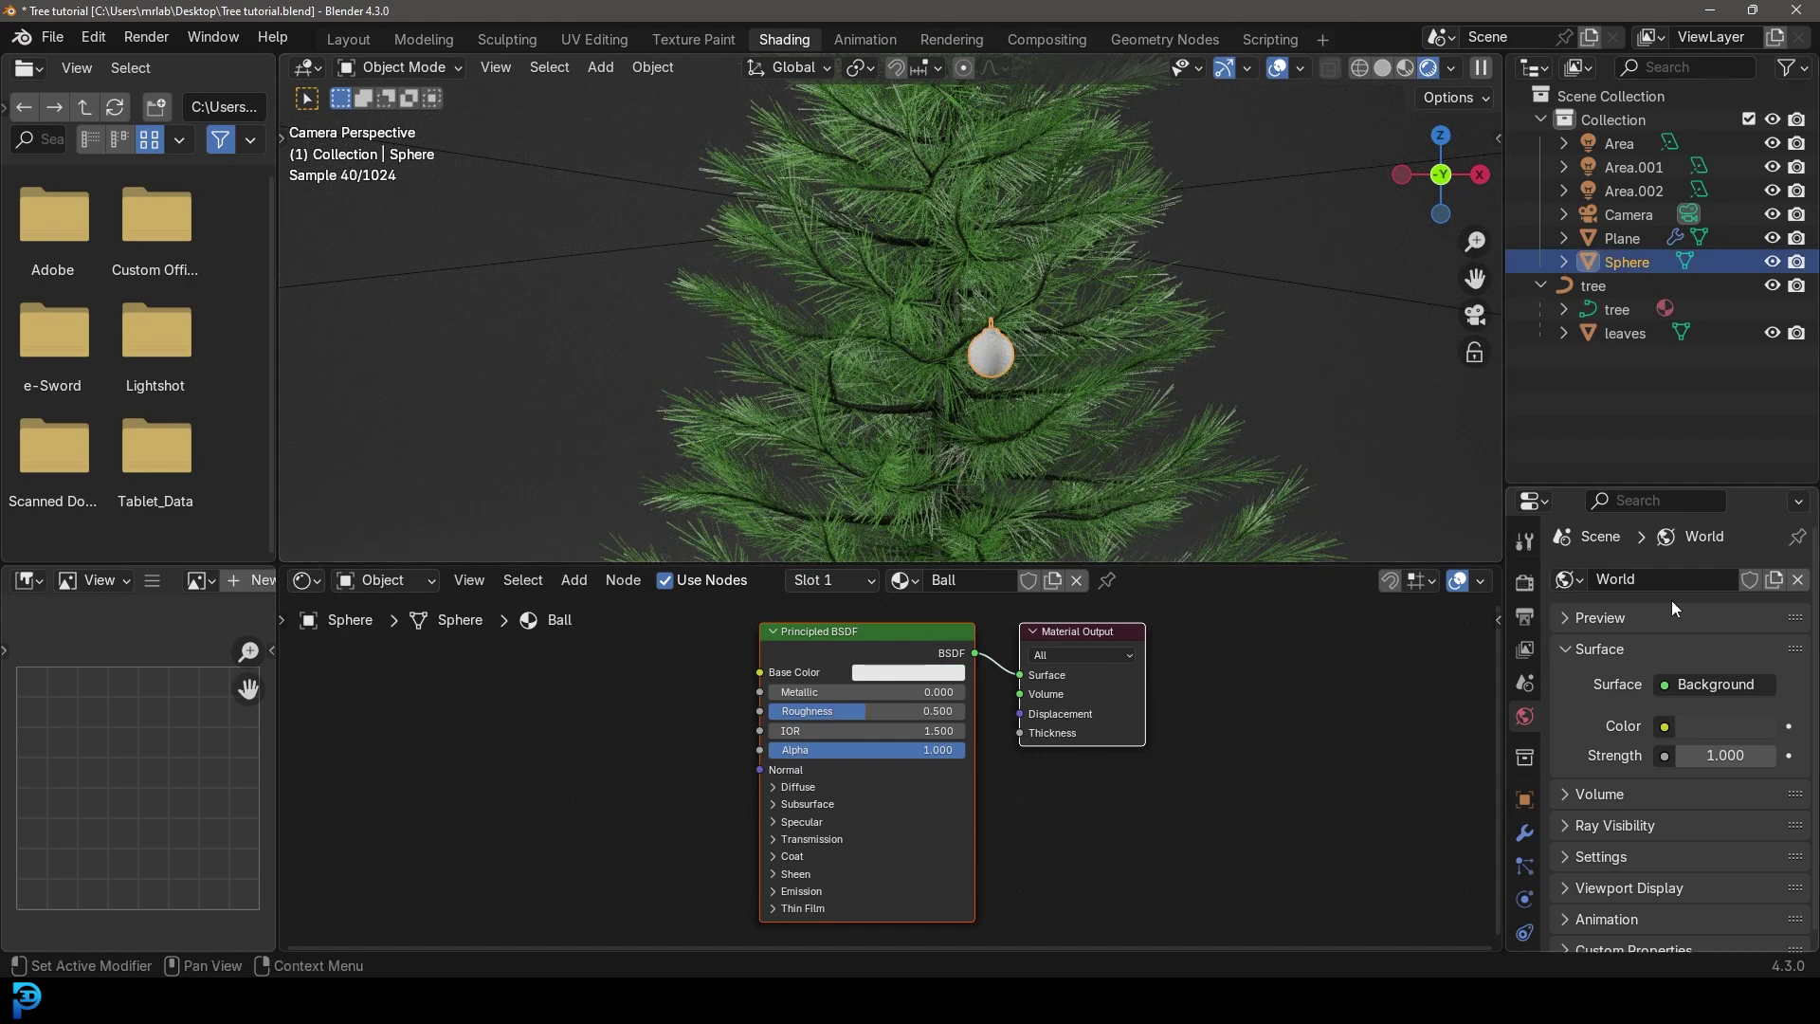
{"action": "scroll", "coordinate": [1526, 682], "scroll_direction": "down", "scroll_amount": 3}
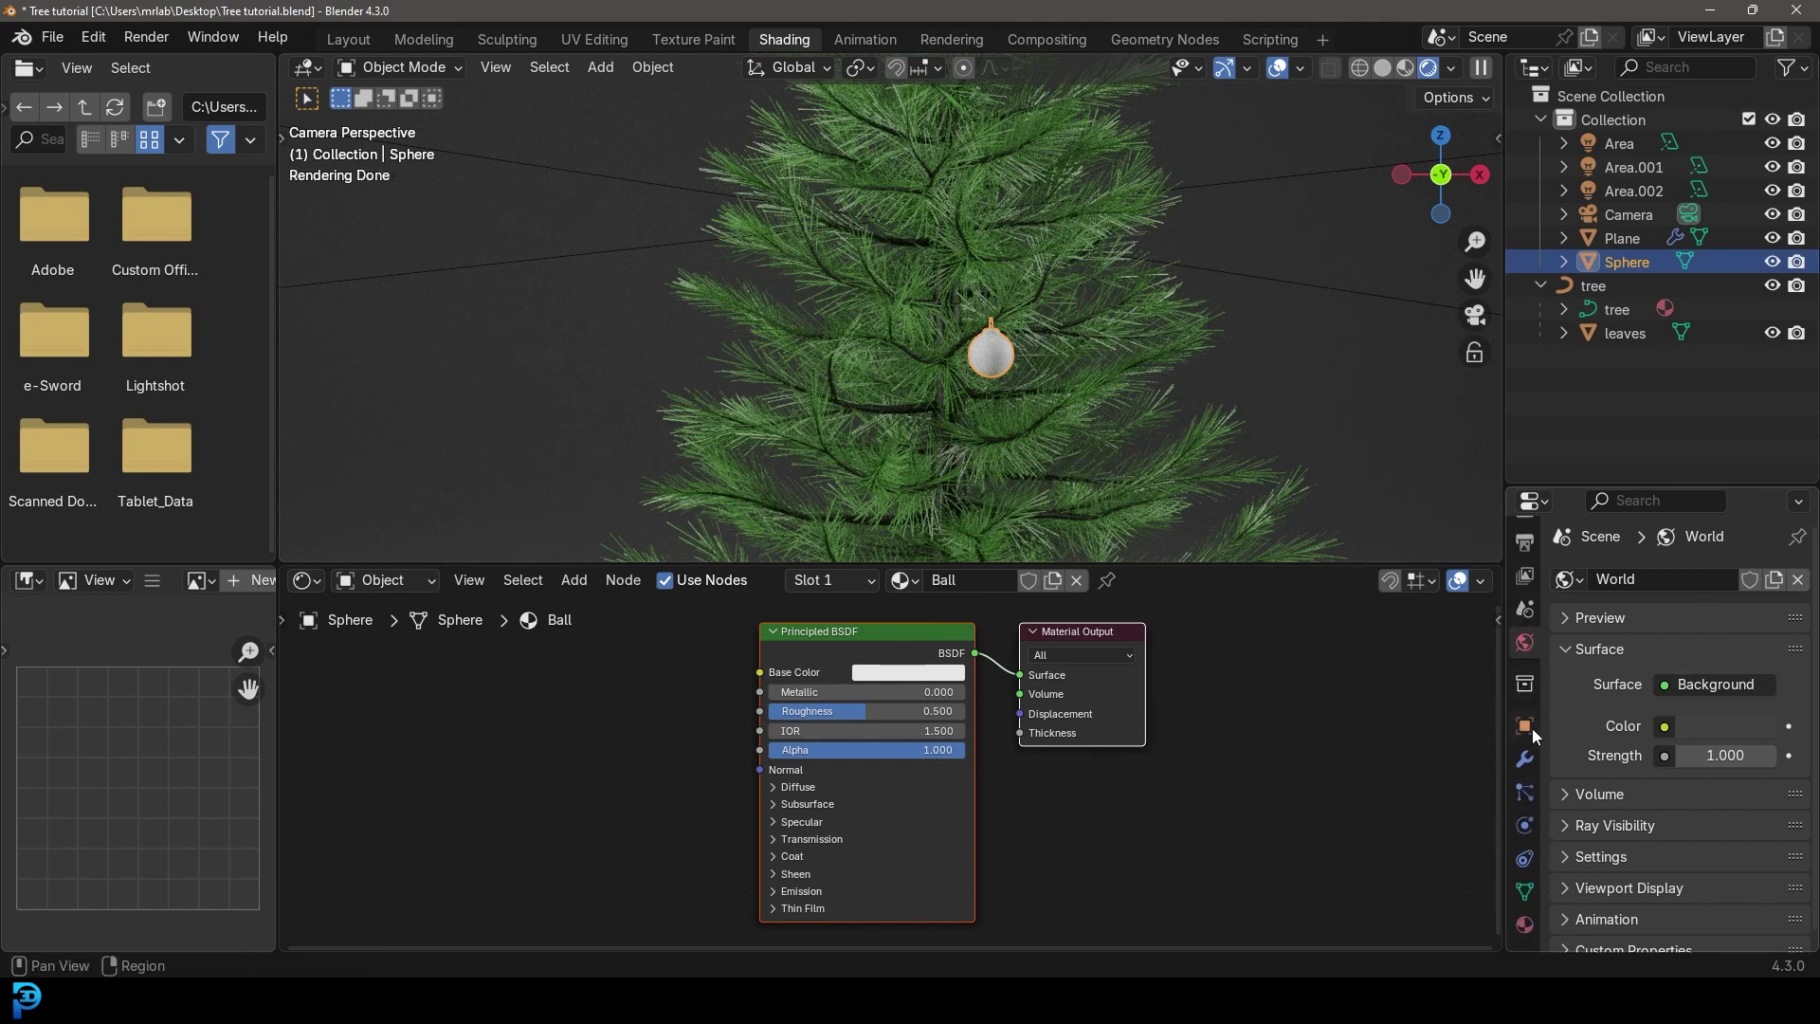
{"action": "left_click", "coordinate": [1525, 924]}
{"action": "left_click", "coordinate": [1629, 607]}
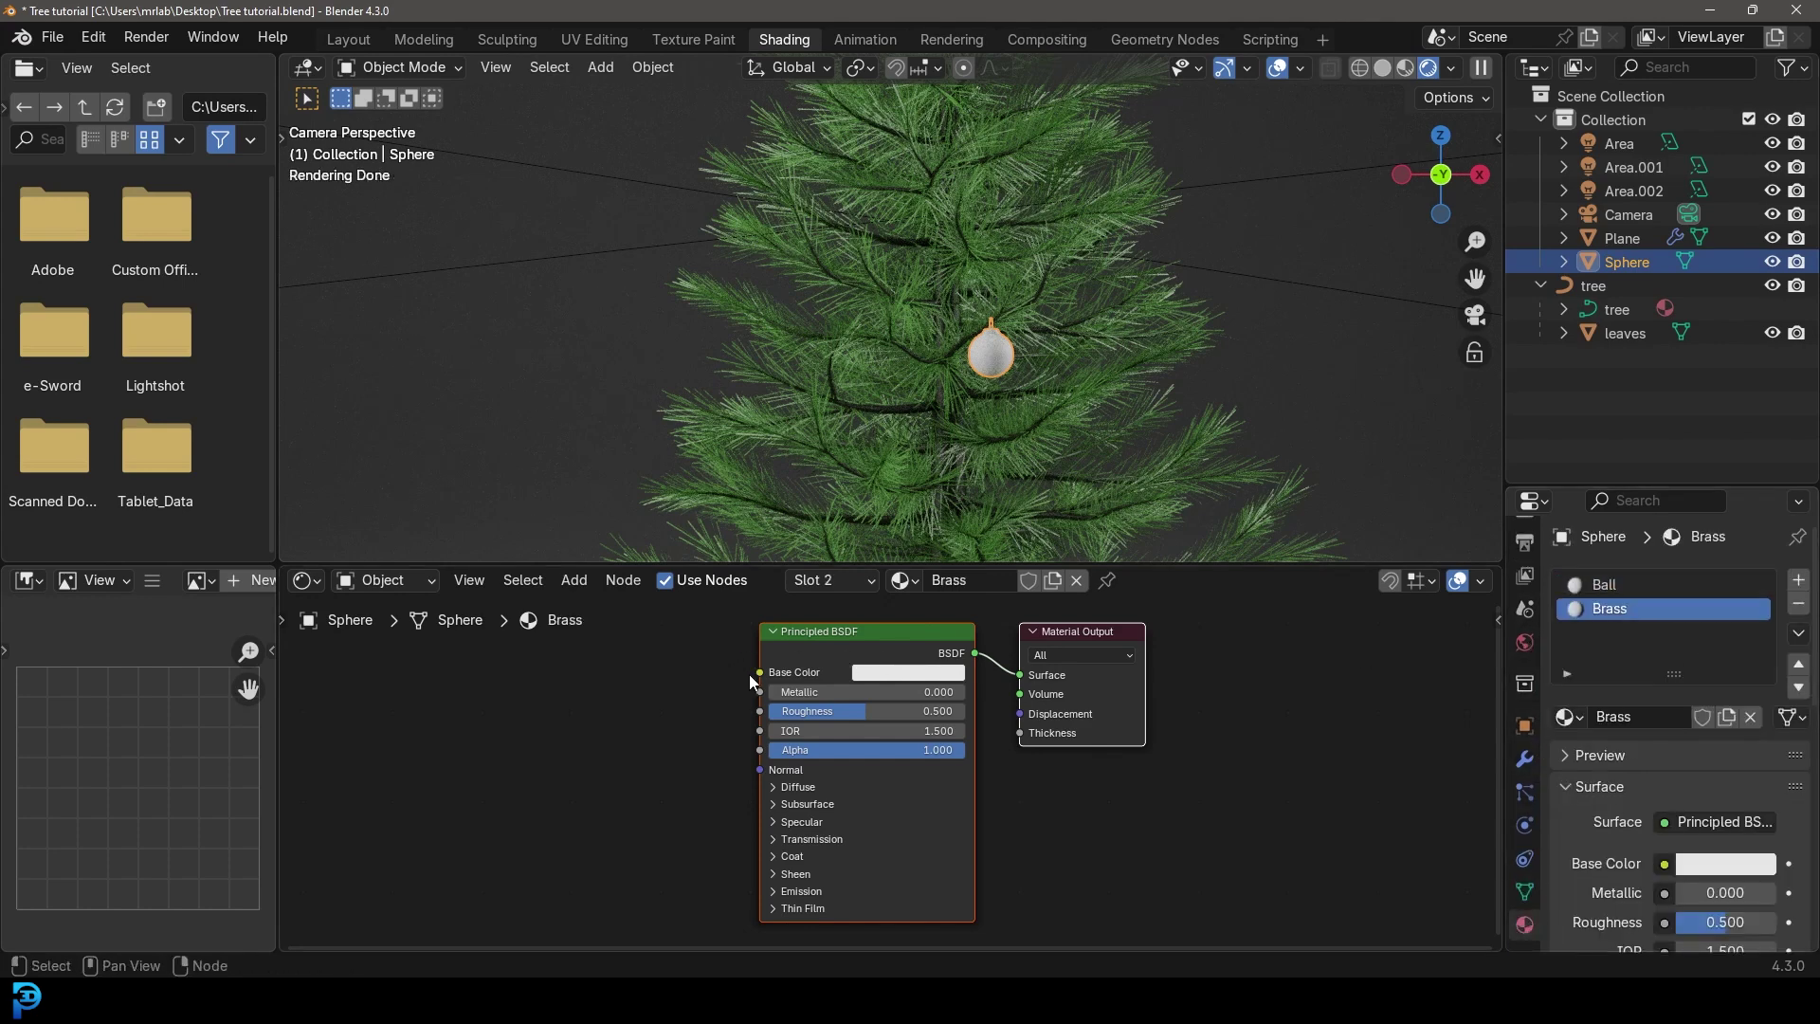
{"action": "left_click", "coordinate": [895, 671]}
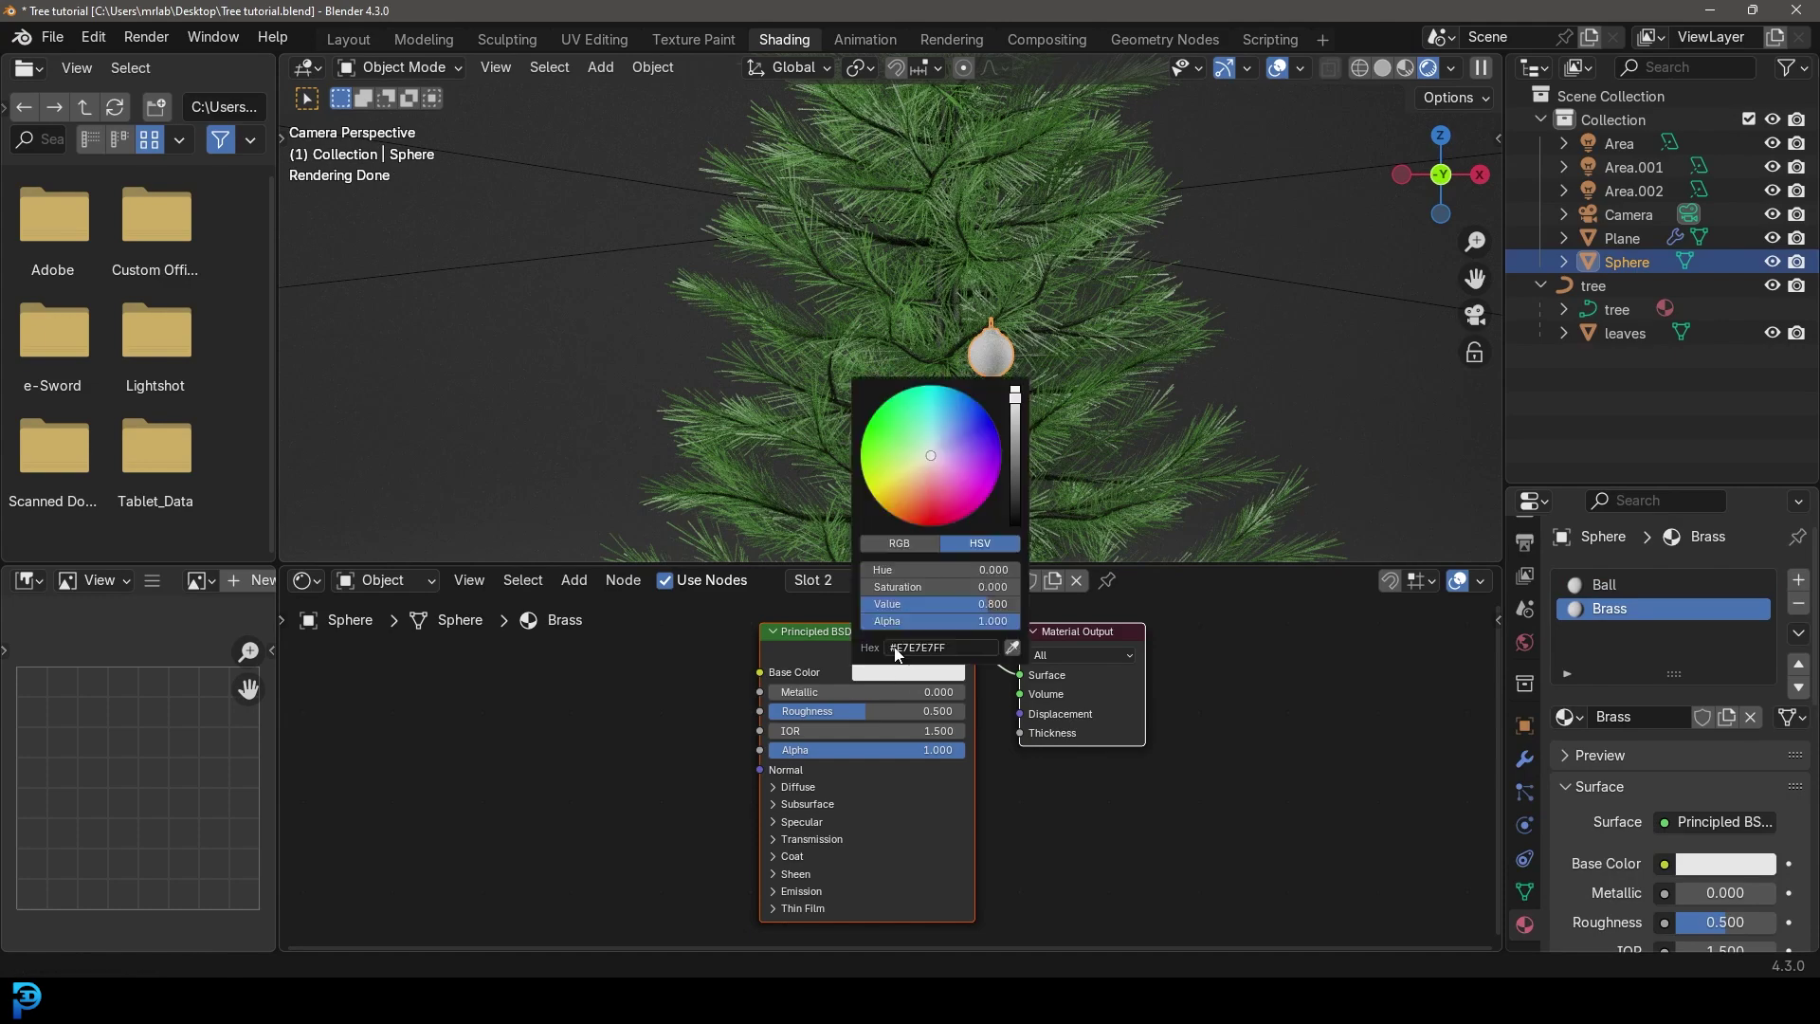
{"action": "left_click_drag", "start_coordinate": [906, 486], "coordinate": [904, 486]}
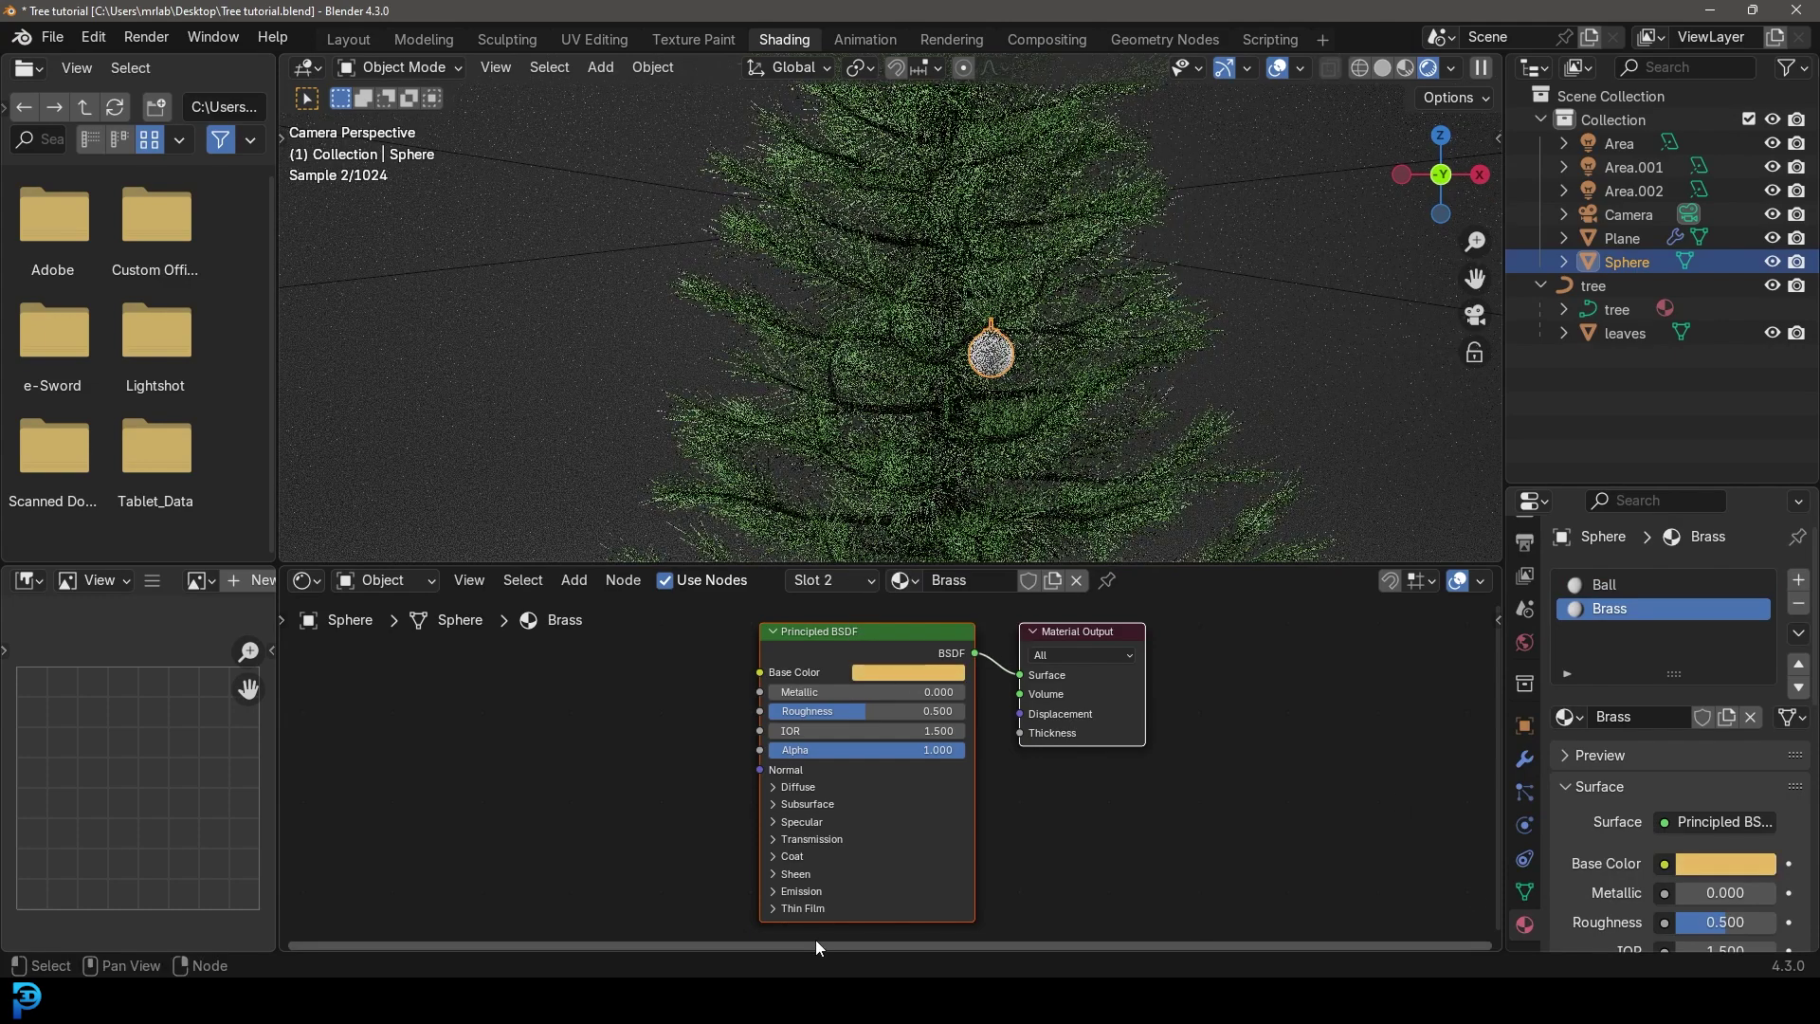
Set the Brass material's metallic value to 1.000 and deselect the bauble
{"action": "left_click_drag", "start_coordinate": [793, 695], "coordinate": [985, 695]}
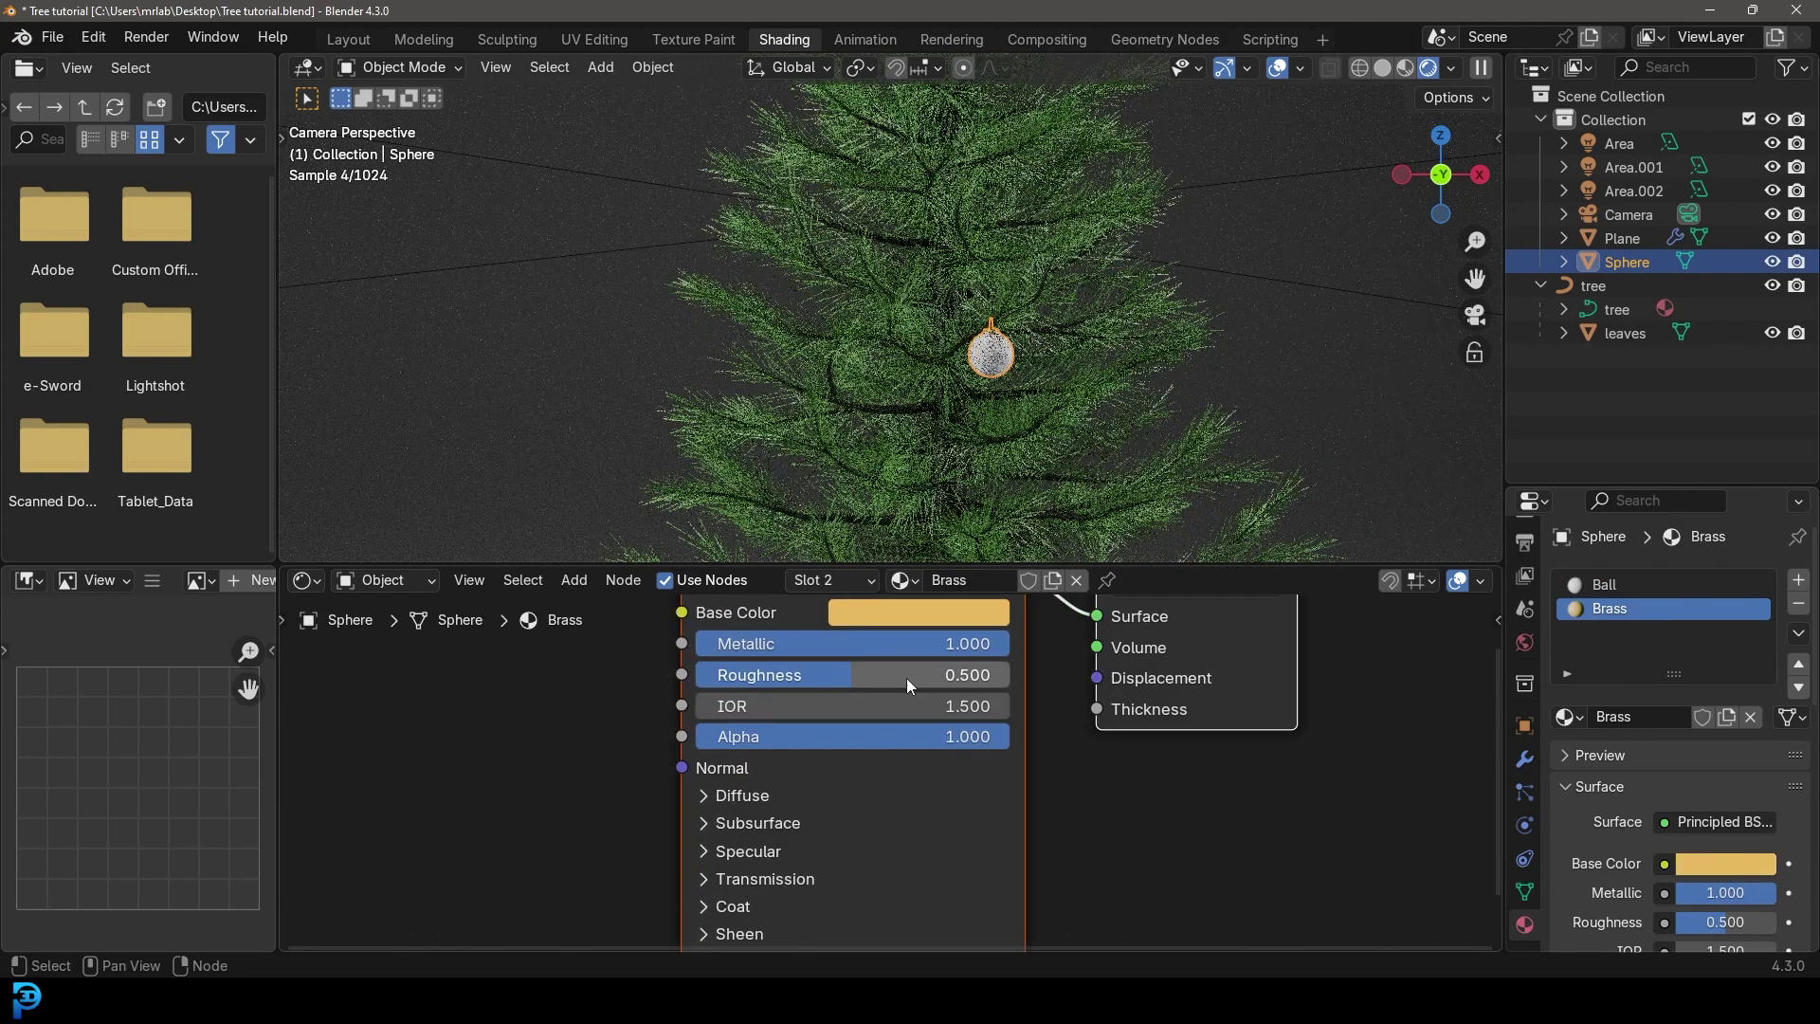
{"action": "scroll", "coordinate": [915, 654], "scroll_direction": "up", "scroll_amount": 2}
{"action": "key", "text": "alt+a"}
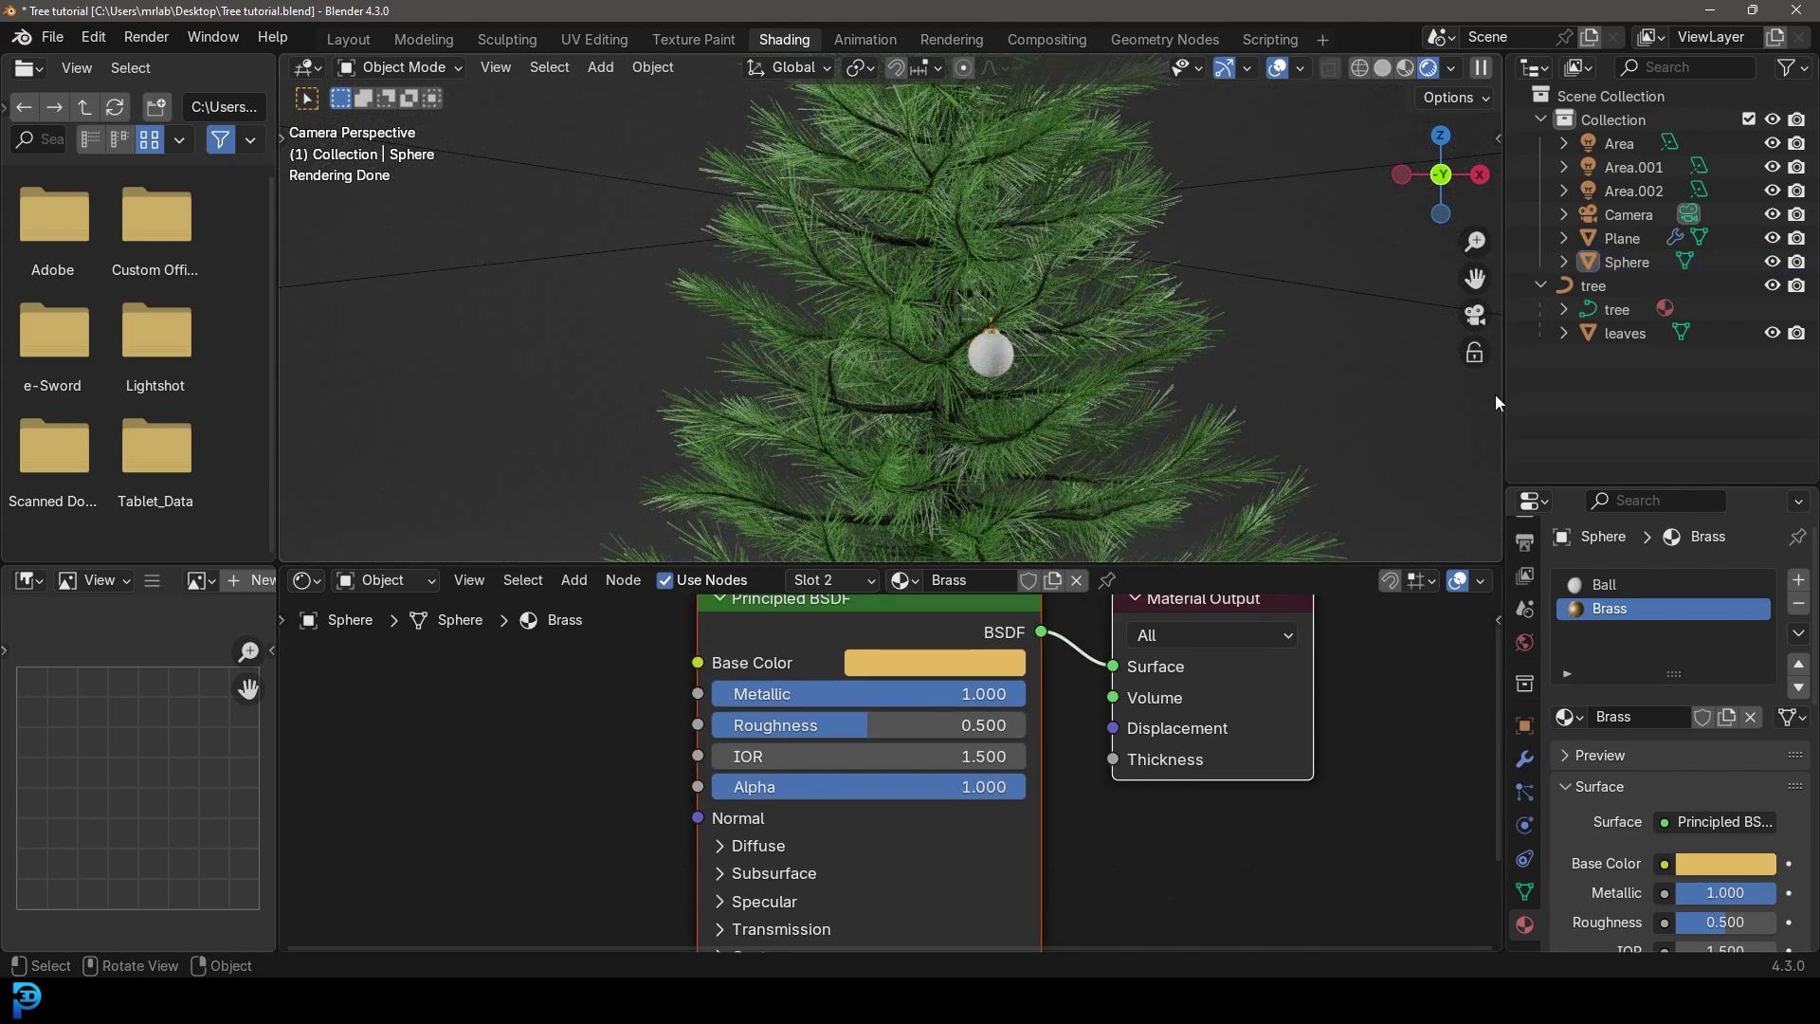
In the Ball material, add an Object Info node and link its Random output to the Principled BSDF's base color
{"action": "left_click", "coordinate": [1607, 584]}
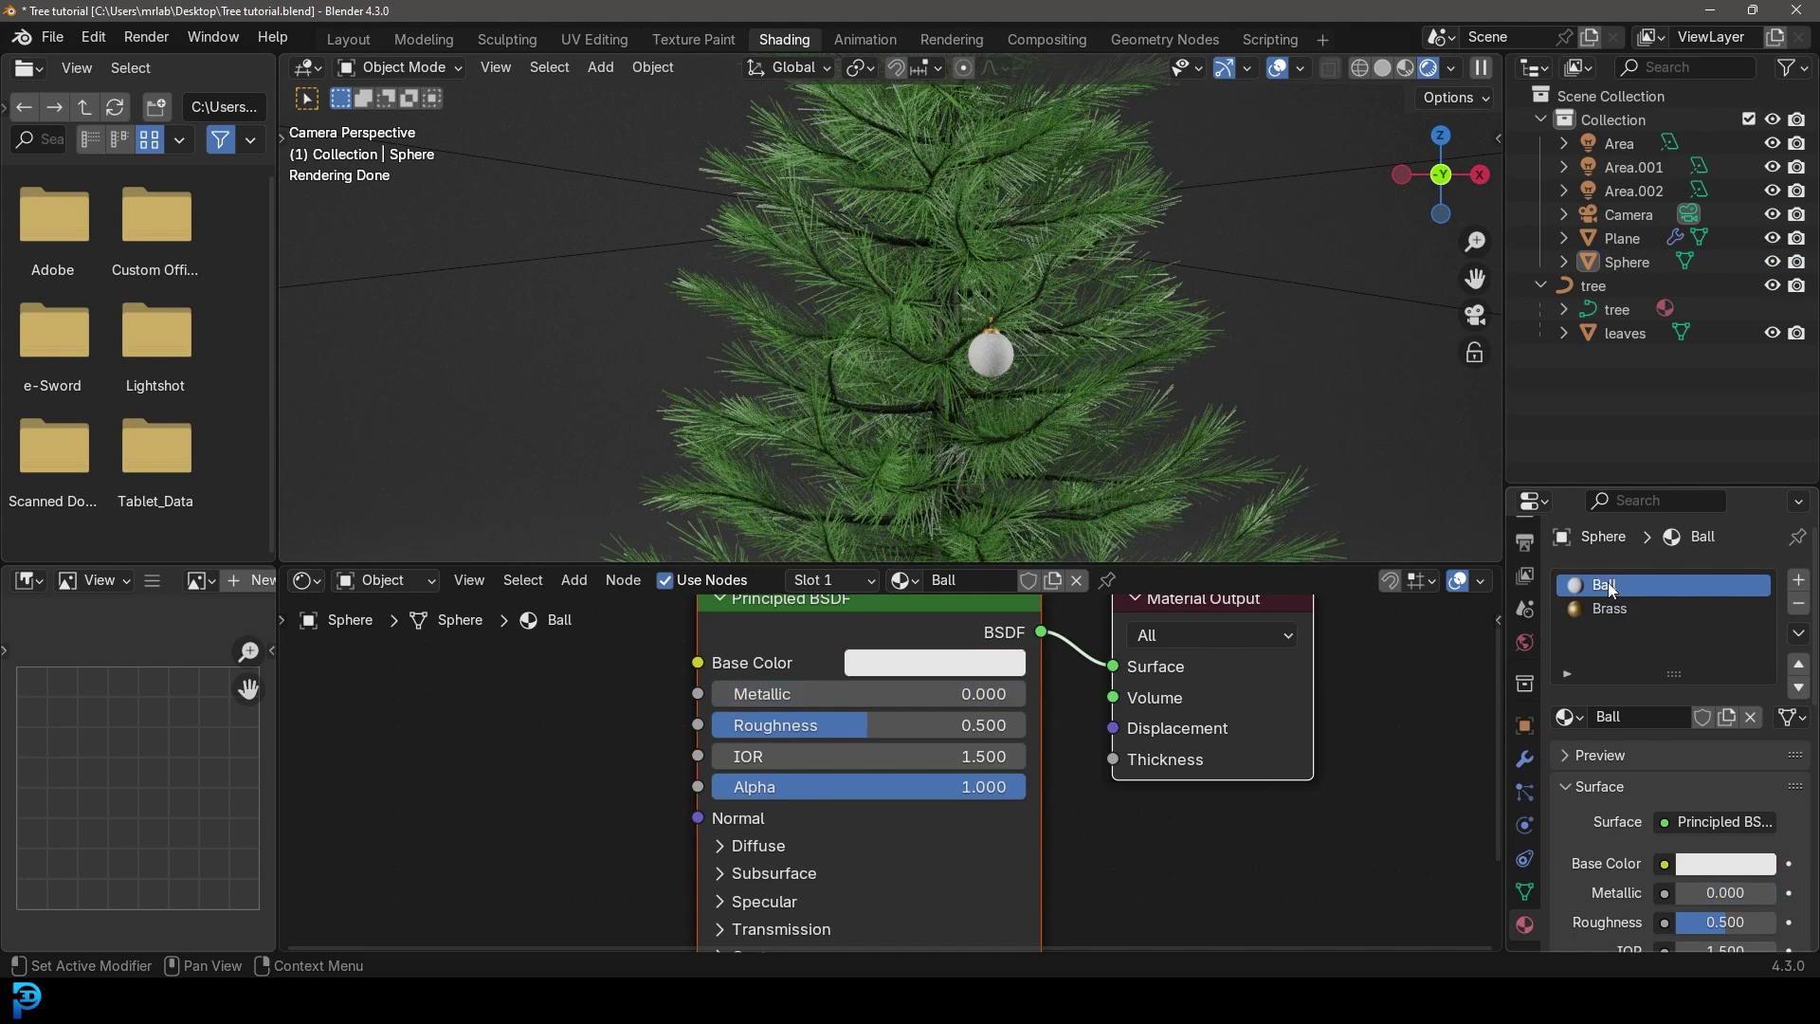
{"action": "middle_click_drag", "start_coordinate": [431, 730], "coordinate": [689, 842]}
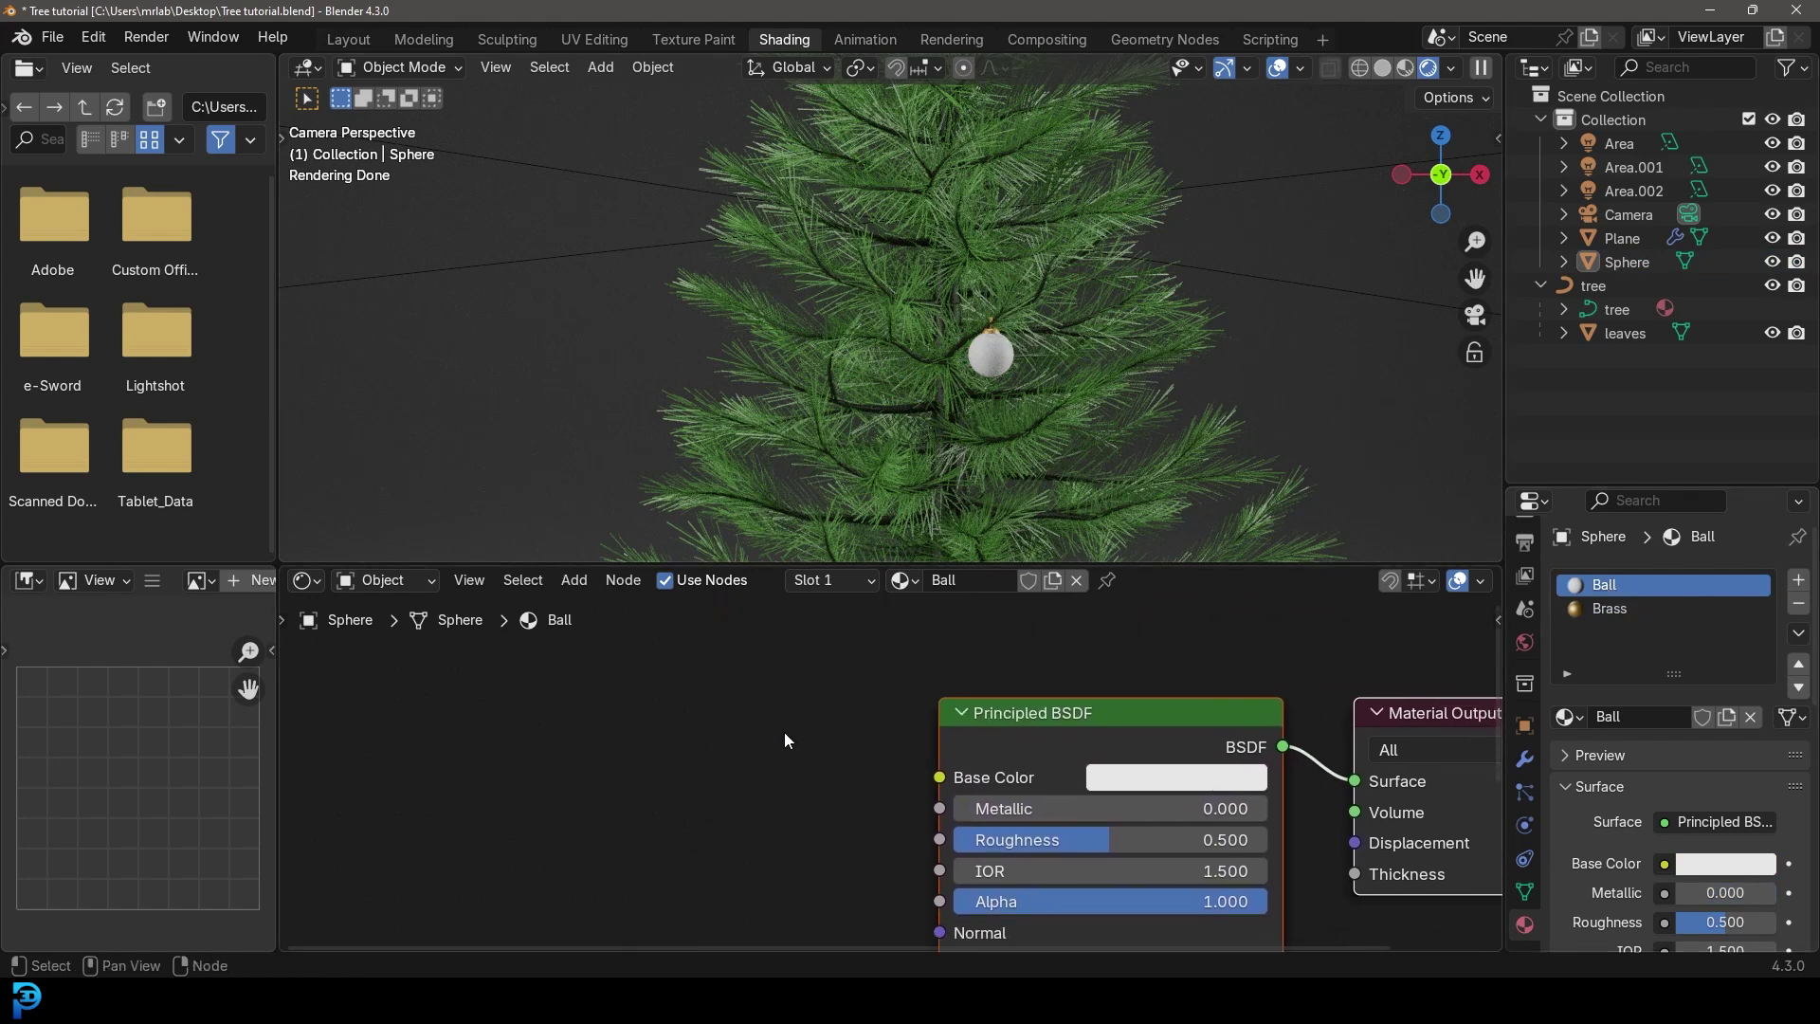
{"action": "key", "text": "shift+a"}
{"action": "left_click", "coordinate": [652, 686]}
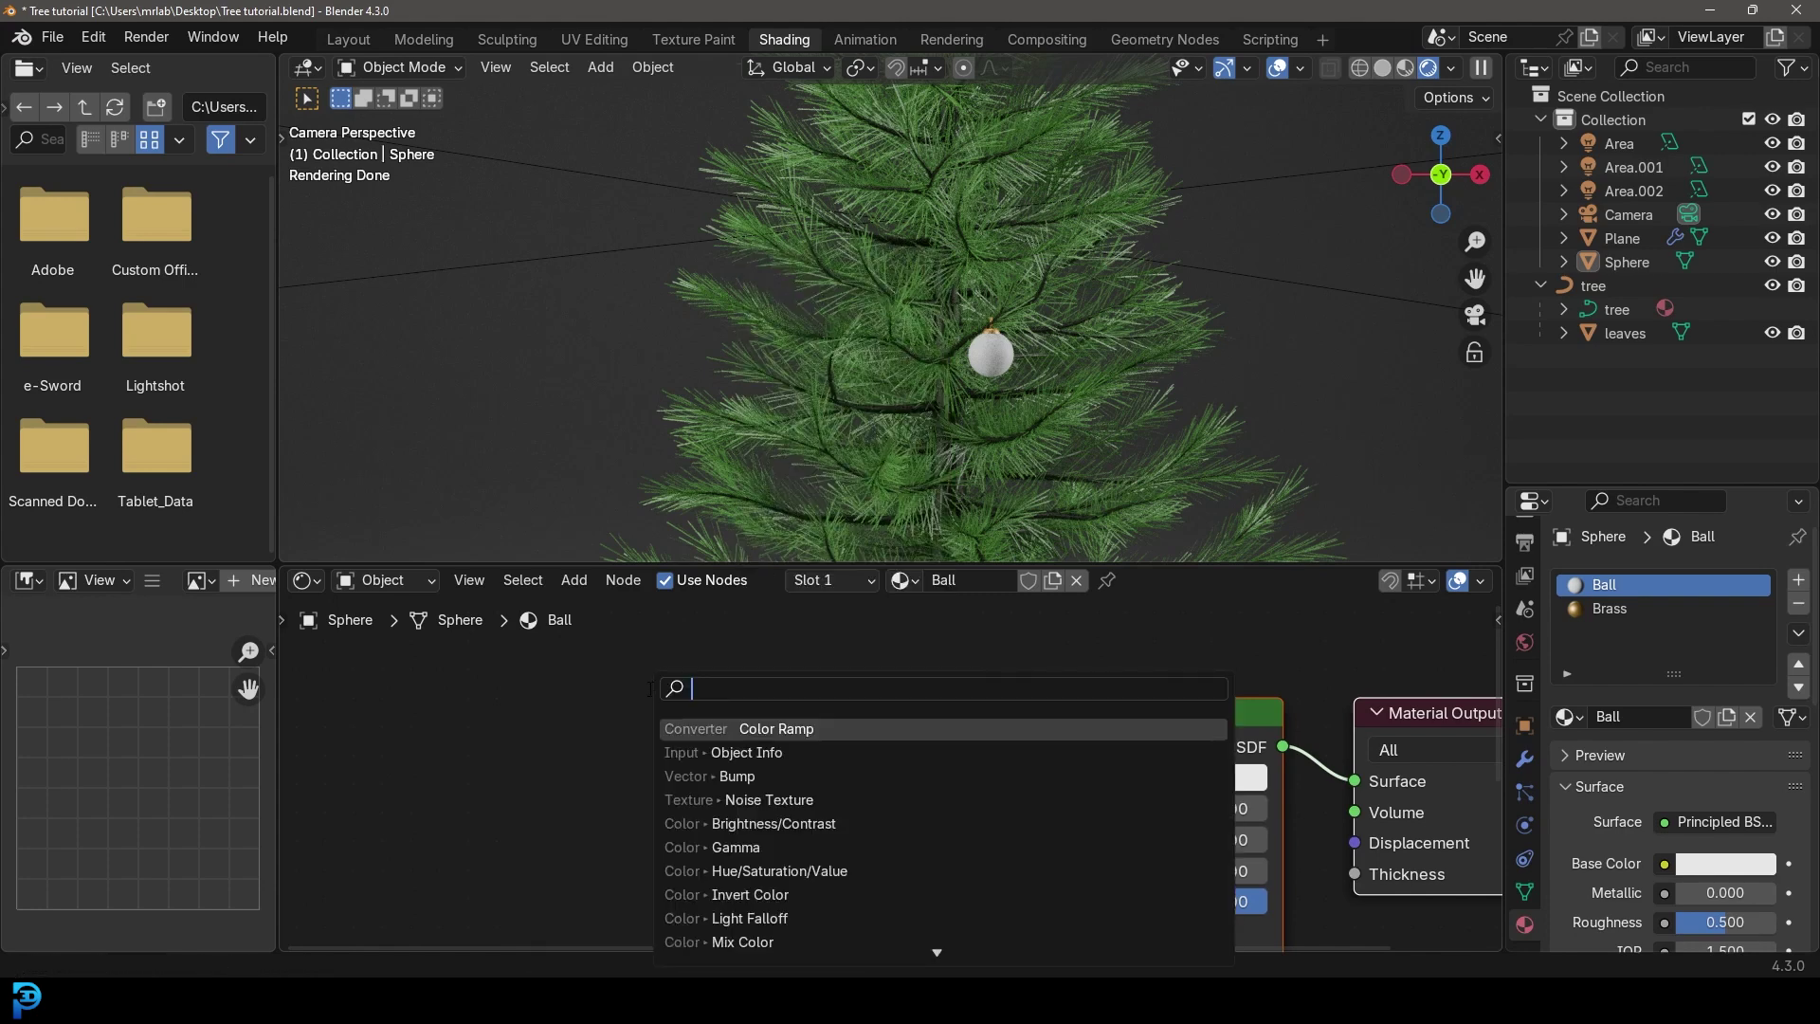
{"action": "type", "text": "object"}
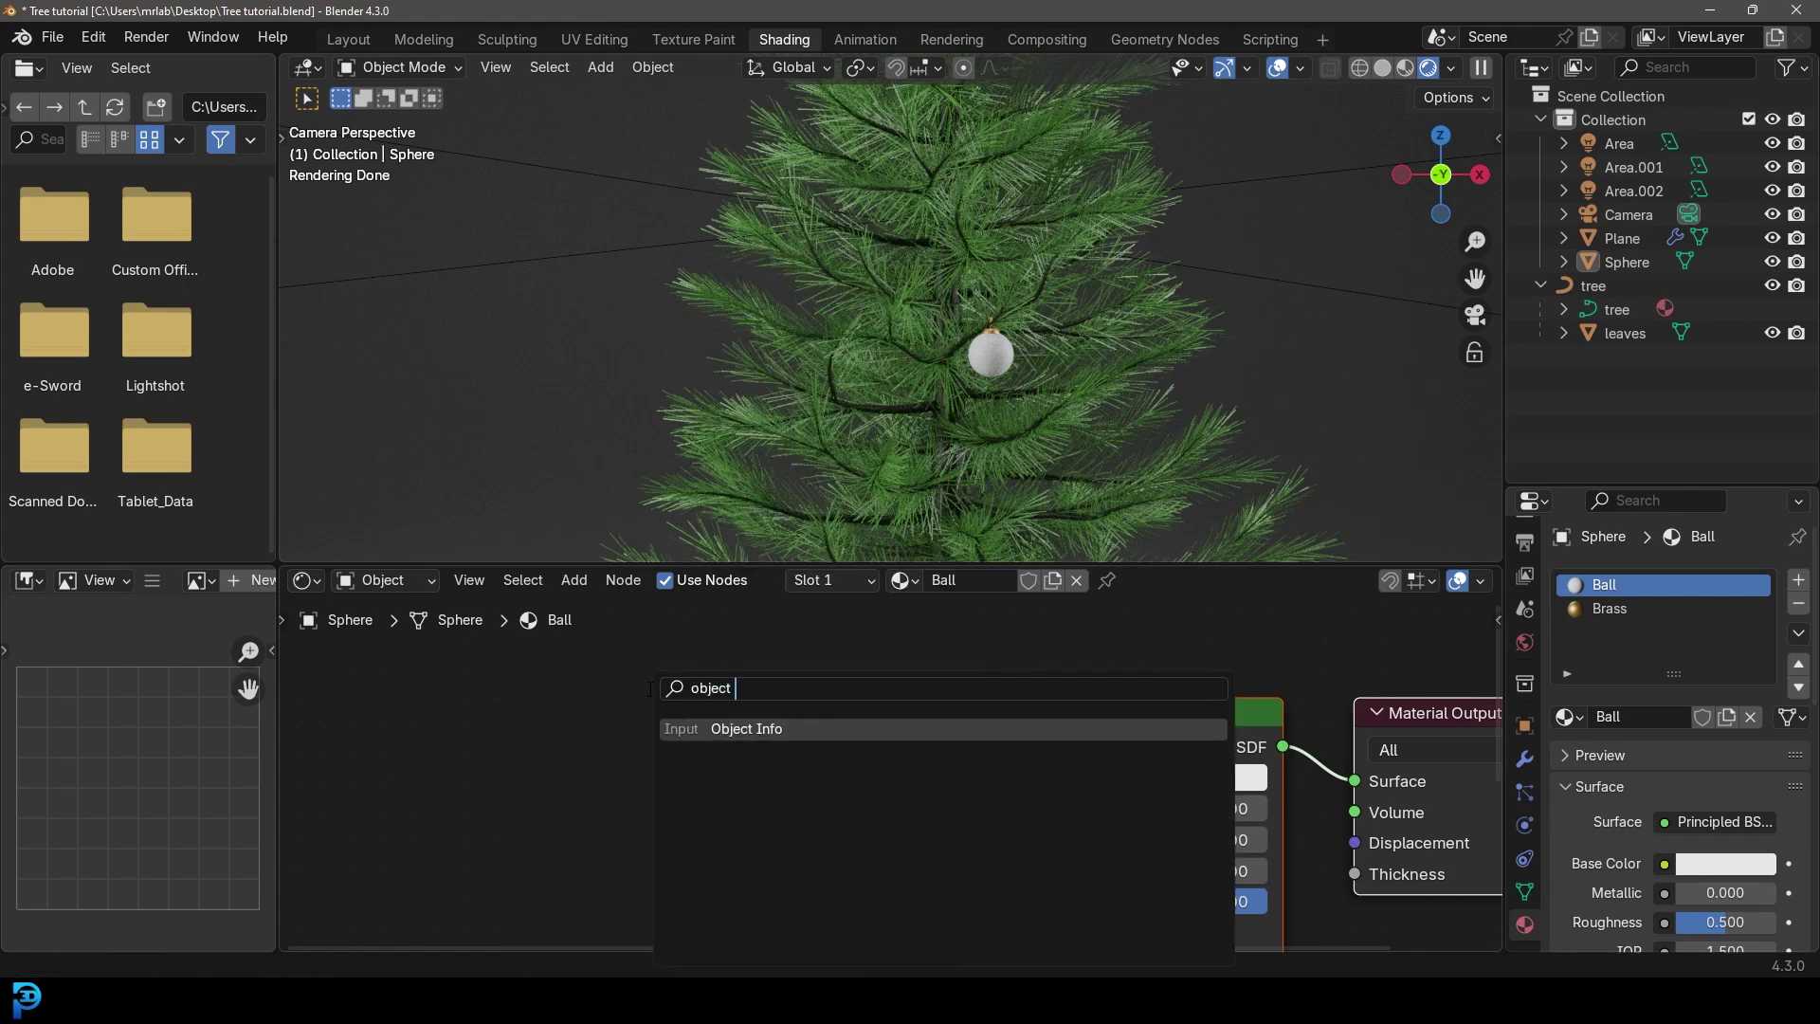
{"action": "left_click", "coordinate": [731, 729]}
{"action": "left_click", "coordinate": [656, 758]}
{"action": "left_click_drag", "start_coordinate": [648, 868], "coordinate": [939, 776]}
{"action": "left_click_drag", "start_coordinate": [528, 738], "coordinate": [418, 734]}
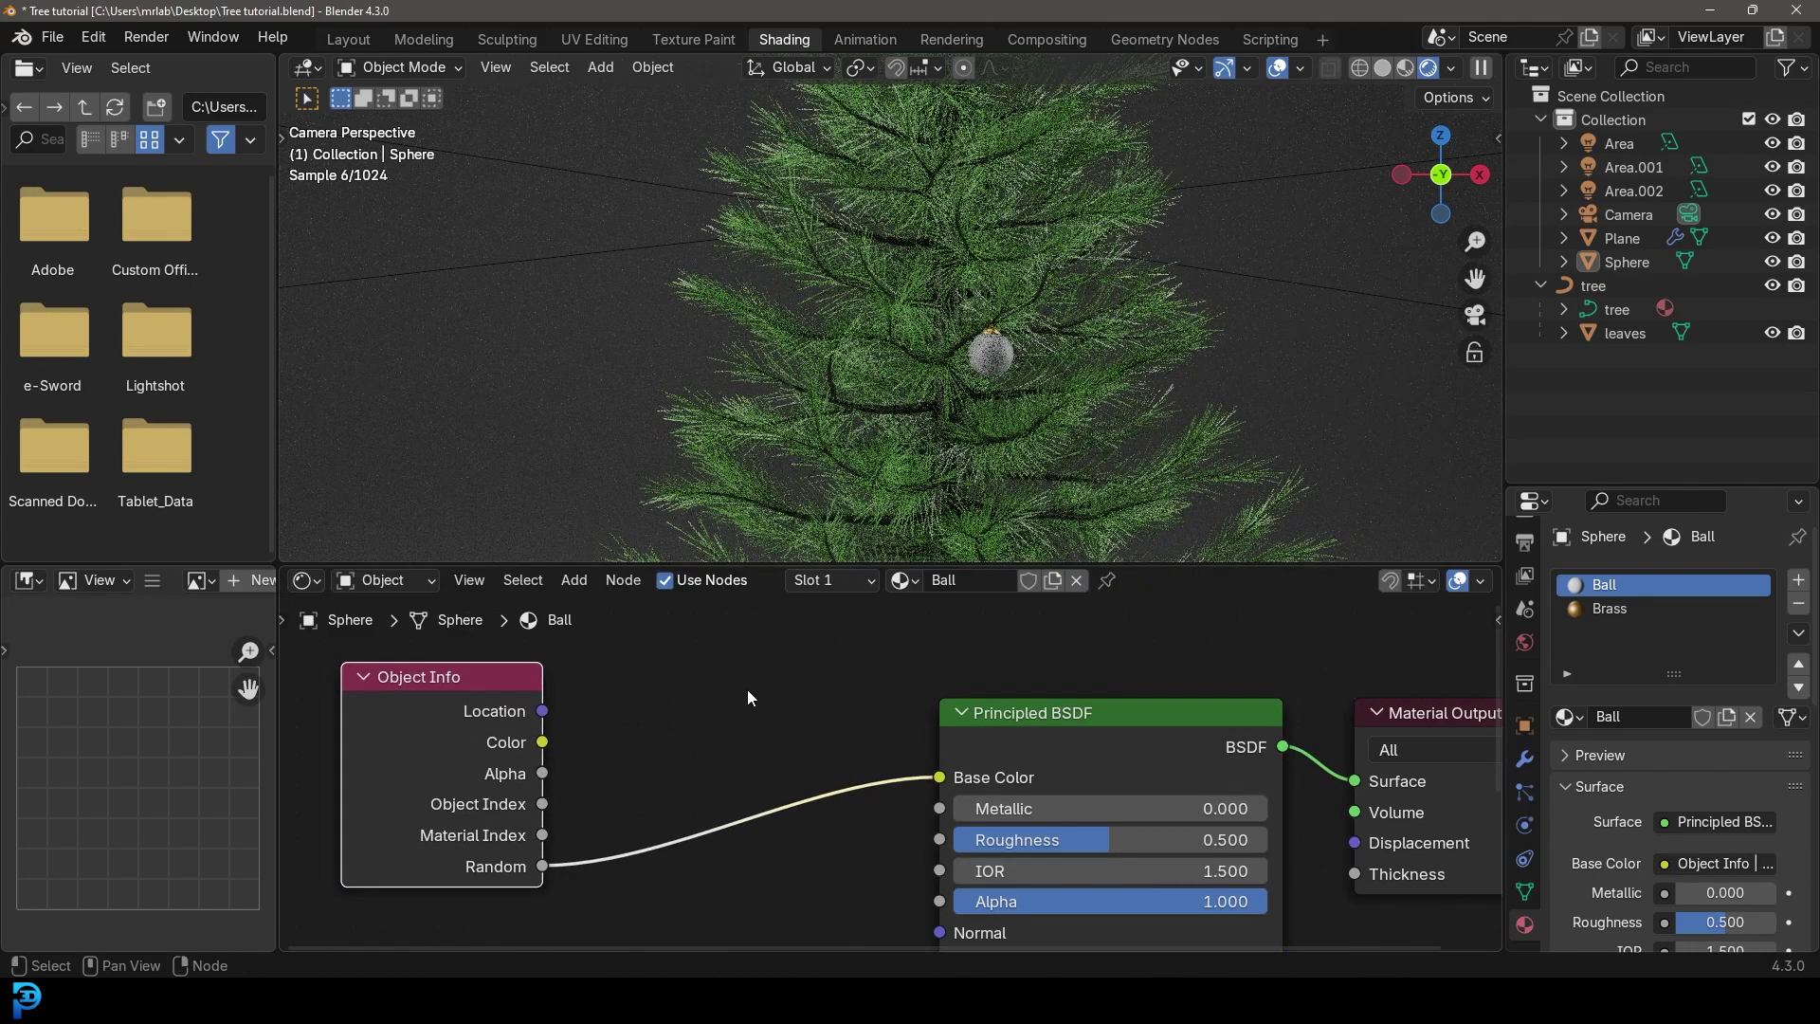
Insert a Color Ramp between the Object Info and Principled BSDF nodes and set its interpolation to Constant
{"action": "key", "text": "shift+a"}
{"action": "left_click", "coordinate": [706, 691]}
{"action": "type", "text": "col"}
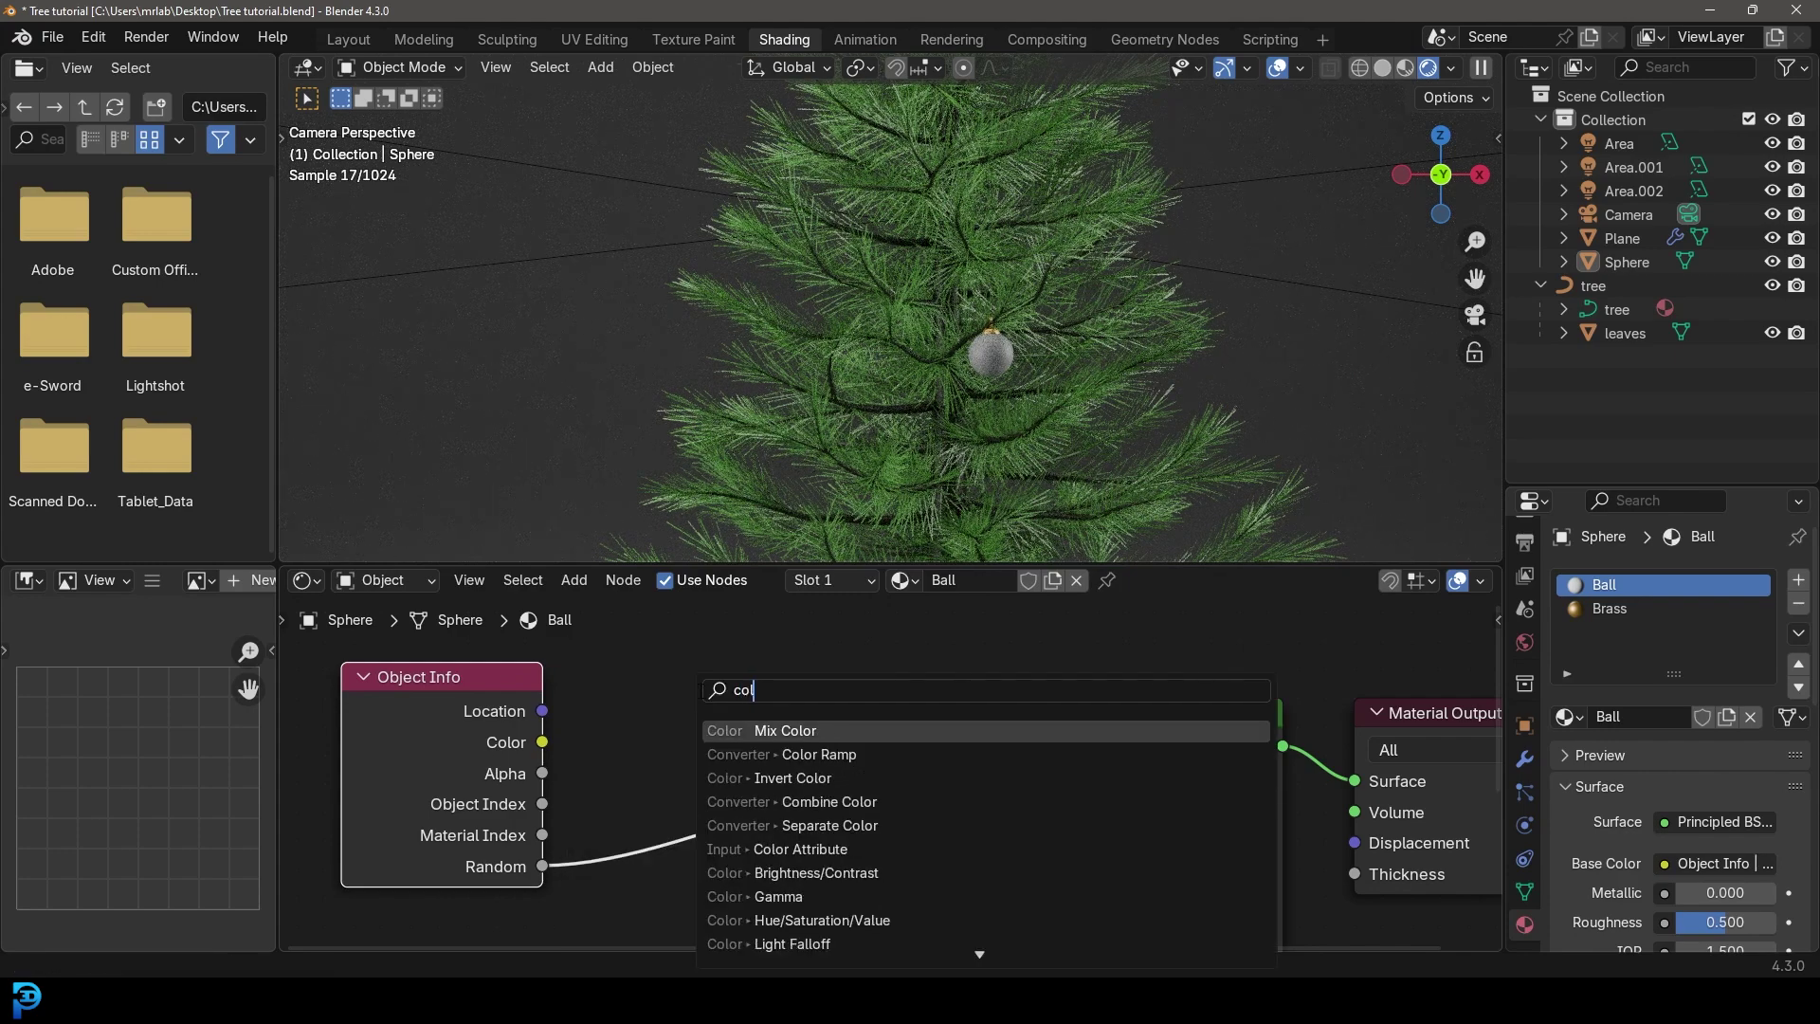
{"action": "left_click", "coordinate": [751, 756]}
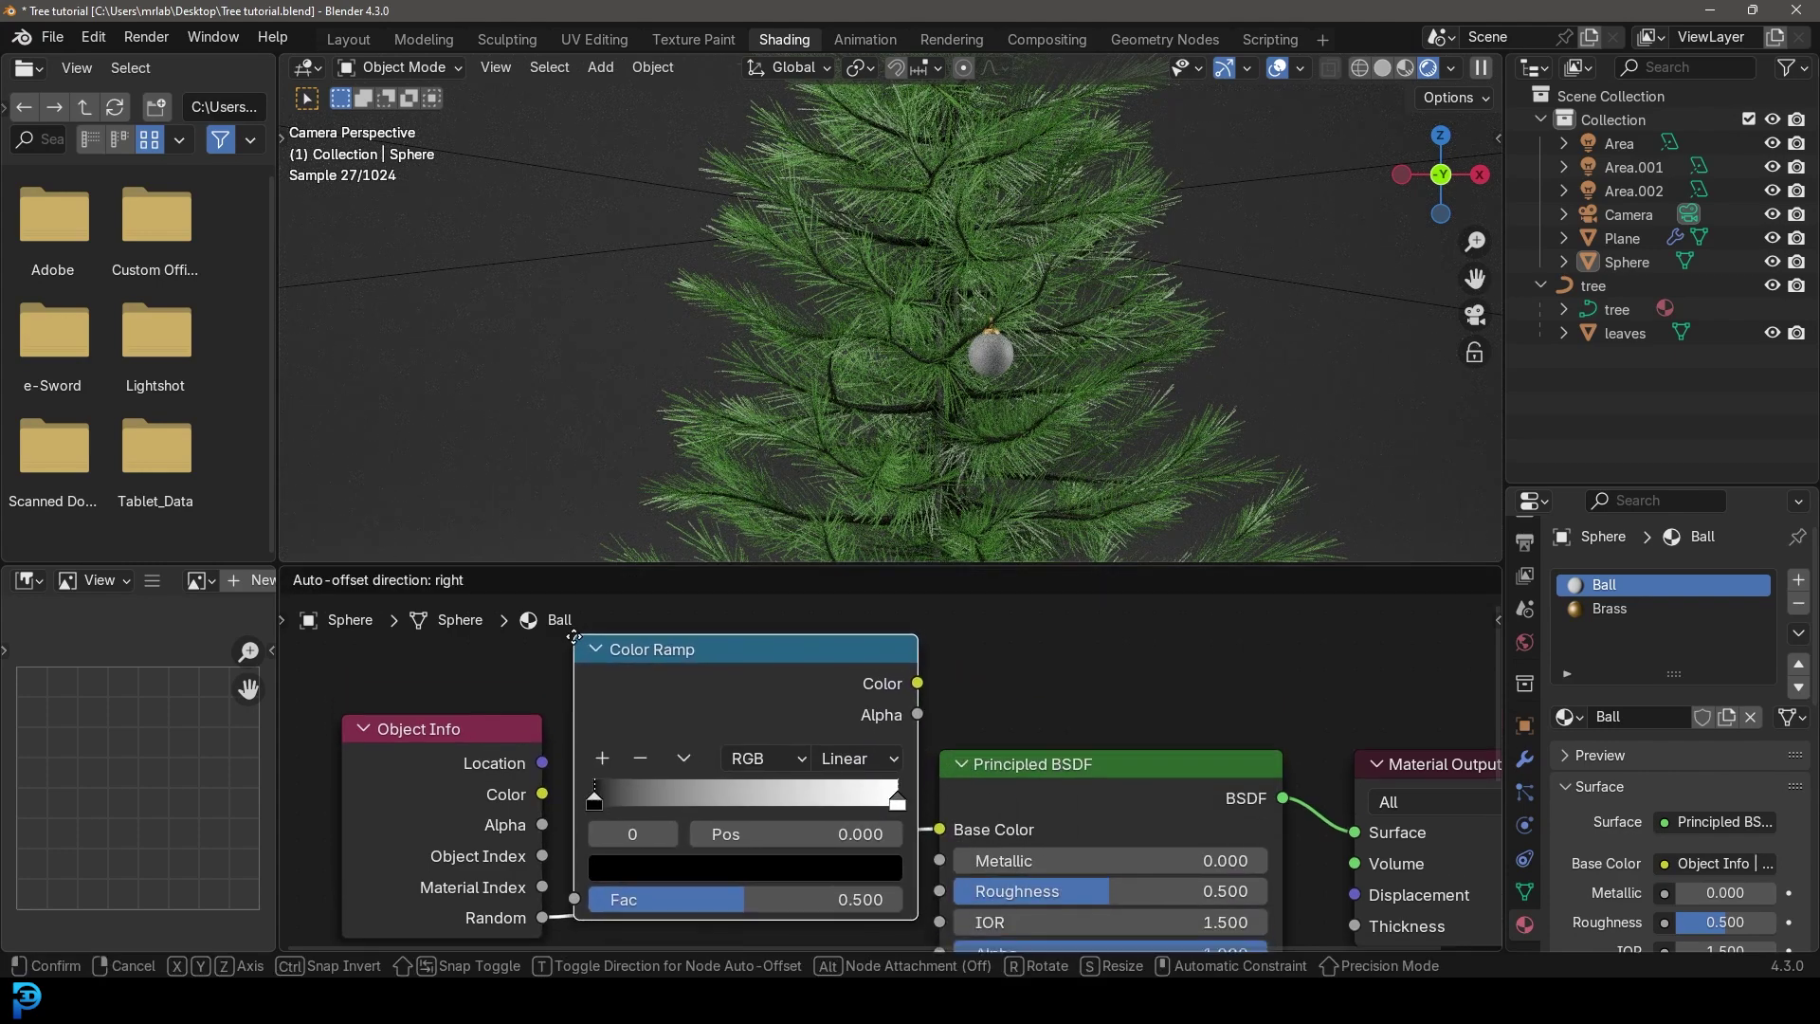
{"action": "left_click", "coordinate": [597, 633]}
{"action": "scroll", "coordinate": [672, 744], "scroll_direction": "down", "scroll_amount": 4}
{"action": "middle_click_drag", "start_coordinate": [669, 746], "coordinate": [667, 694]}
{"action": "scroll", "coordinate": [668, 694], "scroll_direction": "up", "scroll_amount": 3}
{"action": "left_click", "coordinate": [881, 700]}
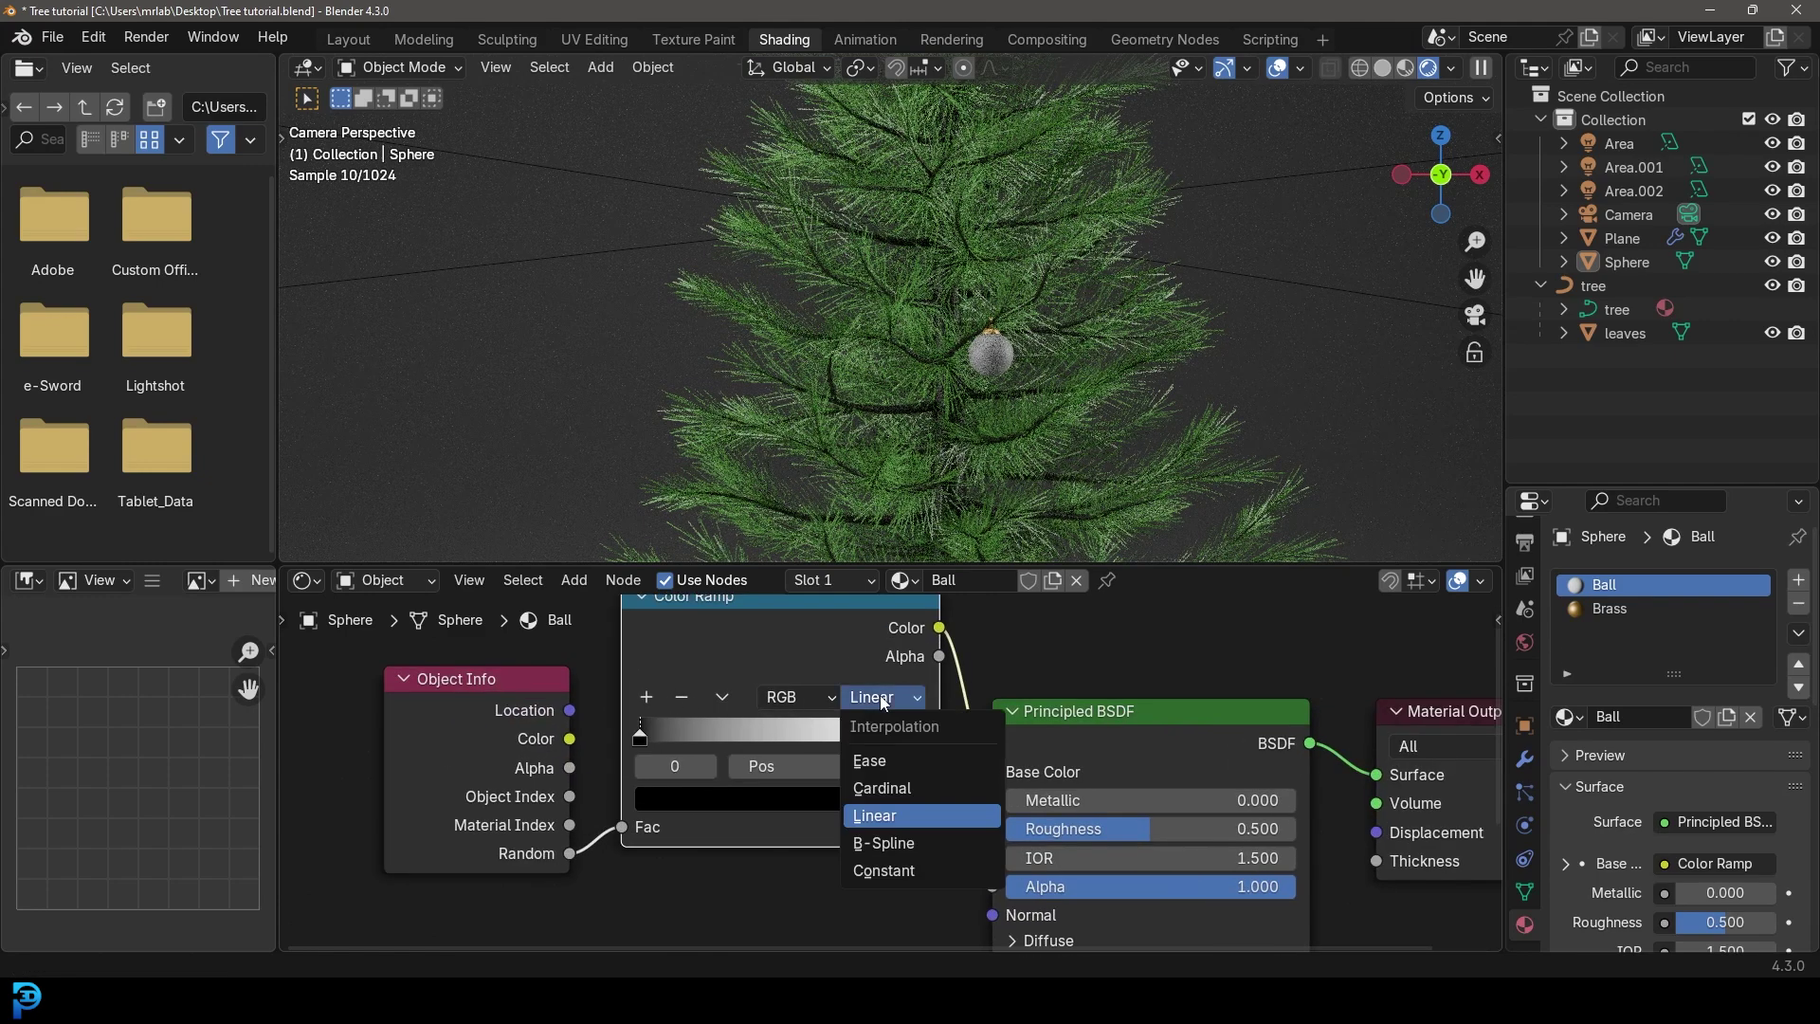
{"action": "left_click", "coordinate": [899, 871]}
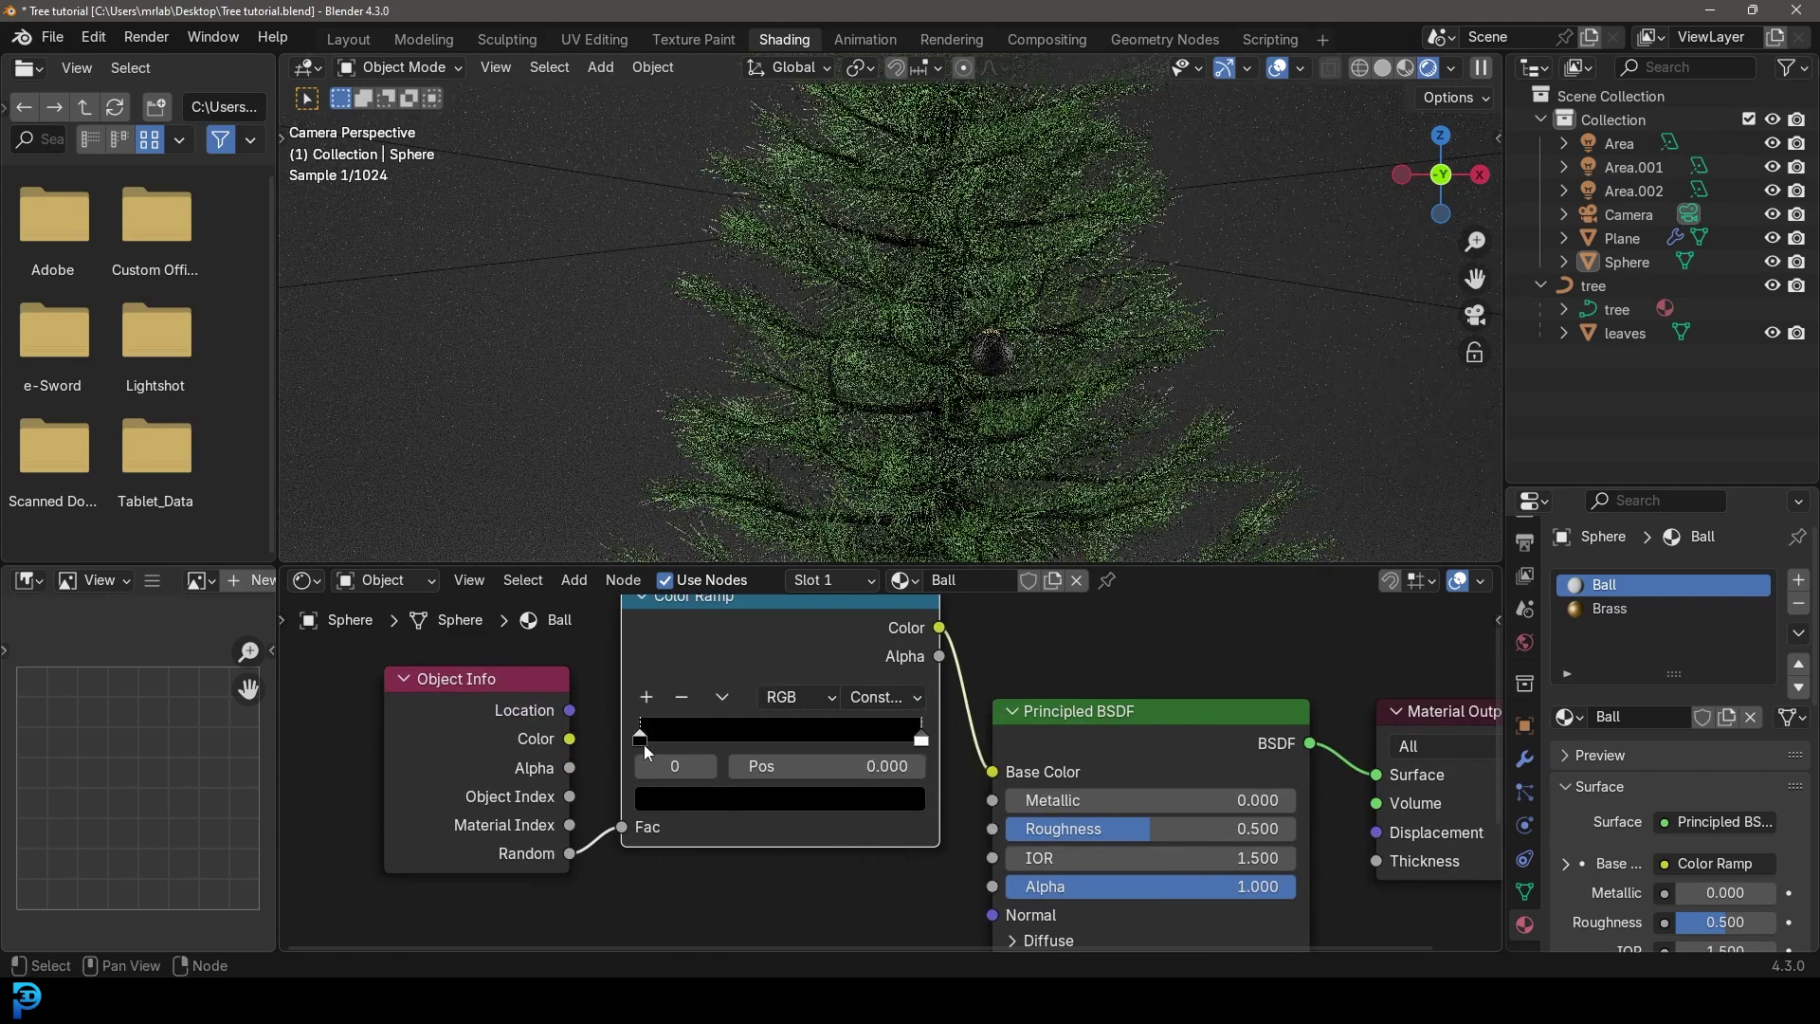
Add a color stop at position 0.500 of the ramp and color it red (#FF4D36)
{"action": "left_click", "coordinate": [647, 697]}
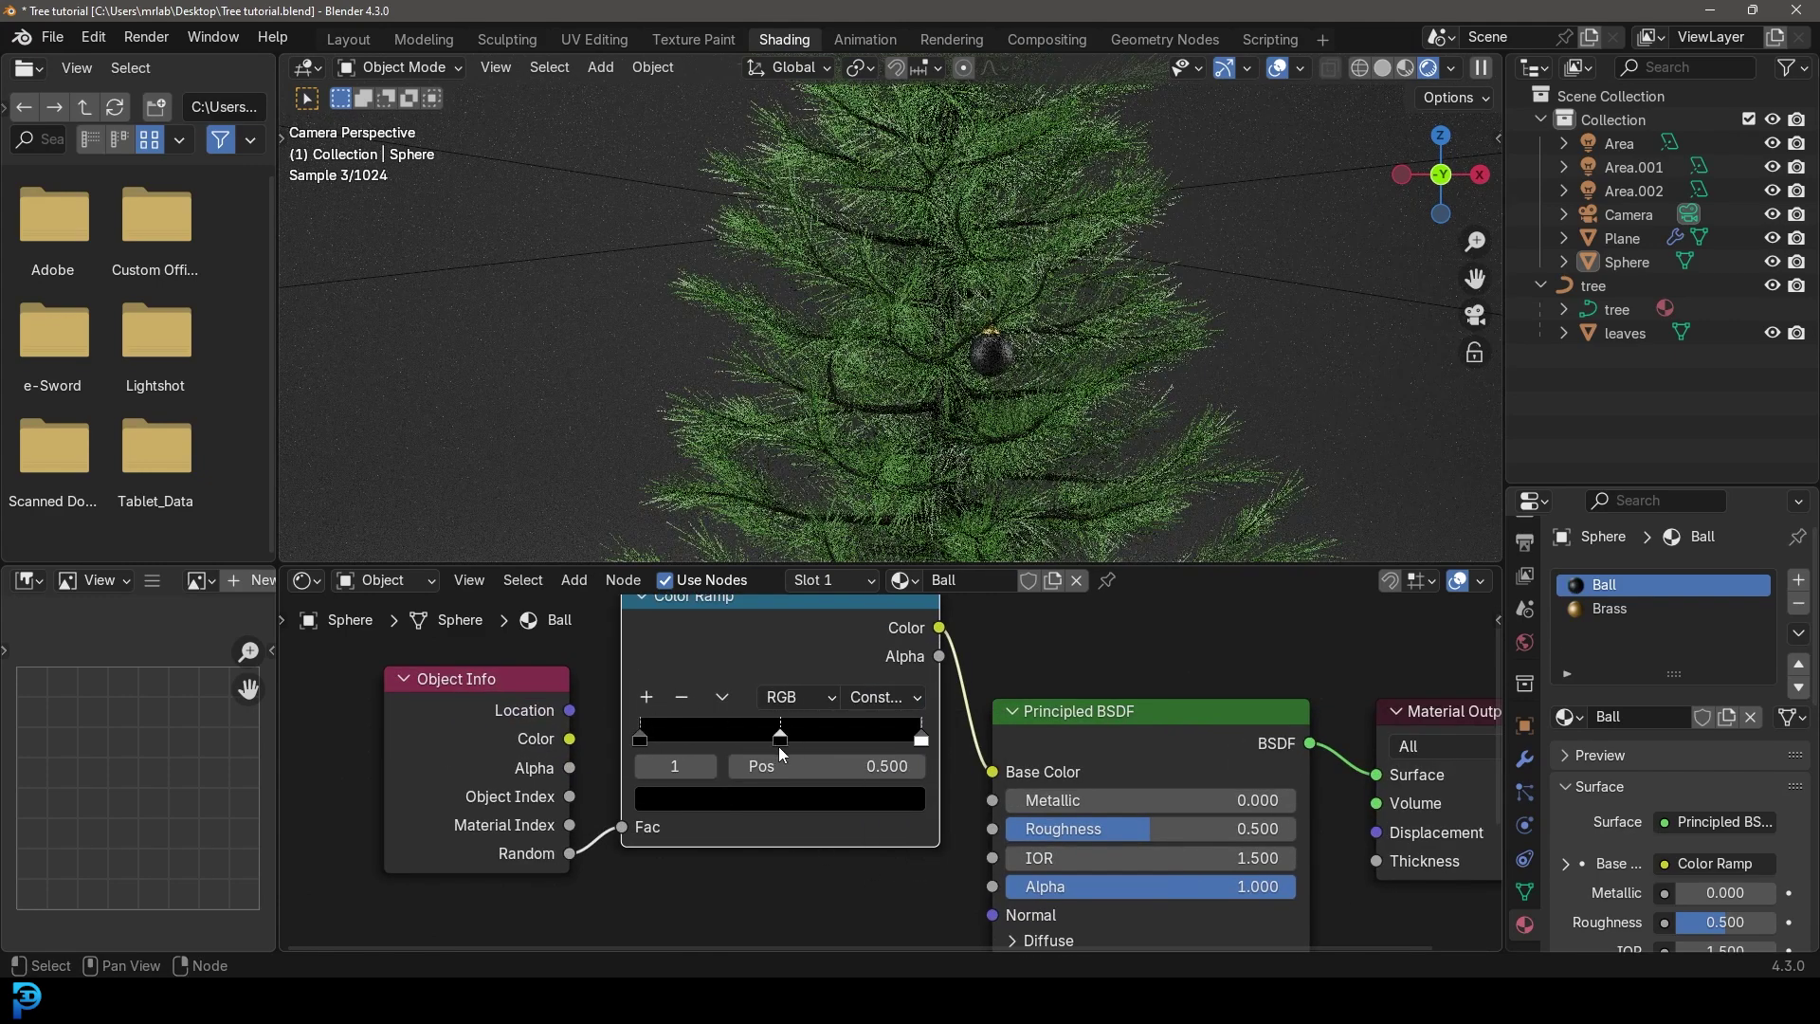
{"action": "left_click", "coordinate": [880, 798]}
{"action": "left_click_drag", "start_coordinate": [877, 570], "coordinate": [876, 369]}
{"action": "left_click_drag", "start_coordinate": [730, 565], "coordinate": [742, 558]}
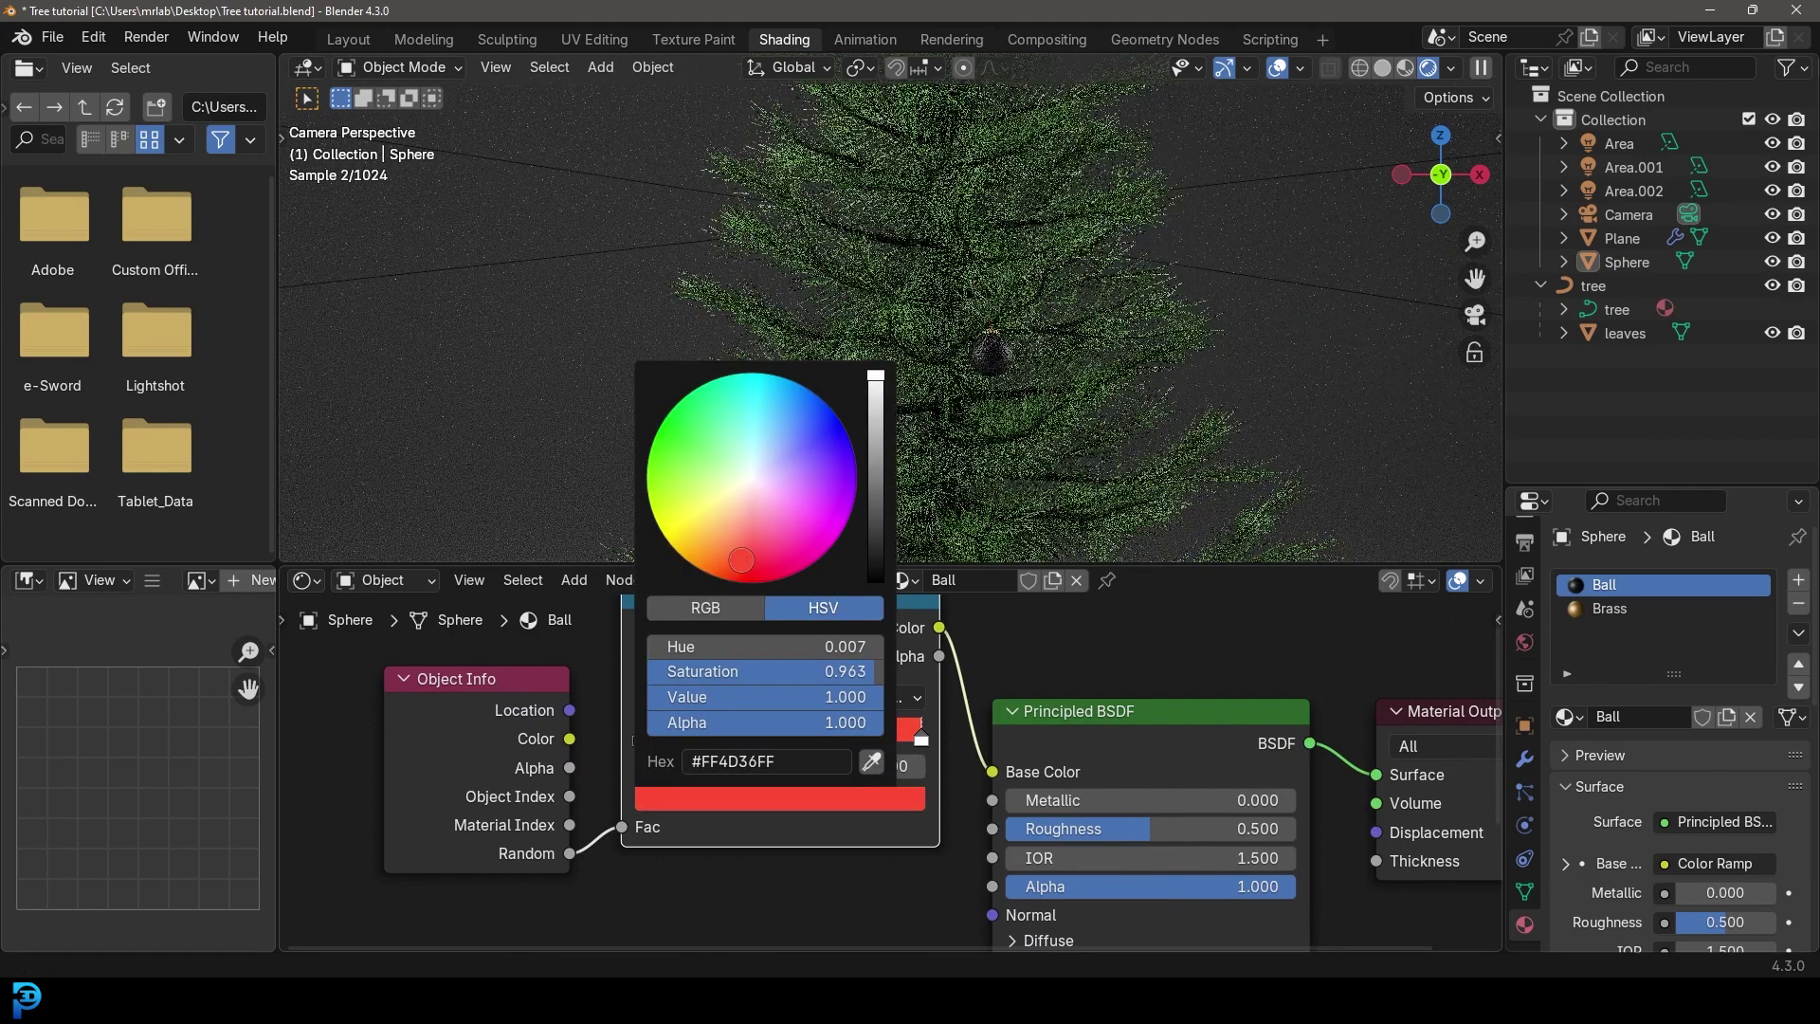
Move the ramp's white stop to position 0.765 and color it a slightly darkened bright green
{"action": "left_click_drag", "start_coordinate": [920, 740], "coordinate": [854, 744]}
{"action": "left_click", "coordinate": [861, 798]}
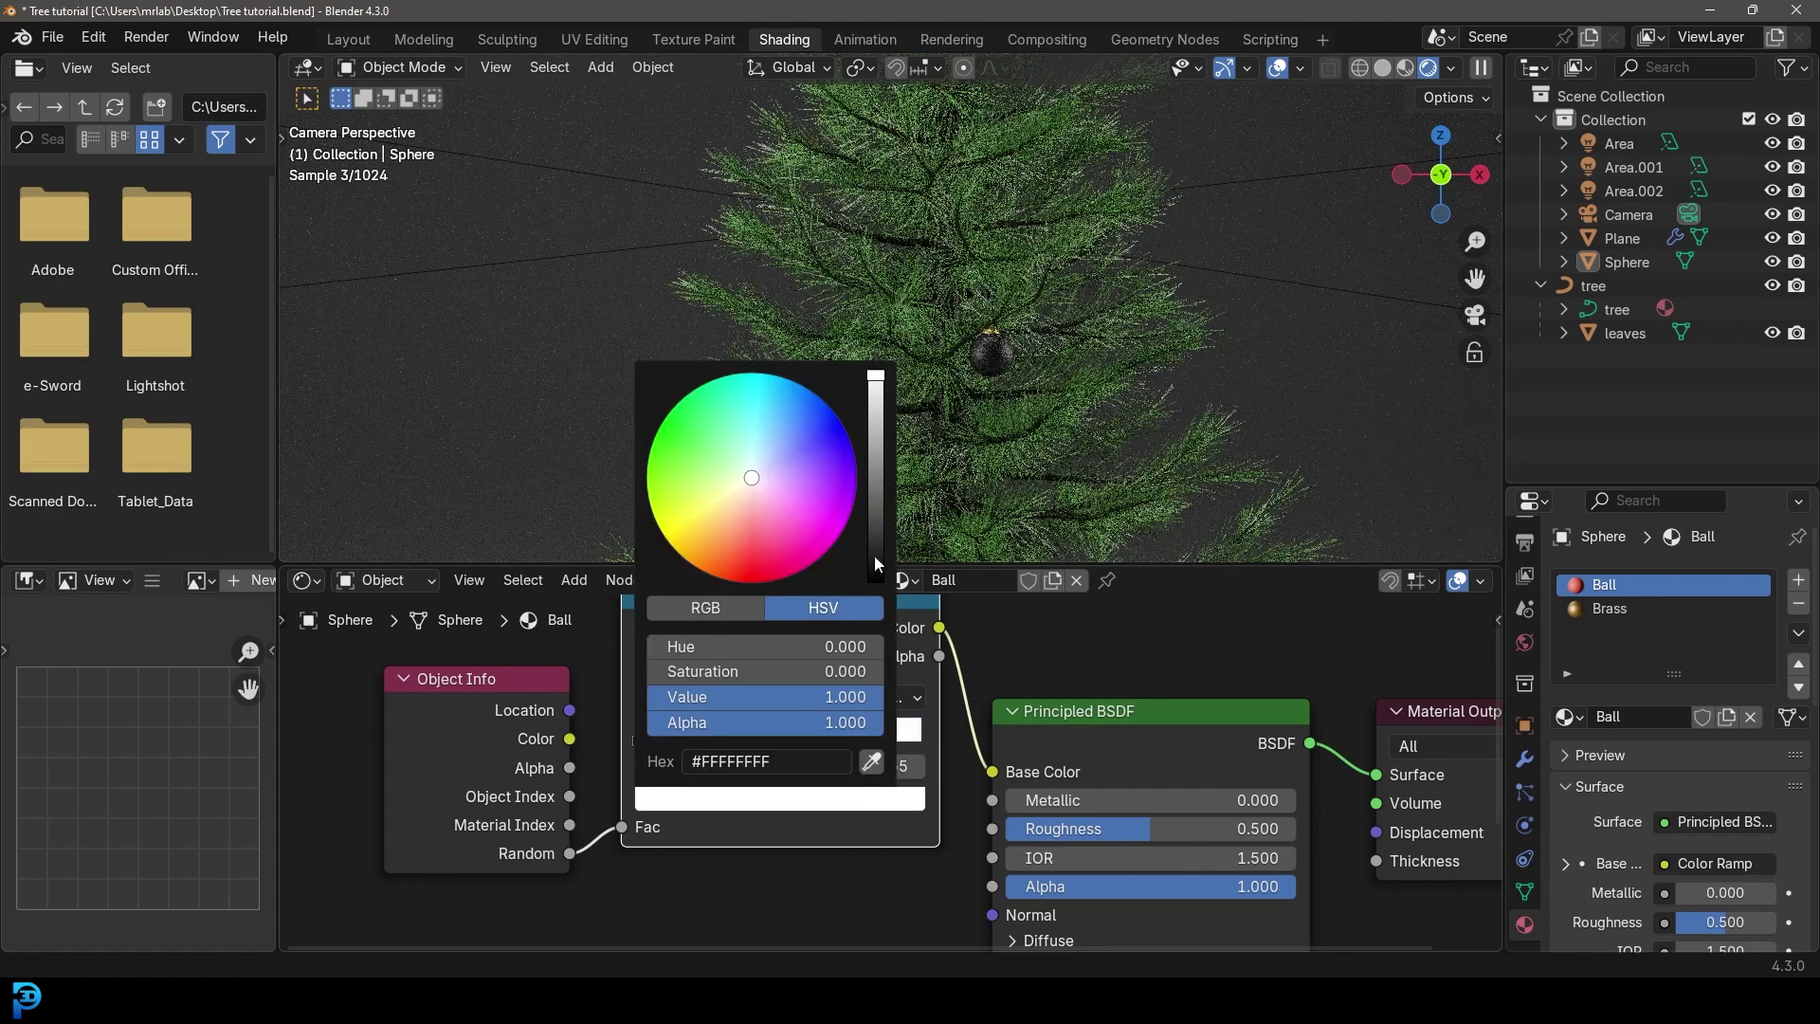
{"action": "left_click", "coordinate": [668, 444]}
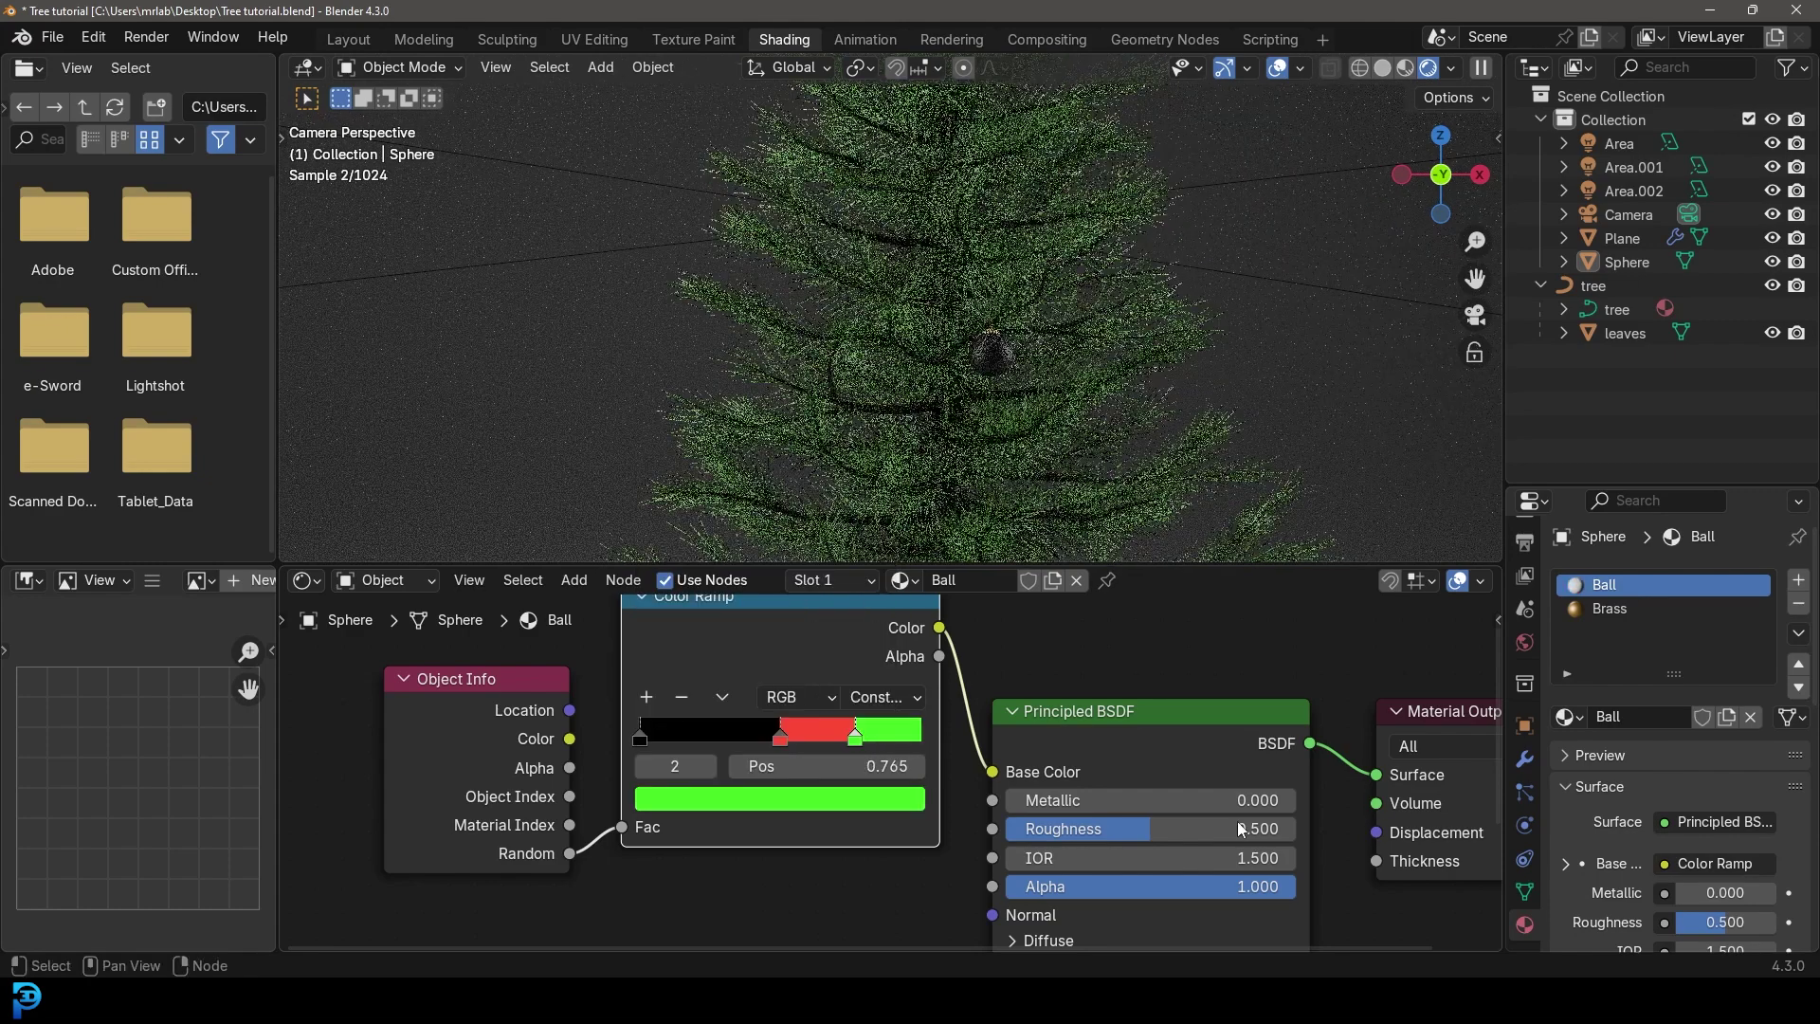
{"action": "left_click", "coordinate": [844, 799]}
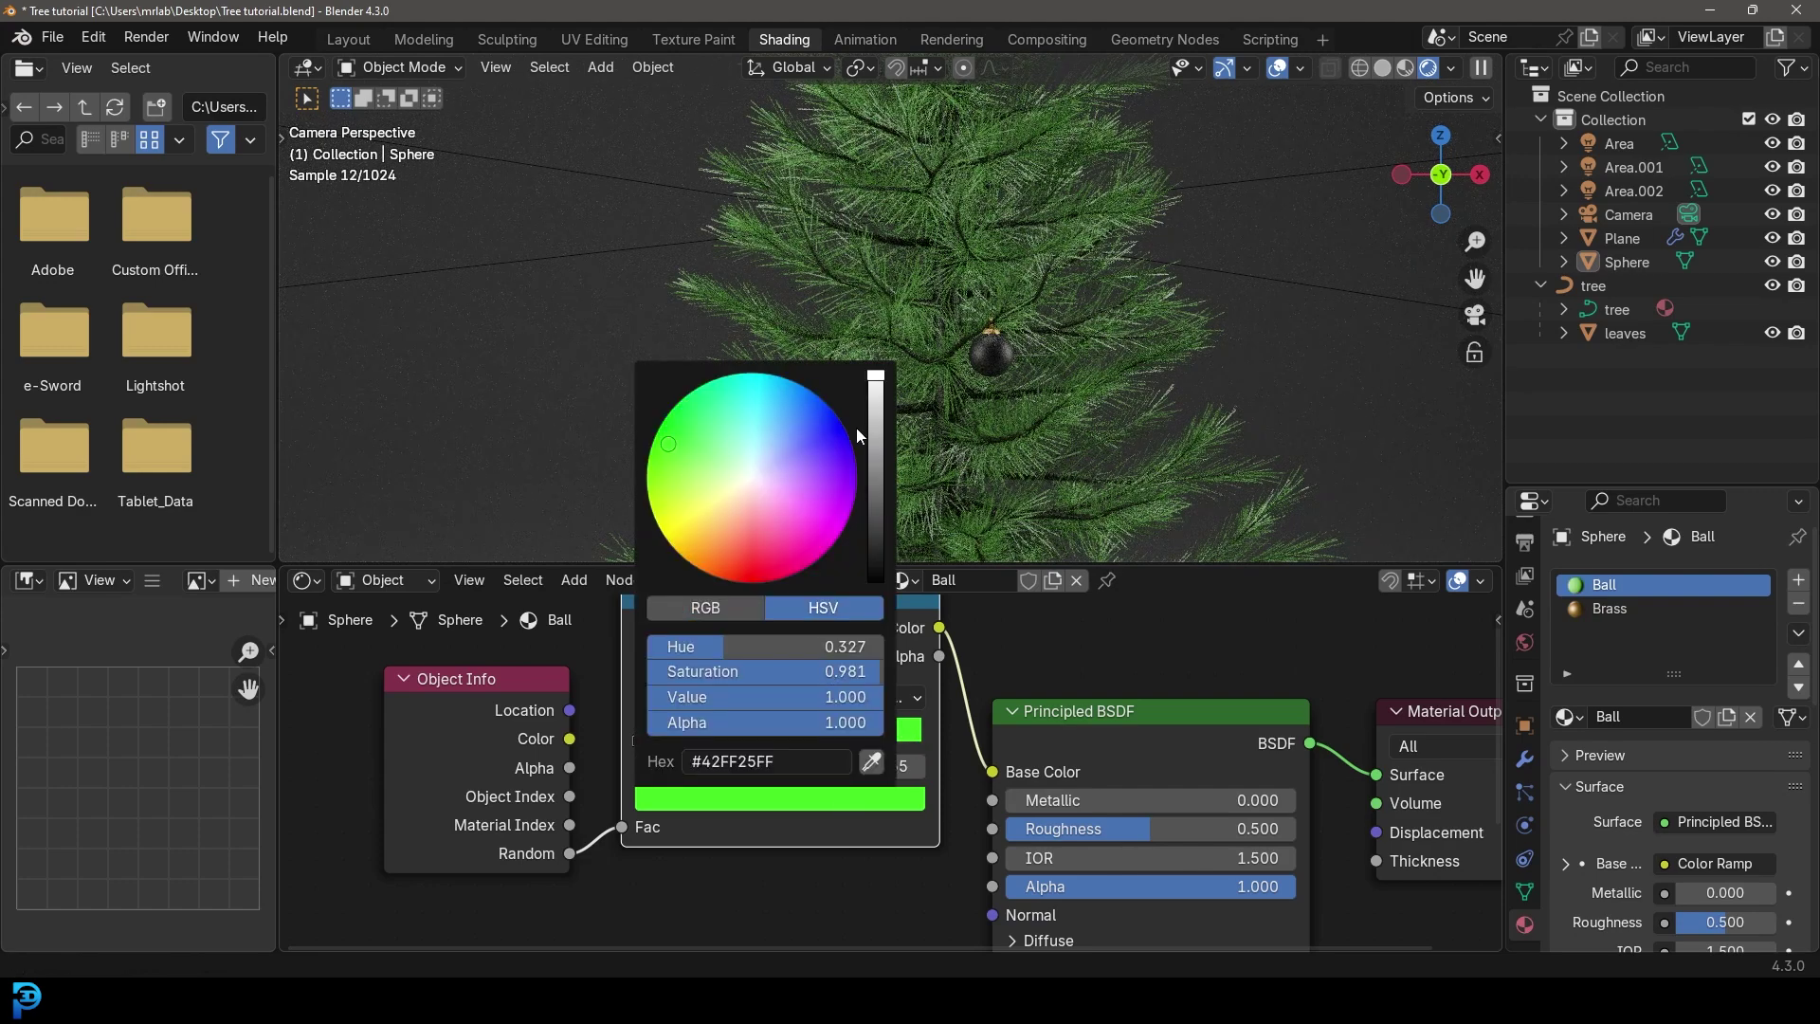
{"action": "left_click", "coordinate": [876, 411]}
{"action": "left_click_drag", "start_coordinate": [684, 454], "coordinate": [673, 457]}
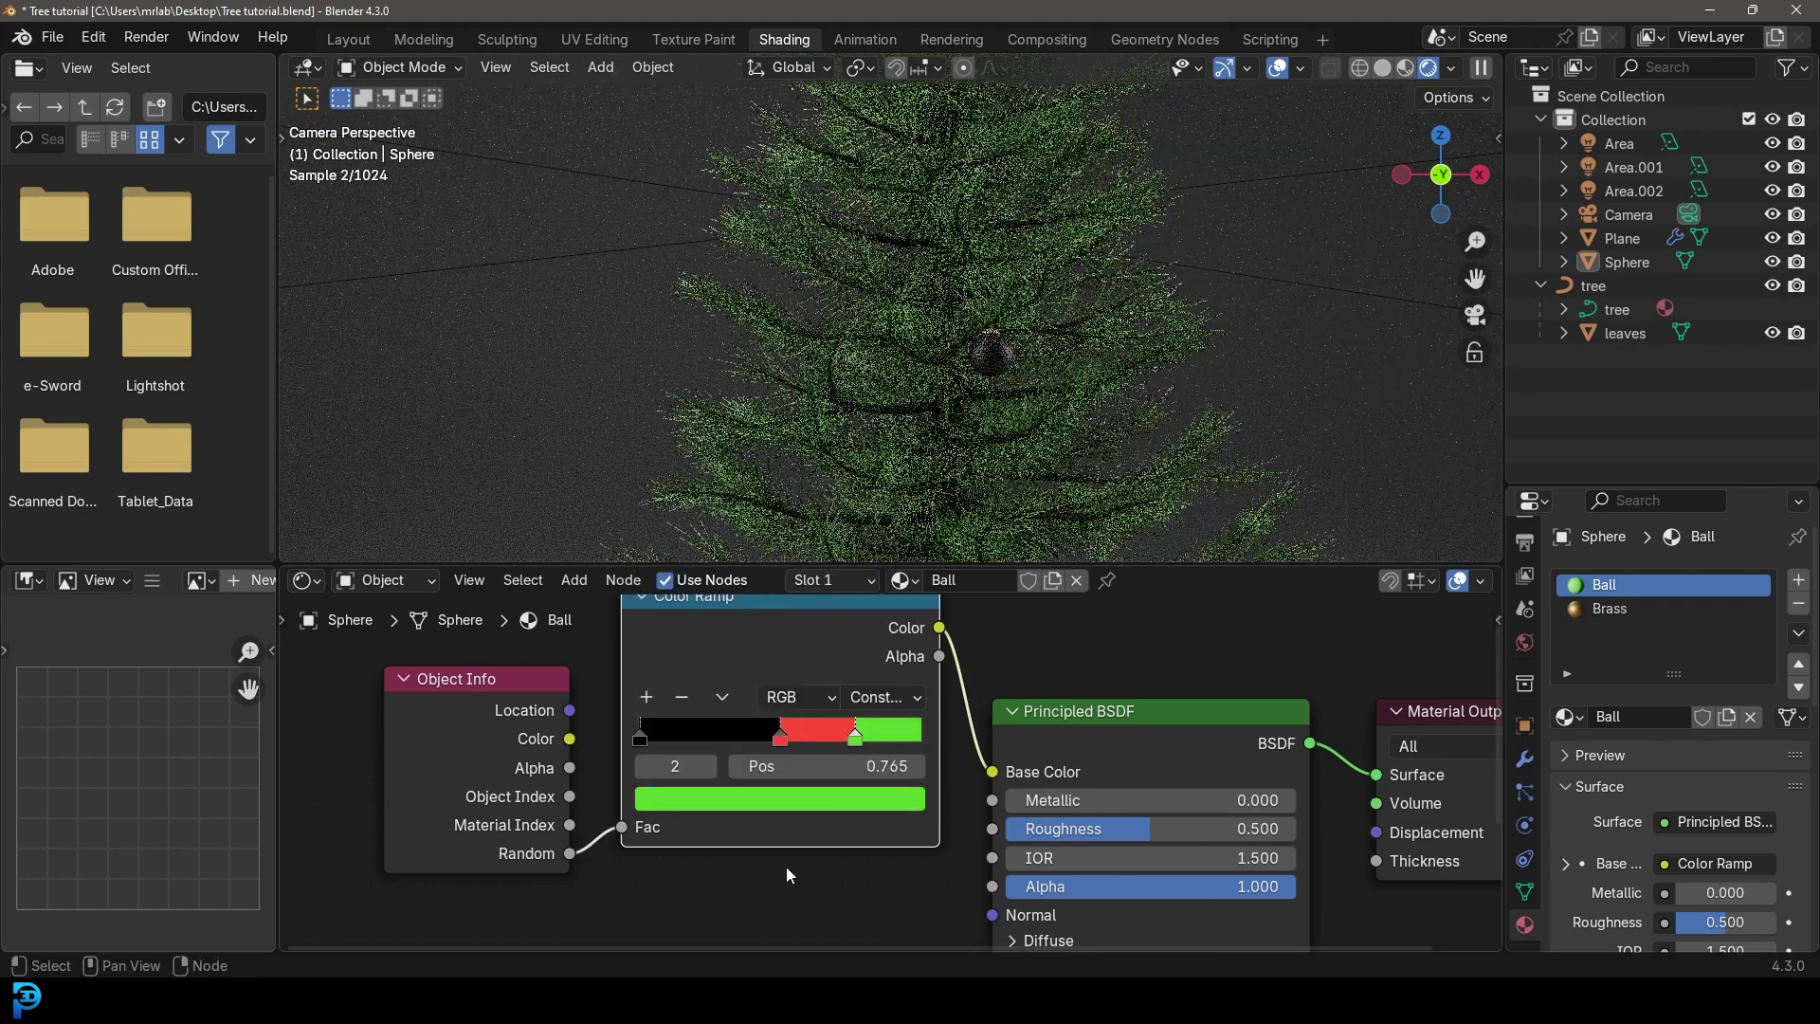
Color the ramp's first stop pure blue at position 0.067 and move the red stop to 0.381
{"action": "left_click", "coordinate": [657, 738]}
{"action": "left_click", "coordinate": [696, 797]}
{"action": "left_click_drag", "start_coordinate": [876, 423], "coordinate": [876, 372]}
{"action": "left_click", "coordinate": [841, 424]}
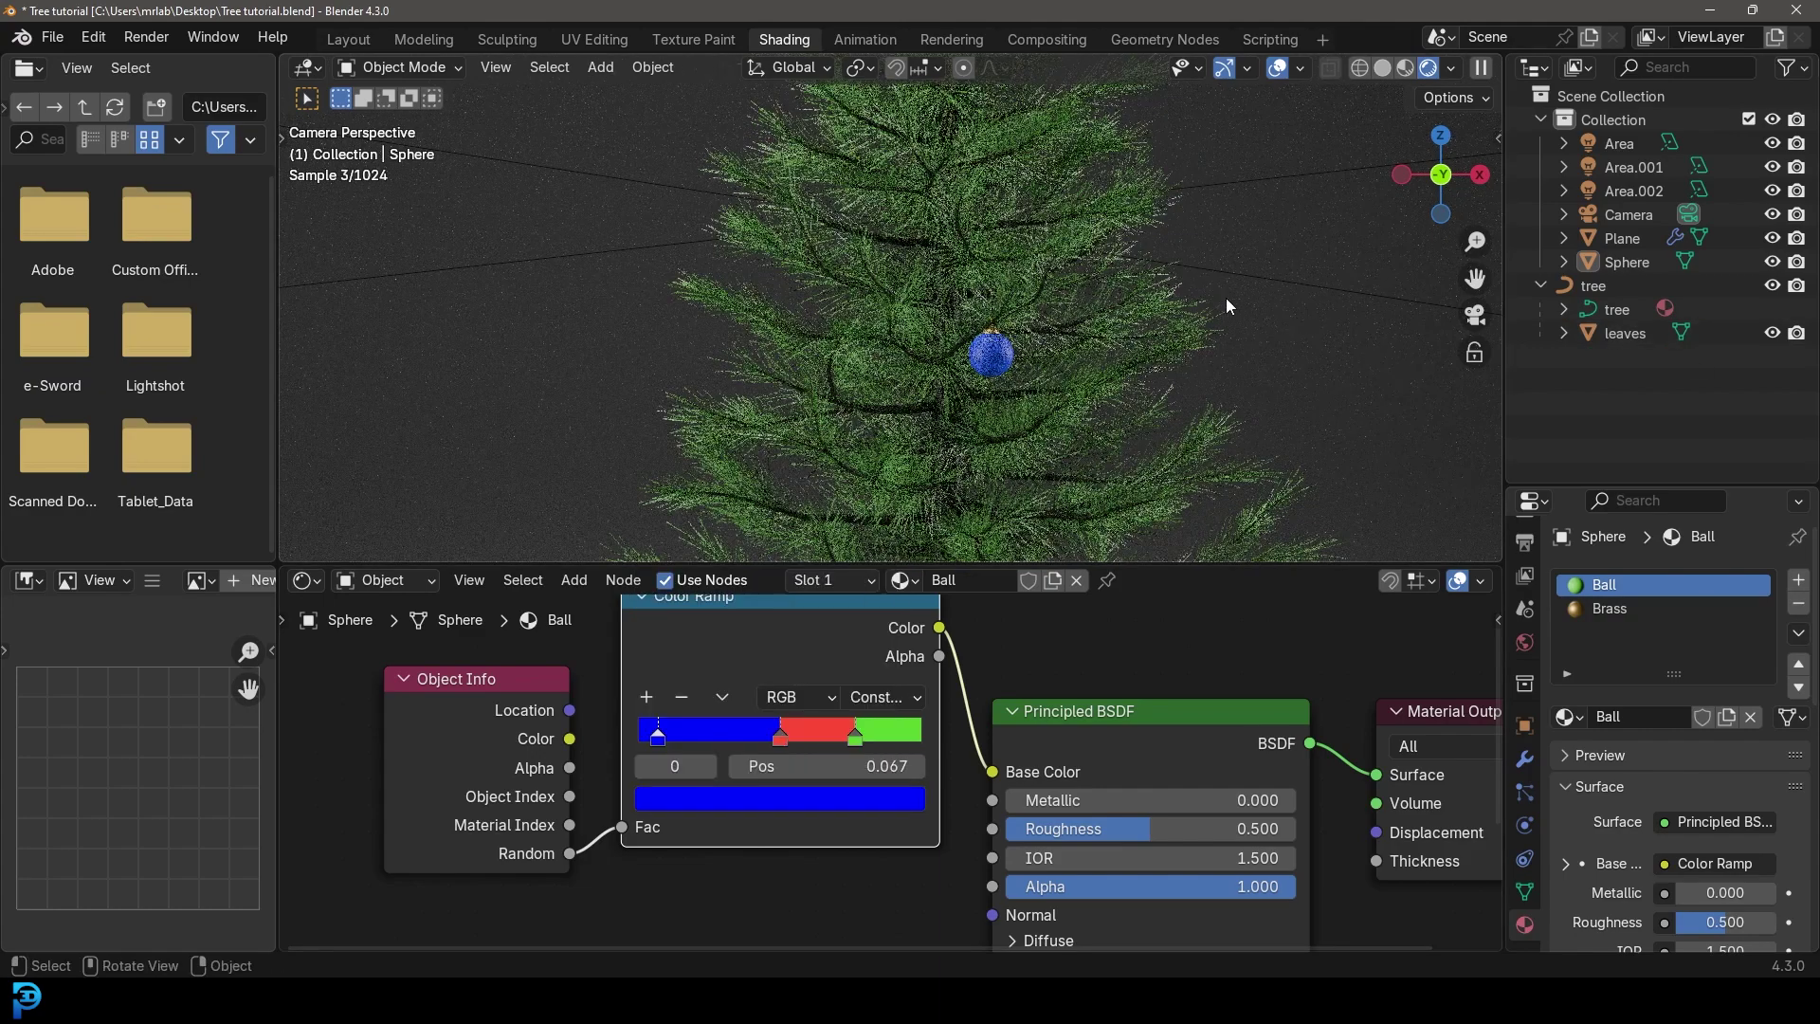
{"action": "left_click", "coordinate": [758, 738]}
{"action": "left_click_drag", "start_coordinate": [856, 737], "coordinate": [748, 736]}
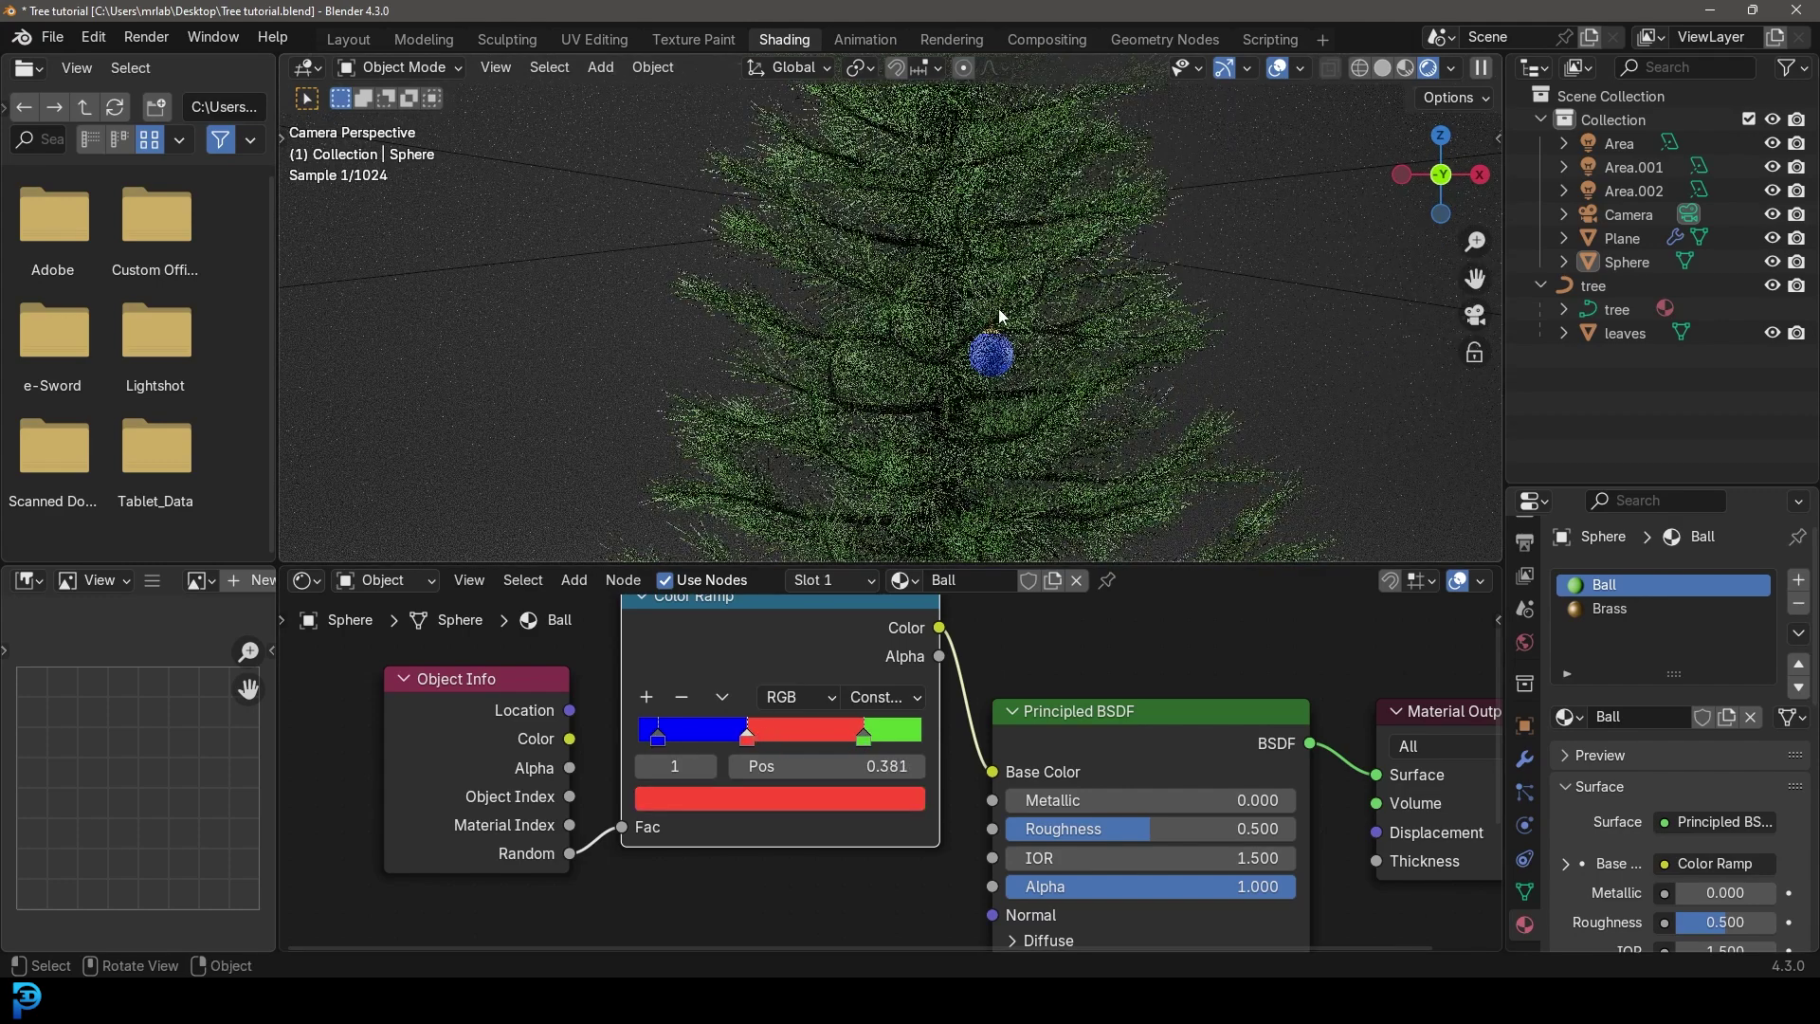
Set the Ball material's metallic value to 1.000 and its roughness to 0.282
{"action": "middle_click_drag", "start_coordinate": [1172, 803], "coordinate": [908, 709]}
{"action": "left_click_drag", "start_coordinate": [775, 709], "coordinate": [1042, 709]}
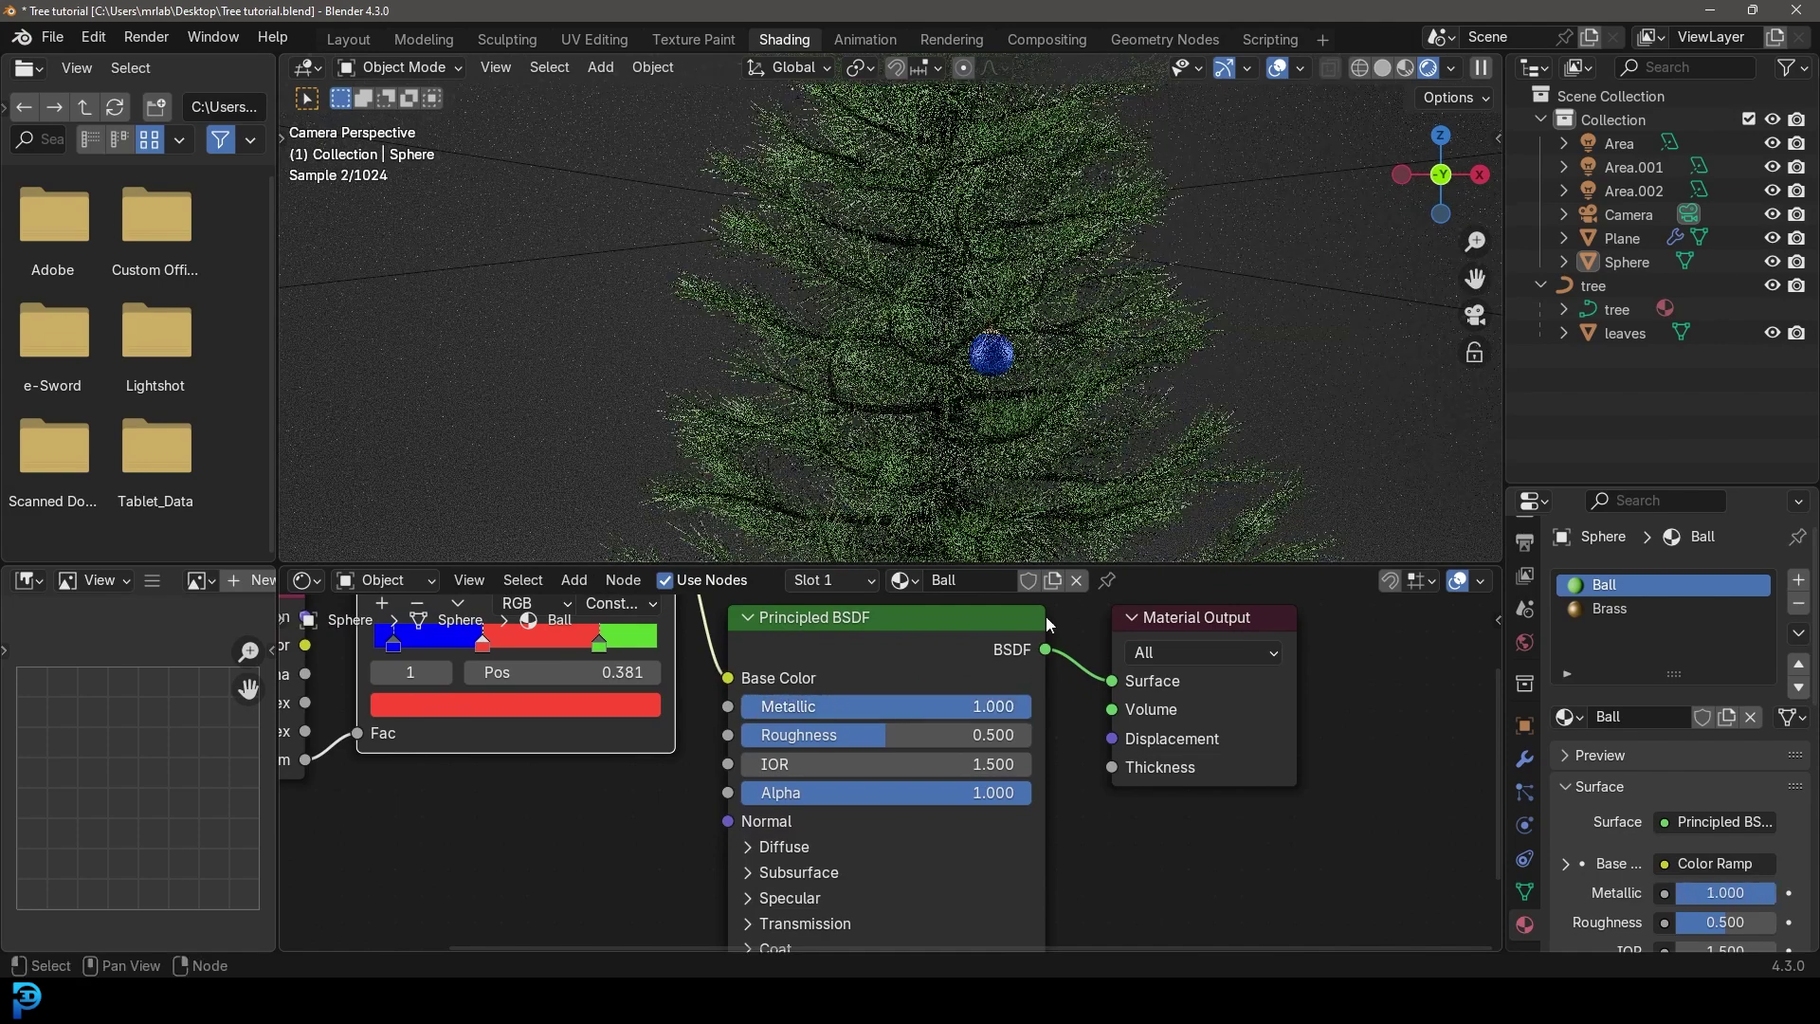
{"action": "left_click_drag", "start_coordinate": [908, 737], "coordinate": [846, 738]}
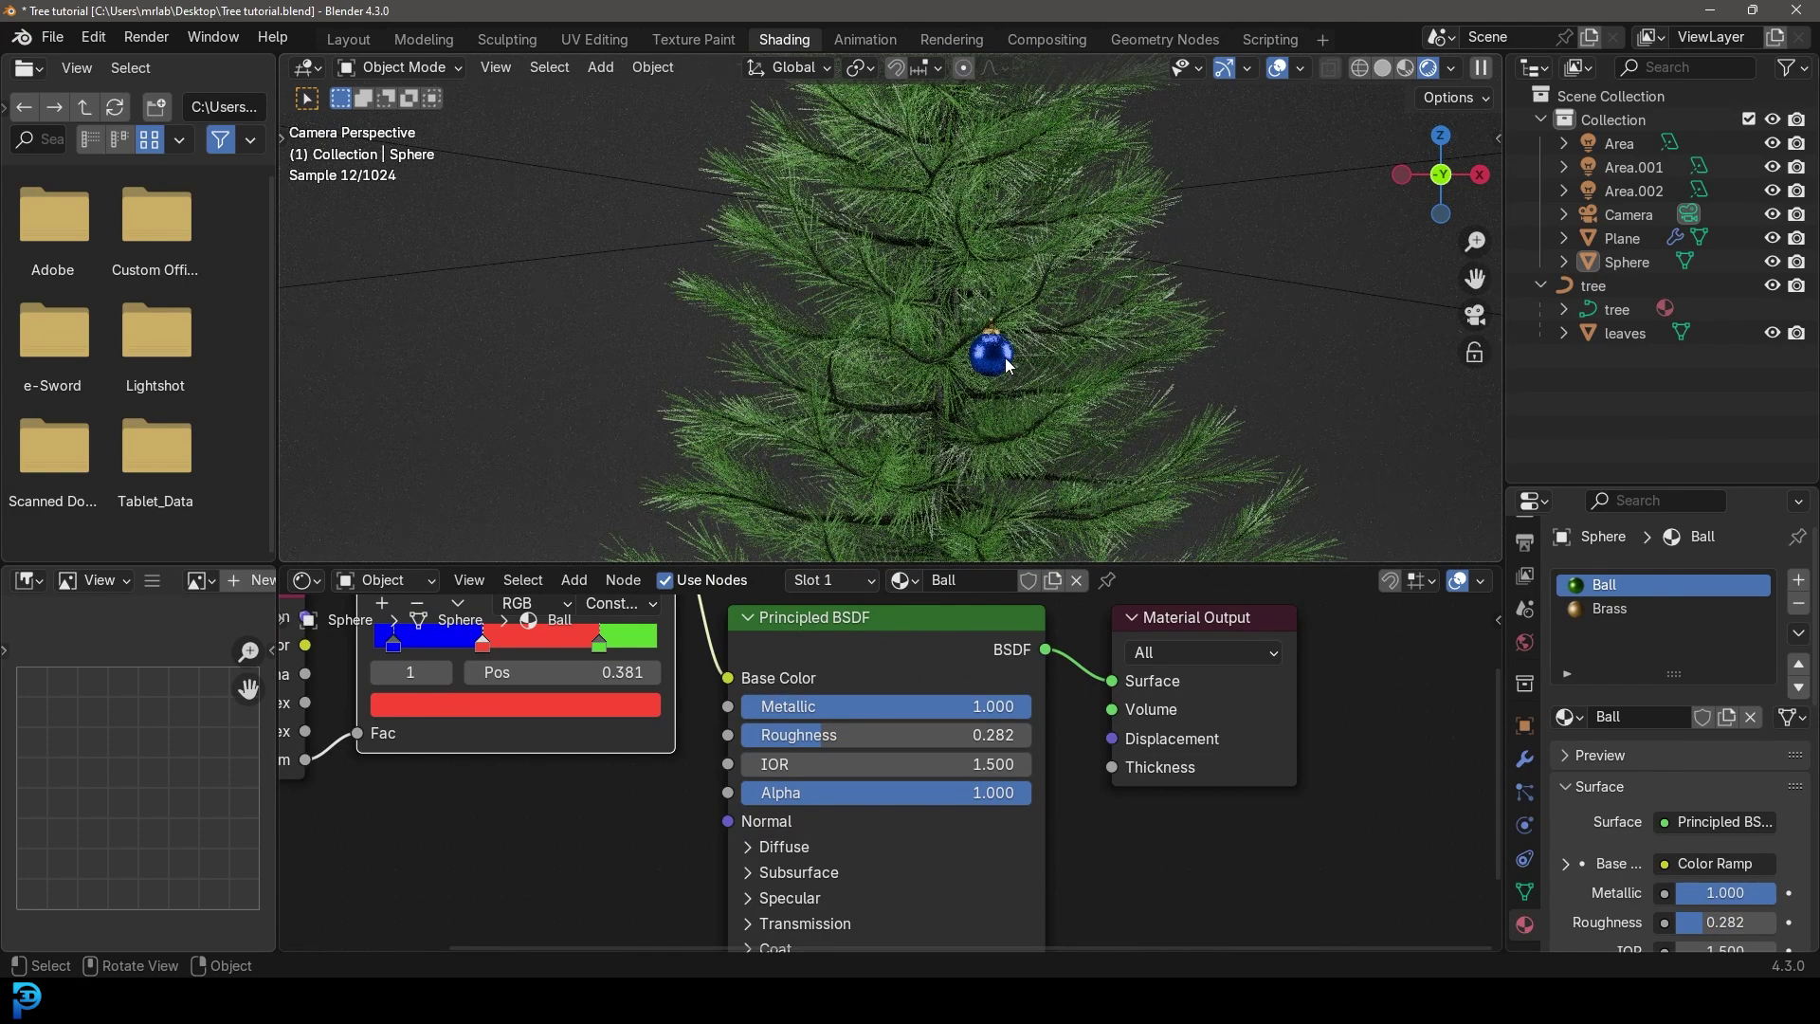
Show the viewport in solid shading, enlarge the bauble slightly and reposition it beneath its branch
{"action": "key", "text": "z"}
{"action": "left_click", "coordinate": [1151, 357]}
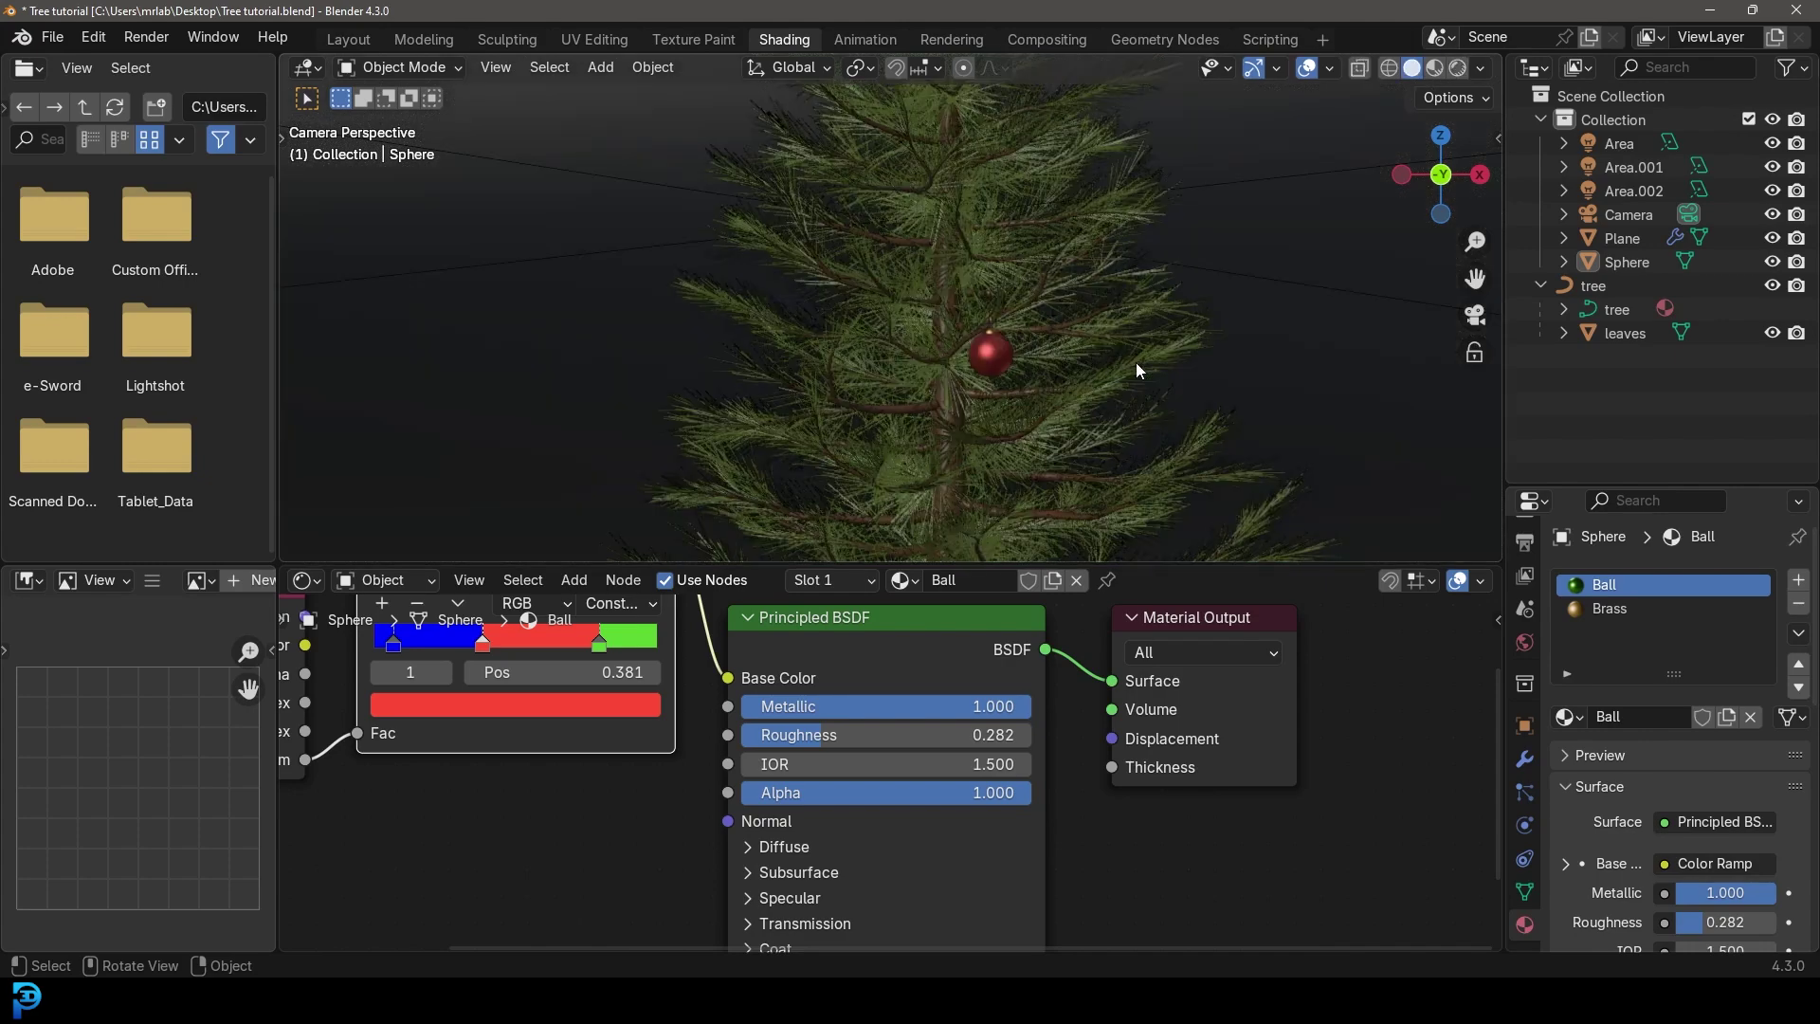
{"action": "middle_click_drag", "start_coordinate": [1087, 389], "coordinate": [967, 404], "text": "shift"}
{"action": "scroll", "coordinate": [965, 404], "scroll_direction": "up", "scroll_amount": 3}
{"action": "left_click", "coordinate": [875, 394]}
{"action": "scroll", "coordinate": [970, 431], "scroll_direction": "up", "scroll_amount": 2}
{"action": "key", "text": "s"}
{"action": "left_click", "coordinate": [986, 450]}
{"action": "key", "text": "g"}
{"action": "left_click", "coordinate": [1014, 459]}
{"action": "scroll", "coordinate": [980, 395], "scroll_direction": "down", "scroll_amount": 3}
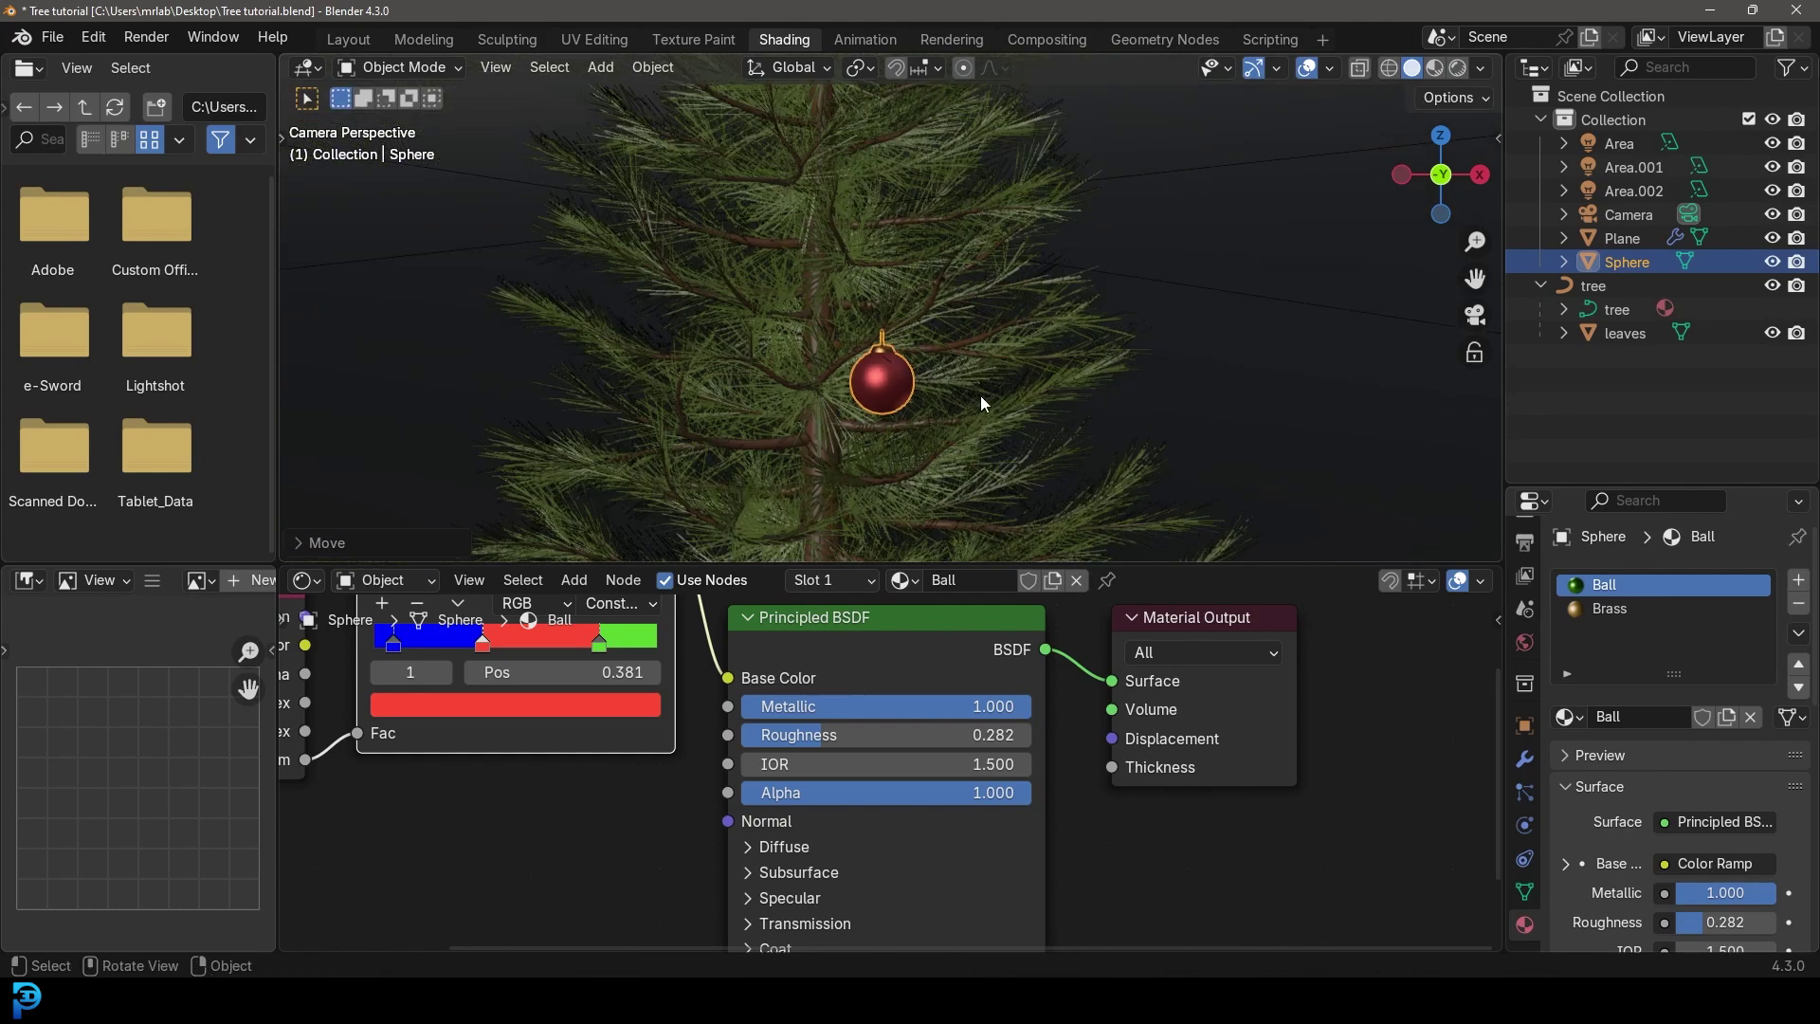
Return to the Layout workspace and show the whole scene in solid shading outside the camera view
{"action": "scroll", "coordinate": [904, 272], "scroll_direction": "down", "scroll_amount": 2}
{"action": "middle_click_drag", "start_coordinate": [981, 305], "coordinate": [859, 334]}
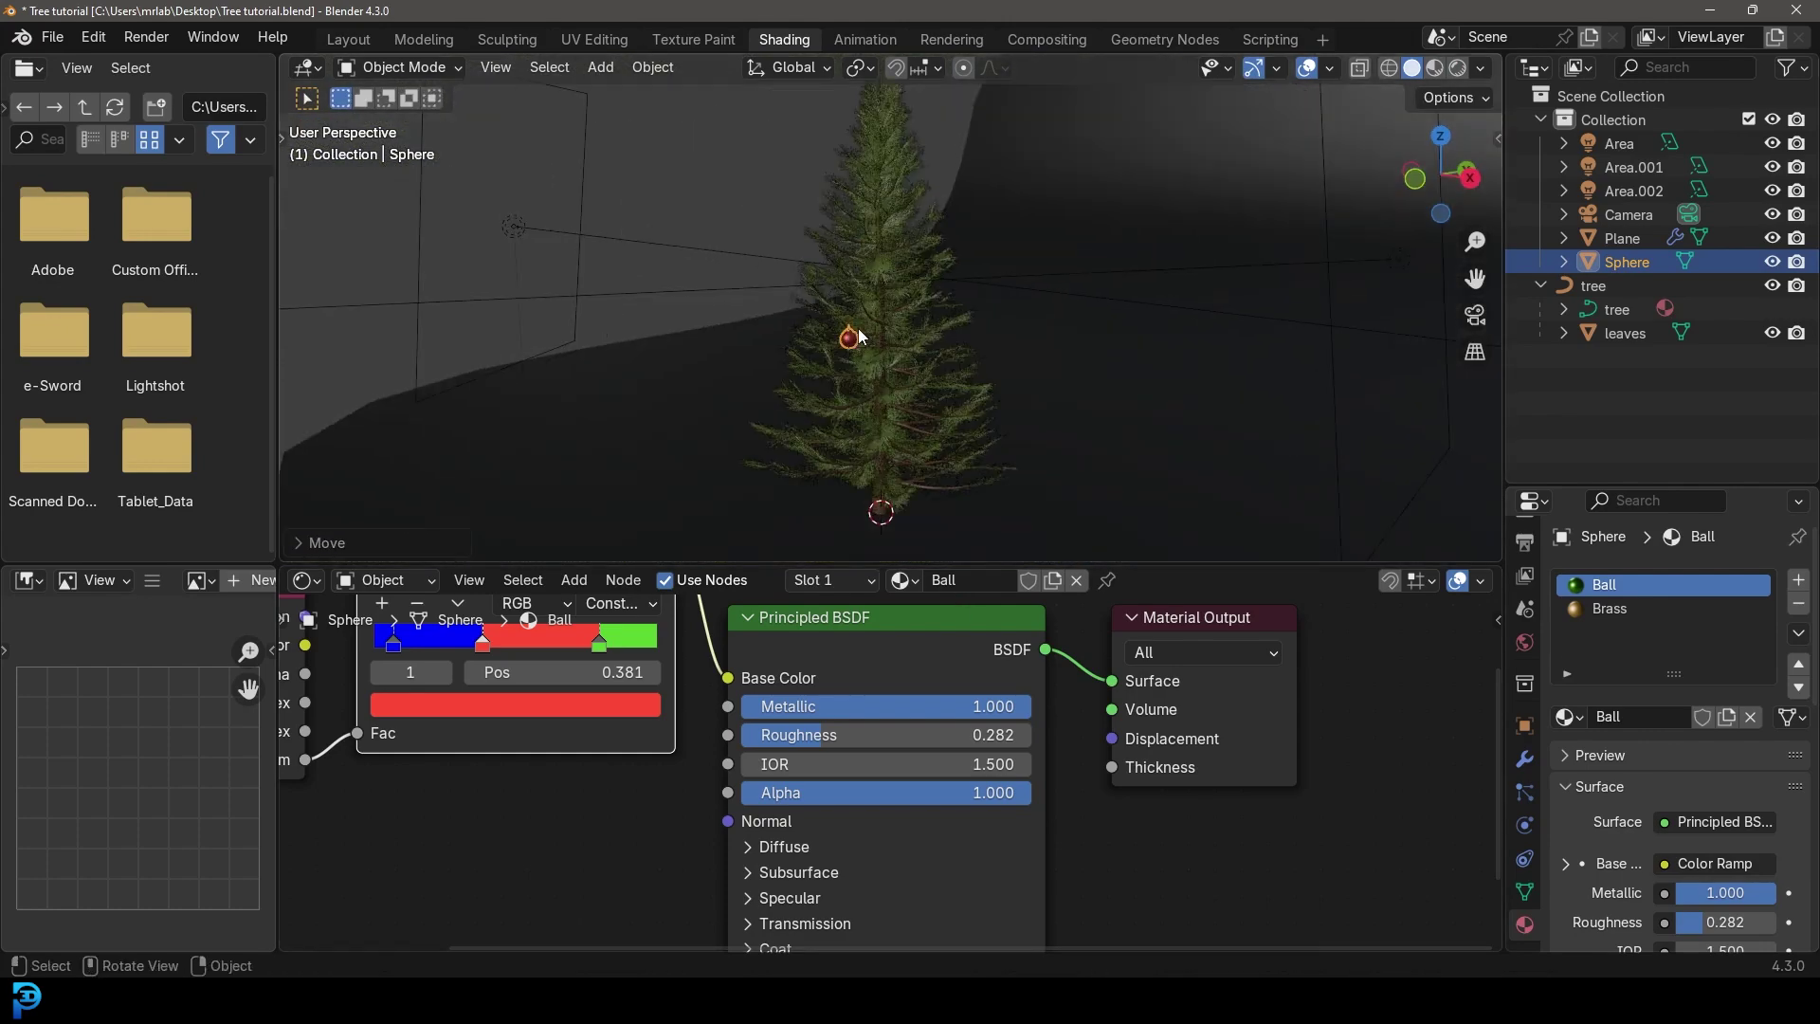
{"action": "left_click", "coordinate": [353, 39]}
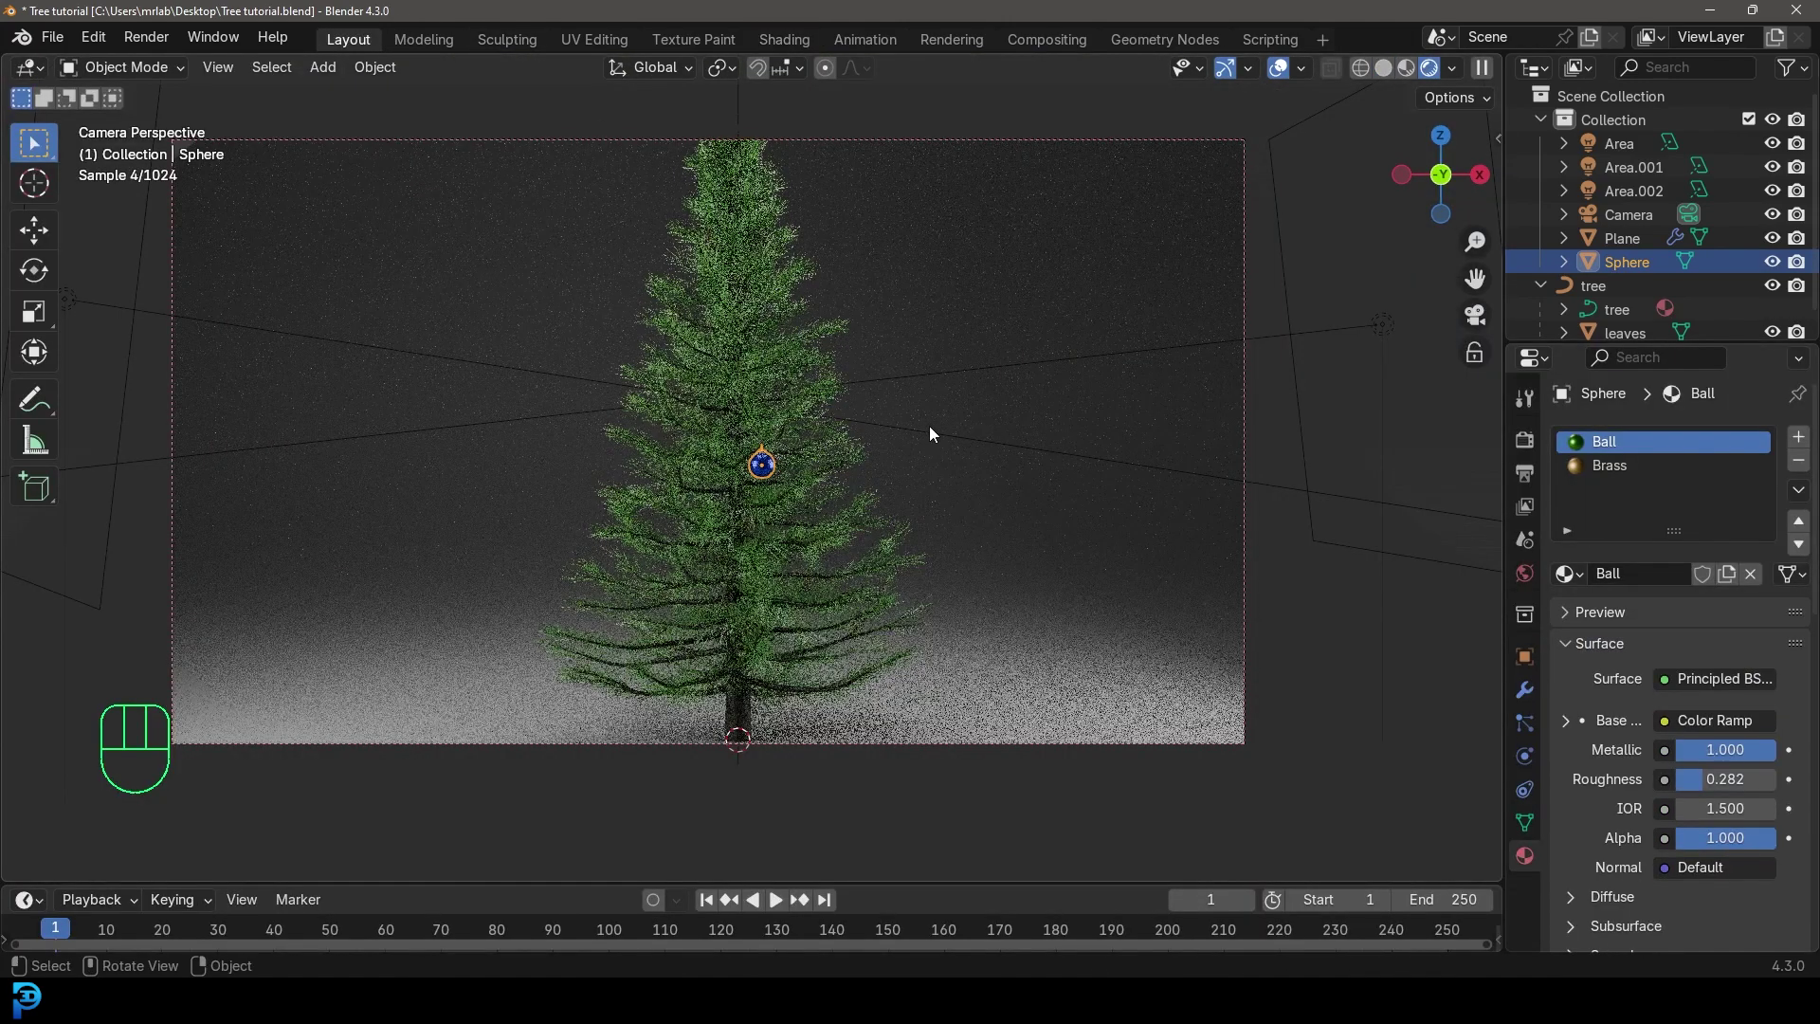
{"action": "key", "text": "z"}
{"action": "left_click", "coordinate": [1134, 431]}
{"action": "scroll", "coordinate": [1164, 418], "scroll_direction": "down", "scroll_amount": 4}
{"action": "middle_click_drag", "start_coordinate": [1164, 418], "coordinate": [1030, 498]}
{"action": "scroll", "coordinate": [1029, 497], "scroll_direction": "down", "scroll_amount": 4}
Move the three area lights, the backdrop plane and the camera into a new collection named Stage
{"action": "left_click_drag", "start_coordinate": [1128, 623], "coordinate": [741, 393]}
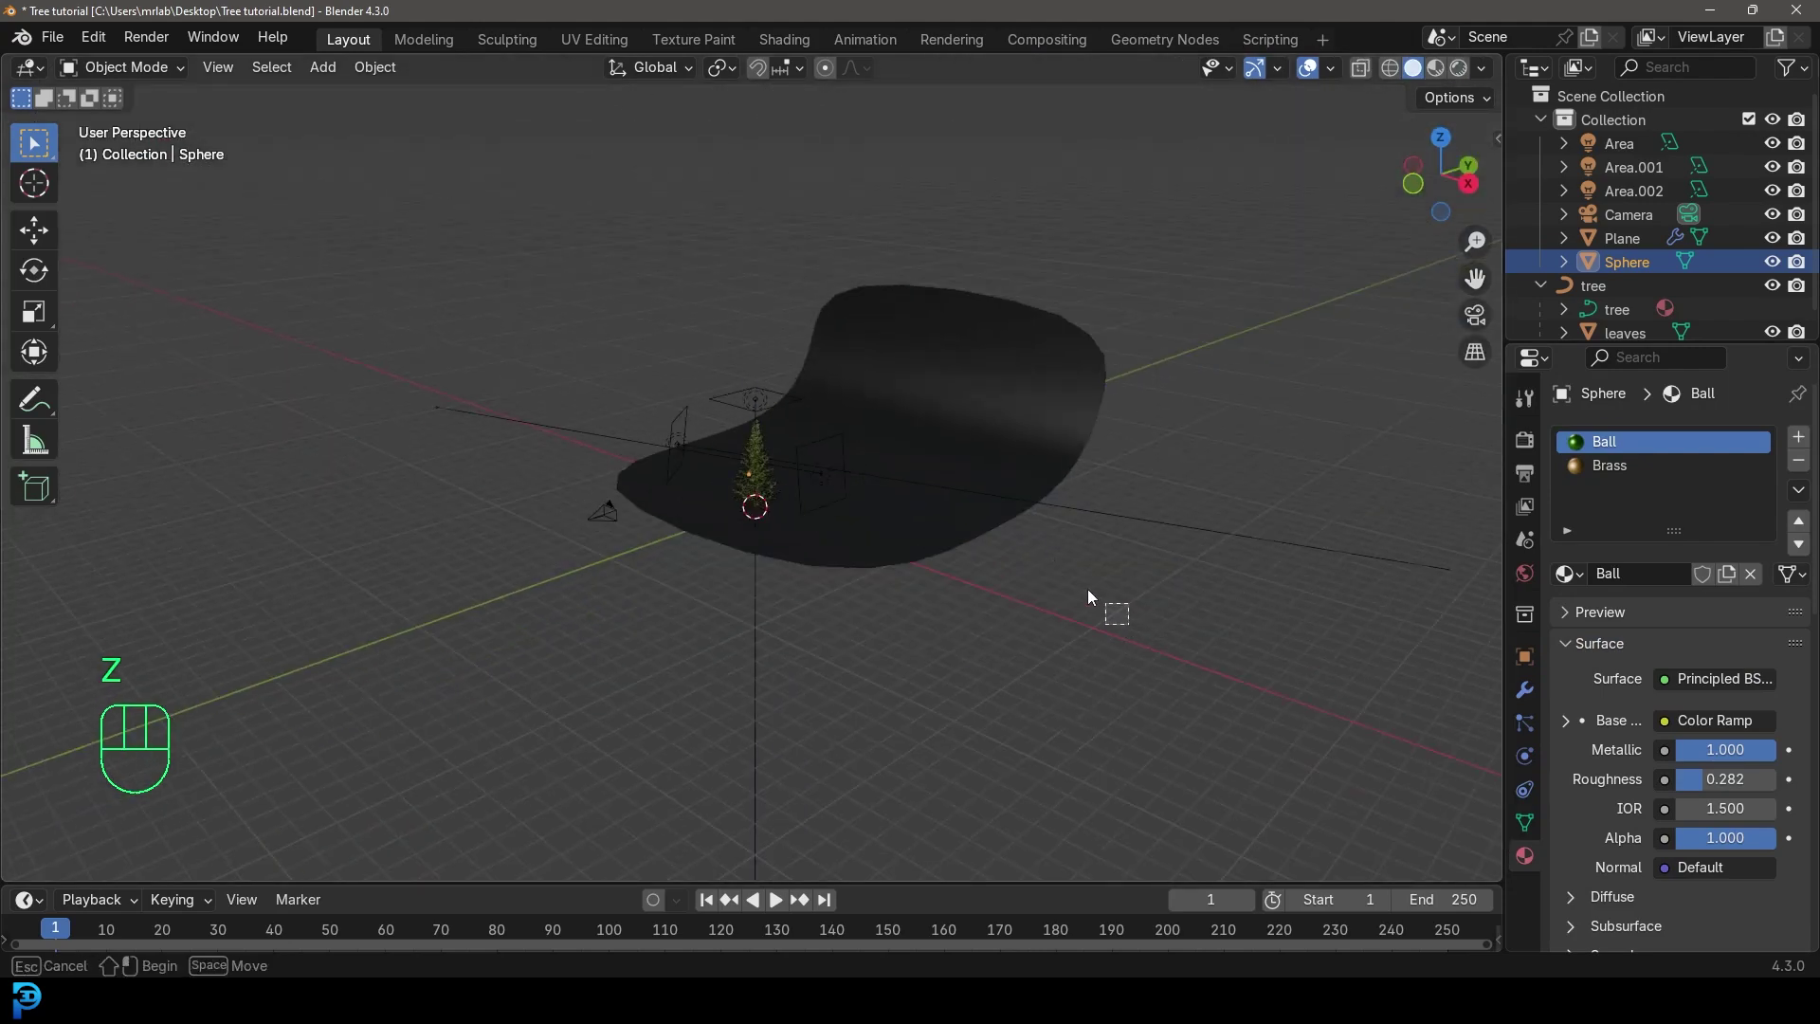
{"action": "left_click", "coordinate": [742, 390], "text": "shift"}
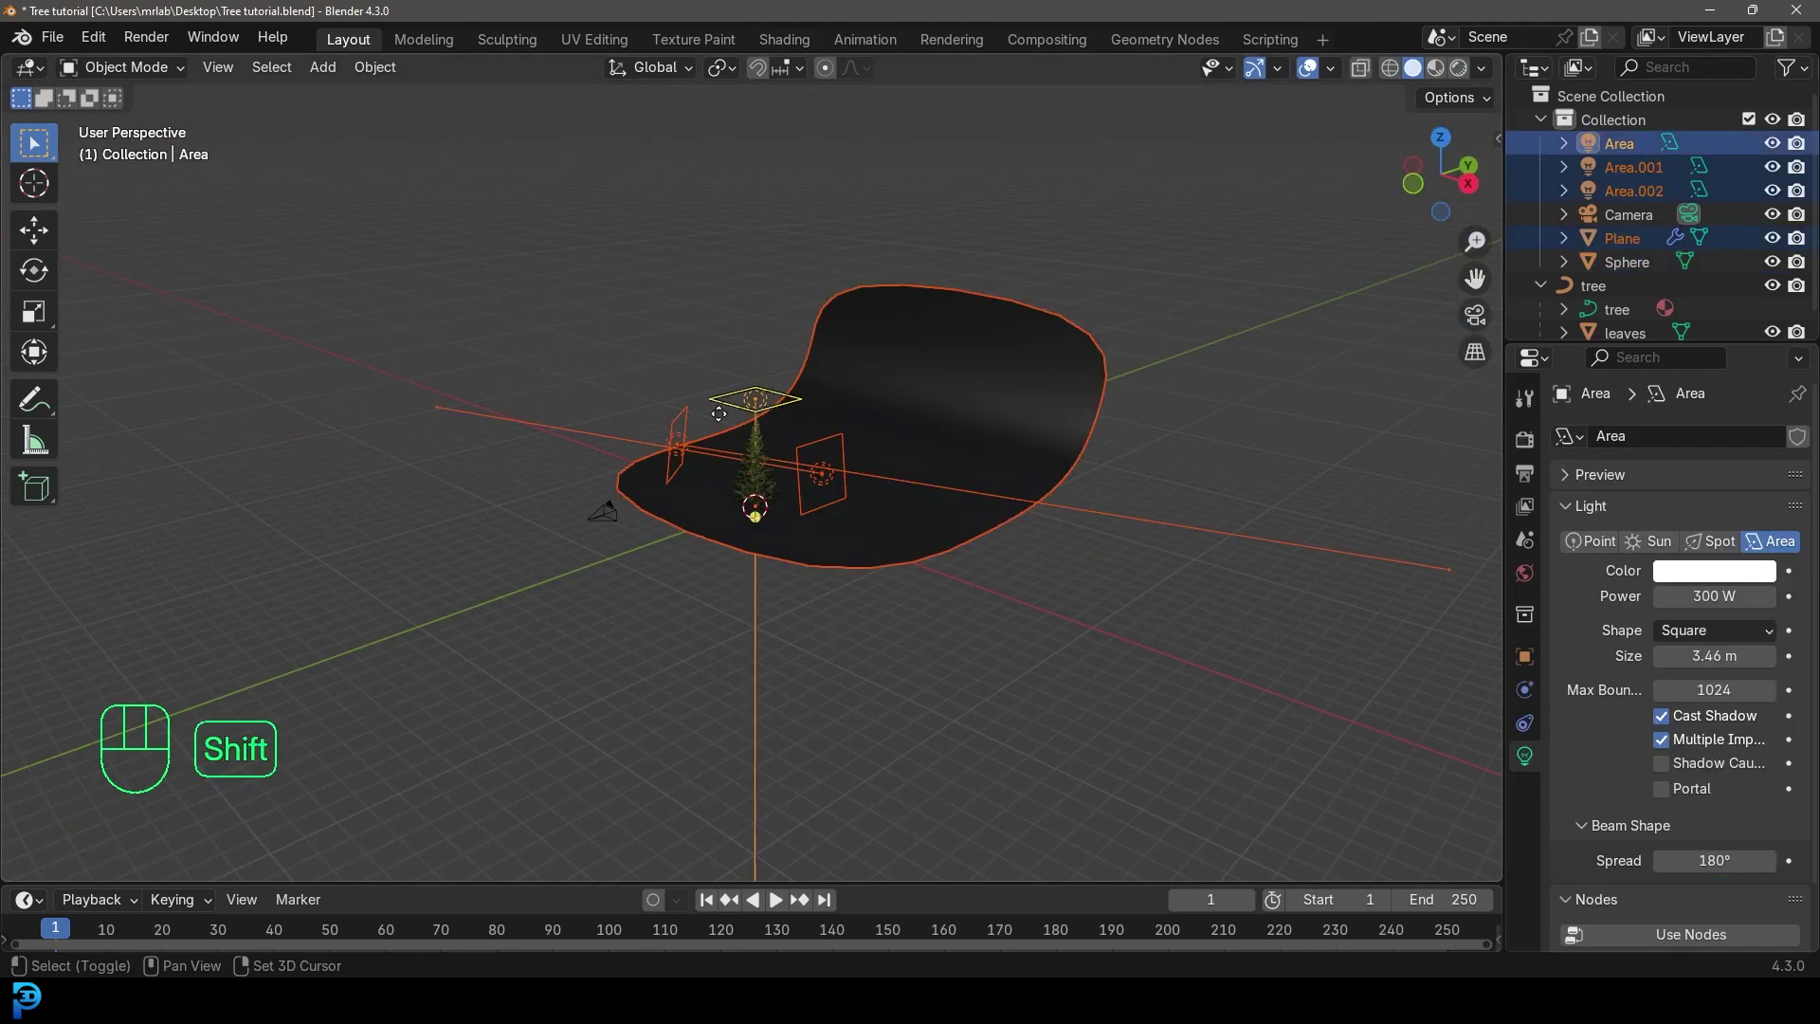
{"action": "left_click", "coordinate": [605, 514], "text": "shift"}
{"action": "scroll", "coordinate": [929, 451], "scroll_direction": "up", "scroll_amount": 4}
{"action": "middle_click_drag", "start_coordinate": [663, 487], "coordinate": [646, 489]}
{"action": "scroll", "coordinate": [569, 503], "scroll_direction": "down", "scroll_amount": 2}
{"action": "key", "text": "g"}
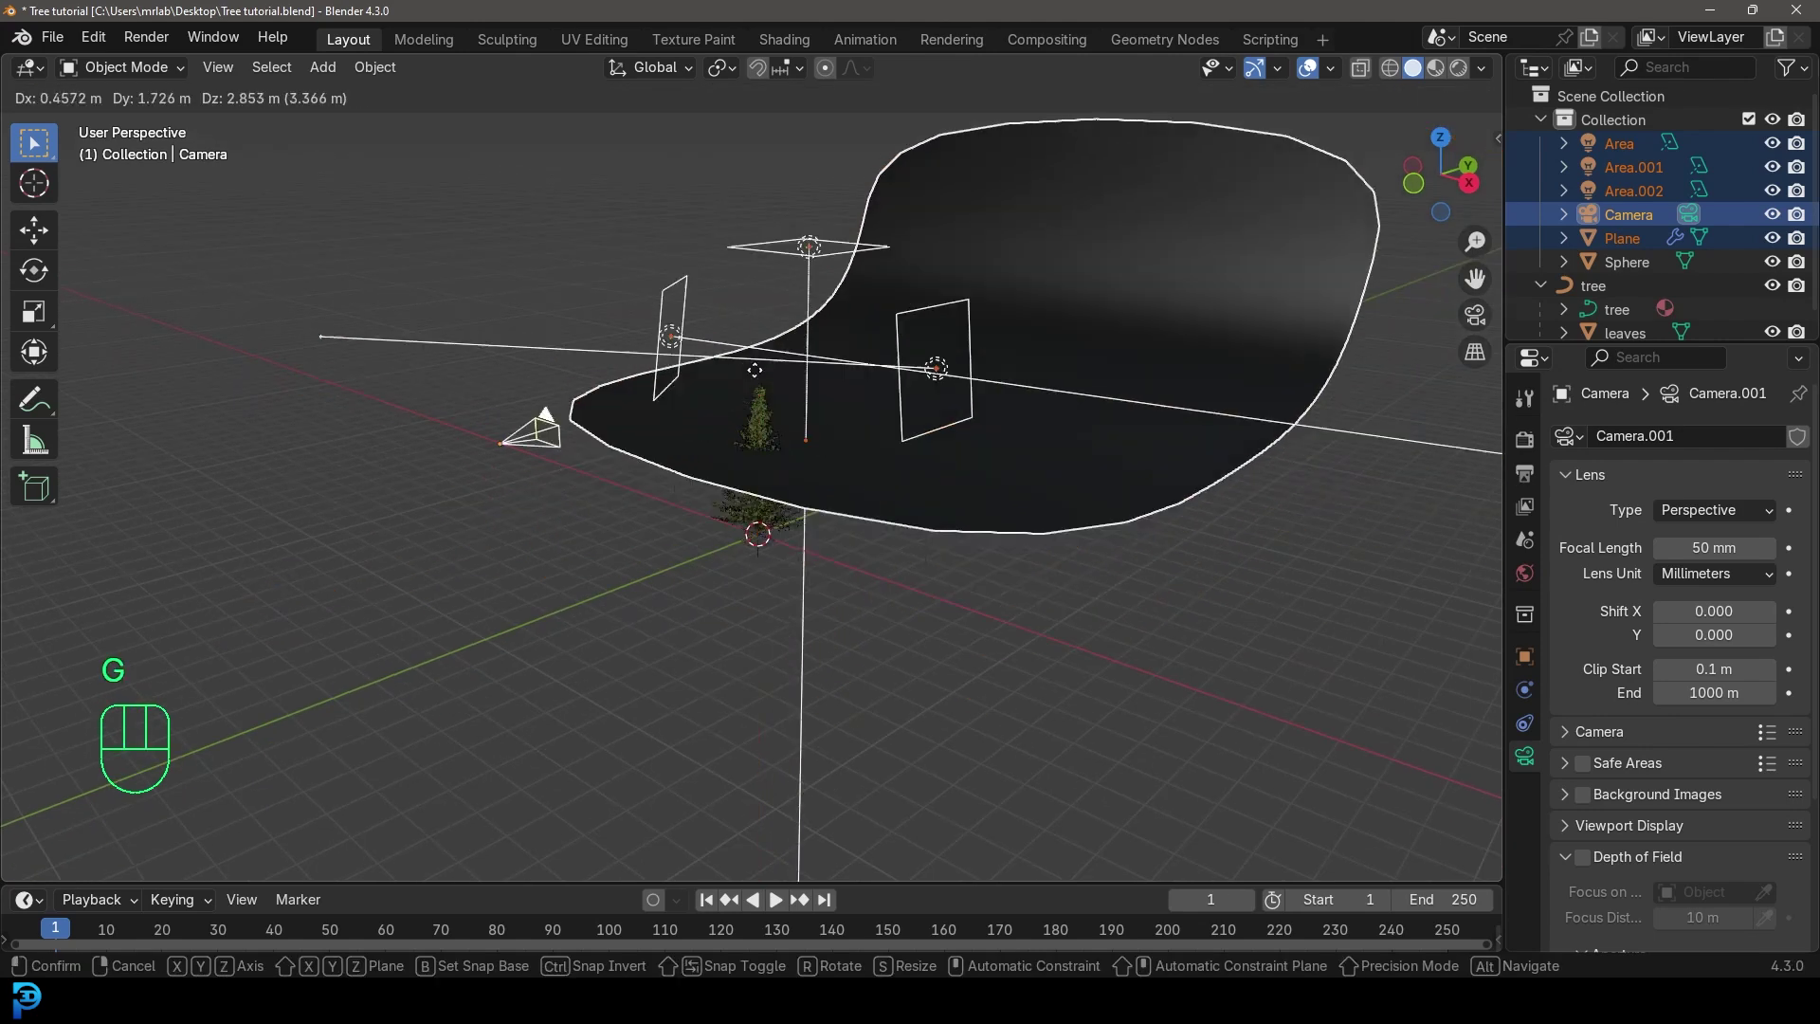
{"action": "right_click", "coordinate": [718, 341]}
{"action": "scroll", "coordinate": [725, 361], "scroll_direction": "up", "scroll_amount": 3}
{"action": "key", "text": "m"}
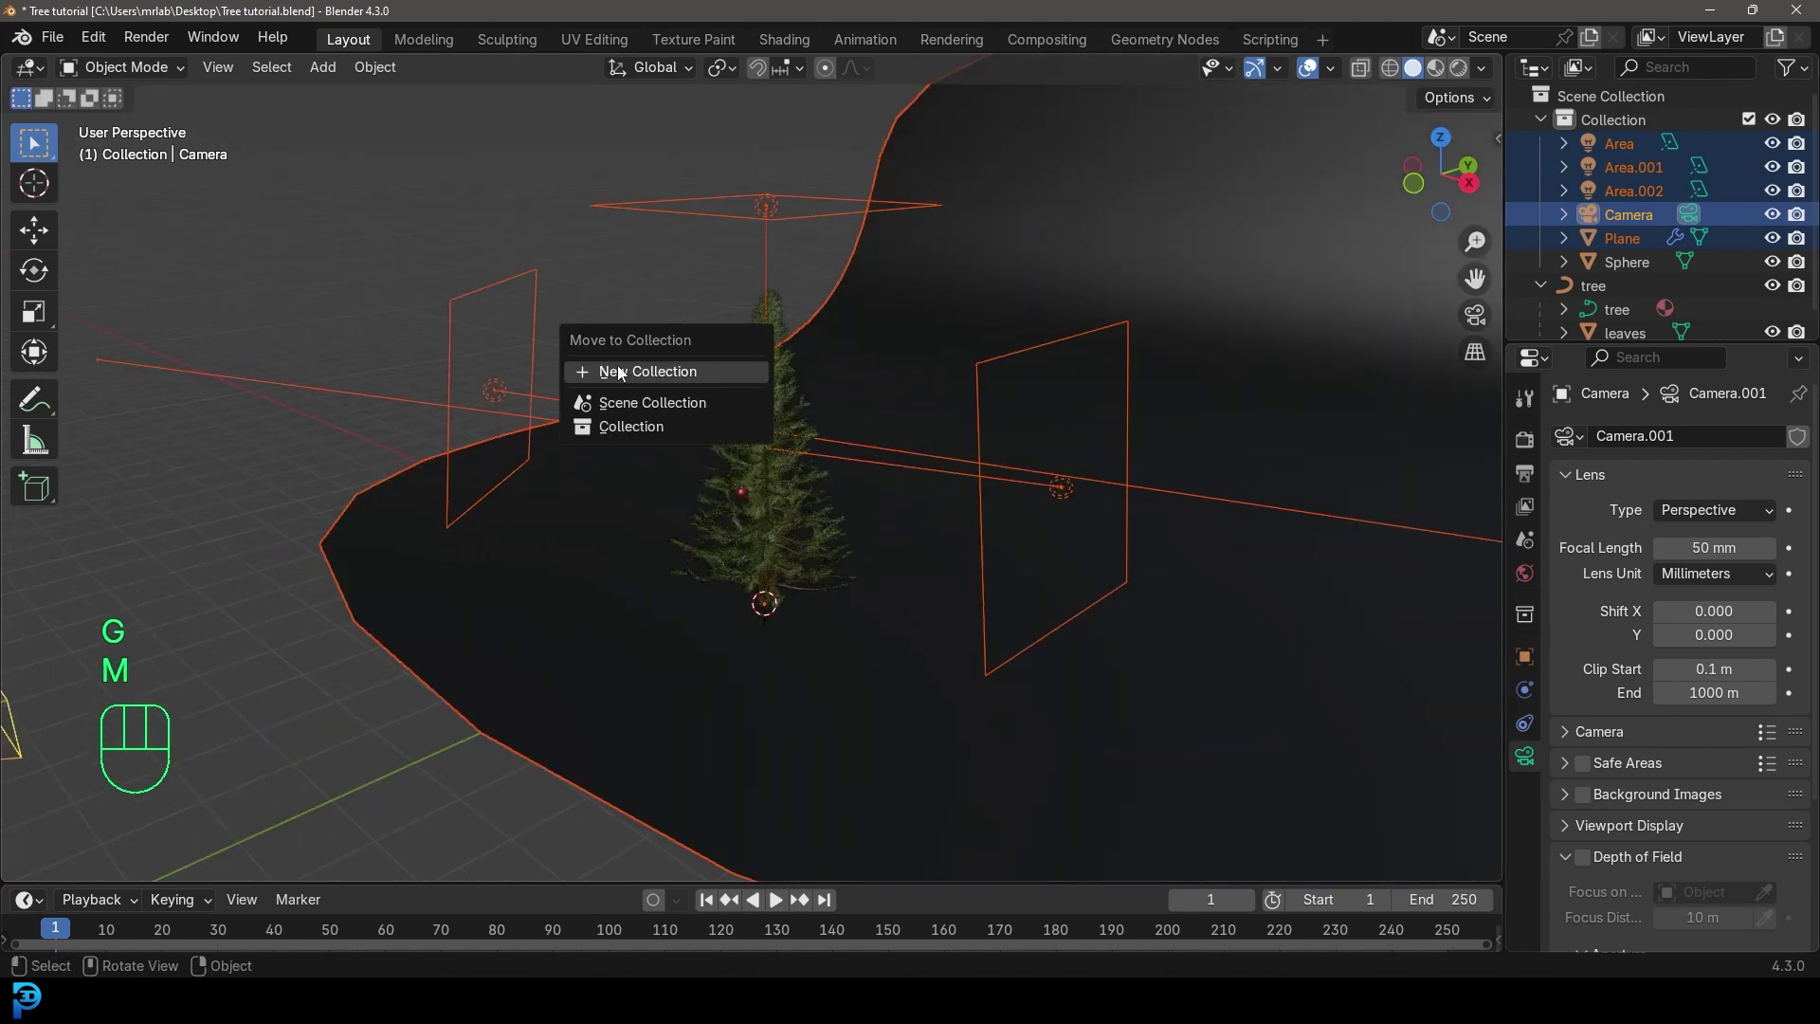
{"action": "left_click", "coordinate": [623, 371]}
{"action": "type", "text": "Sta"}
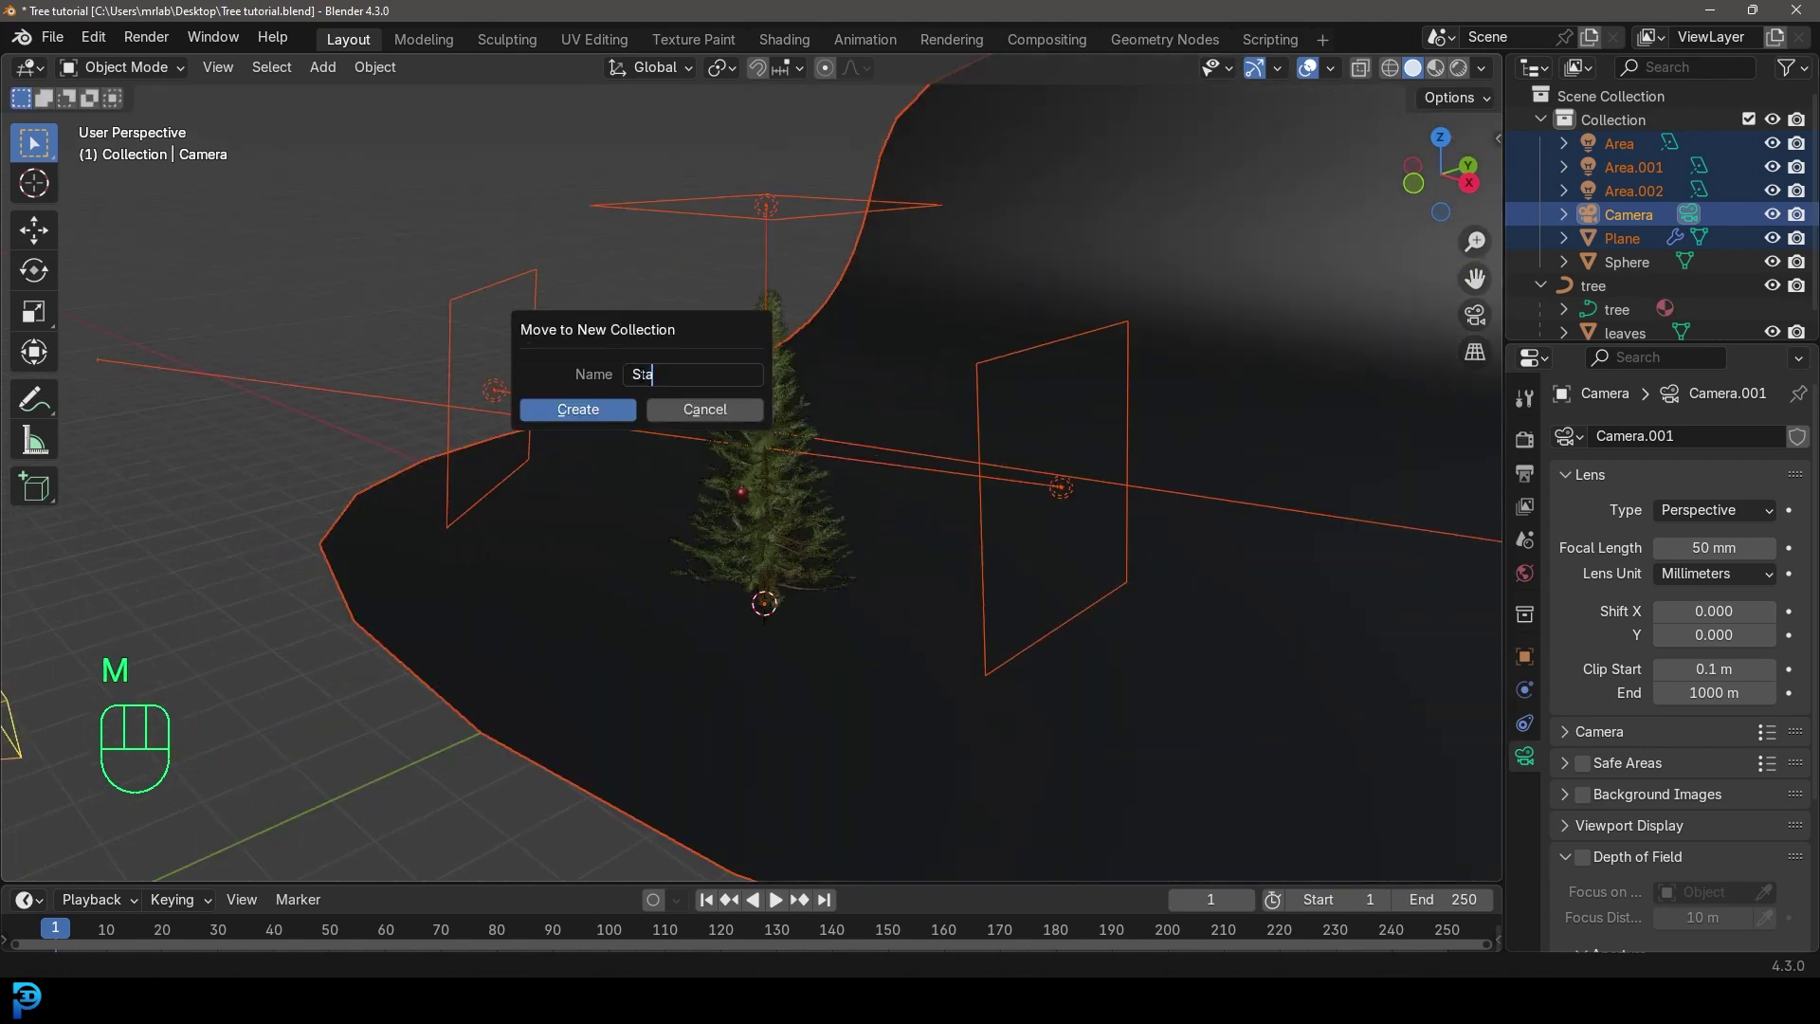
{"action": "type", "text": "ge"}
{"action": "key", "text": "Return"}
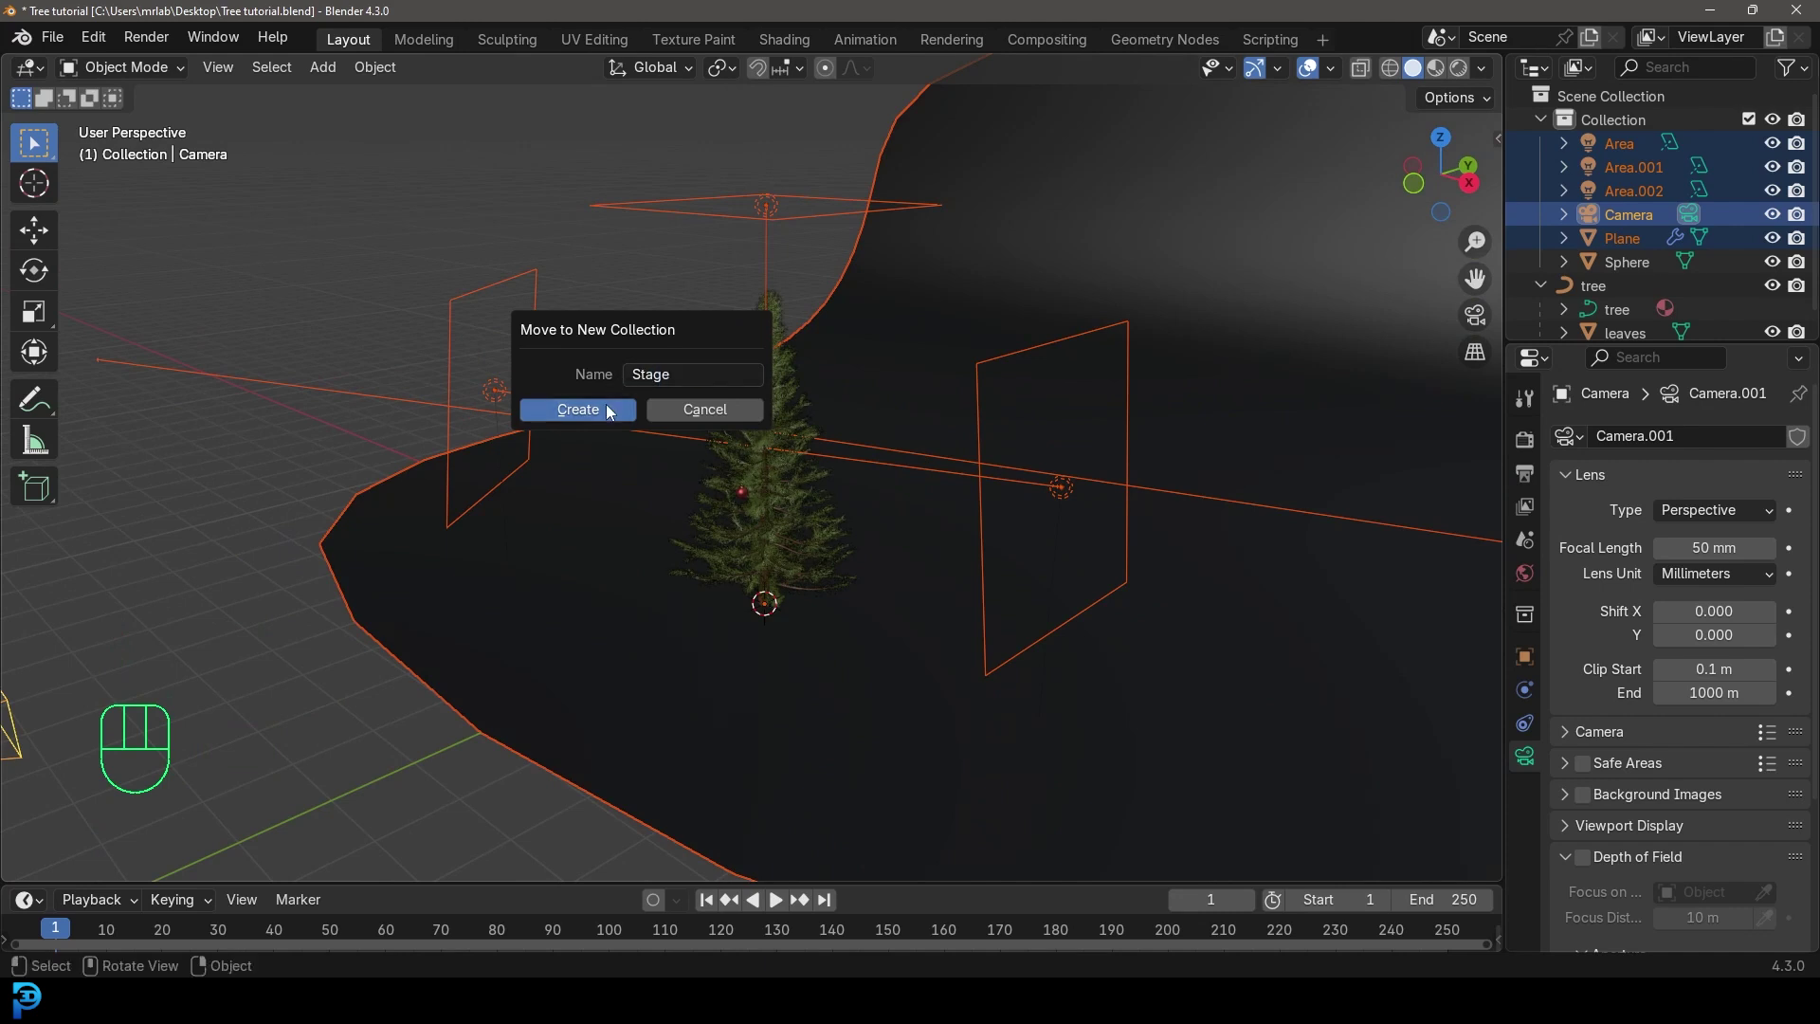
{"action": "left_click", "coordinate": [608, 410]}
Collapse the tree's hierarchy in the object list and hide the Stage collection in the viewport
{"action": "left_click", "coordinate": [1540, 167]}
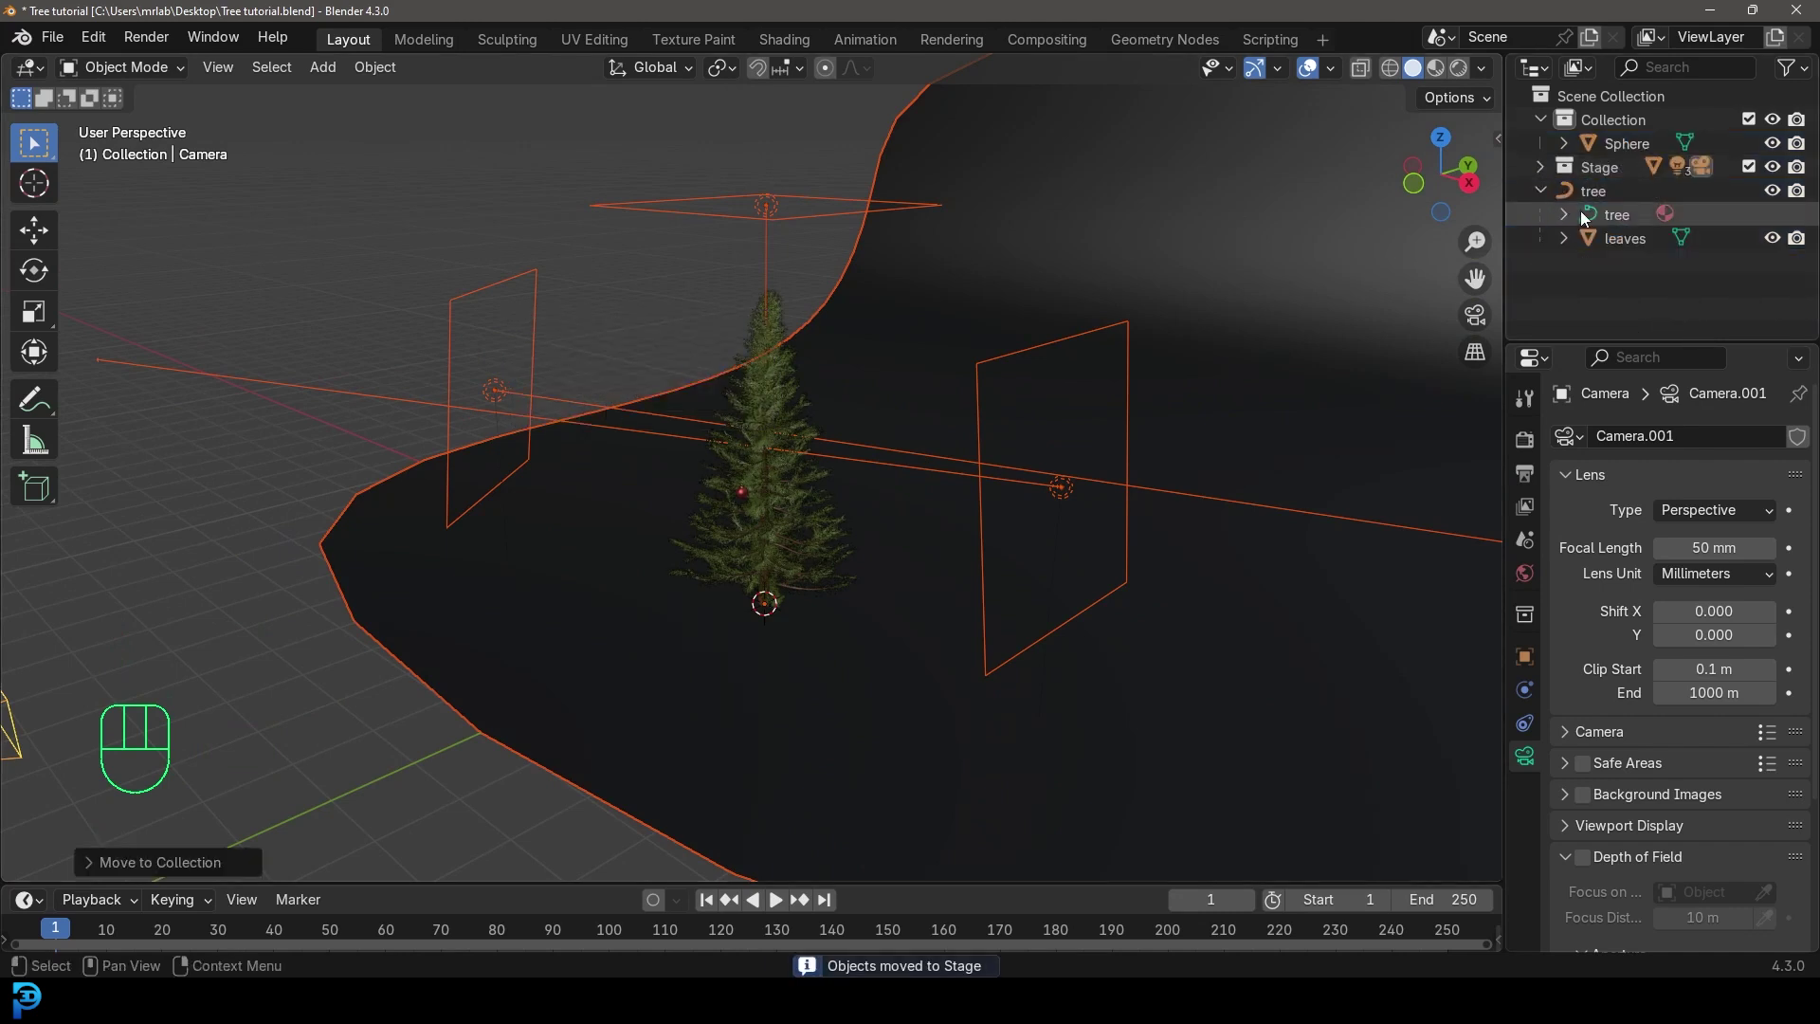
{"action": "left_click", "coordinate": [1541, 191]}
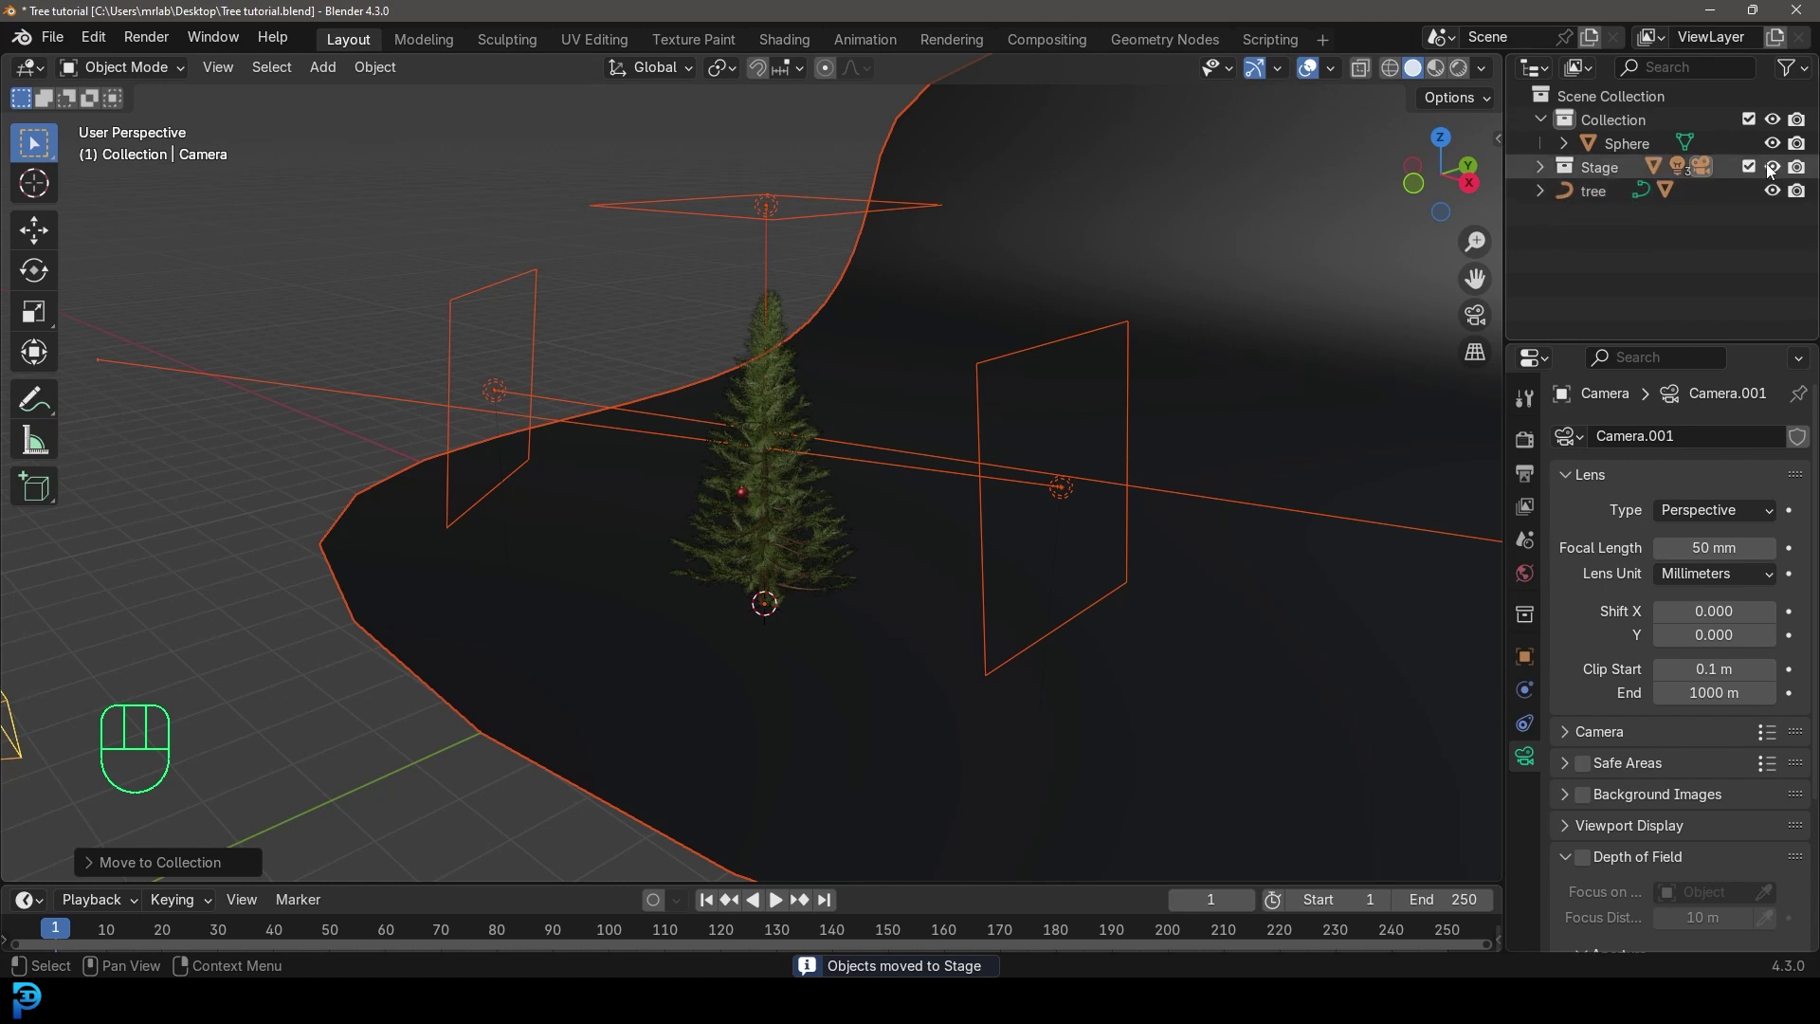
{"action": "left_click", "coordinate": [1773, 168]}
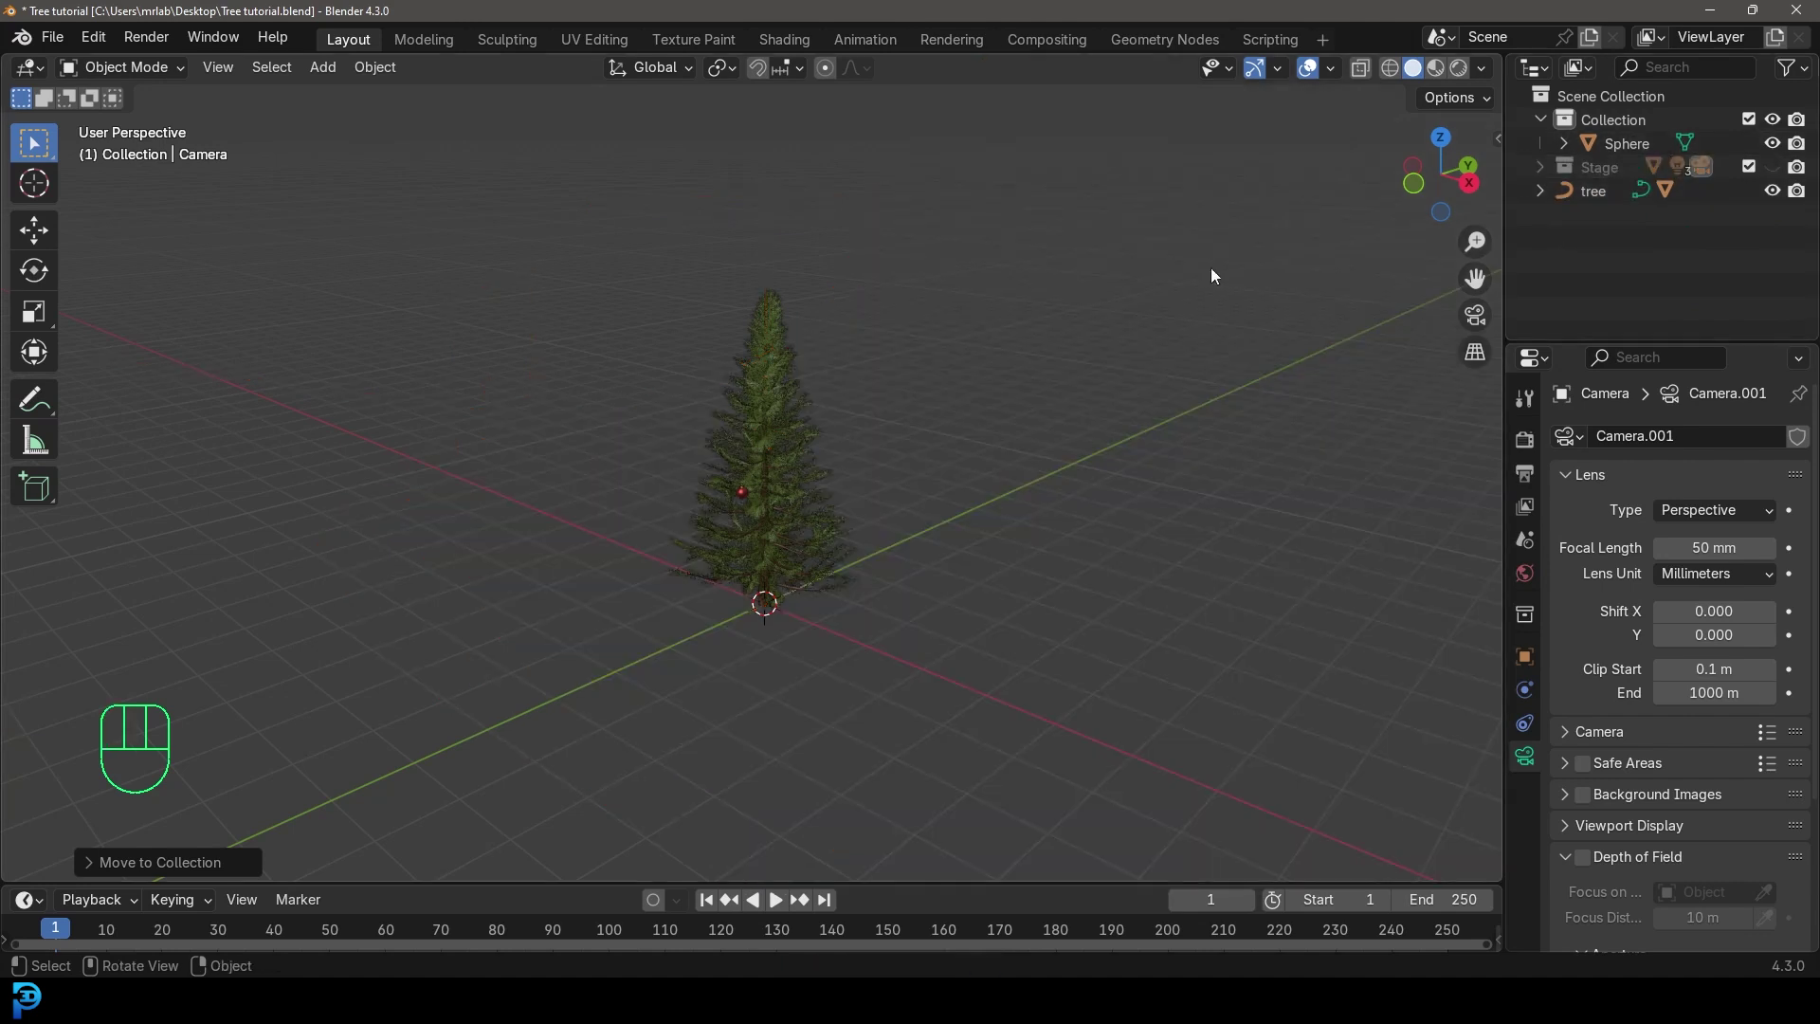
{"action": "scroll", "coordinate": [622, 521], "scroll_direction": "up", "scroll_amount": 3}
{"action": "scroll", "coordinate": [622, 521], "scroll_direction": "up", "scroll_amount": 2}
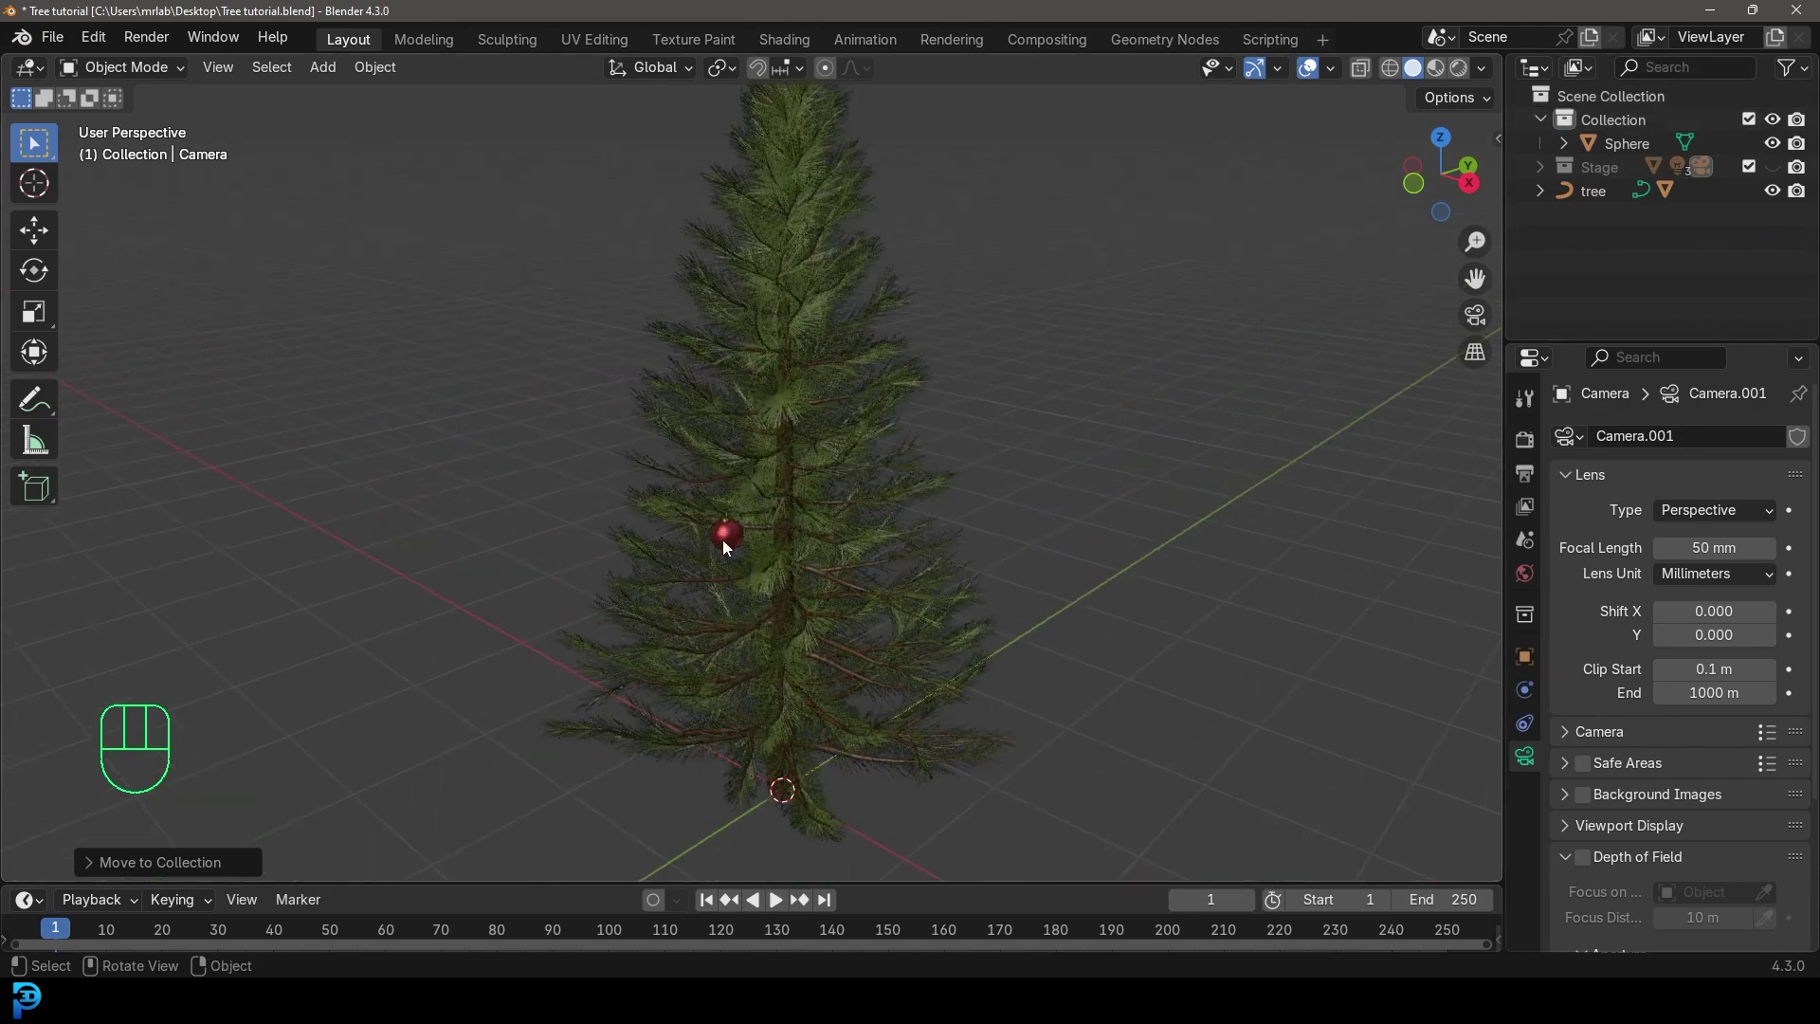
Move the red bauble into a new collection named Spheres and collapse that collection in the object list
{"action": "left_click", "coordinate": [729, 540]}
{"action": "middle_click_drag", "start_coordinate": [804, 522], "coordinate": [869, 470]}
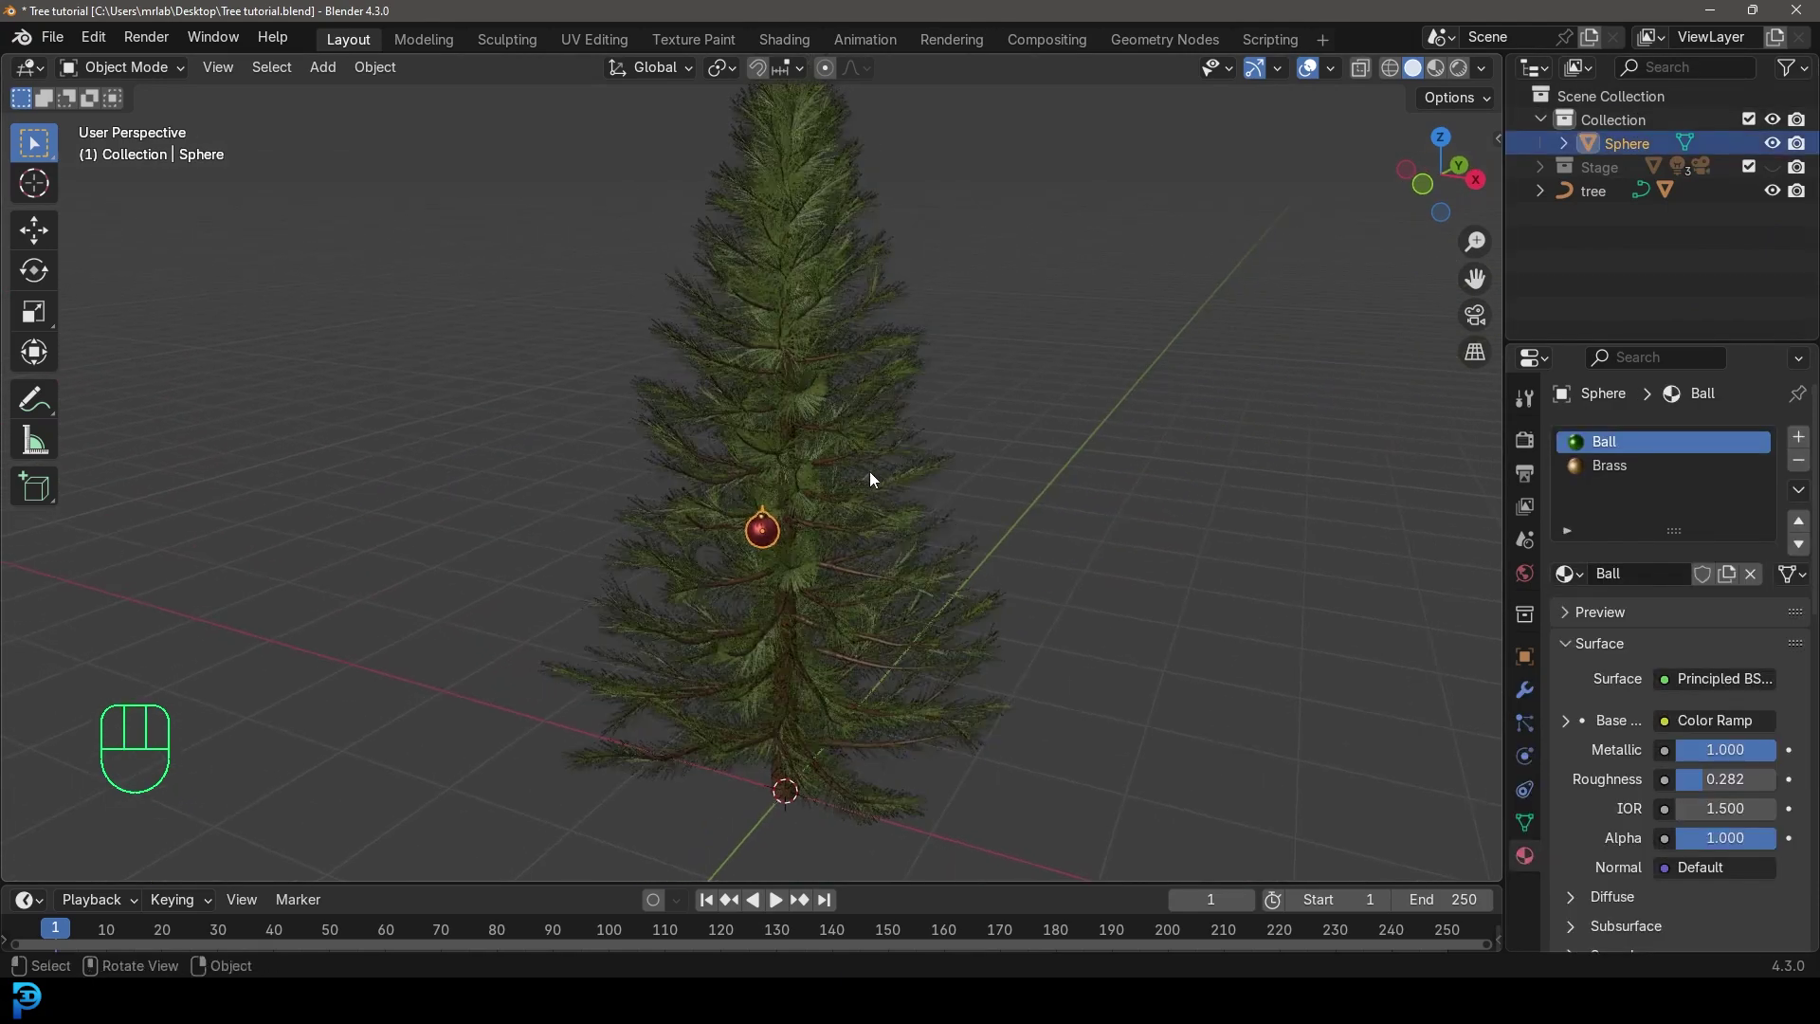
{"action": "key", "text": "m"}
{"action": "left_click", "coordinate": [861, 470]}
{"action": "type", "text": "Spheres"}
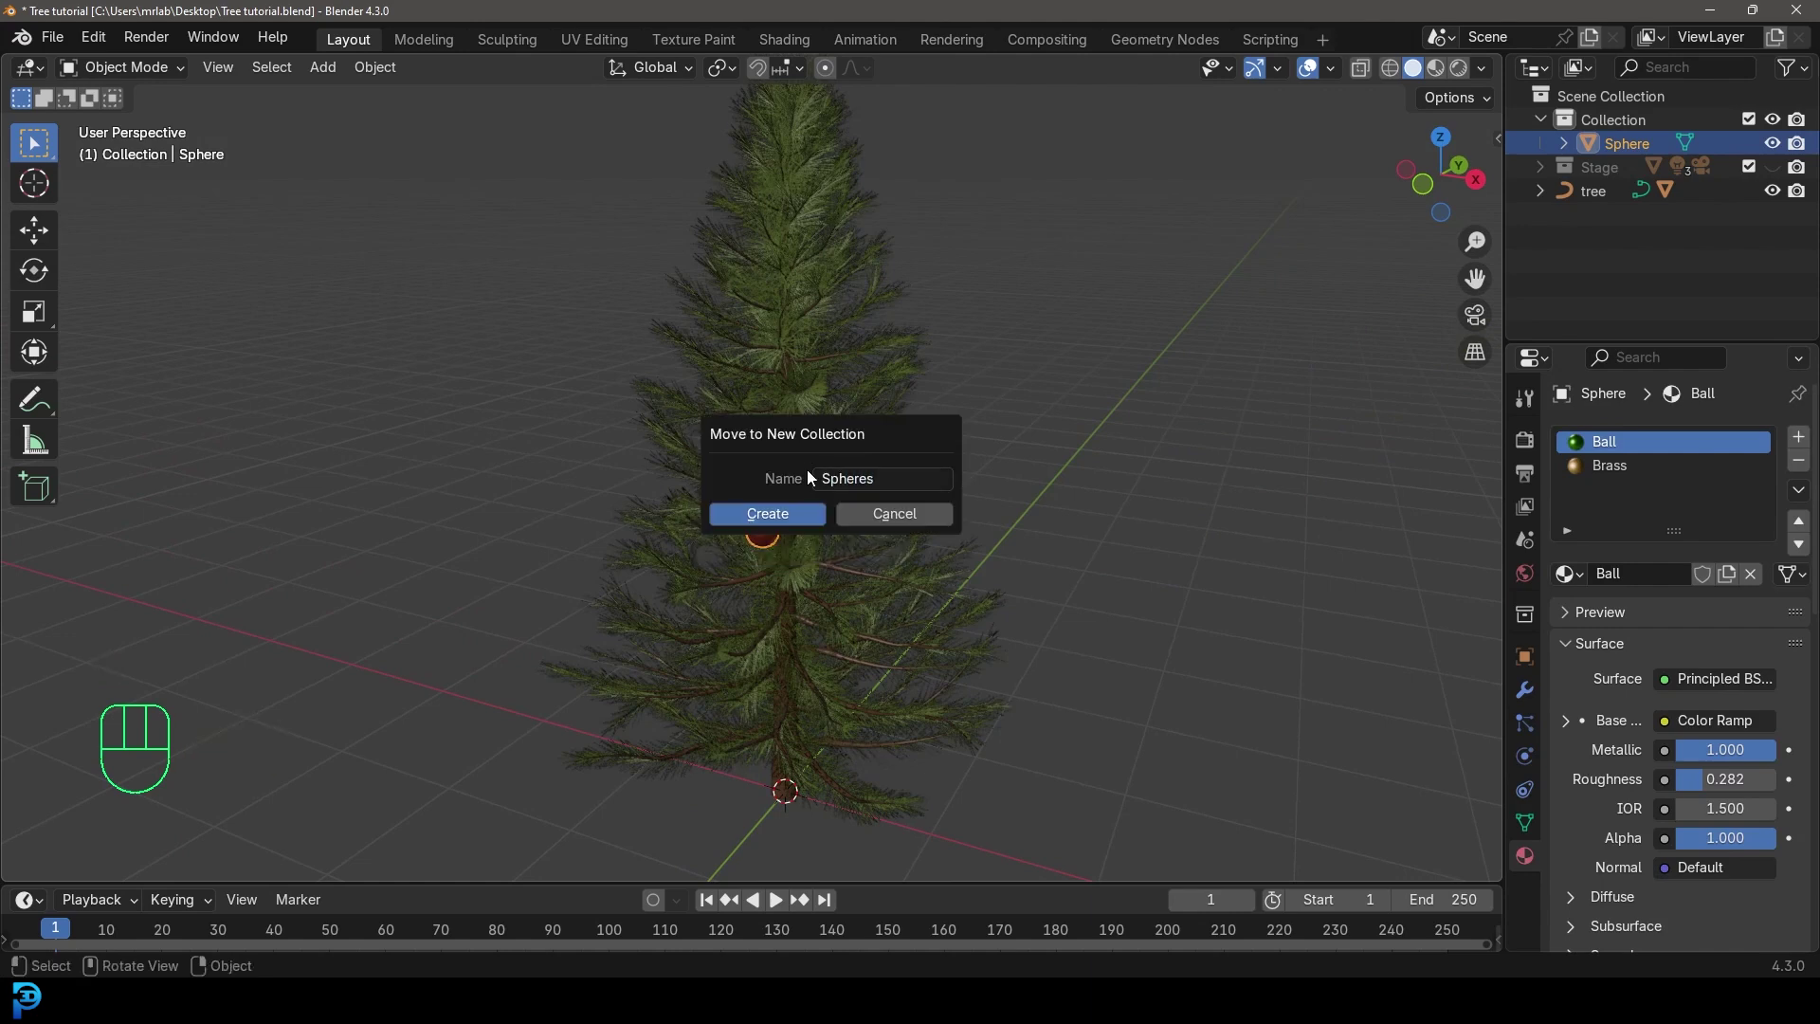
{"action": "left_click", "coordinate": [766, 512]}
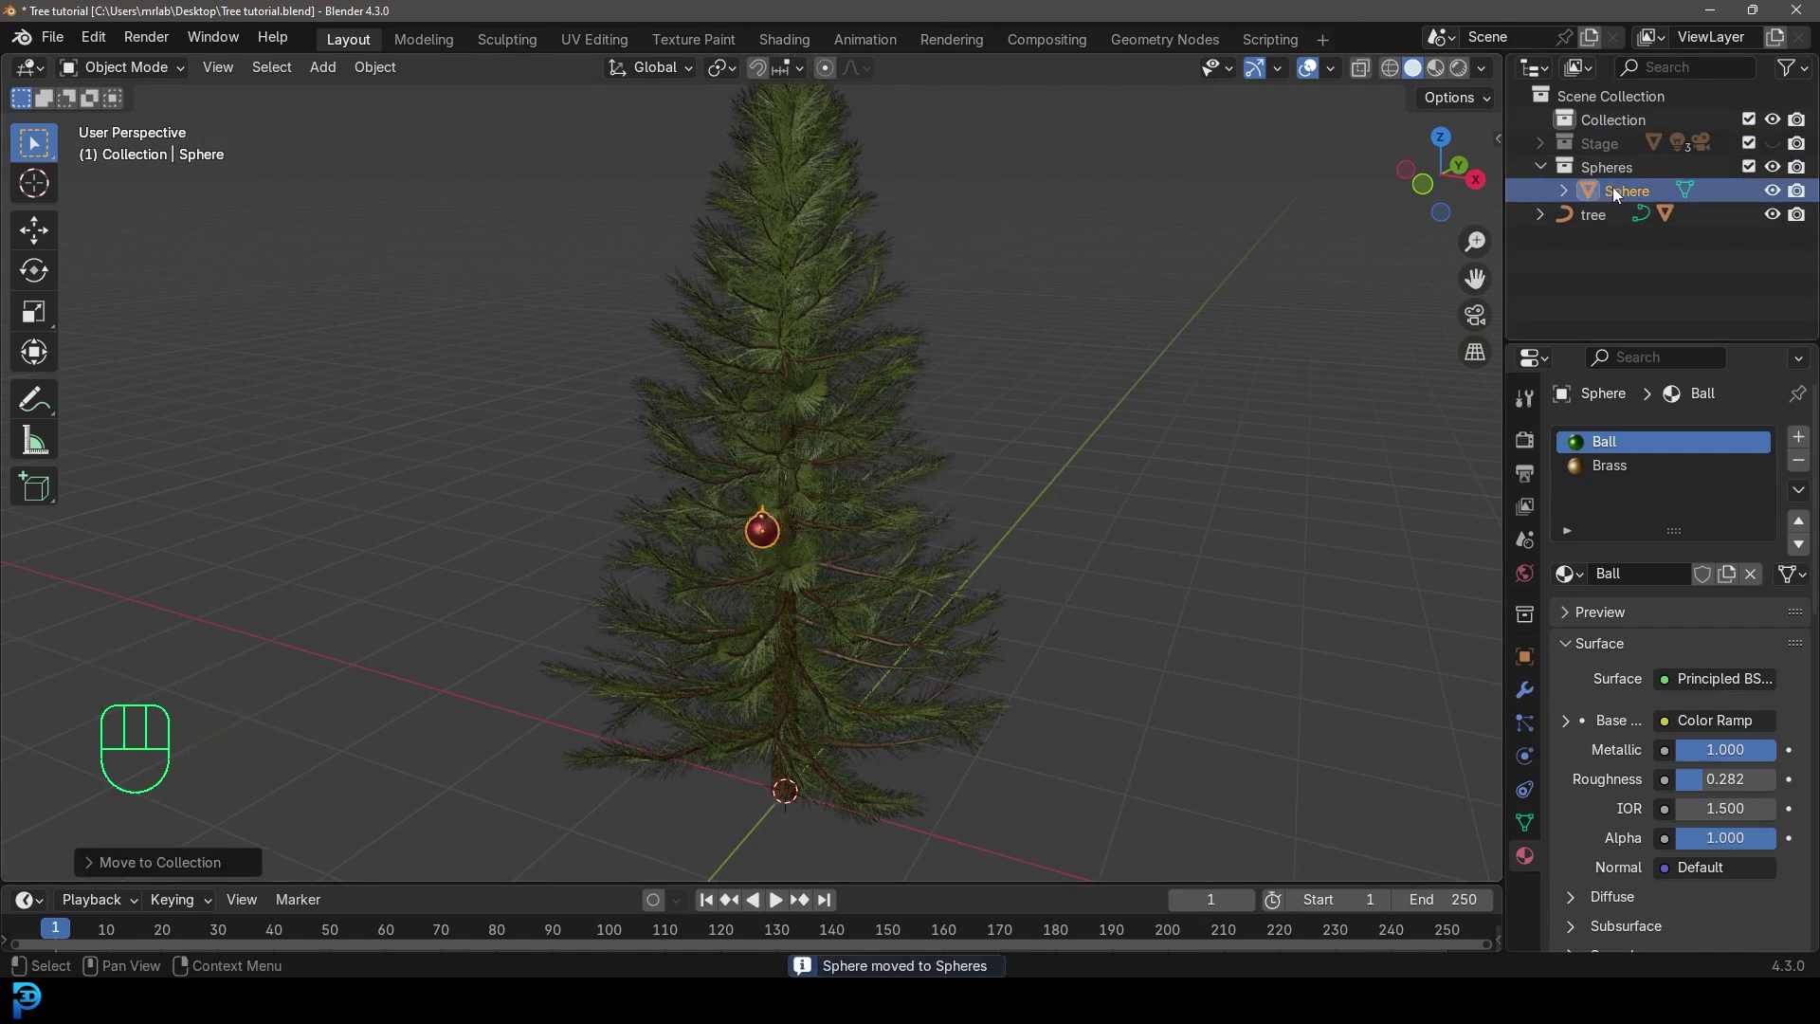
{"action": "left_click", "coordinate": [1539, 168]}
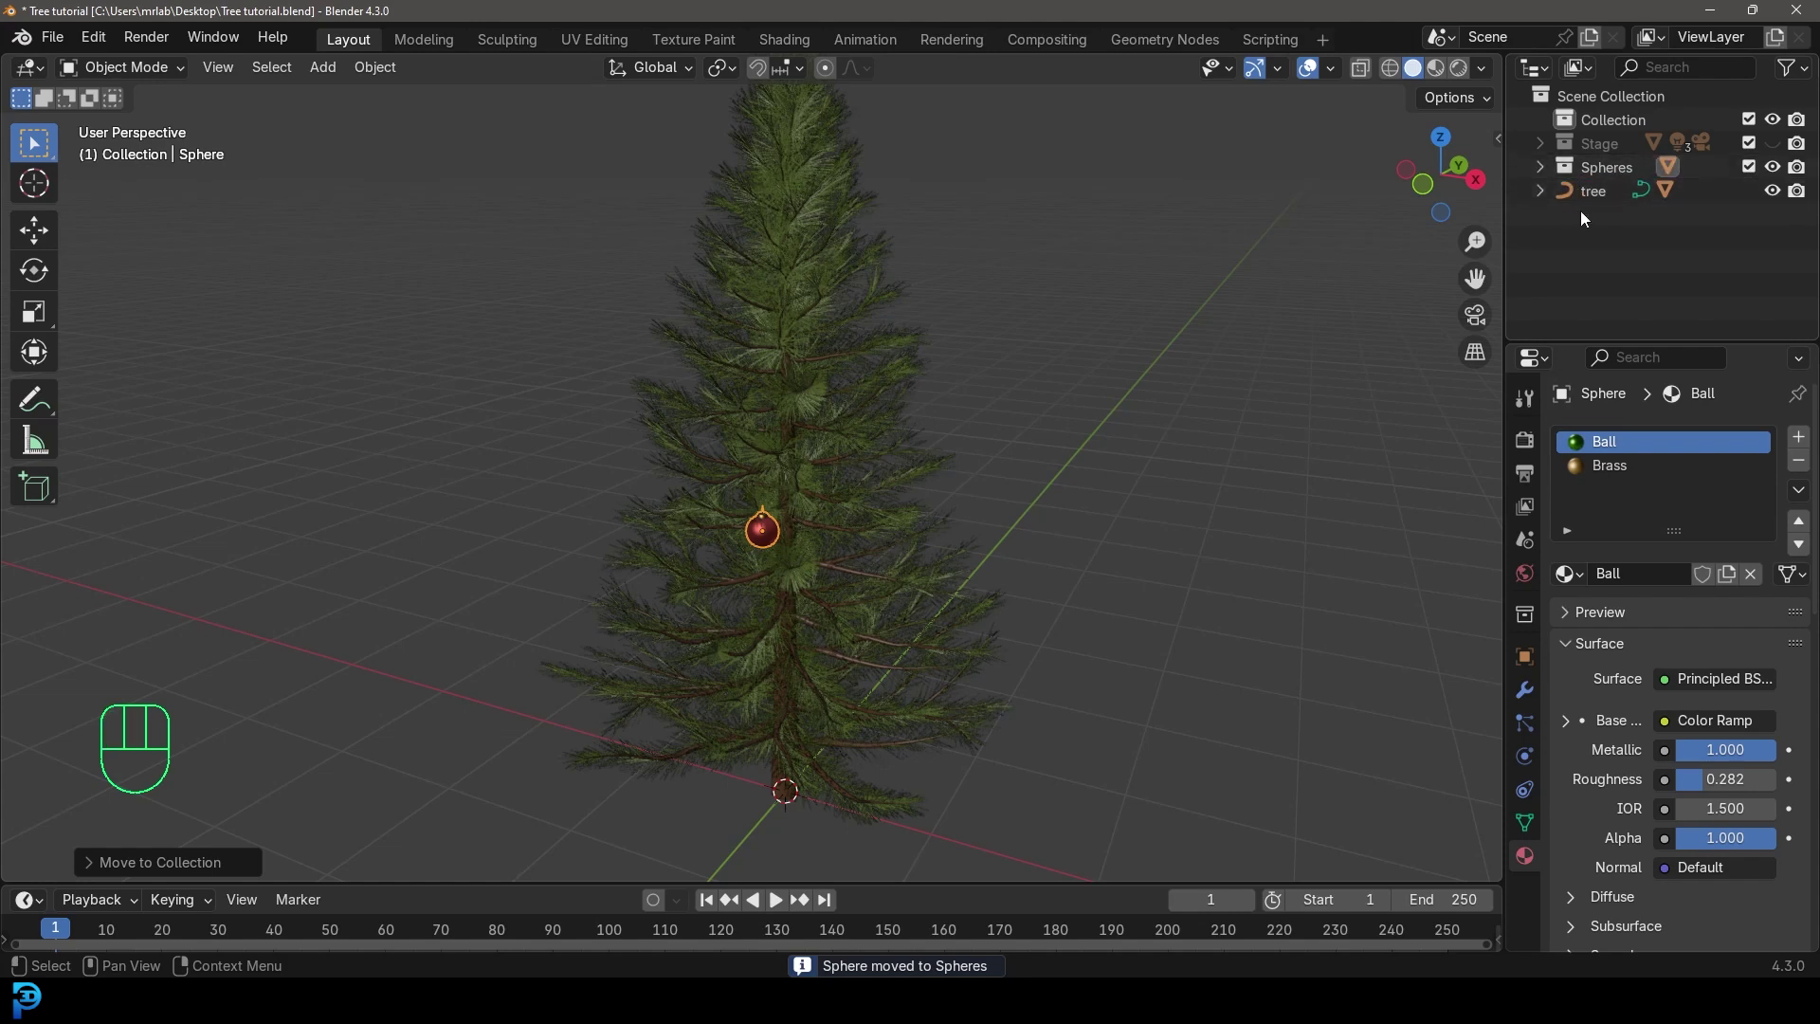
Move the tree object into the empty default collection, rename that collection Tree and collapse it
{"action": "left_click_drag", "start_coordinate": [1584, 192], "coordinate": [1613, 117]}
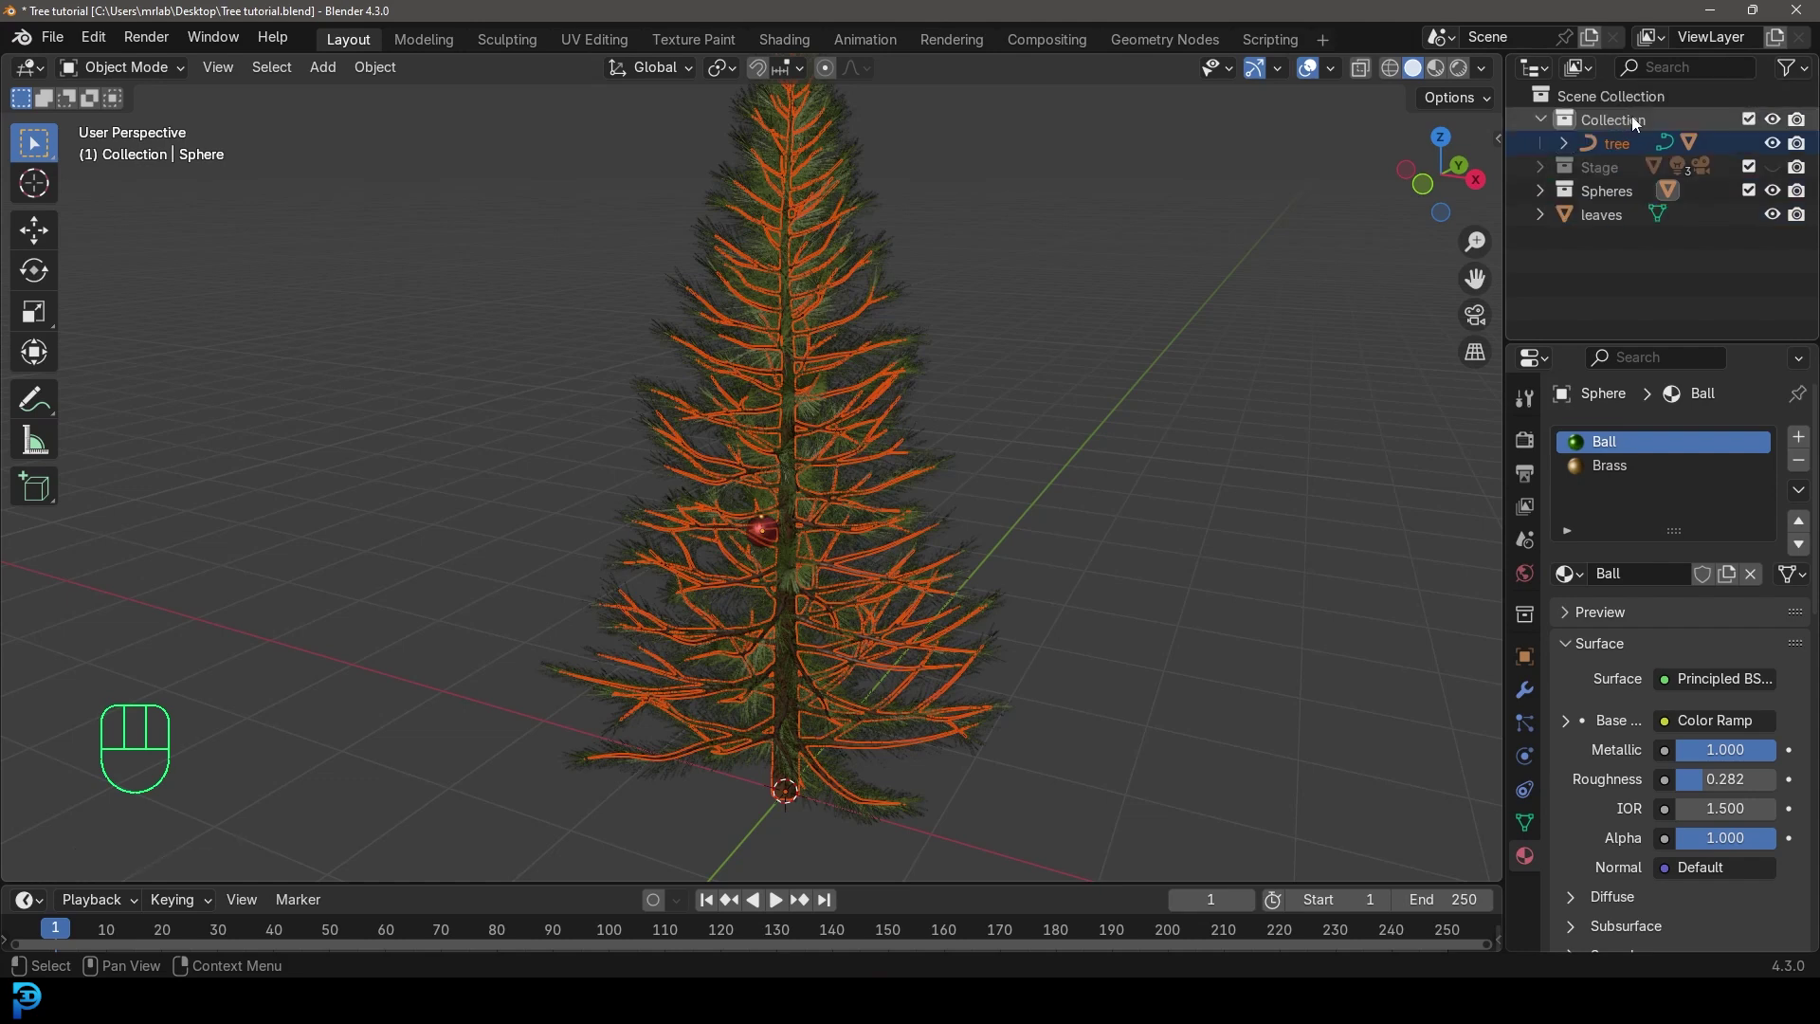
{"action": "double_click", "coordinate": [1617, 118]}
{"action": "type", "text": "Tr"}
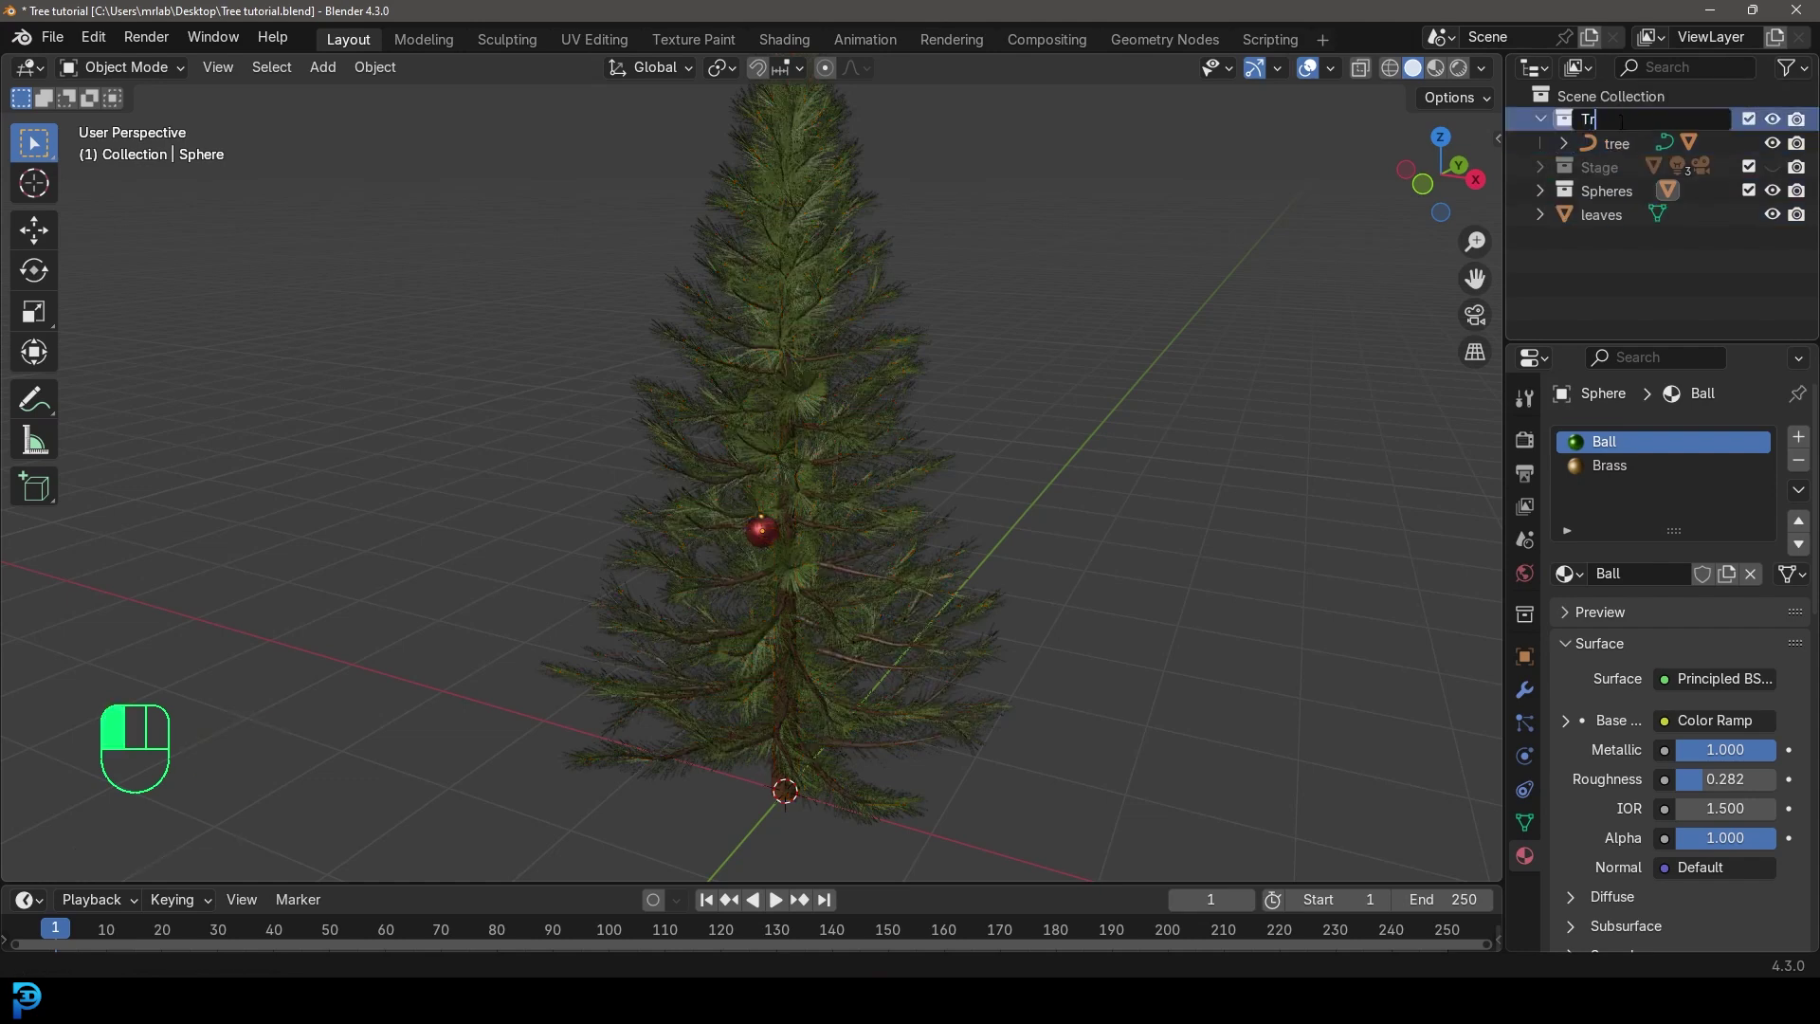
{"action": "type", "text": "ee"}
{"action": "left_click", "coordinate": [1539, 119]}
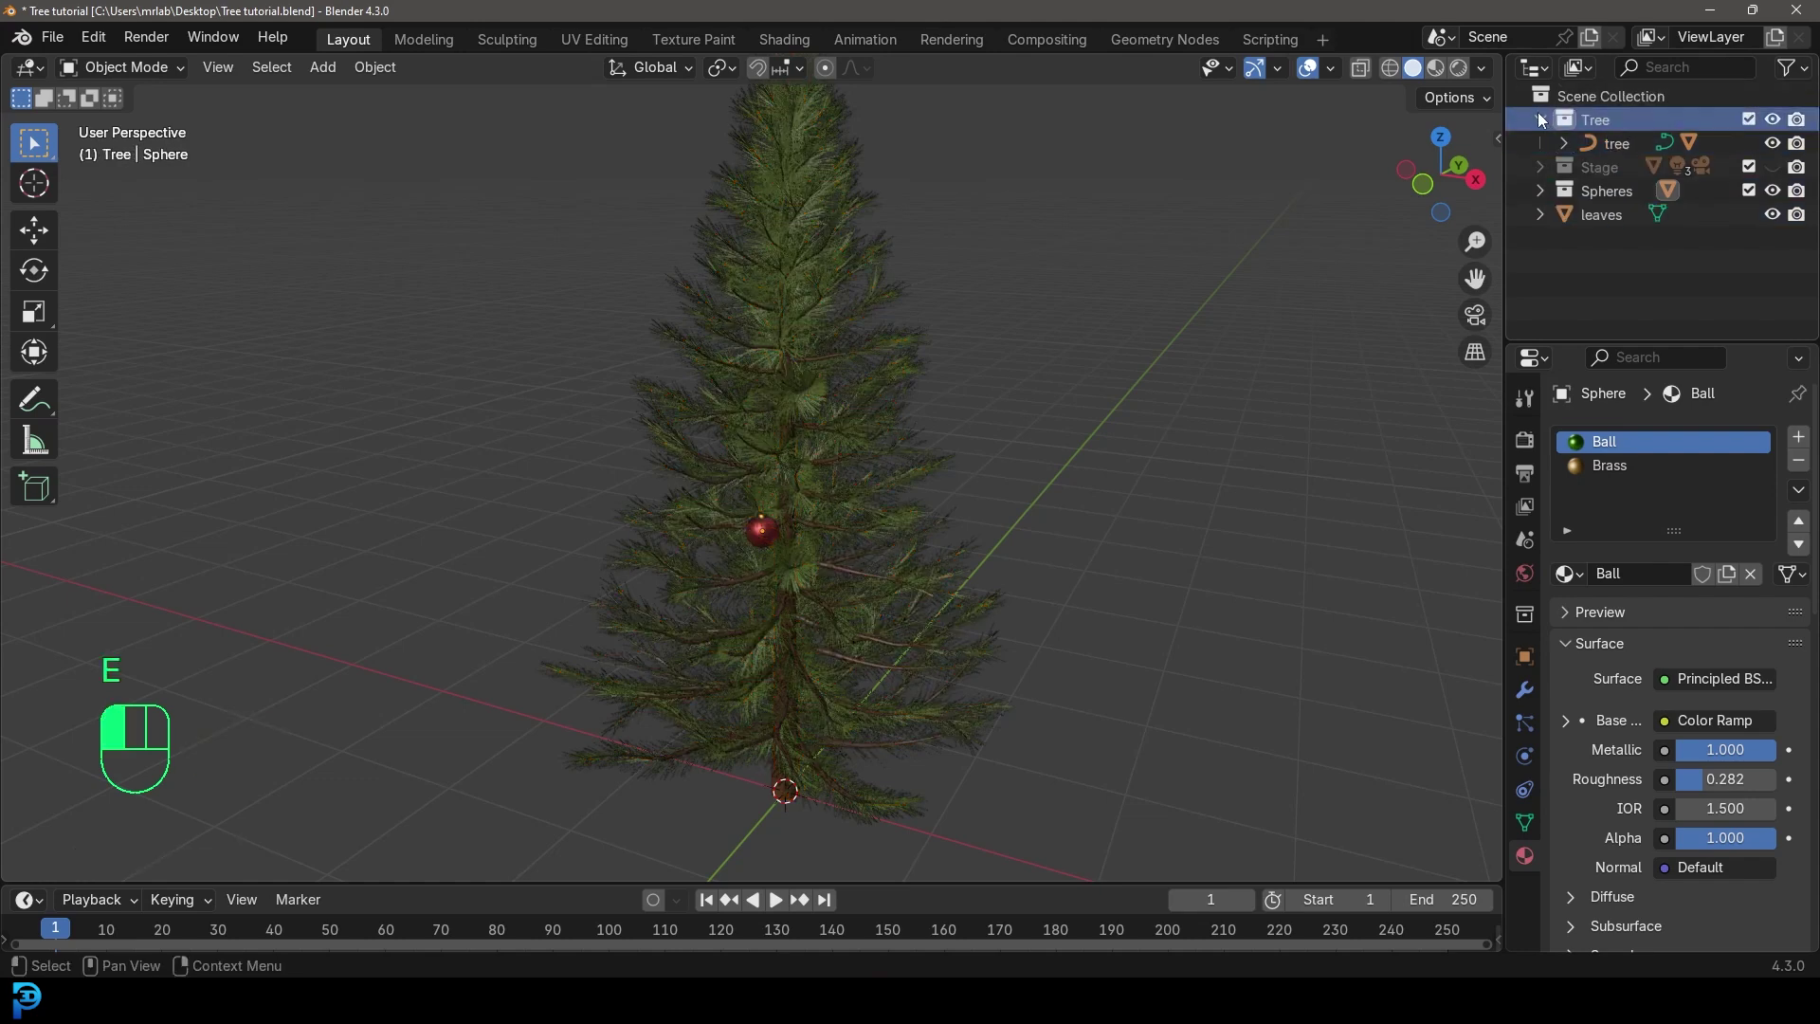
Check which objects the Tree collection hides and move the leaves object into it
{"action": "left_click", "coordinate": [1772, 118]}
{"action": "left_click", "coordinate": [1773, 118]}
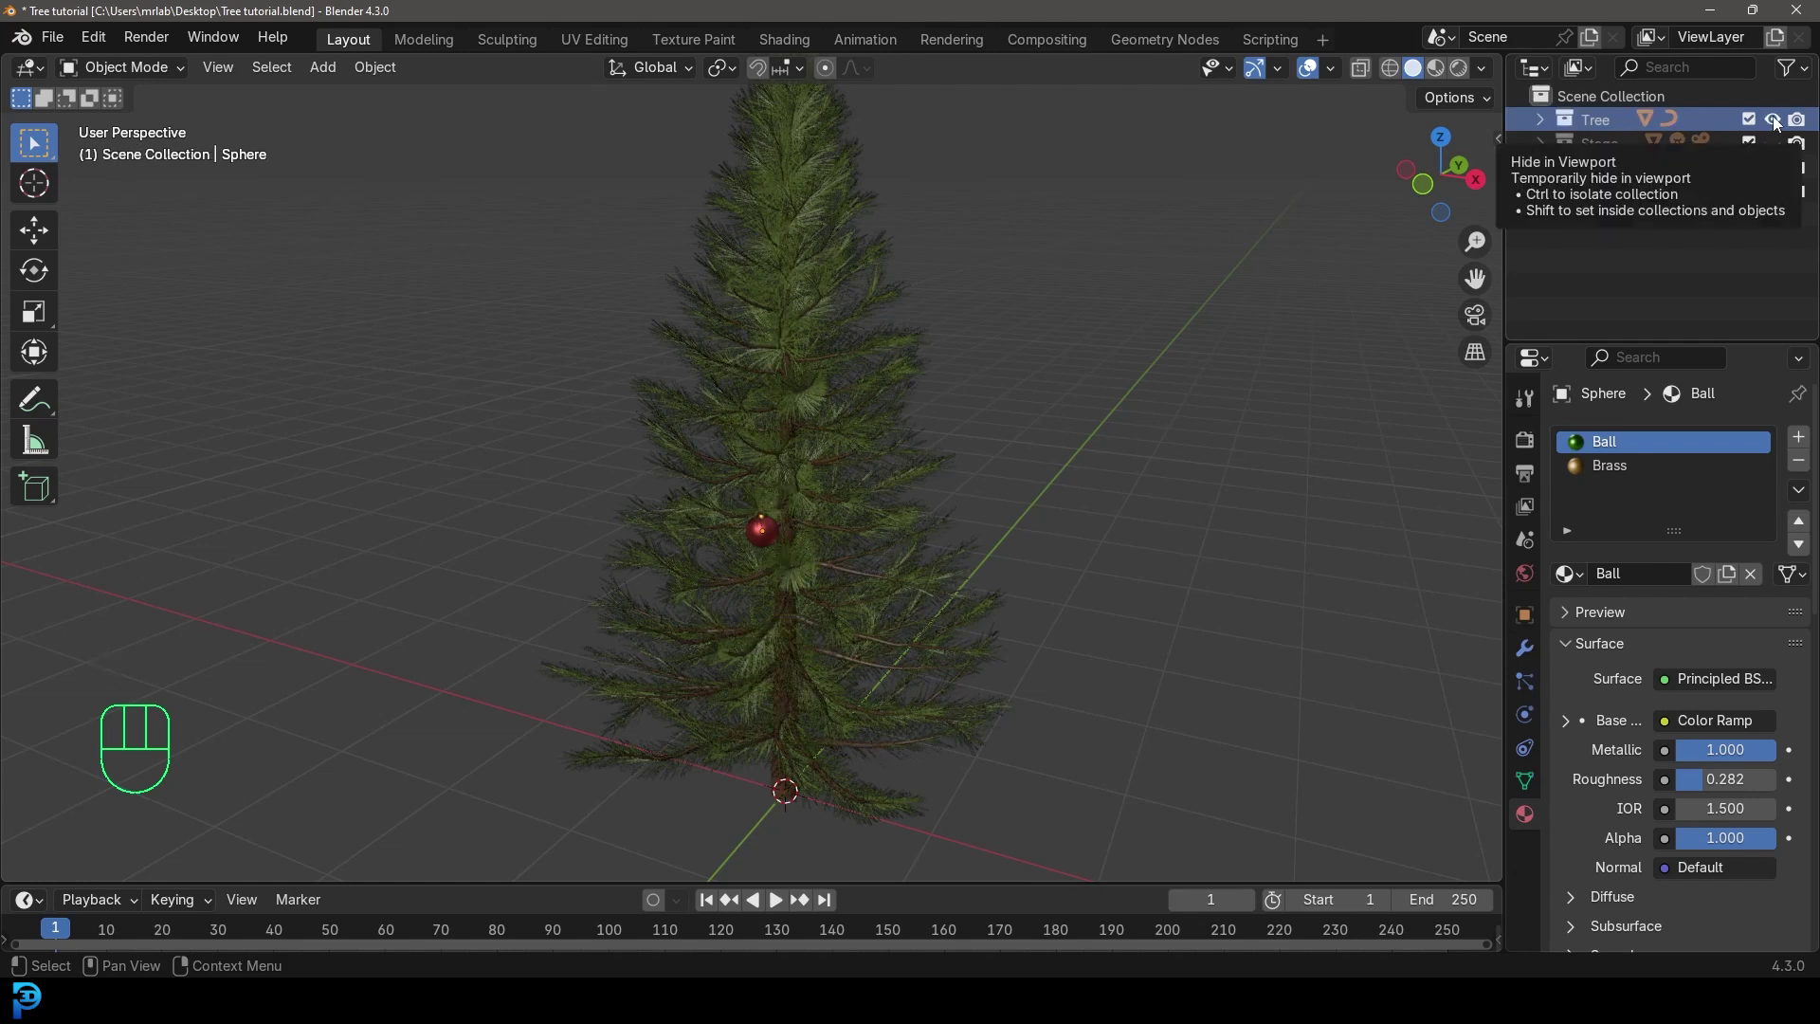
{"action": "left_click_drag", "start_coordinate": [1594, 192], "coordinate": [1624, 118]}
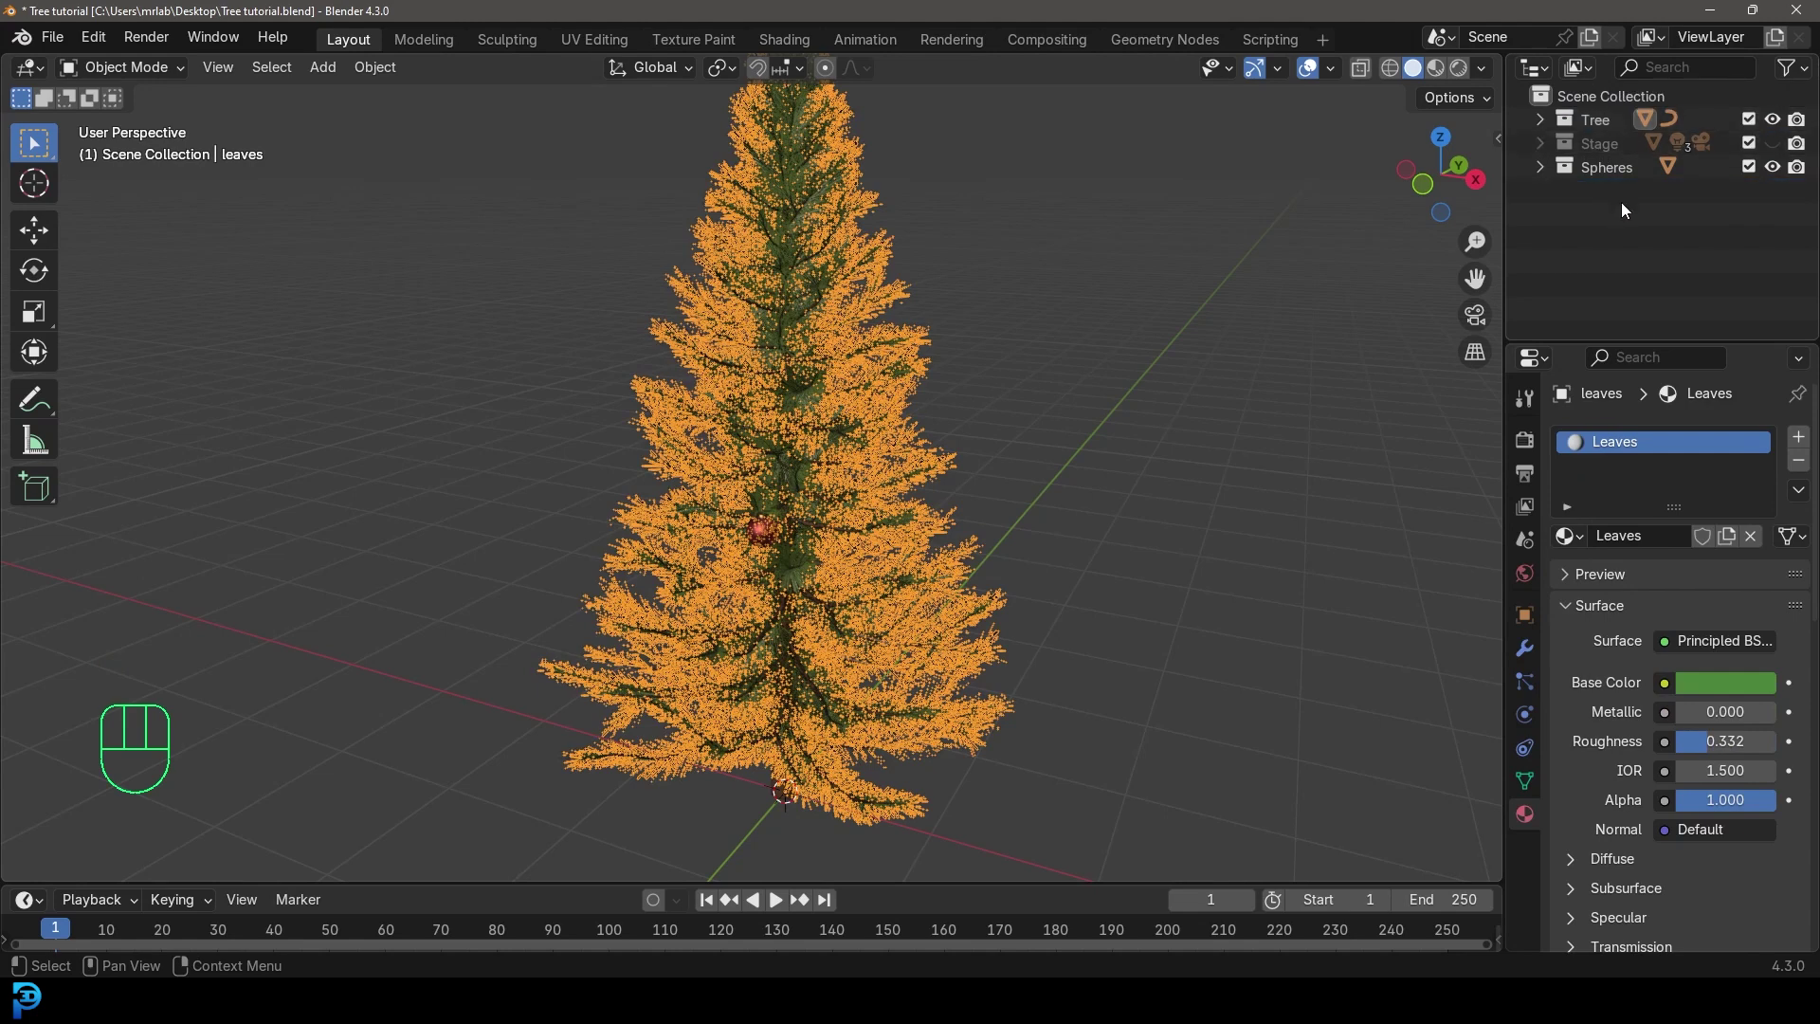
Check the grouping by toggling the visibility of the Tree, Stage and Spheres collections, and deselect everything
{"action": "left_click", "coordinate": [1773, 121]}
{"action": "left_click", "coordinate": [1775, 121]}
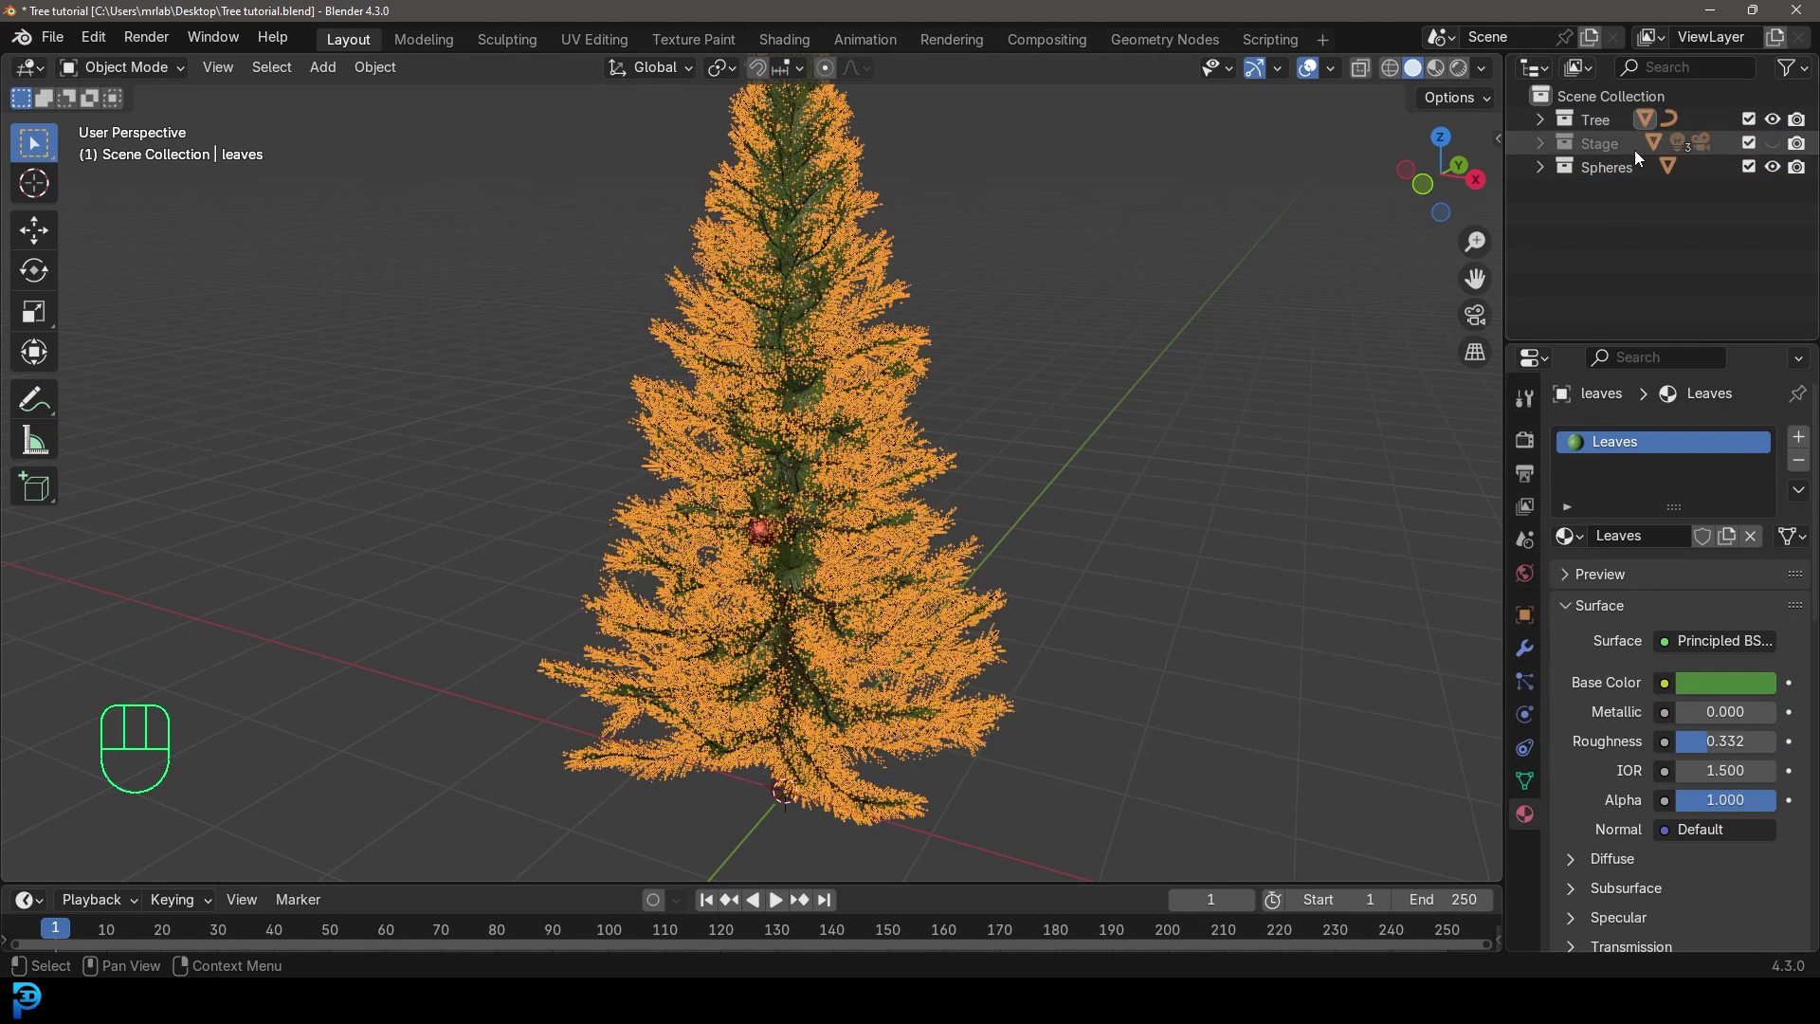
{"action": "left_click", "coordinate": [1770, 143]}
{"action": "left_click", "coordinate": [1768, 142]}
{"action": "left_click", "coordinate": [1773, 167]}
{"action": "left_click", "coordinate": [1772, 167]}
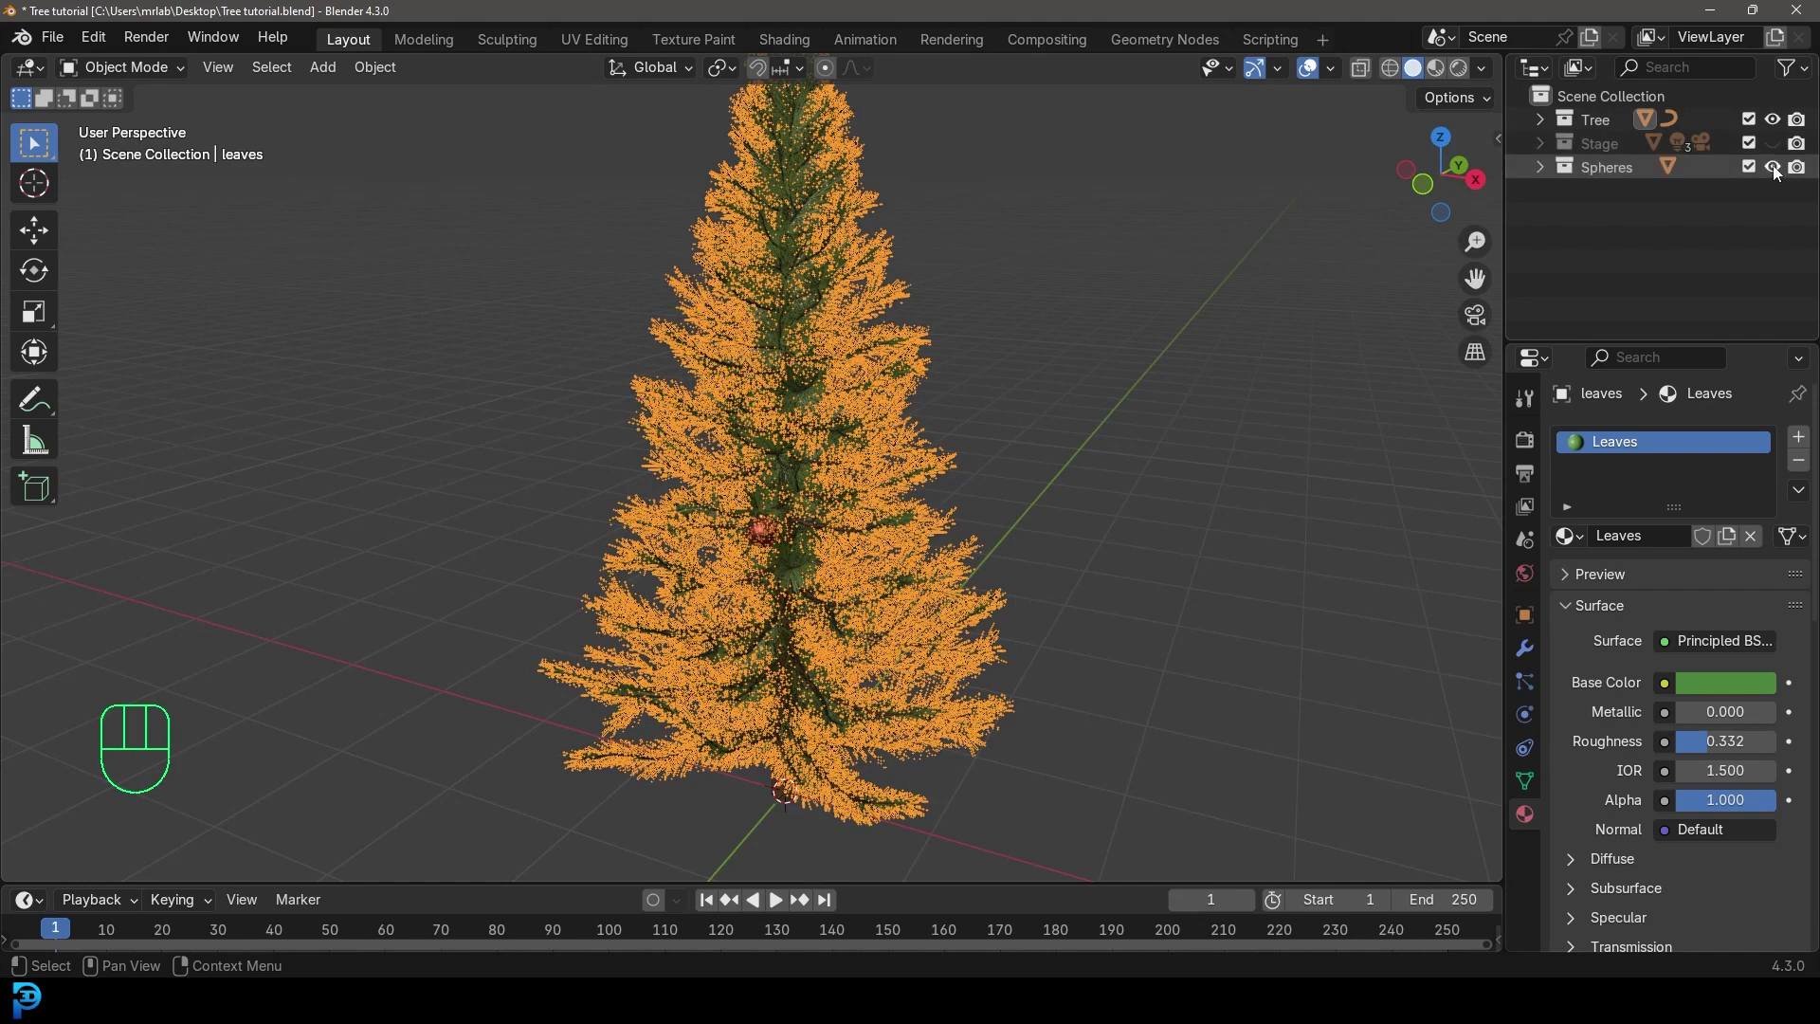
{"action": "key", "text": "alt+a"}
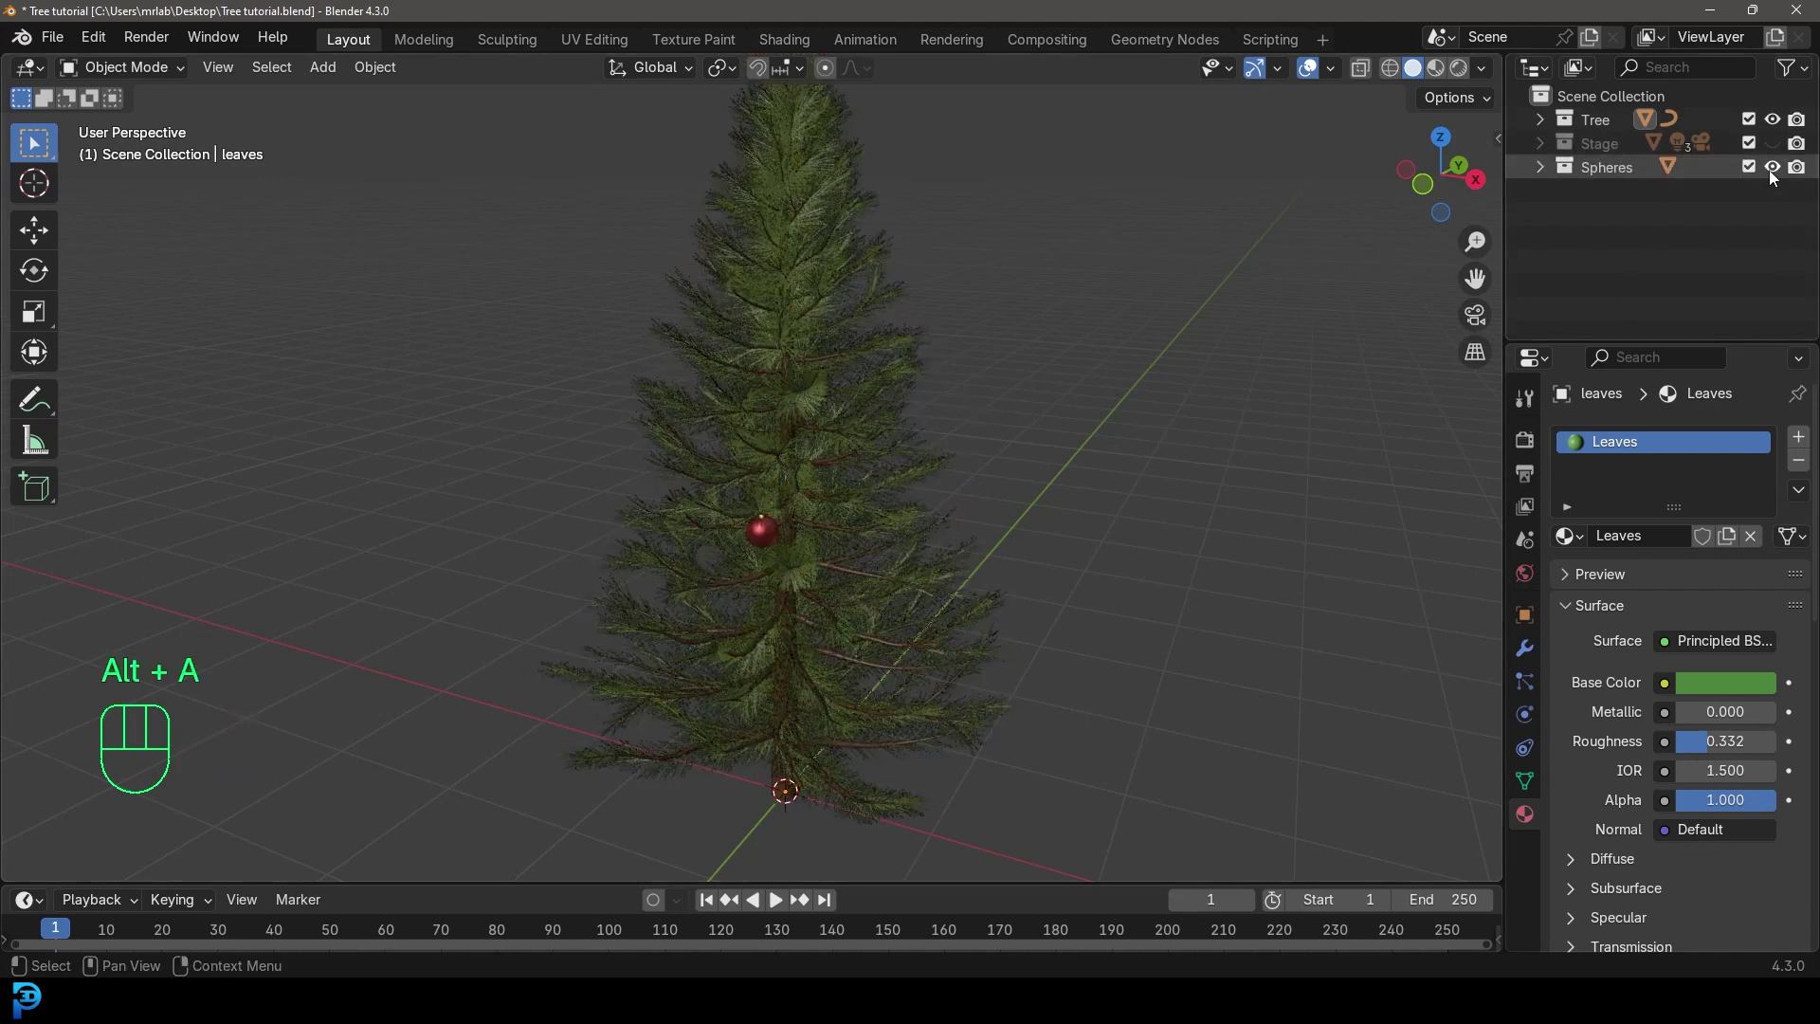
Duplicate the bauble in front view and place the copy higher up on the opposite side of the trunk
{"action": "scroll", "coordinate": [783, 566], "scroll_direction": "up", "scroll_amount": 2}
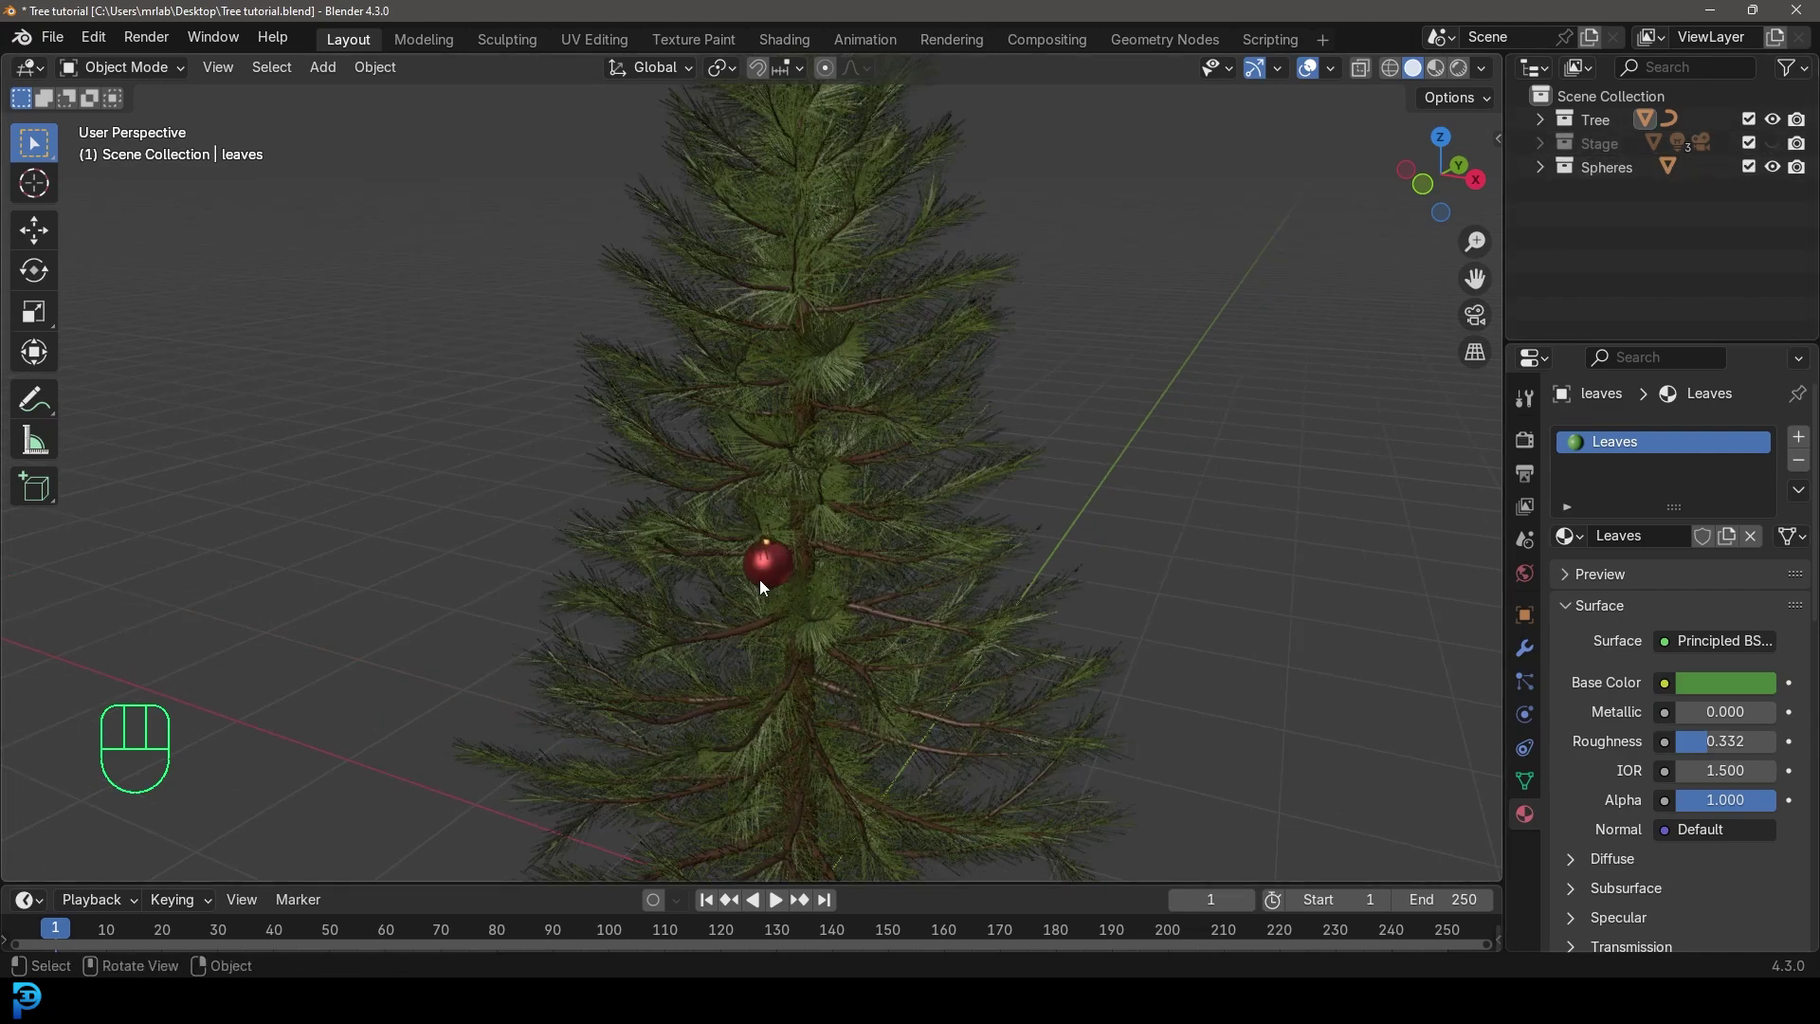
{"action": "left_click", "coordinate": [761, 574]}
{"action": "key", "text": "KP_1"}
{"action": "scroll", "coordinate": [748, 592], "scroll_direction": "up", "scroll_amount": 3}
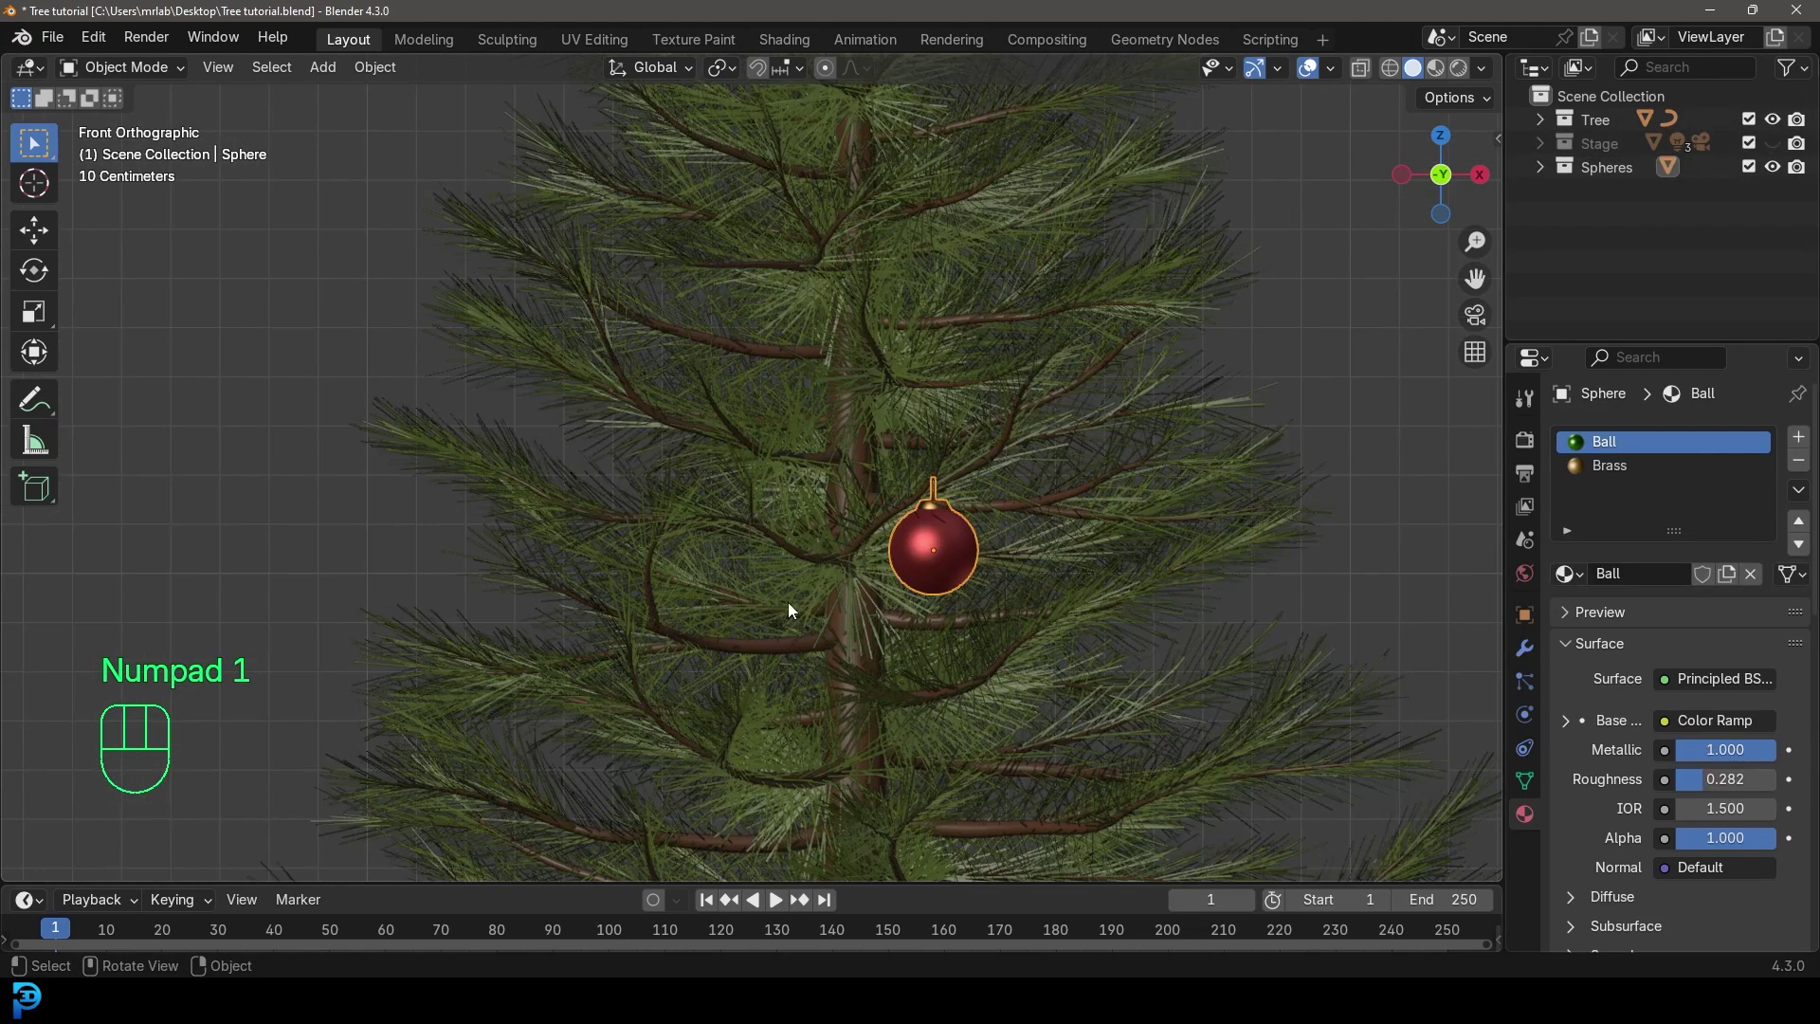
{"action": "middle_click_drag", "start_coordinate": [921, 548], "coordinate": [988, 641], "text": "shift"}
{"action": "scroll", "coordinate": [987, 641], "scroll_direction": "up", "scroll_amount": 2}
{"action": "key", "text": "shift+d"}
{"action": "left_click", "coordinate": [626, 415]}
Adjust the copied bauble's position from several angles so it hangs beneath an outer branch
{"action": "middle_click_drag", "start_coordinate": [625, 416], "coordinate": [748, 418]}
{"action": "key", "text": "g"}
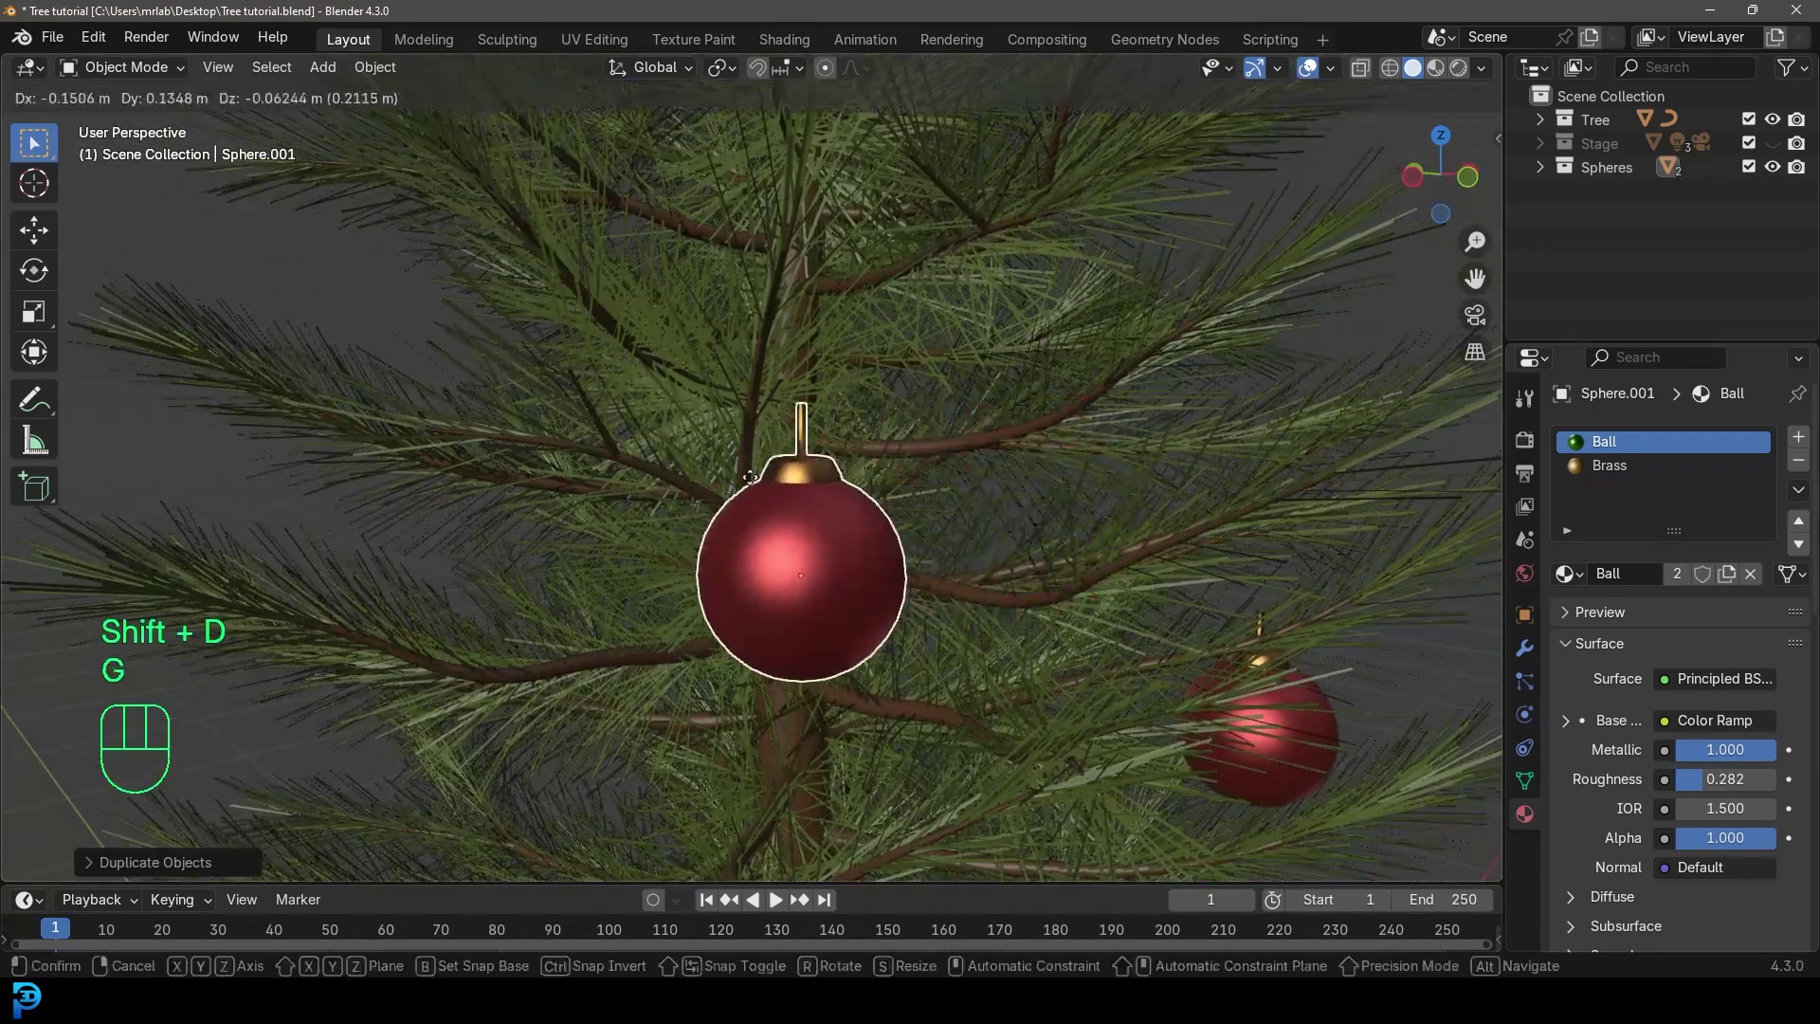
{"action": "left_click", "coordinate": [709, 487]}
{"action": "scroll", "coordinate": [709, 487], "scroll_direction": "down", "scroll_amount": 2}
{"action": "middle_click_drag", "start_coordinate": [713, 483], "coordinate": [697, 517]}
{"action": "key", "text": "g"}
{"action": "left_click", "coordinate": [648, 508]}
{"action": "key", "text": "g"}
{"action": "left_click", "coordinate": [660, 525]}
Duplicate the selected bauble in front view and place the new copy on a lower part of the tree
{"action": "scroll", "coordinate": [830, 190], "scroll_direction": "down", "scroll_amount": 4}
{"action": "middle_click_drag", "start_coordinate": [942, 366], "coordinate": [822, 387]}
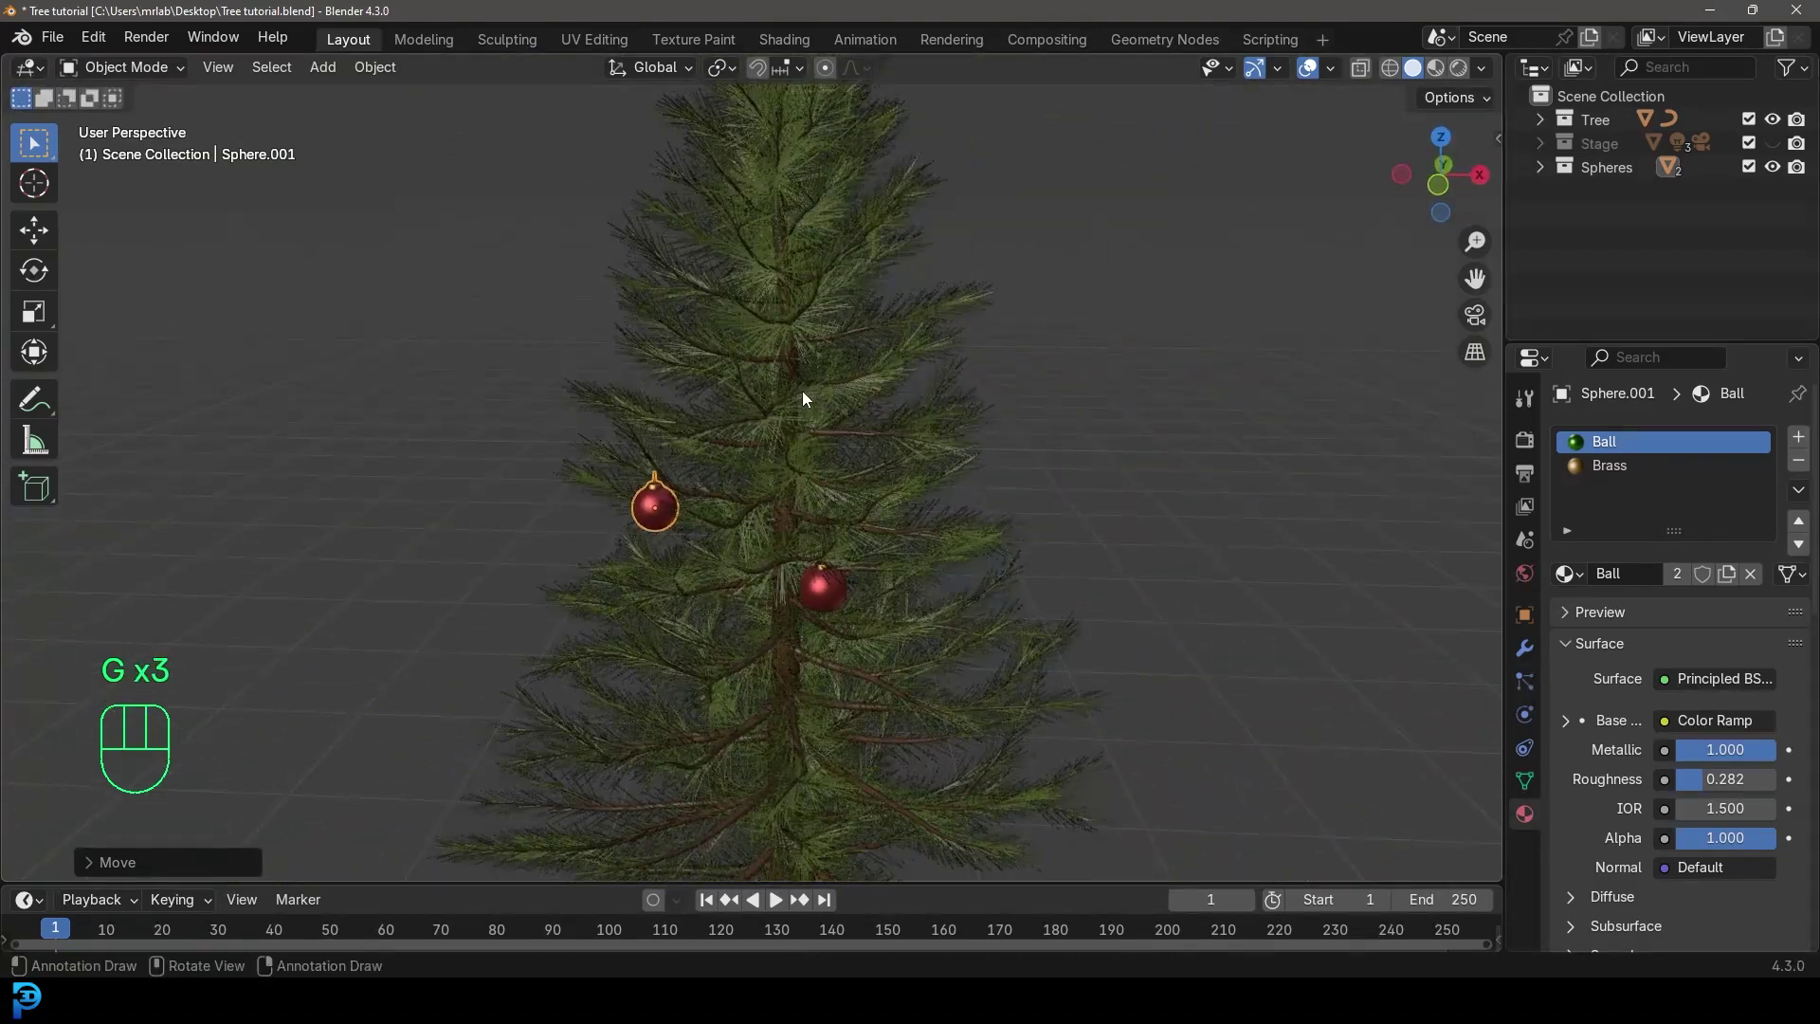
{"action": "key", "text": "KP_0"}
{"action": "key", "text": "KP_1"}
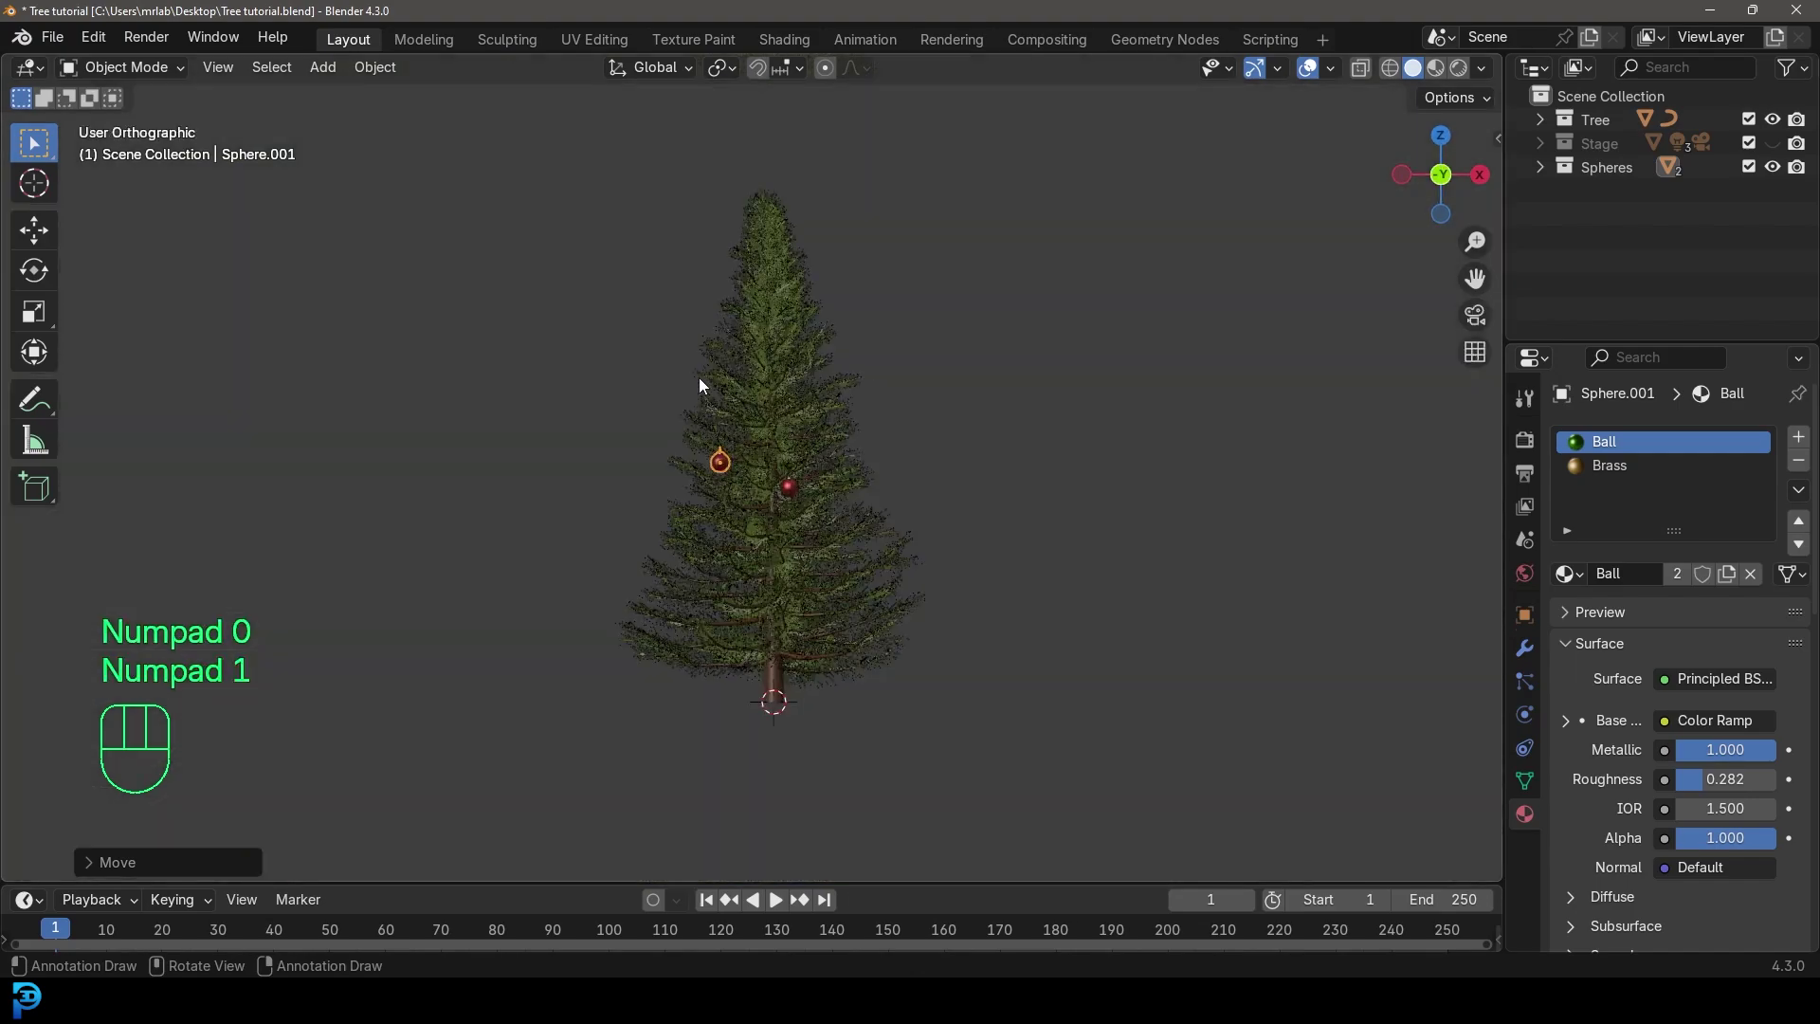
{"action": "scroll", "coordinate": [697, 388], "scroll_direction": "up", "scroll_amount": 5}
{"action": "key", "text": "shift+d"}
{"action": "left_click", "coordinate": [749, 856]}
Move the lower bauble copy in depth and height to hang it beneath a nearby branch
{"action": "middle_click_drag", "start_coordinate": [749, 855], "coordinate": [660, 538], "text": "shift"}
{"action": "key", "text": "g"}
{"action": "left_click", "coordinate": [717, 567]}
{"action": "scroll", "coordinate": [857, 548], "scroll_direction": "down", "scroll_amount": 3}
{"action": "key", "text": "g"}
{"action": "left_click", "coordinate": [748, 535]}
Duplicate the bauble a third time and align the copy under another branch, checking it from a rotated view
{"action": "key", "text": "shift+d"}
{"action": "middle_click_drag", "start_coordinate": [952, 633], "coordinate": [1026, 641]}
{"action": "key", "text": "g"}
{"action": "left_click", "coordinate": [830, 705]}
{"action": "mouse_move", "coordinate": [743, 703]}
{"action": "middle_mouse_down"}
{"action": "mouse_move", "coordinate": [877, 684]}
{"action": "mouse_move", "coordinate": [740, 686]}
{"action": "middle_mouse_up"}
{"action": "key", "text": "g"}
{"action": "left_click", "coordinate": [872, 697]}
{"action": "key", "text": "g"}
{"action": "left_click", "coordinate": [749, 696]}
Add a fourth bauble copy on the lower part of the tree and move it onto its branch
{"action": "key", "text": "shift+d"}
{"action": "left_click", "coordinate": [986, 727]}
{"action": "middle_click_drag", "start_coordinate": [995, 724], "coordinate": [853, 699]}
{"action": "key", "text": "g"}
{"action": "left_click", "coordinate": [847, 702]}
Duplicate the bauble upward to the middle of the tree and fit the copy beneath a branch
{"action": "scroll", "coordinate": [834, 704], "scroll_direction": "down", "scroll_amount": 4}
{"action": "key", "text": "shift+d"}
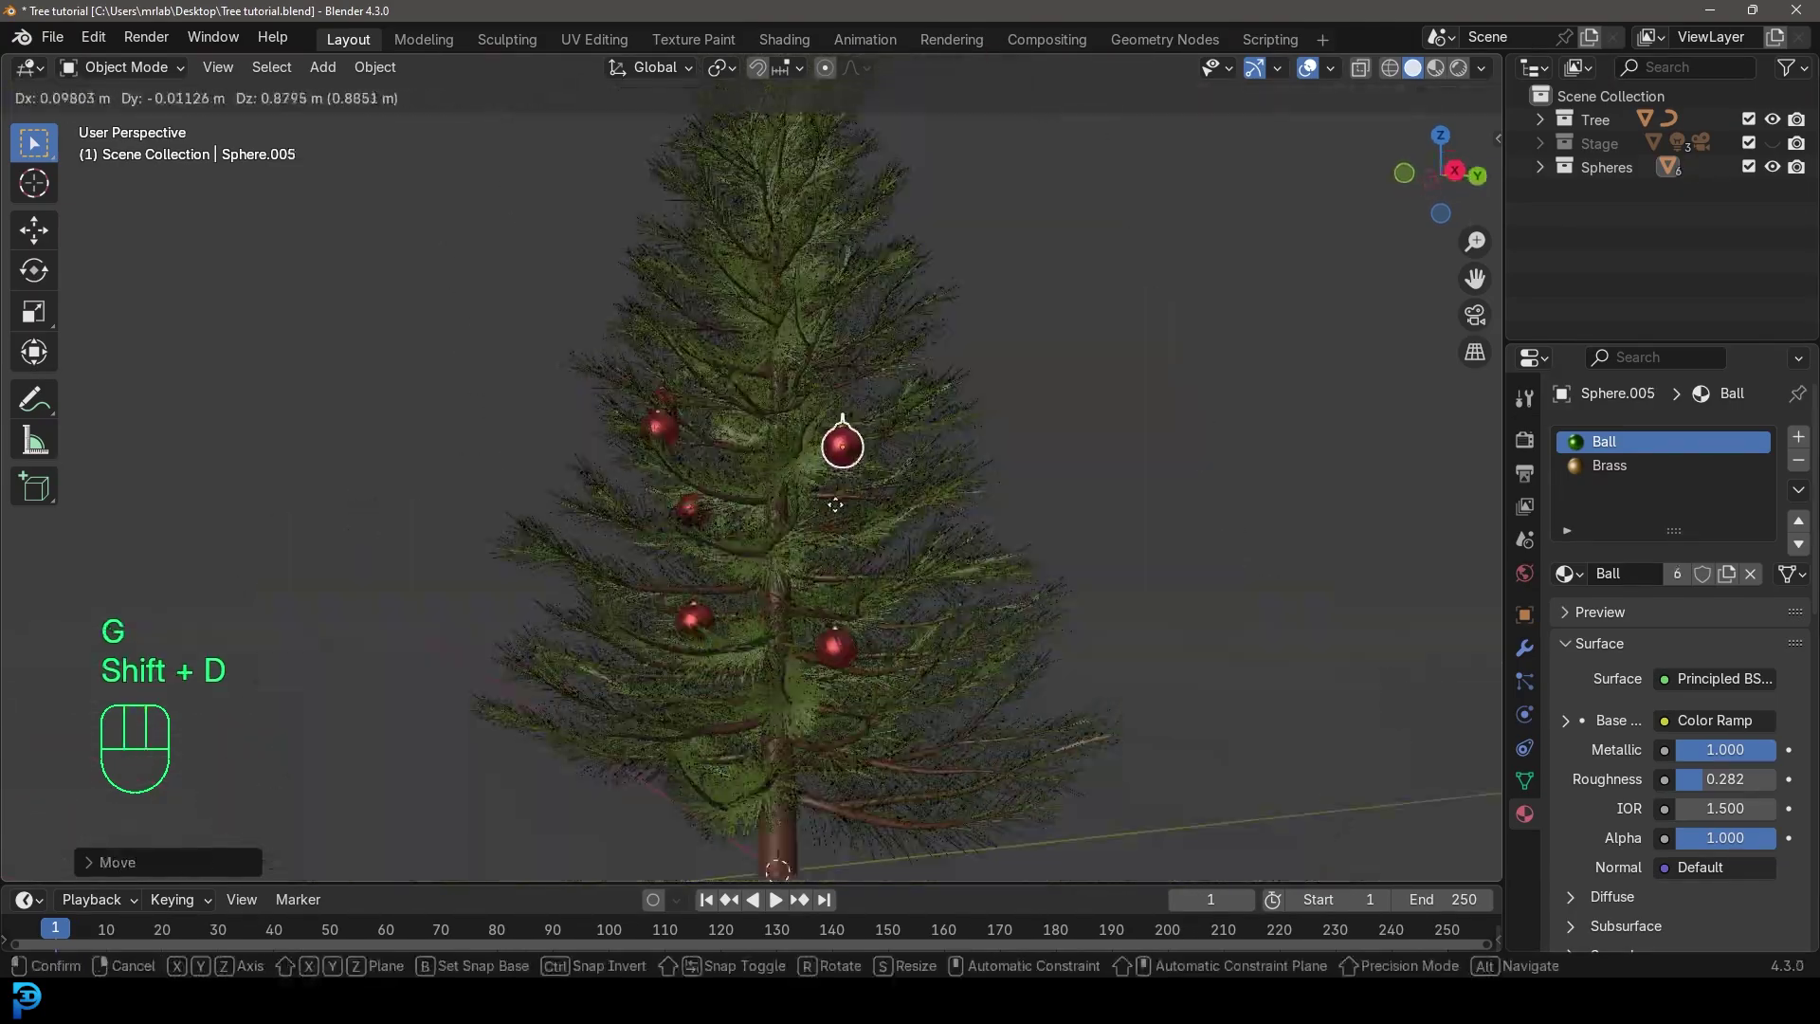
{"action": "left_click", "coordinate": [838, 537]}
{"action": "middle_click_drag", "start_coordinate": [839, 540], "coordinate": [976, 578]}
{"action": "scroll", "coordinate": [967, 547], "scroll_direction": "up", "scroll_amount": 4}
{"action": "key", "text": "g"}
{"action": "left_click", "coordinate": [932, 559]}
{"action": "key", "text": "g"}
{"action": "left_click", "coordinate": [882, 550]}
Show the decorated tree through the camera in rendered shading and make the Stage collection visible again
{"action": "scroll", "coordinate": [878, 552], "scroll_direction": "down", "scroll_amount": 2}
{"action": "scroll", "coordinate": [879, 622], "scroll_direction": "down", "scroll_amount": 4}
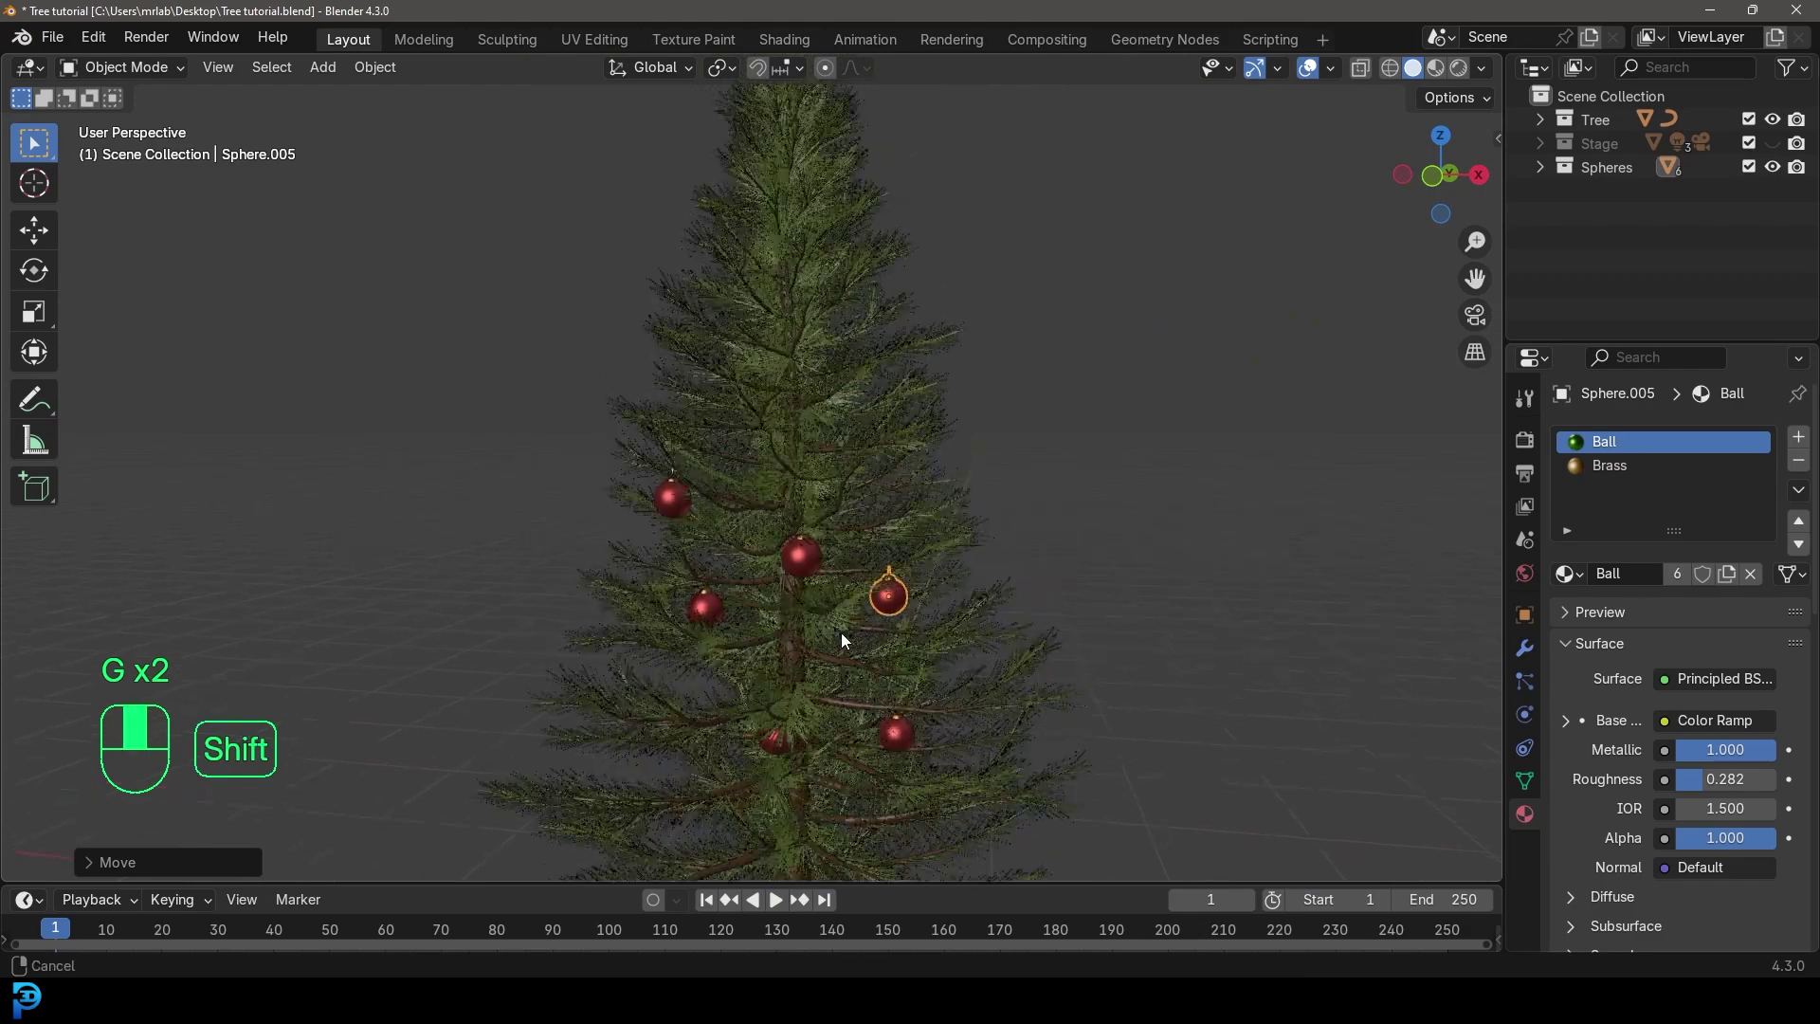
{"action": "key", "text": "KP_0"}
{"action": "key", "text": "alt+a"}
{"action": "scroll", "coordinate": [868, 493], "scroll_direction": "up", "scroll_amount": 4}
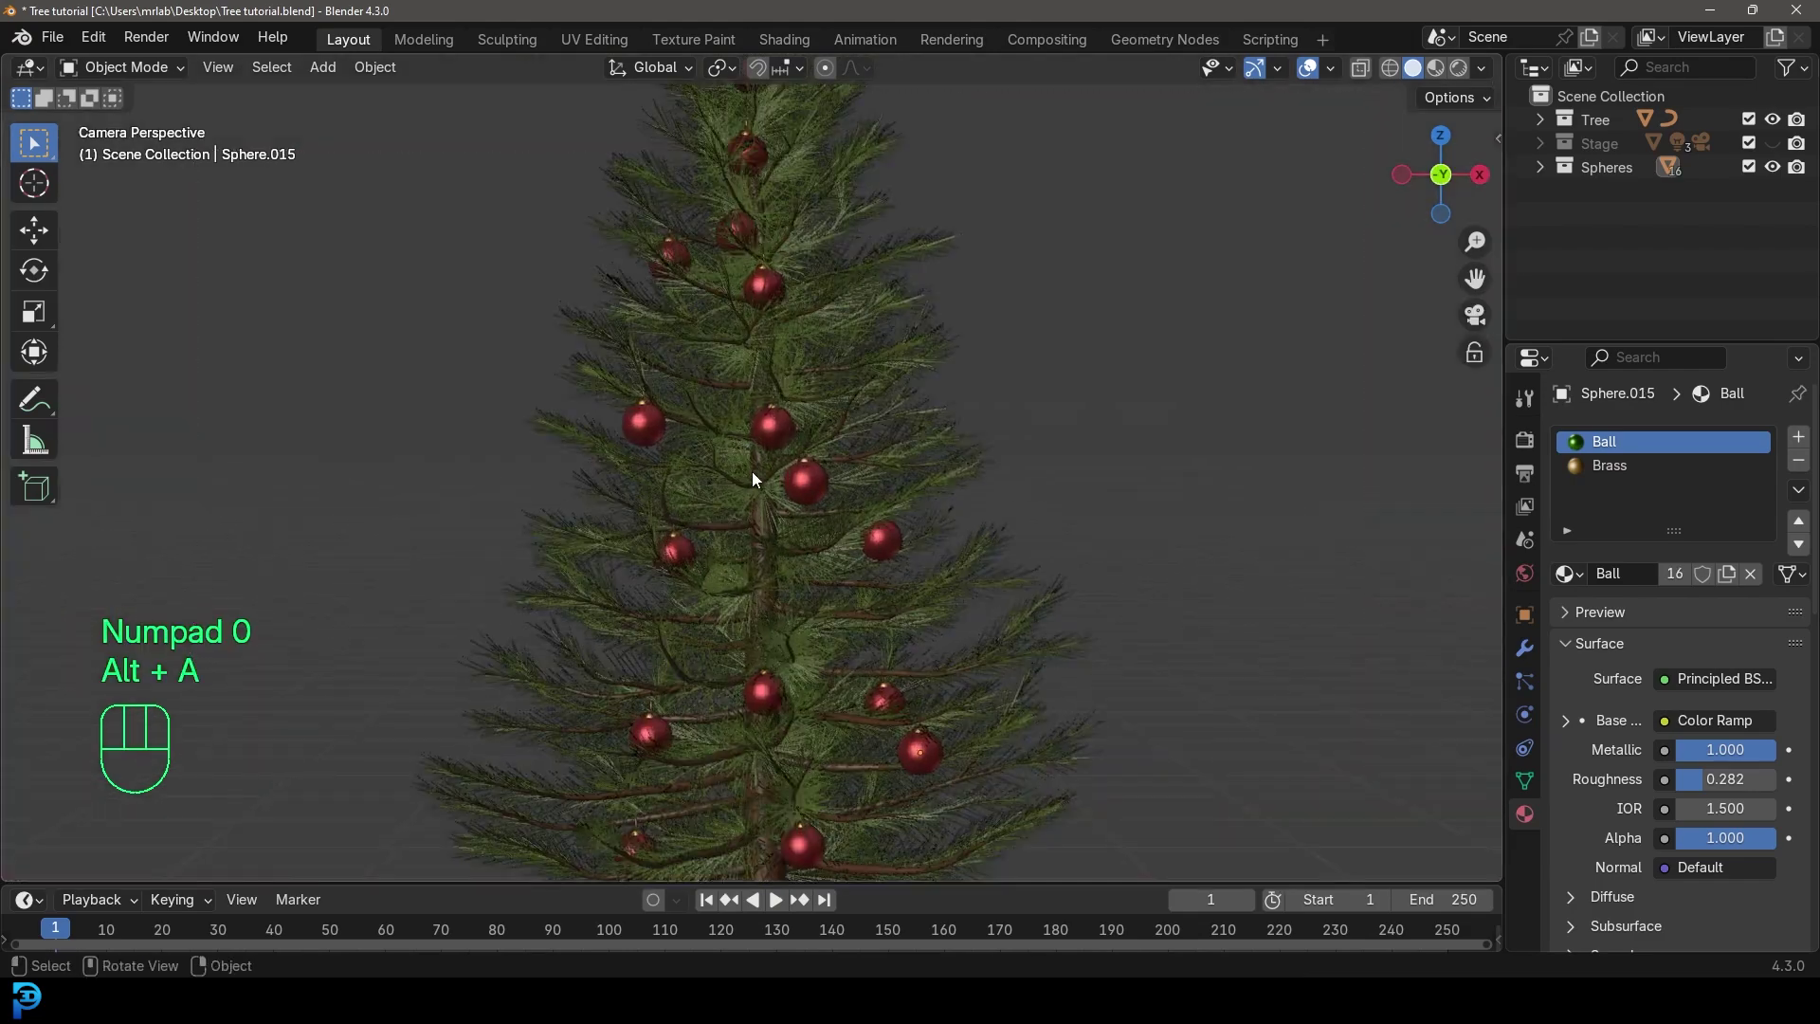
{"action": "middle_click_drag", "start_coordinate": [837, 520], "coordinate": [846, 502], "text": "shift"}
{"action": "scroll", "coordinate": [855, 572], "scroll_direction": "down", "scroll_amount": 3}
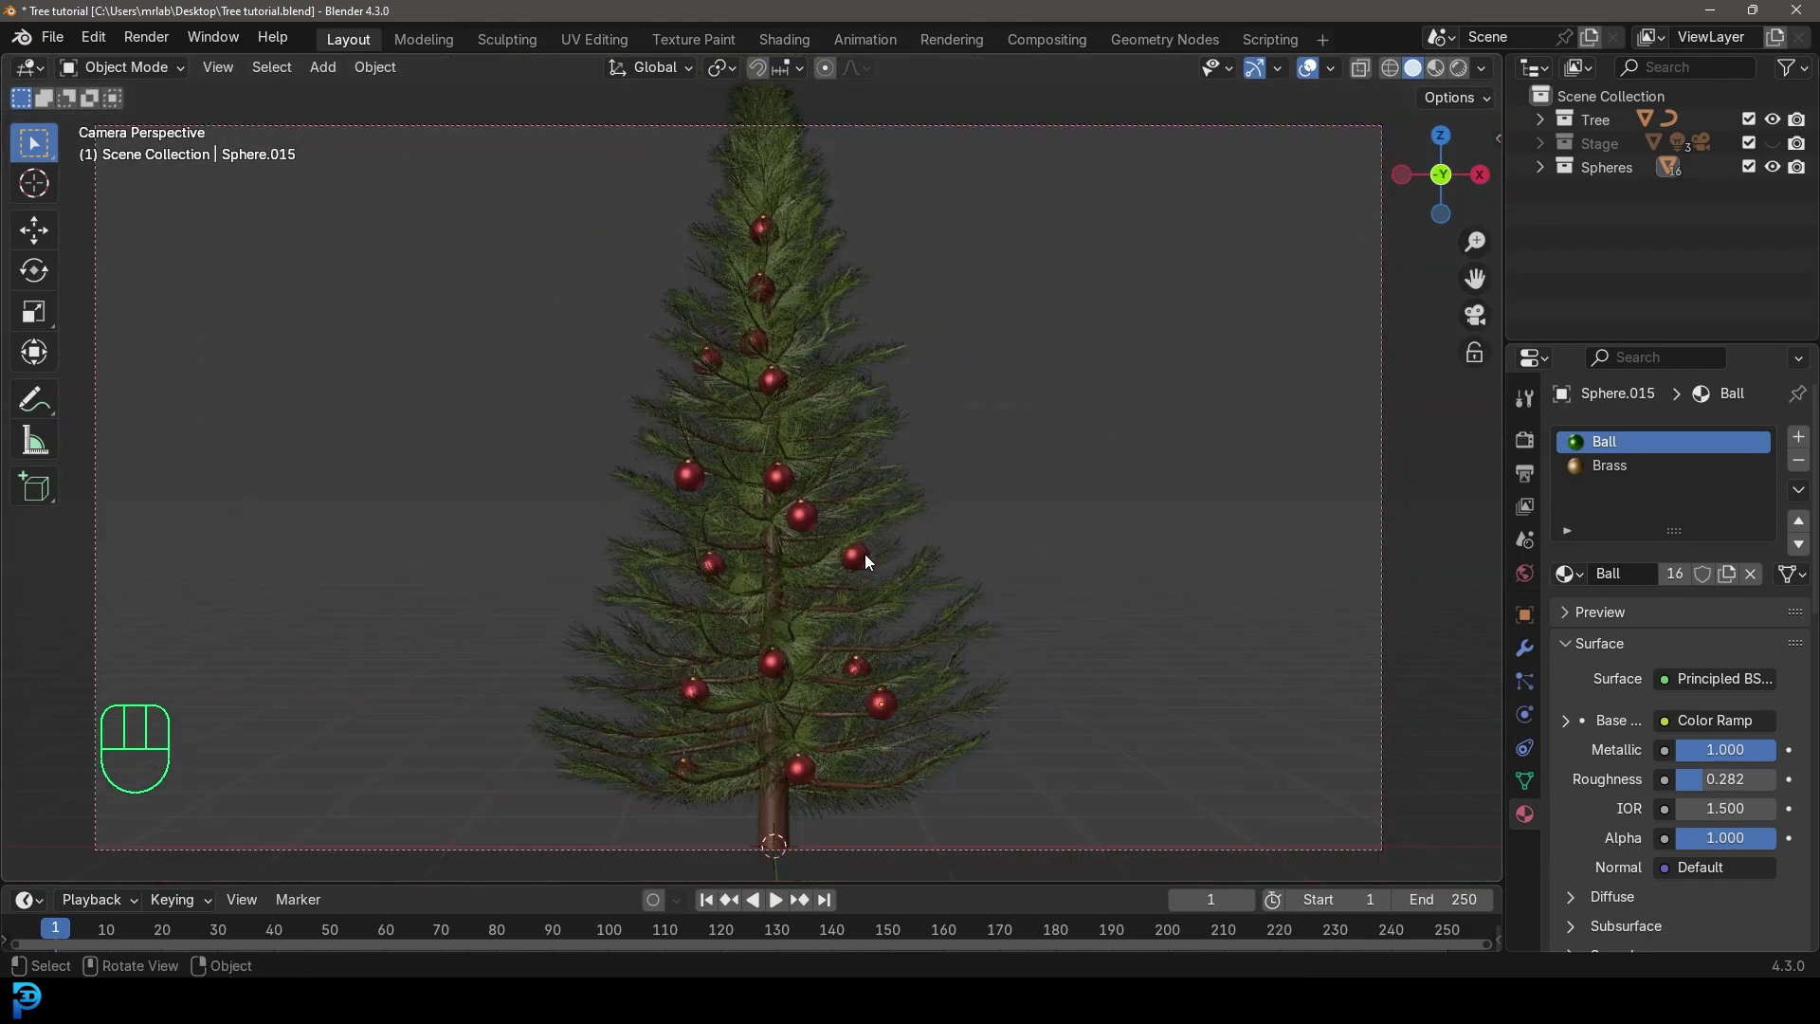
{"action": "key", "text": "z"}
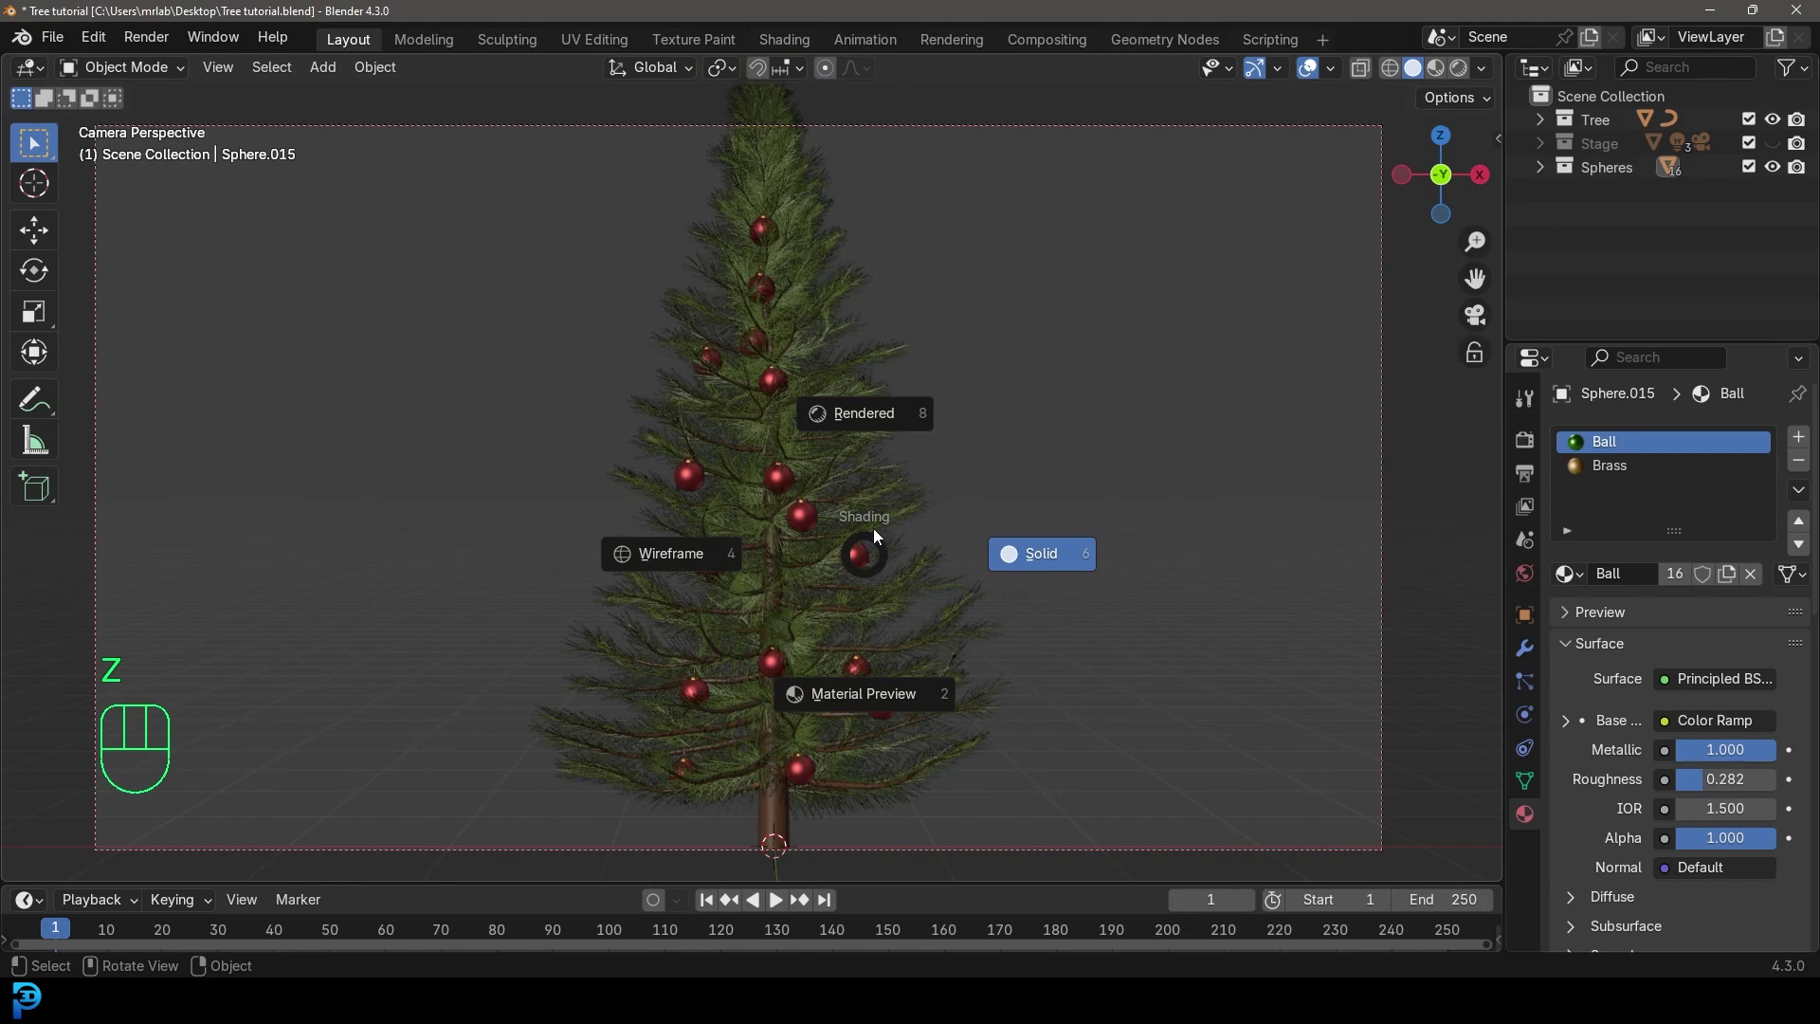
{"action": "left_click", "coordinate": [878, 429]}
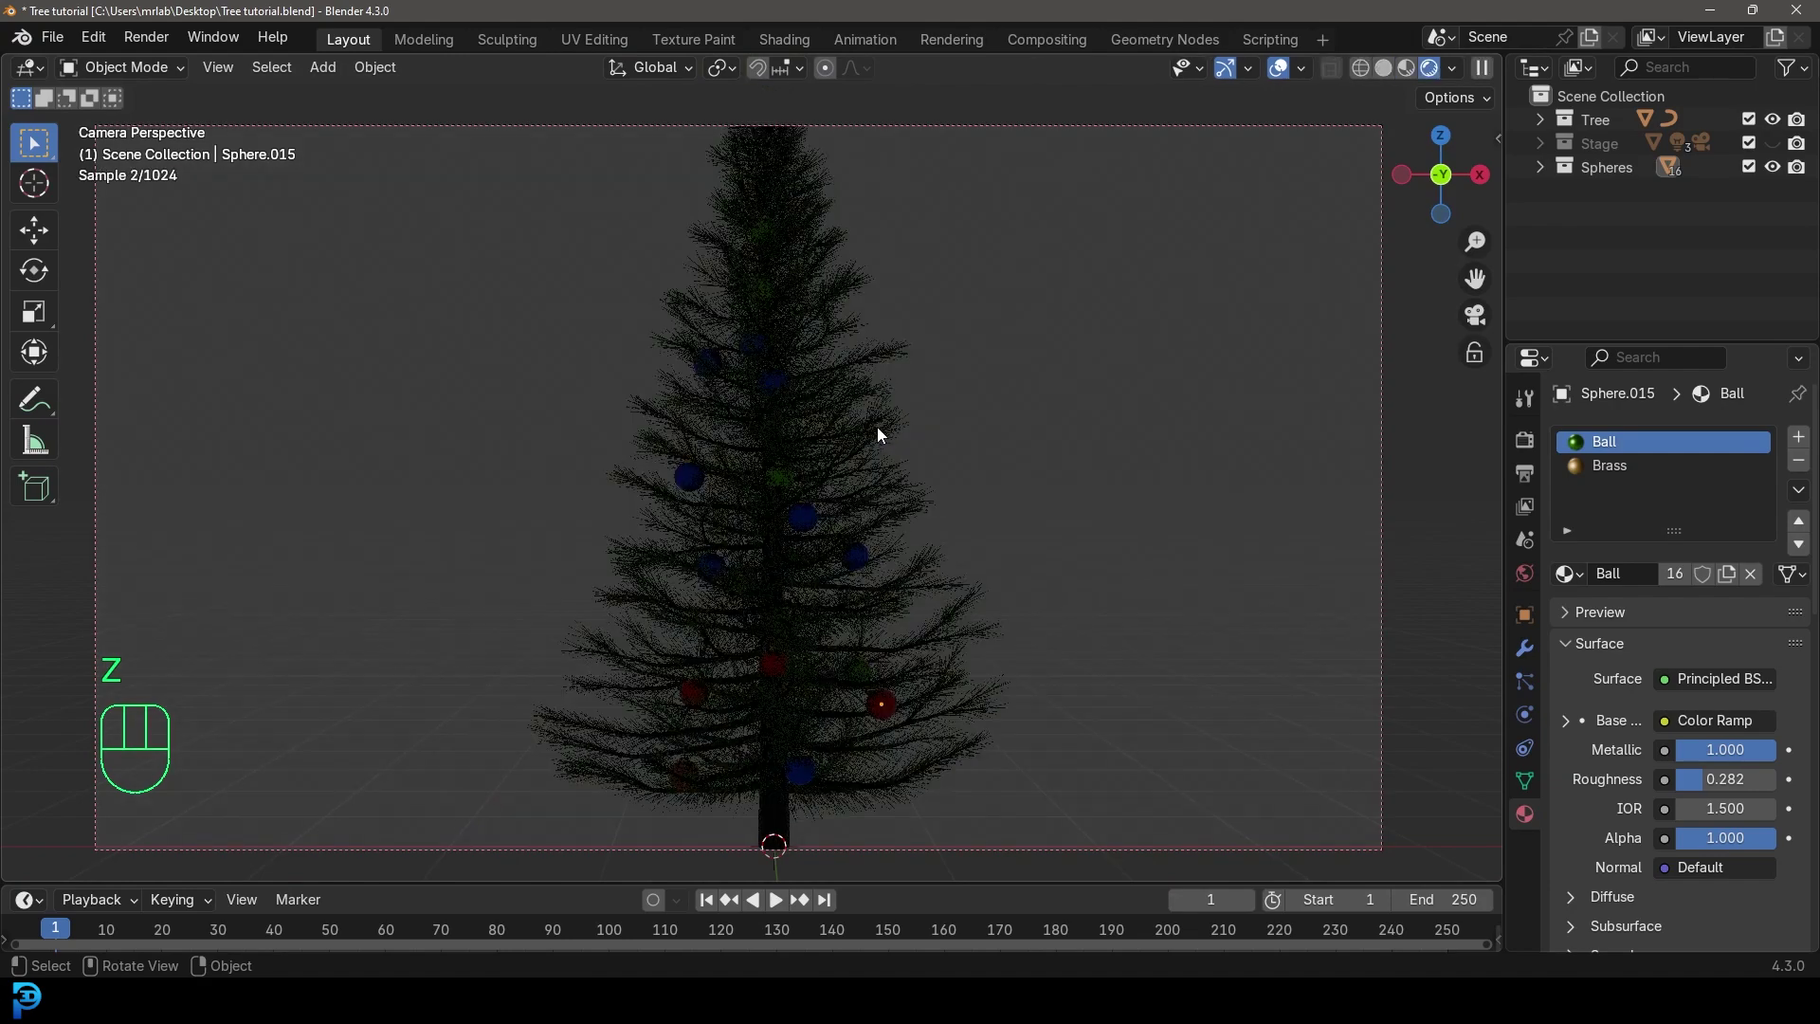
{"action": "left_click", "coordinate": [1774, 143]}
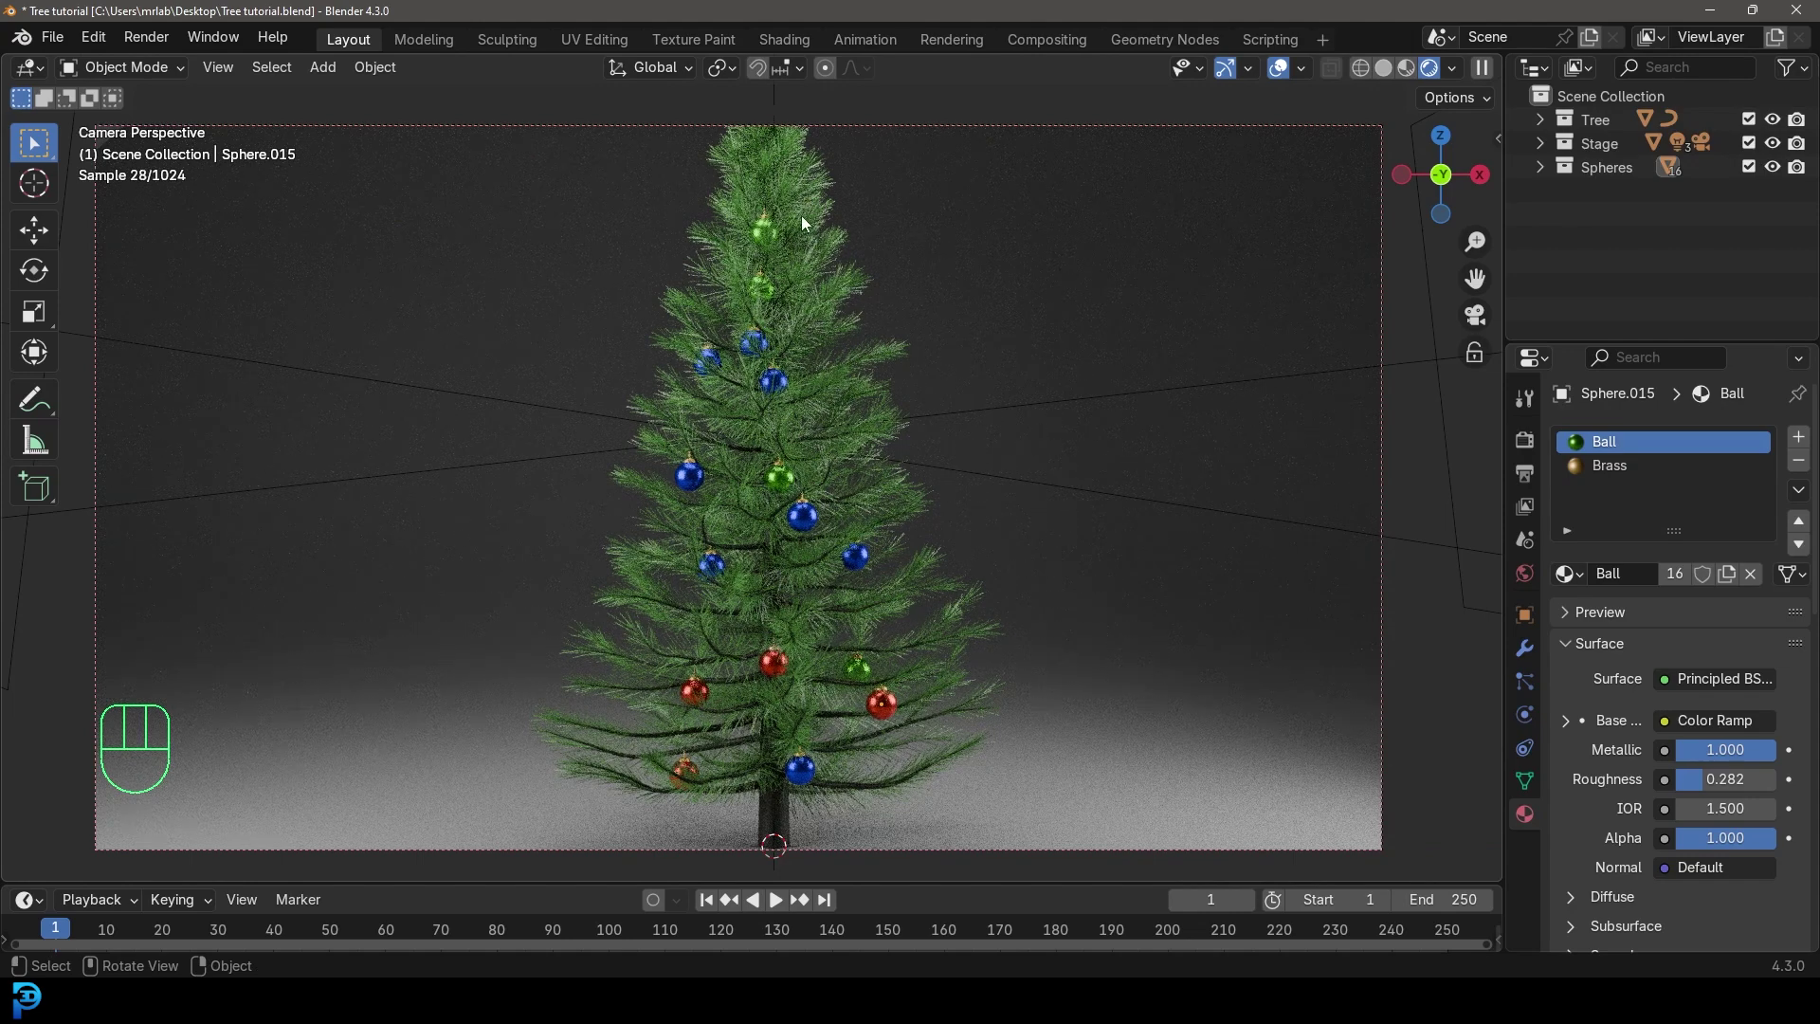
Show the rendered camera view in the Shading workspace and save the file
{"action": "key", "text": "z"}
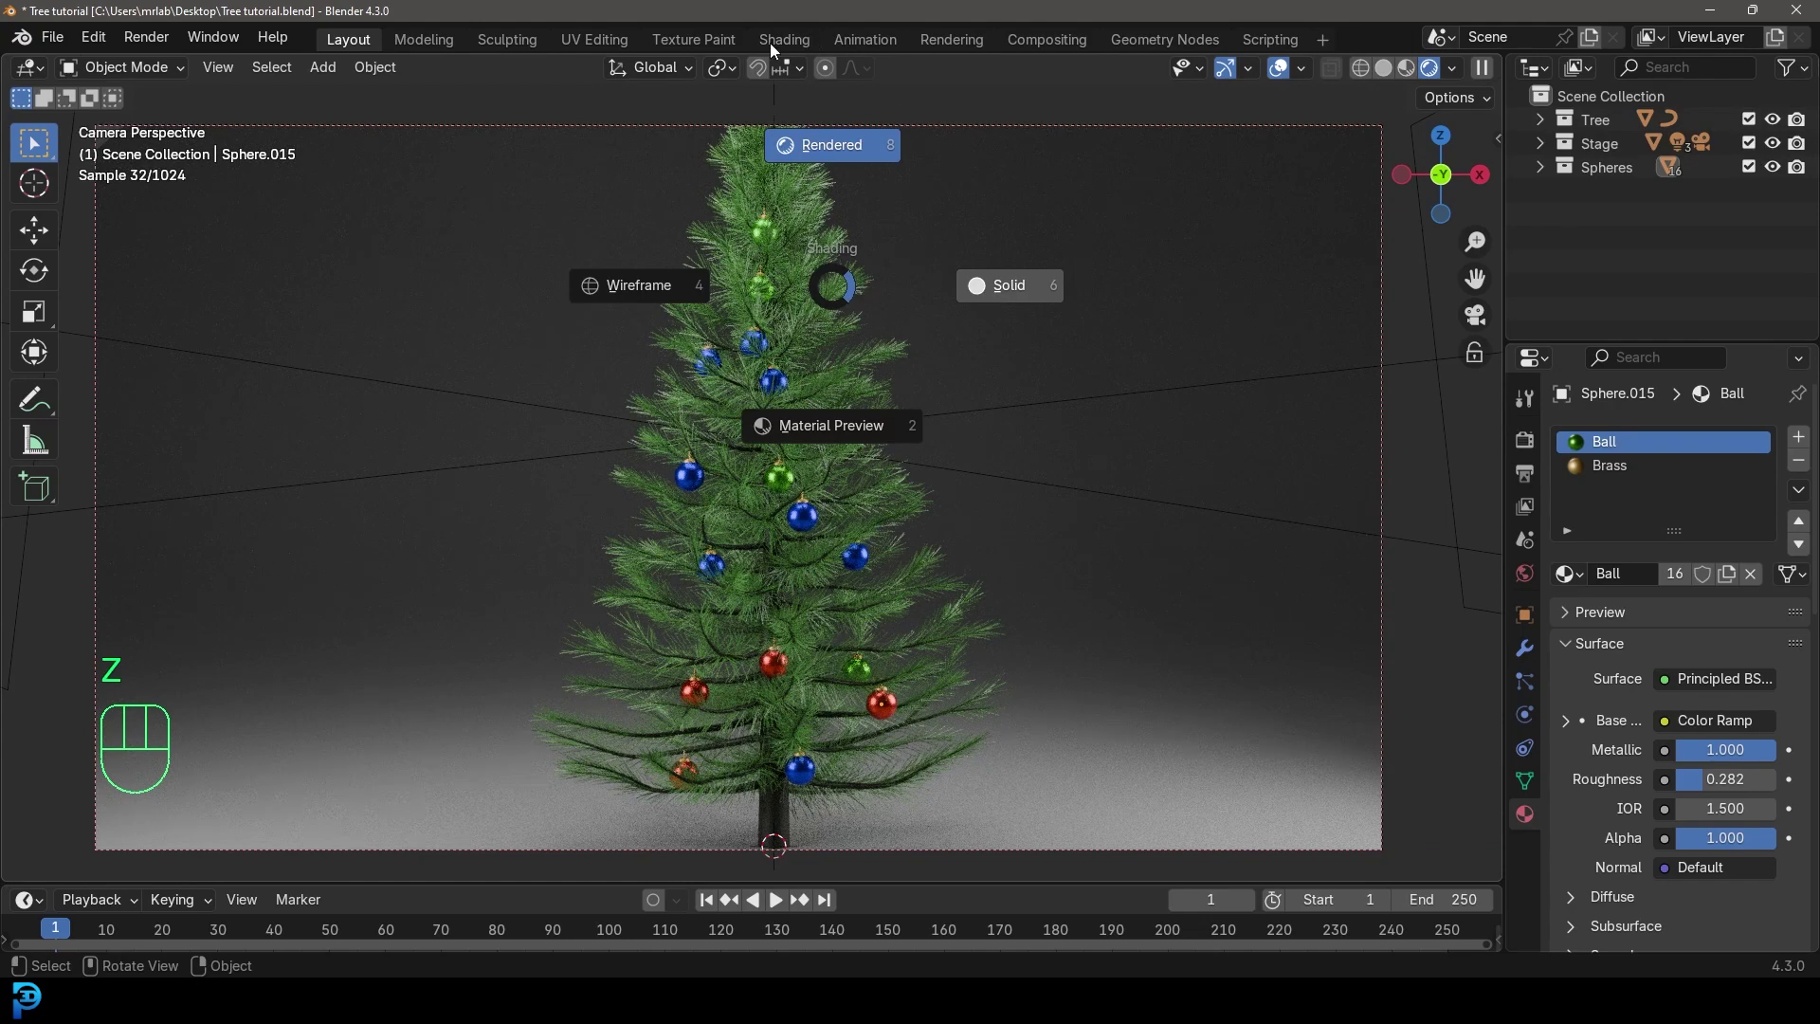
{"action": "left_click", "coordinate": [786, 34]}
{"action": "left_click", "coordinate": [783, 42]}
{"action": "middle_click_drag", "start_coordinate": [527, 691], "coordinate": [747, 759]}
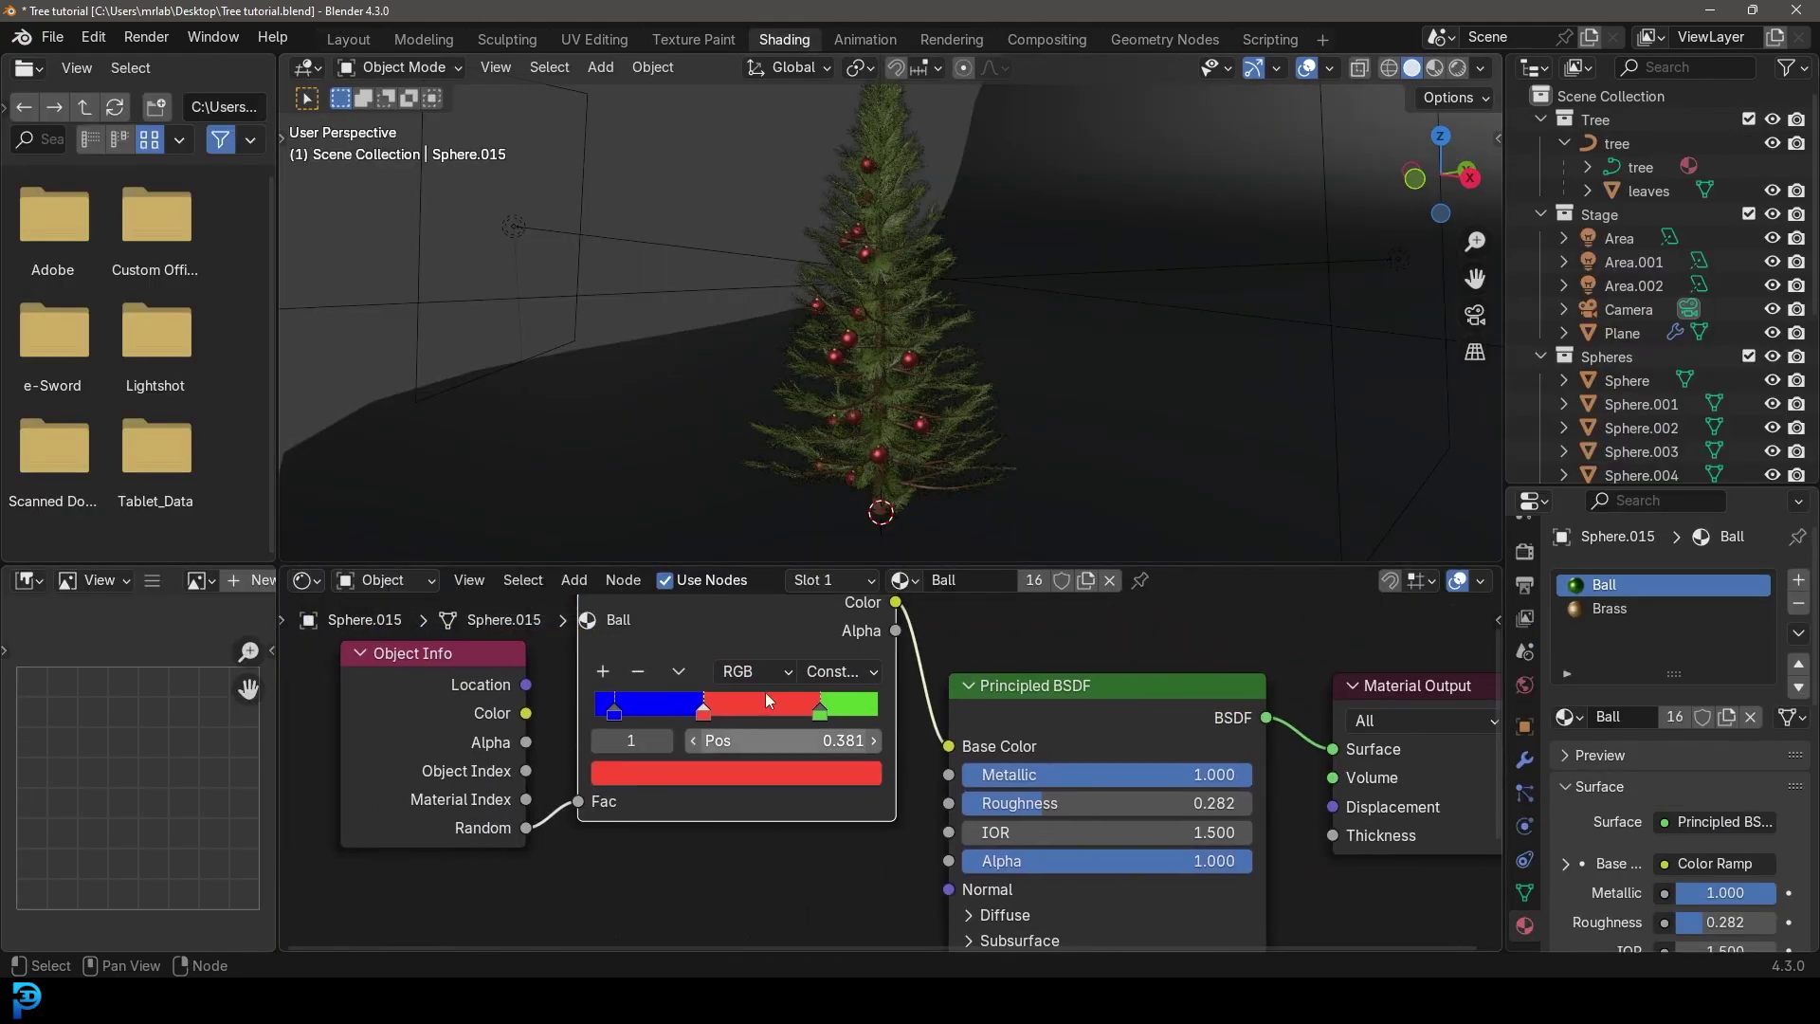
{"action": "key", "text": "KP_0"}
{"action": "key", "text": "ctrl+s"}
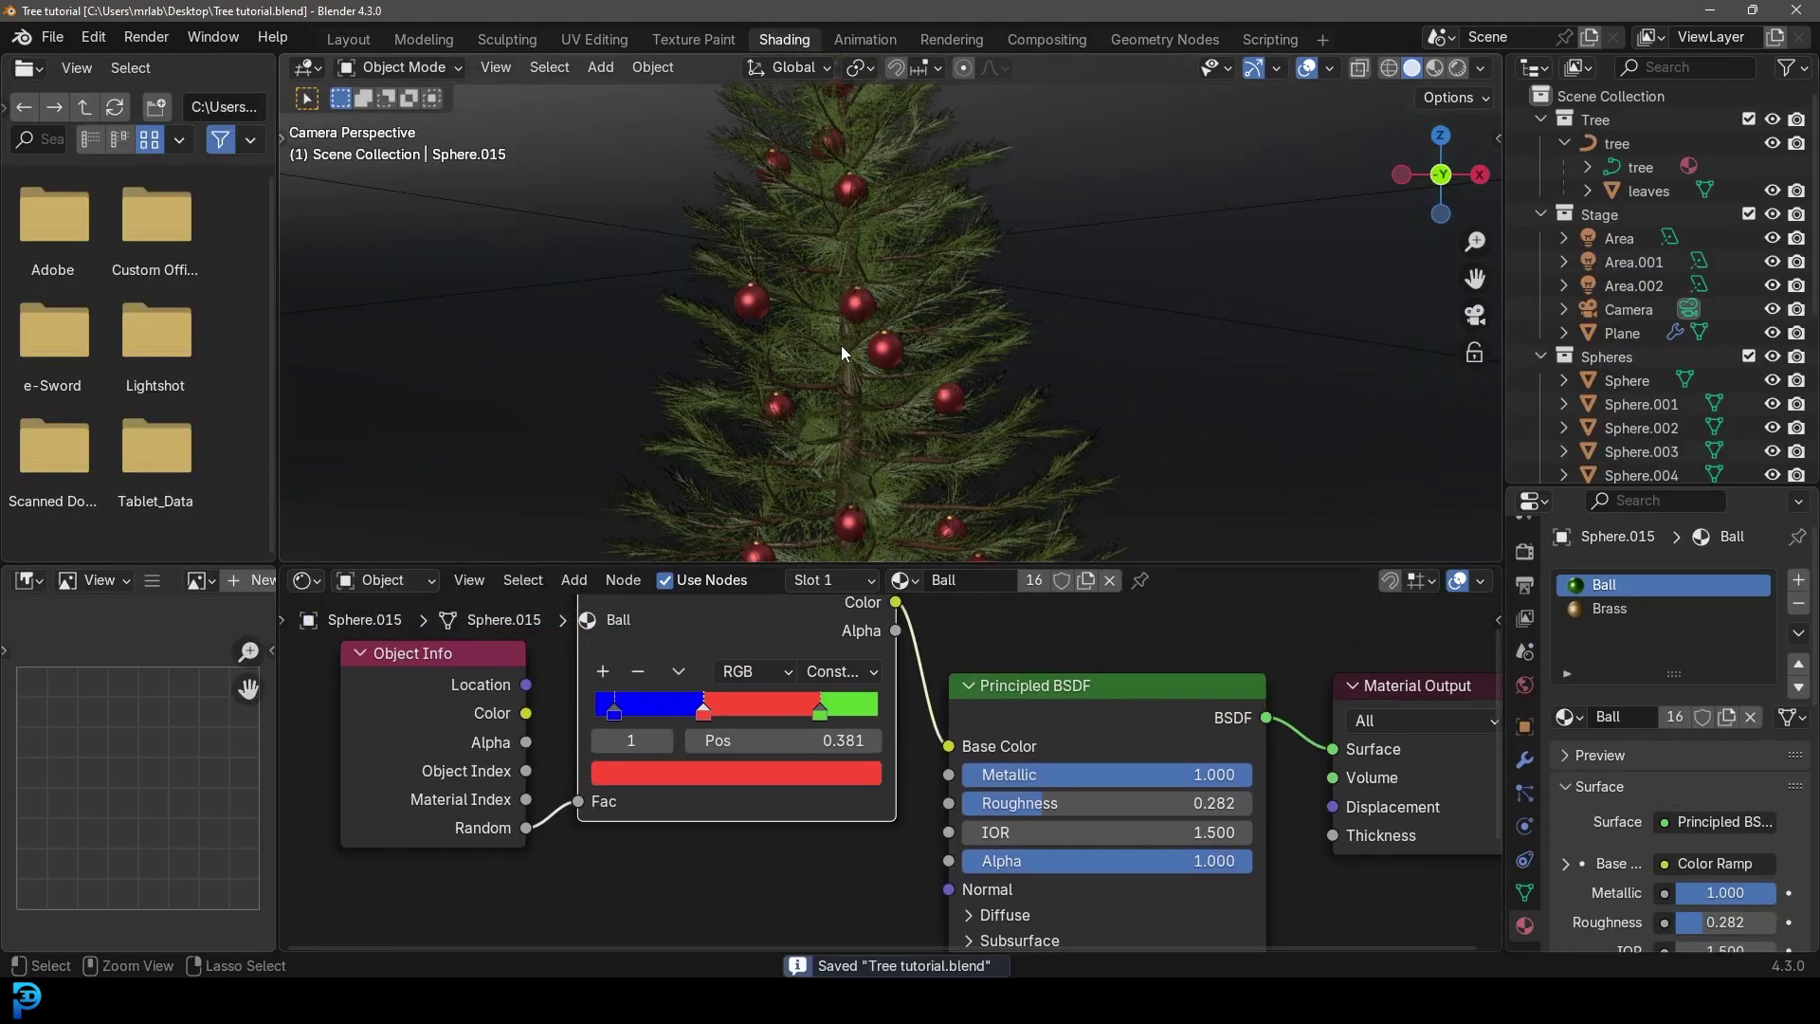
{"action": "left_click", "coordinate": [929, 298]}
{"action": "middle_click_drag", "start_coordinate": [727, 774], "coordinate": [754, 810]}
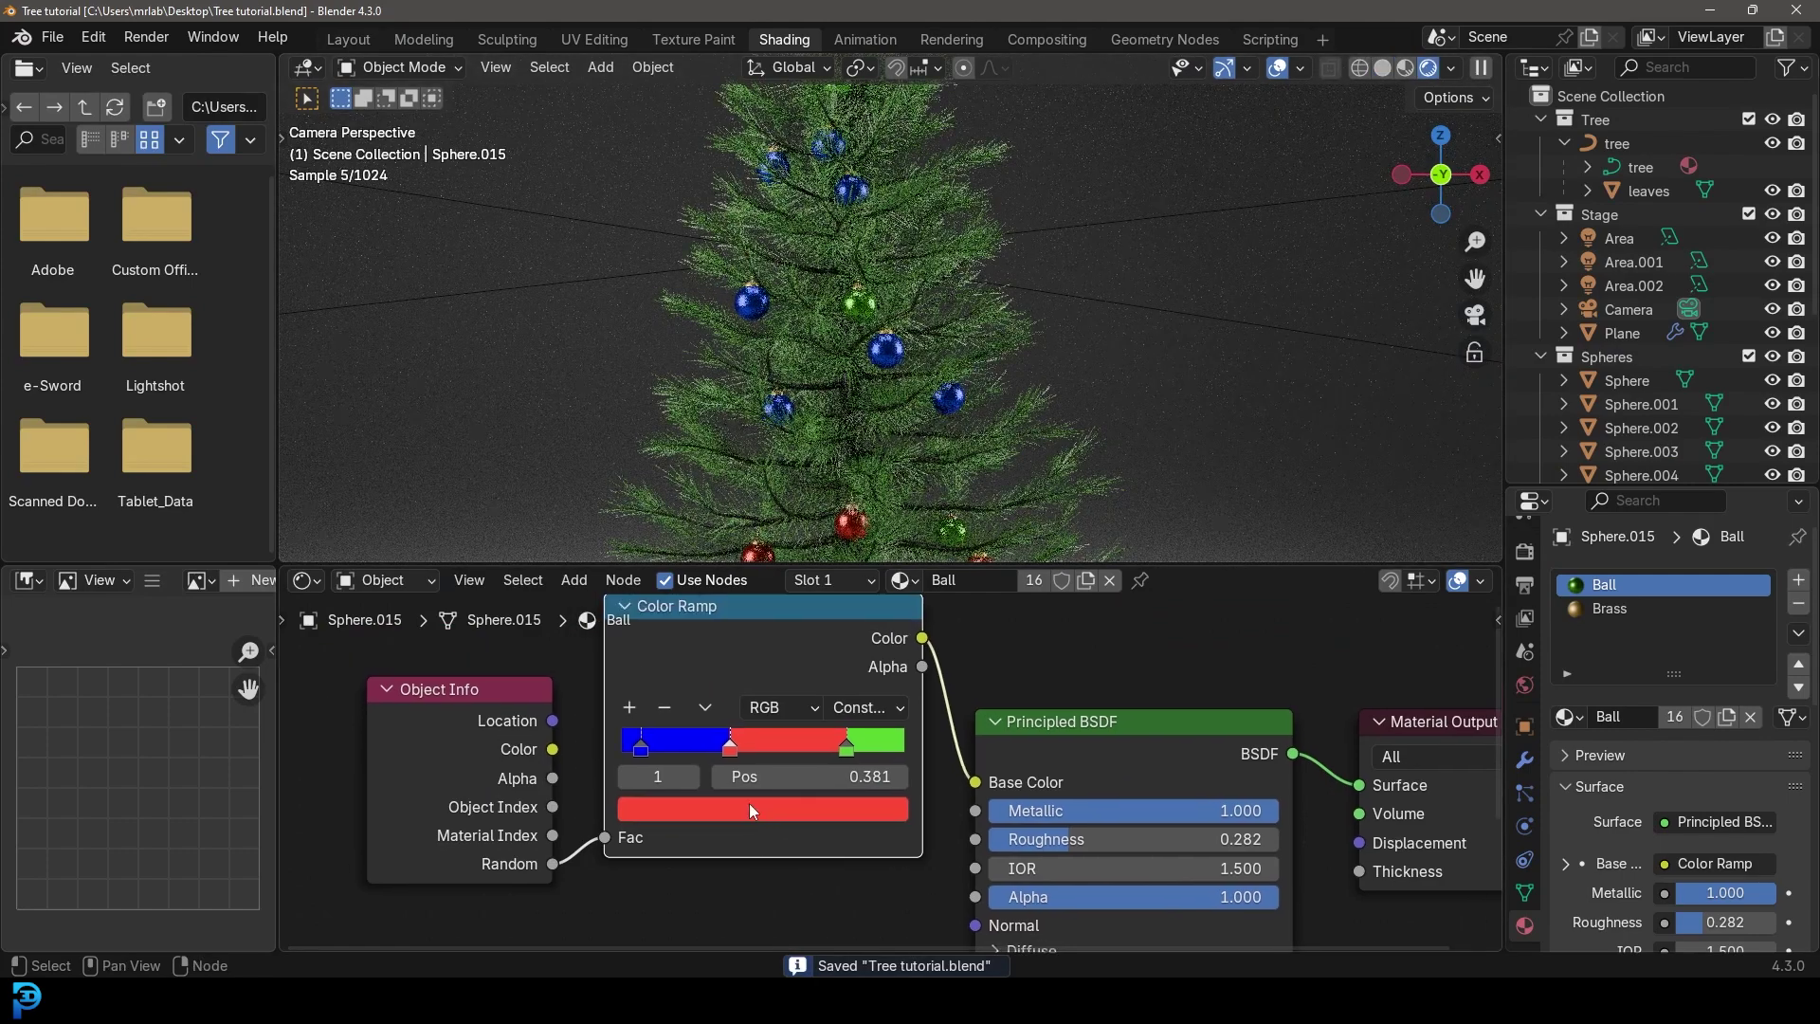
Move the Ball color ramp's blue and red stops toward the start and the green stop to about 0.761
{"action": "left_click_drag", "start_coordinate": [734, 744], "coordinate": [753, 749]}
{"action": "mouse_move", "coordinate": [641, 746]}
{"action": "left_mouse_down"}
{"action": "mouse_move", "coordinate": [671, 745]}
{"action": "mouse_move", "coordinate": [635, 747]}
{"action": "left_mouse_up"}
{"action": "left_click_drag", "start_coordinate": [751, 752], "coordinate": [695, 753]}
{"action": "left_click_drag", "start_coordinate": [847, 748], "coordinate": [818, 748]}
{"action": "scroll", "coordinate": [873, 390], "scroll_direction": "down", "scroll_amount": 4}
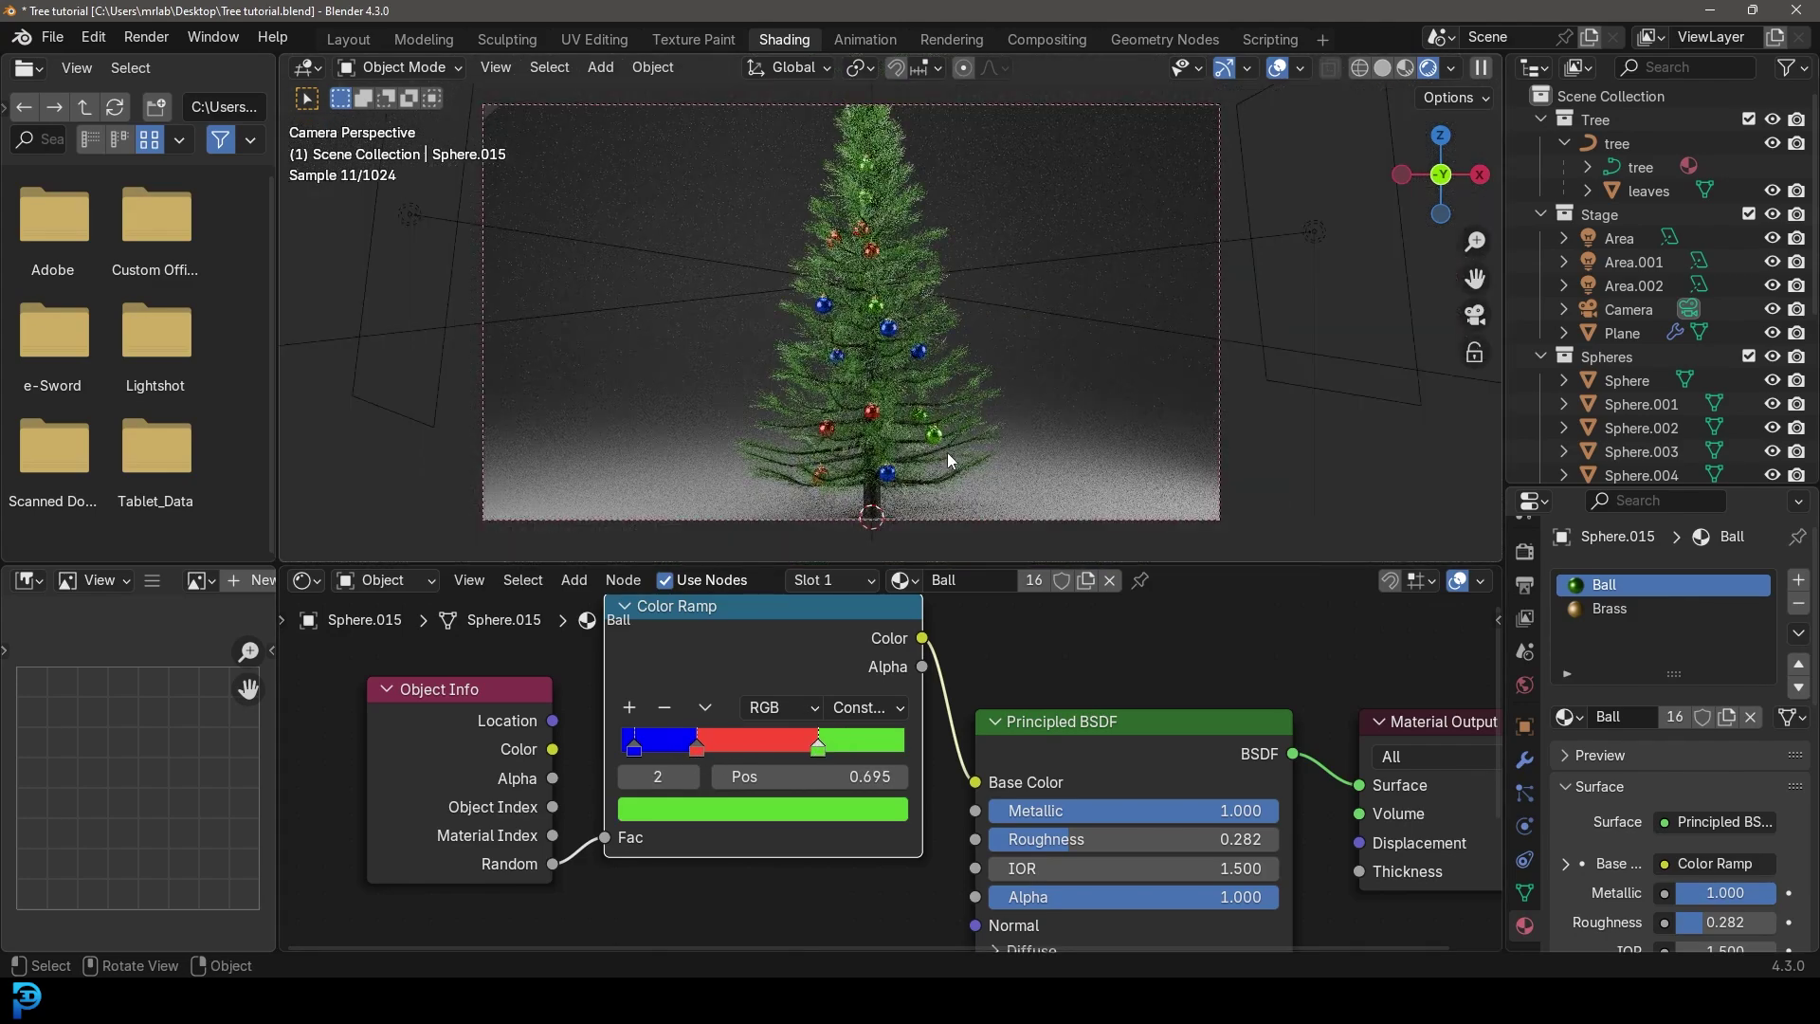
{"action": "left_click_drag", "start_coordinate": [833, 742], "coordinate": [848, 743]}
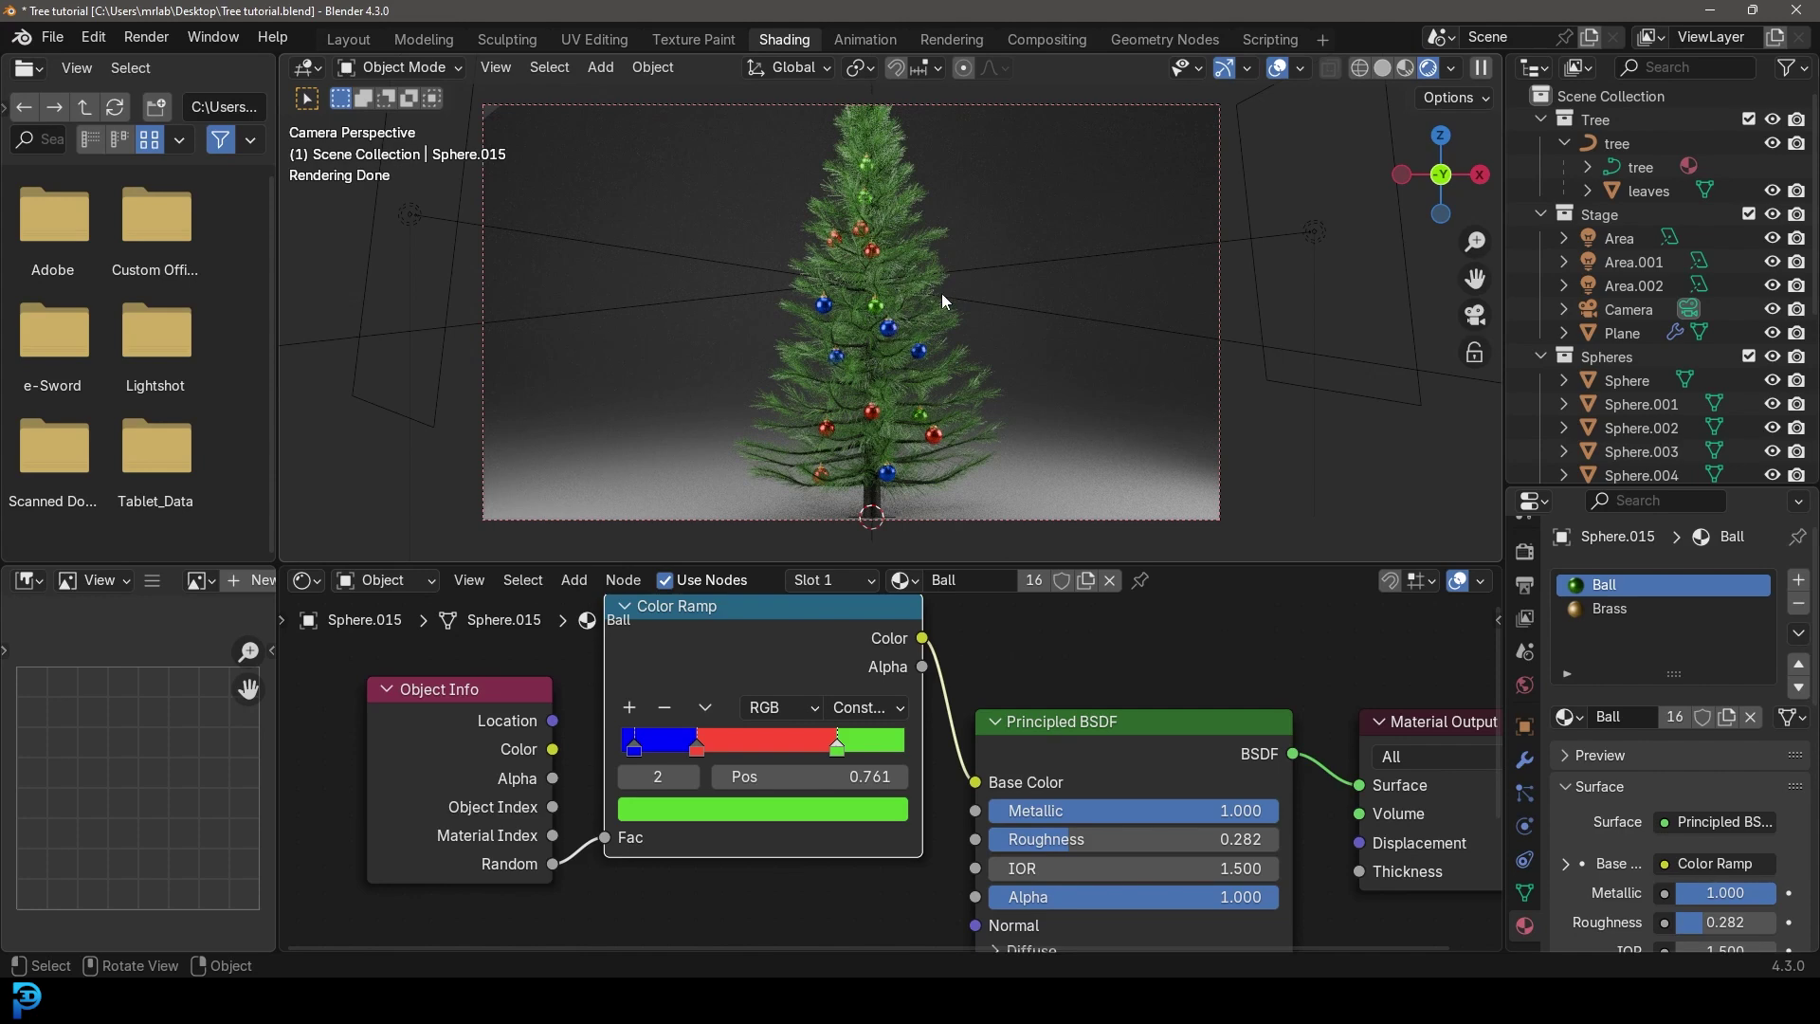
In solid shading, move the camera closer to the tree along its local Z axis and save the file
{"action": "key", "text": "z"}
{"action": "left_click", "coordinate": [968, 105]}
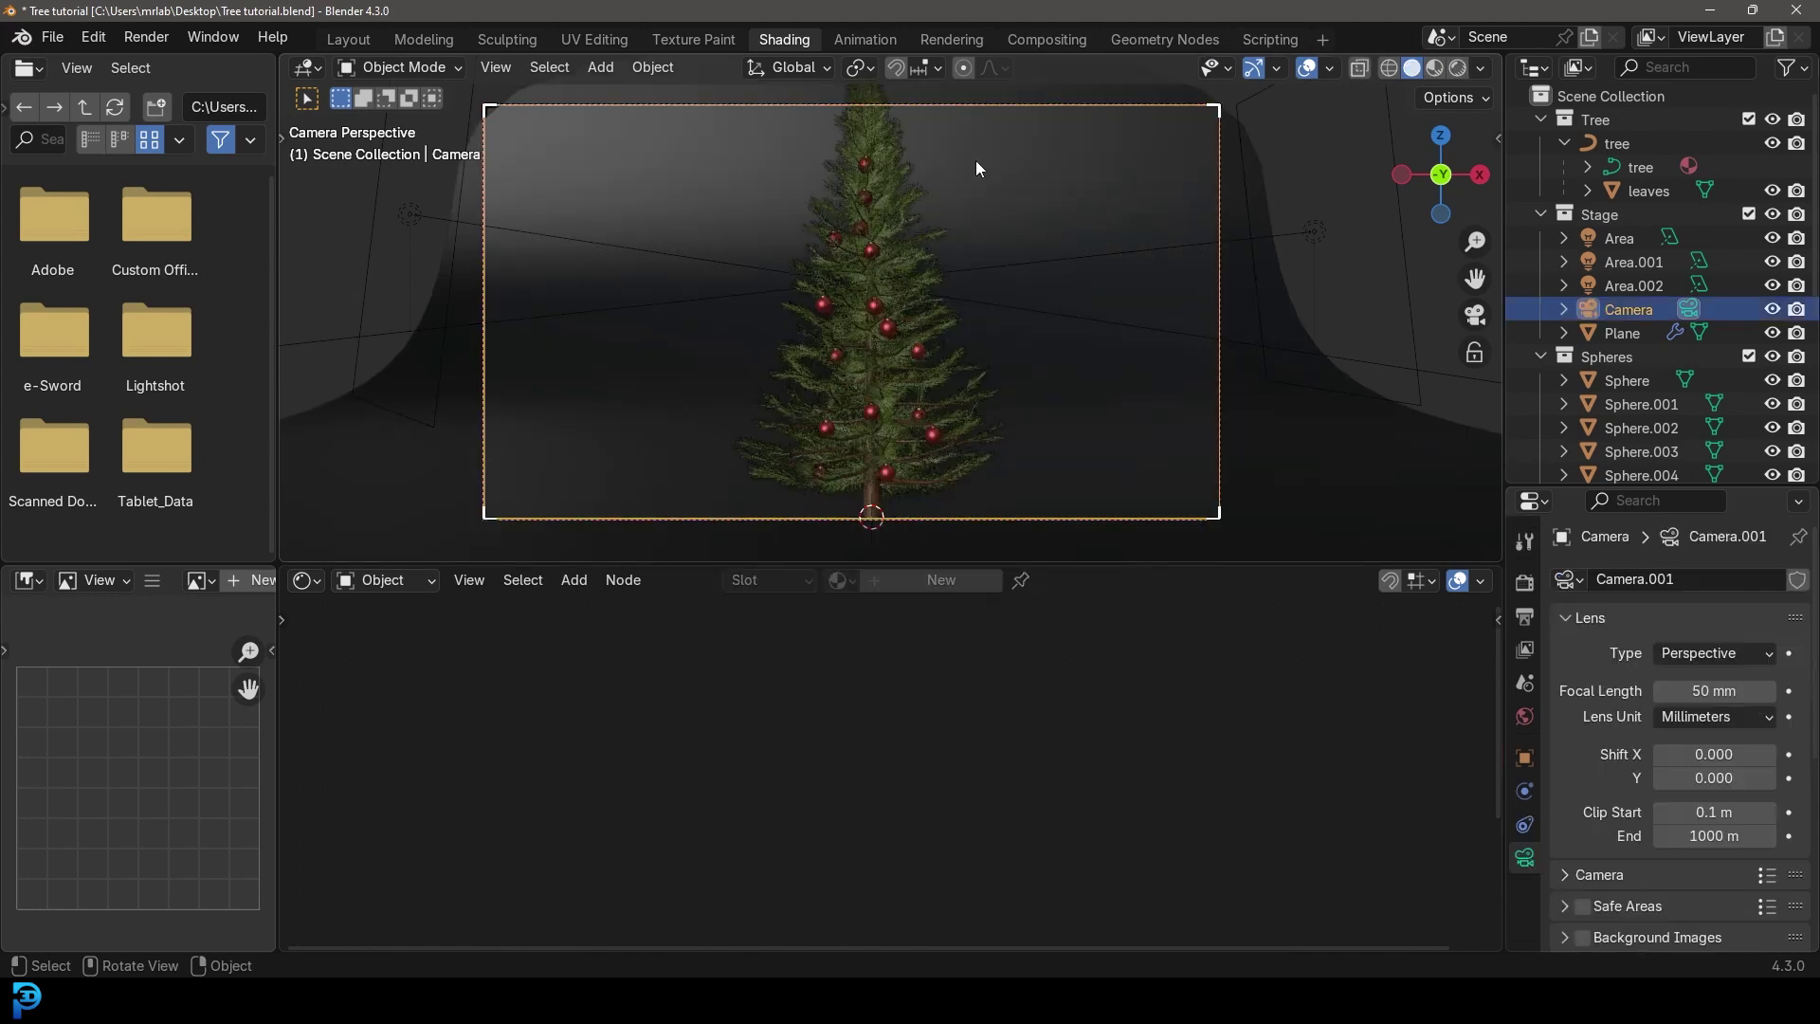
{"action": "key", "text": "g"}
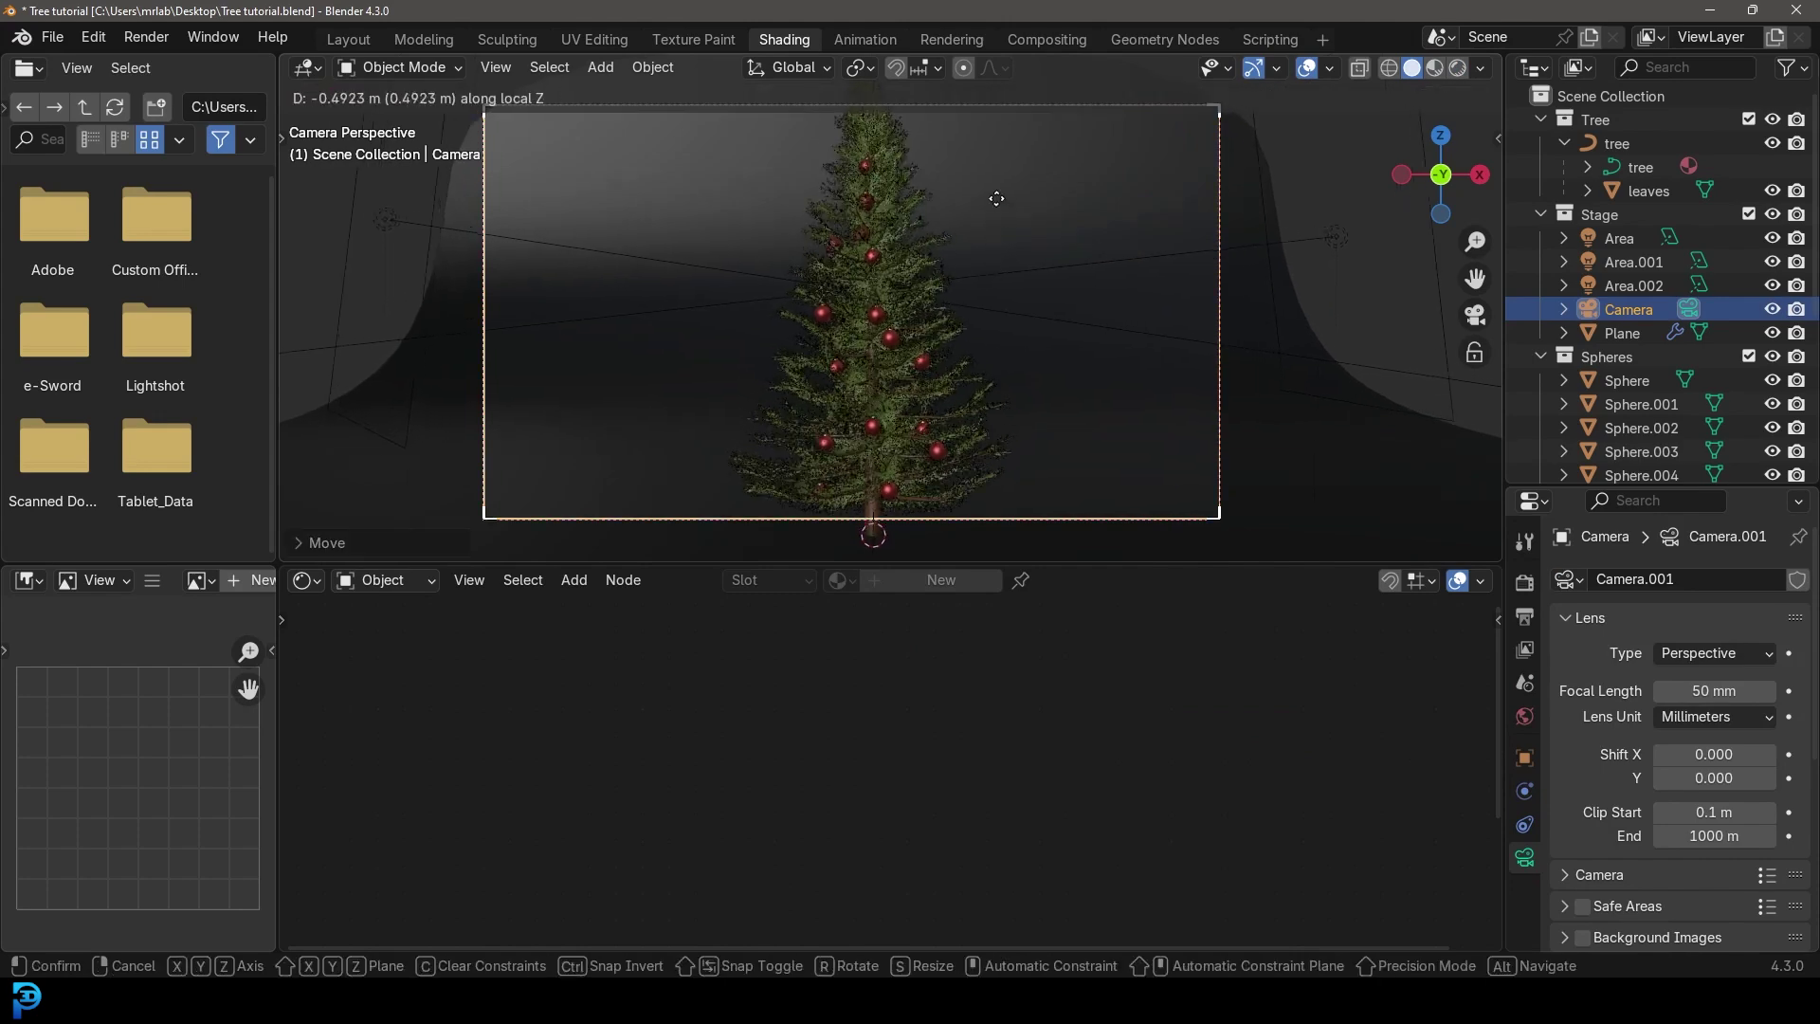
{"action": "left_click", "coordinate": [993, 190]}
{"action": "key", "text": "ctrl+s"}
Render the image and inspect the decorated tree in the render result
{"action": "left_click", "coordinate": [161, 40]}
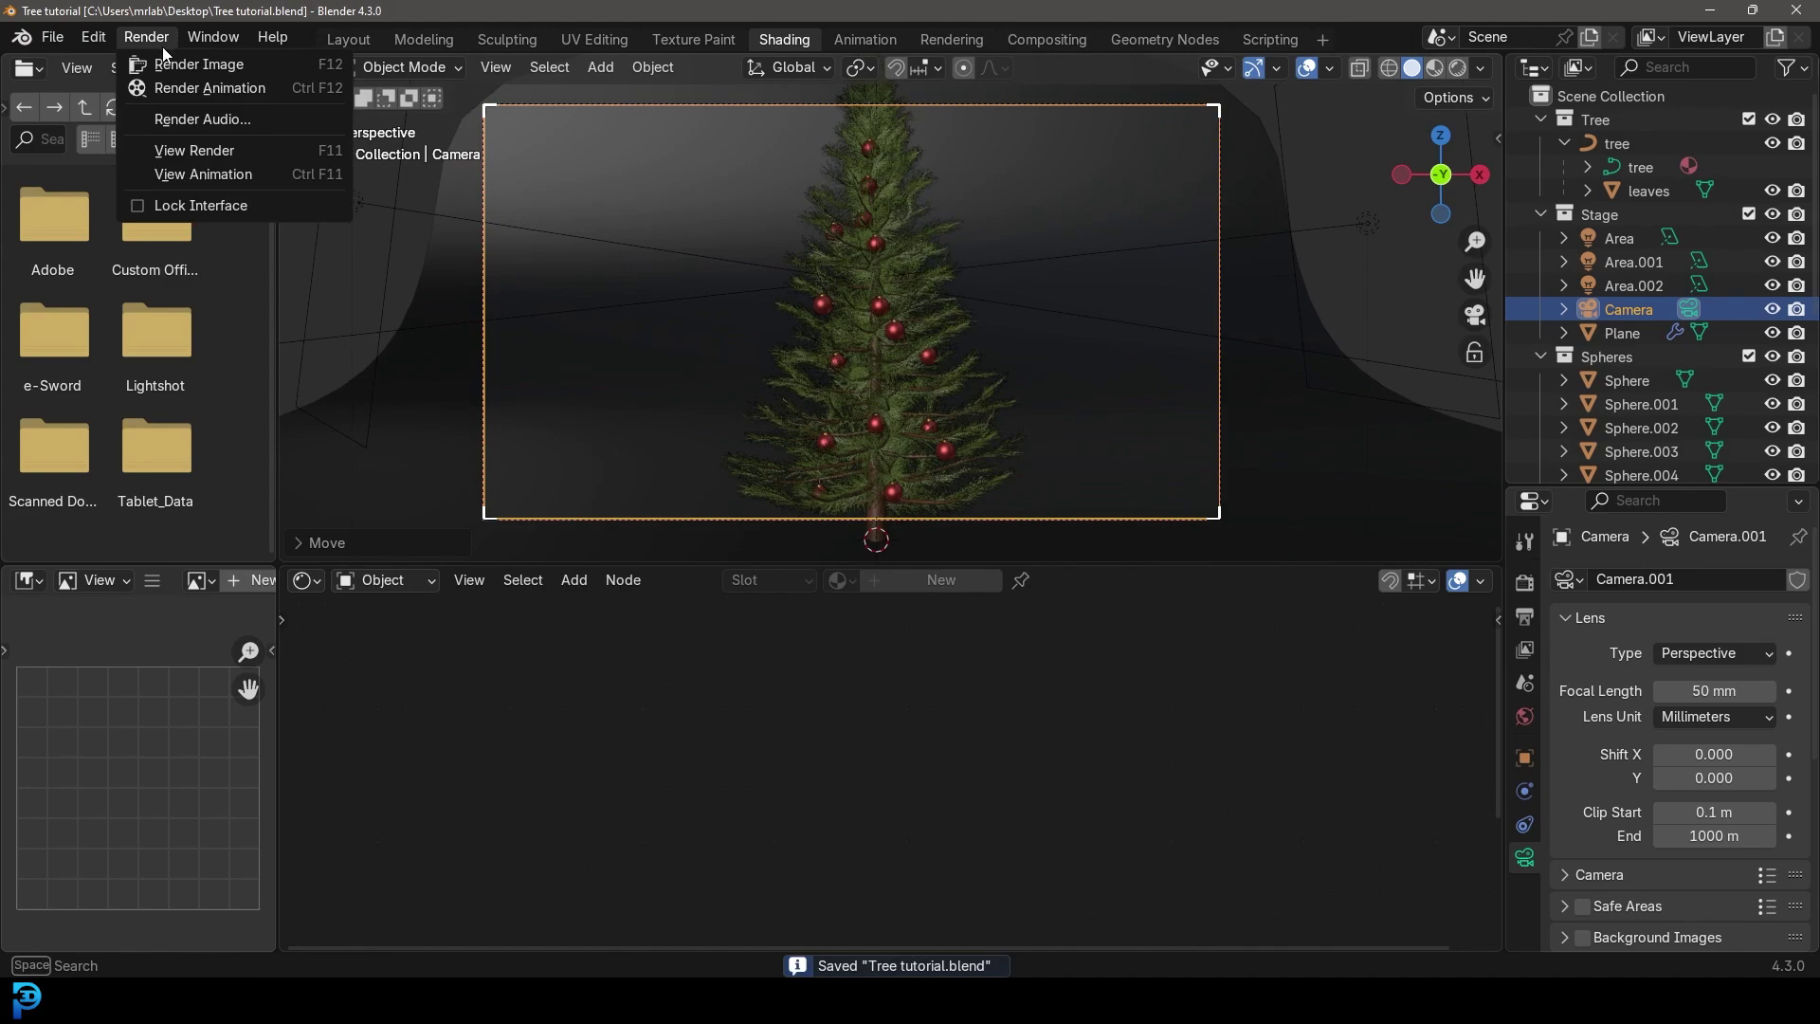
{"action": "left_click", "coordinate": [281, 64]}
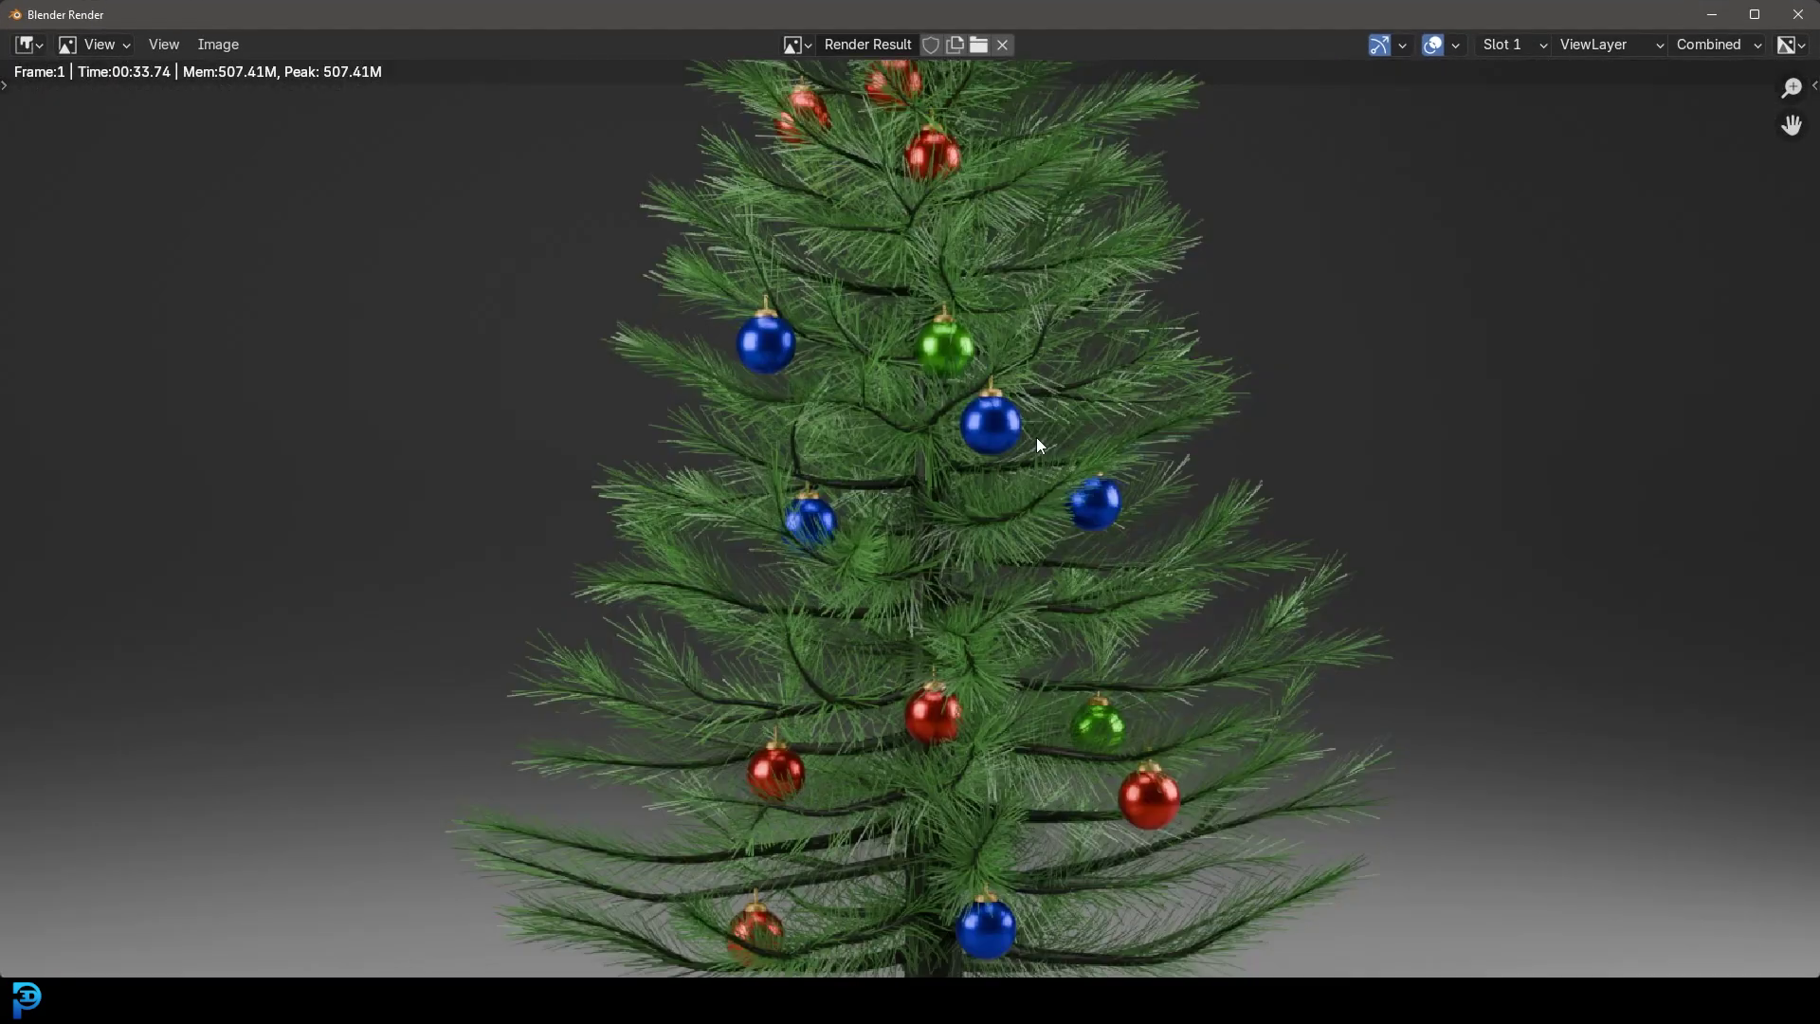
{"action": "scroll", "coordinate": [1038, 440], "scroll_direction": "down", "scroll_amount": 1}
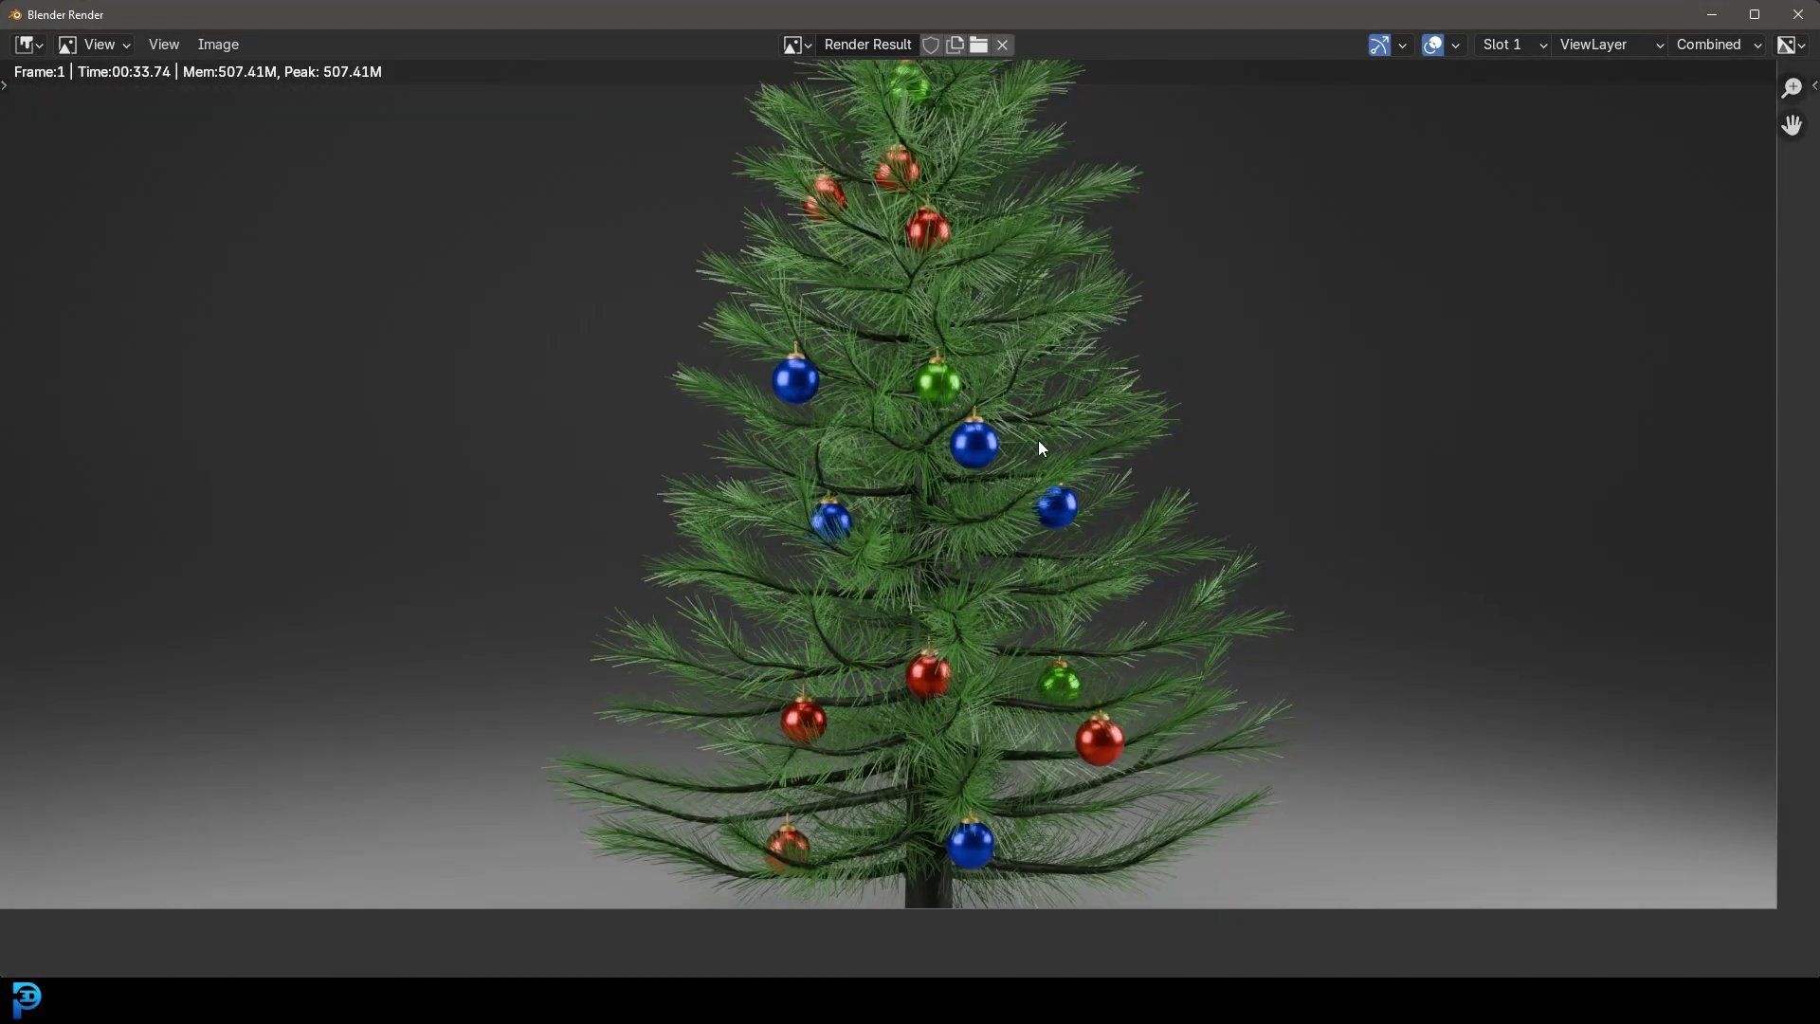
{"action": "middle_click_drag", "start_coordinate": [1038, 440], "coordinate": [978, 591]}
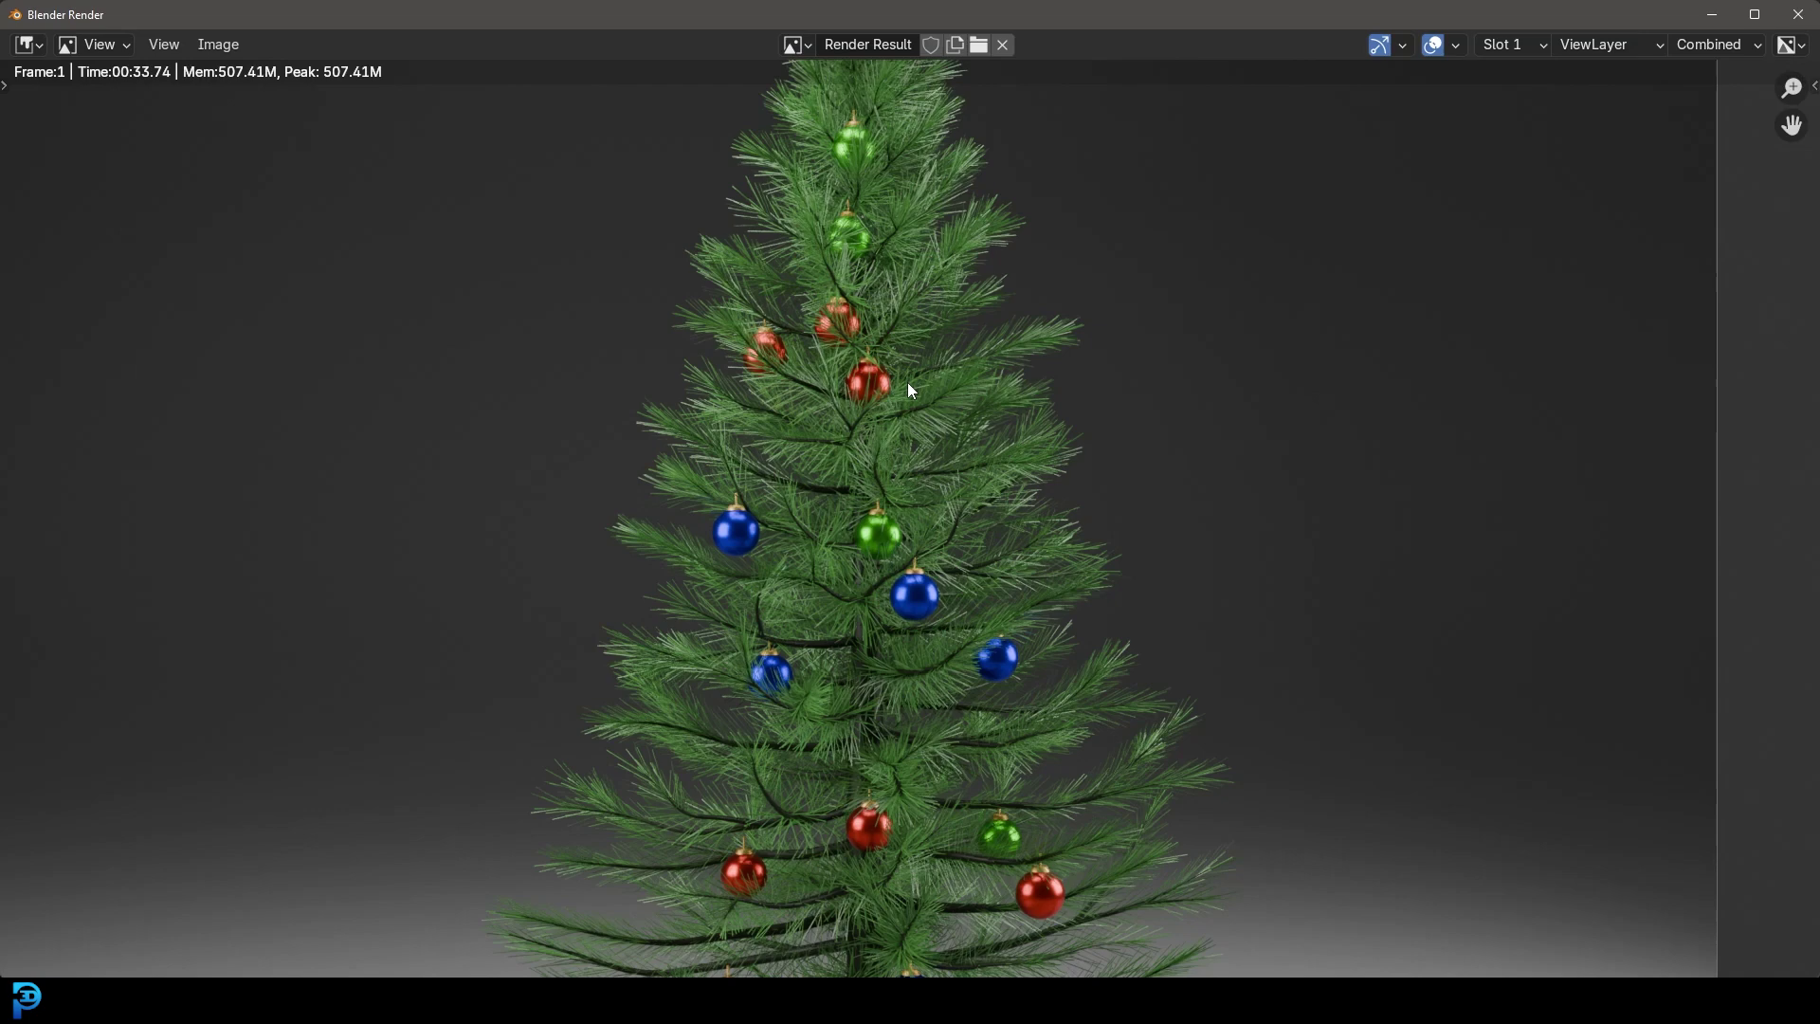
{"action": "middle_click_drag", "start_coordinate": [923, 311], "coordinate": [912, 246]}
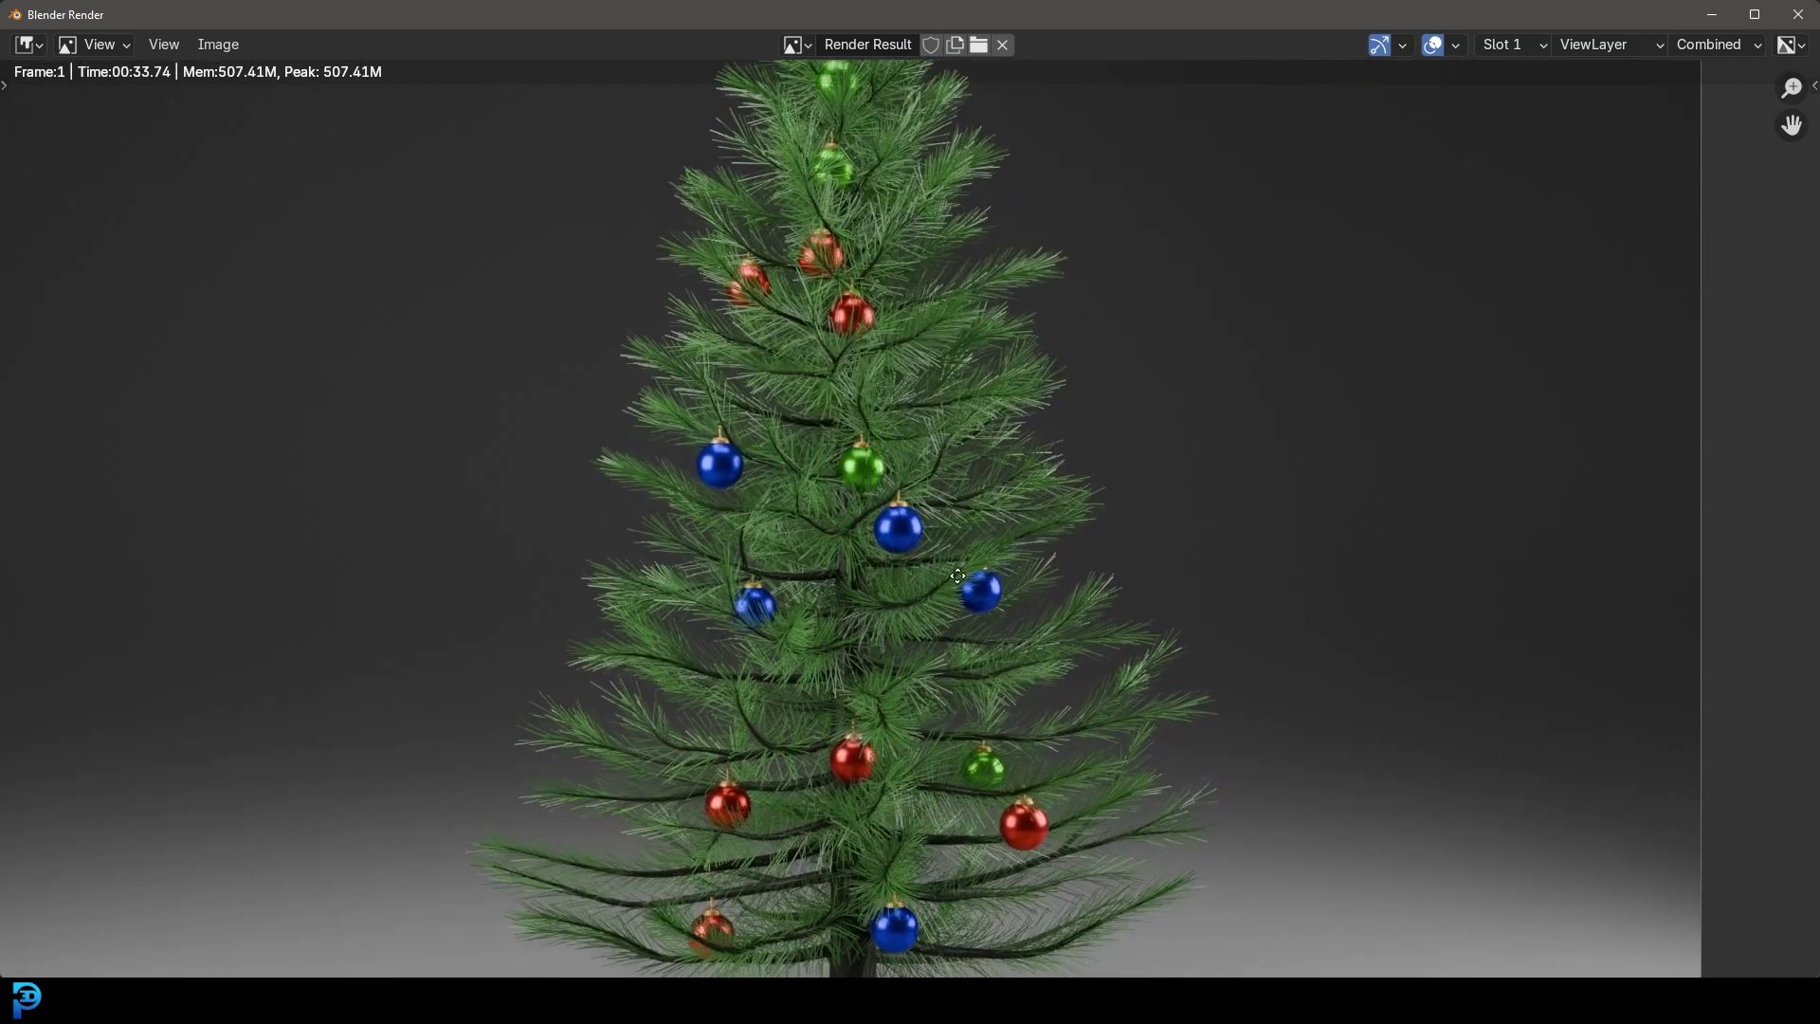